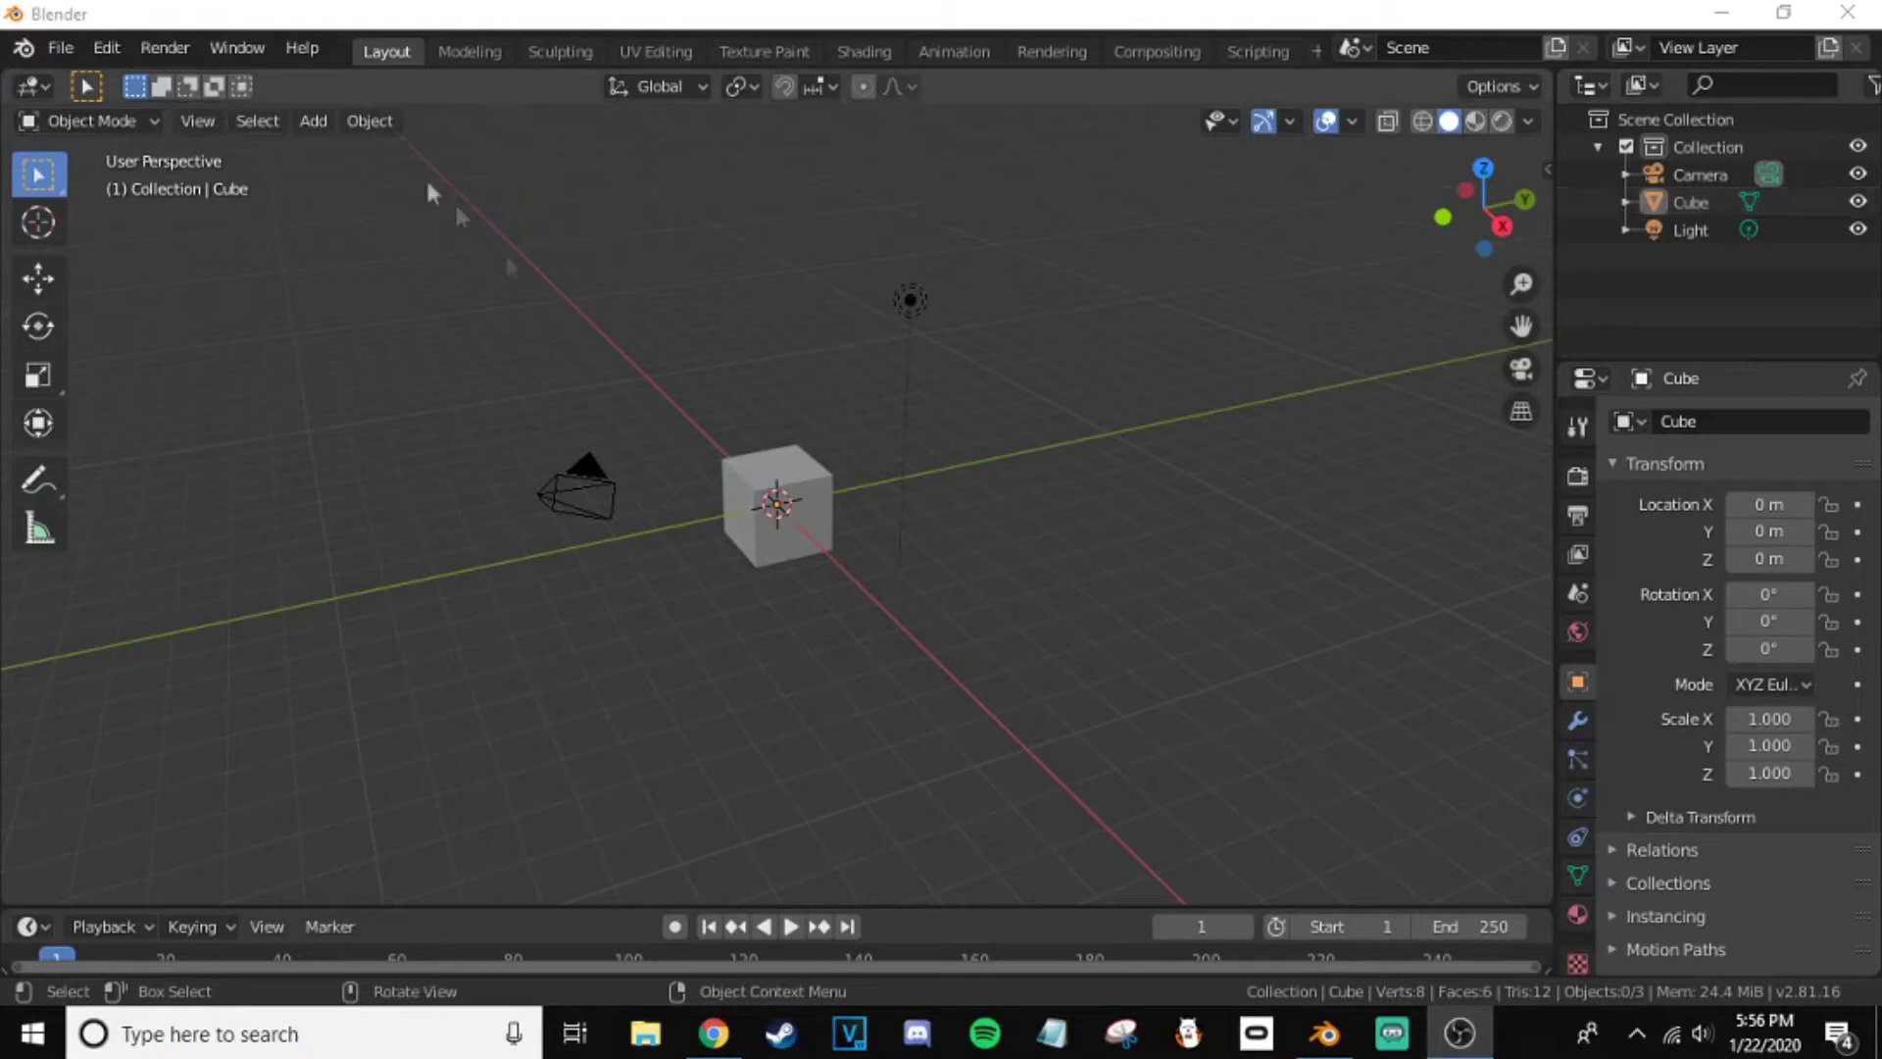
- Delete the default objects and load download.png from the Desktop as a reference image
key(Delete)
key(shift+a)
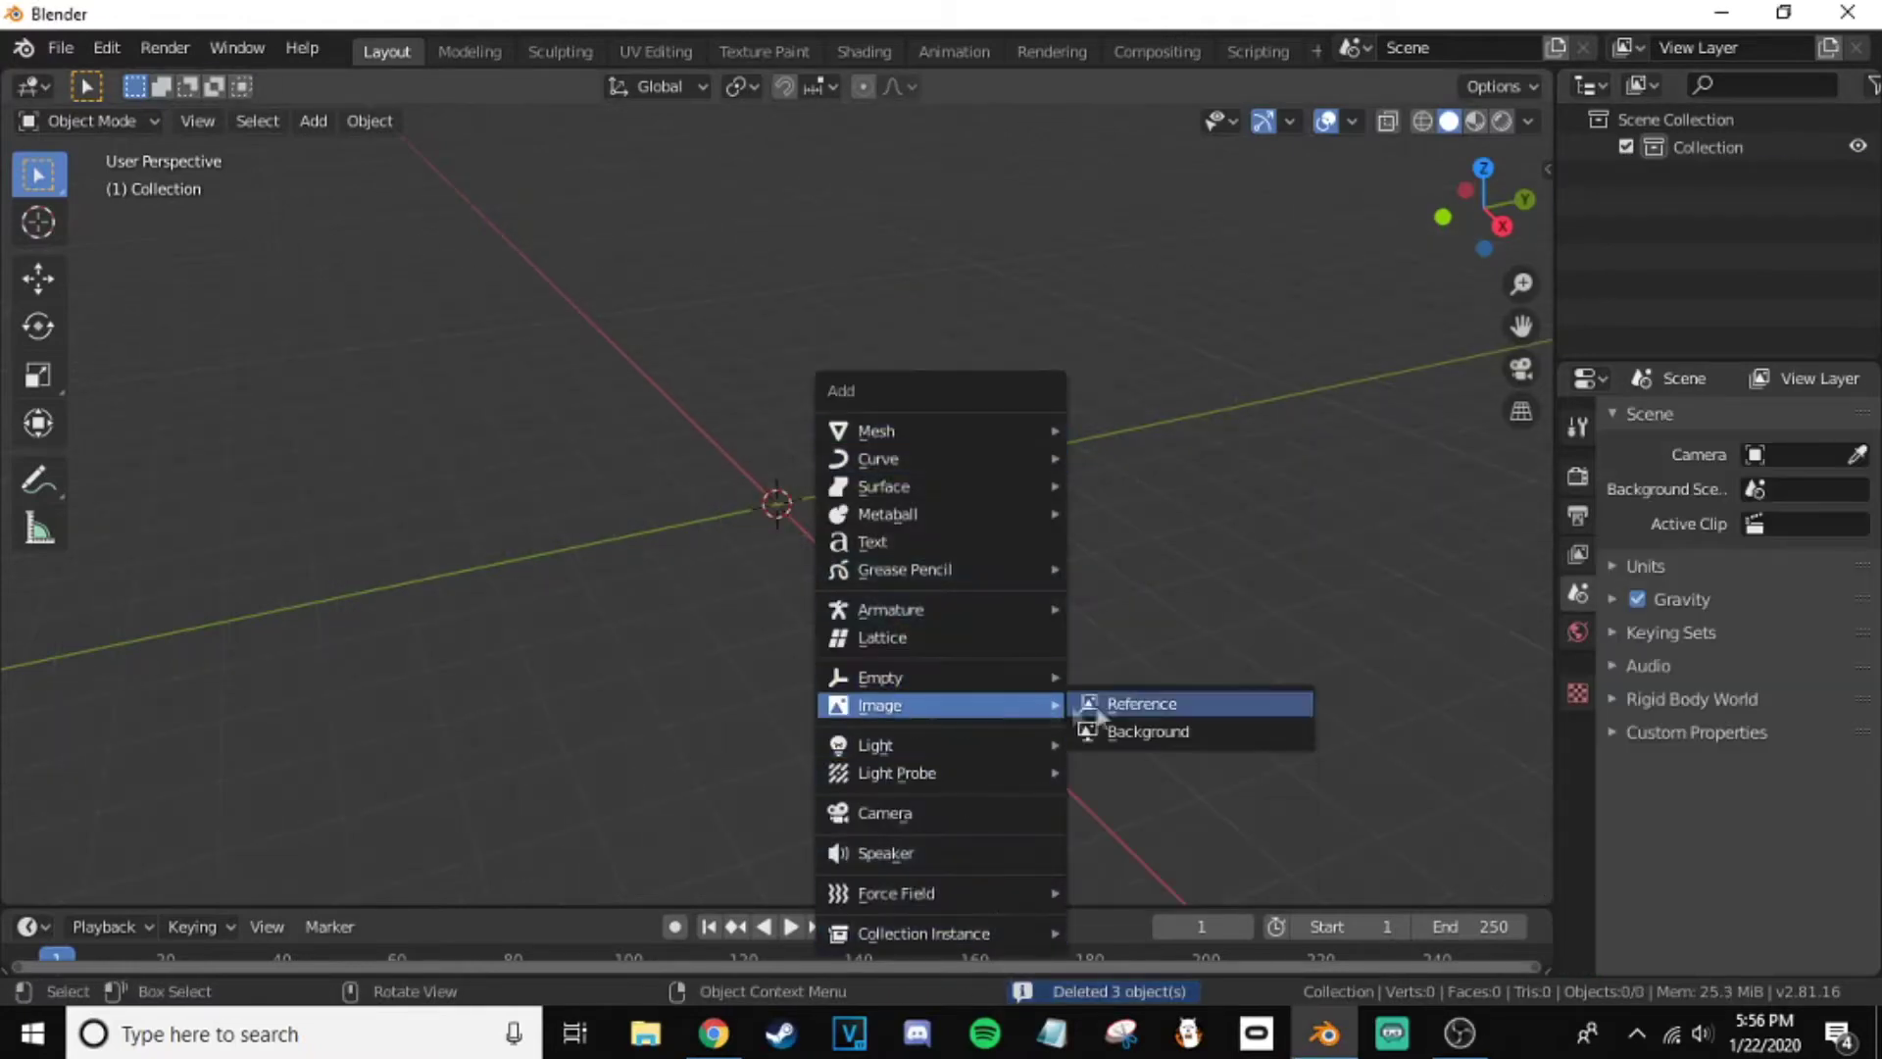
click(1142, 702)
click(314, 467)
double_click(715, 487)
- In front orthographic view, replace the misplaced reference with a front-facing download.png and centre on it
key(KP_1)
key(Delete)
key(shift+a)
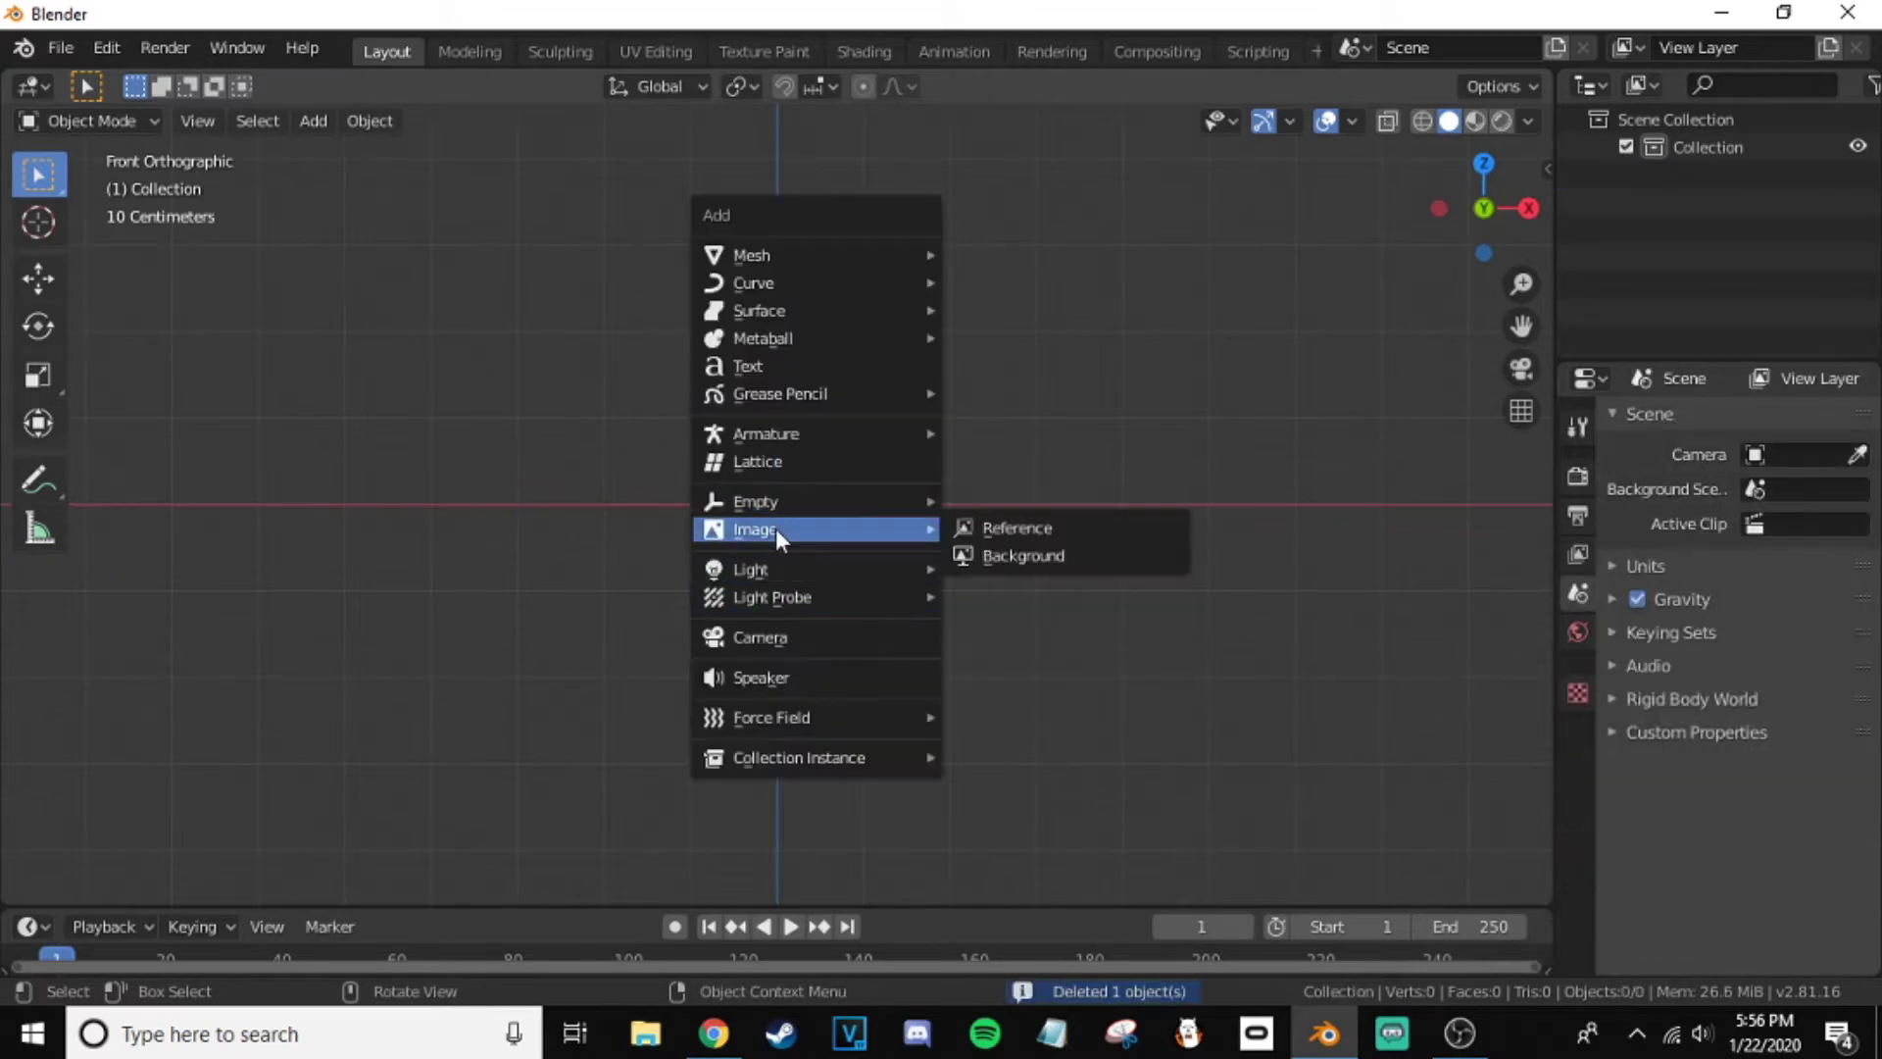
click(1080, 530)
double_click(702, 416)
scroll(975, 516, up, 3)
scroll(1156, 408, up, 2)
key(KP_Decimal)
- Add a cube mesh over the reference image
key(shift+a)
click(872, 286)
key(Delete)
key(shift+a)
click(882, 341)
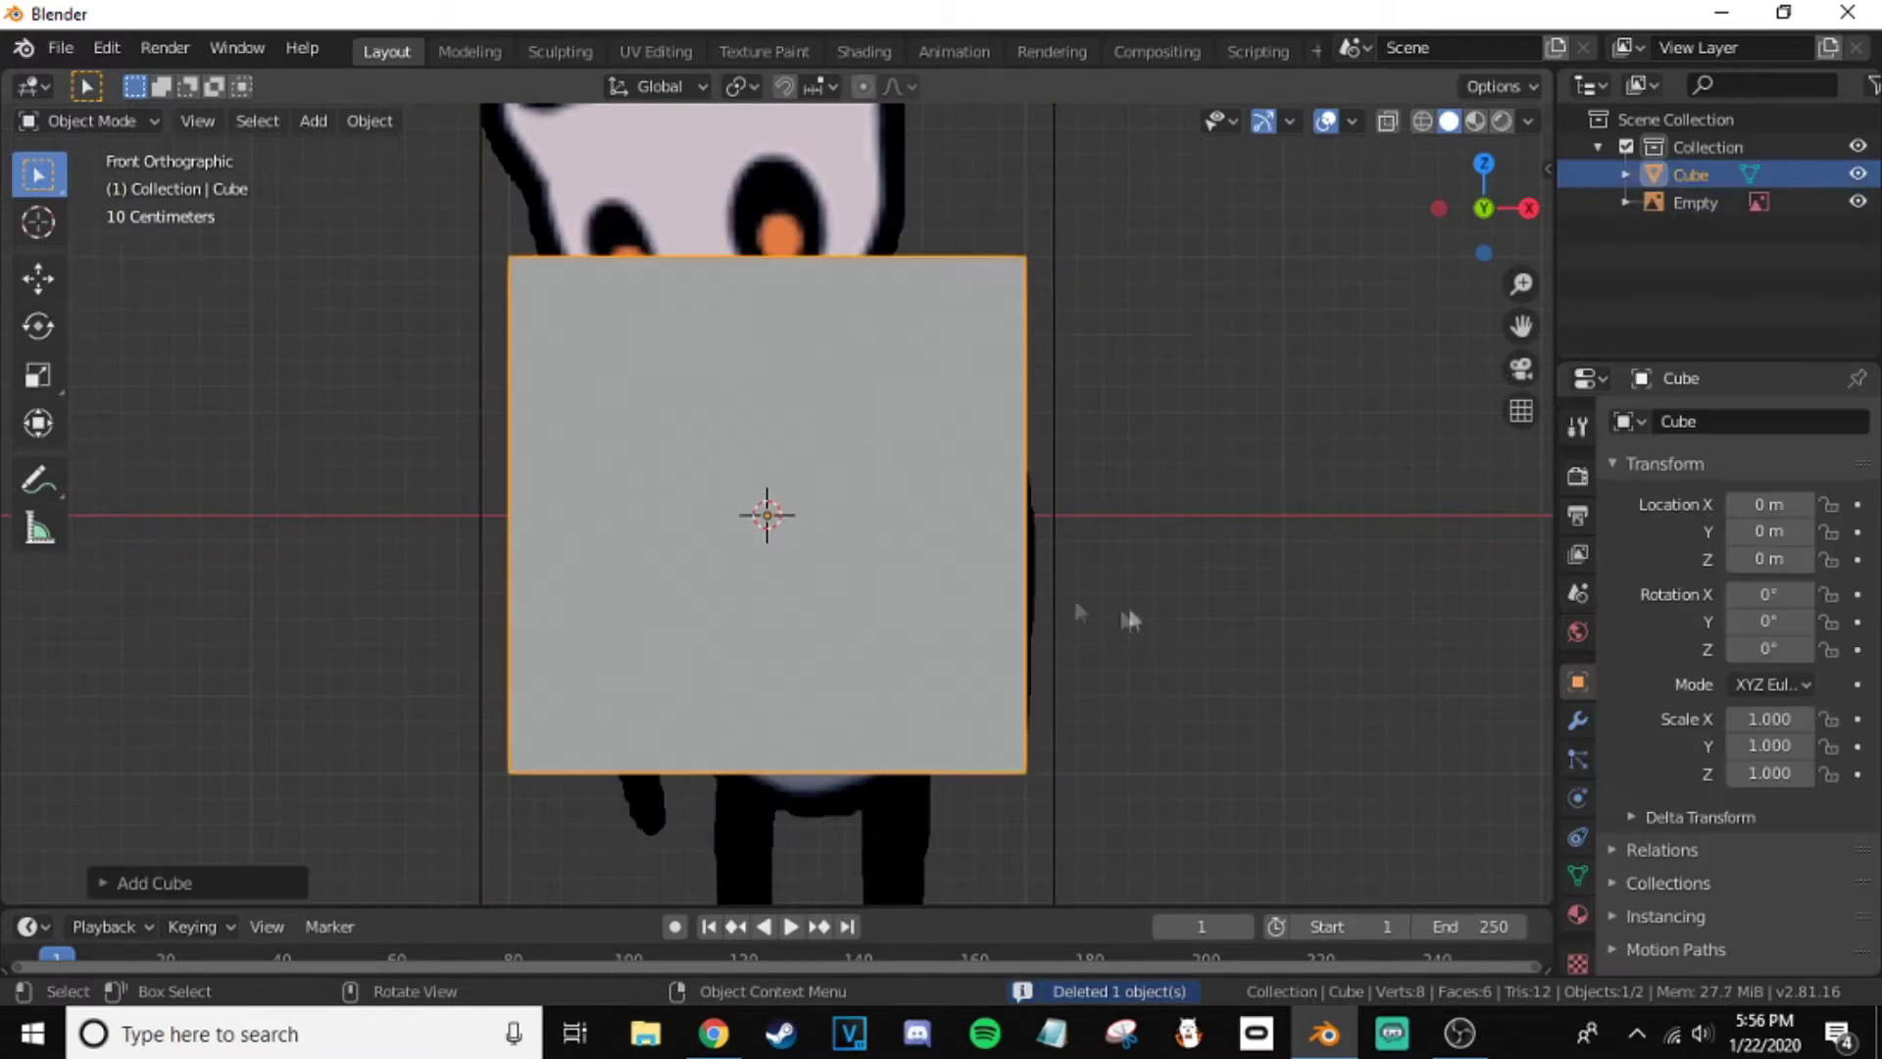
- In Edit Mode, scale the cube down to a smaller size
key(Tab)
key(s)
click(1078, 628)
key(g)
key(x)
key(r)
key(y)
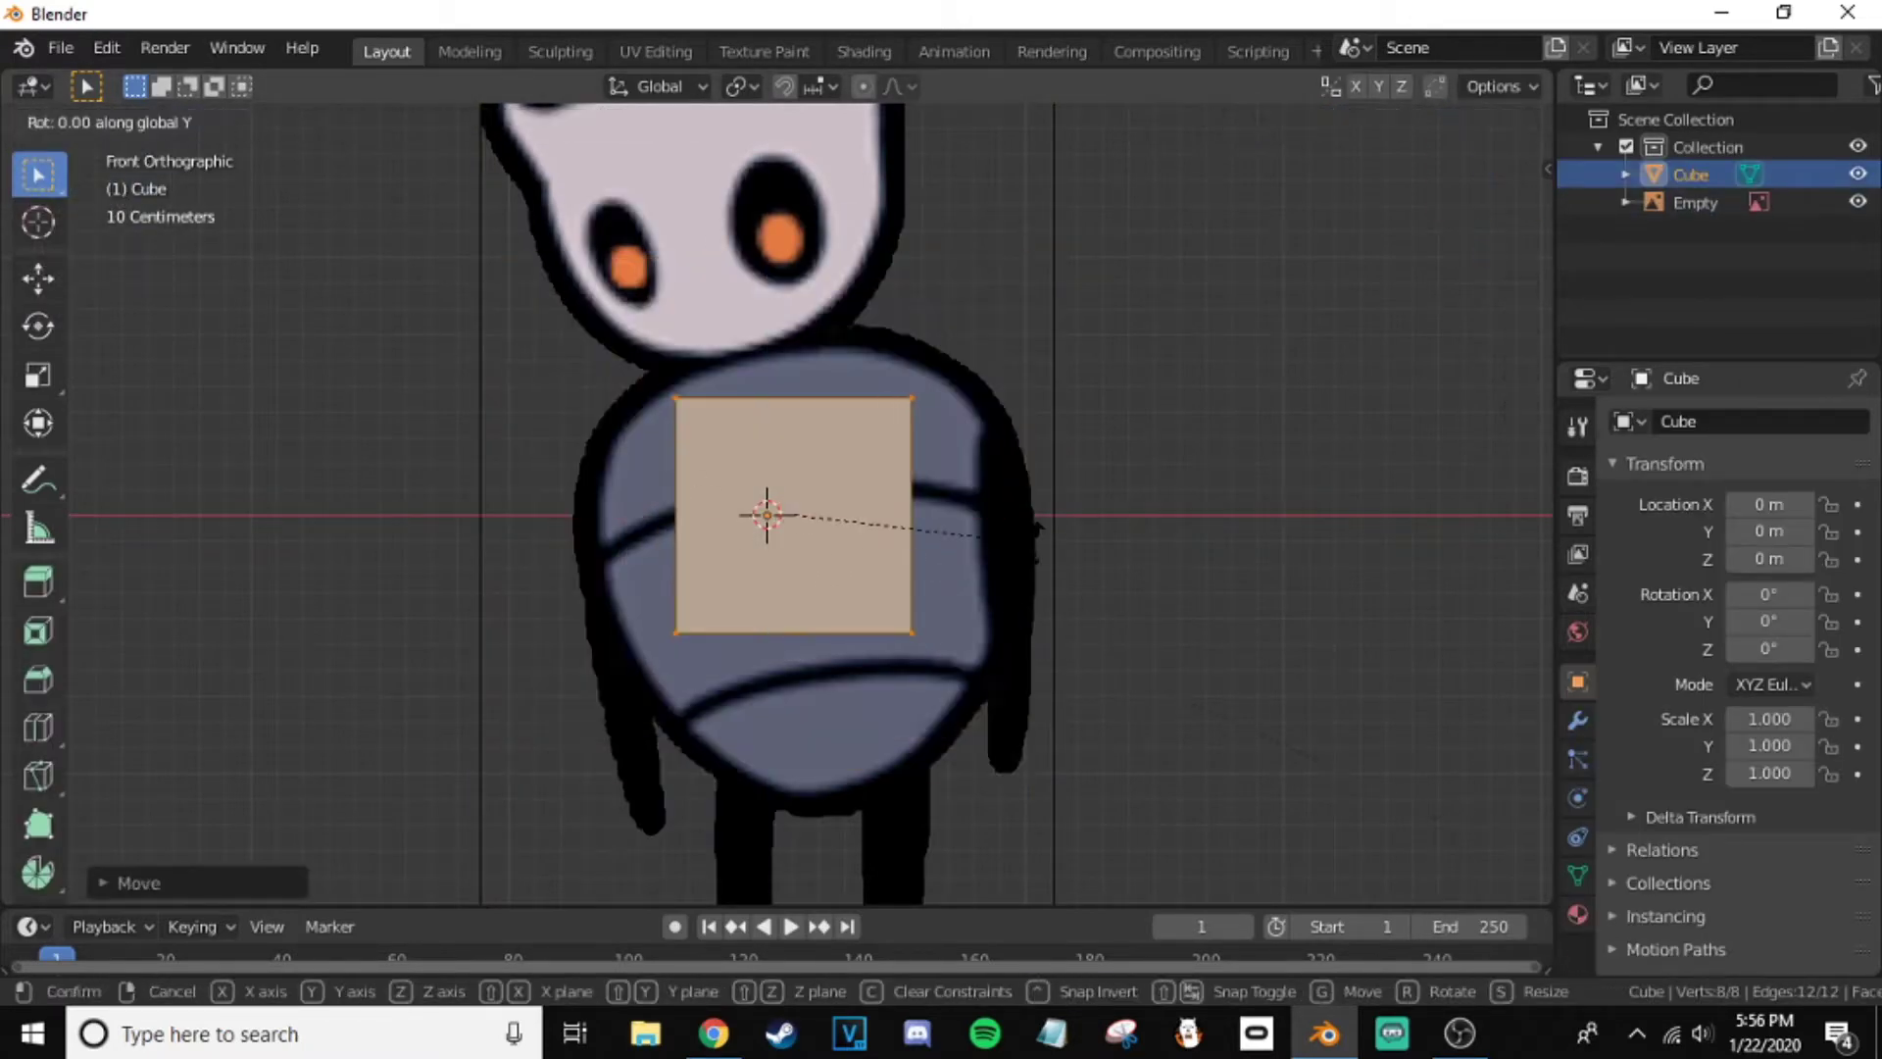
right_click(972, 522)
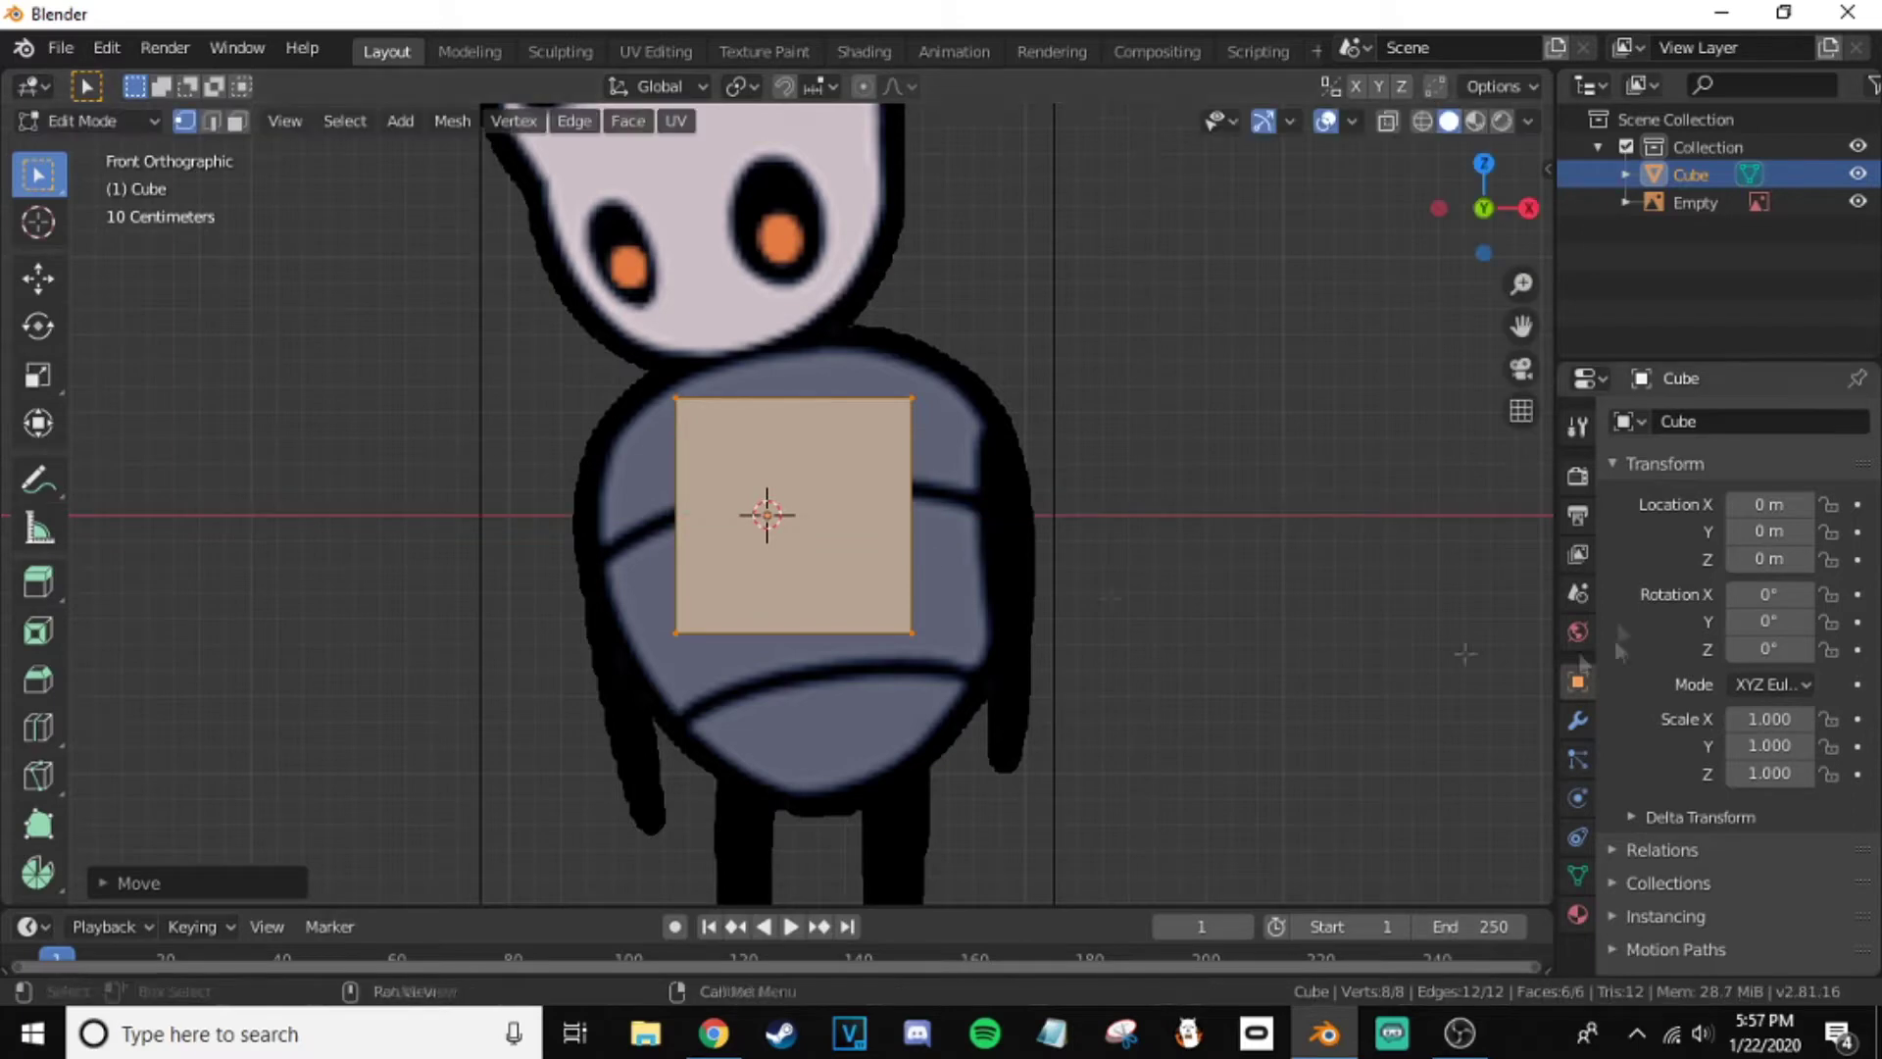
- Loop cut the cube down the middle, enable X-Ray, and select the left half
click(798, 407)
right_click(799, 406)
key(F3)
text(x)
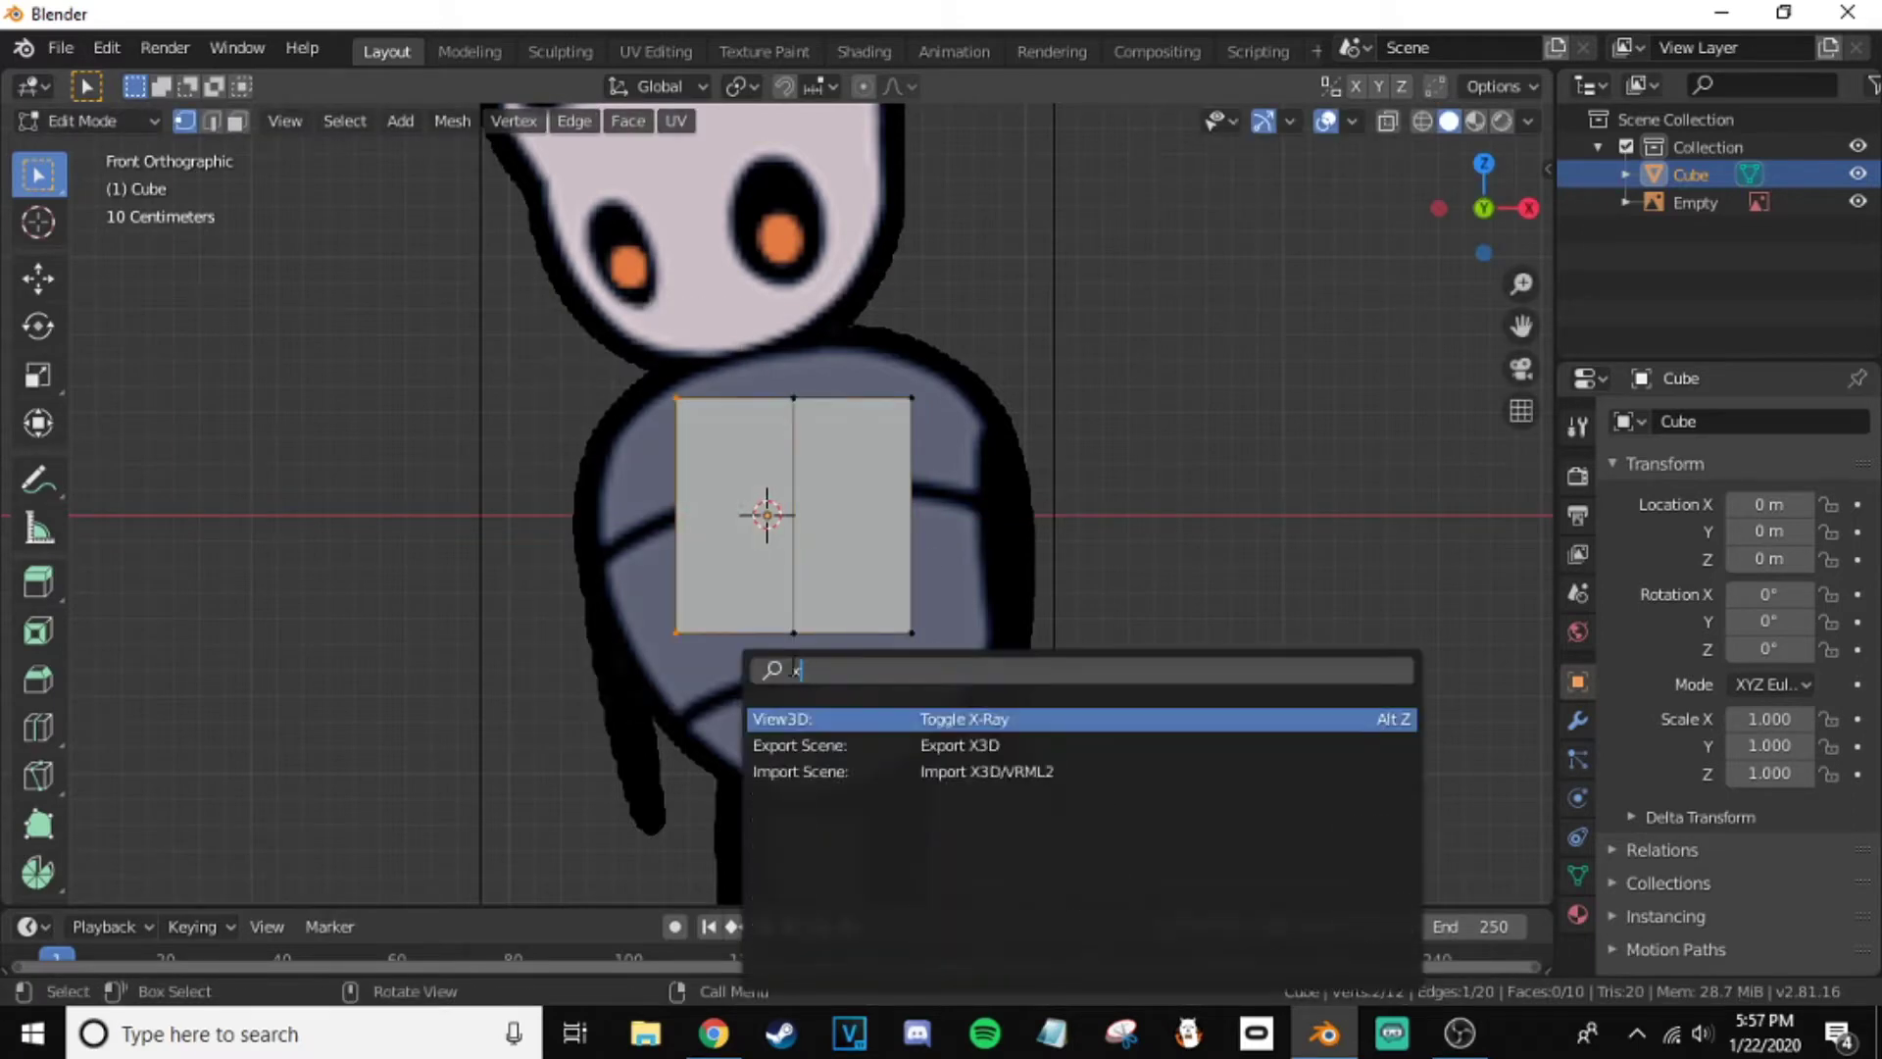
key(Return)
key(x)
click(650, 702)
- Delete the left-half faces and add a Mirror modifier with Clipping enabled
key(x)
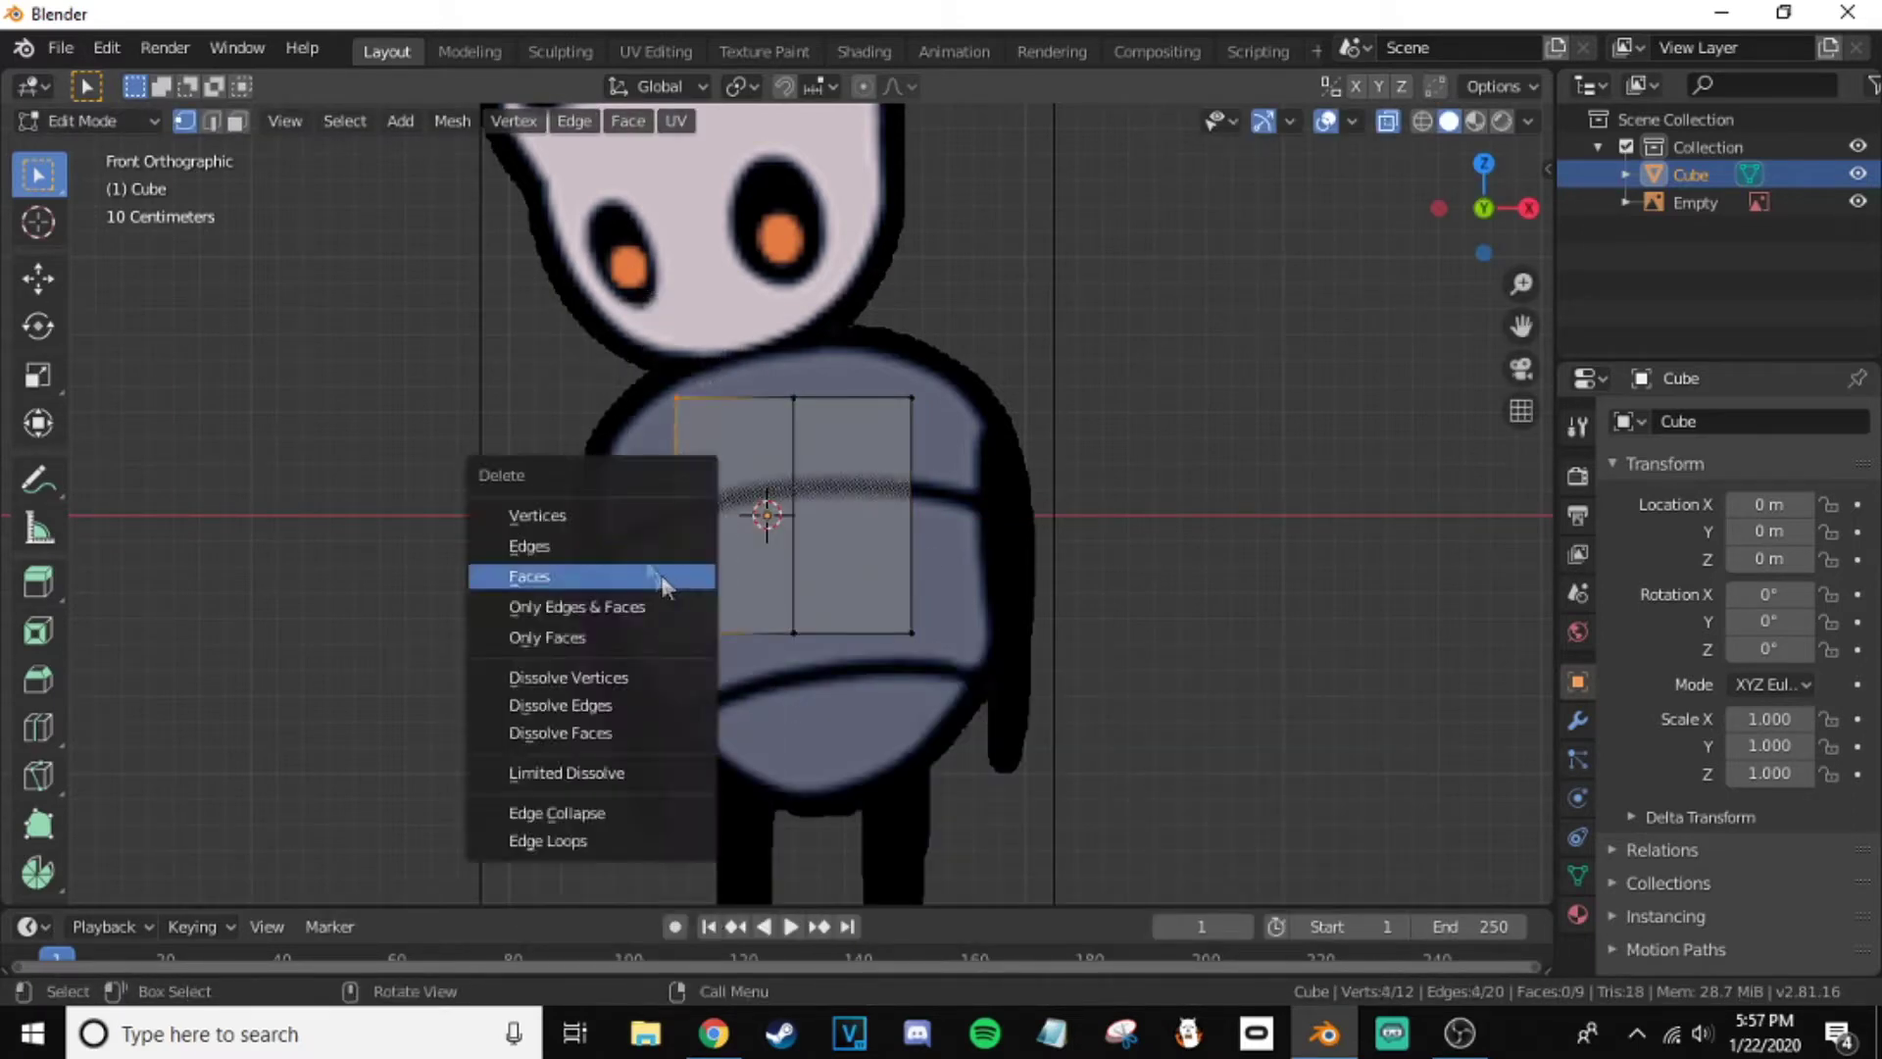
click(662, 577)
click(1578, 721)
click(1740, 420)
click(1314, 704)
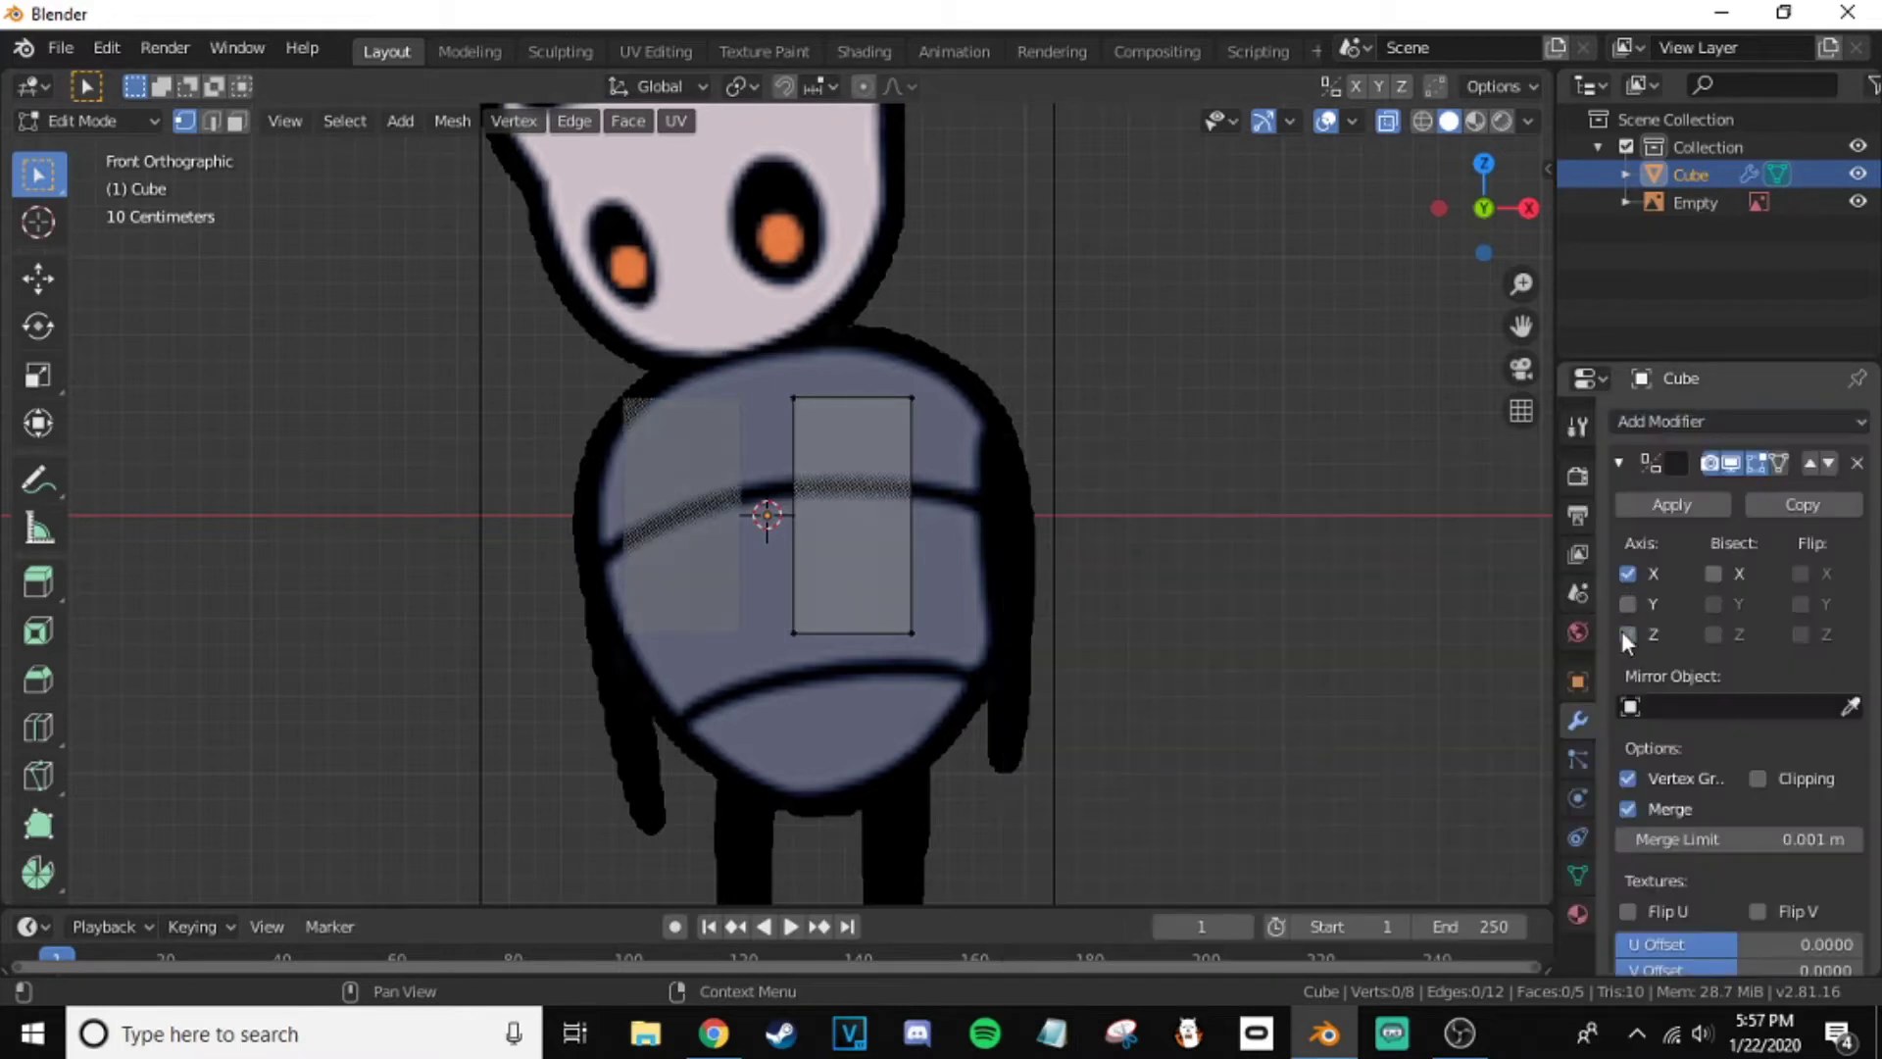
key(g)
key(x)
click(1000, 642)
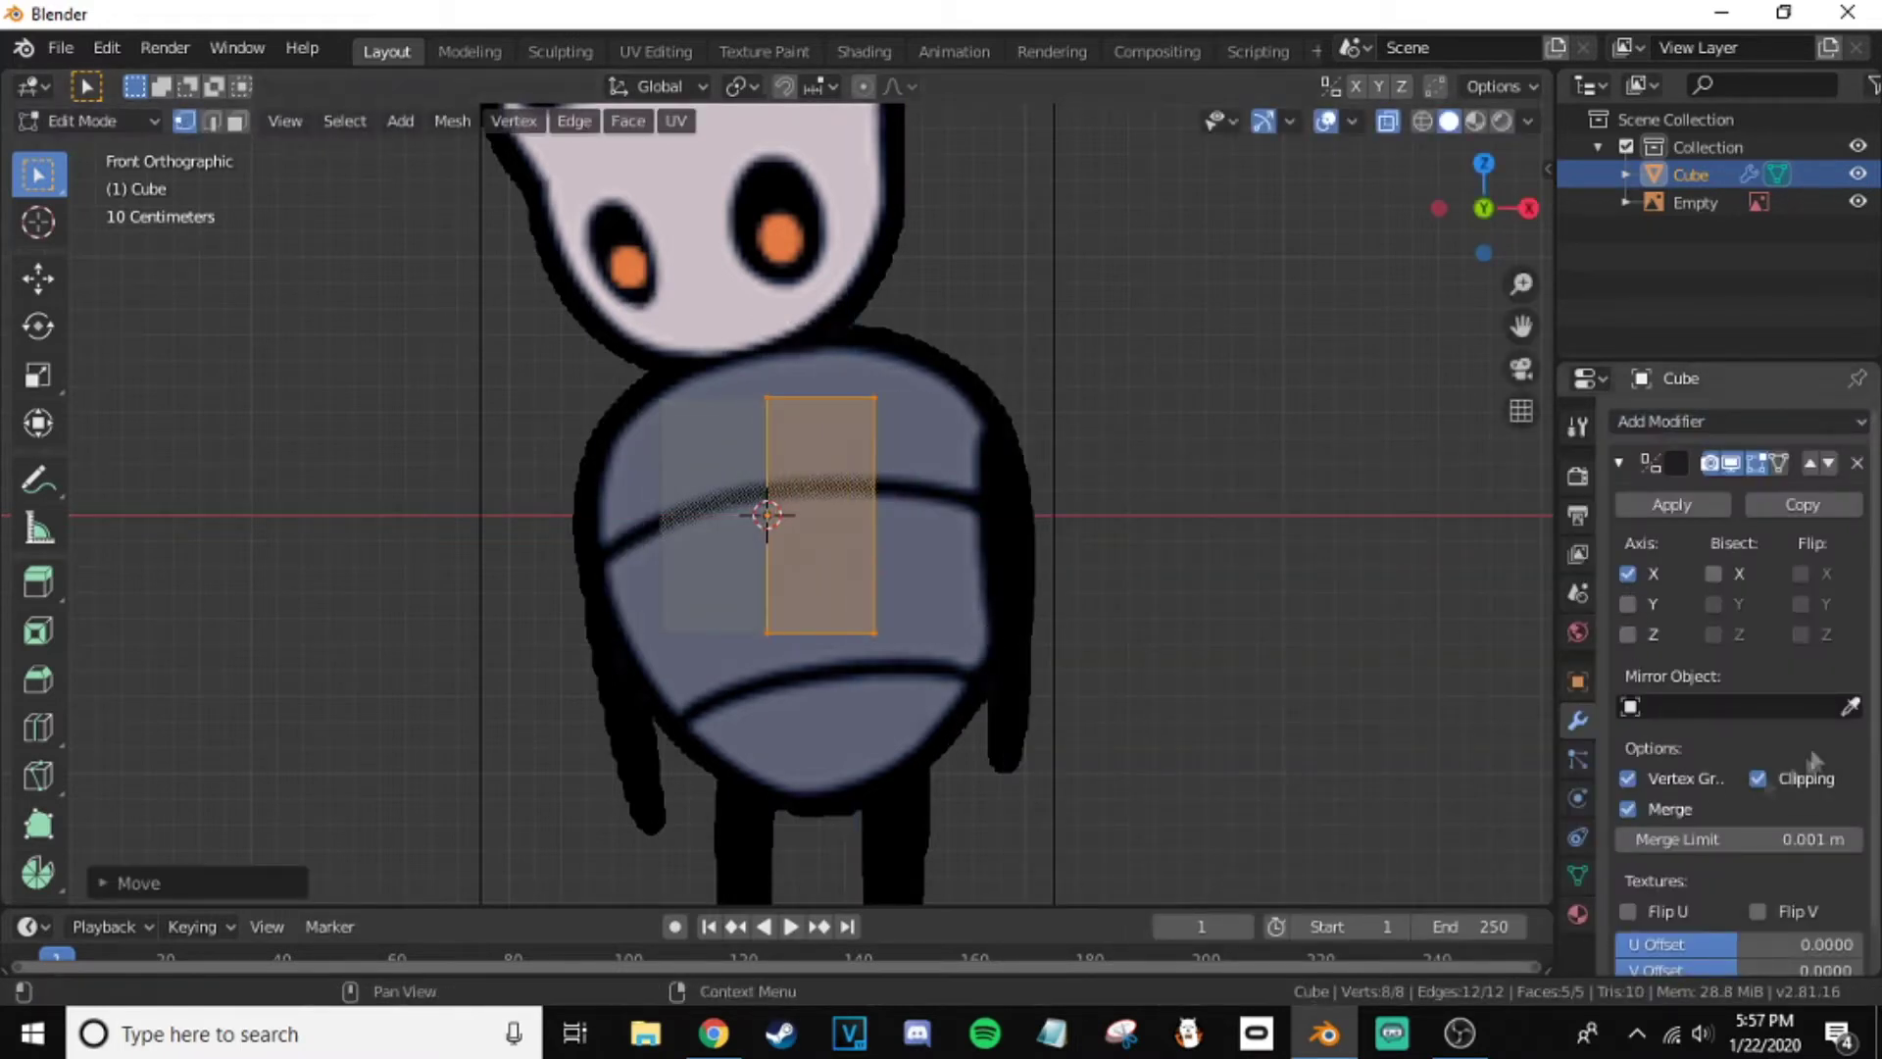
click(651, 582)
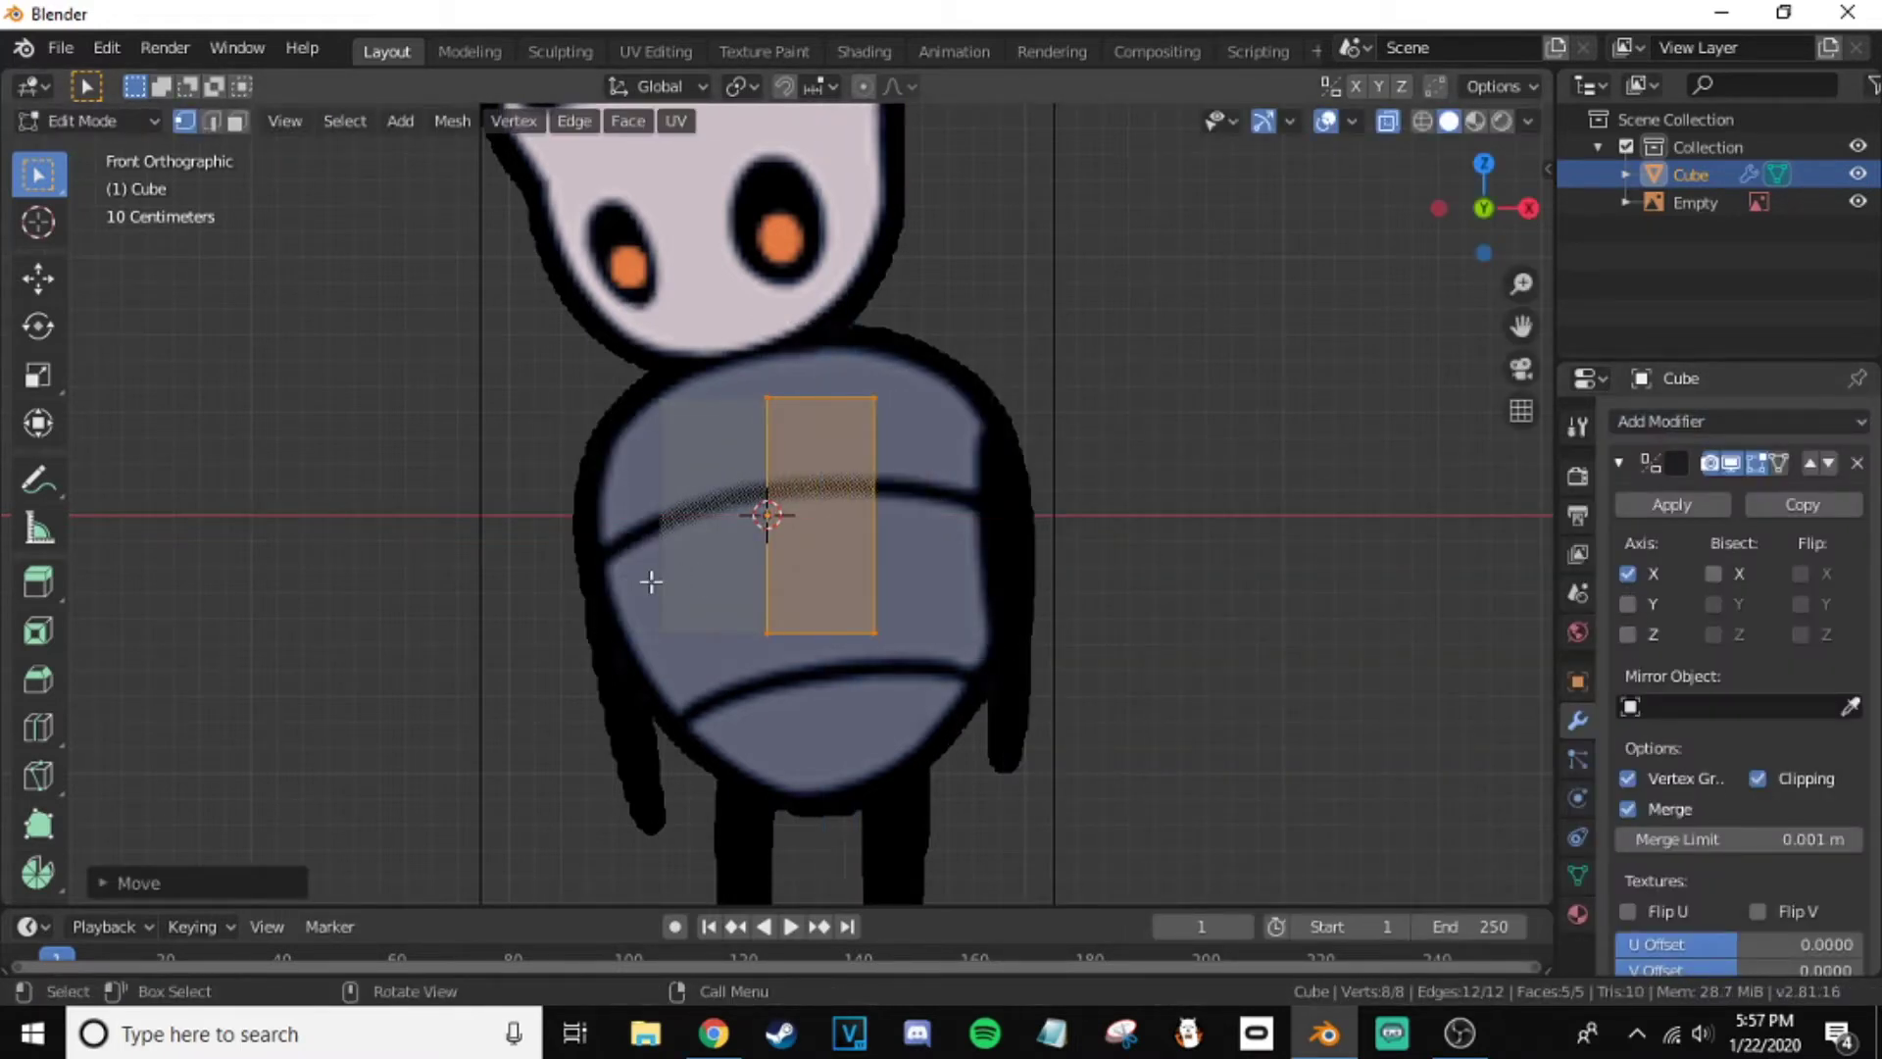
- Raise the top edge and lower the bottom edge vertically to fit the body
scroll(846, 555, up, 3)
drag(687, 368, 980, 446)
key(g)
key(z)
click(976, 429)
key(g)
key(z)
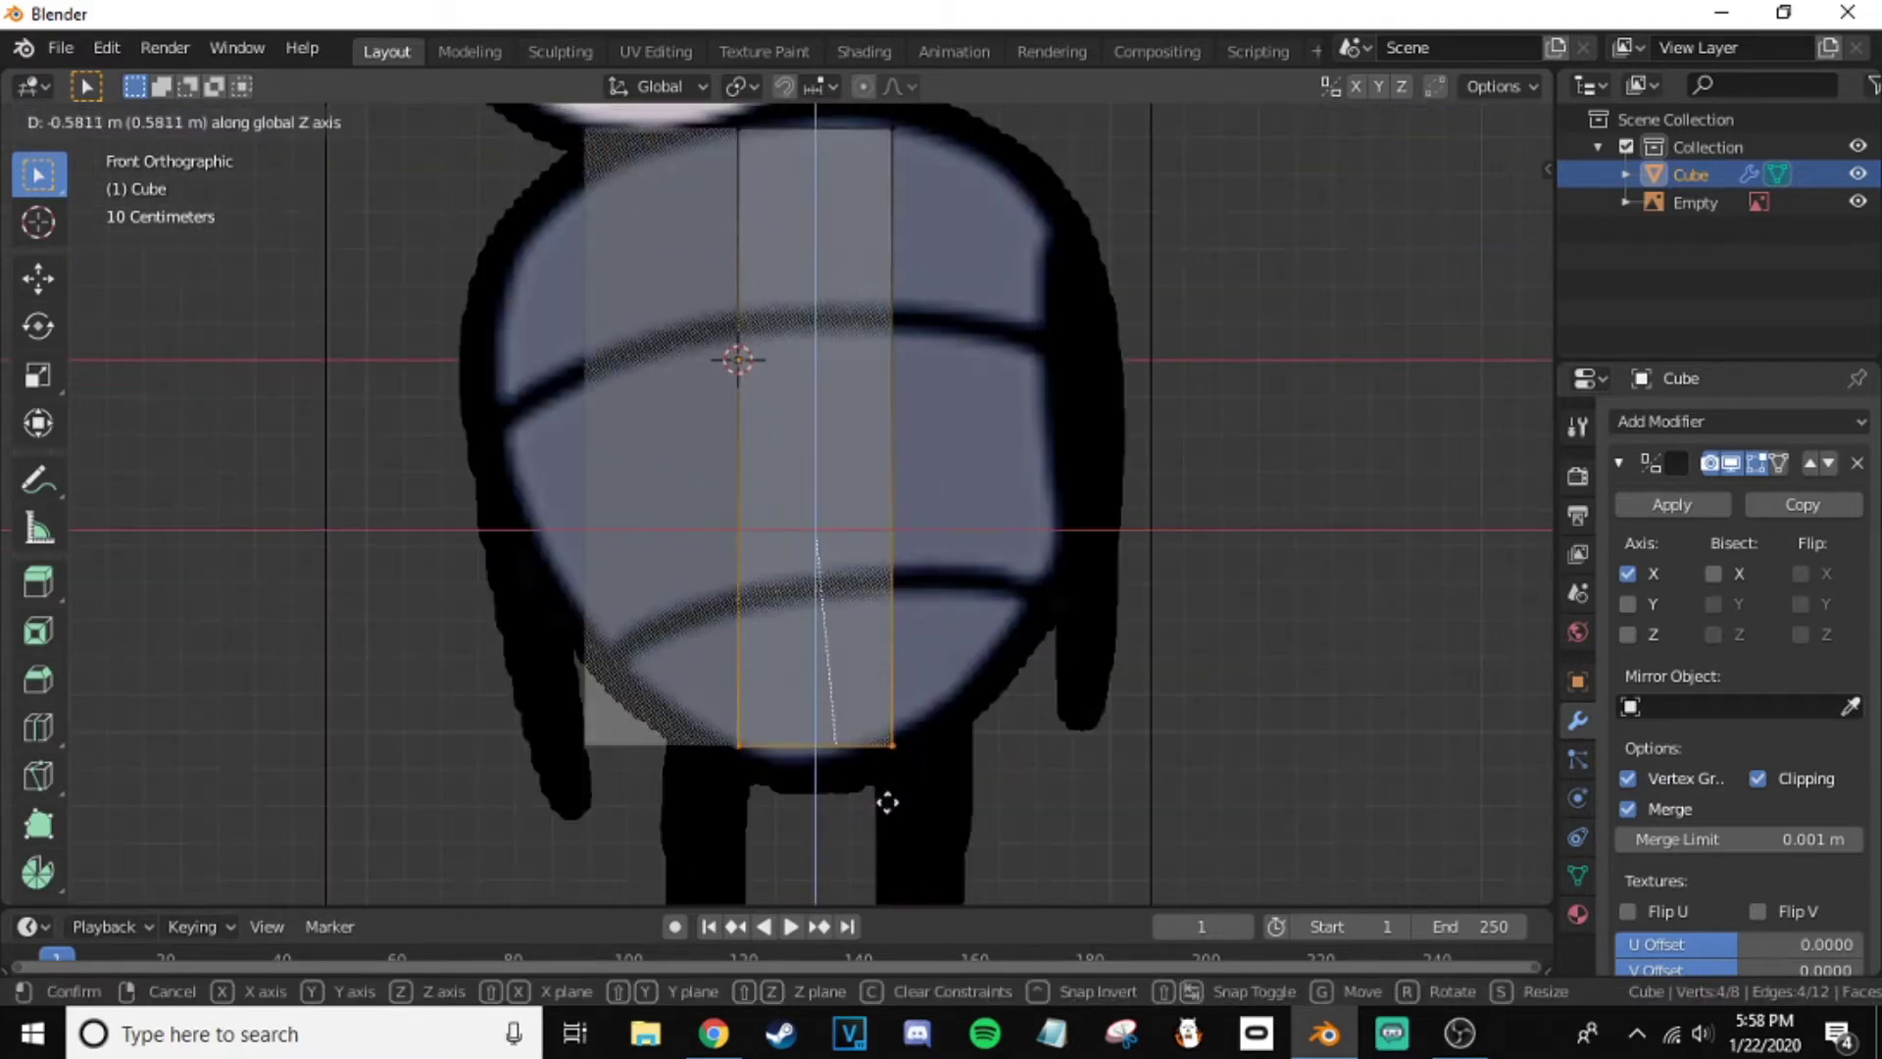
click(869, 719)
key(g)
key(z)
click(798, 491)
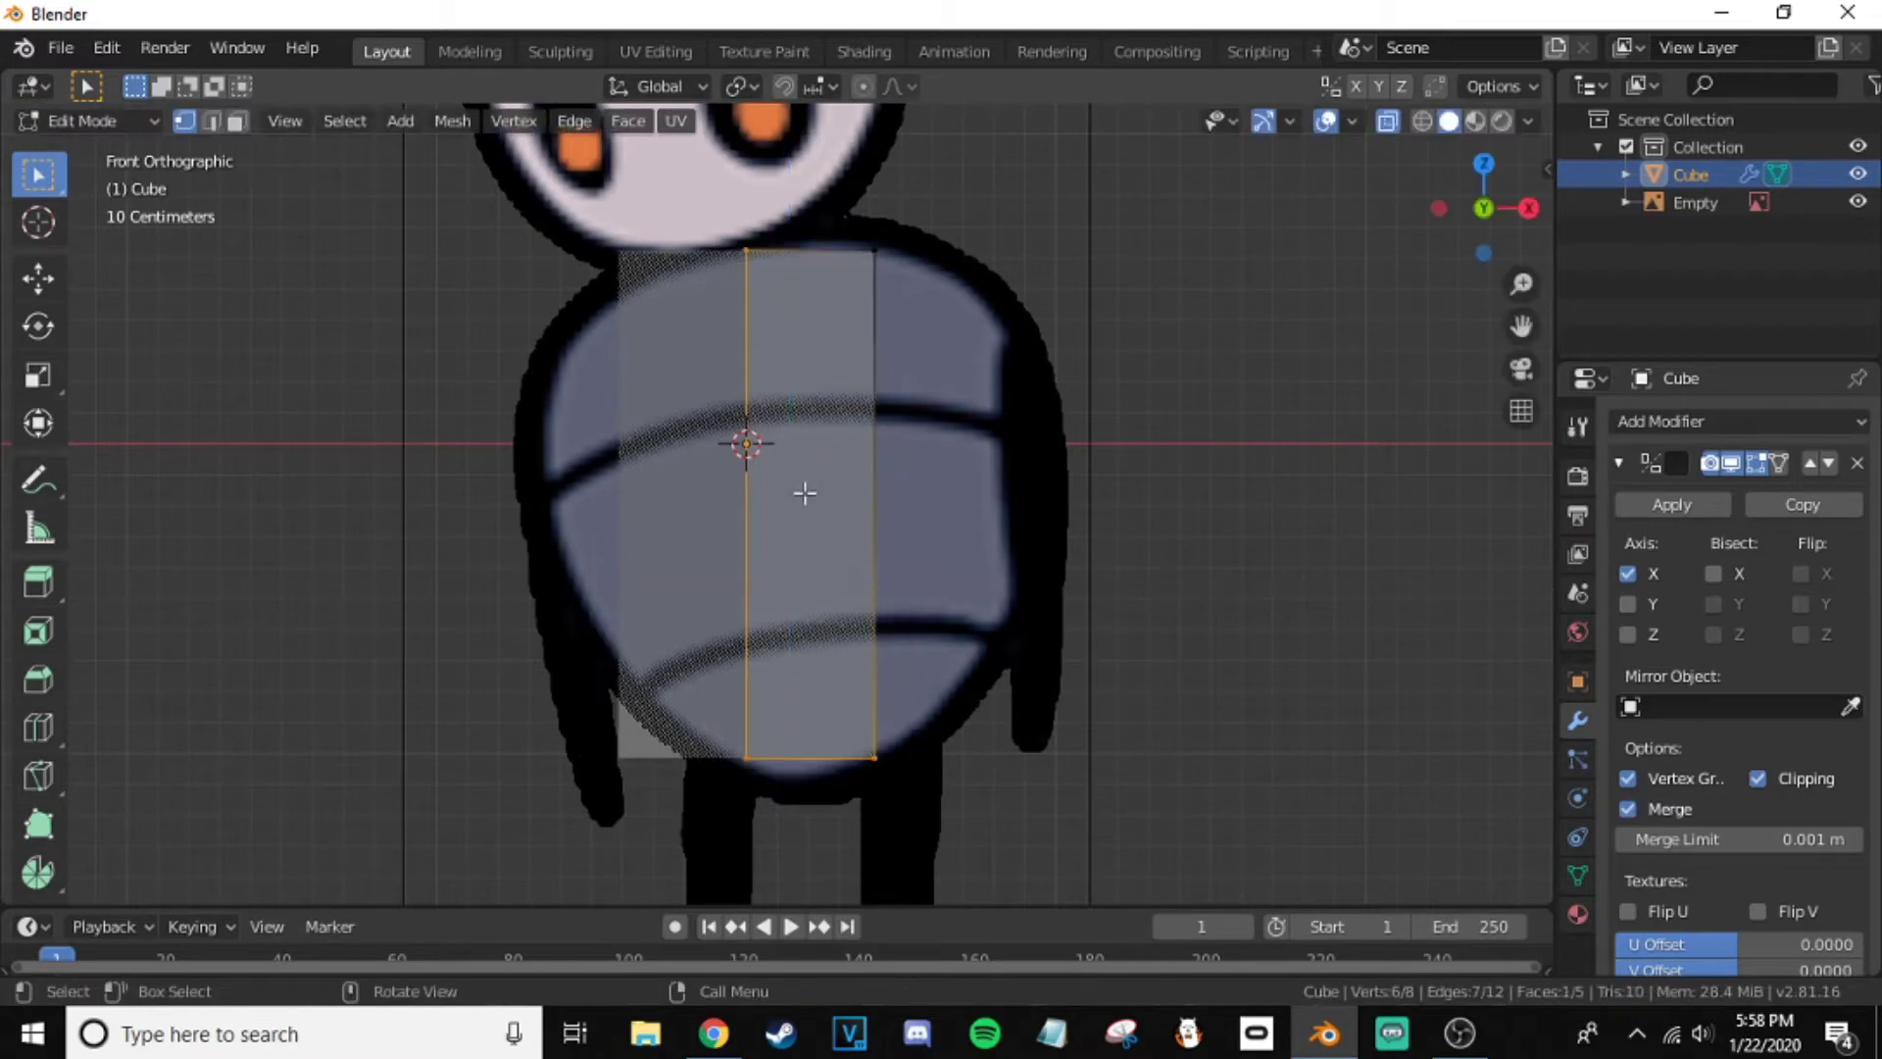
- Undo back before the Mirror modifier and move the whole mesh lower over the body
drag(718, 224, 781, 832)
key(g)
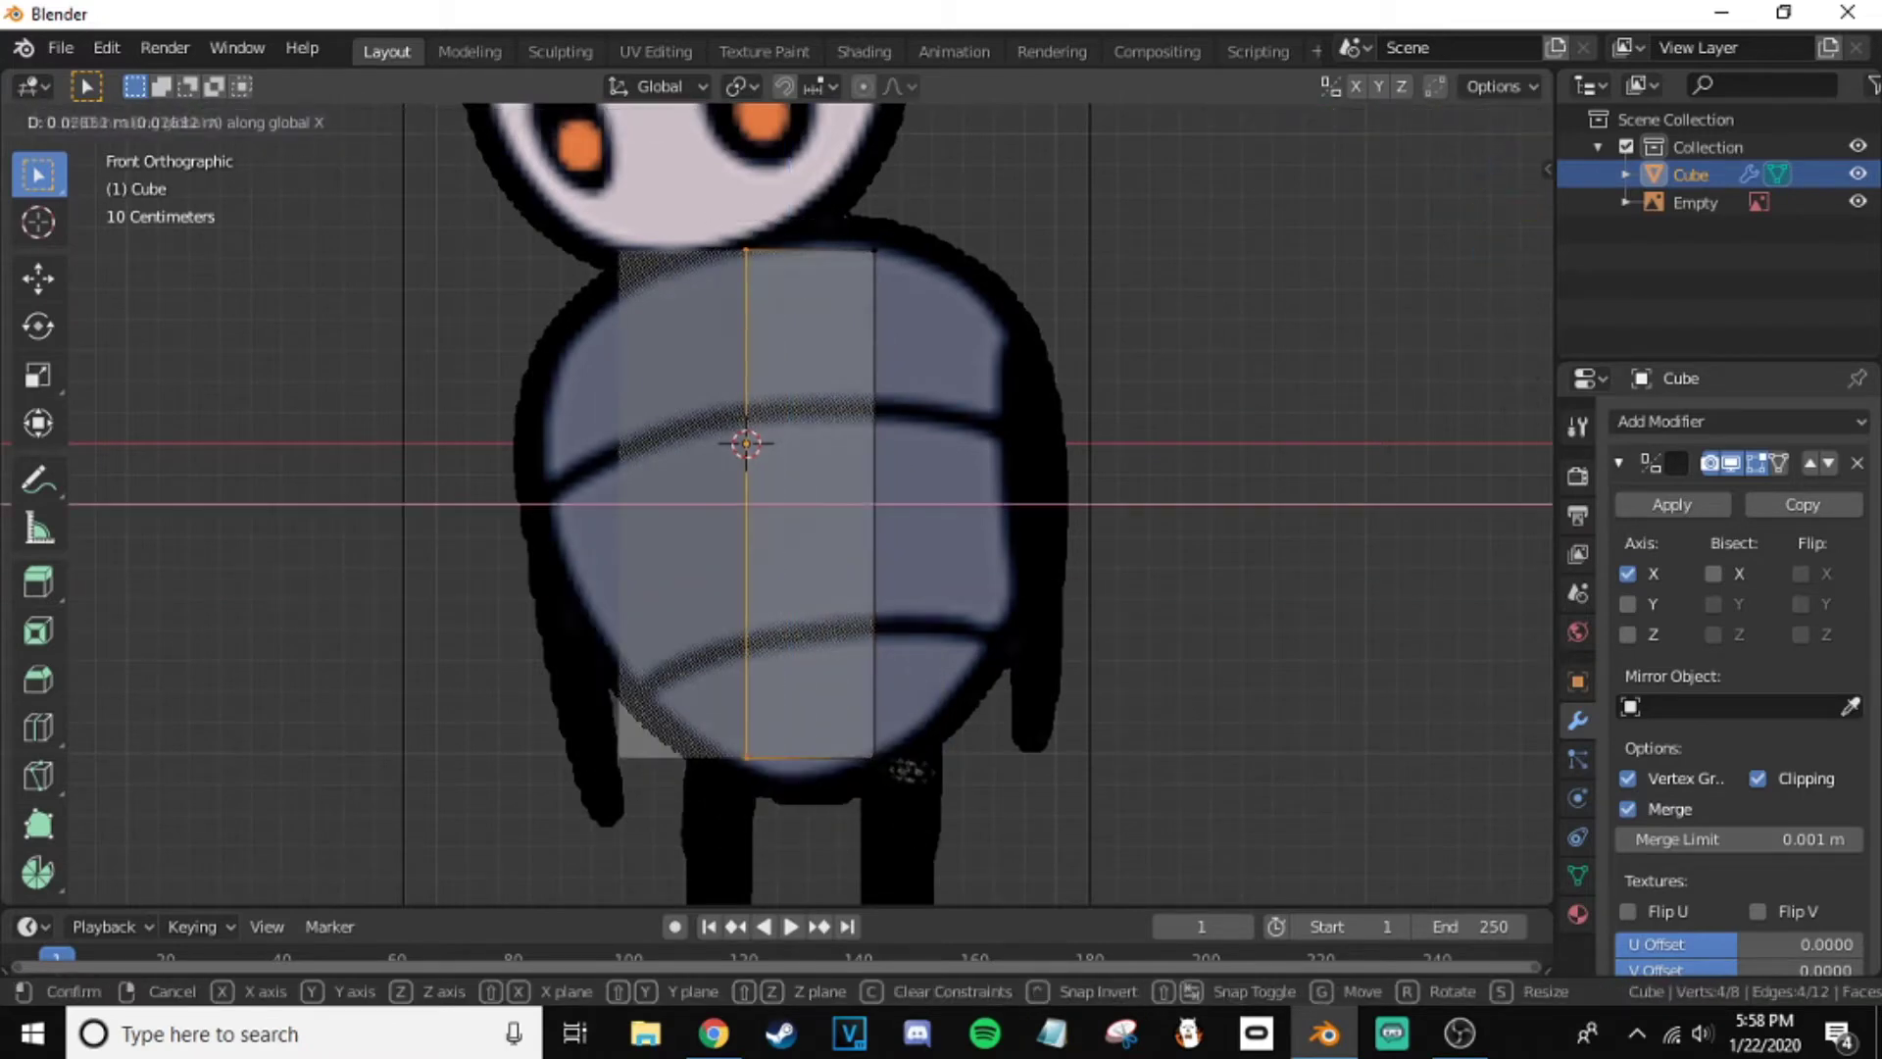
right_click(891, 768)
key(ctrl+z)
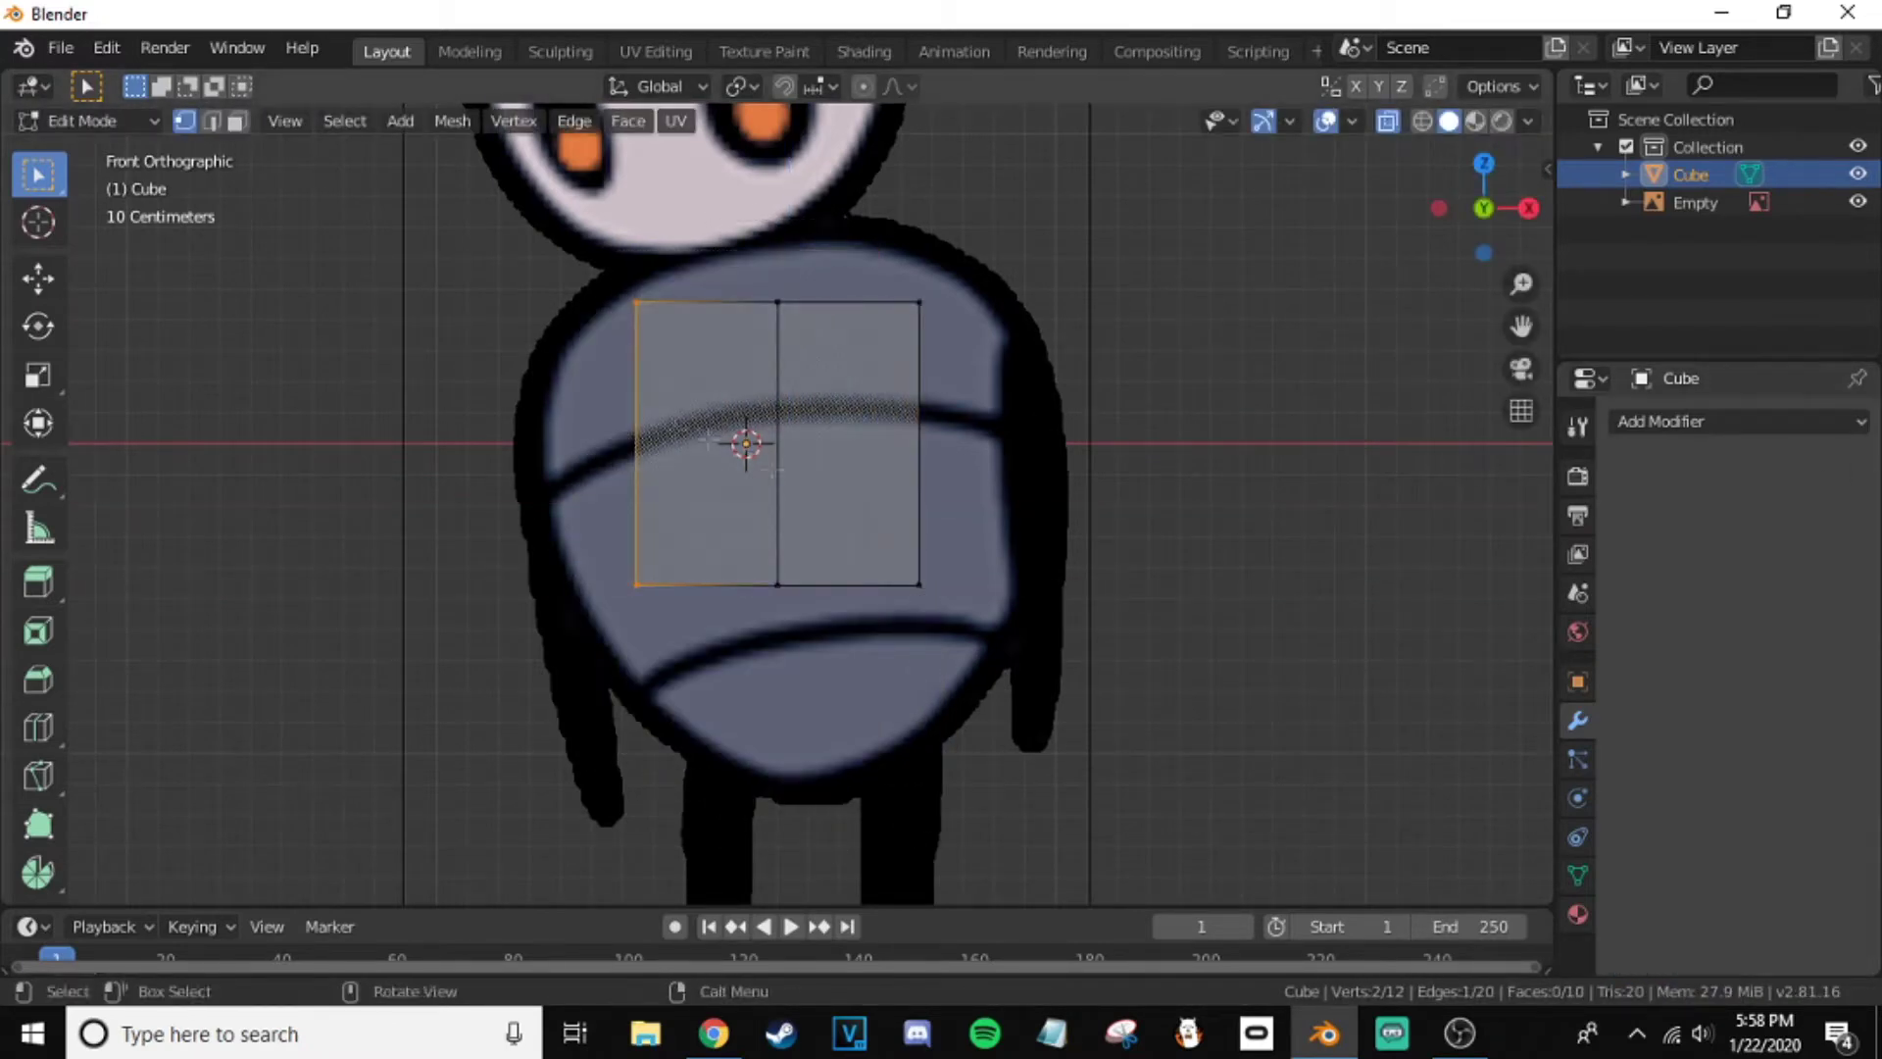
key(a)
key(g)
click(933, 807)
key(g)
click(951, 784)
- Delete the left-half vertices again and re-add the Mirror modifier
key(x)
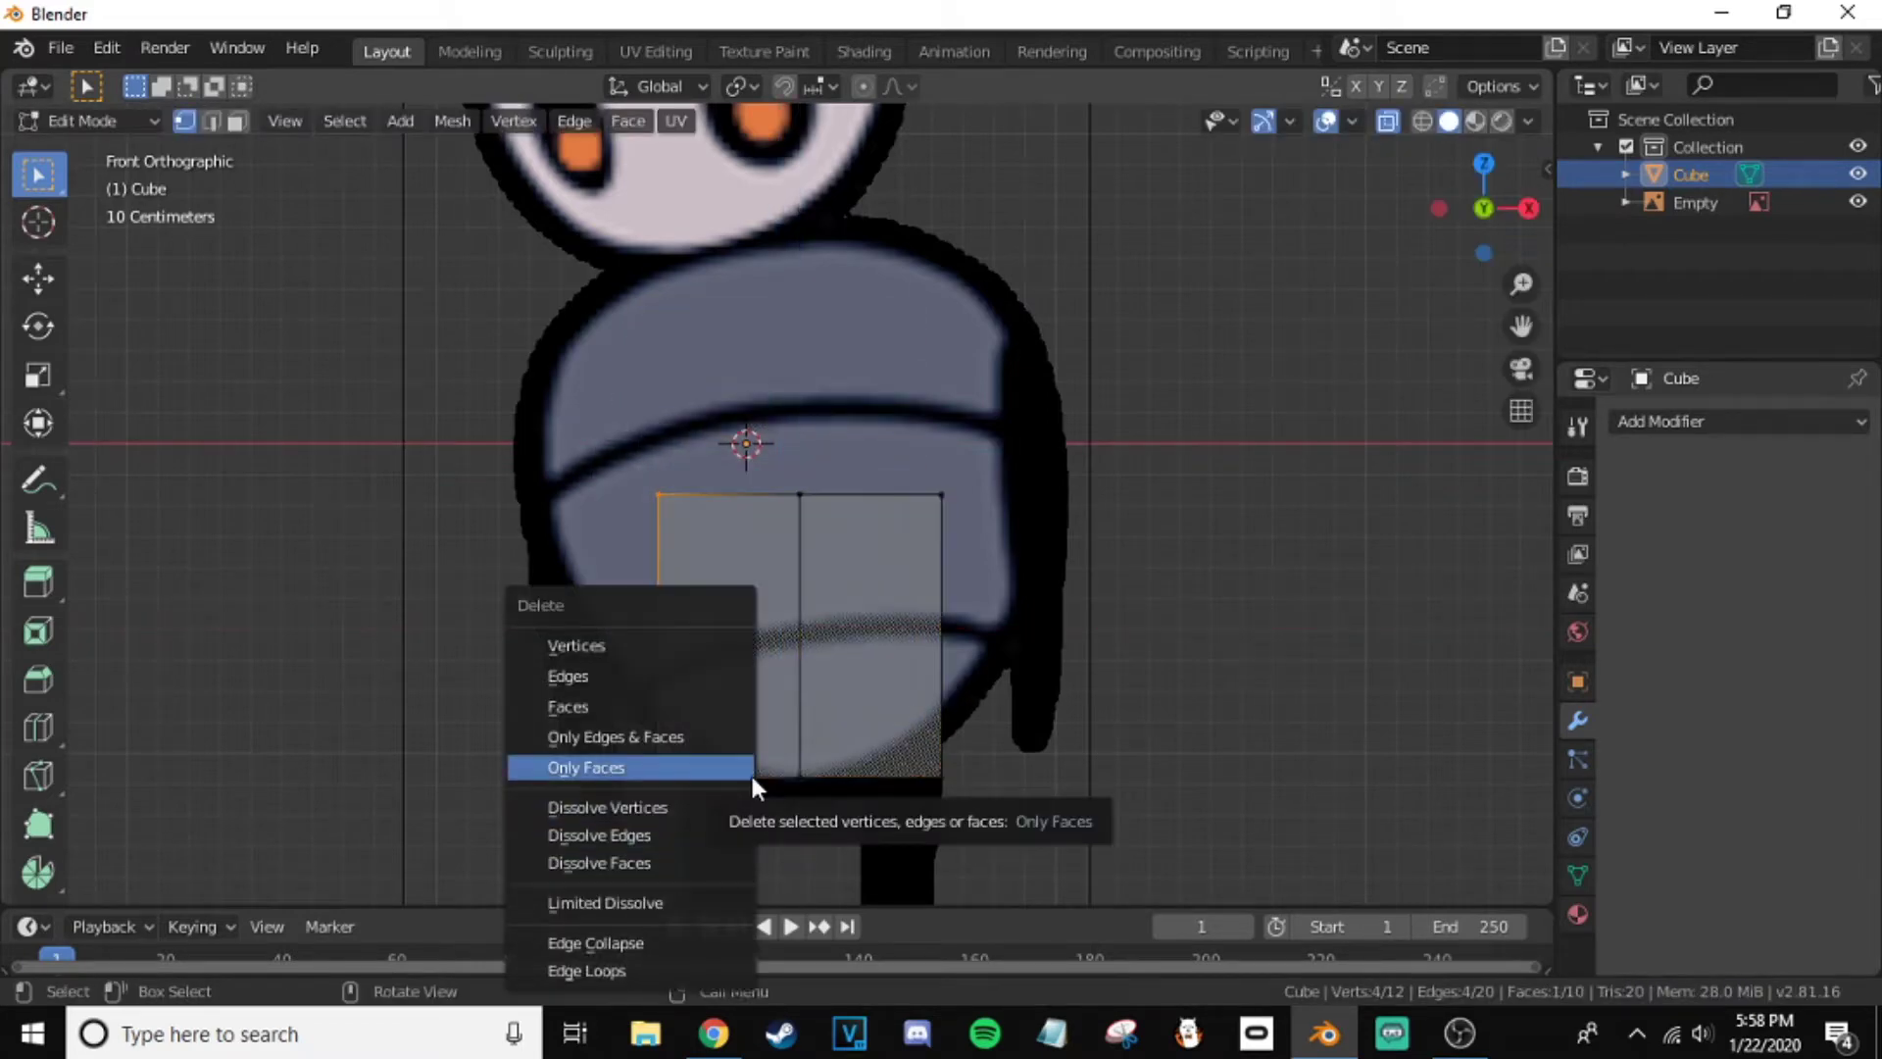
key(Escape)
key(x)
click(644, 643)
click(1735, 421)
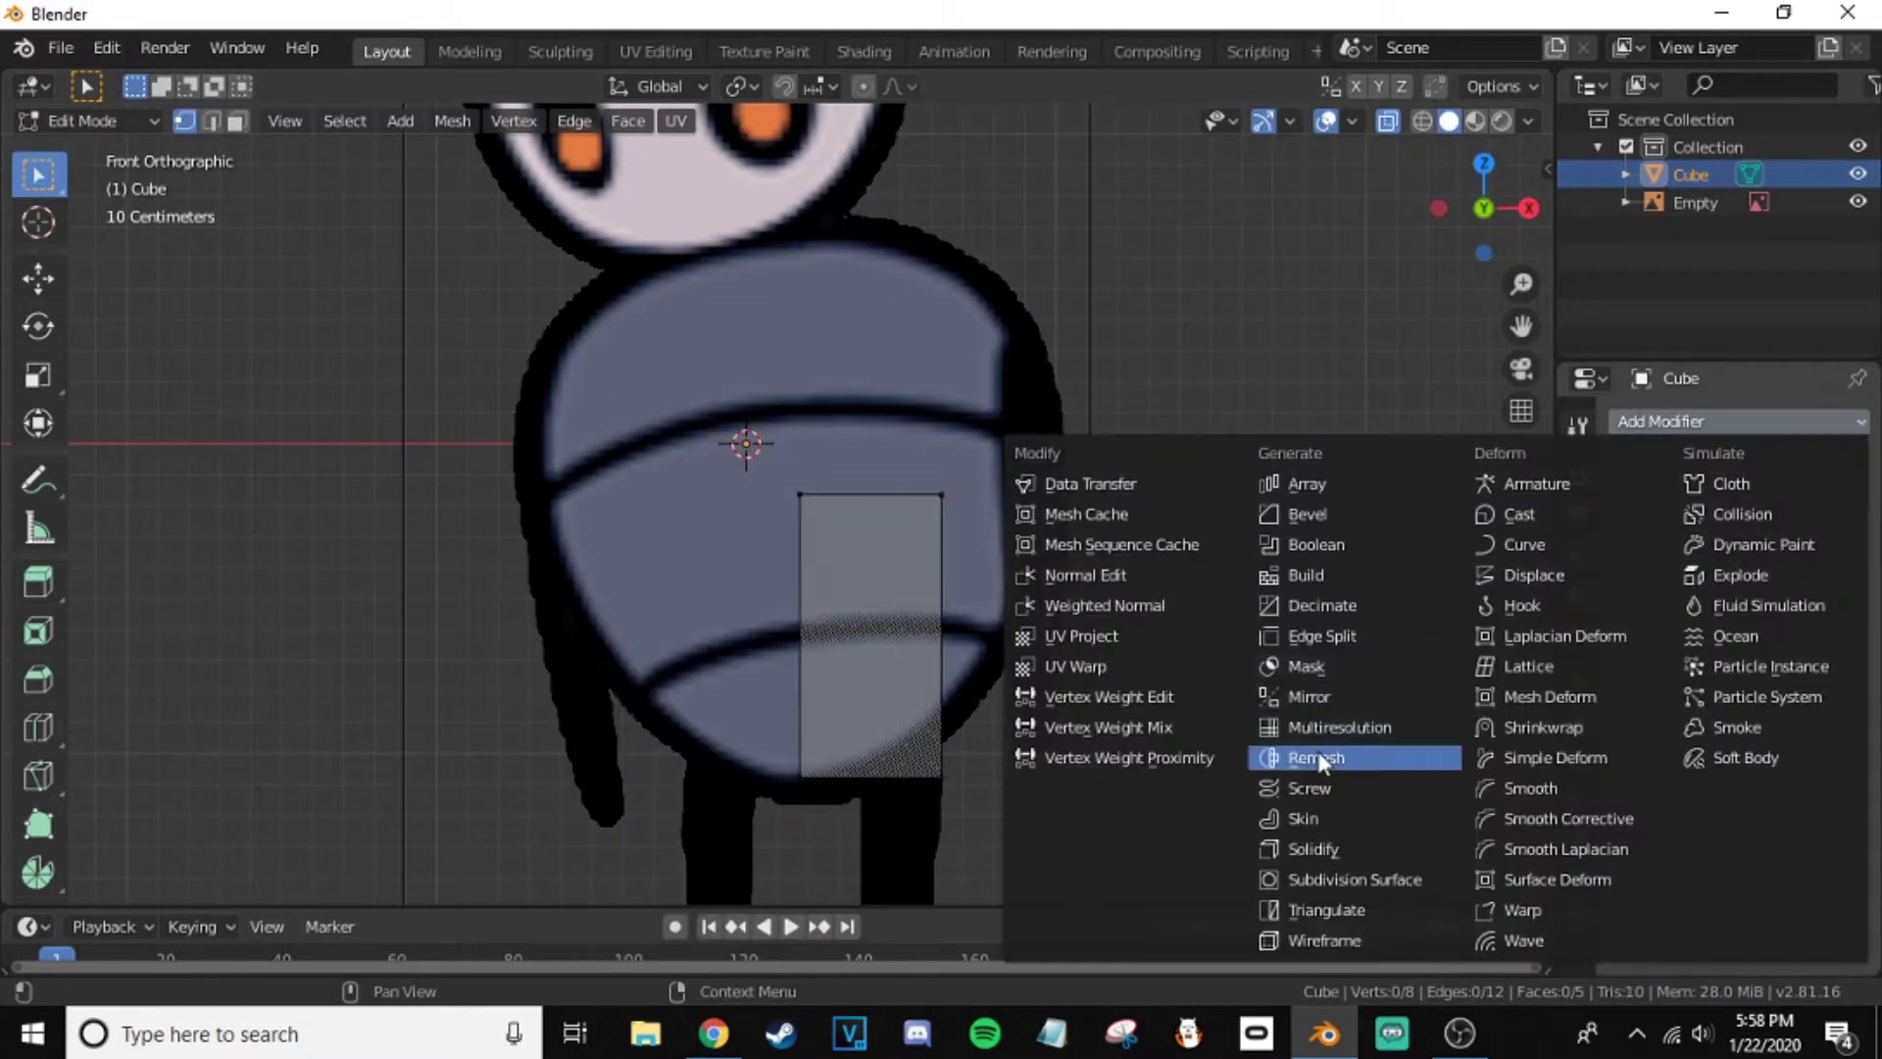
click(1355, 699)
scroll(1731, 828, down, 1)
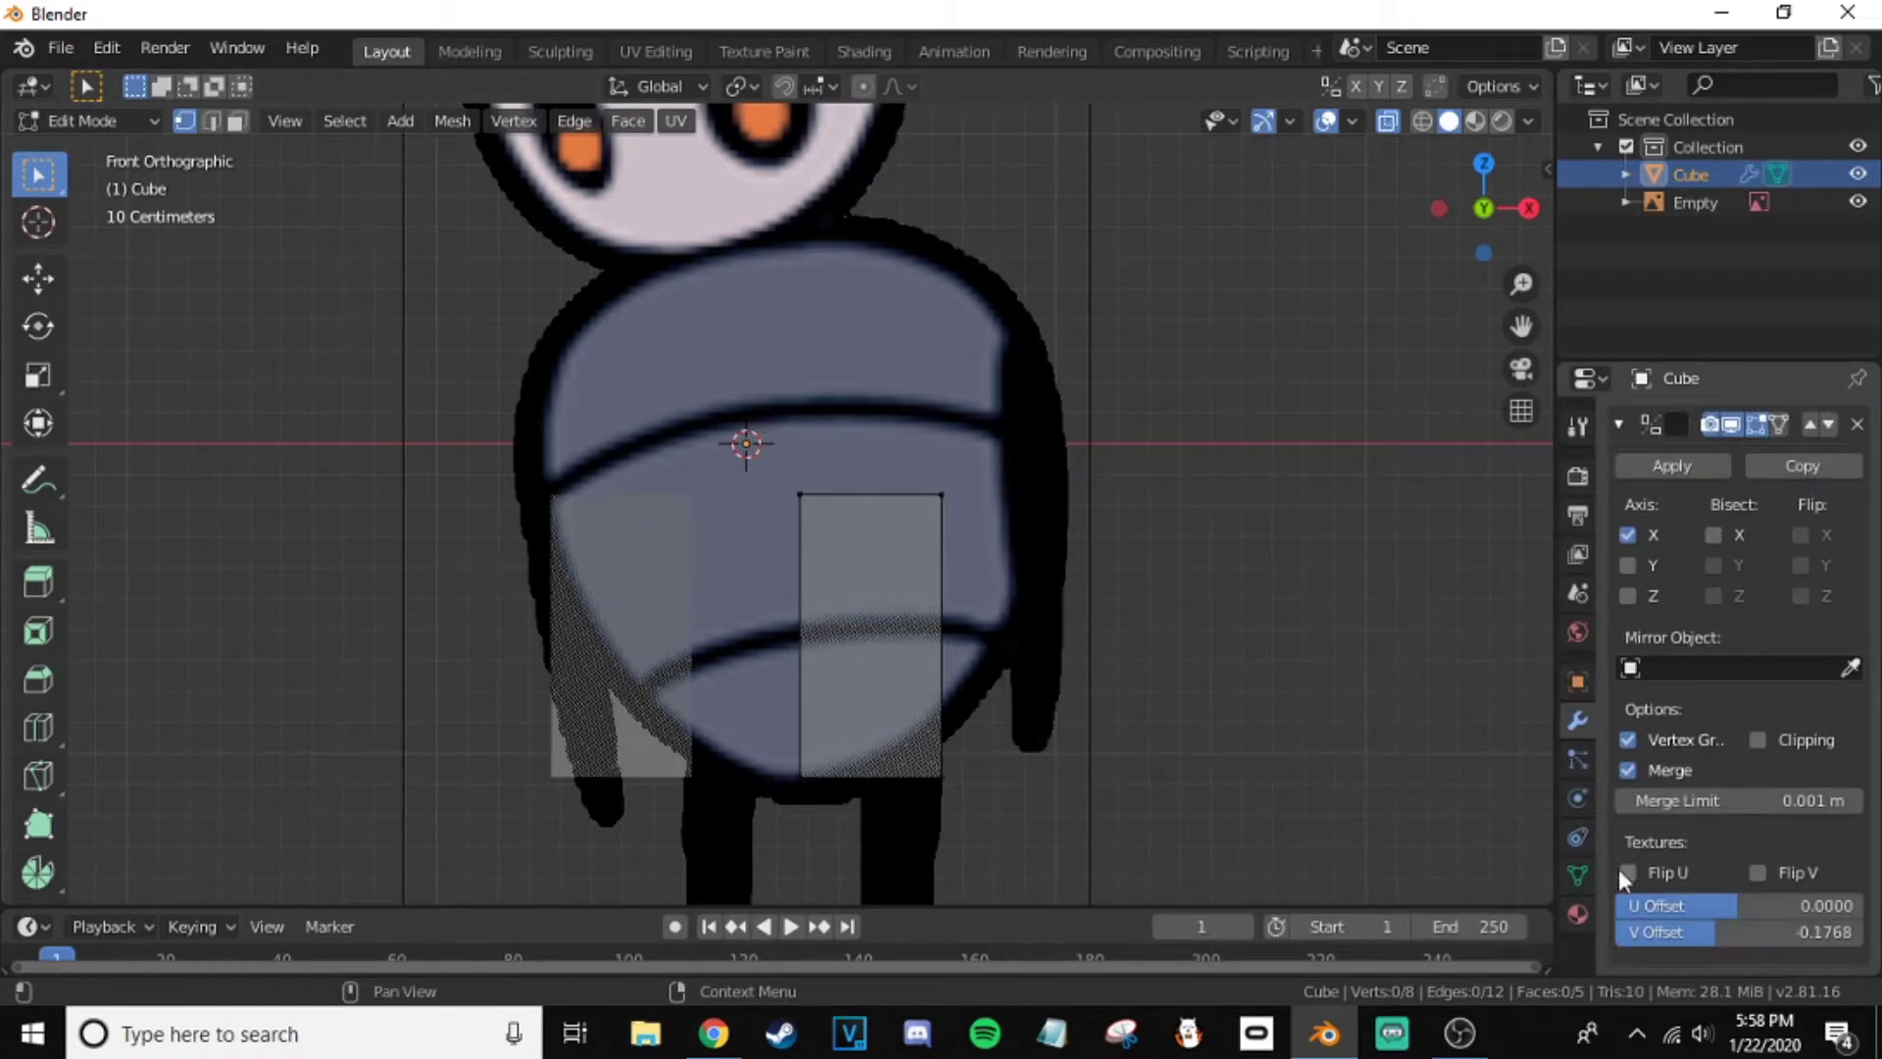
scroll(1710, 583, up, 1)
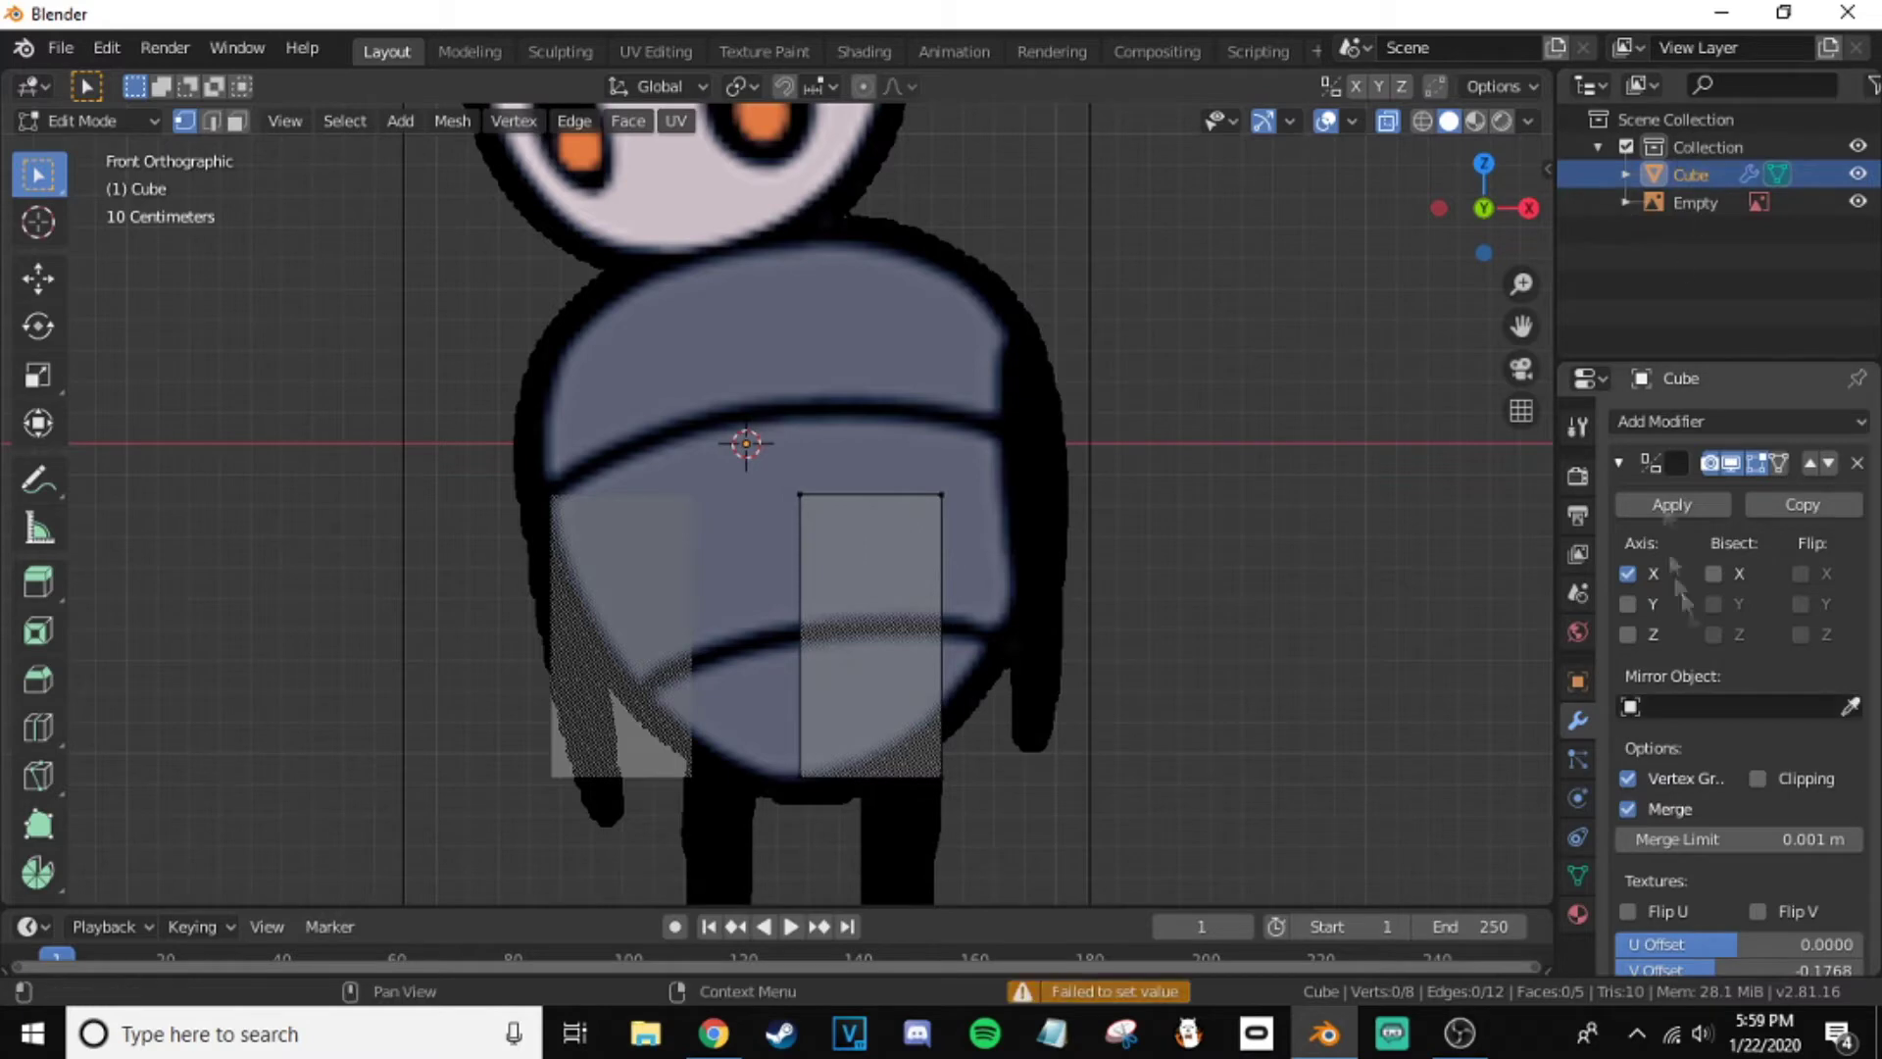
scroll(774, 588, down, 7)
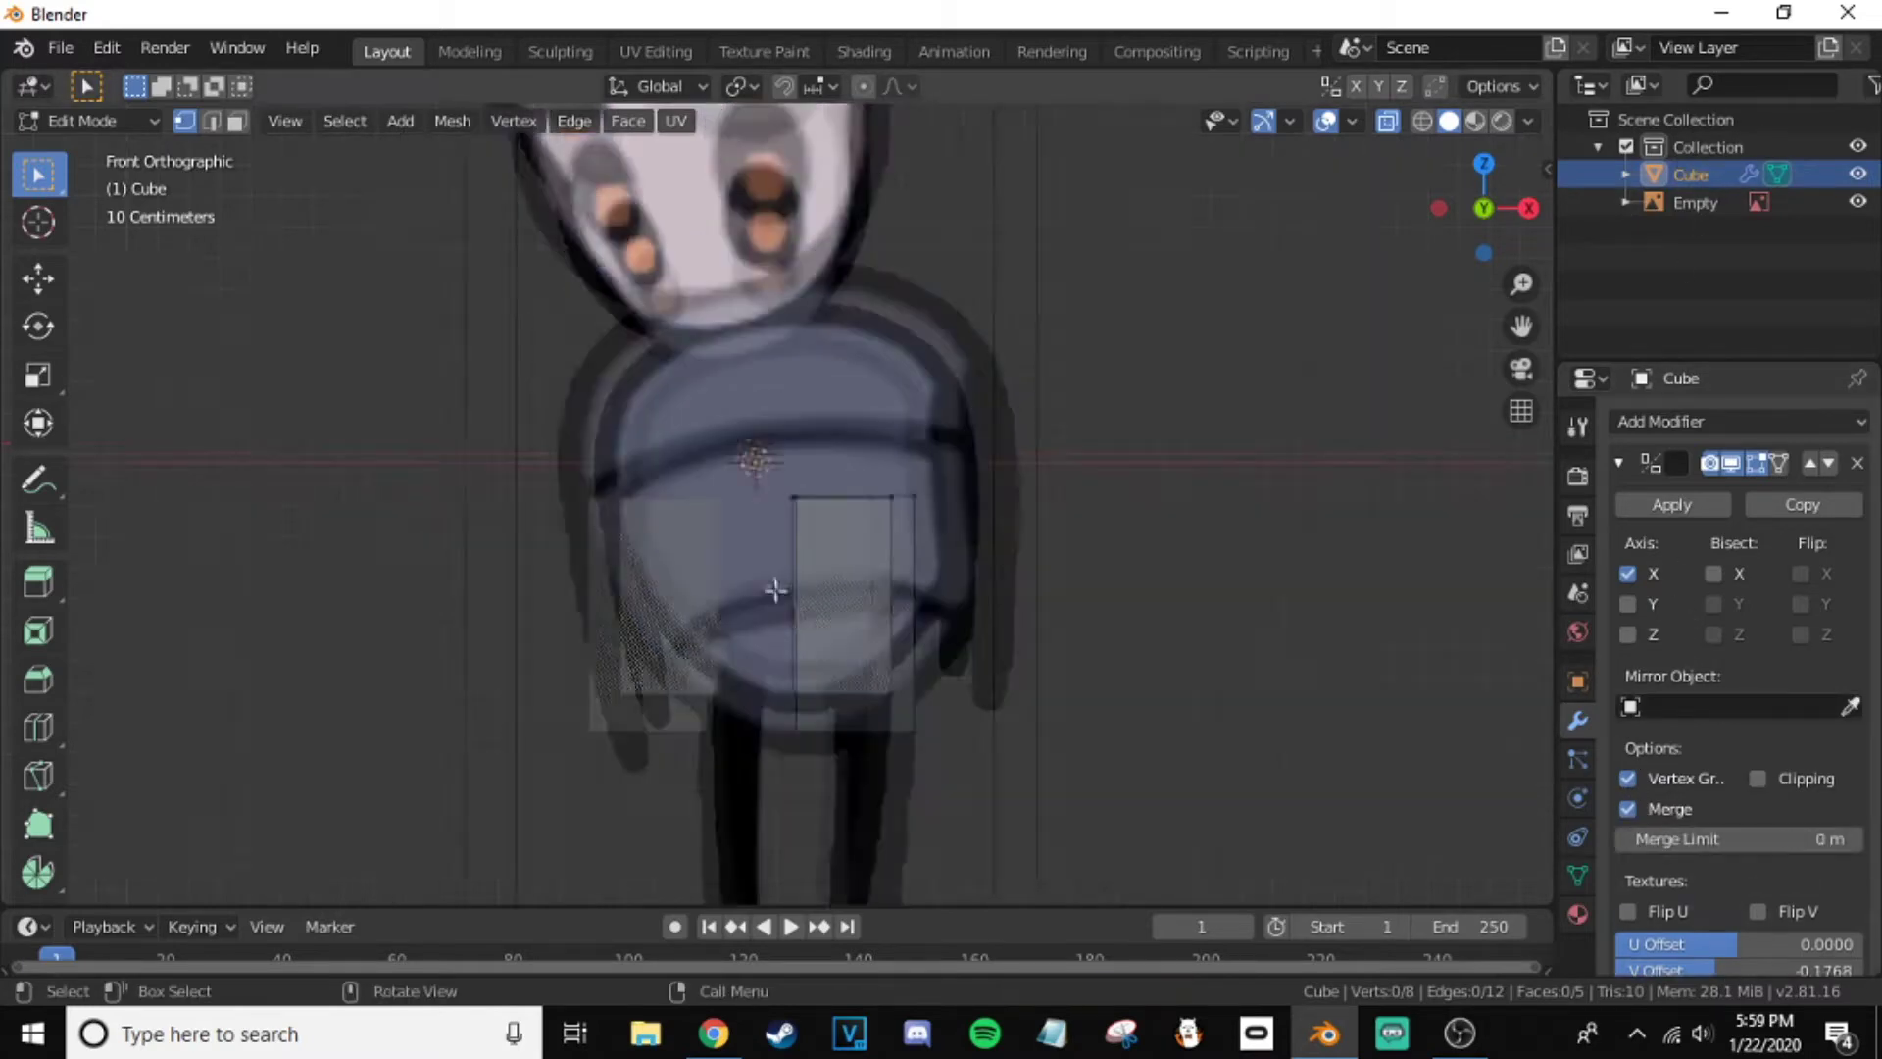
- Shift the whole body mesh sideways along X
scroll(1121, 777, up, 6)
key(a)
key(g)
key(x)
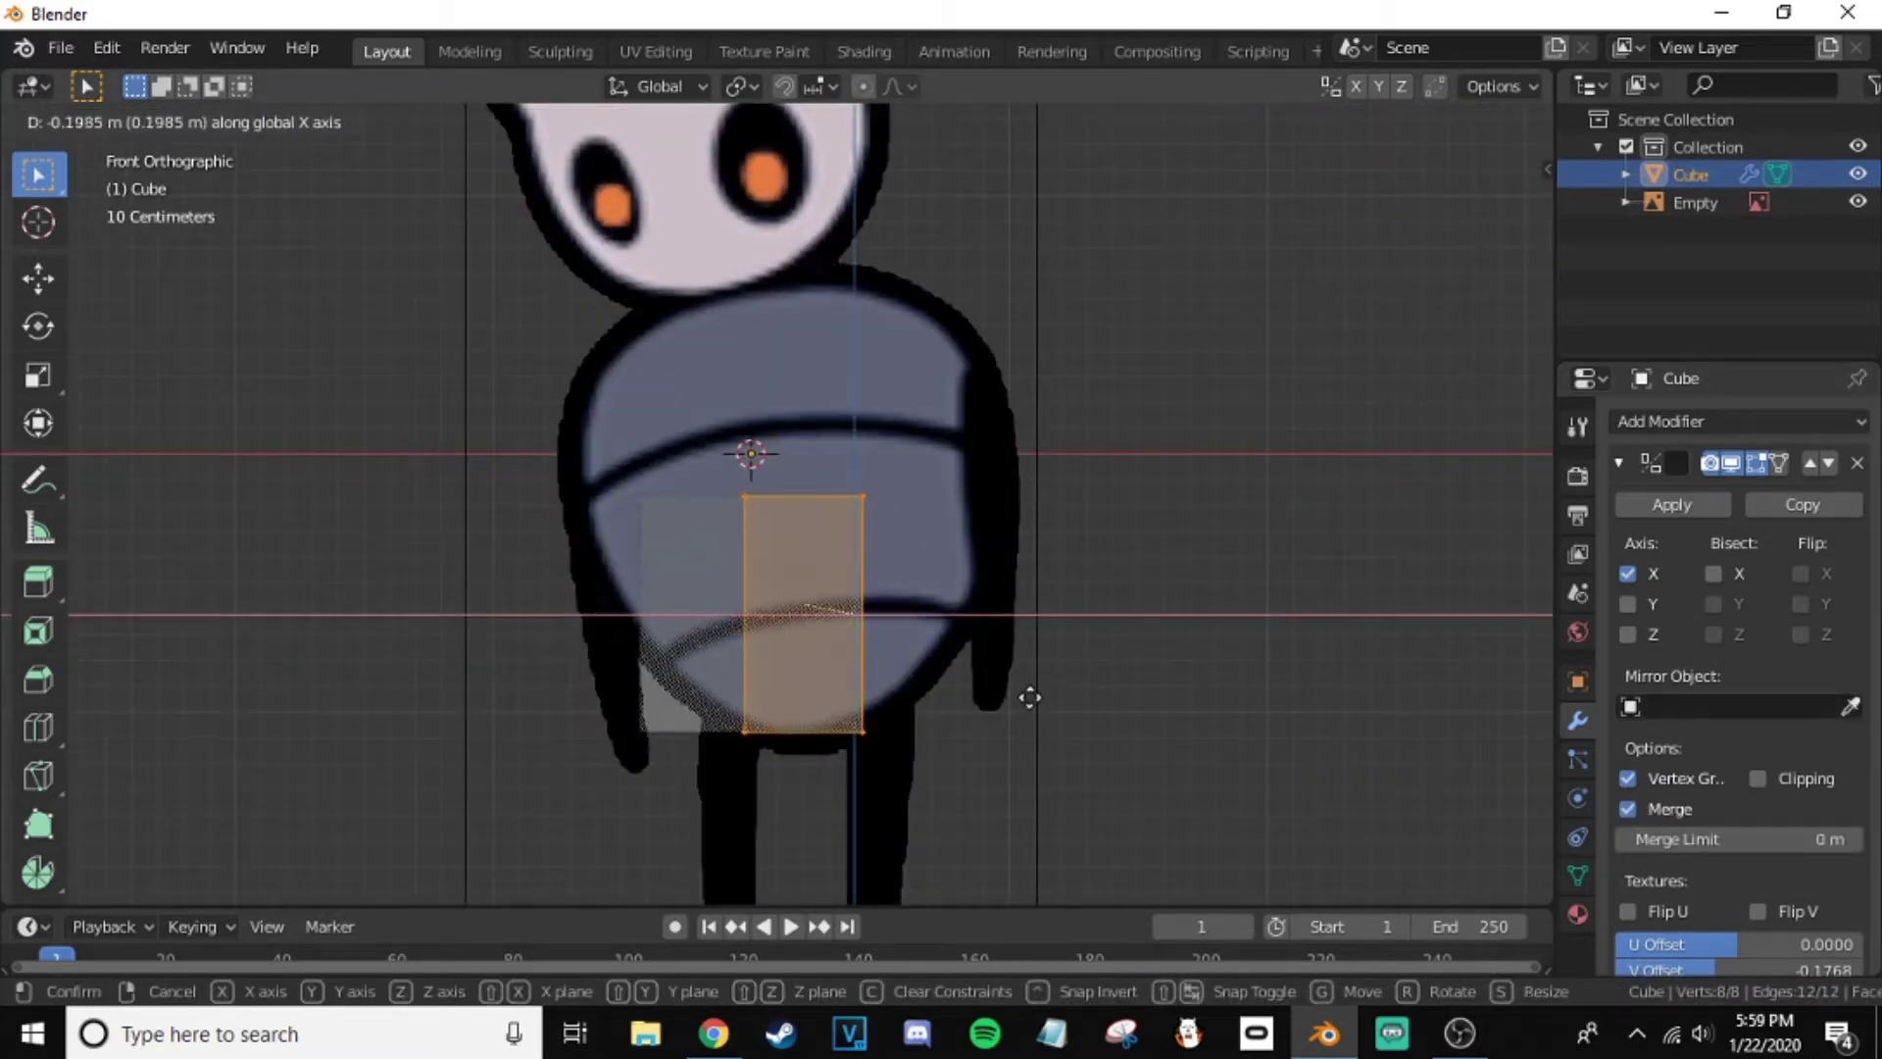
click(1029, 697)
key(g)
key(x)
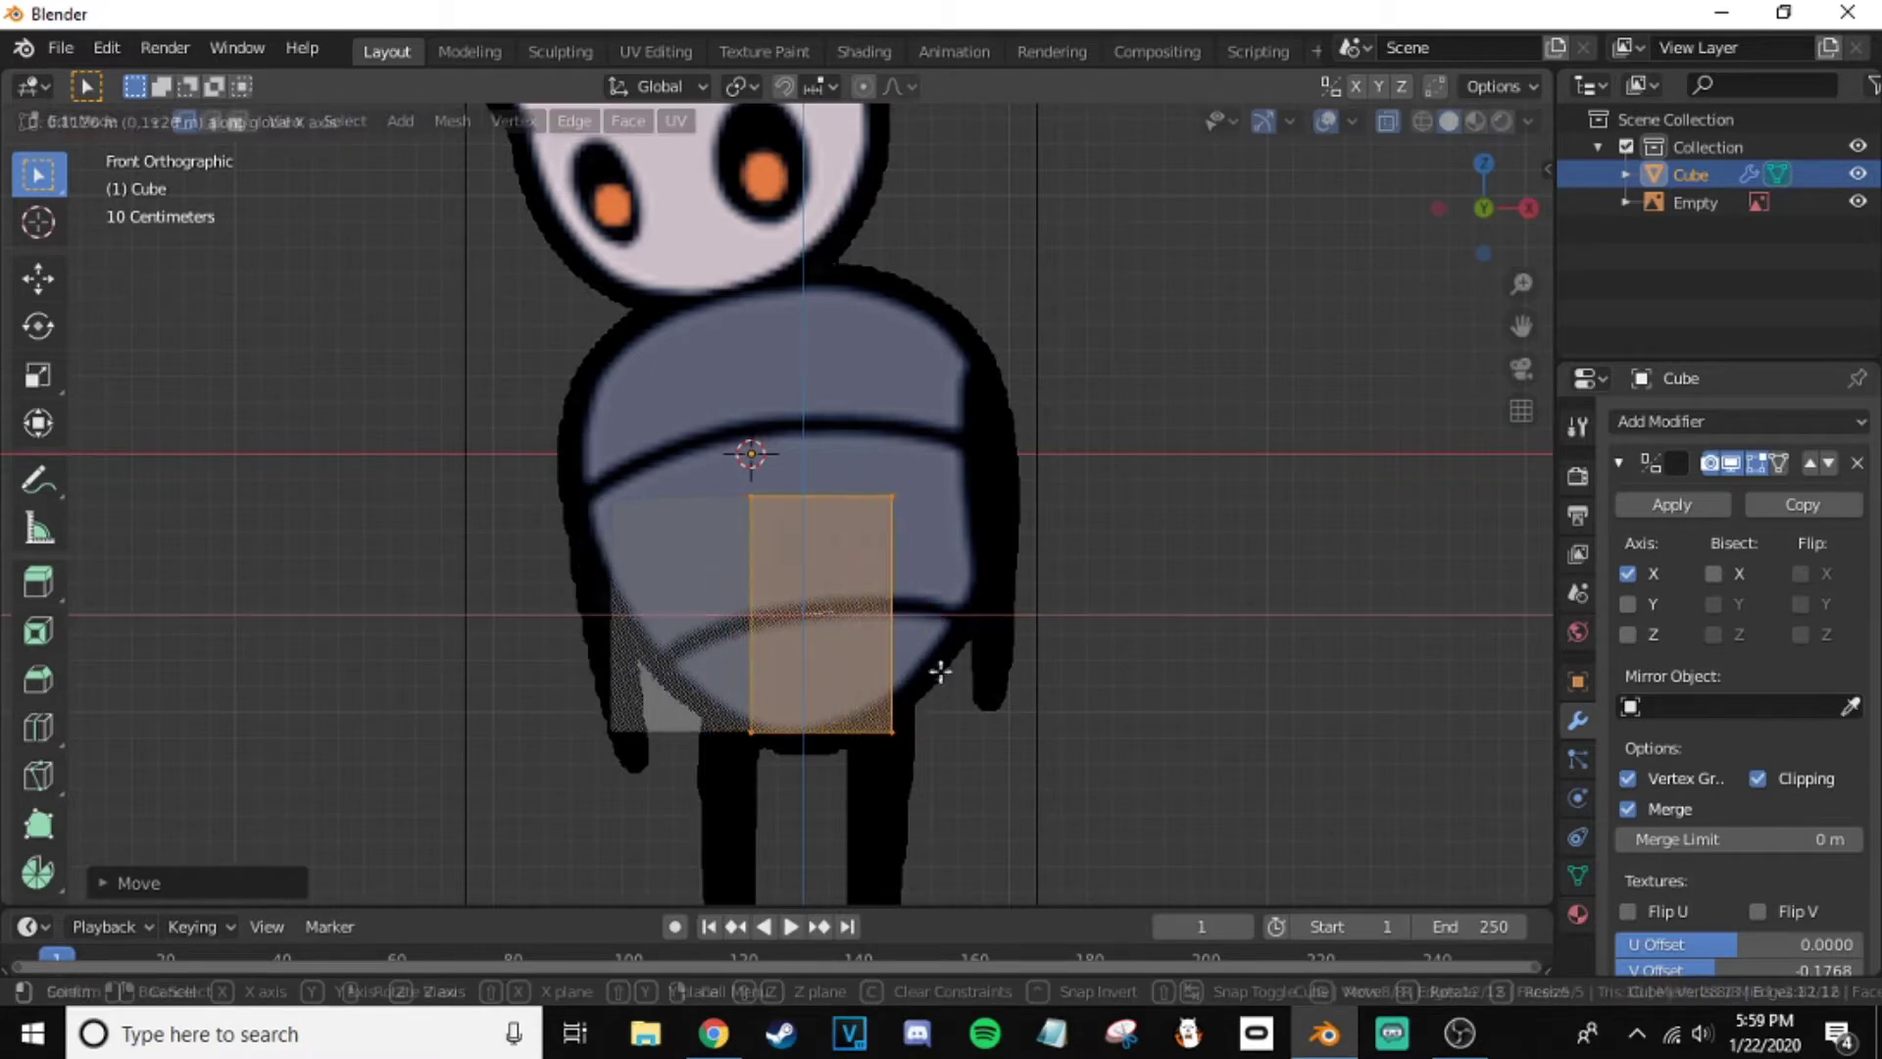
click(940, 672)
- Try shifting the reference image along X, undo it, and return to Edit Mode
key(Tab)
click(1020, 549)
key(g)
key(x)
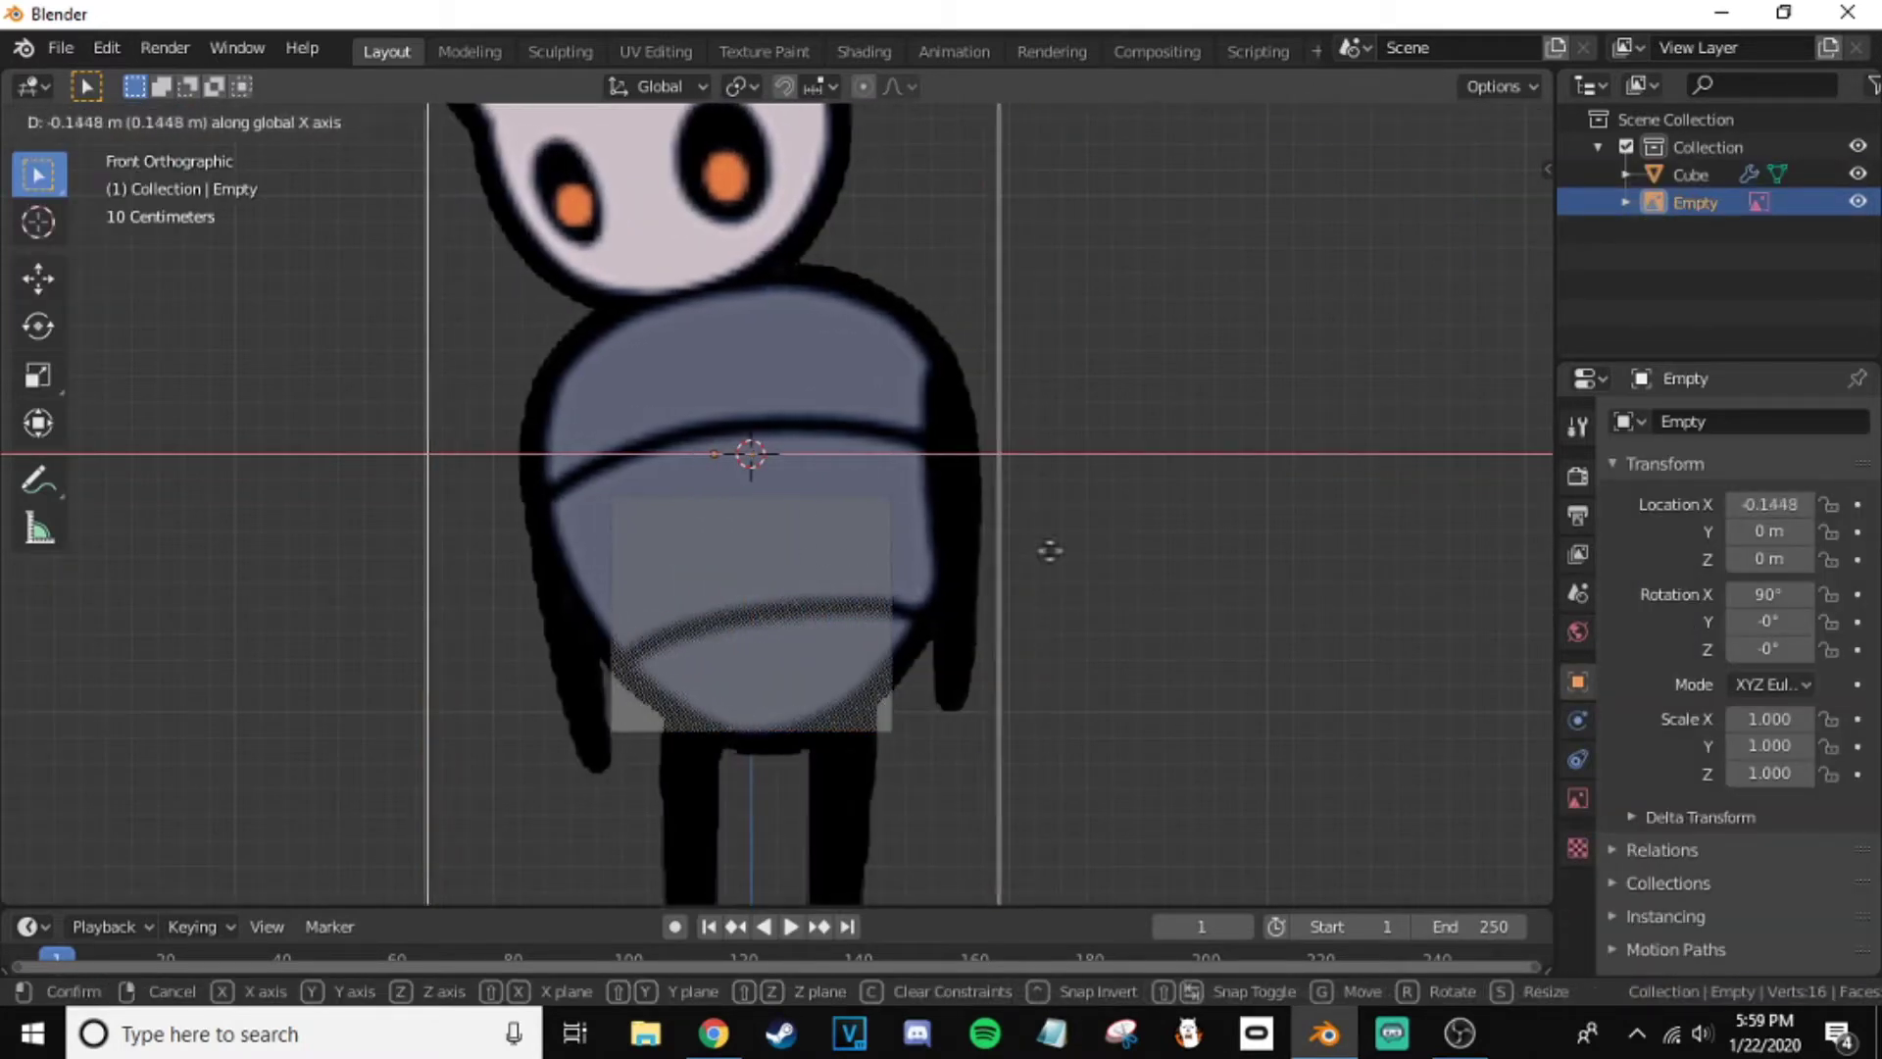
key(Escape)
key(ctrl+z)
scroll(717, 510, up, 1)
key(Tab)
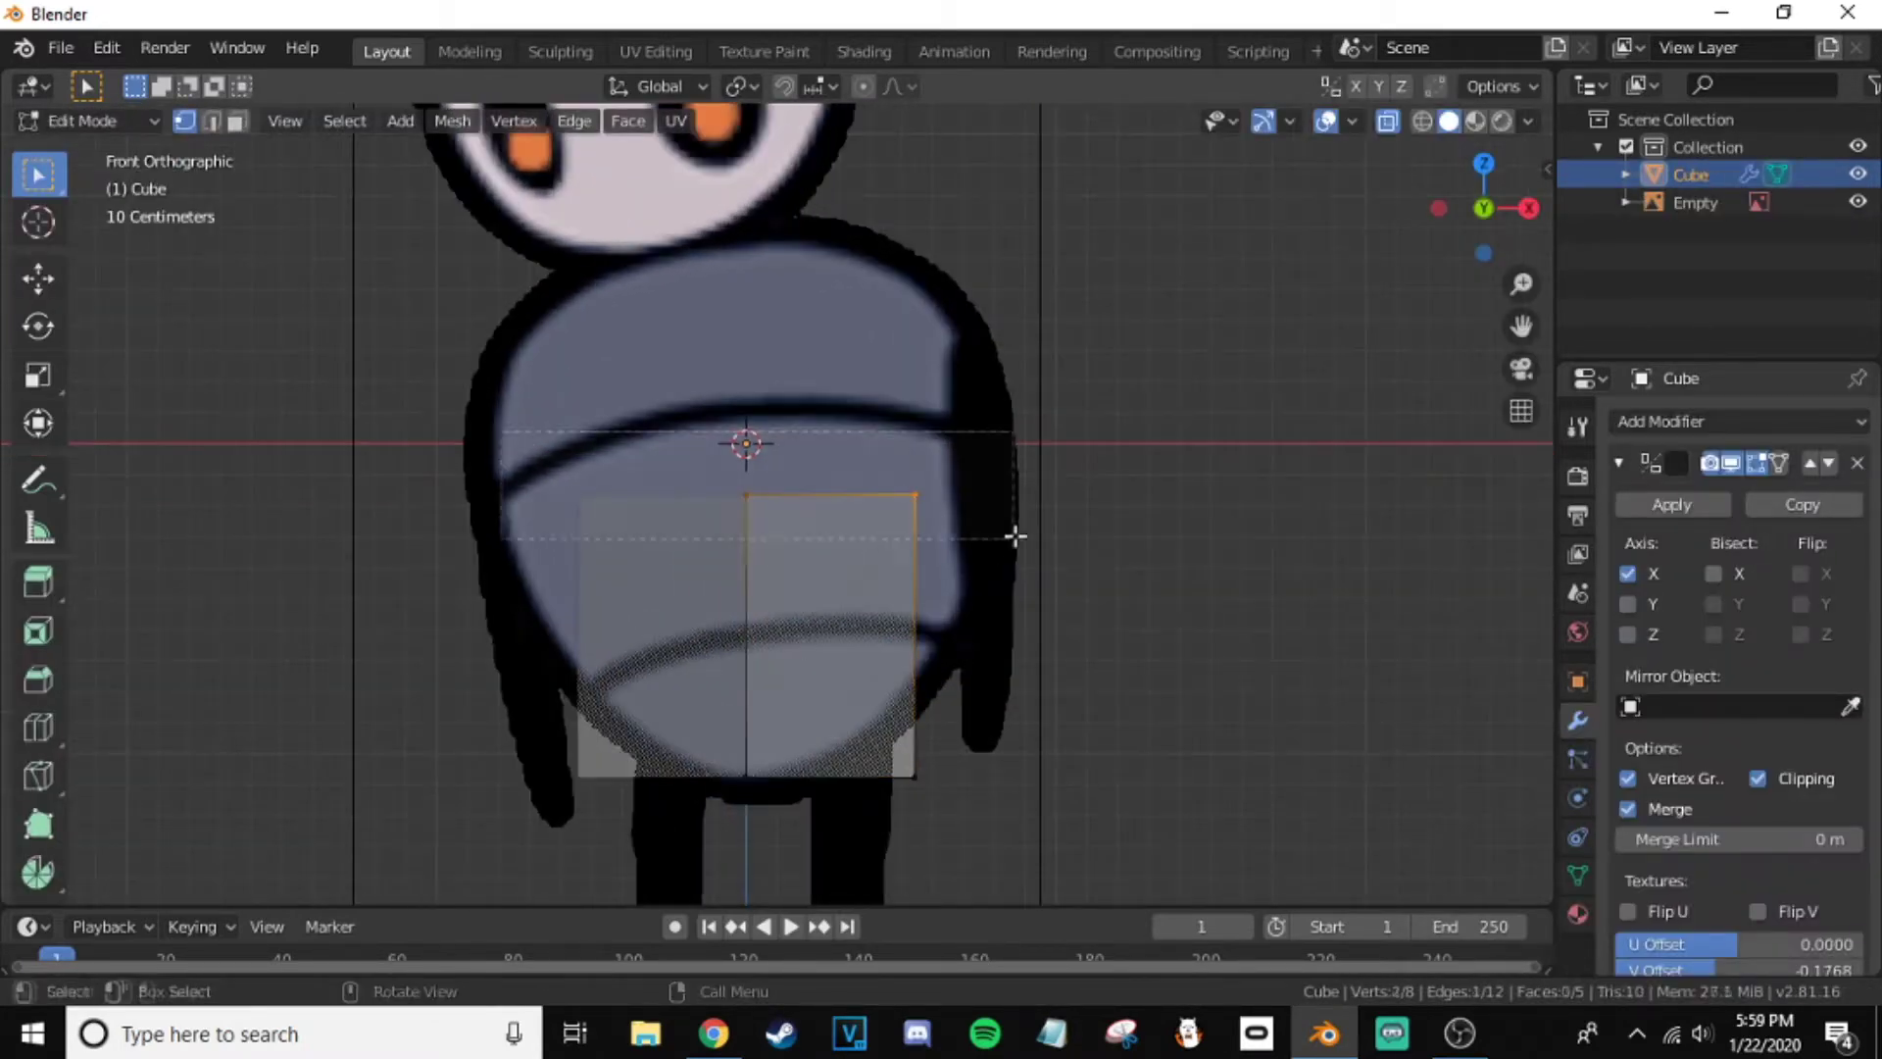
- Raise the top face and pull a side edge outward along X to widen the body
drag(502, 431, 1016, 536)
key(g)
click(1016, 284)
scroll(845, 560, up, 1)
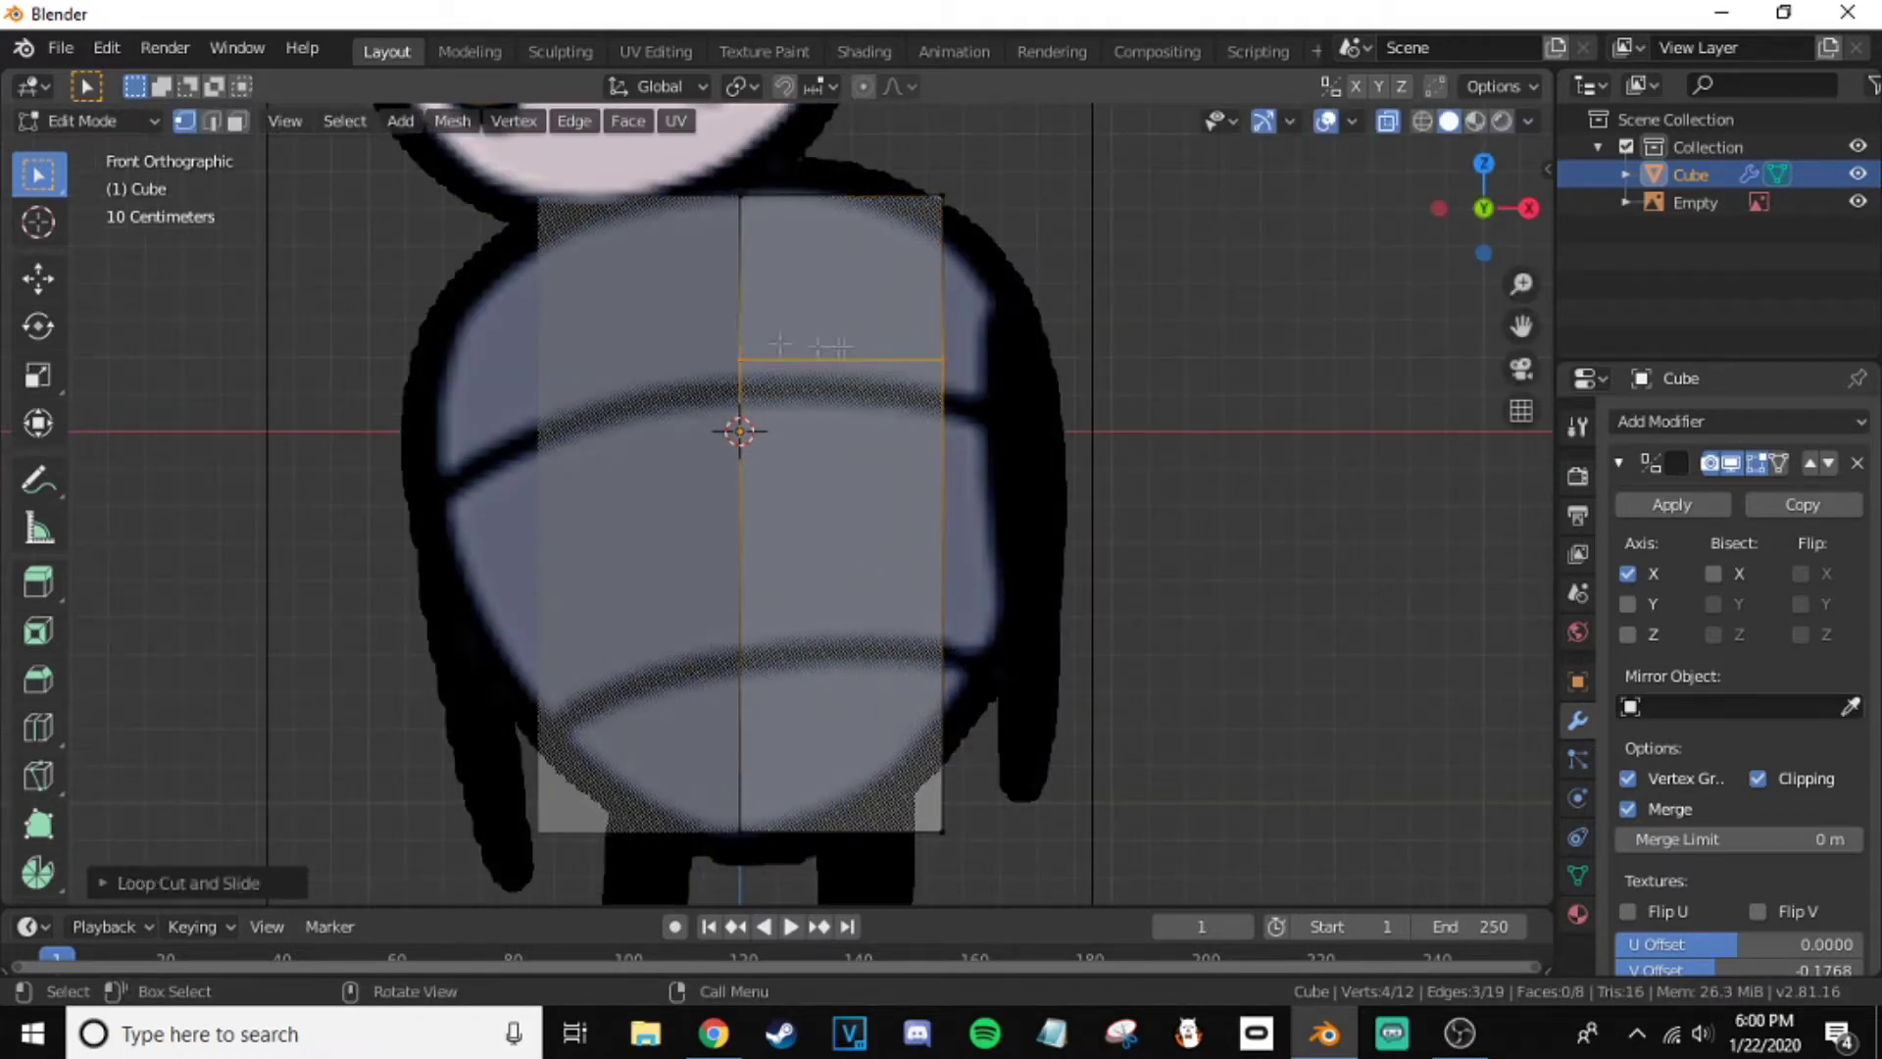
click(943, 360)
key(g)
key(x)
key(g)
key(x)
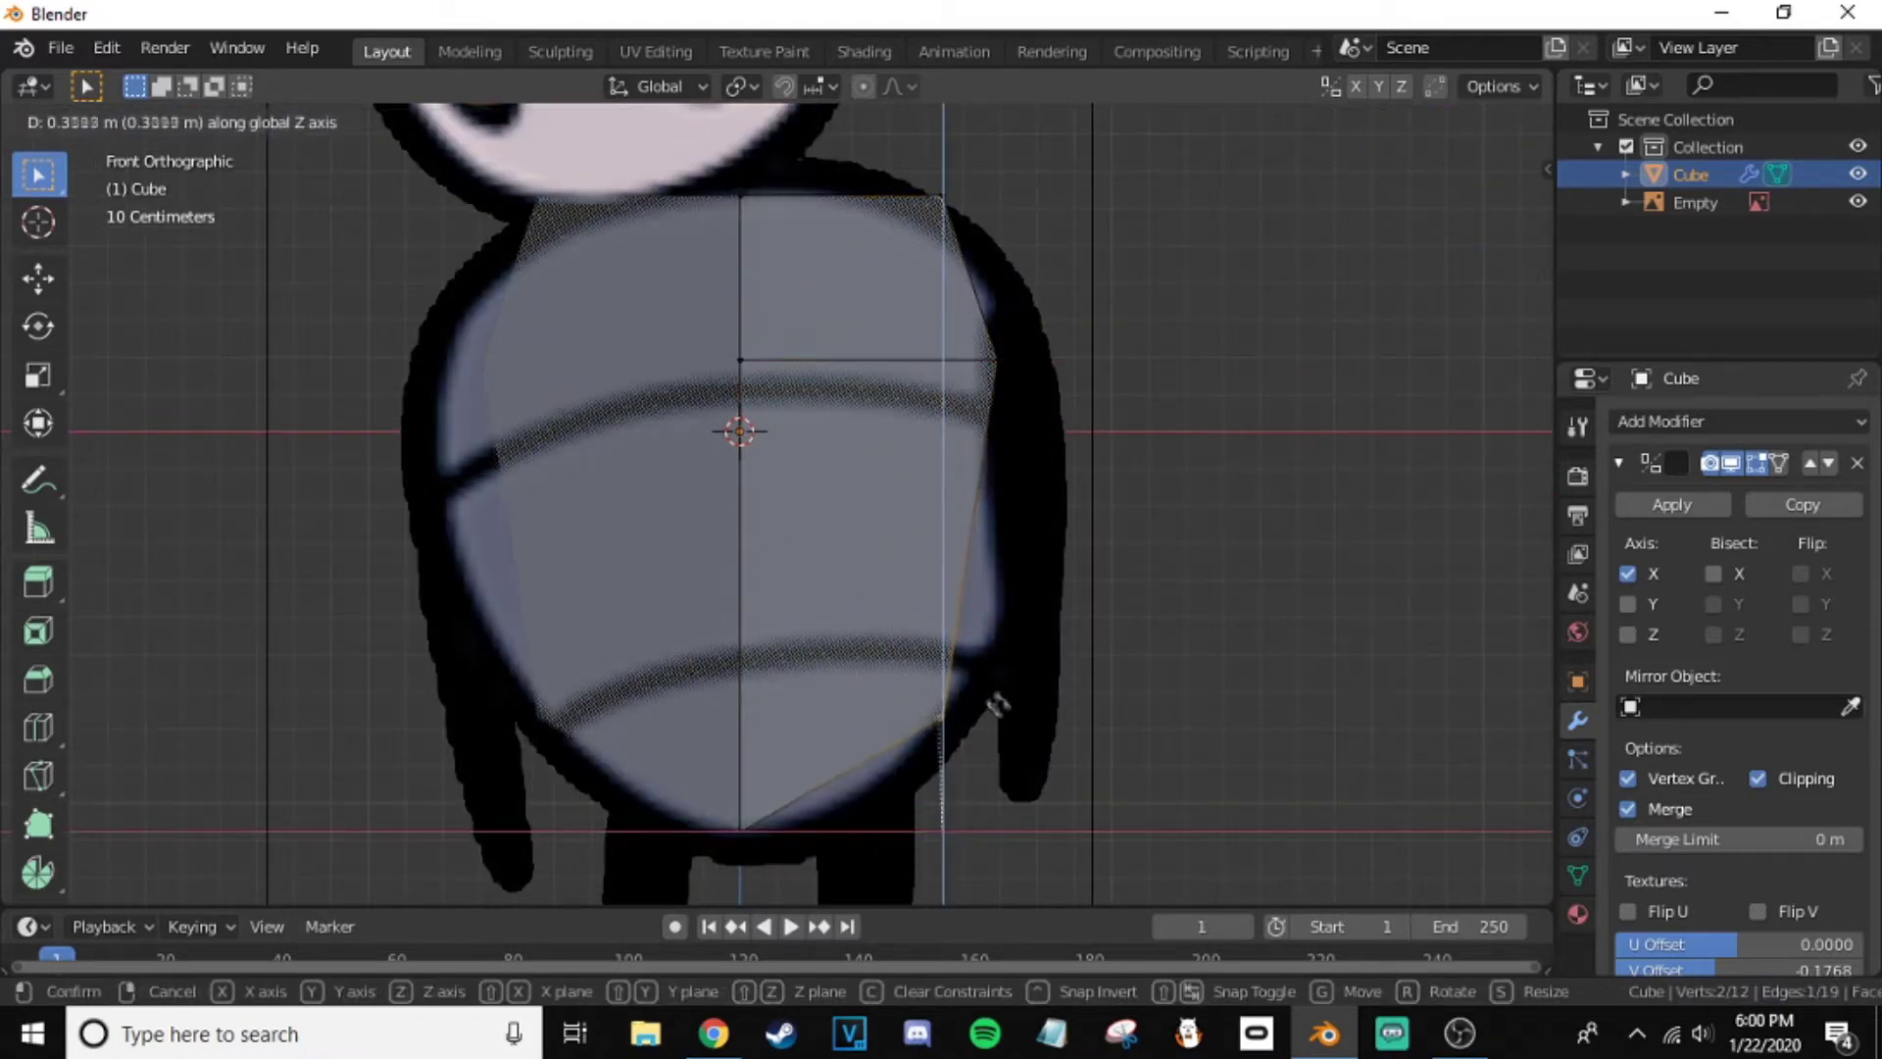
click(999, 705)
- Adjust further edges and vertices along X to follow the torso outline
scroll(680, 538, up, 2)
scroll(836, 454, up, 1)
key(g)
key(x)
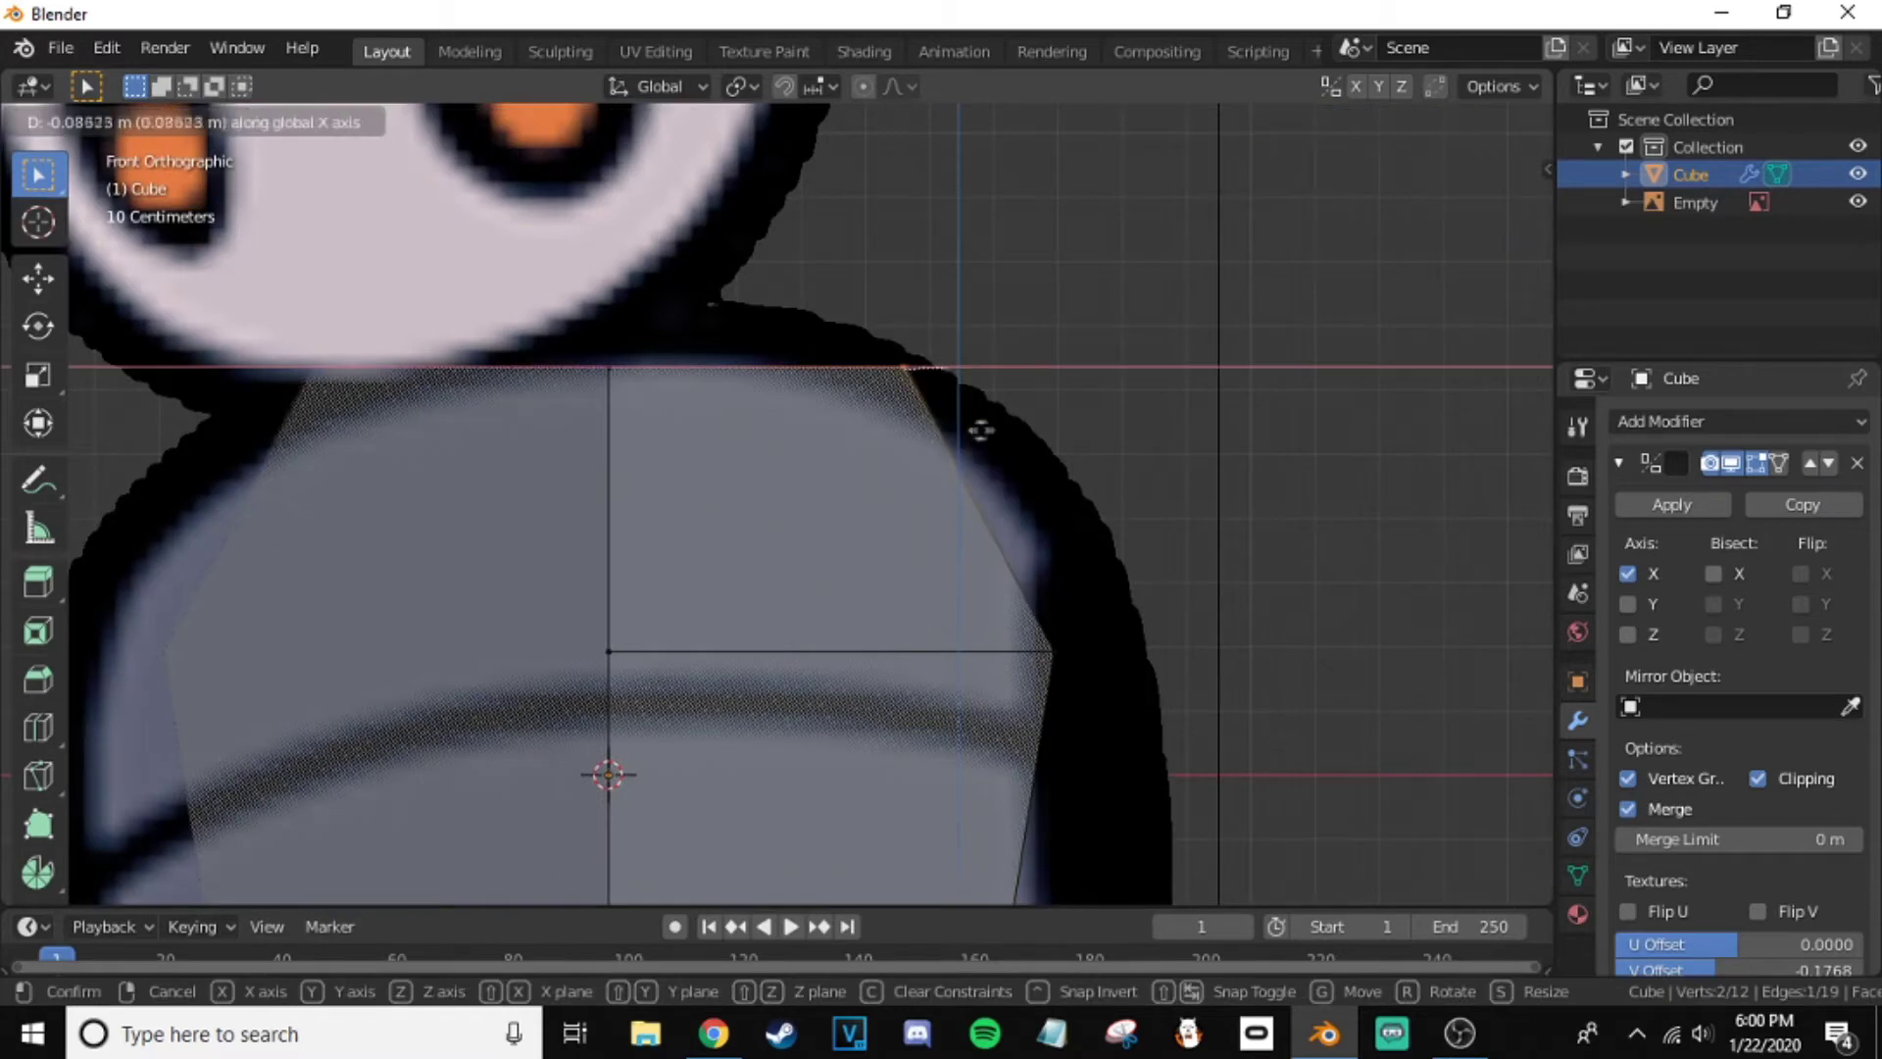
click(978, 423)
scroll(978, 423, down, 2)
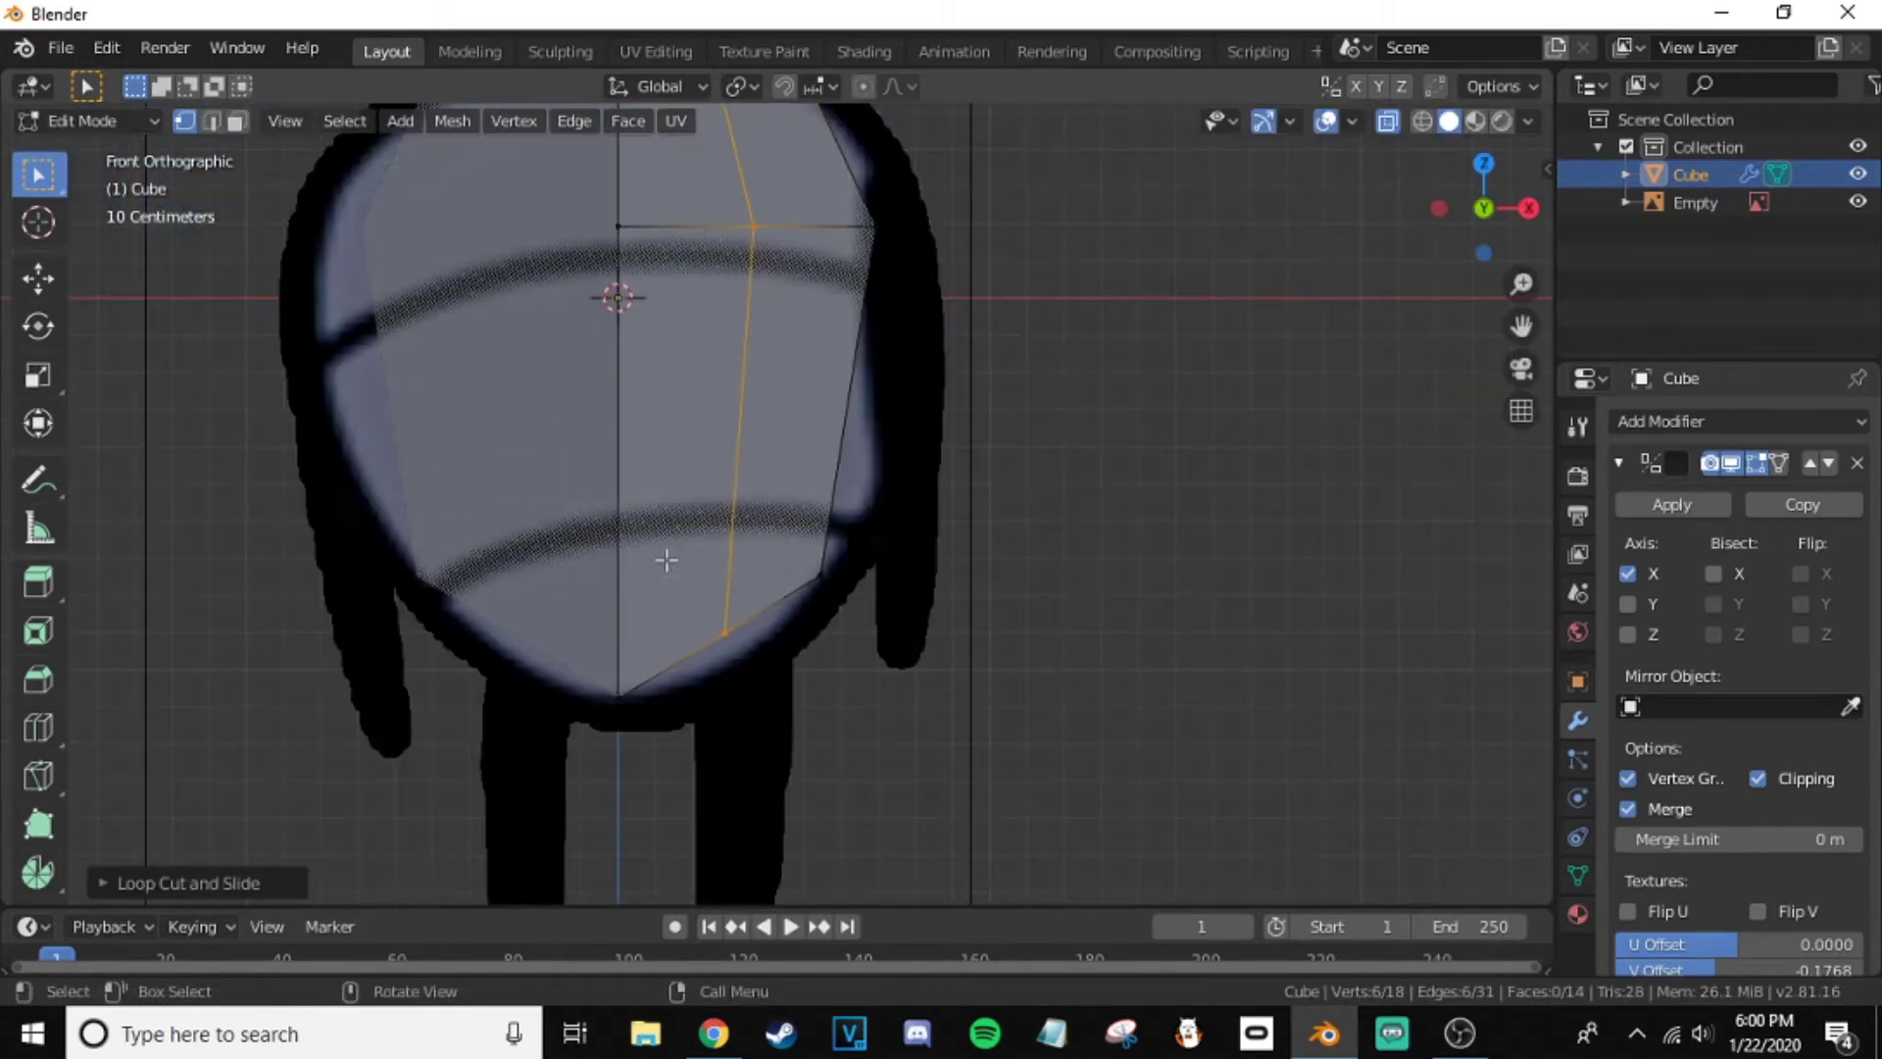
click(781, 682)
scroll(865, 564, up, 2)
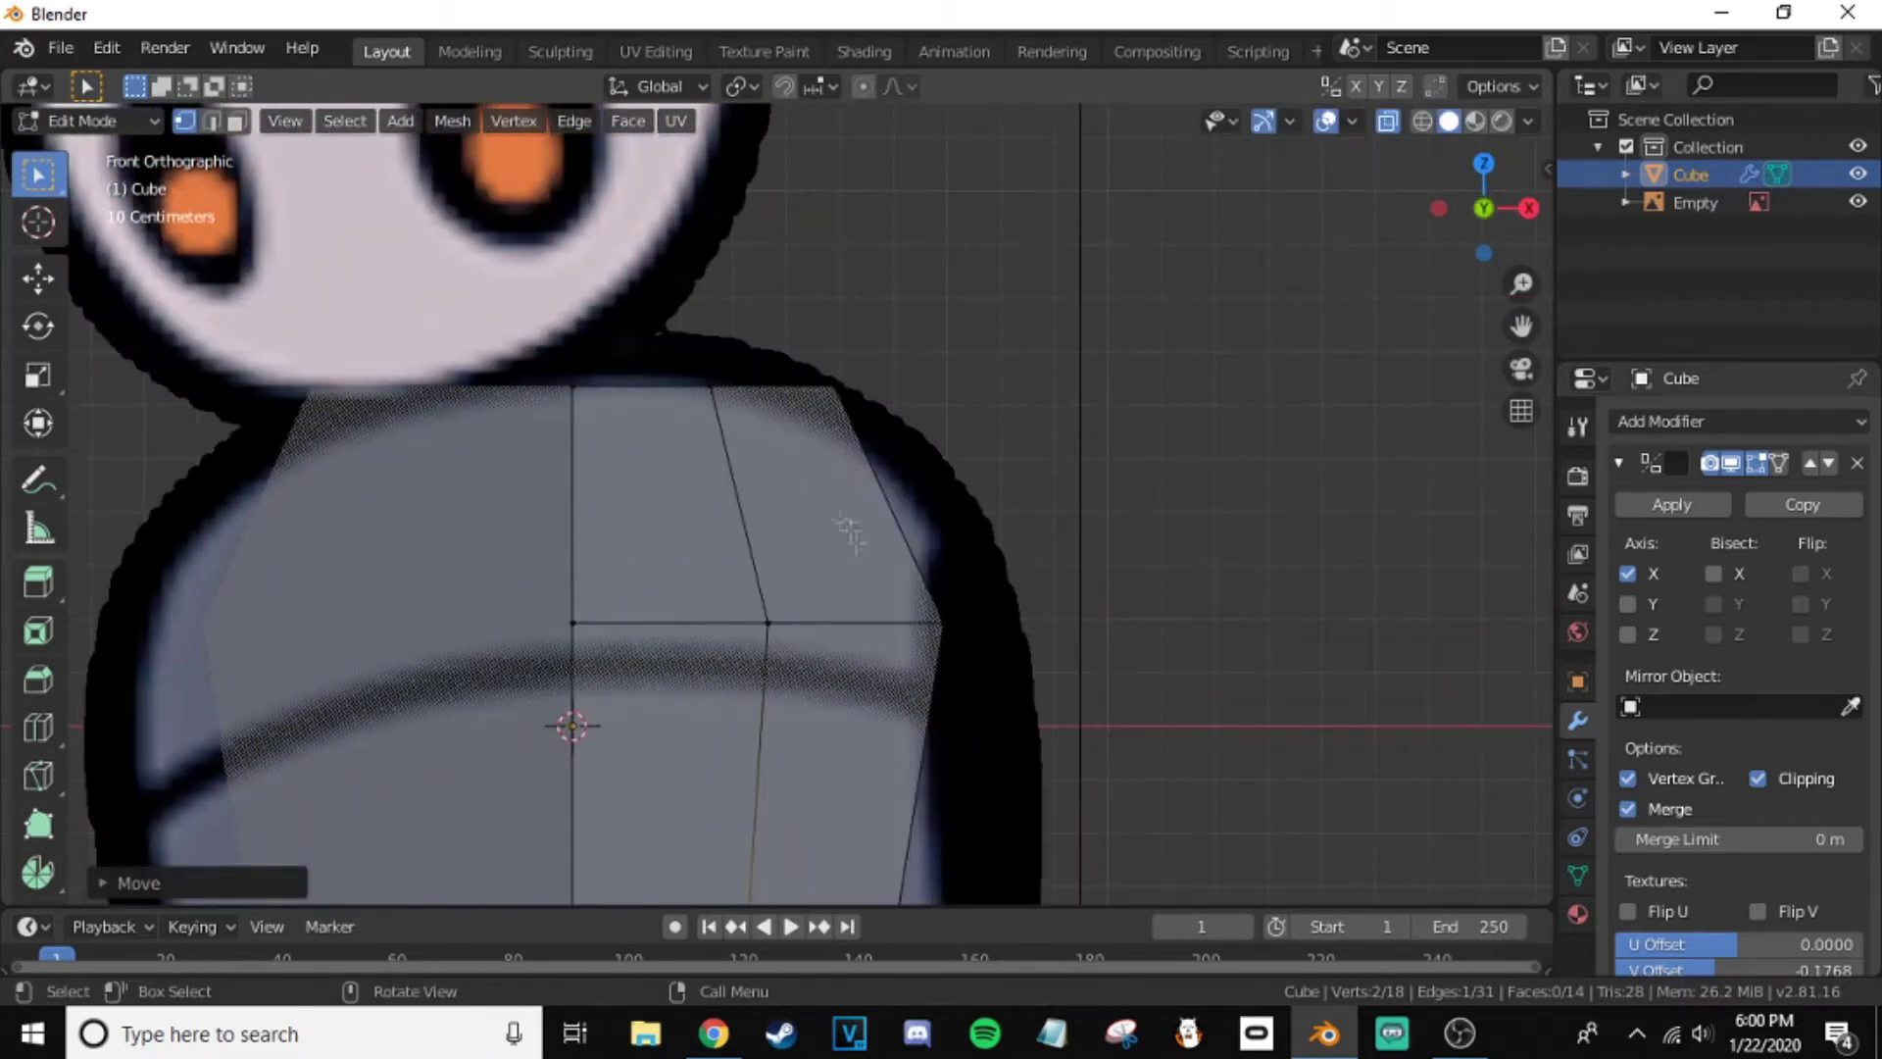
click(977, 556)
scroll(992, 551, down, 2)
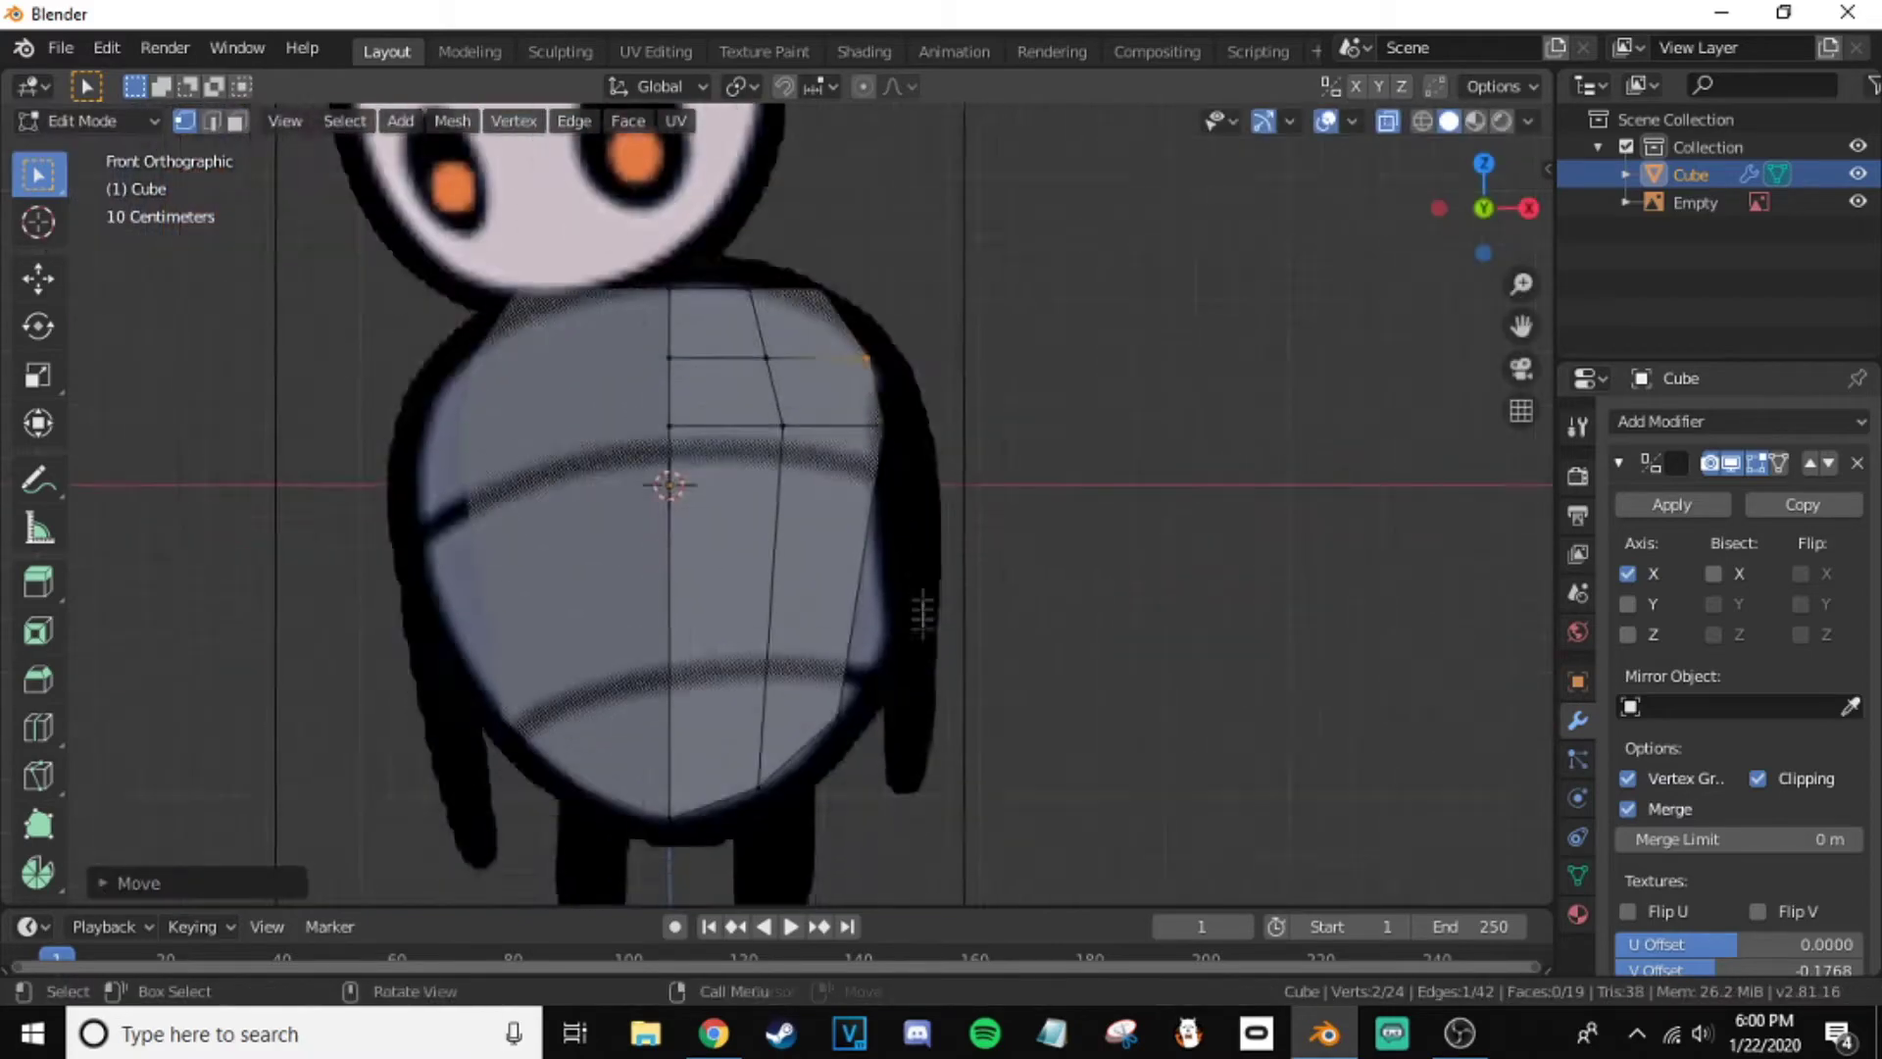
scroll(920, 597, up, 2)
- Add a horizontal edge loop, push a body vertex outward, and orbit to check the shape
key(ctrl+r)
click(639, 632)
click(954, 682)
scroll(980, 672, down, 2)
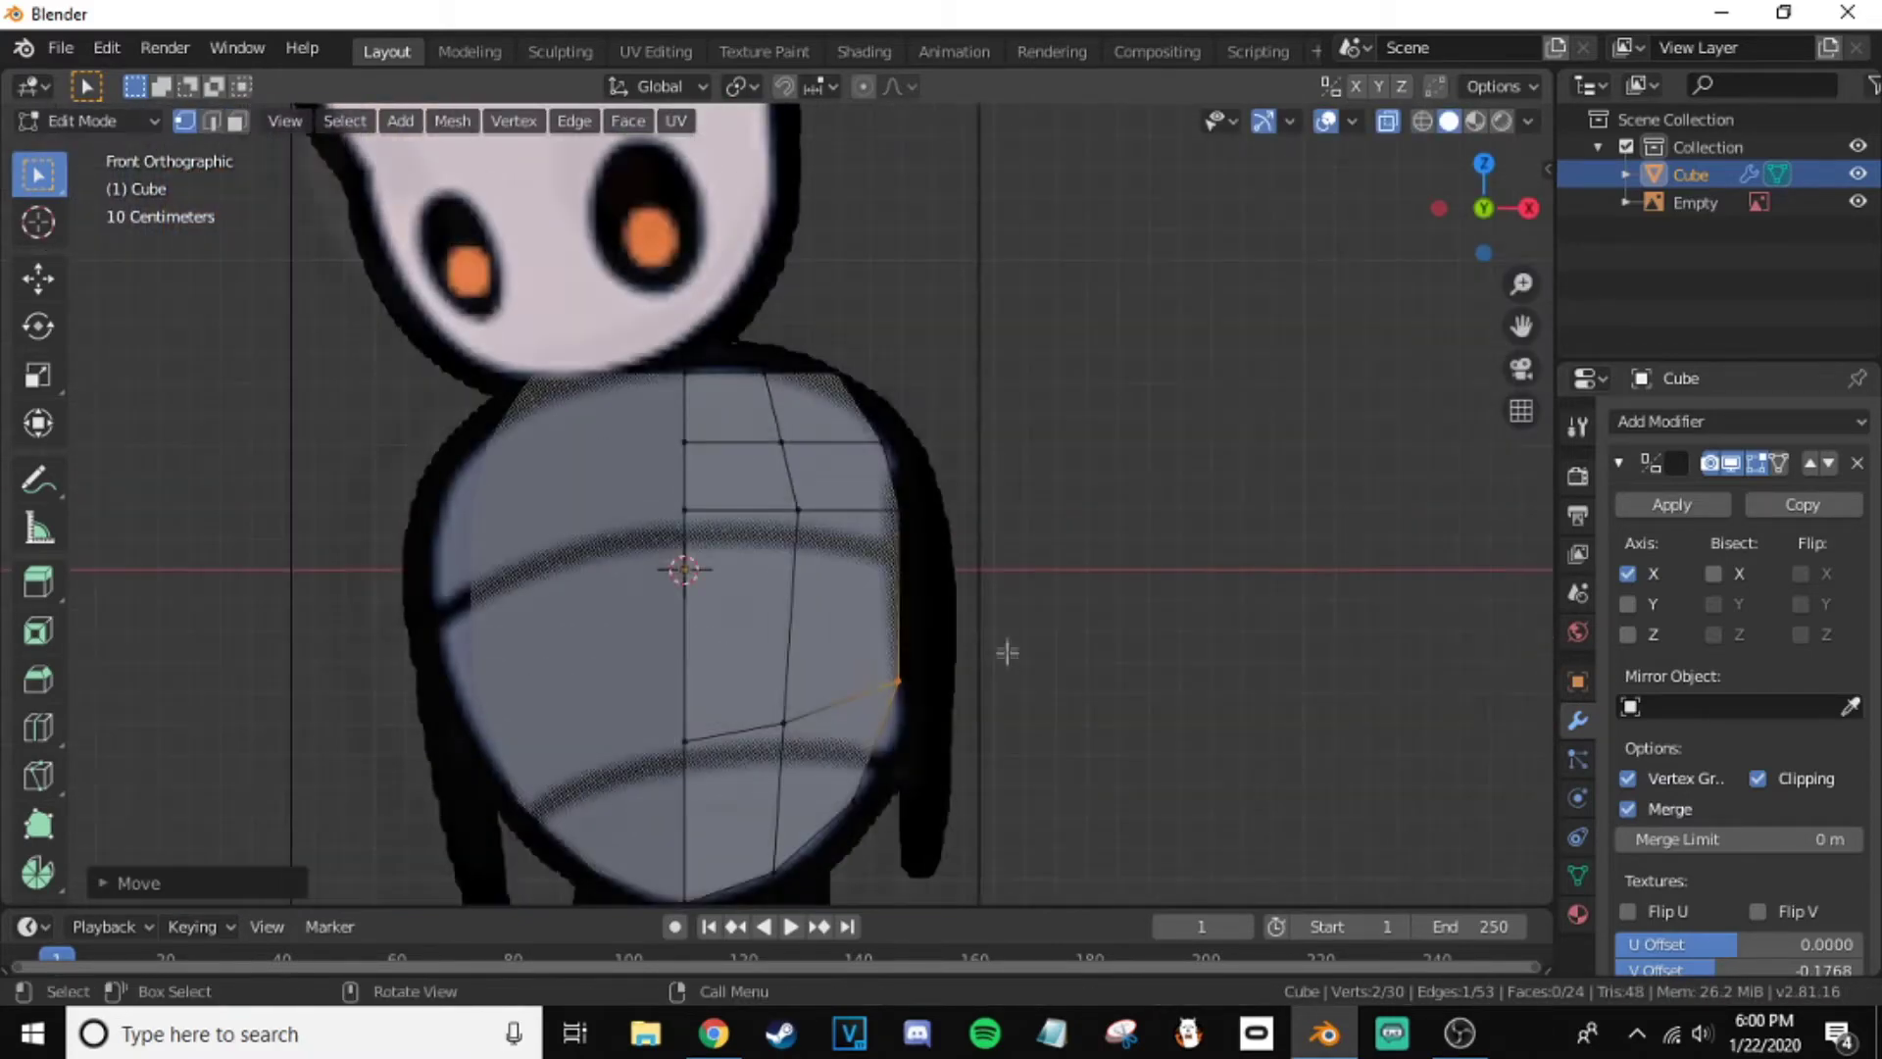
middle_drag(1003, 663, 1021, 584)
mouse_move(794, 612)
middle_down()
mouse_move(723, 504)
mouse_move(740, 542)
middle_up()
- Turn off X-Ray with the 'toggle x-ray' command
key(F3)
text(toggle x-ray)
key(Return)
- Edge-slide a vertical edge loop on the body into place
key(2)
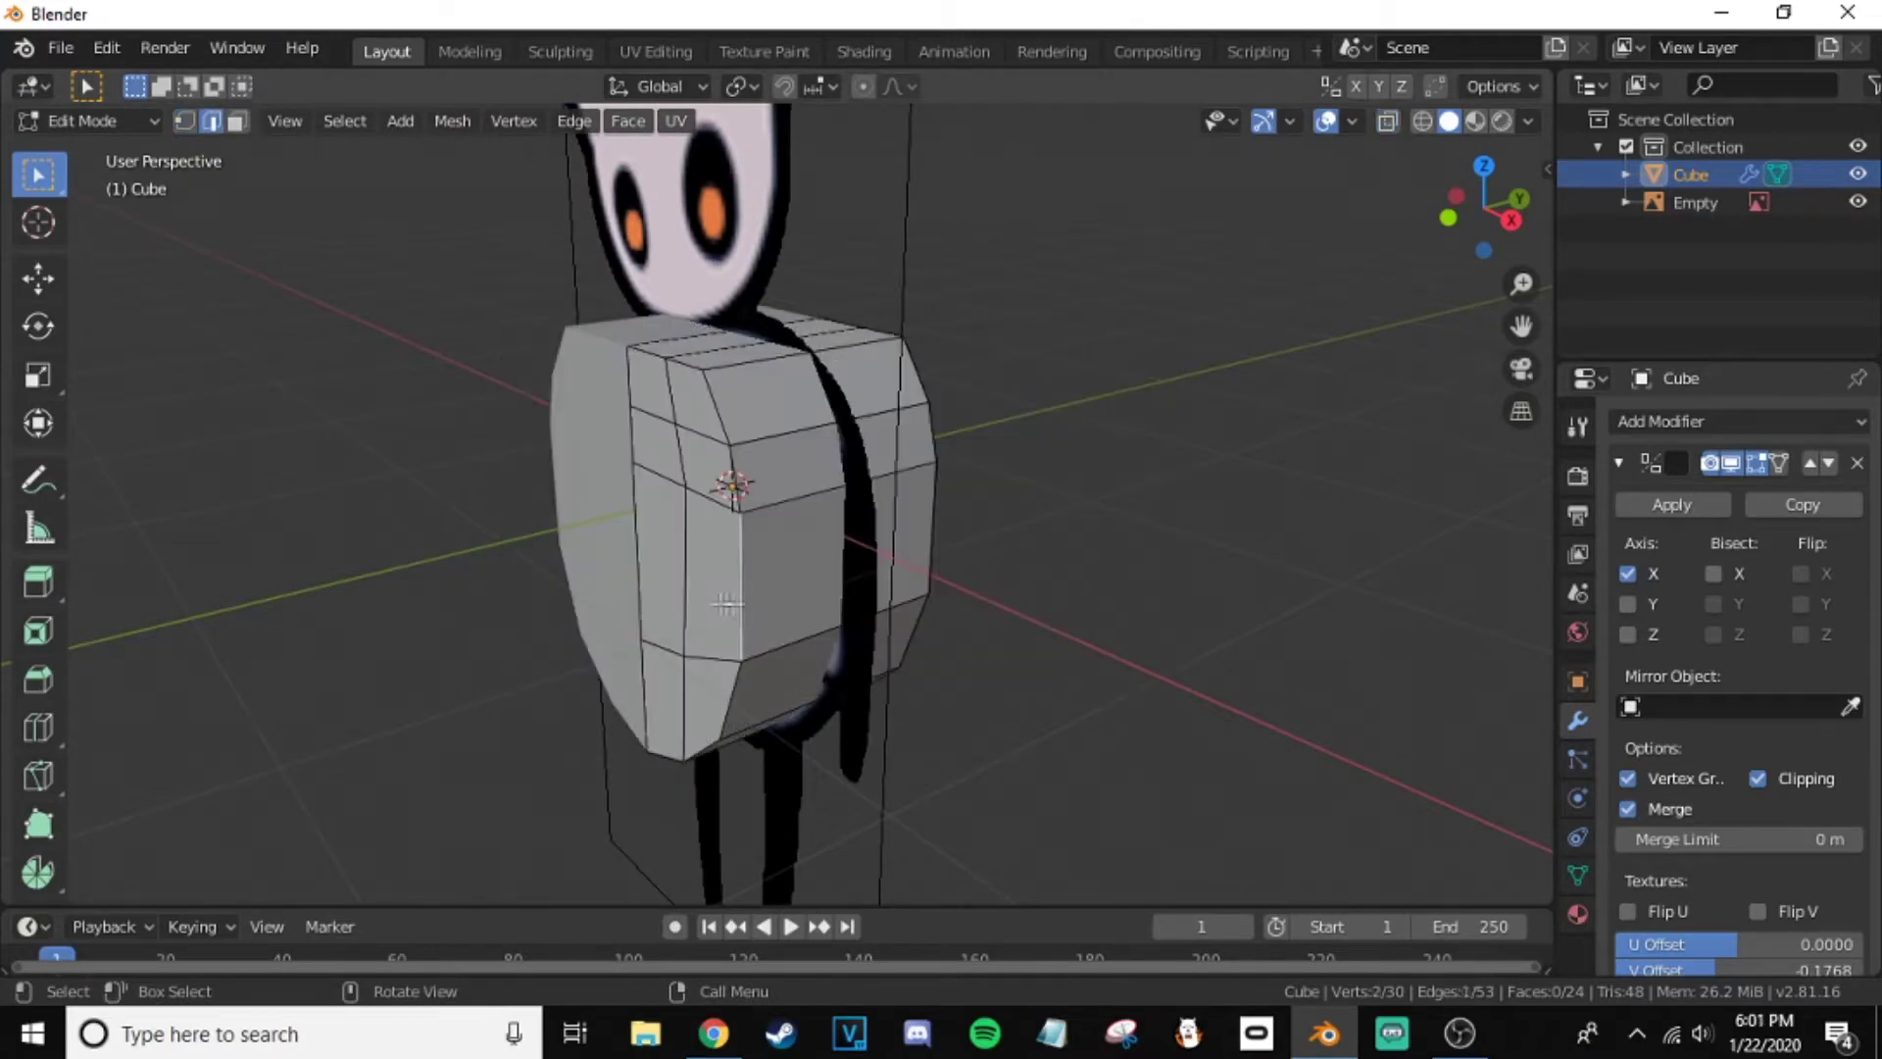
alt+click(735, 598)
mouse_move(735, 597)
middle_down()
mouse_move(860, 816)
mouse_move(672, 327)
middle_up()
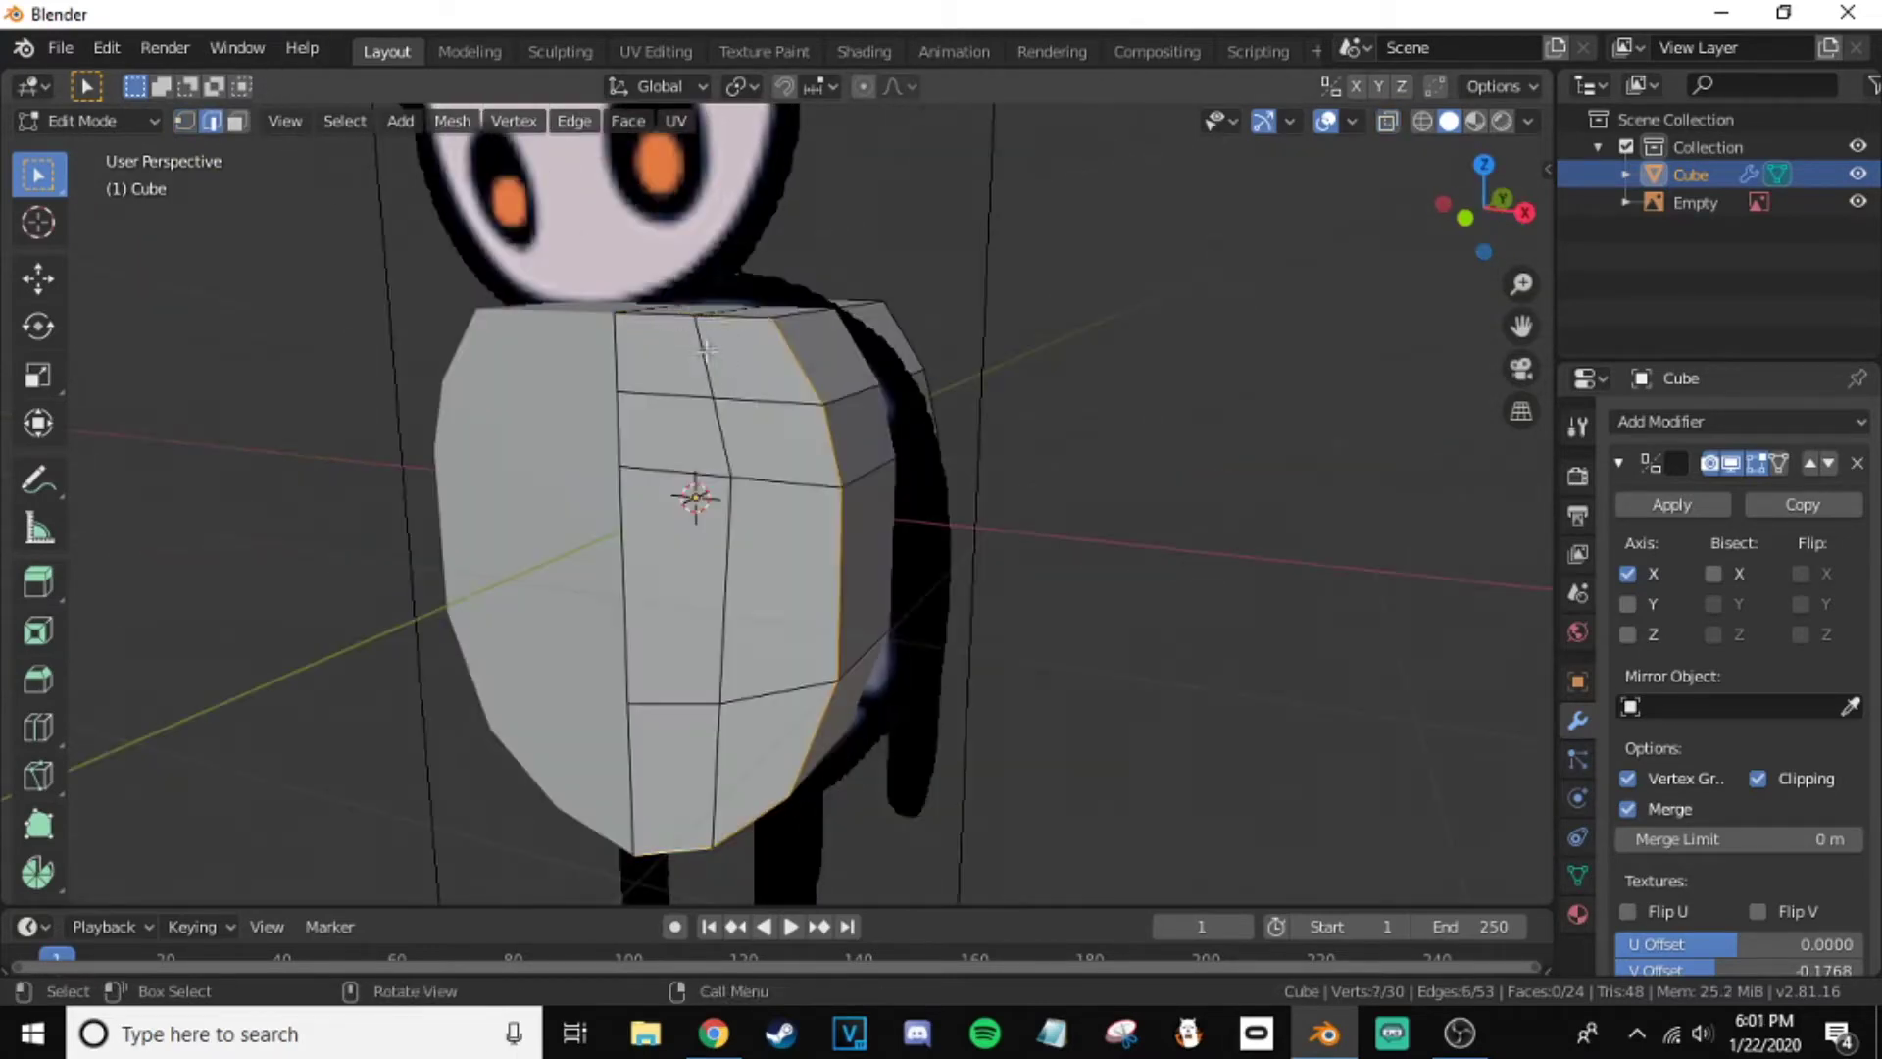
key(F3)
key(Escape)
key(ctrl+e)
click(639, 540)
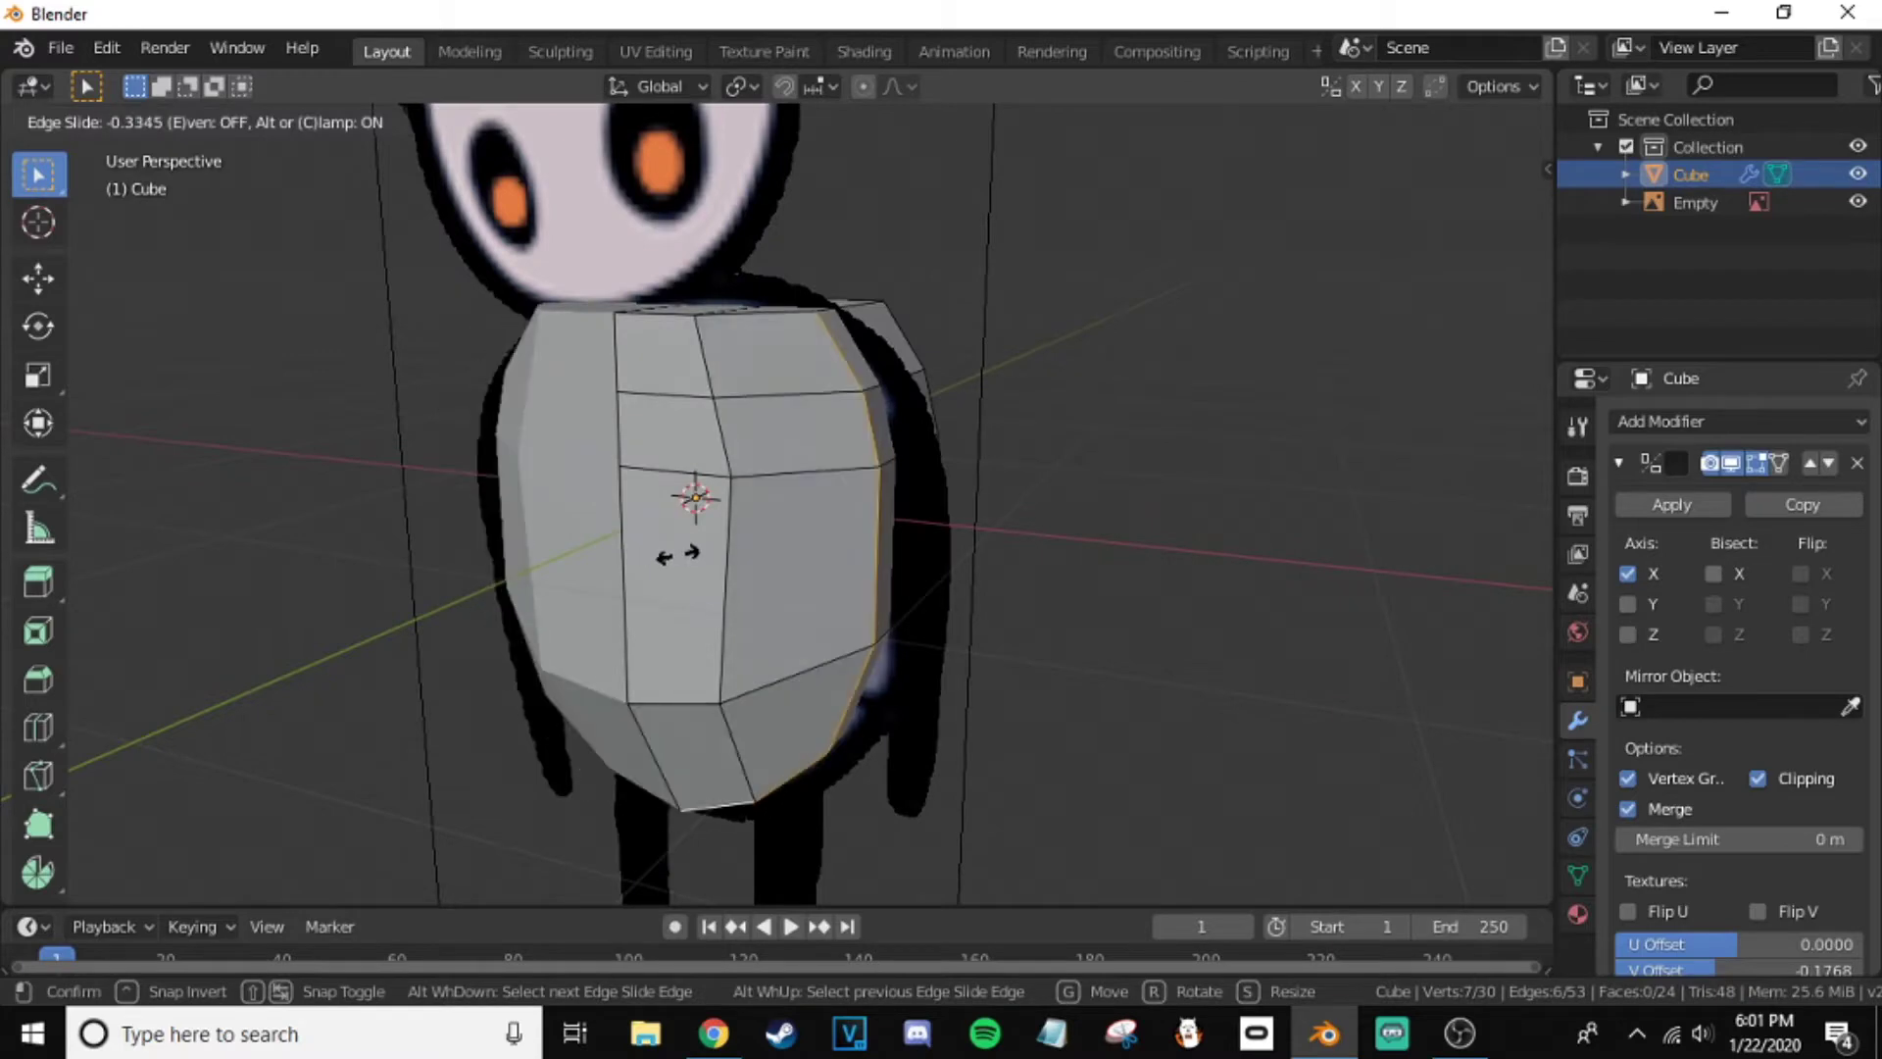
middle_drag(677, 553, 834, 534)
- Slide a second body edge loop and flatten the body's depth
alt+click(868, 774)
middle_drag(868, 775, 1092, 538)
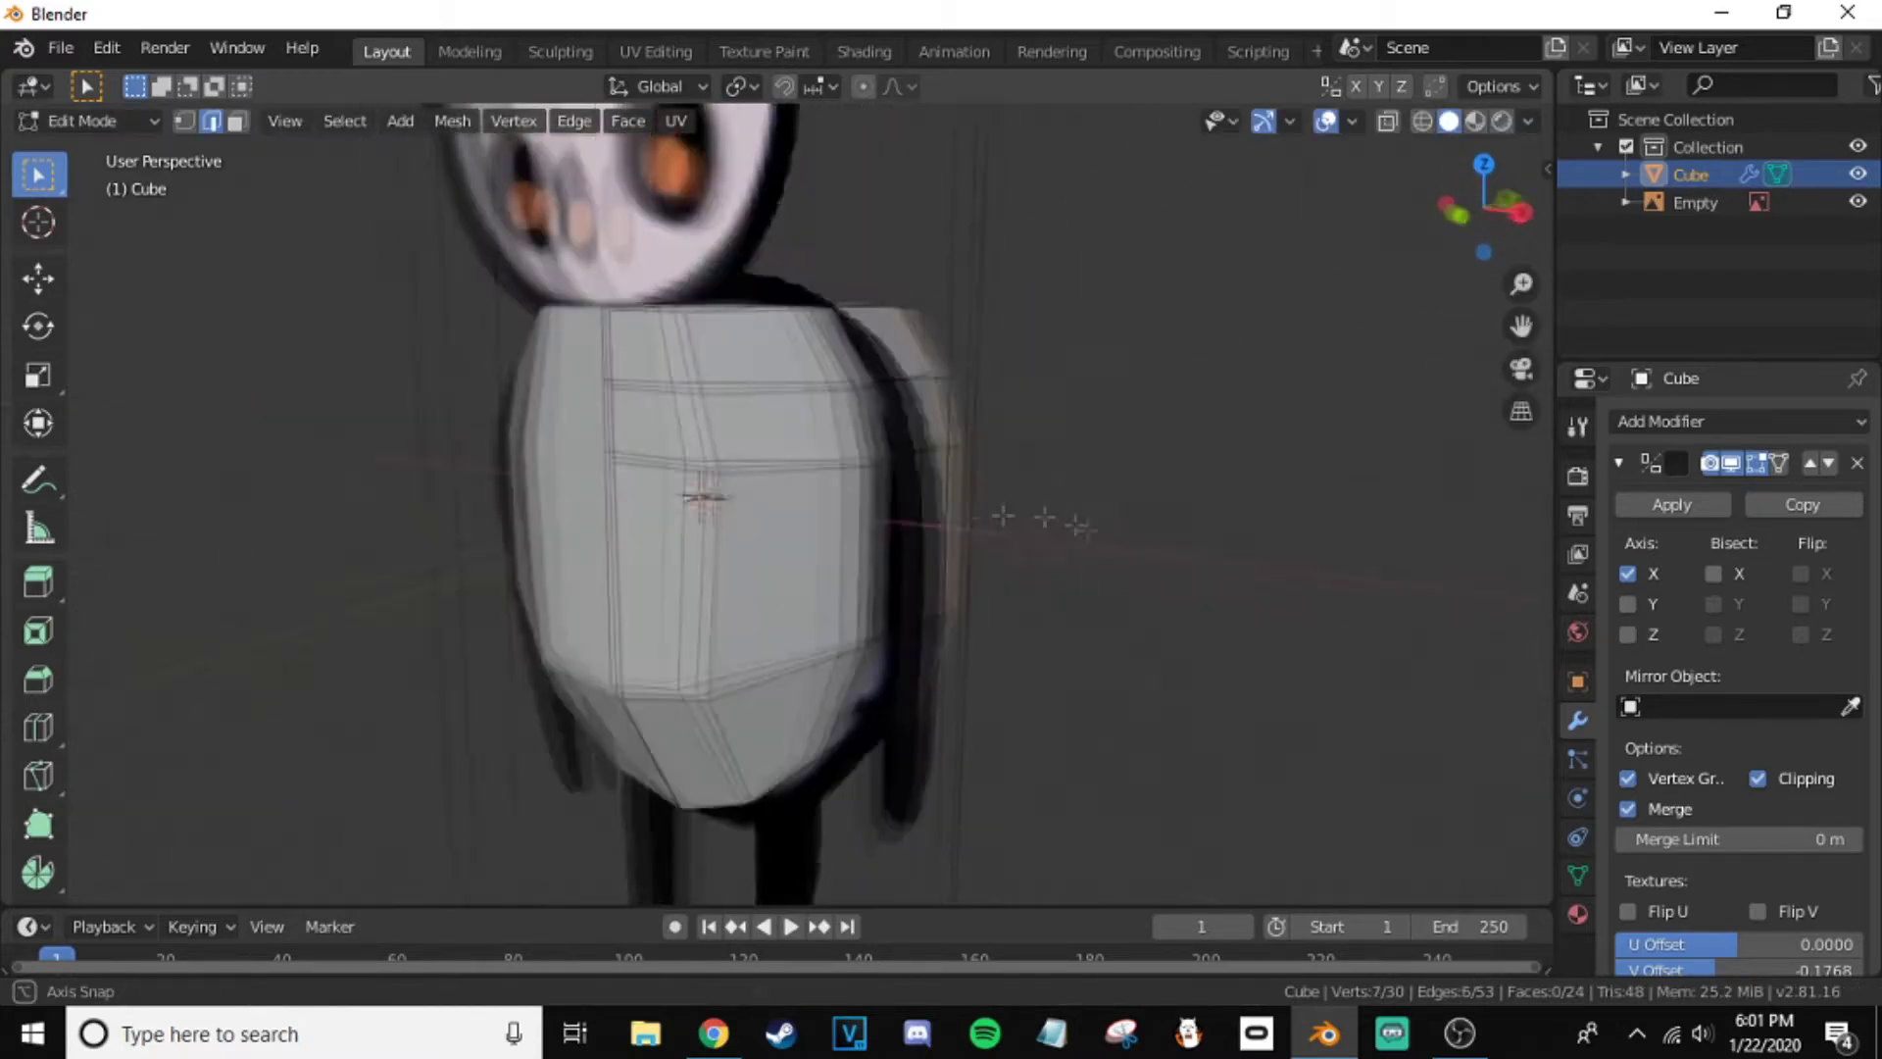
key(ctrl+e)
click(601, 538)
click(549, 551)
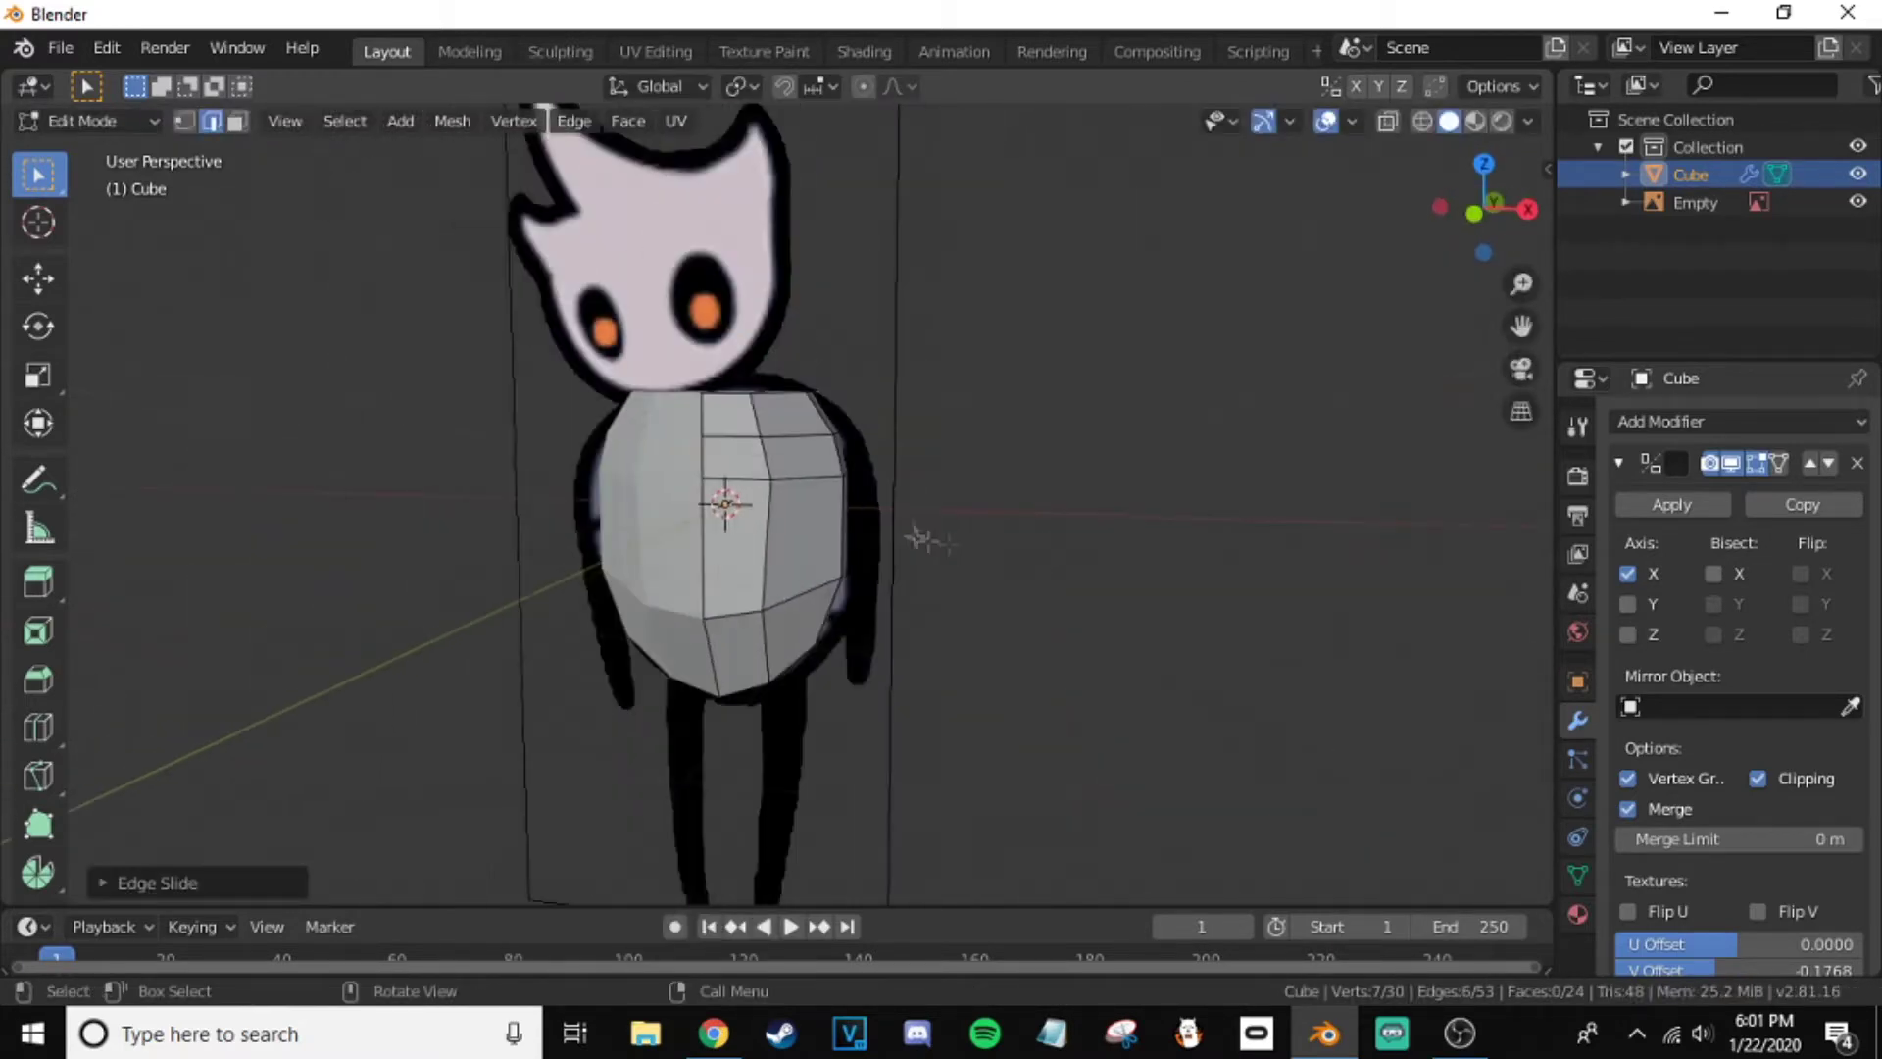
middle_drag(915, 534, 895, 546)
click(897, 526)
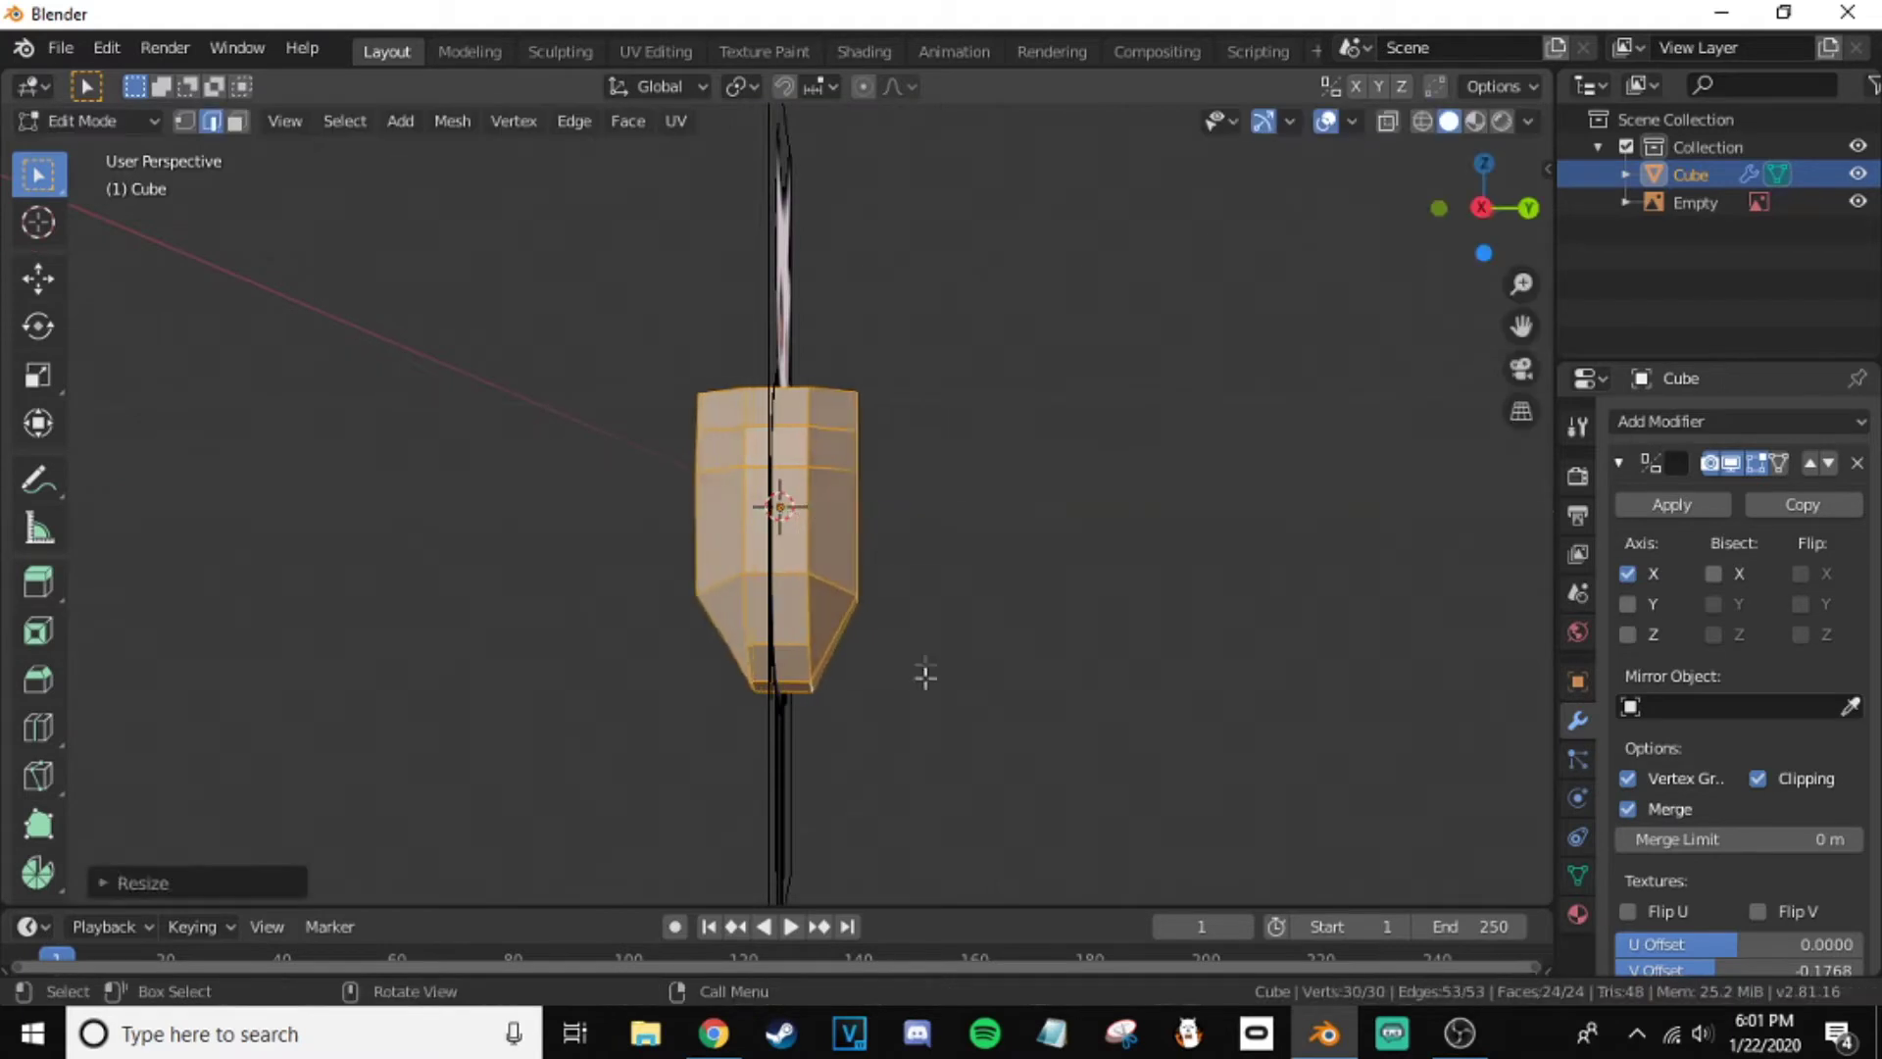
scroll(924, 672, up, 3)
mouse_move(925, 672)
middle_down()
mouse_move(586, 394)
mouse_move(664, 601)
mouse_move(954, 632)
middle_up()
- Move the body's side vertices along X to match the reference outline
key(g)
key(x)
click(663, 600)
mouse_move(663, 501)
middle_down()
mouse_move(391, 529)
mouse_move(723, 545)
mouse_move(647, 551)
mouse_move(853, 580)
mouse_move(798, 584)
mouse_move(832, 778)
middle_up()
key(g)
key(x)
click(714, 517)
key(g)
click(798, 585)
key(g)
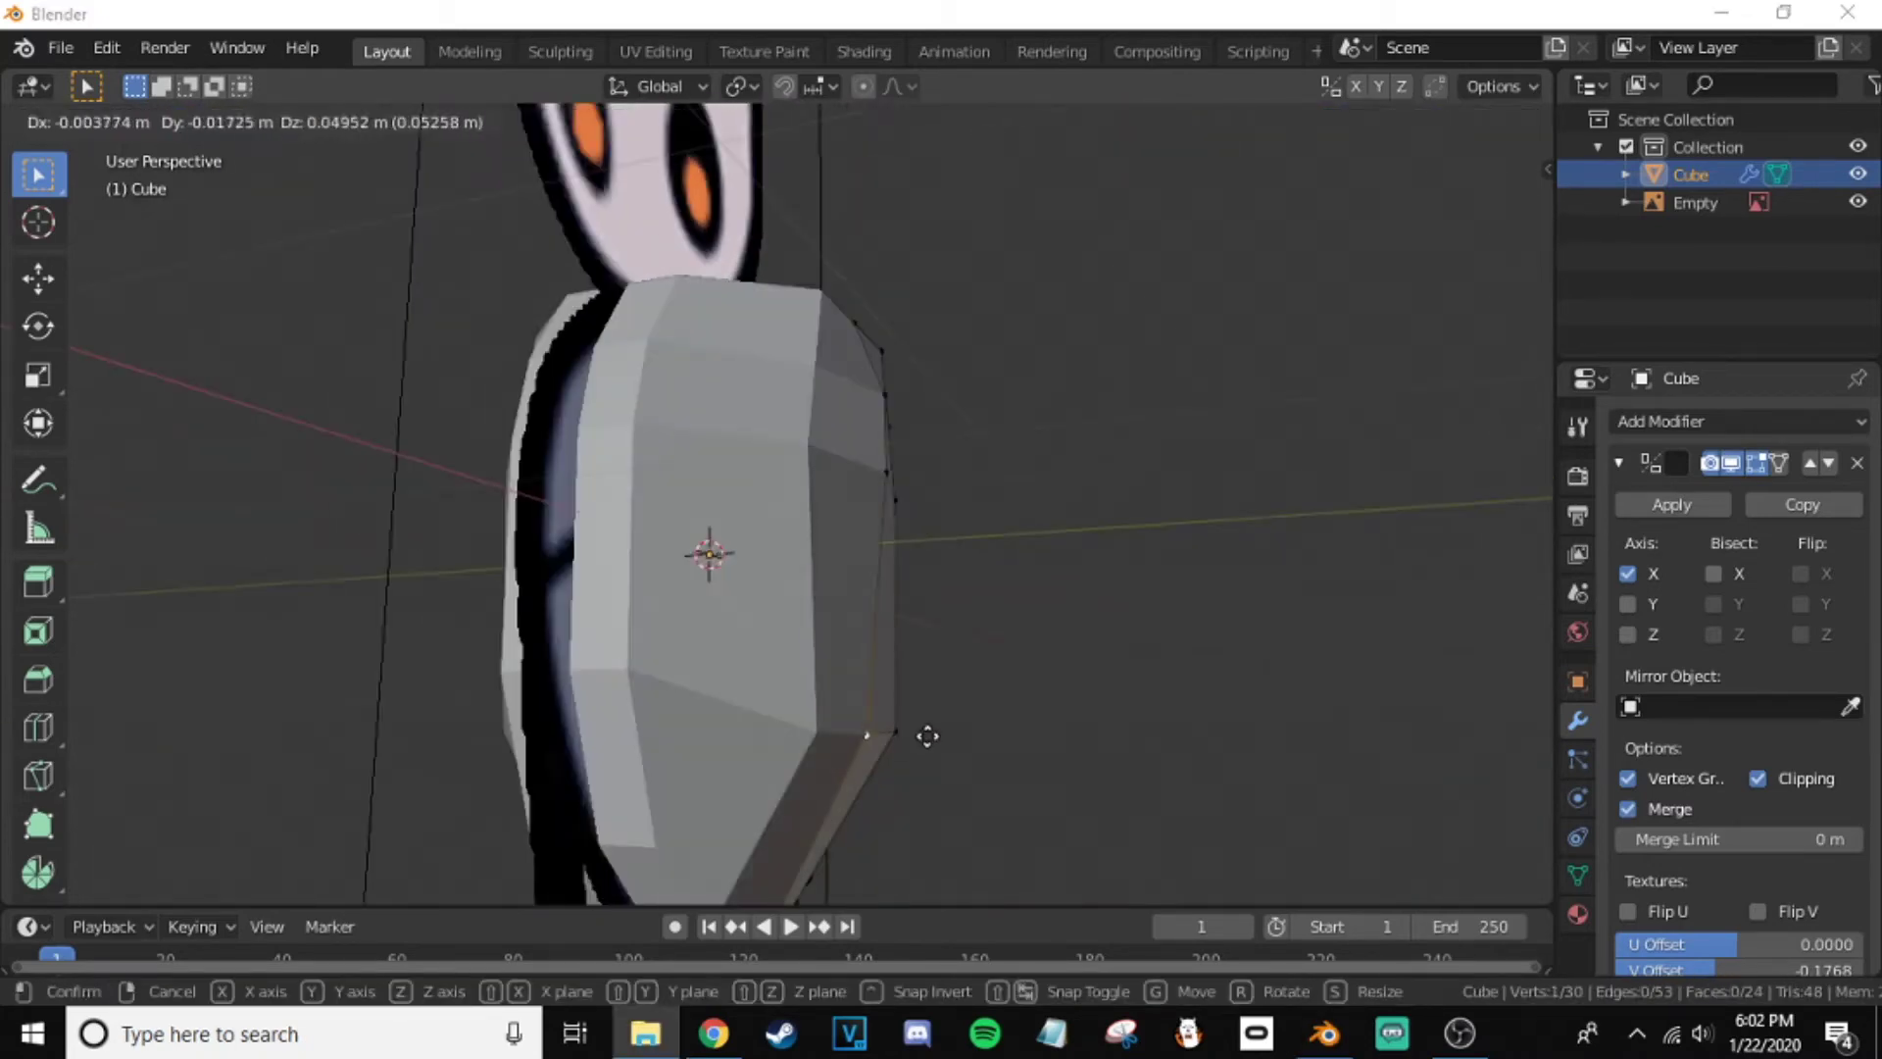
right_click(1301, 730)
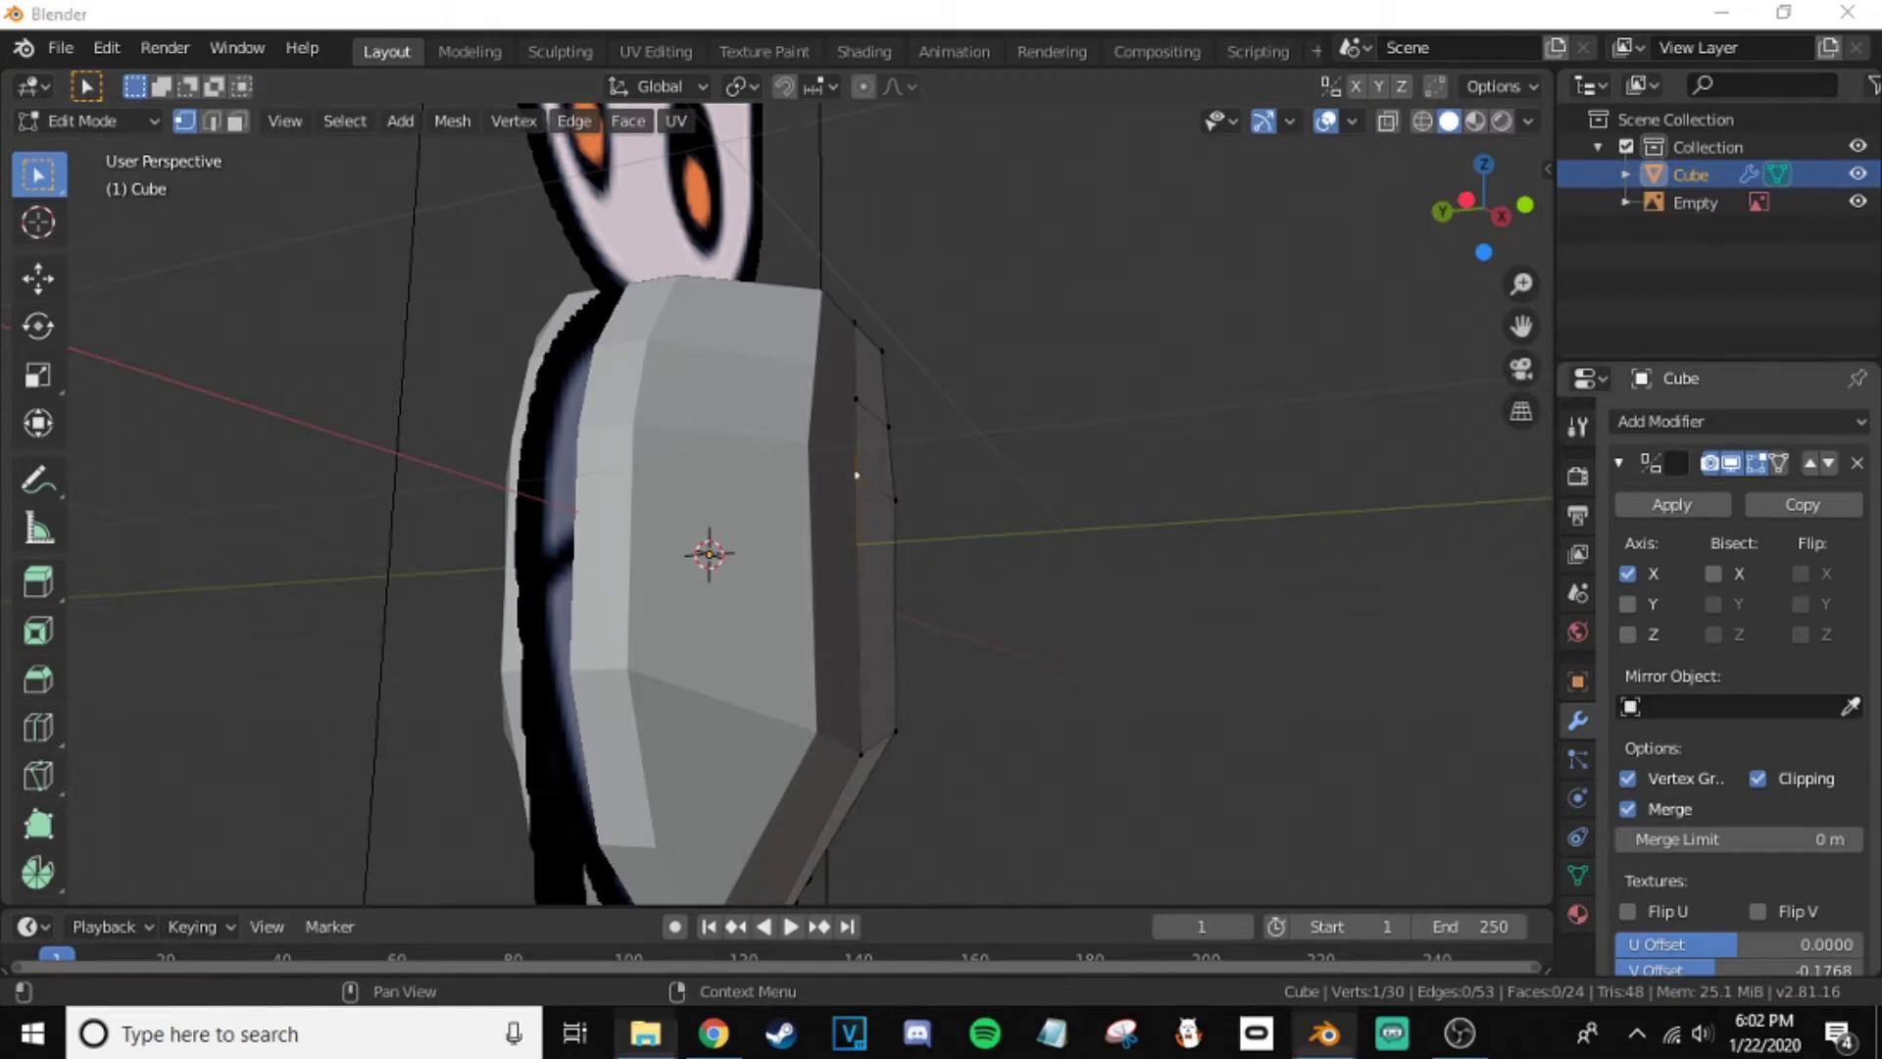
- Move selected body edges front-to-back along Y to give the torso depth
key(2)
mouse_move(1226, 481)
middle_down()
mouse_move(883, 563)
mouse_move(1121, 609)
middle_up()
click(882, 562)
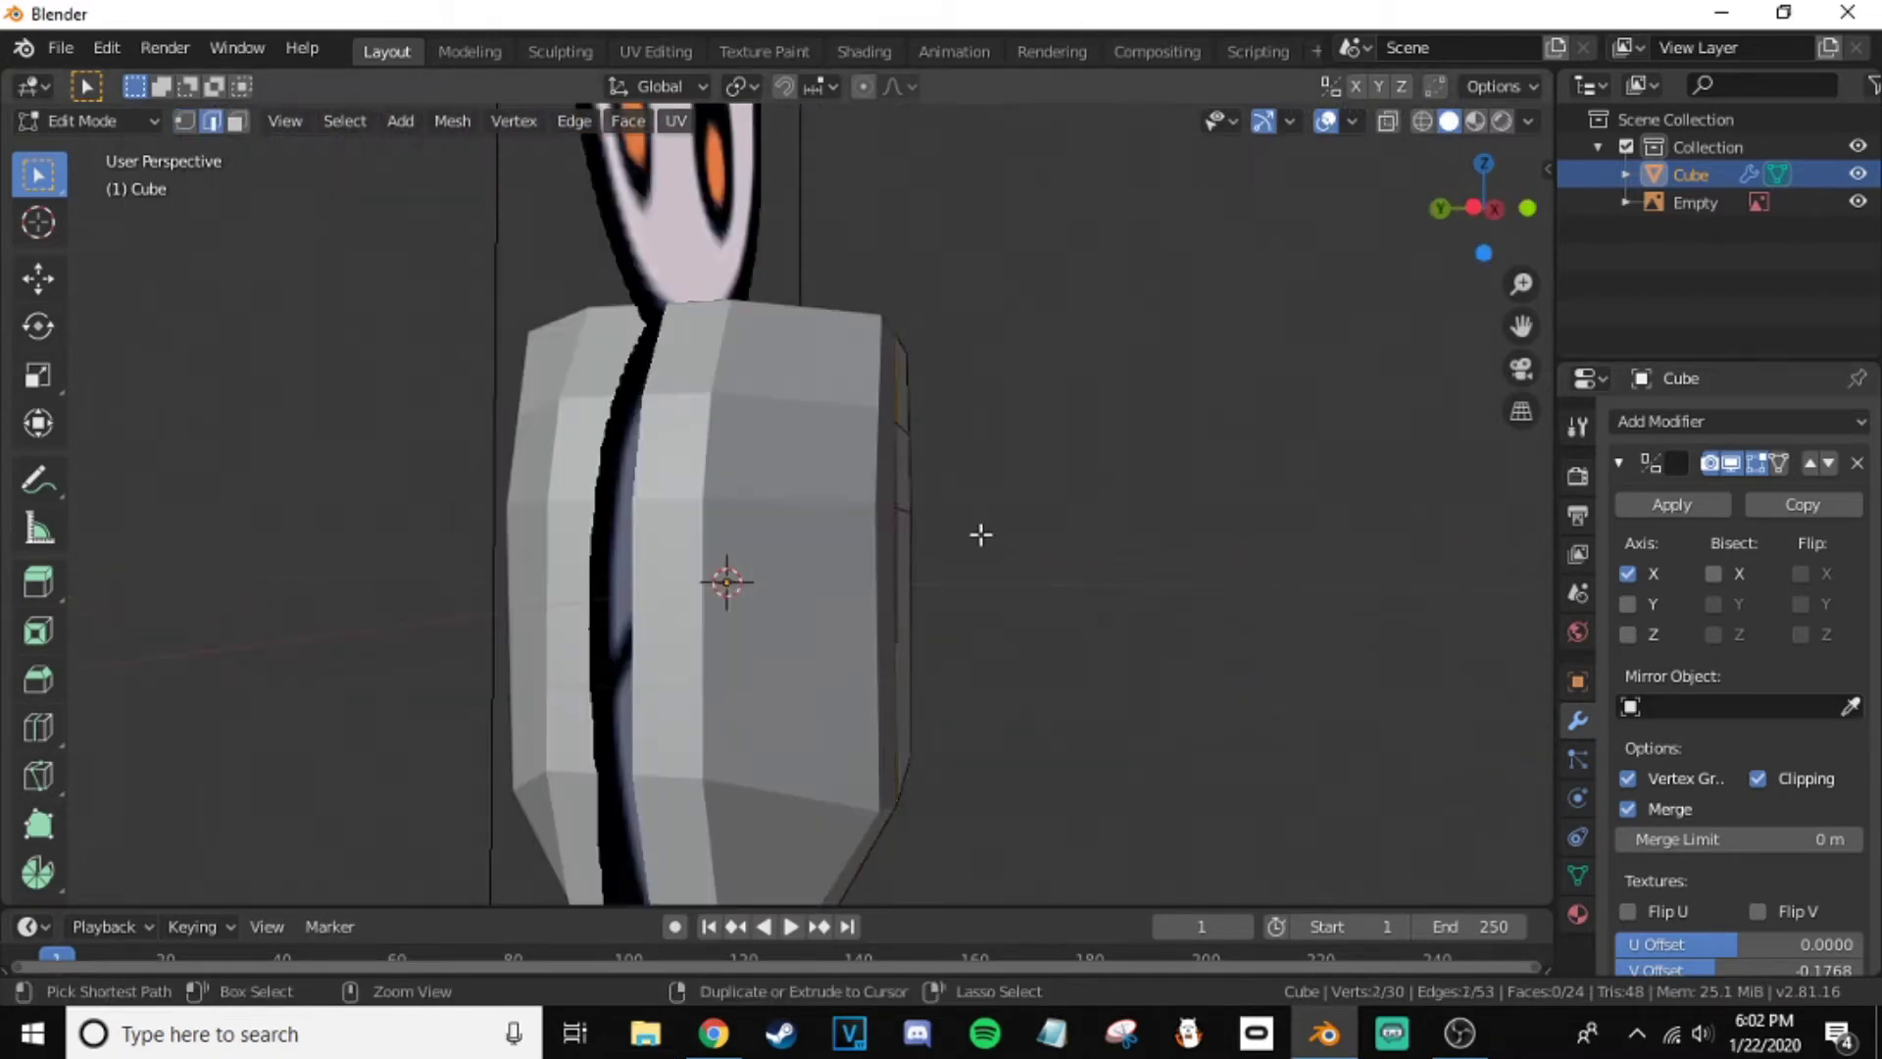
mouse_move(988, 533)
middle_down()
mouse_move(966, 533)
mouse_move(1122, 572)
mouse_move(845, 589)
mouse_move(827, 509)
middle_up()
key(g)
key(y)
click(1122, 572)
key(g)
key(y)
click(761, 592)
mouse_move(760, 592)
middle_down()
mouse_move(1189, 614)
mouse_move(785, 737)
mouse_move(745, 588)
middle_up()
key(g)
key(y)
click(1189, 614)
- Select the whole body, add a Subdivision Surface, and return to Object Mode
key(a)
click(1740, 421)
click(1388, 874)
key(Tab)
middle_drag(861, 644, 882, 588)
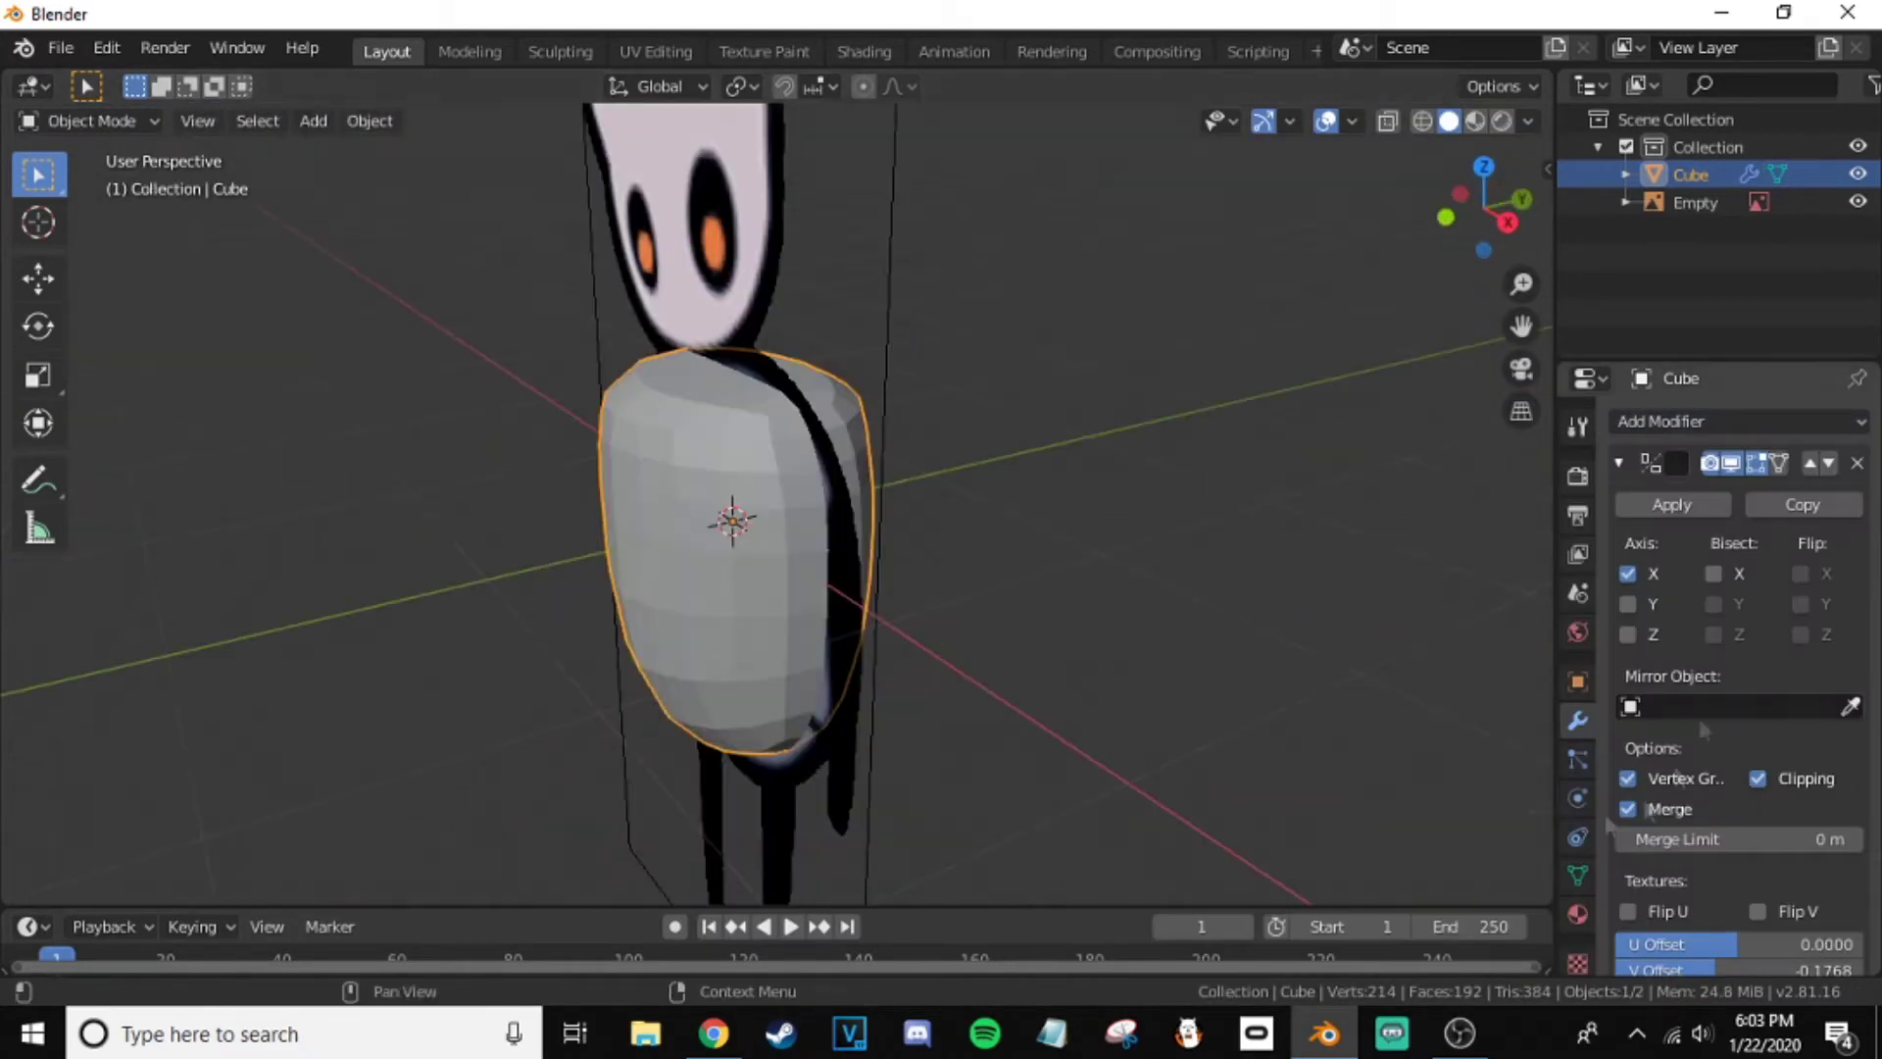
- Set the Subdivision Surface render levels to 3
scroll(1745, 745, down, 6)
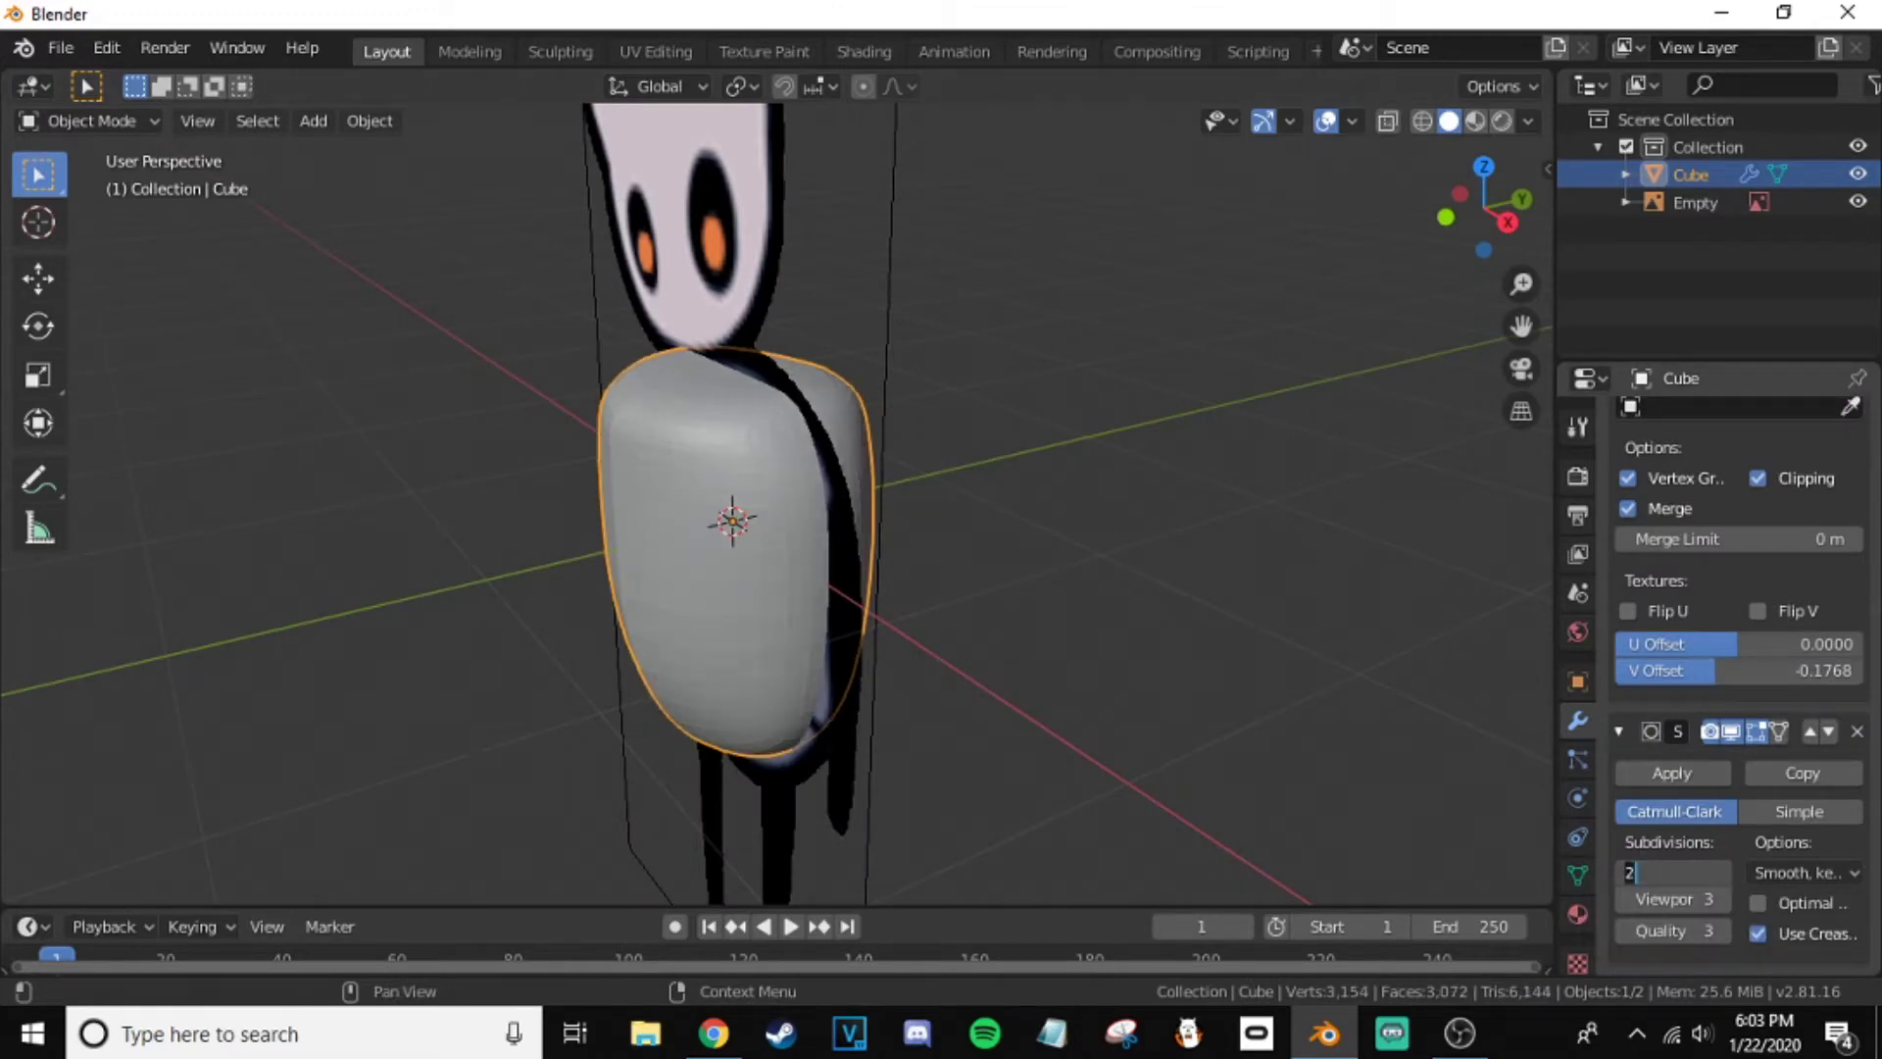
text(3)
key(Return)
right_click(735, 505)
click(736, 504)
mouse_move(941, 483)
middle_down()
mouse_move(513, 449)
mouse_move(794, 558)
middle_up()
mouse_move(186, 576)
middle_down()
mouse_move(1063, 665)
mouse_move(798, 600)
mouse_move(1071, 588)
mouse_move(828, 601)
mouse_move(636, 644)
middle_up()
- In Edit Mode, shift the selected body vertices sideways along X, then deselect them
key(Tab)
key(g)
key(x)
click(1071, 588)
key(alt+a)
scroll(582, 702, up, 4)
middle_drag(581, 702, 941, 637)
- Try moving a side vertex, cancel it, and re-enter Edit Mode
click(941, 637)
key(g)
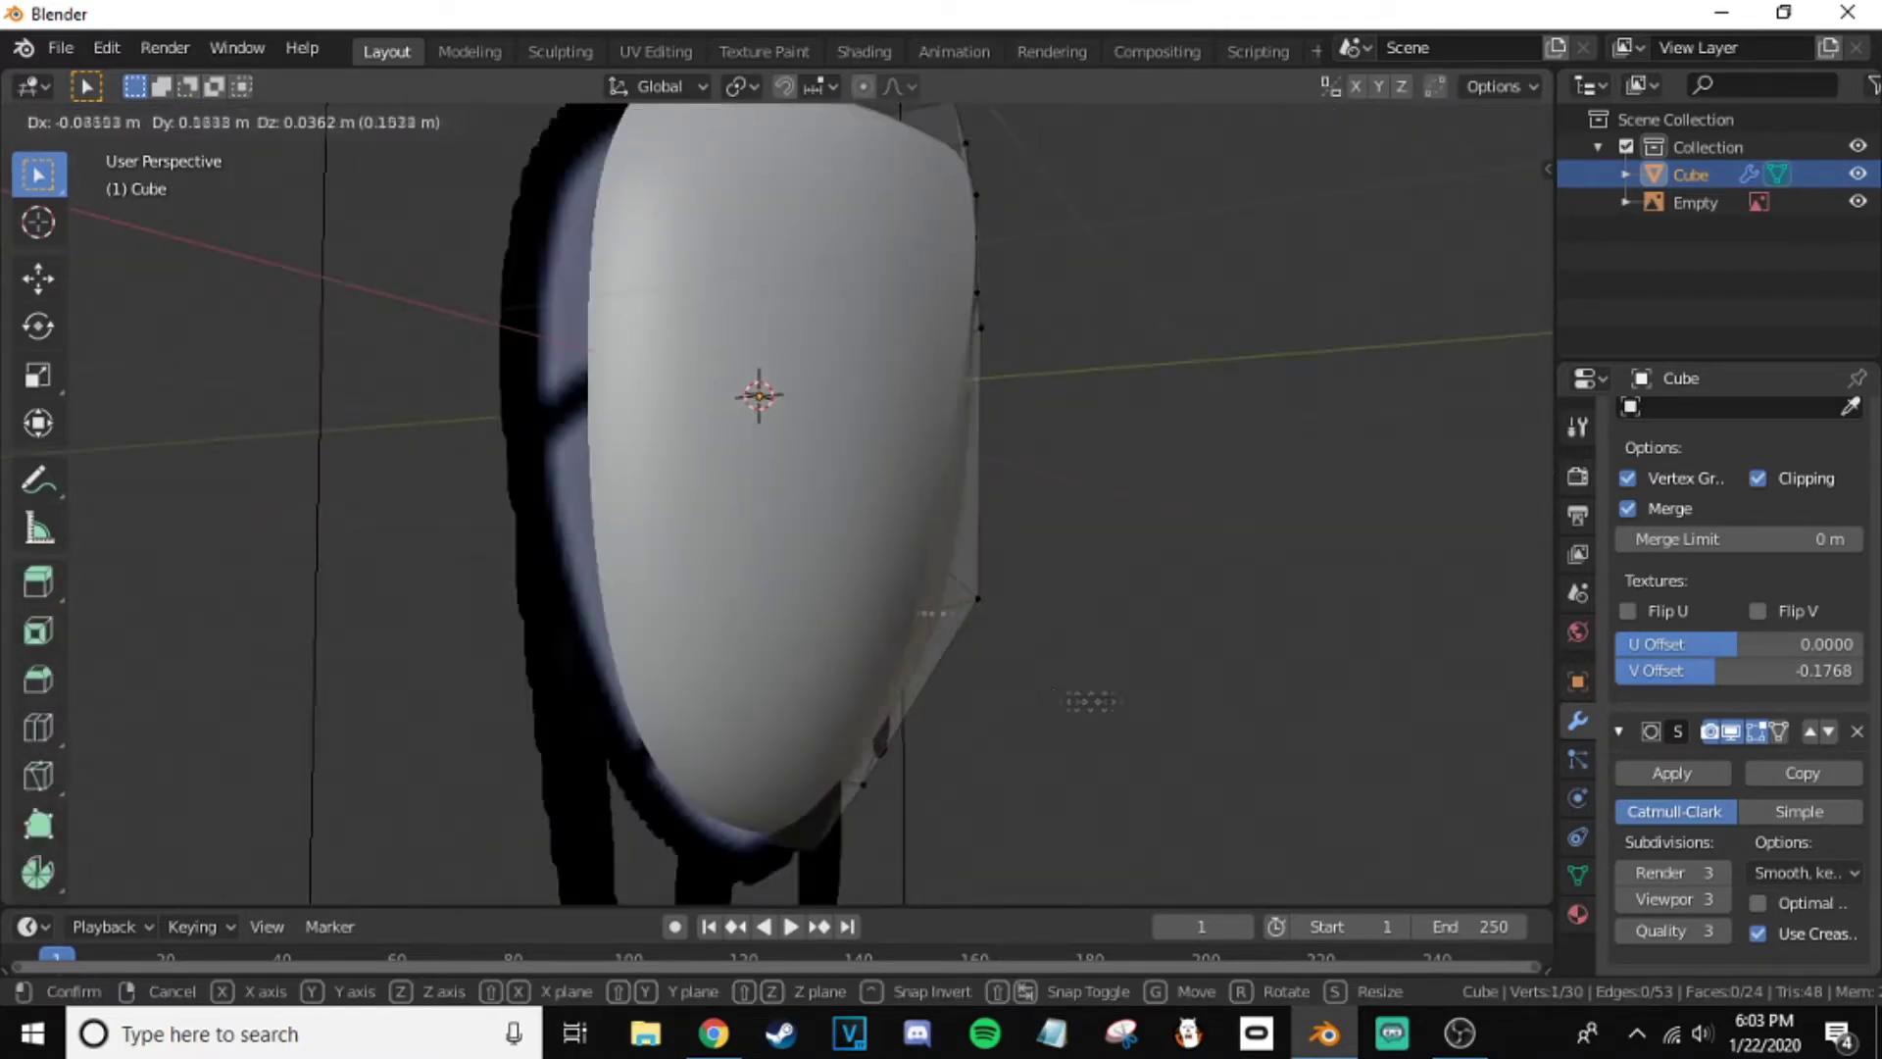
right_click(1125, 705)
key(Tab)
right_click(756, 390)
mouse_move(756, 390)
middle_down()
mouse_move(1179, 570)
mouse_move(945, 412)
mouse_move(588, 345)
mouse_move(664, 502)
mouse_move(775, 490)
mouse_move(778, 471)
middle_up()
scroll(1179, 571, down, 3)
key(Tab)
scroll(588, 345, down, 2)
scroll(589, 345, up, 5)
- Scale the body's side edge loop for a rounder side profile
key(2)
alt+click(784, 470)
key(s)
click(841, 441)
scroll(931, 392, up, 3)
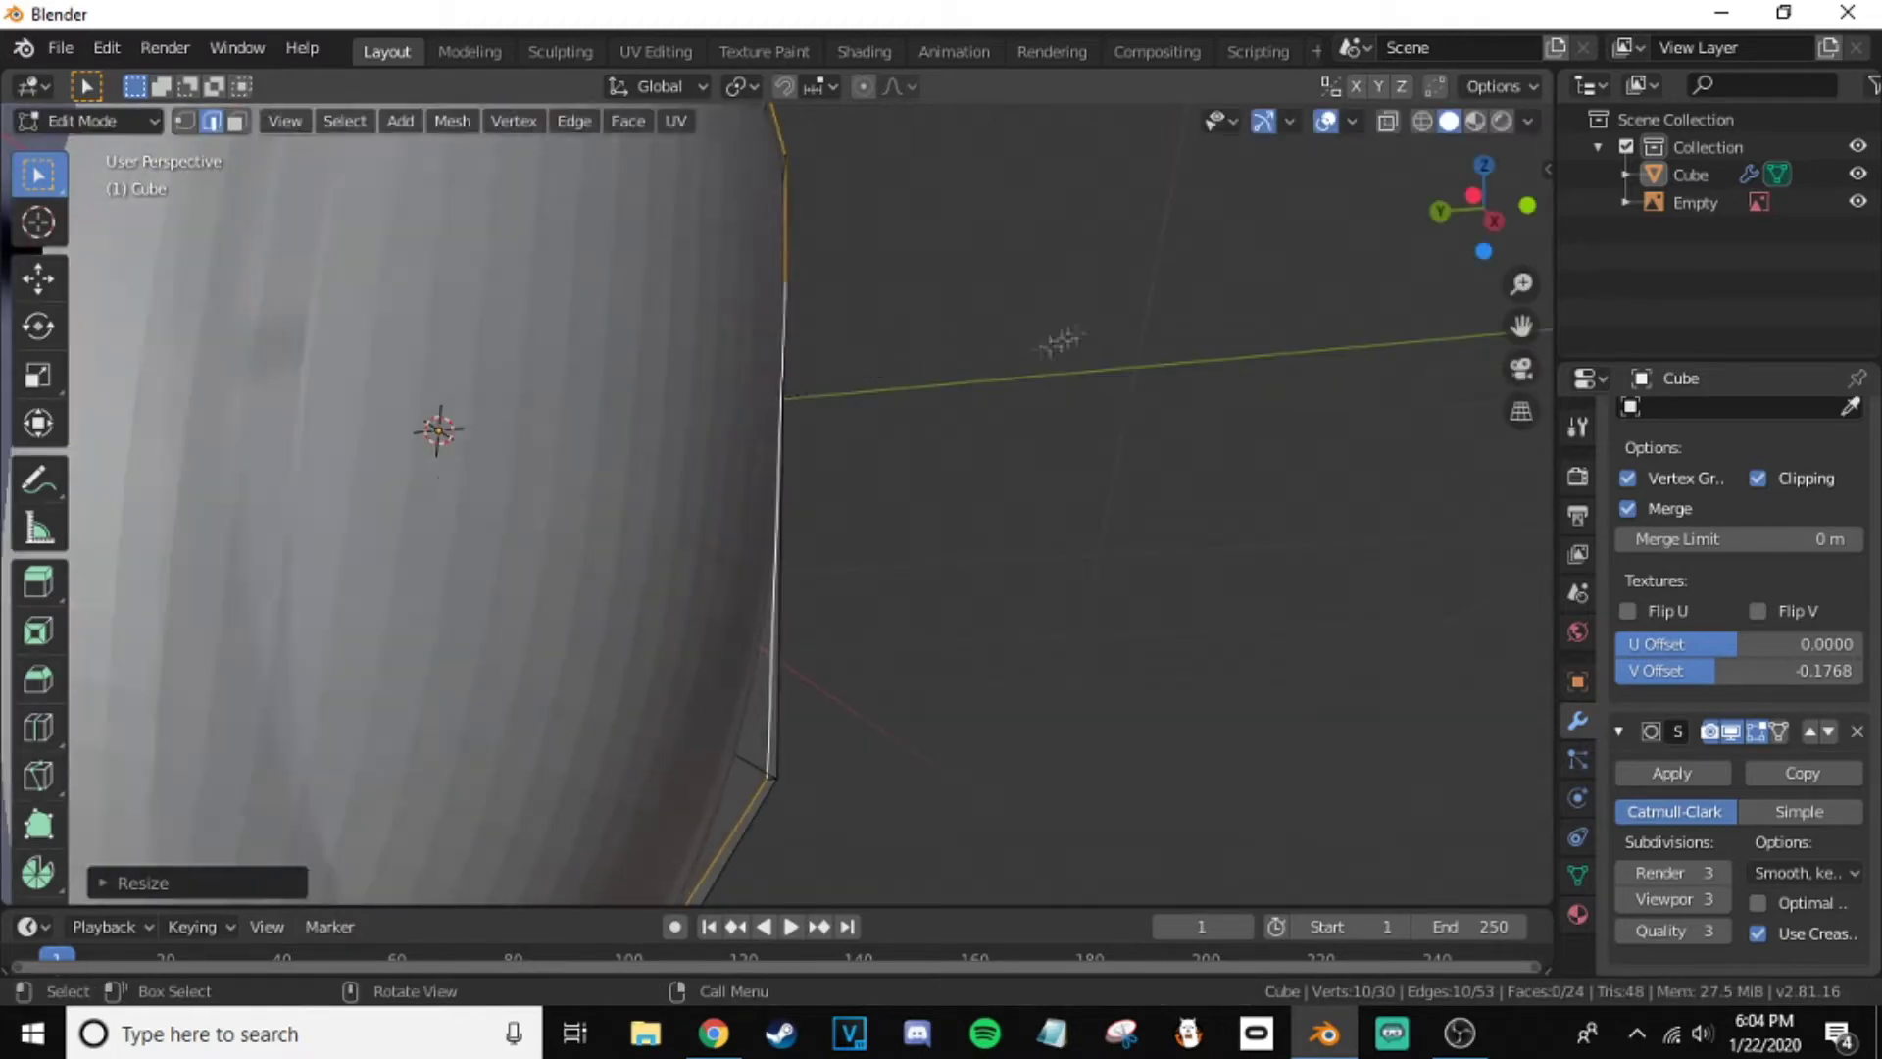
scroll(1050, 336, down, 3)
middle_drag(1365, 127, 1171, 268)
key(s)
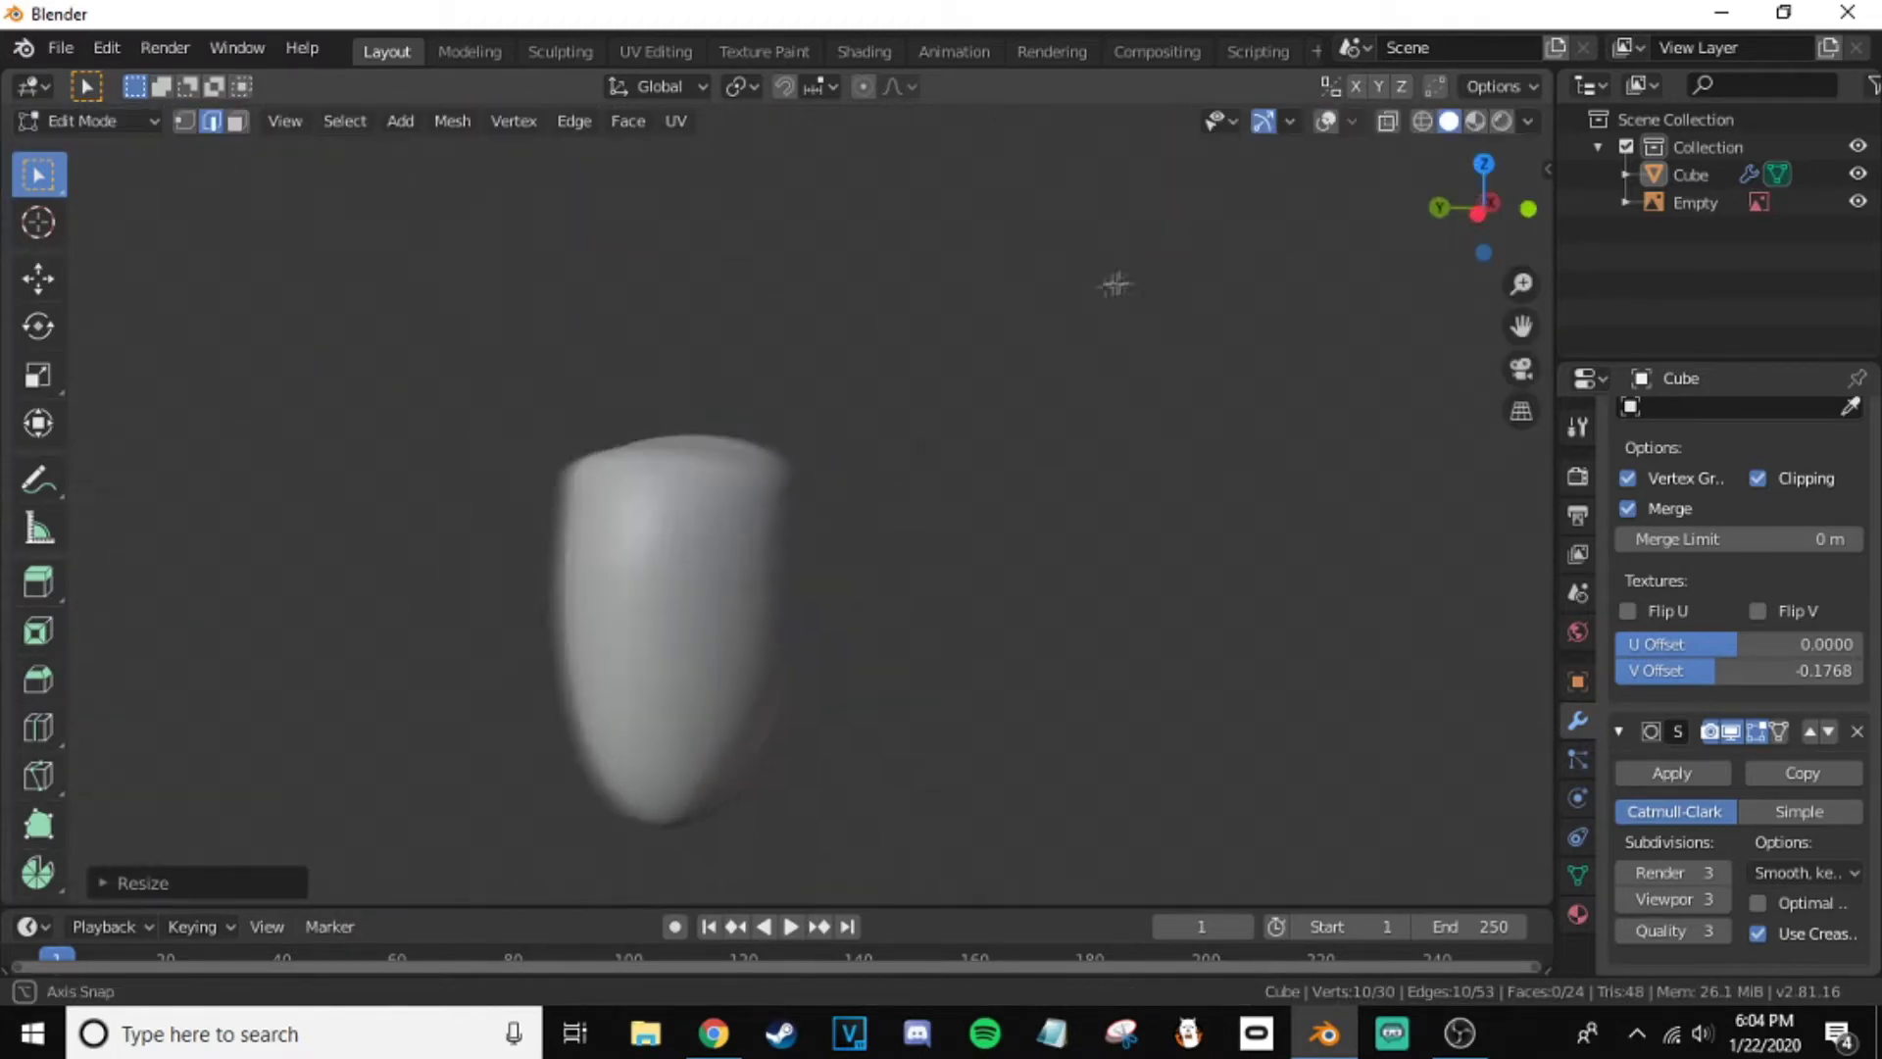
click(1118, 290)
middle_drag(685, 251, 1064, 294)
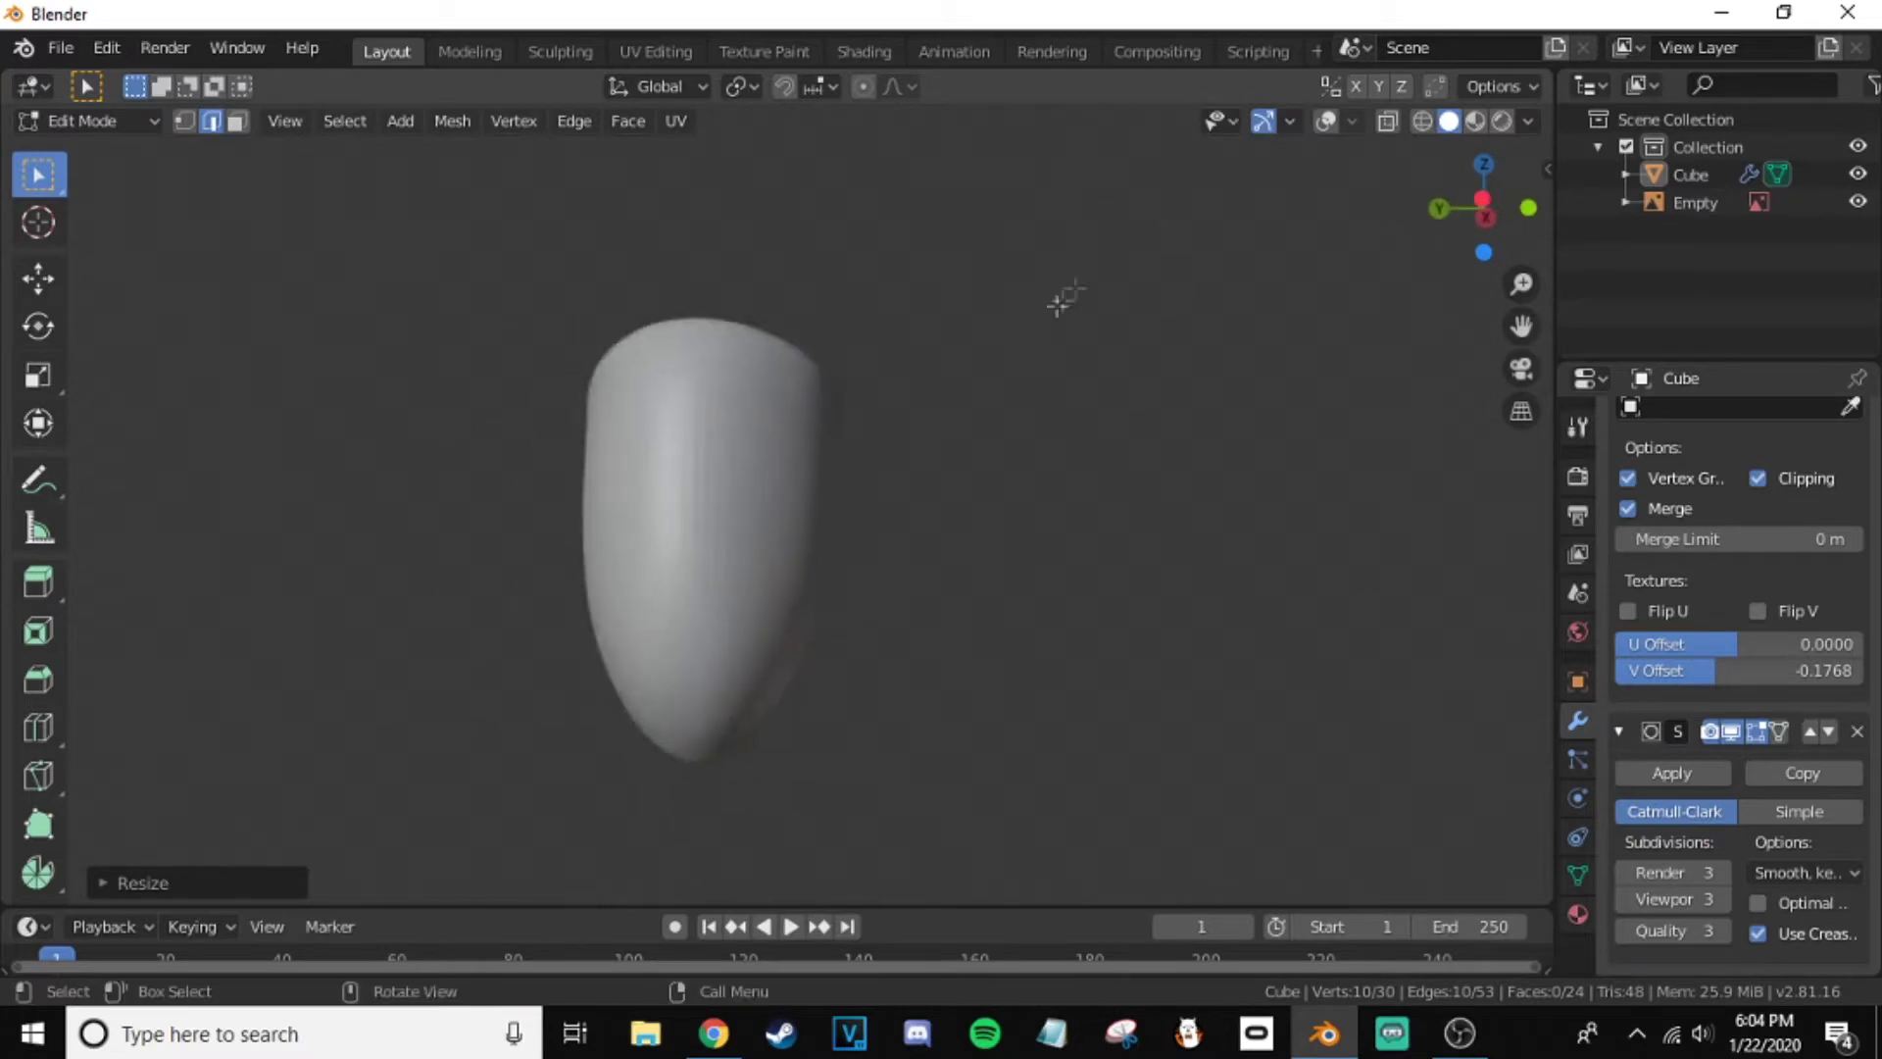
scroll(1064, 295, up, 3)
scroll(955, 461, down, 2)
- Exit Edit Mode and deselect everything, facing the reference image
key(Tab)
right_click(686, 490)
click(639, 616)
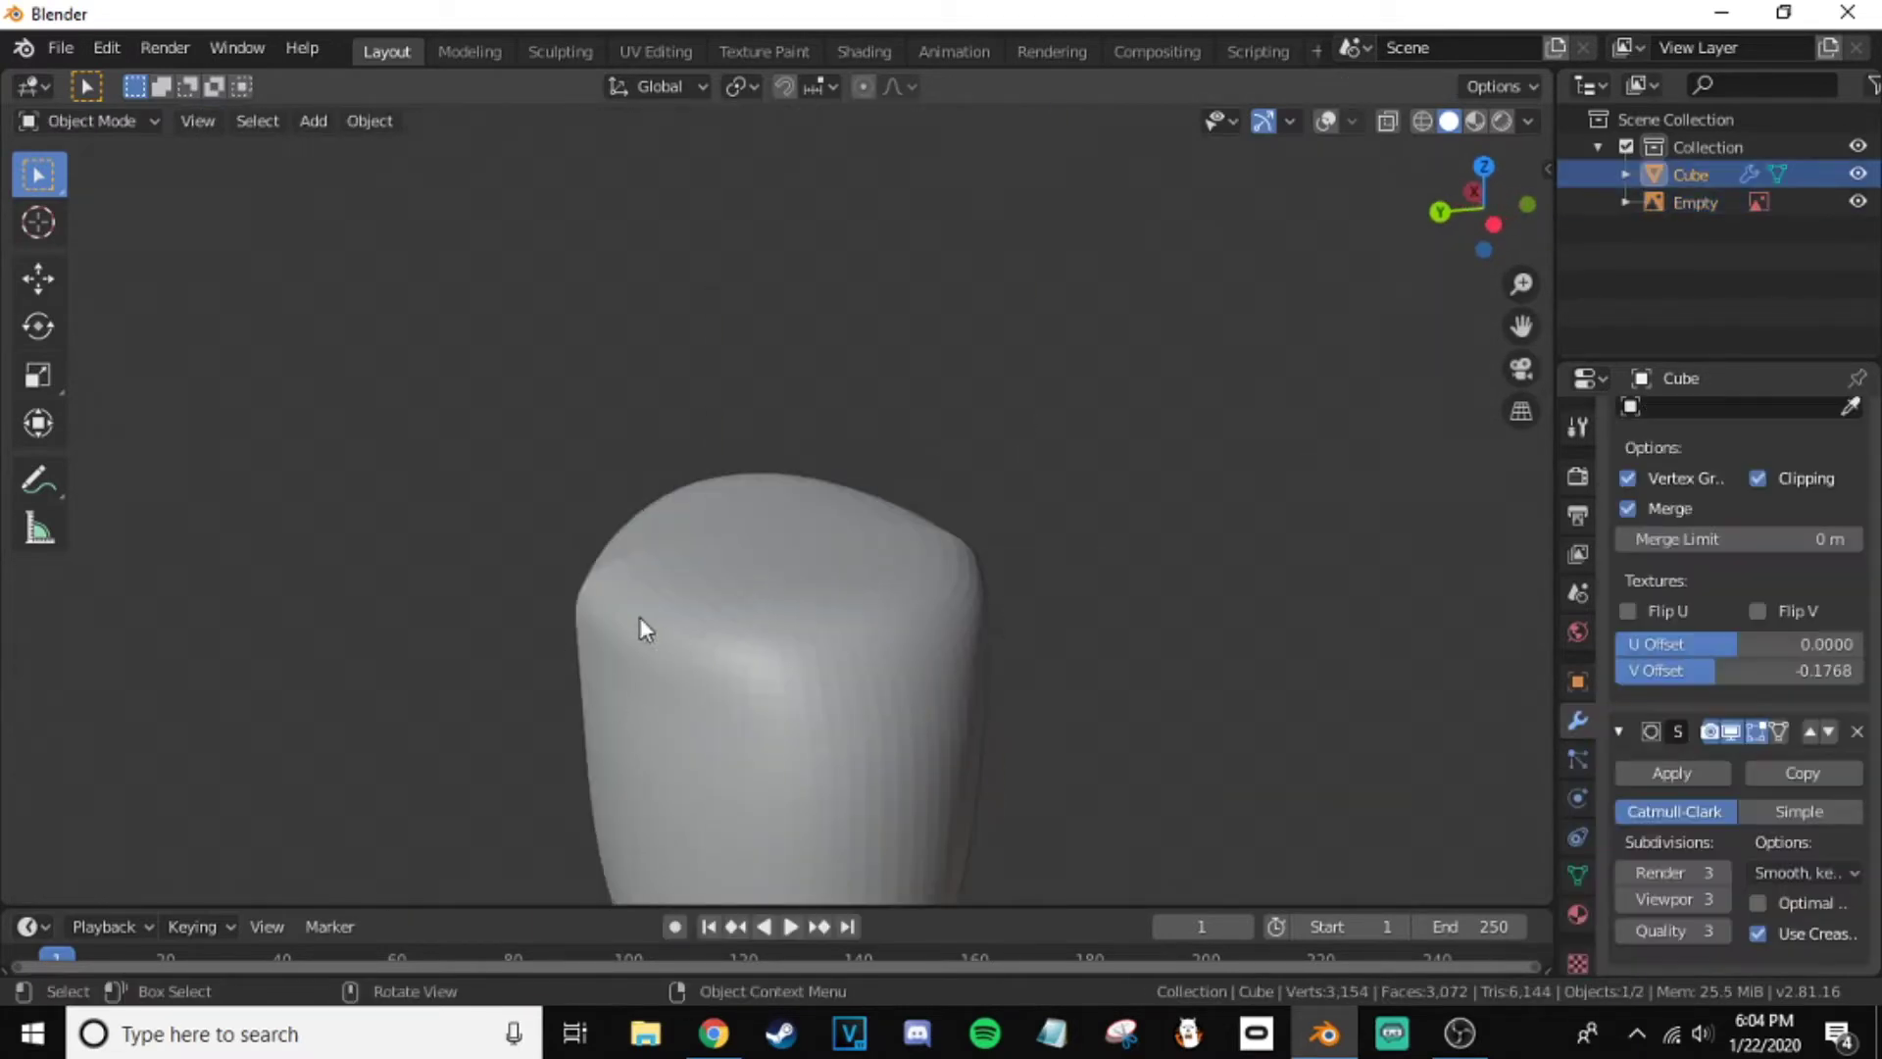
middle_drag(639, 615, 883, 476)
scroll(769, 456, down, 2)
click(833, 404)
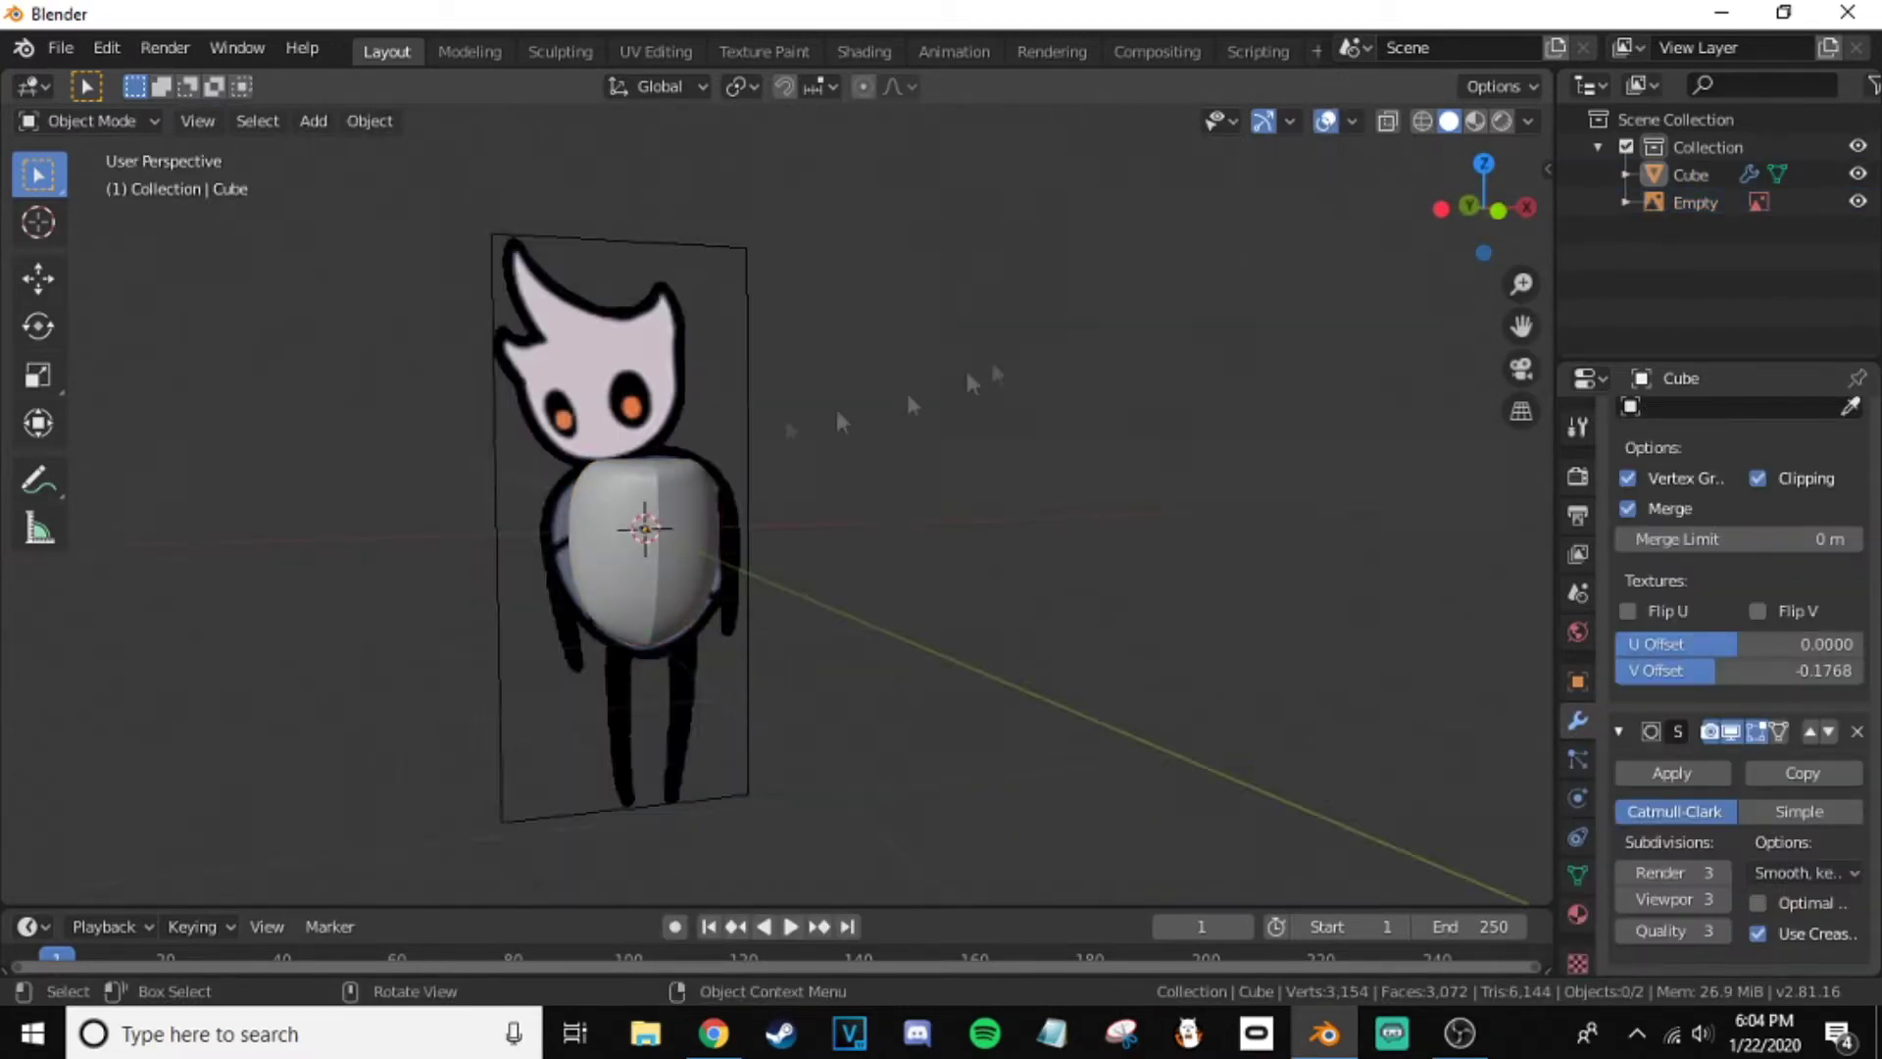
middle_drag(833, 404, 686, 411)
scroll(637, 412, up, 3)
- Add a UV sphere, scale it down, and raise it over the character's head
key(shift+a)
click(706, 535)
key(s)
click(745, 529)
key(g)
key(Return)
middle_drag(994, 449, 1096, 403)
key(g)
key(z)
key(KP_1)
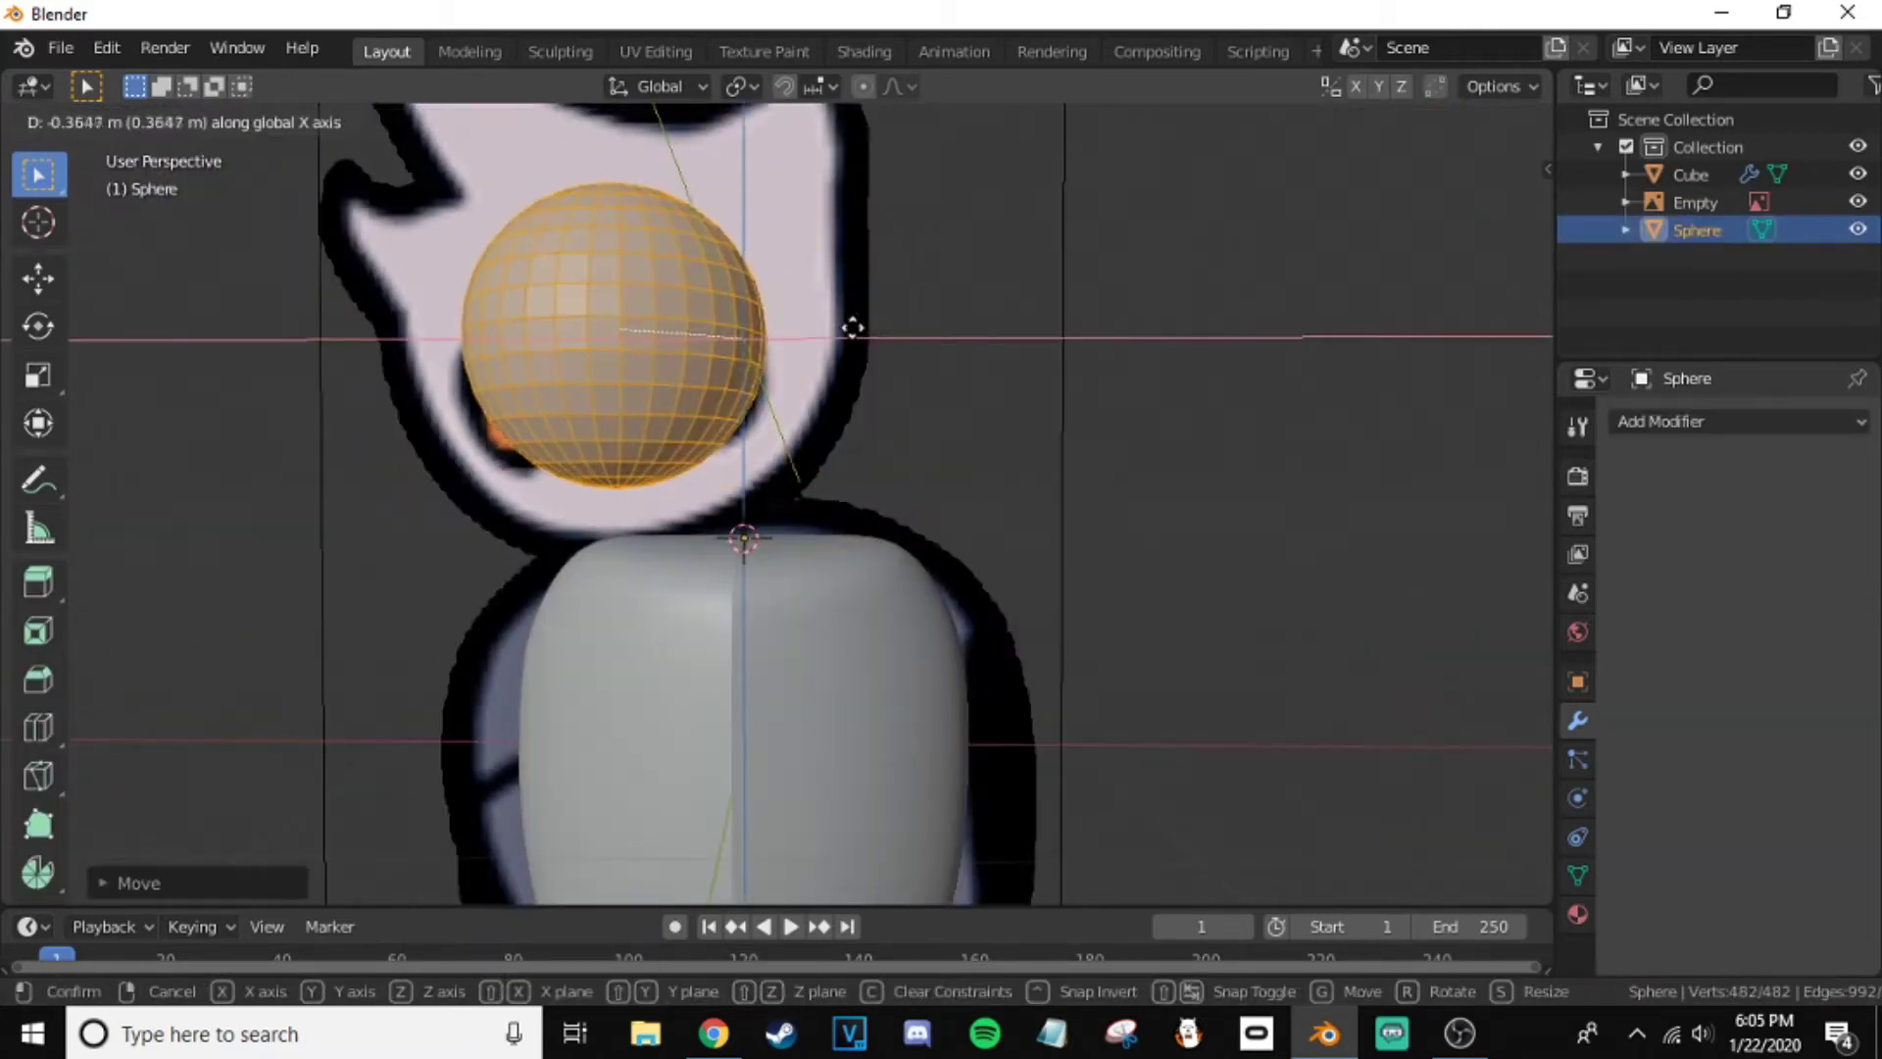
key(Return)
- Delete the sphere's left half in Edit Mode with X-ray turned on
key(Tab)
drag(517, 214, 774, 719)
key(F3)
text(x)
key(alt+z)
key(x)
click(795, 713)
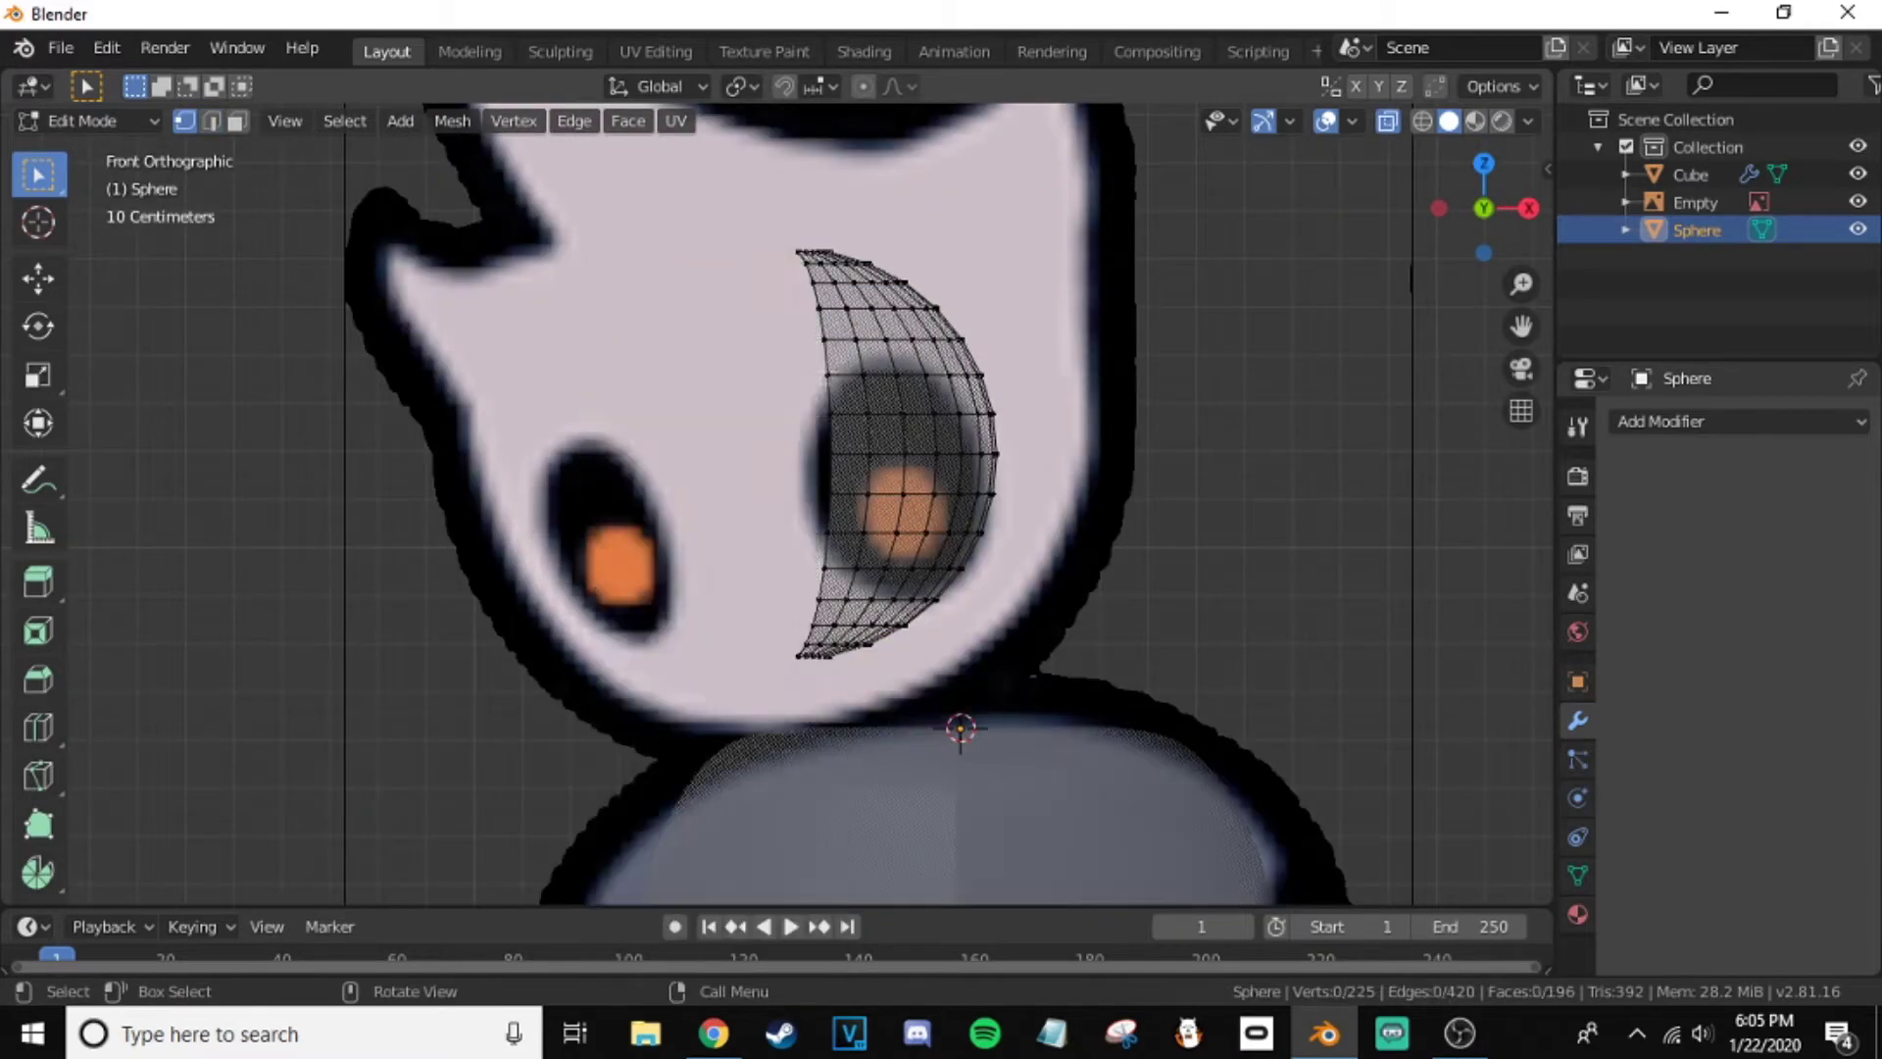
middle_drag(980, 490, 1078, 441)
key(KP_1)
- Add a Mirror modifier to the sphere and try its X bisect and flip options
click(1666, 421)
click(1333, 691)
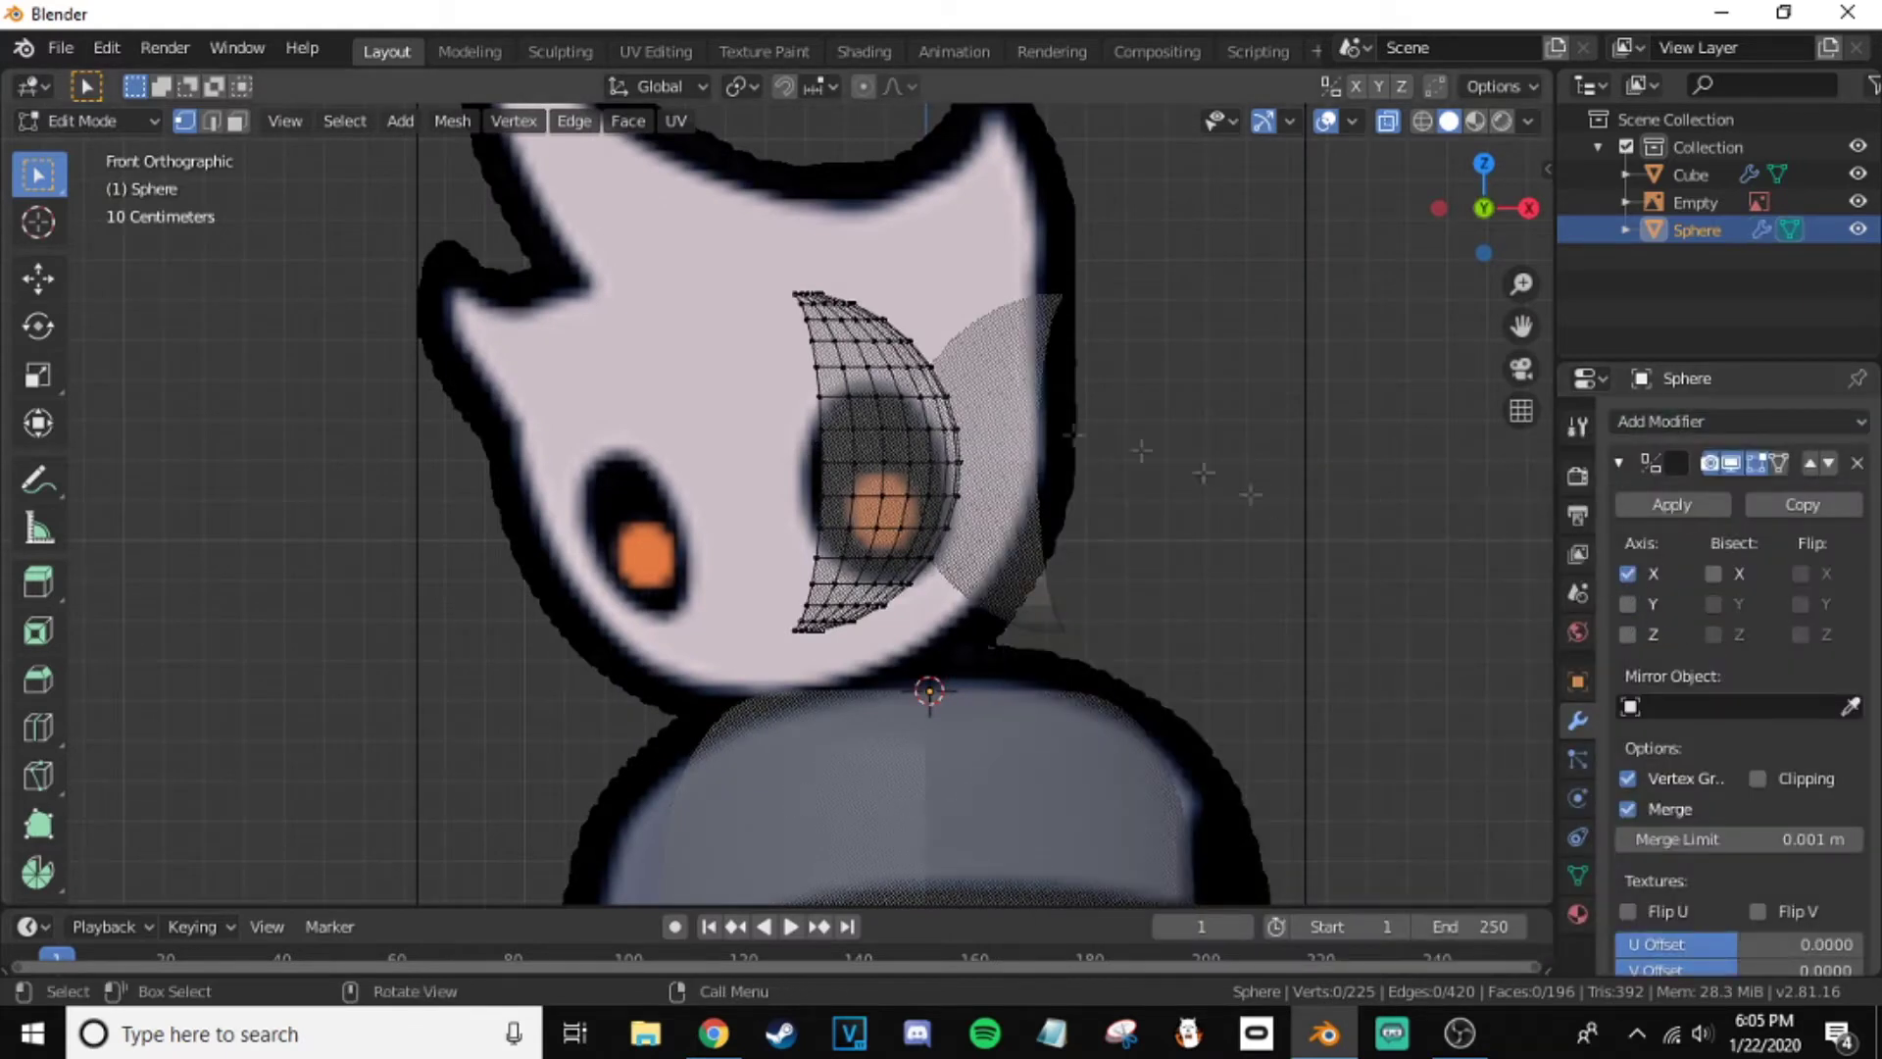
scroll(1083, 454, down, 1)
scroll(1107, 451, up, 2)
scroll(886, 415, down, 4)
click(1714, 574)
click(1802, 574)
click(1802, 573)
click(1715, 573)
scroll(812, 417, up, 4)
- Undo back to the full sphere, then delete all of its vertices
key(b)
key(ctrl+z)
key(ctrl+z)
key(ctrl+z)
key(ctrl+z)
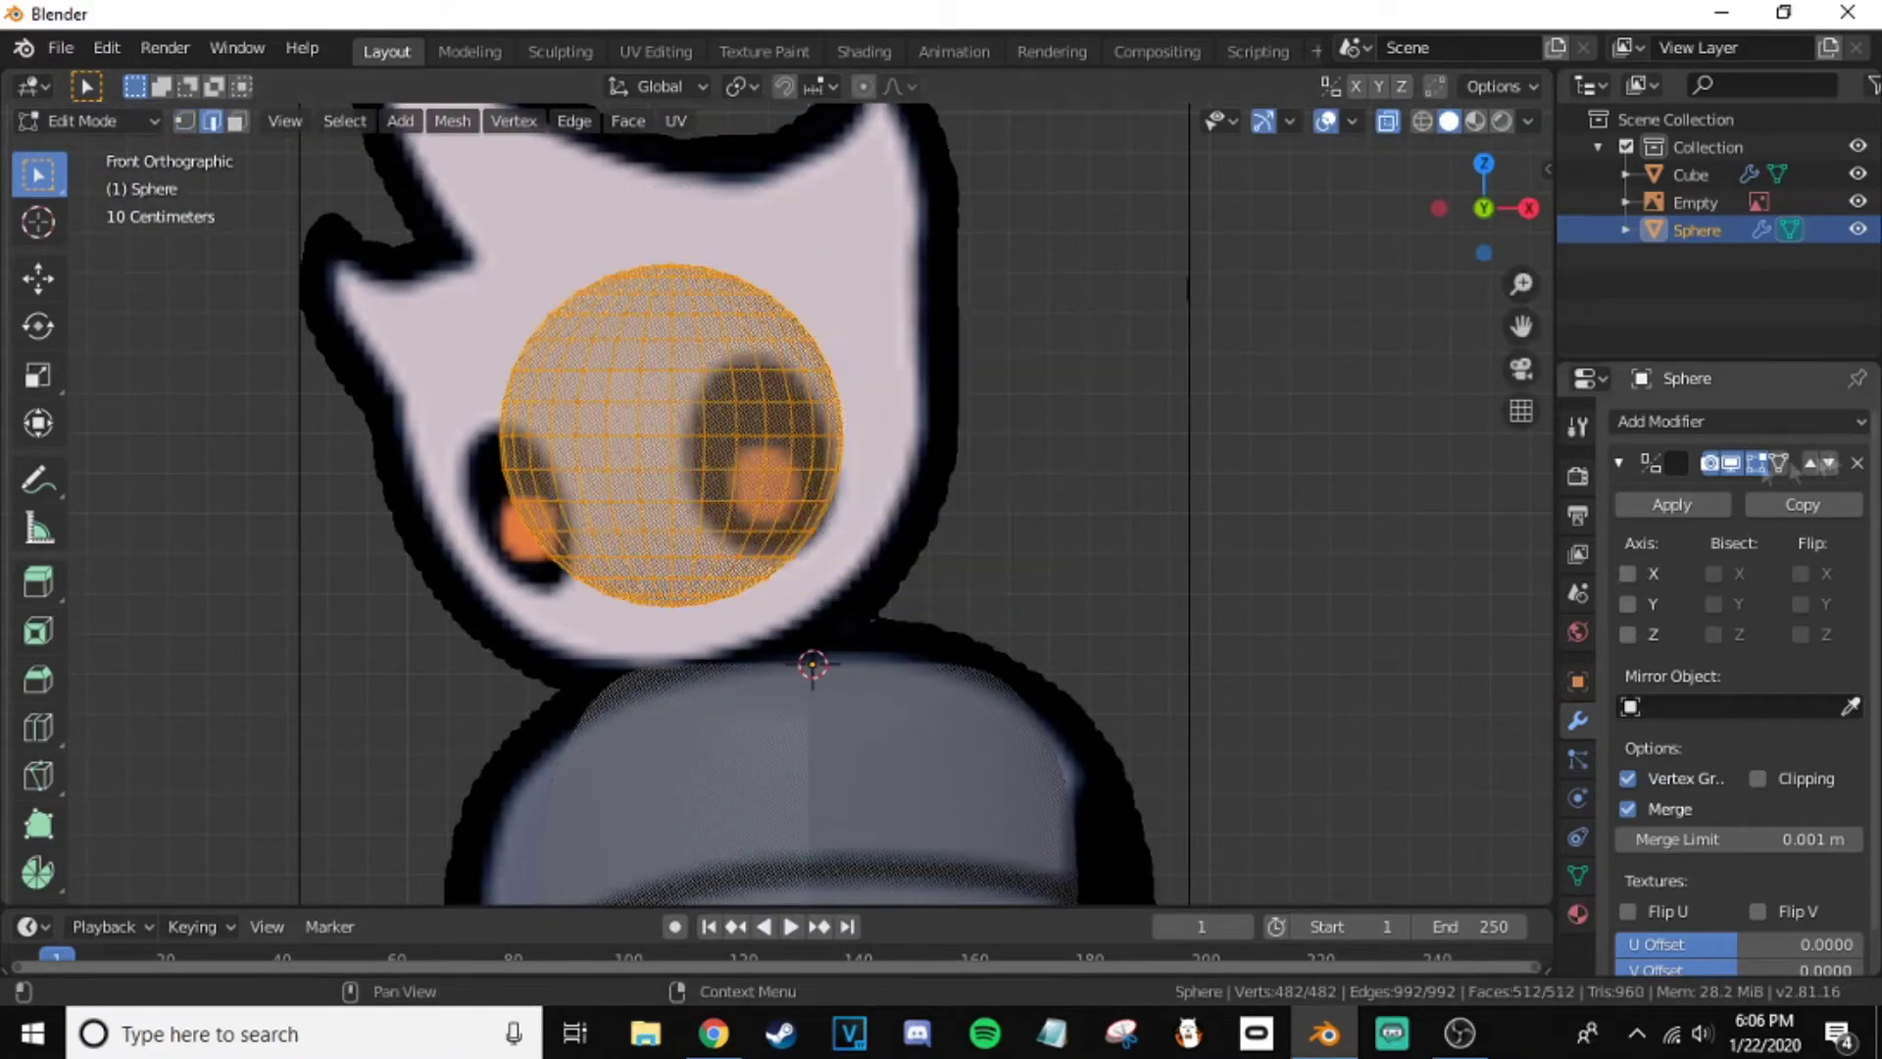
key(ctrl+z)
scroll(745, 470, down, 2)
scroll(693, 496, up, 2)
drag(956, 605, 955, 606)
key(x)
click(697, 485)
- Add a cube scaled over the reference head and give it a Subdivision Surface modifier
key(shift+a)
click(584, 450)
key(s)
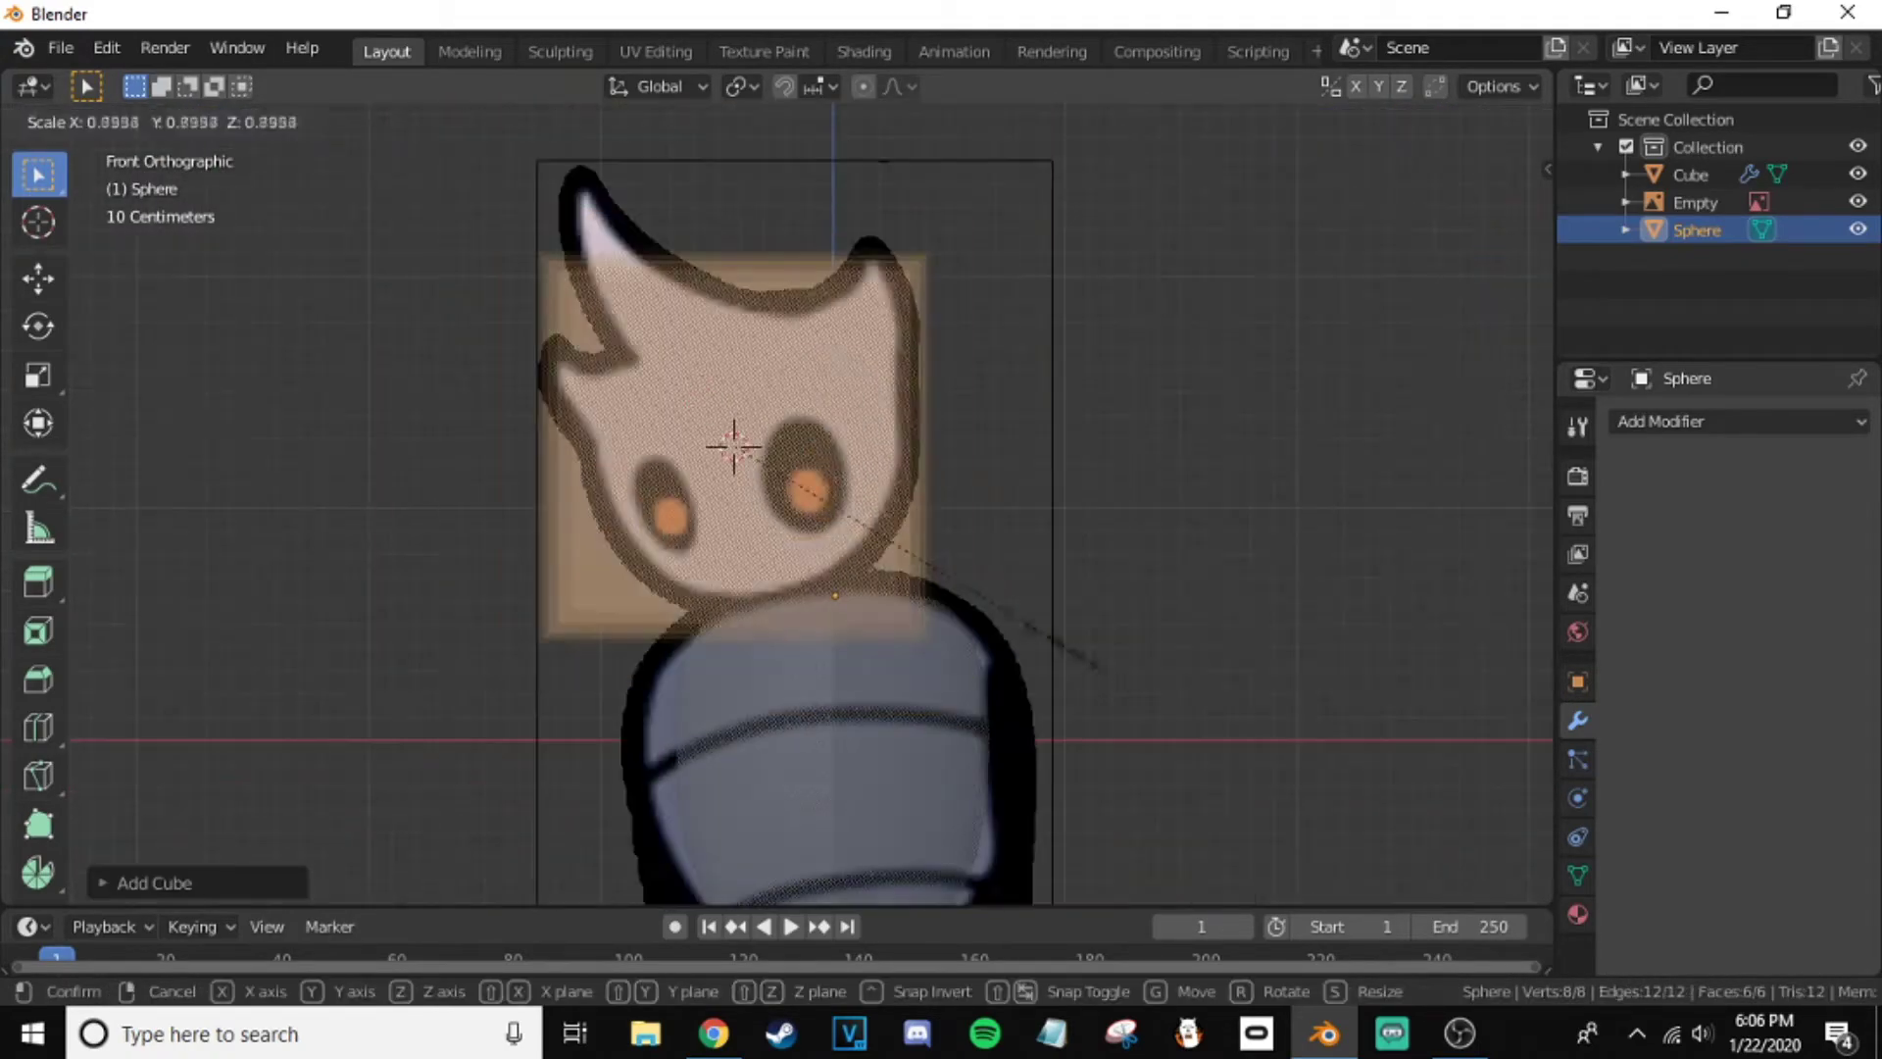
click(1096, 667)
scroll(1096, 666, up, 3)
click(1738, 421)
click(1353, 895)
key(Tab)
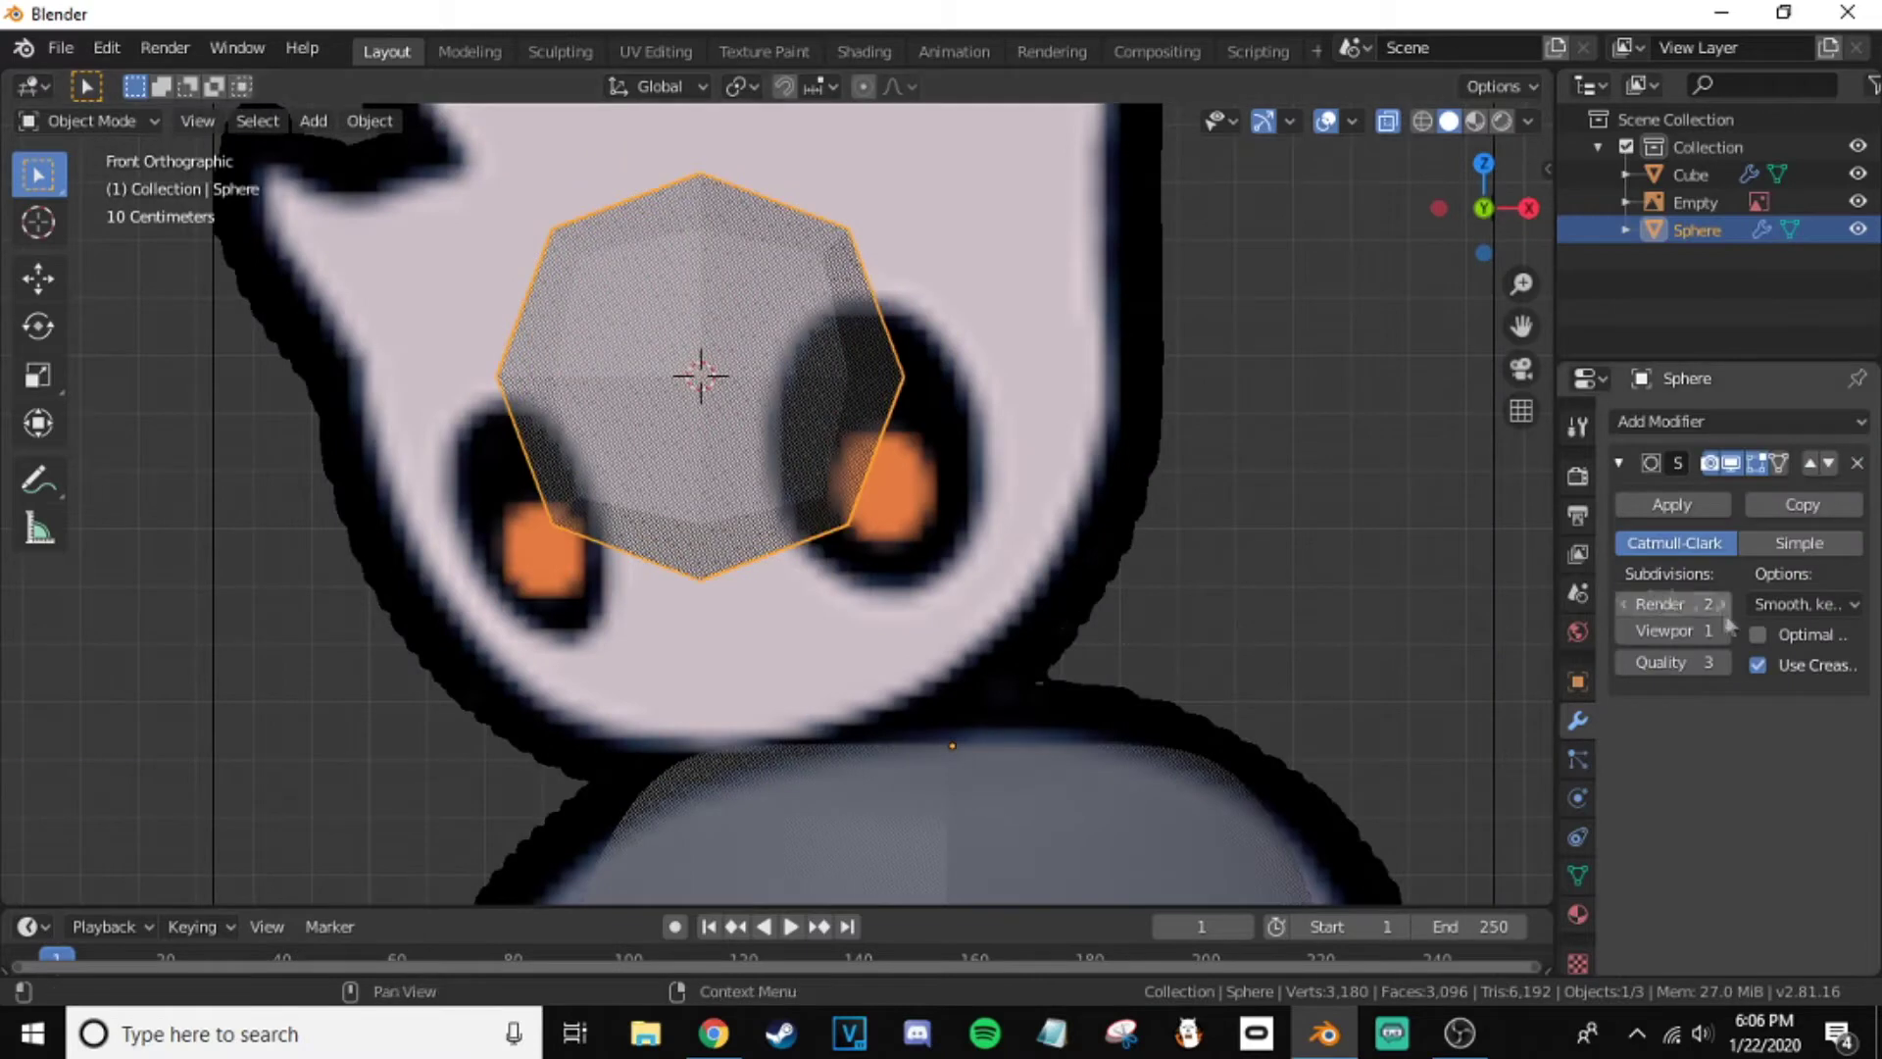
key(ctrl+z)
key(ctrl+z)
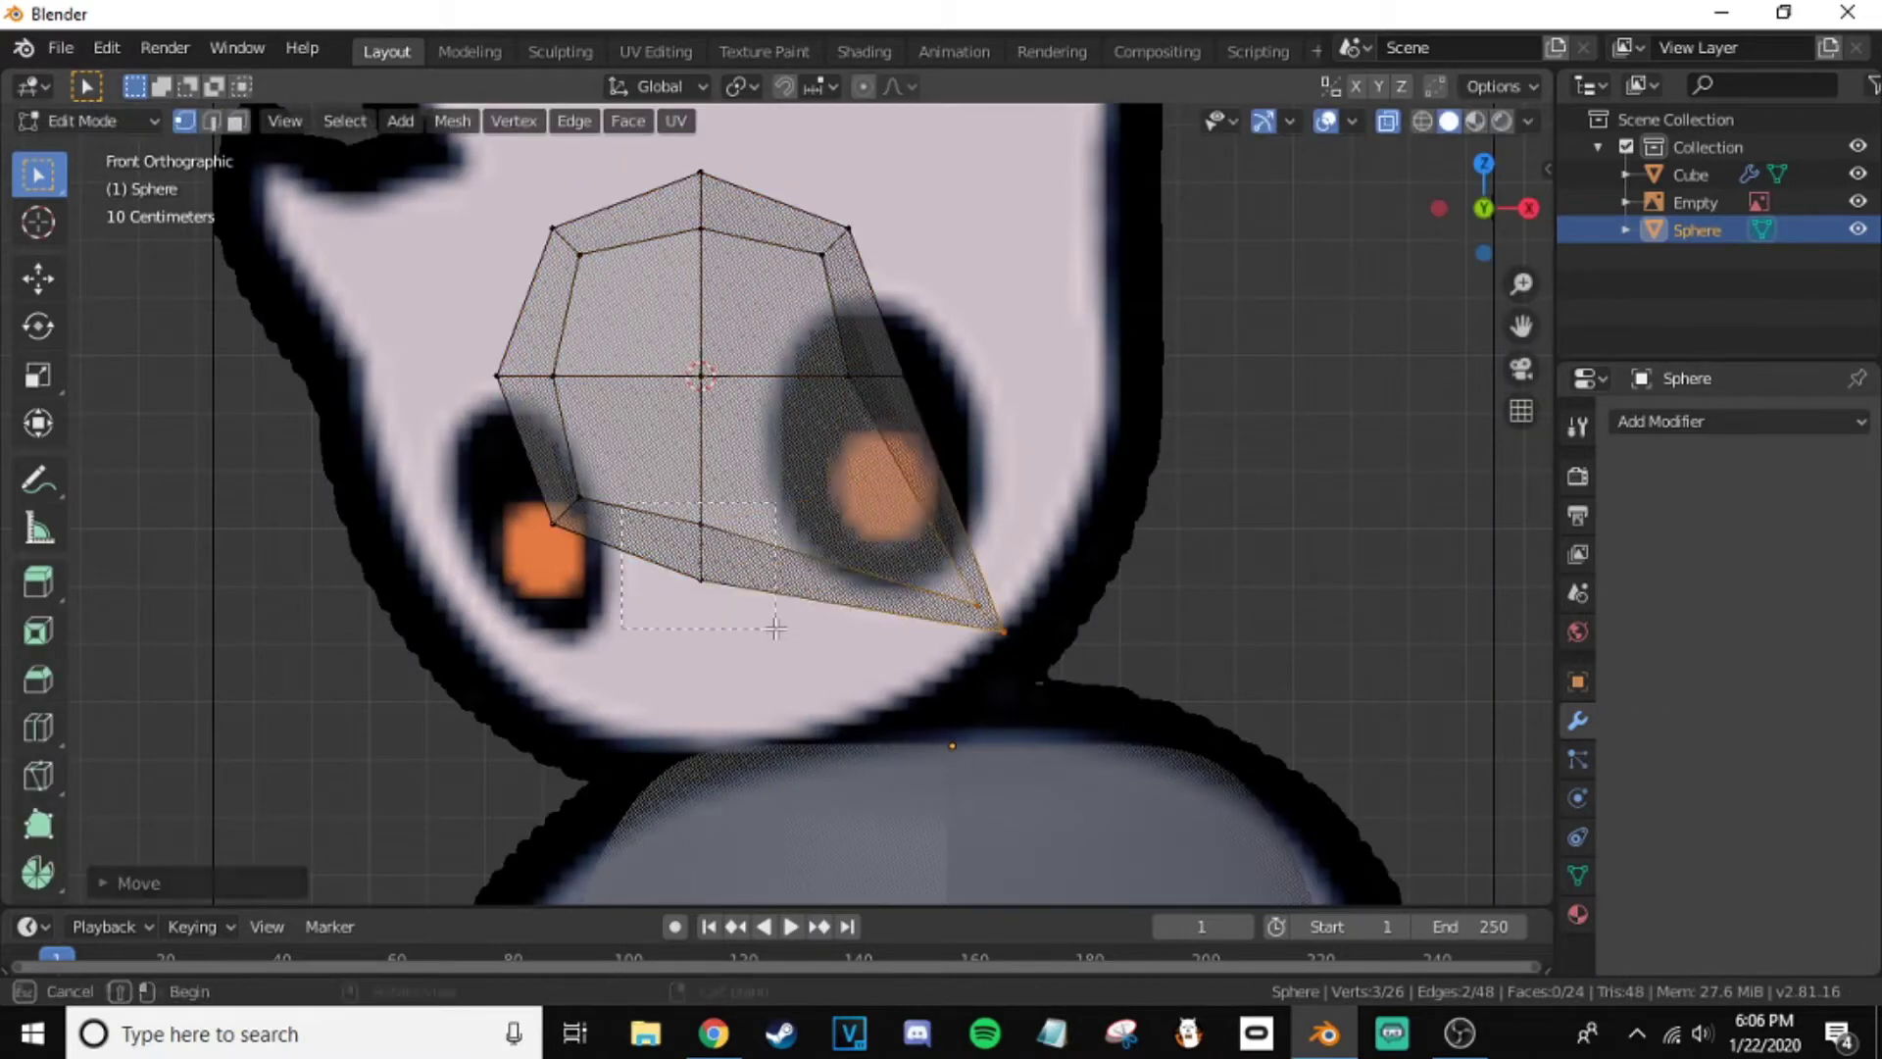
- Move the lower-centre and right-side head vertices onto the reference head outline
drag(774, 628, 774, 628)
key(g)
key(g)
click(509, 519)
scroll(536, 476, down, 1)
key(g)
- Move and rotate the upper-left and top head vertices to match the outline
key(g)
click(1085, 484)
click(869, 357)
key(g)
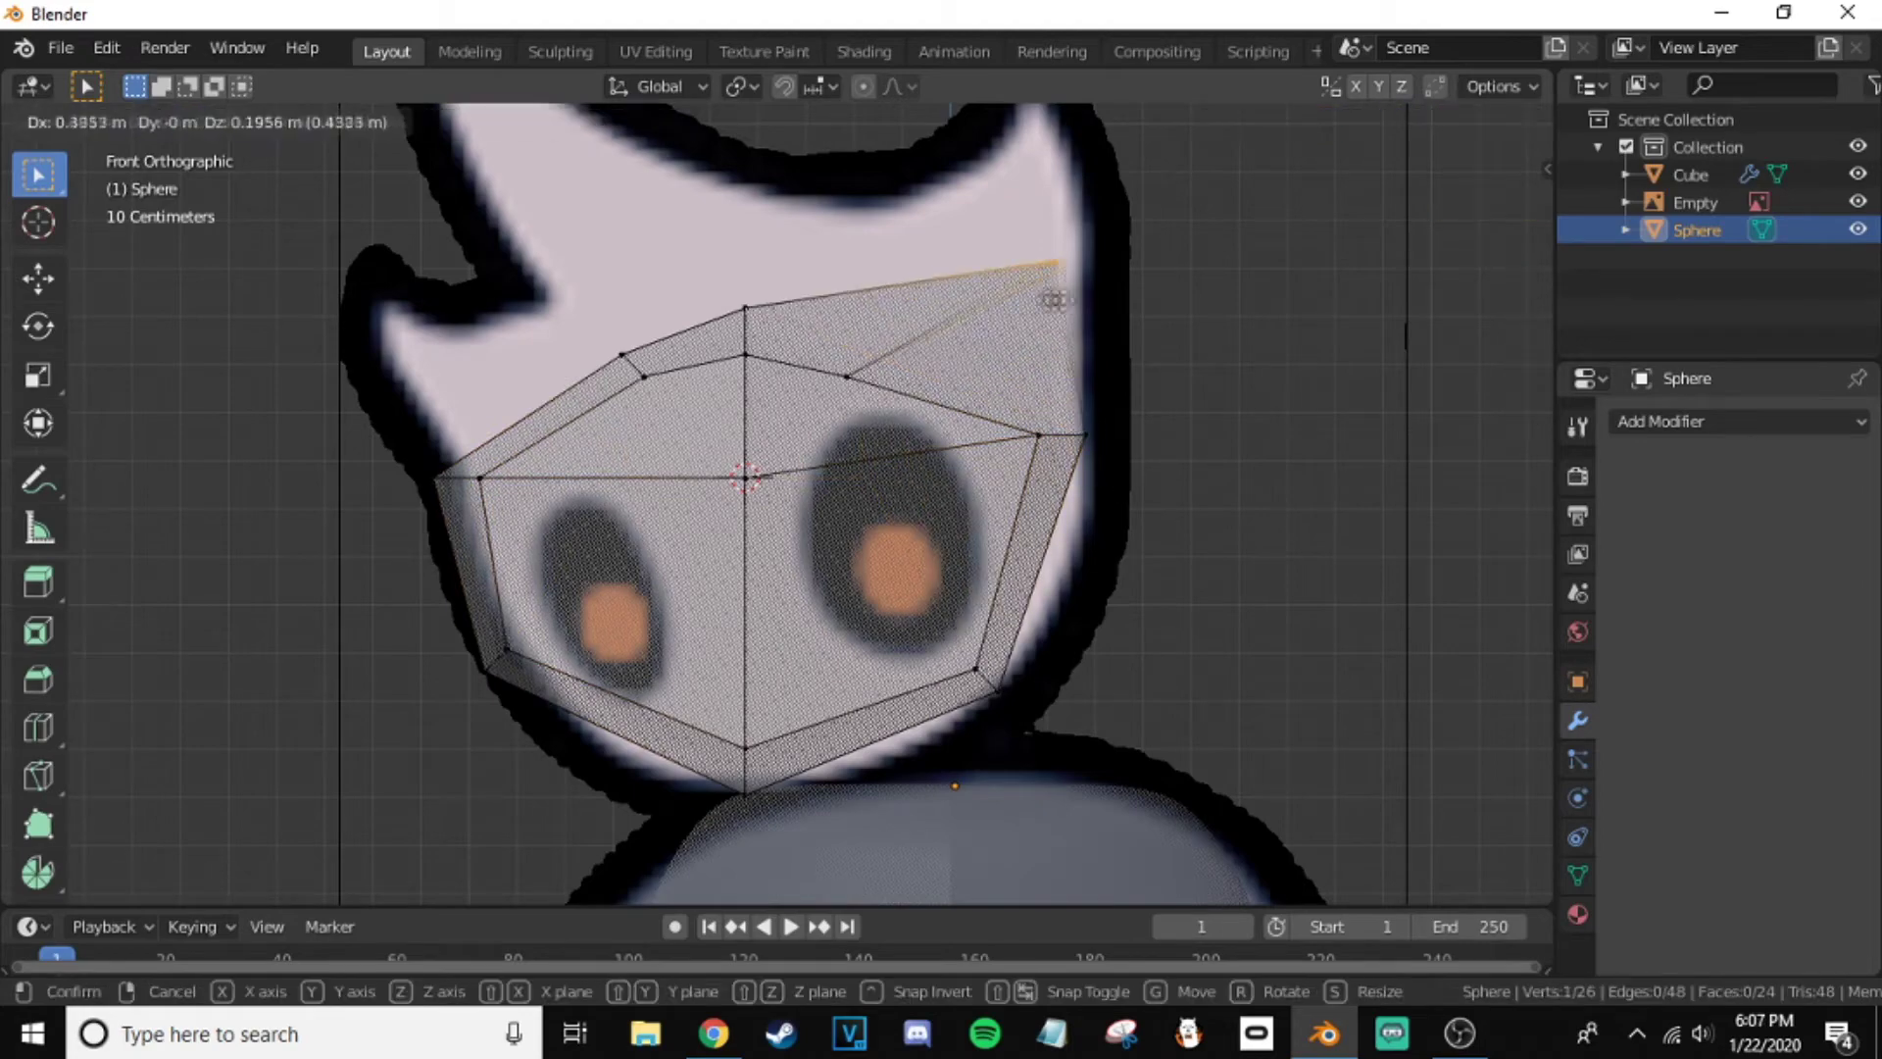
drag(600, 328, 667, 392)
key(g)
drag(693, 240, 774, 333)
shift+middle_drag(775, 333, 777, 441)
key(g)
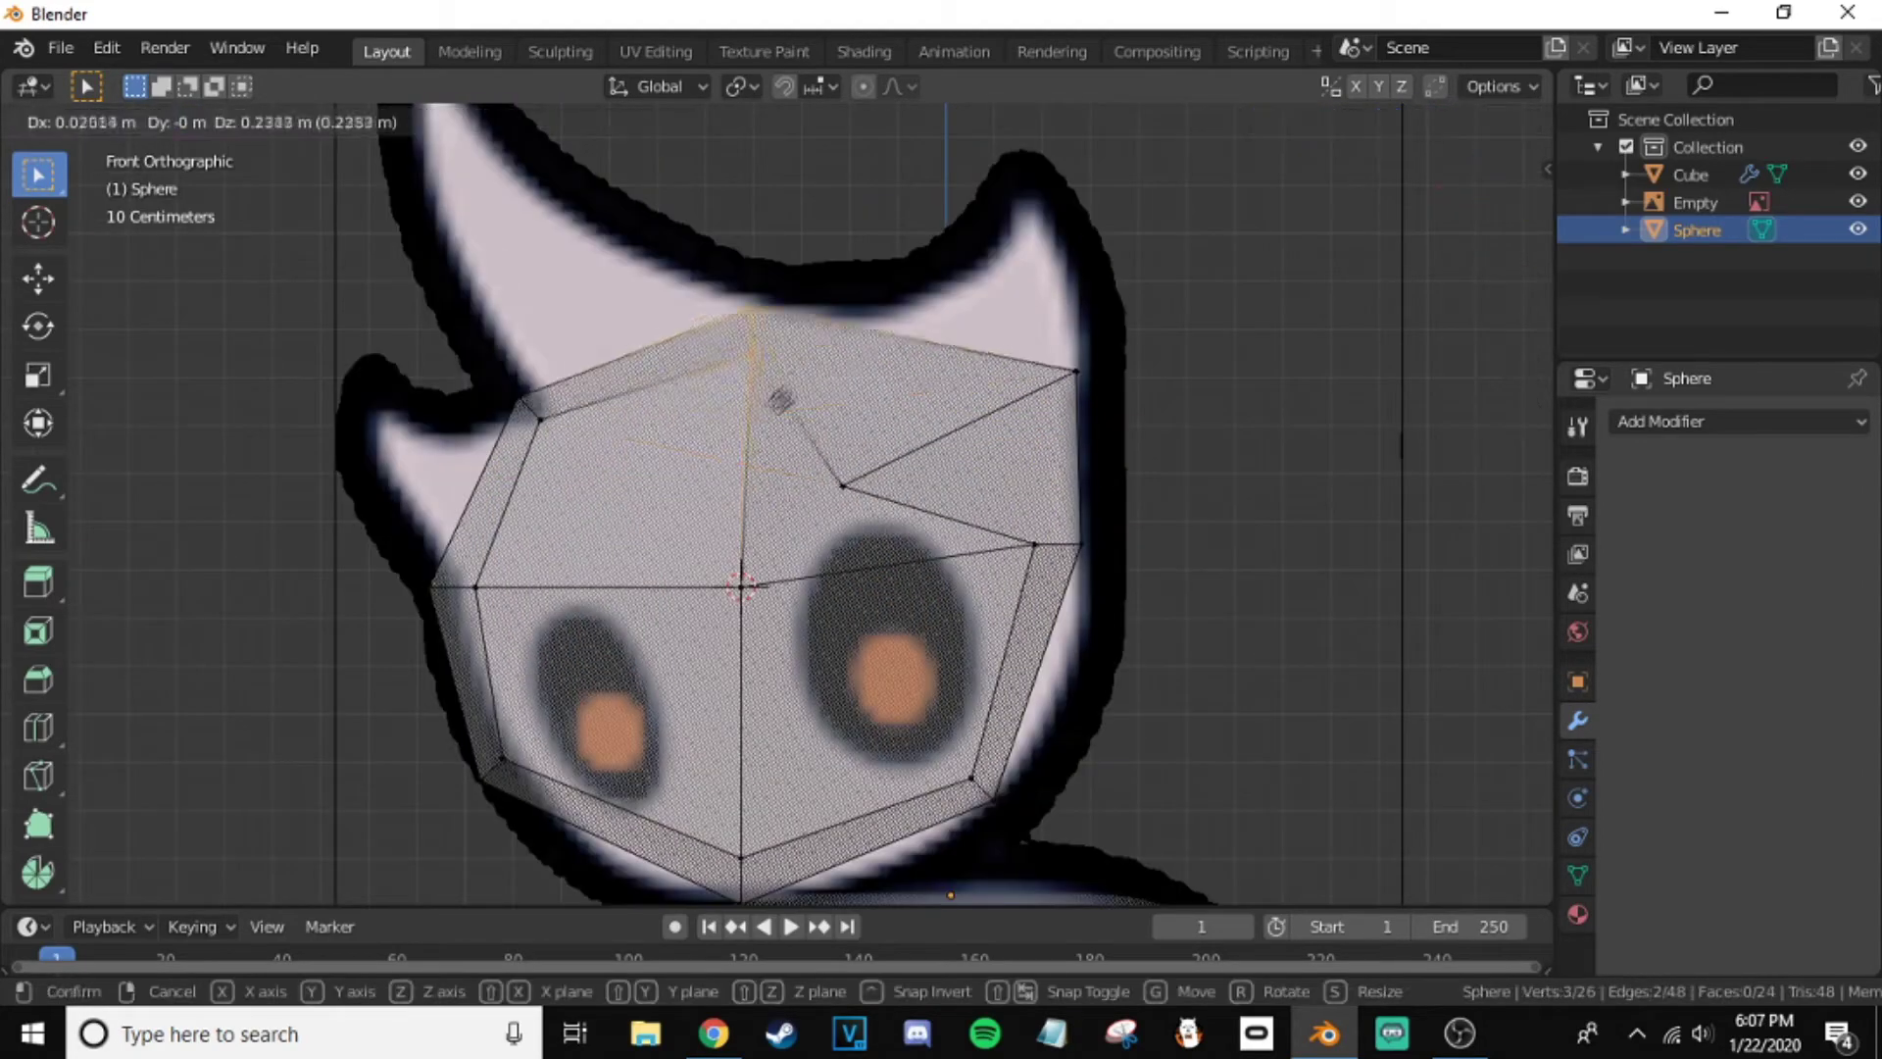
click(1045, 425)
shift+middle_drag(845, 539, 901, 311)
key(r)
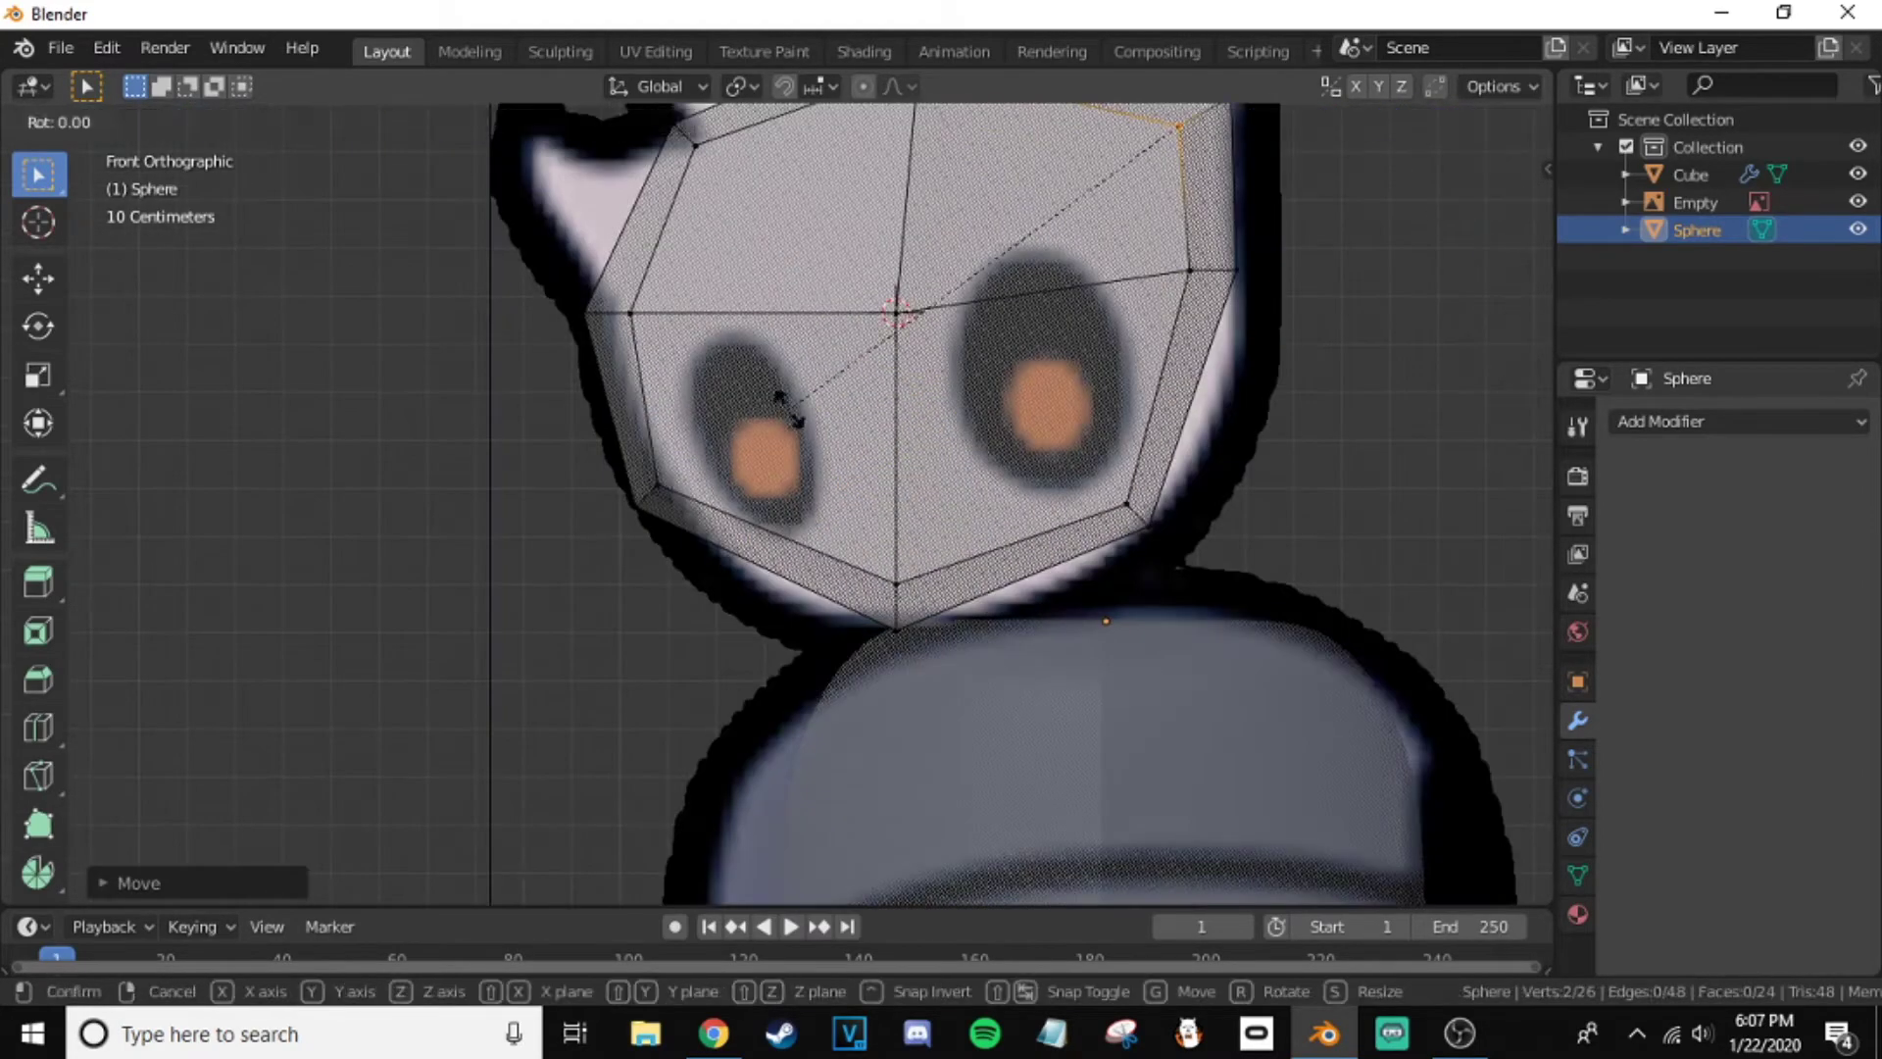
shift+middle_drag(1019, 534, 924, 554)
- Add a vertical loop cut through the right eye and a horizontal loop across the eyes
key(ctrl+r)
click(931, 370)
key(g)
click(912, 549)
scroll(892, 469, up, 2)
key(ctrl+r)
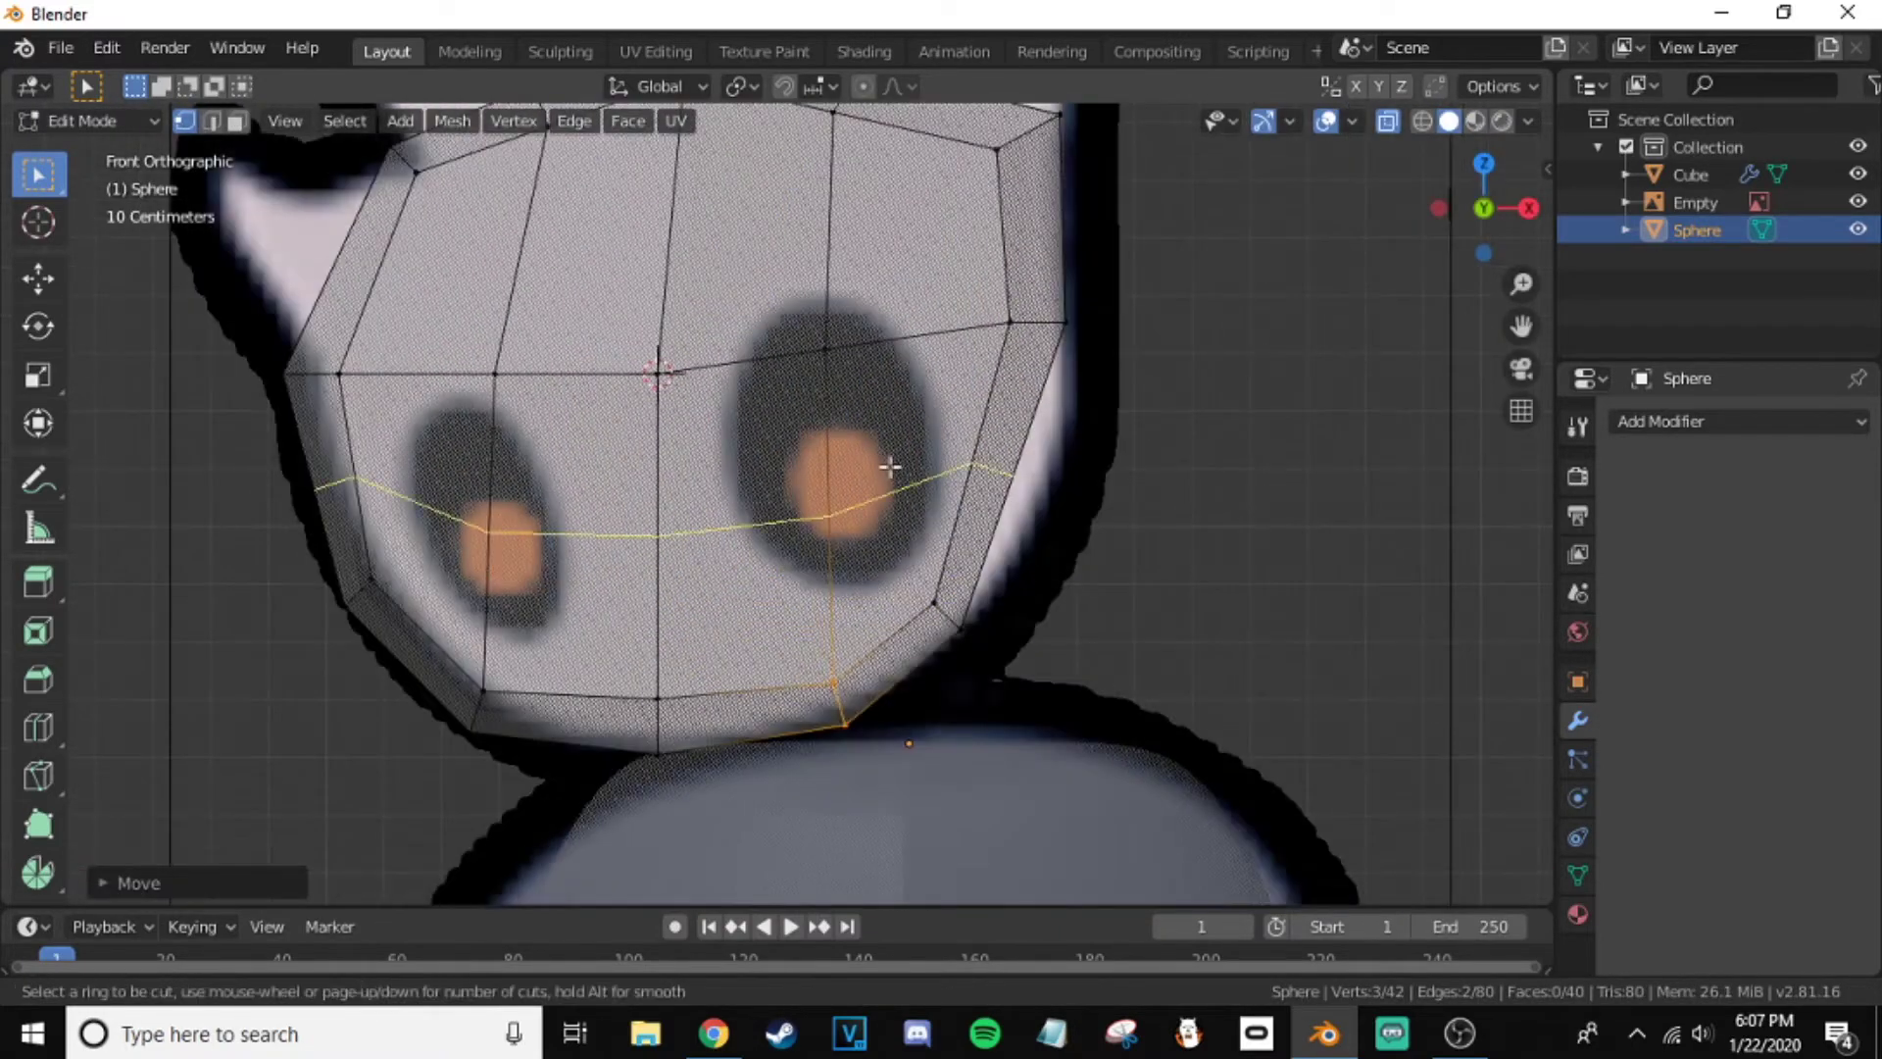
key(Escape)
scroll(1112, 516, down, 3)
mouse_move(1111, 517)
middle_down()
mouse_move(557, 484)
mouse_move(824, 547)
middle_up()
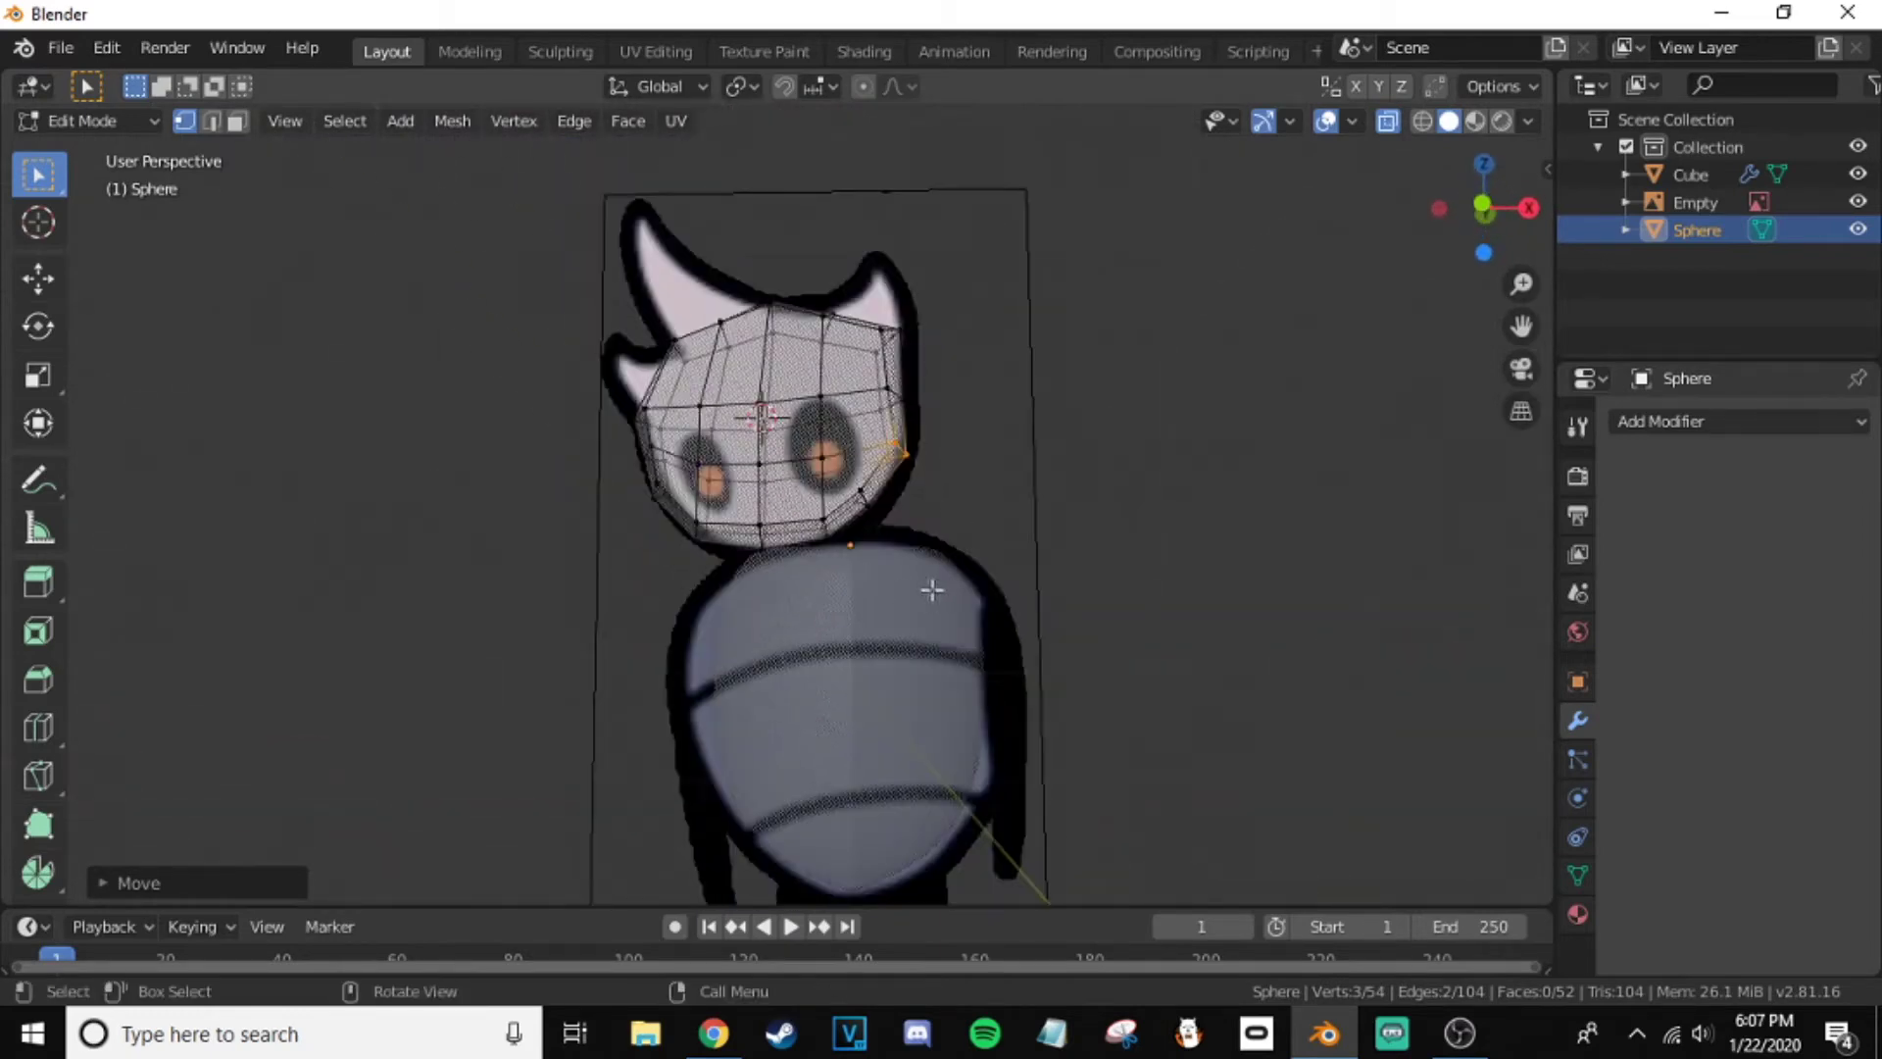
- Leave head editing, select the body, and apply its Mirror modifier
key(Tab)
alt+click(935, 592)
click(900, 769)
click(1673, 504)
click(1859, 464)
right_click(920, 600)
middle_drag(920, 601, 742, 573)
- Edit the body mesh in front orthographic view with X-ray display turned on
key(Tab)
key(KP_1)
scroll(765, 549, up, 3)
key(F3)
text(xray)
key(Return)
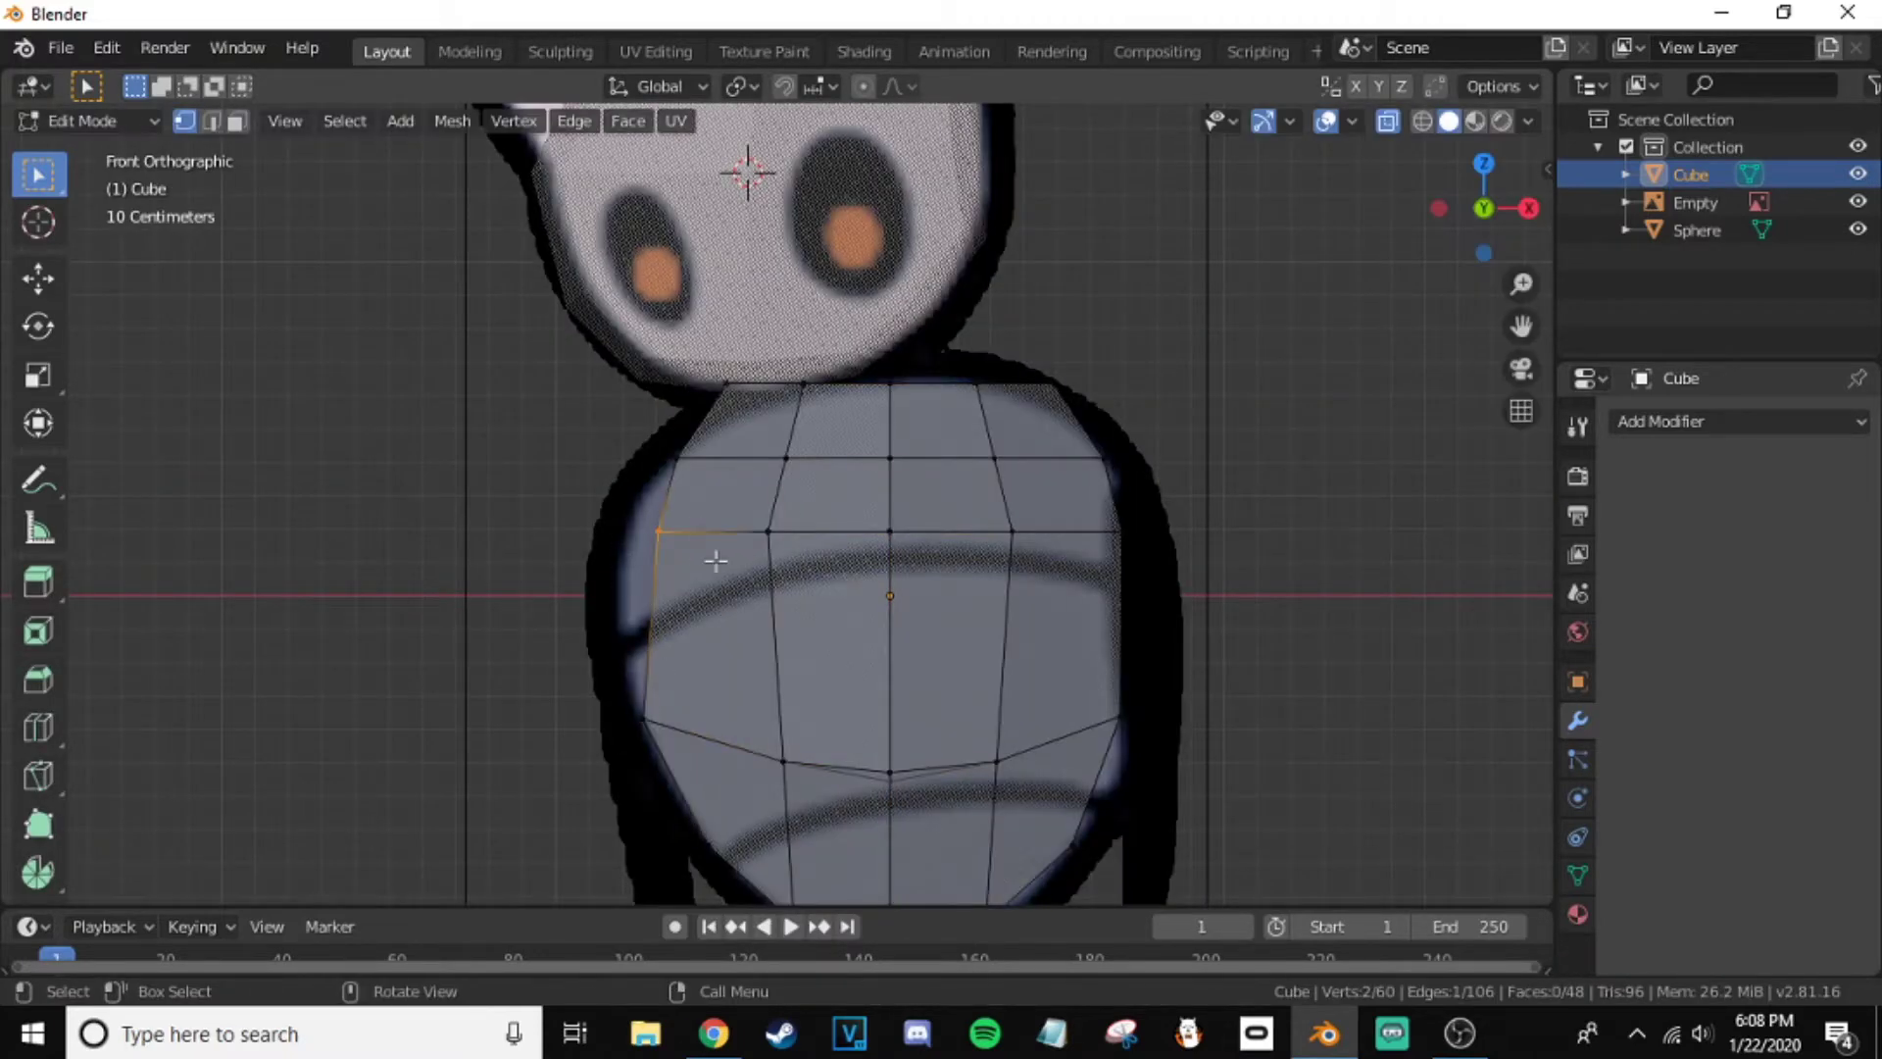
- Move the body's lower-right edge and right-shoulder vertices onto the reference torso outline
click(692, 478)
scroll(692, 478, down, 3)
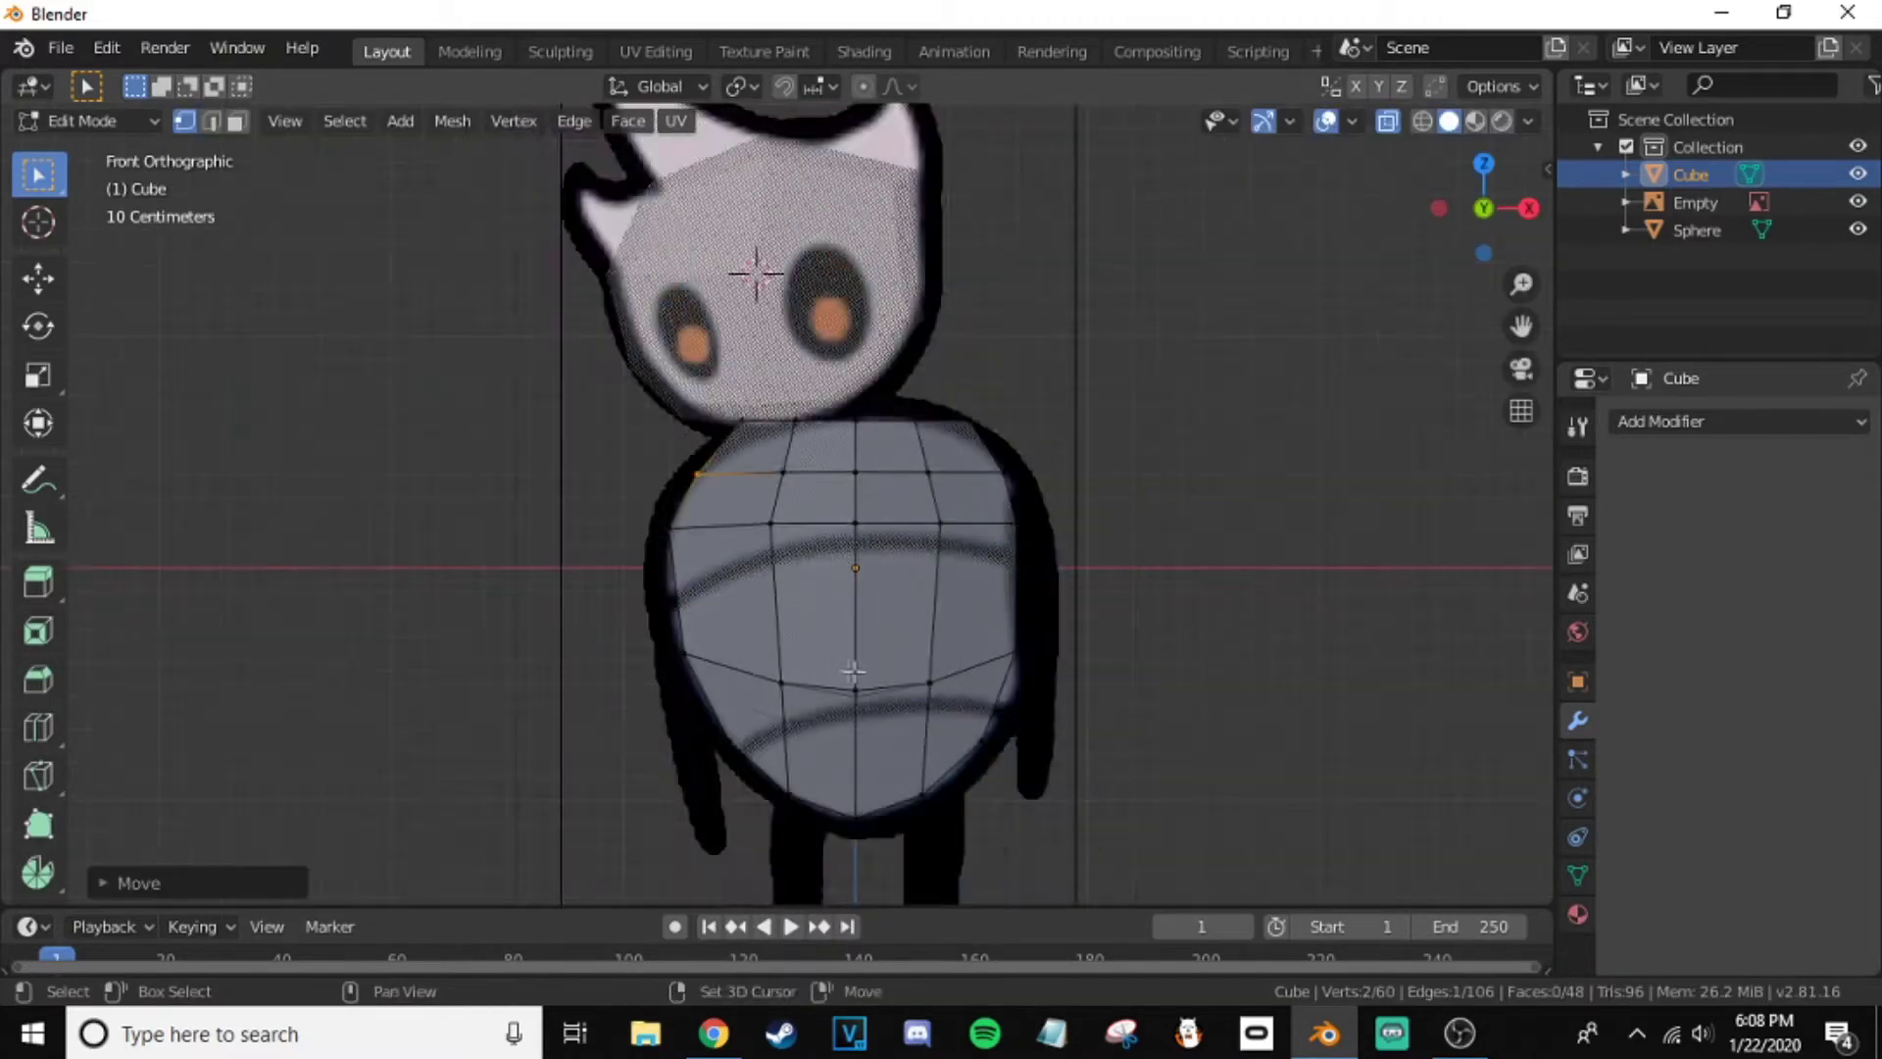
scroll(832, 718, up, 4)
click(832, 718)
scroll(932, 675, up, 2)
key(b)
drag(775, 394, 929, 508)
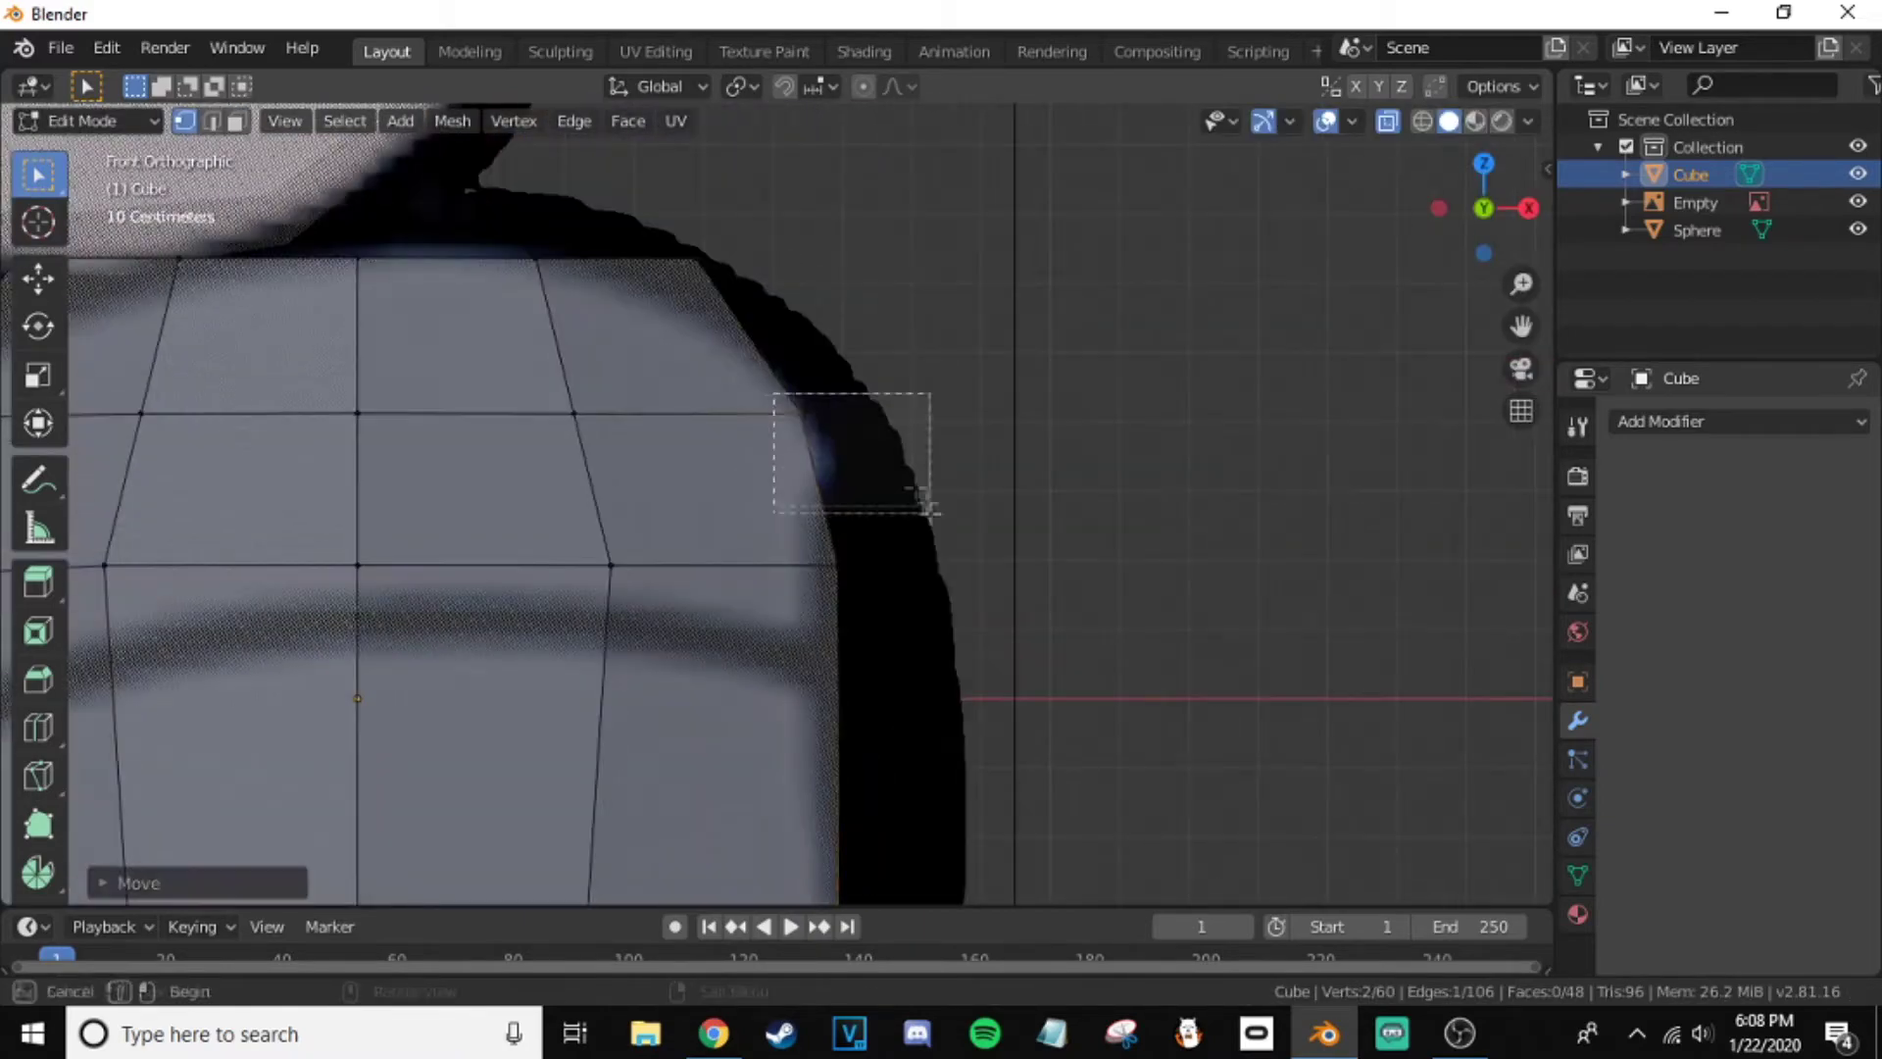
scroll(873, 457, down, 2)
scroll(886, 429, up, 2)
- Move the body's top-right and top-left edges onto the torso outline
click(886, 428)
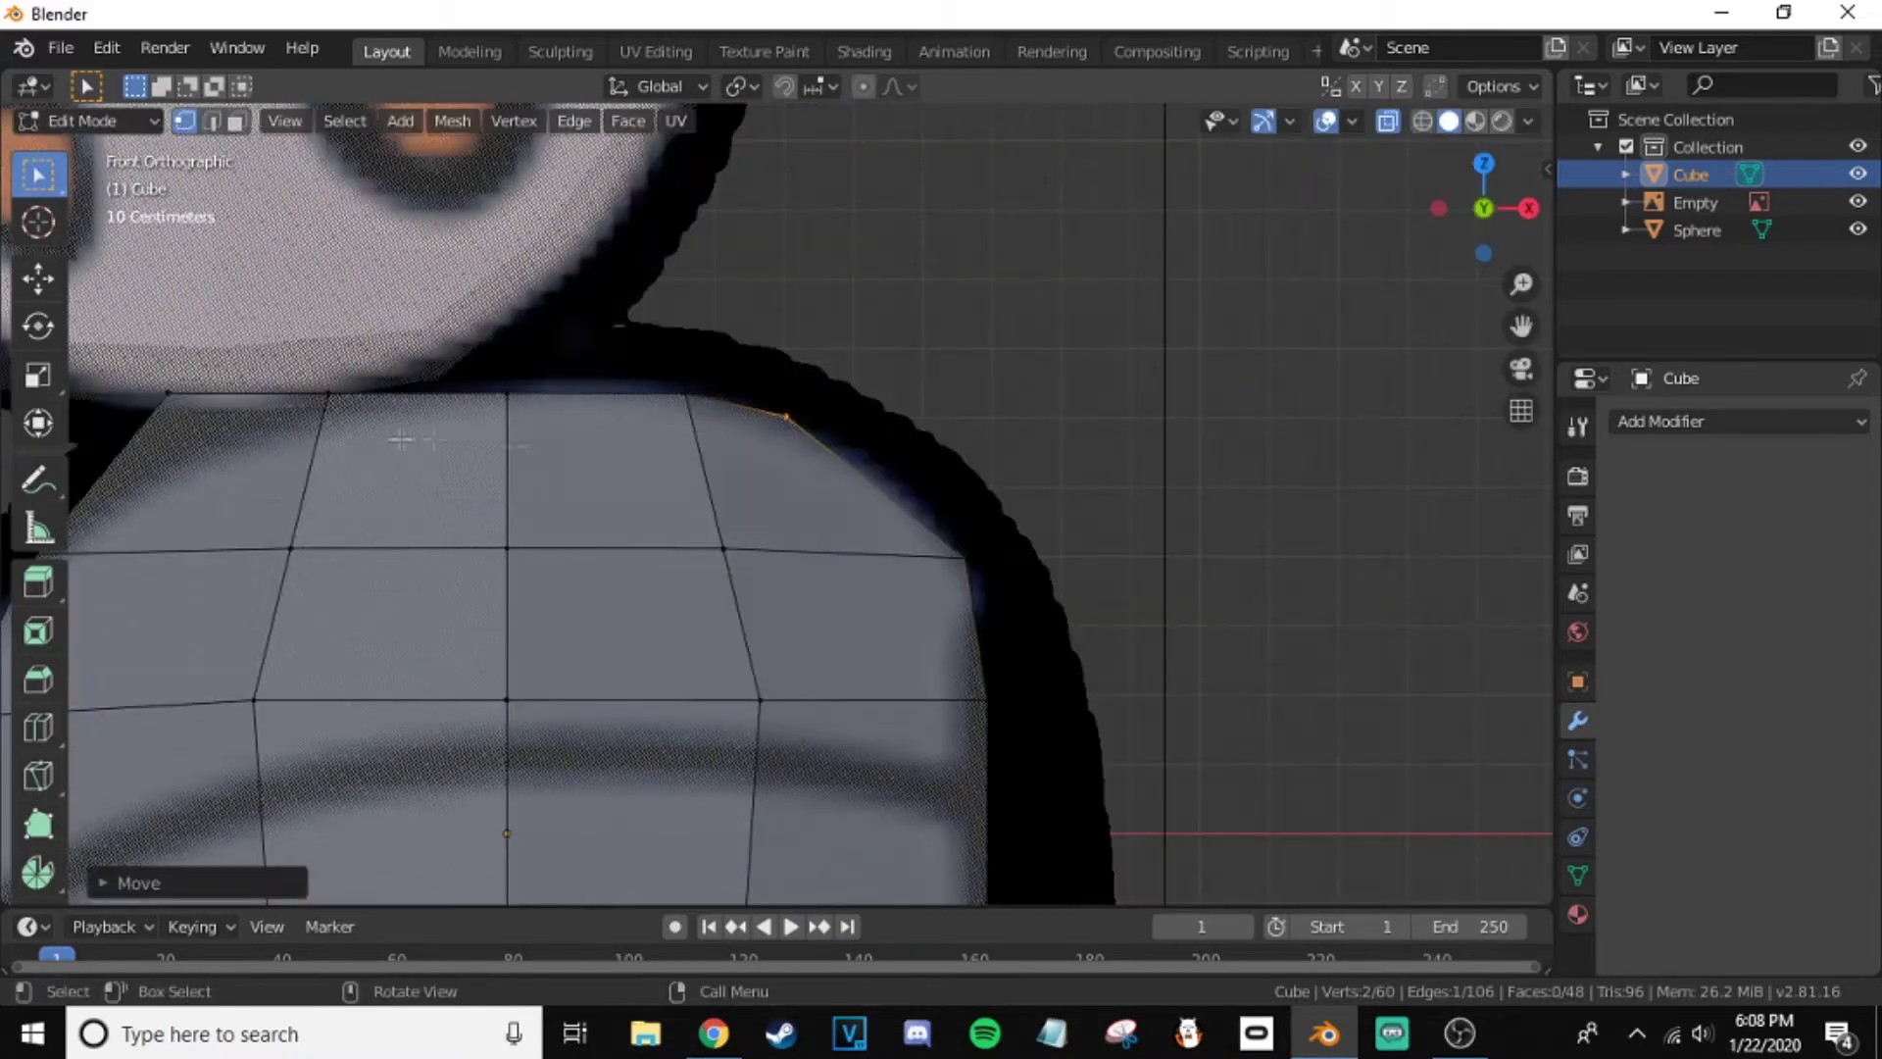
scroll(401, 439, down, 2)
scroll(504, 492, up, 2)
click(504, 492)
key(g)
scroll(864, 503, down, 2)
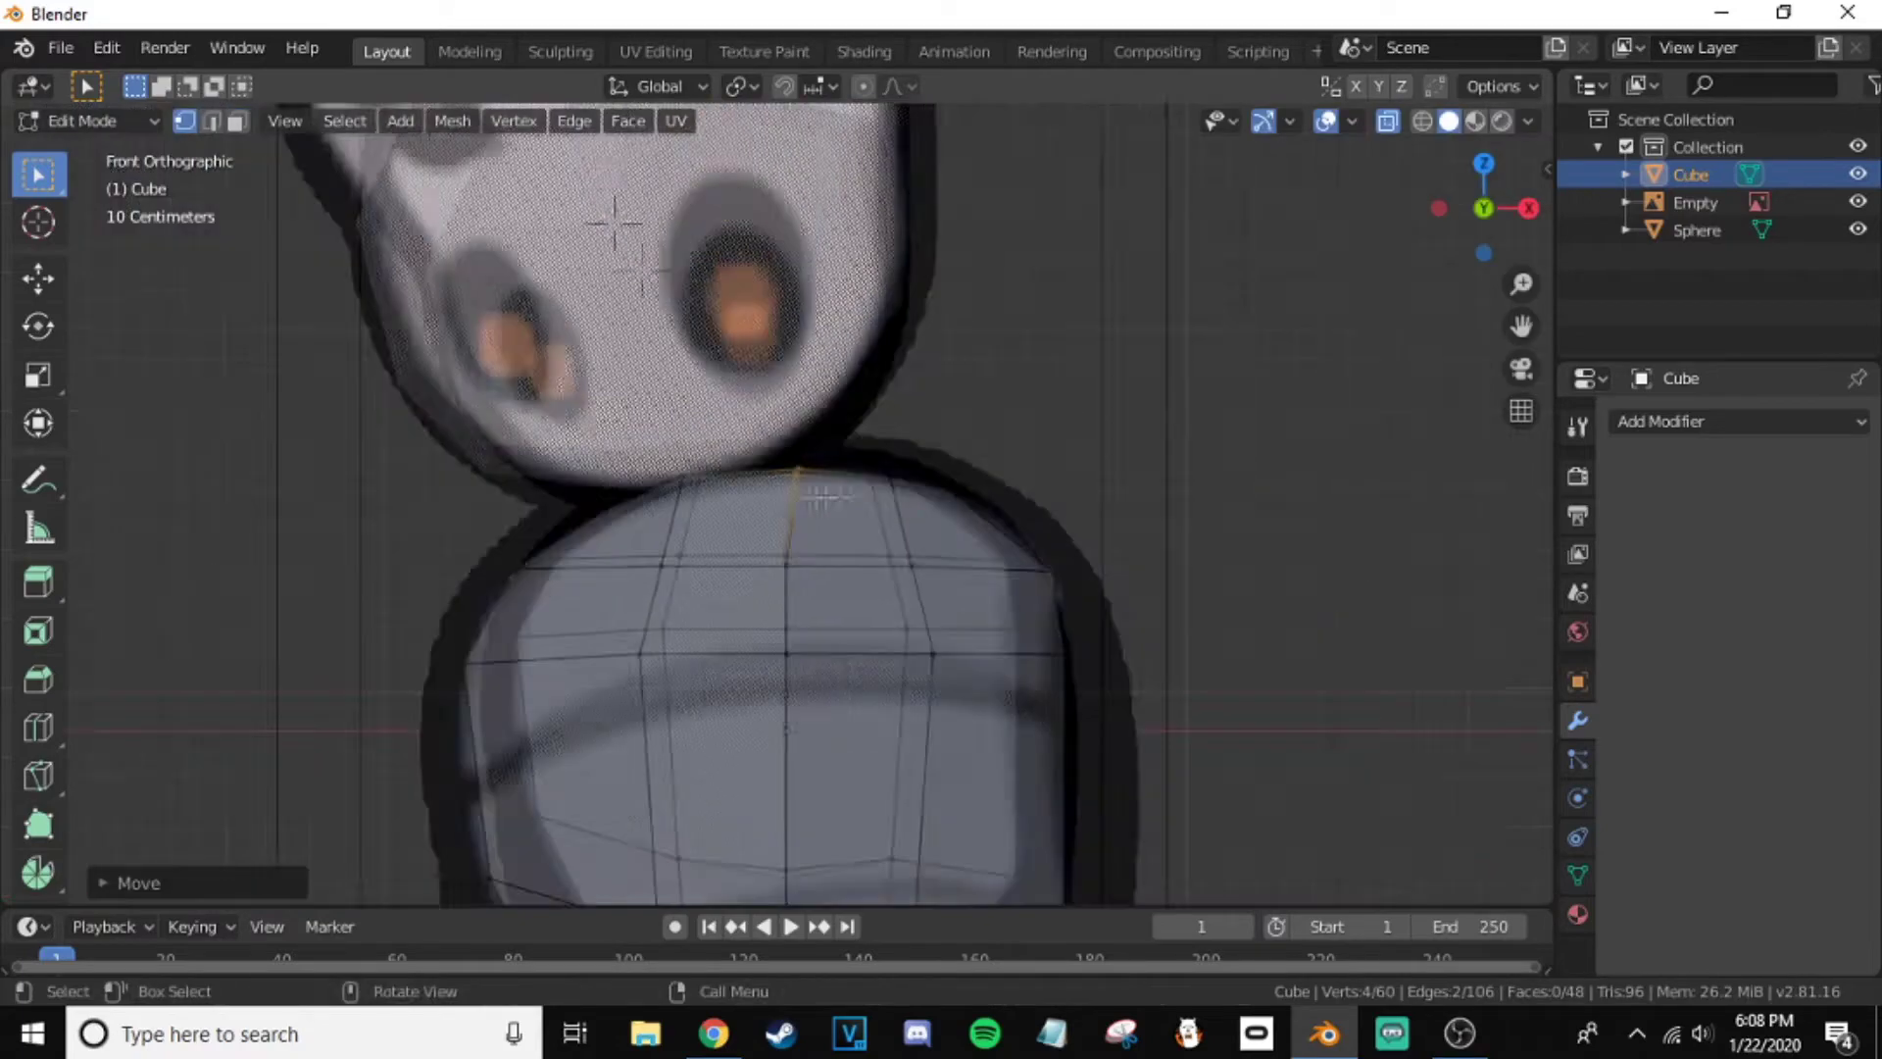
- Add an edge loop across the body and slide it into place
key(ctrl+r)
drag(526, 534, 665, 585)
key(g)
click(664, 585)
scroll(665, 585, down, 2)
mouse_move(665, 586)
middle_down()
mouse_move(679, 595)
mouse_move(684, 452)
mouse_move(639, 255)
middle_up()
- Move the top vertices in depth and scale the top faces along Y into a narrower neck
shift+click(684, 452)
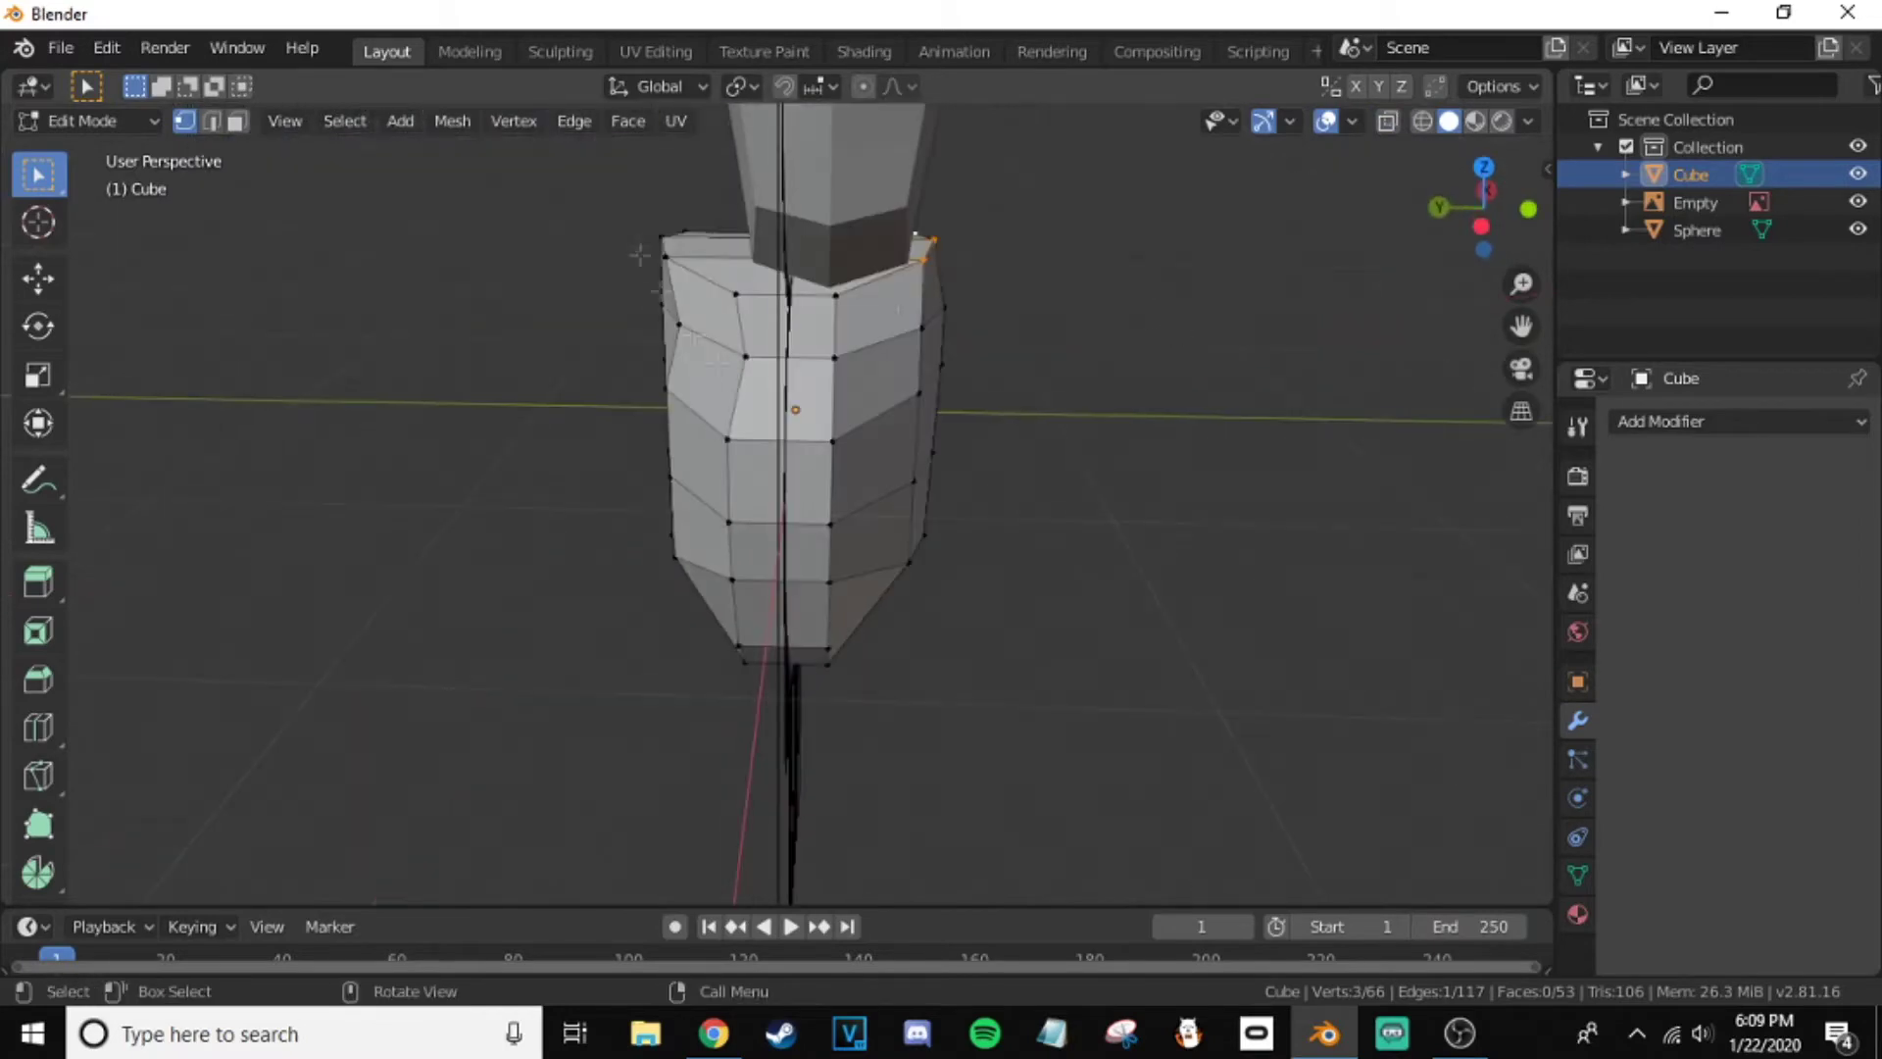
click(1069, 322)
middle_drag(1068, 322, 767, 333)
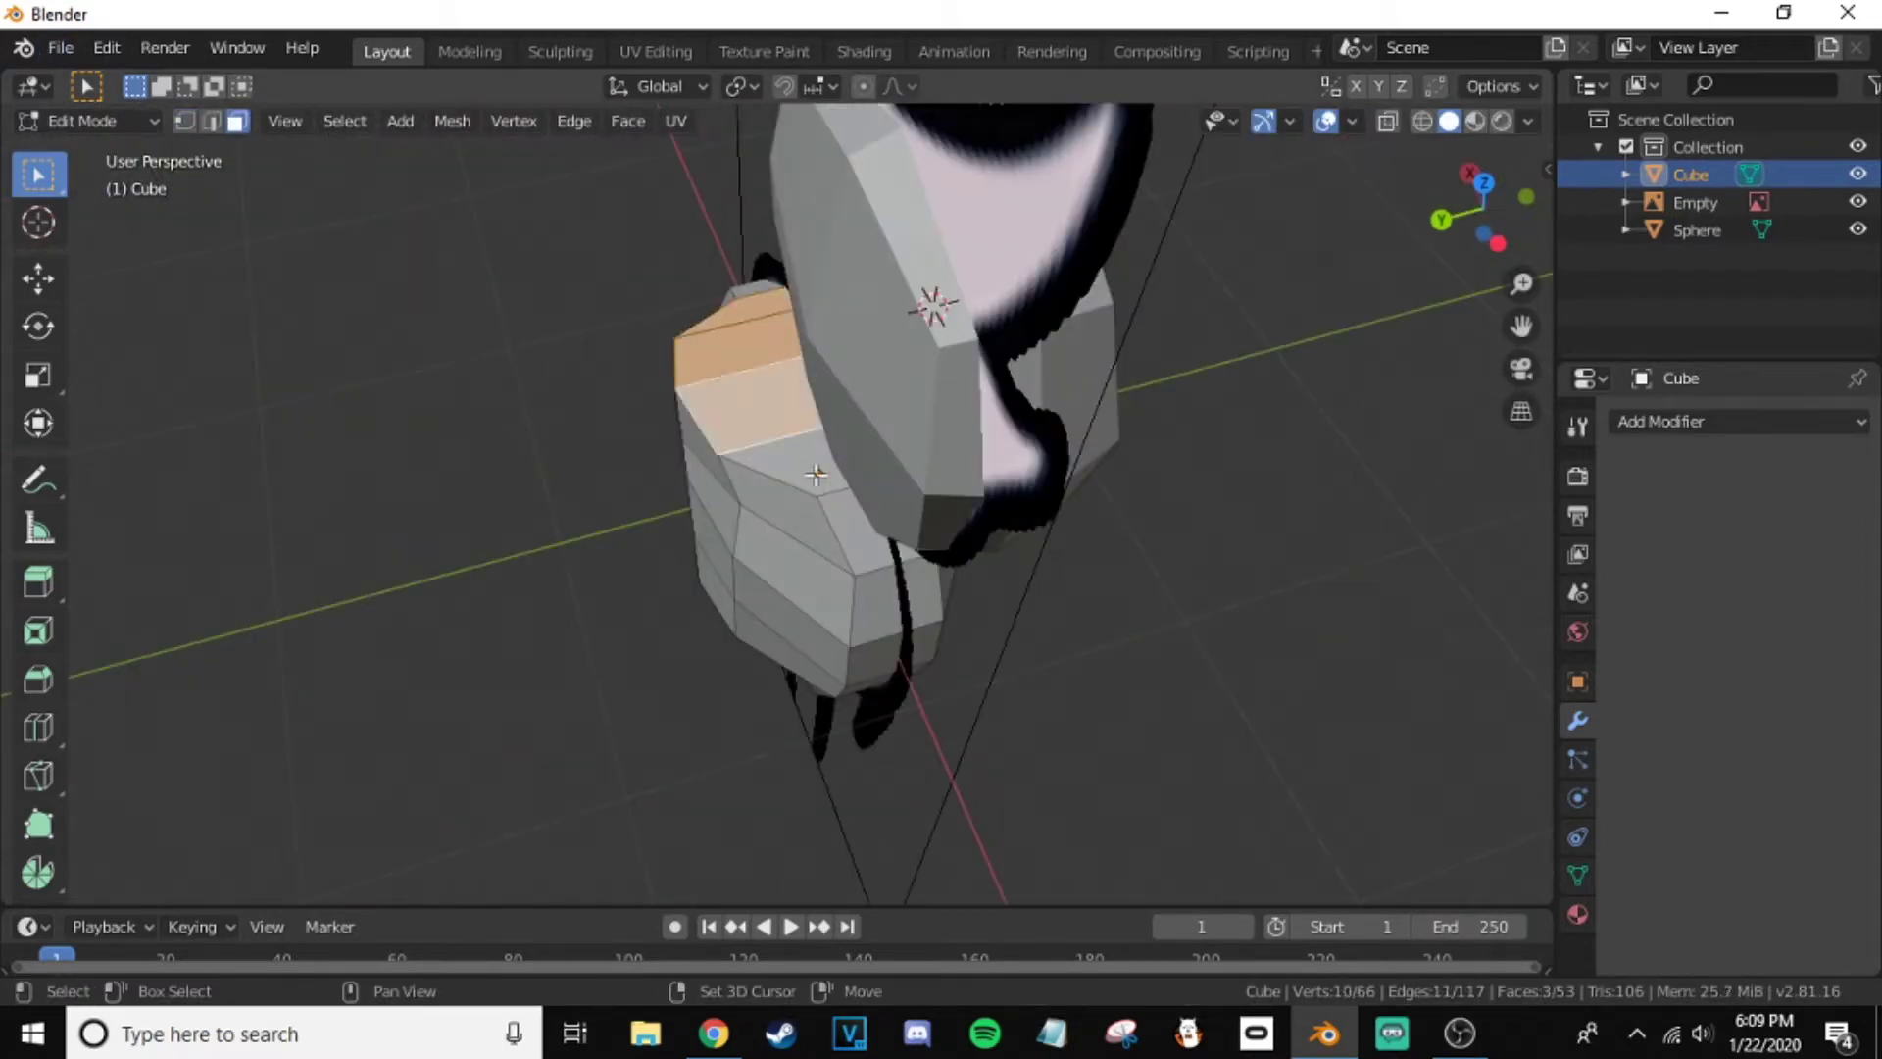
key(s)
key(y)
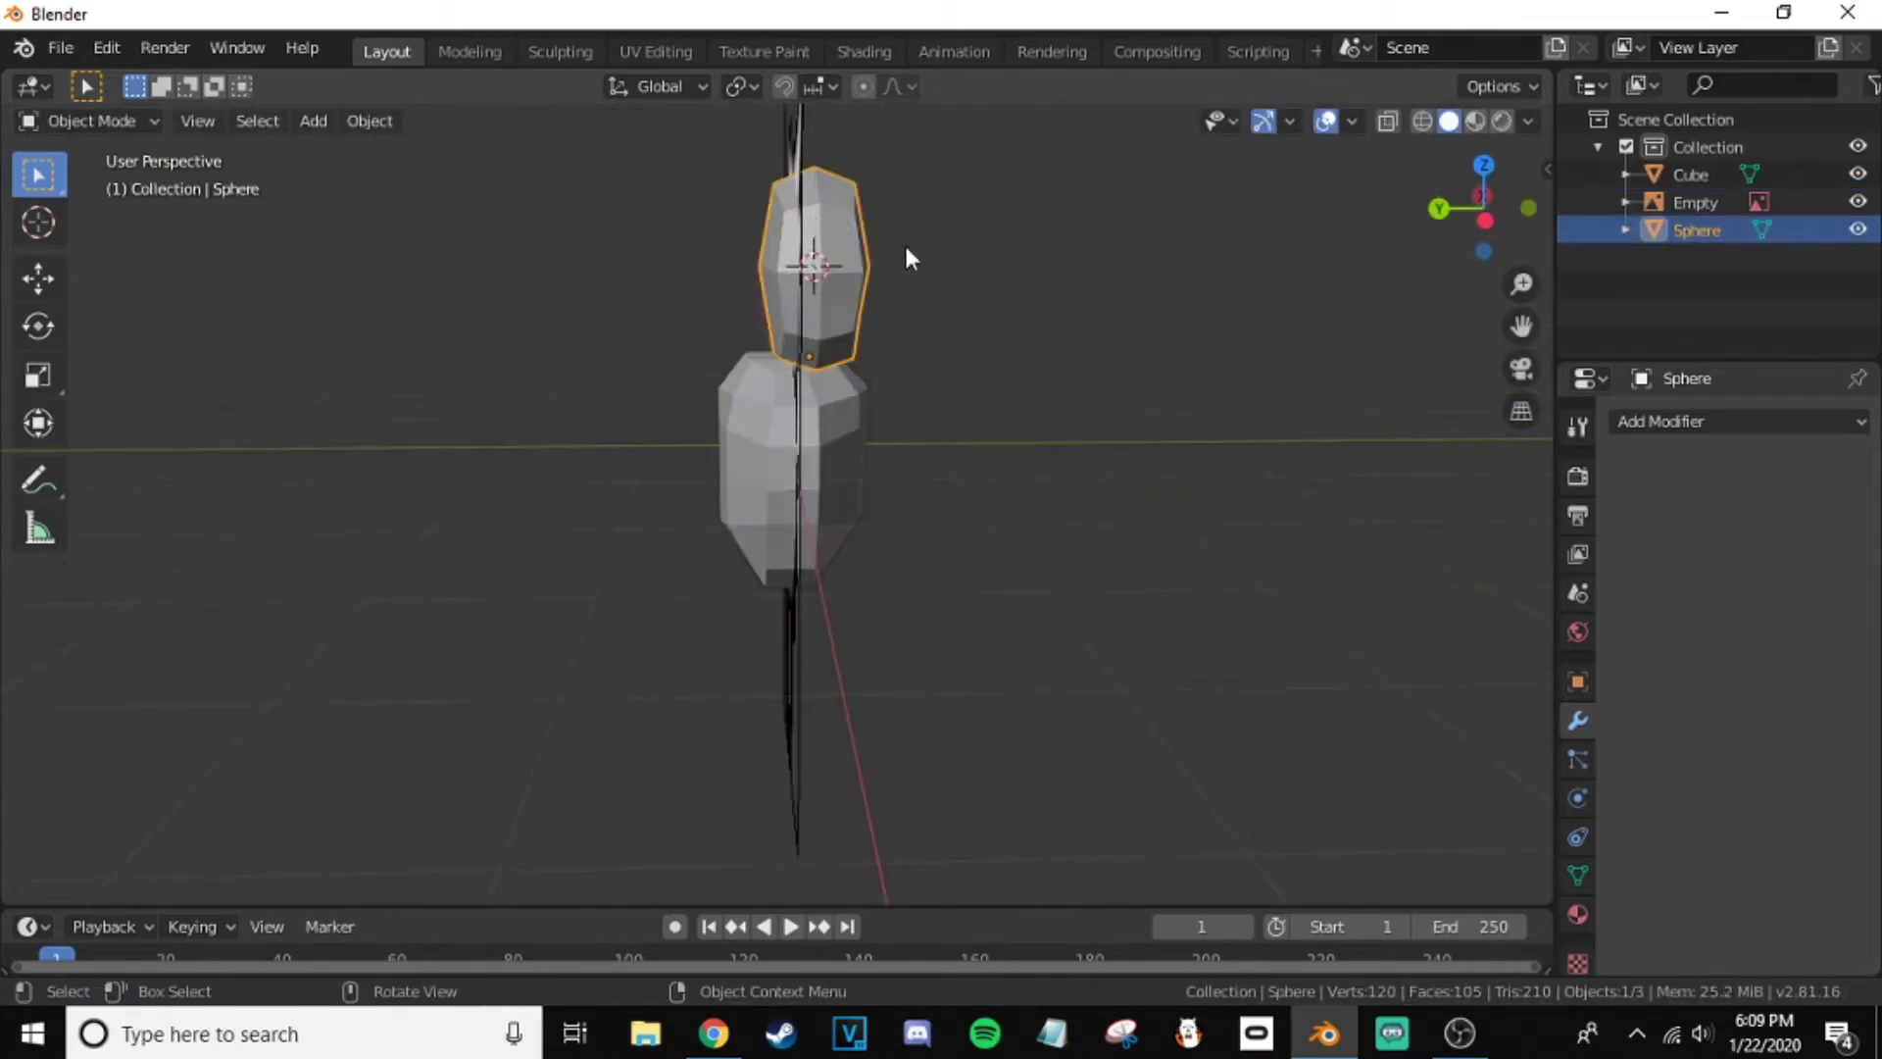
key(s)
key(y)
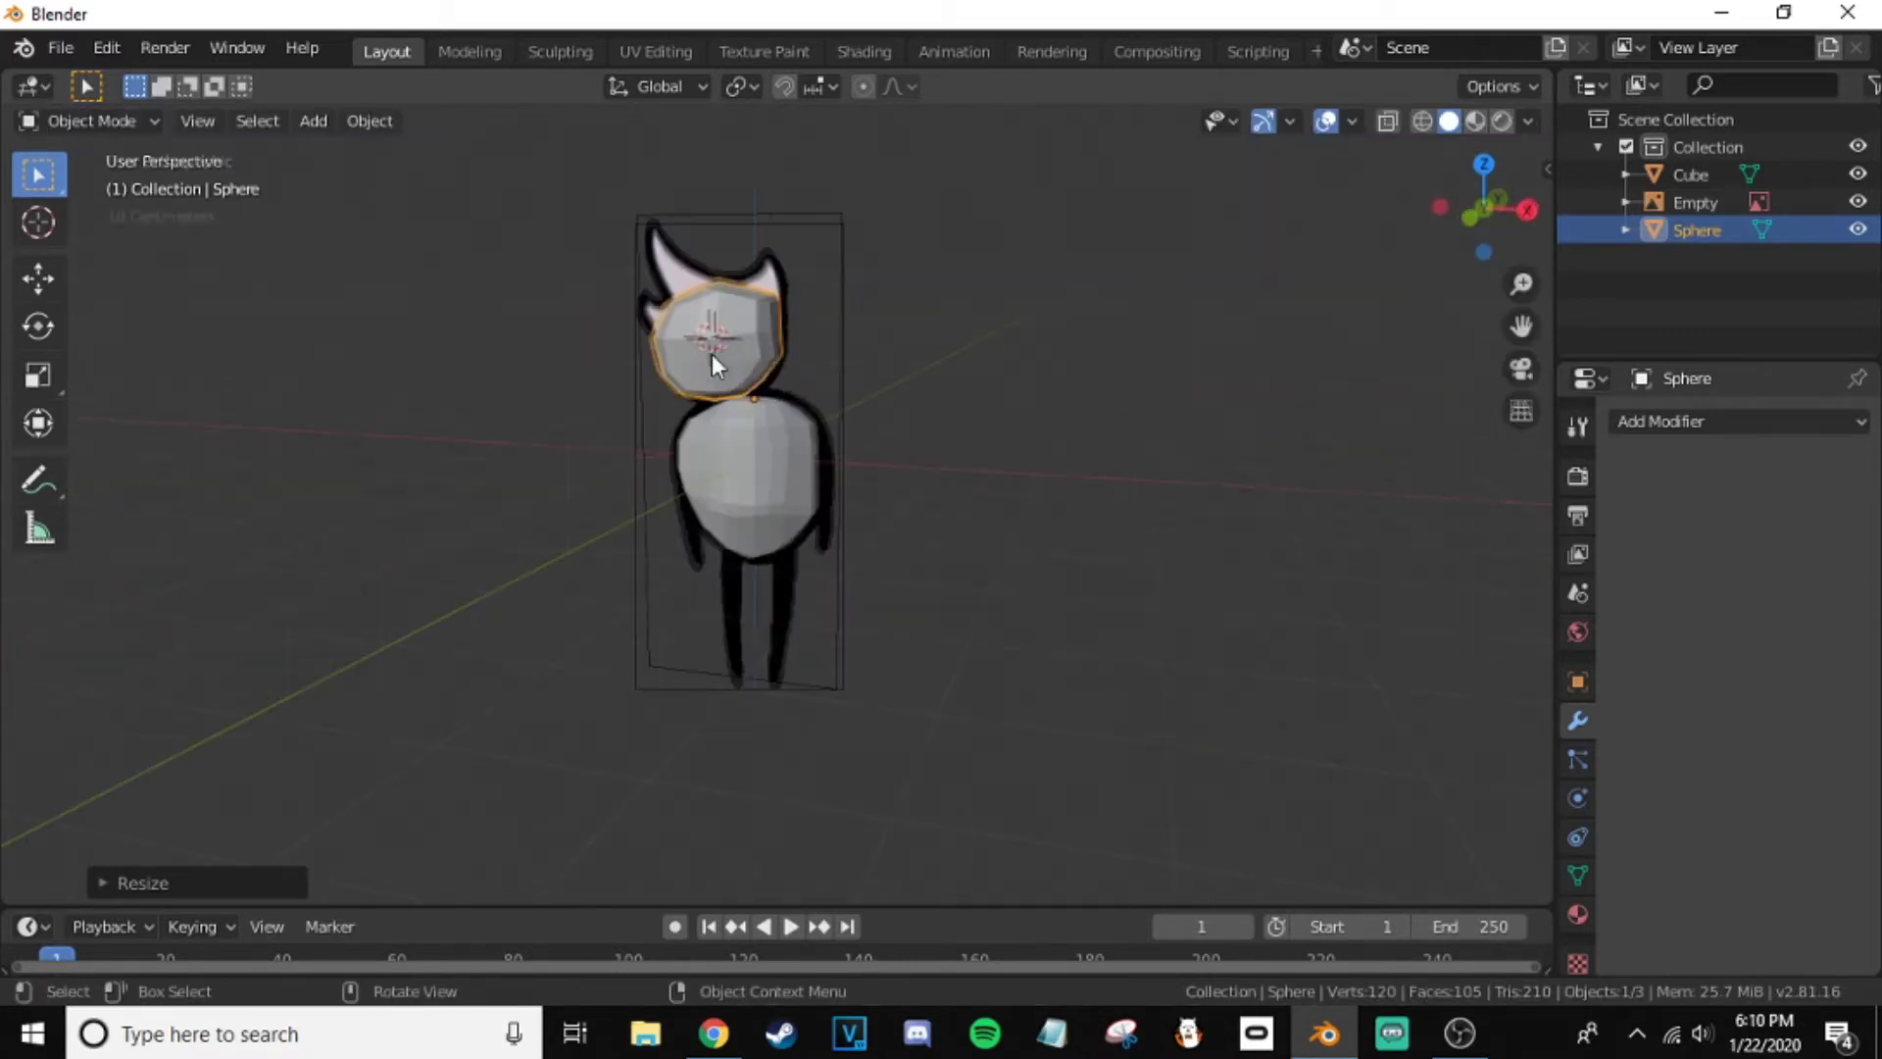
- Switch to front view and enter Edit Mode on the head mesh
key(KP_1)
scroll(765, 525, up, 3)
click(102, 123)
click(73, 176)
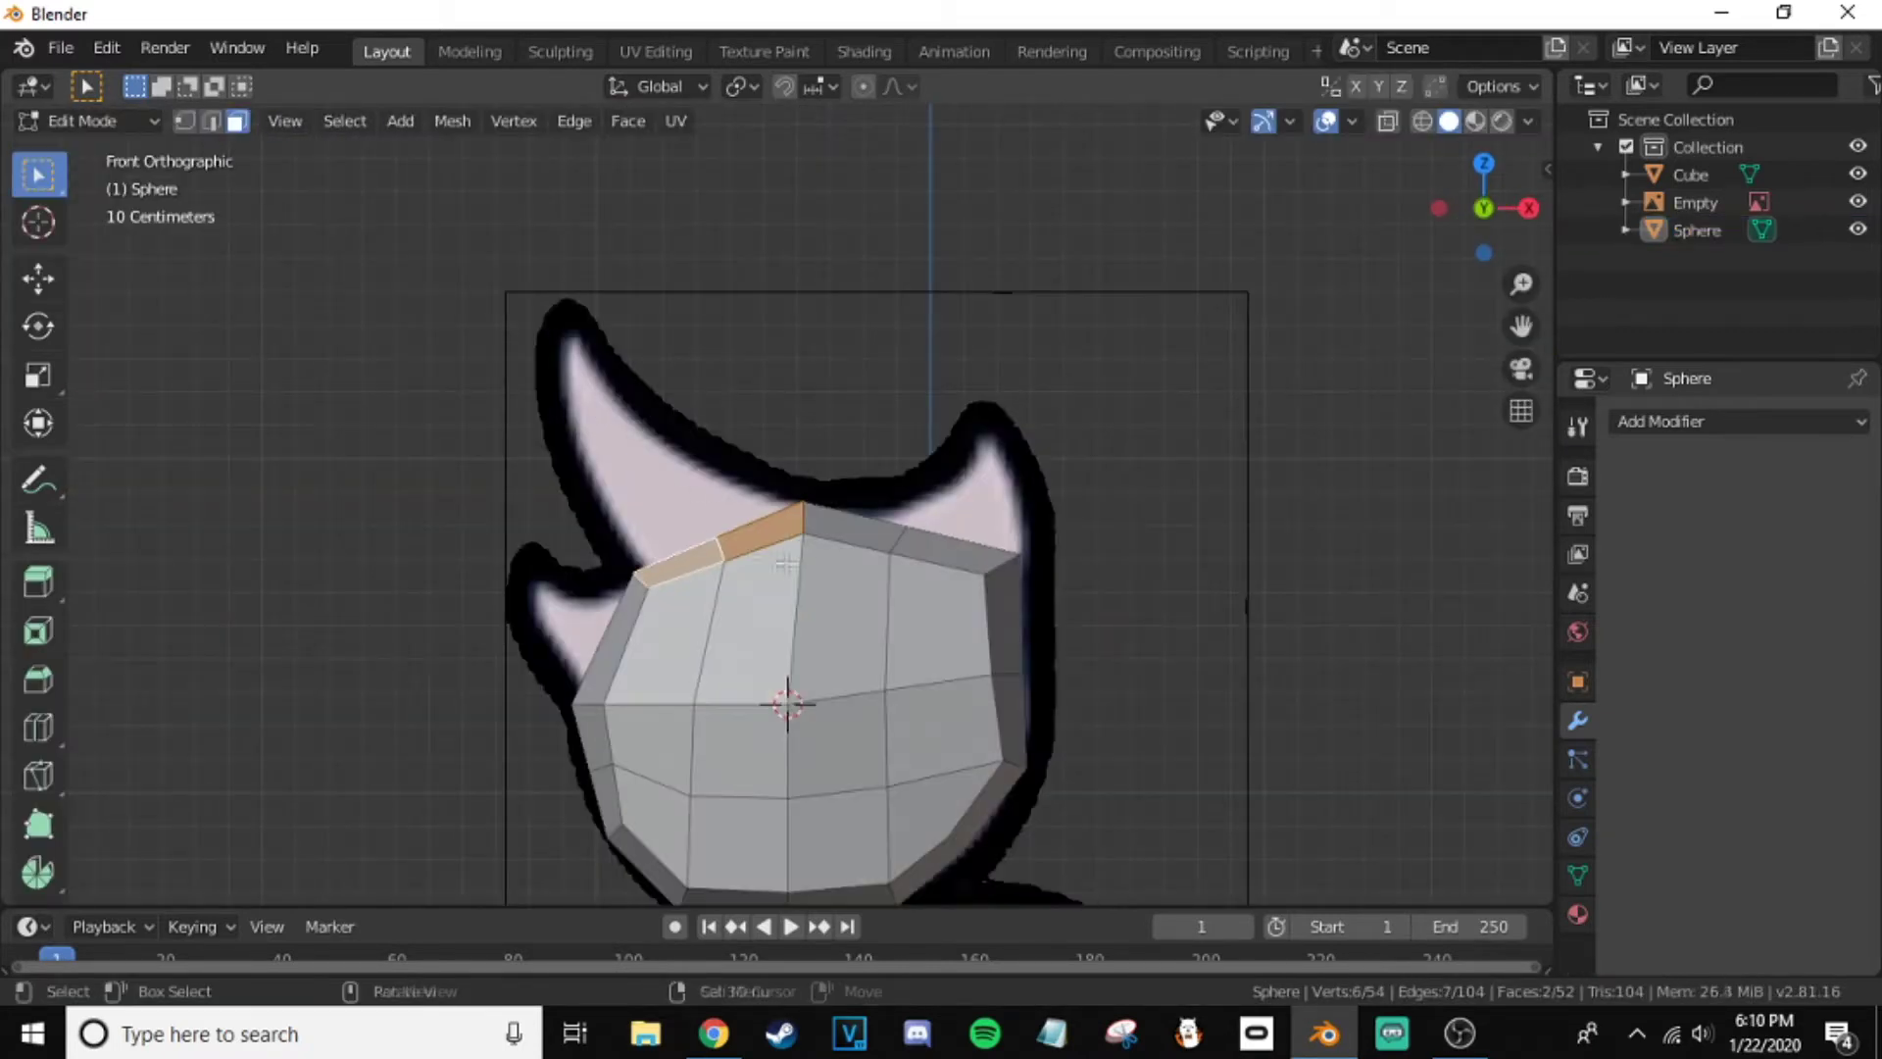
key(Return)
mouse_move(920, 469)
middle_down()
mouse_move(1071, 437)
mouse_move(785, 719)
mouse_move(1033, 467)
middle_up()
- Extrude the top face into a tall horn, moving and shrinking its tip toward the reference
key(e)
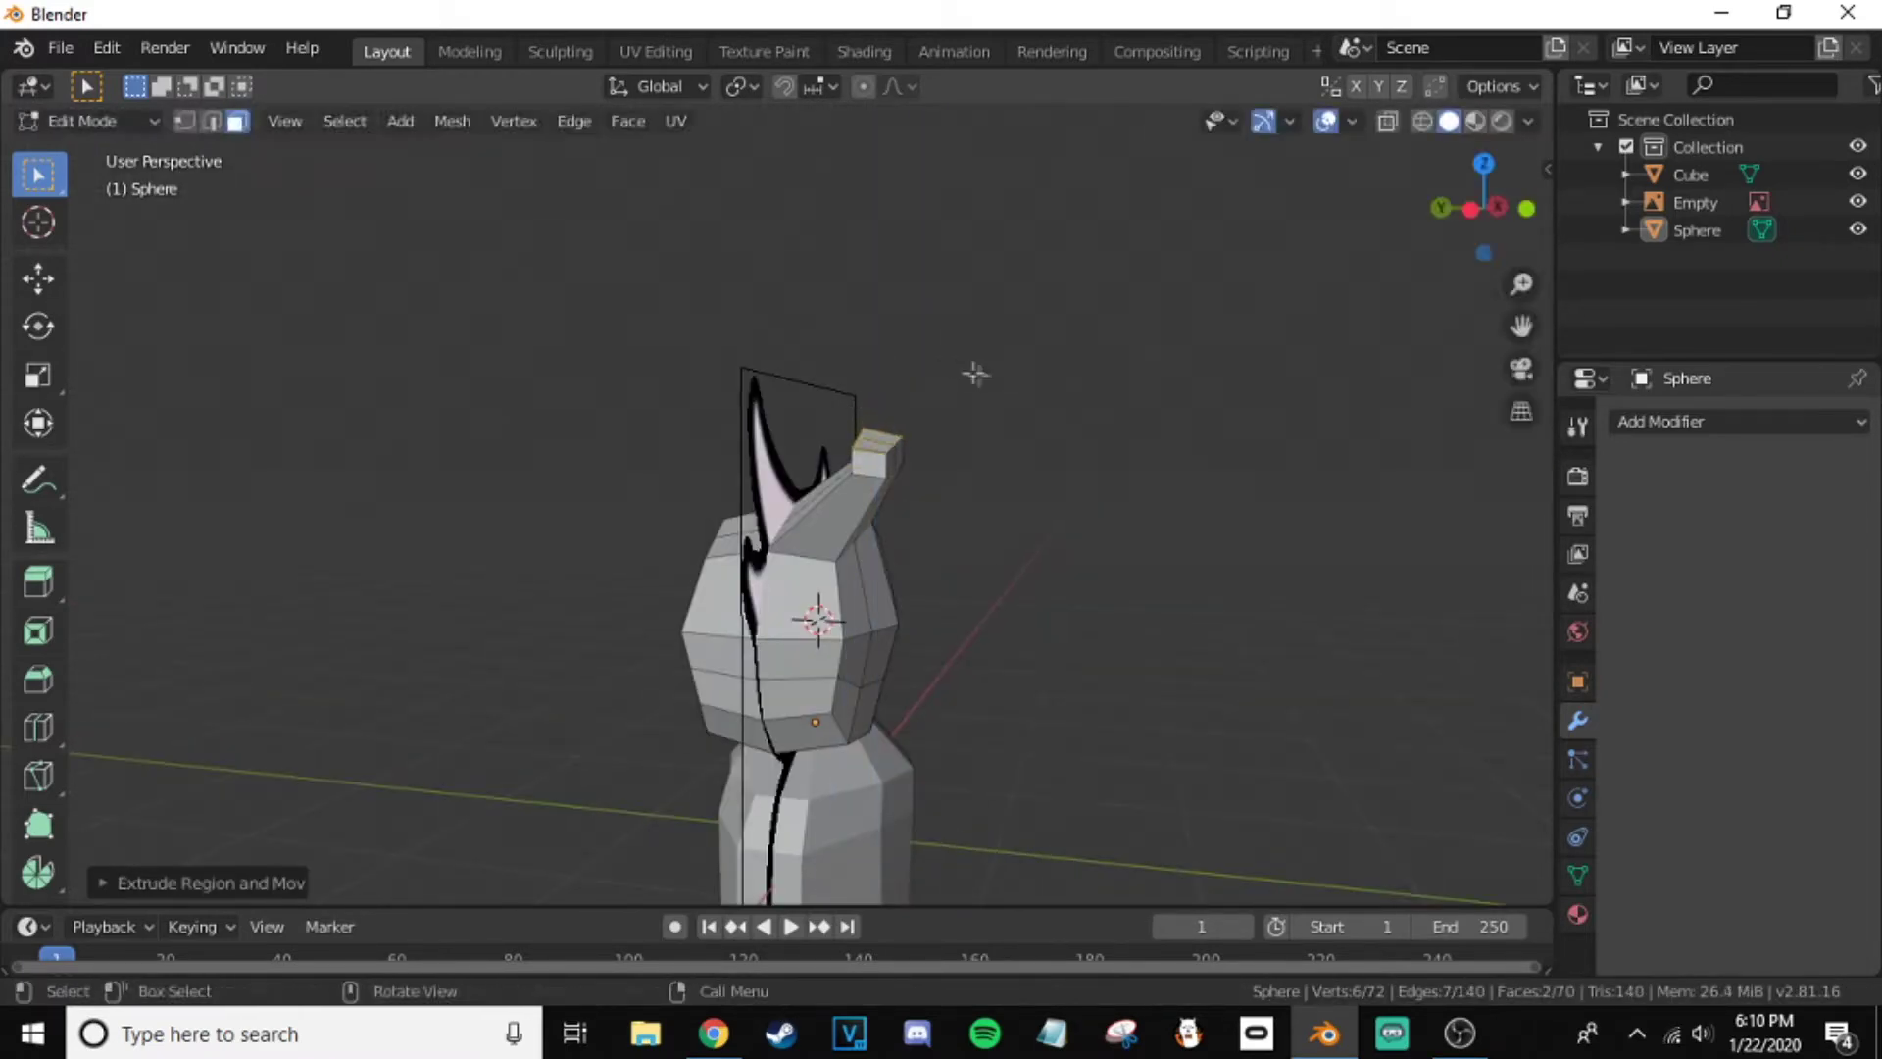
mouse_move(1040, 347)
middle_down()
mouse_move(727, 338)
mouse_move(814, 363)
middle_up()
key(g)
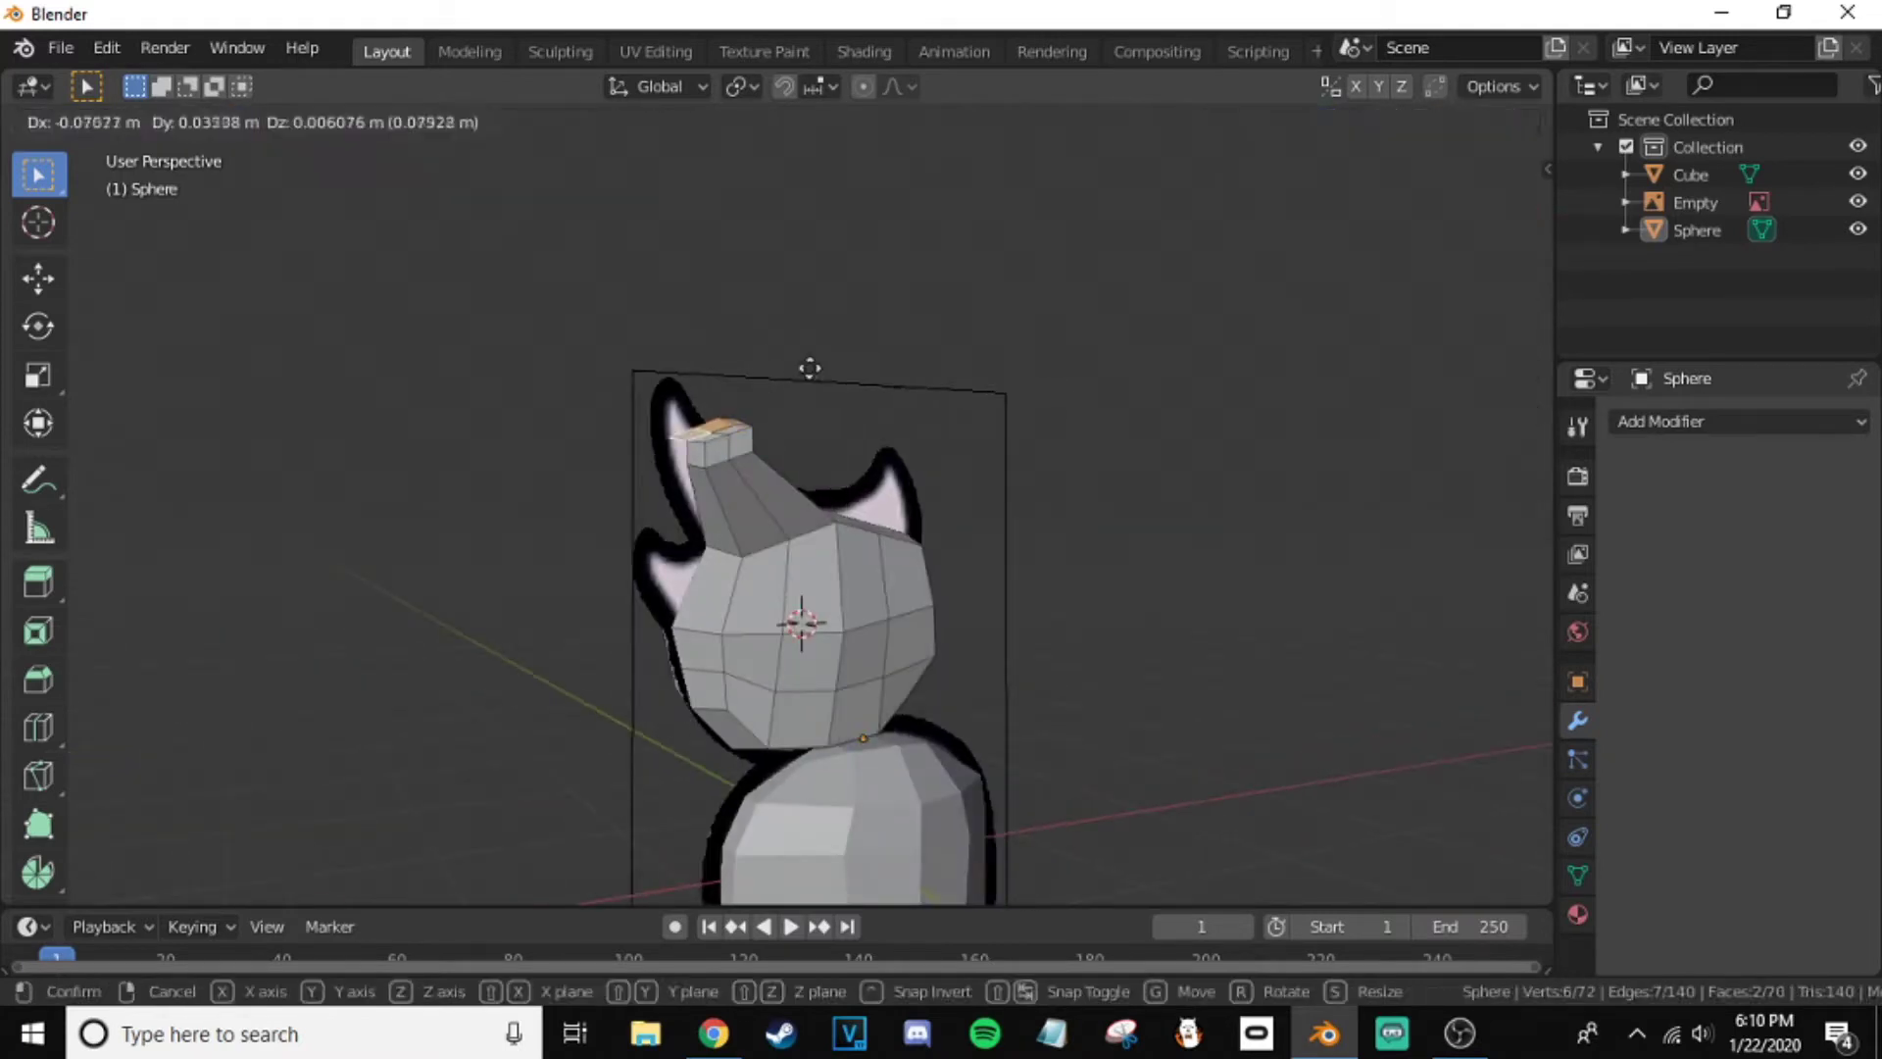
click(802, 355)
key(s)
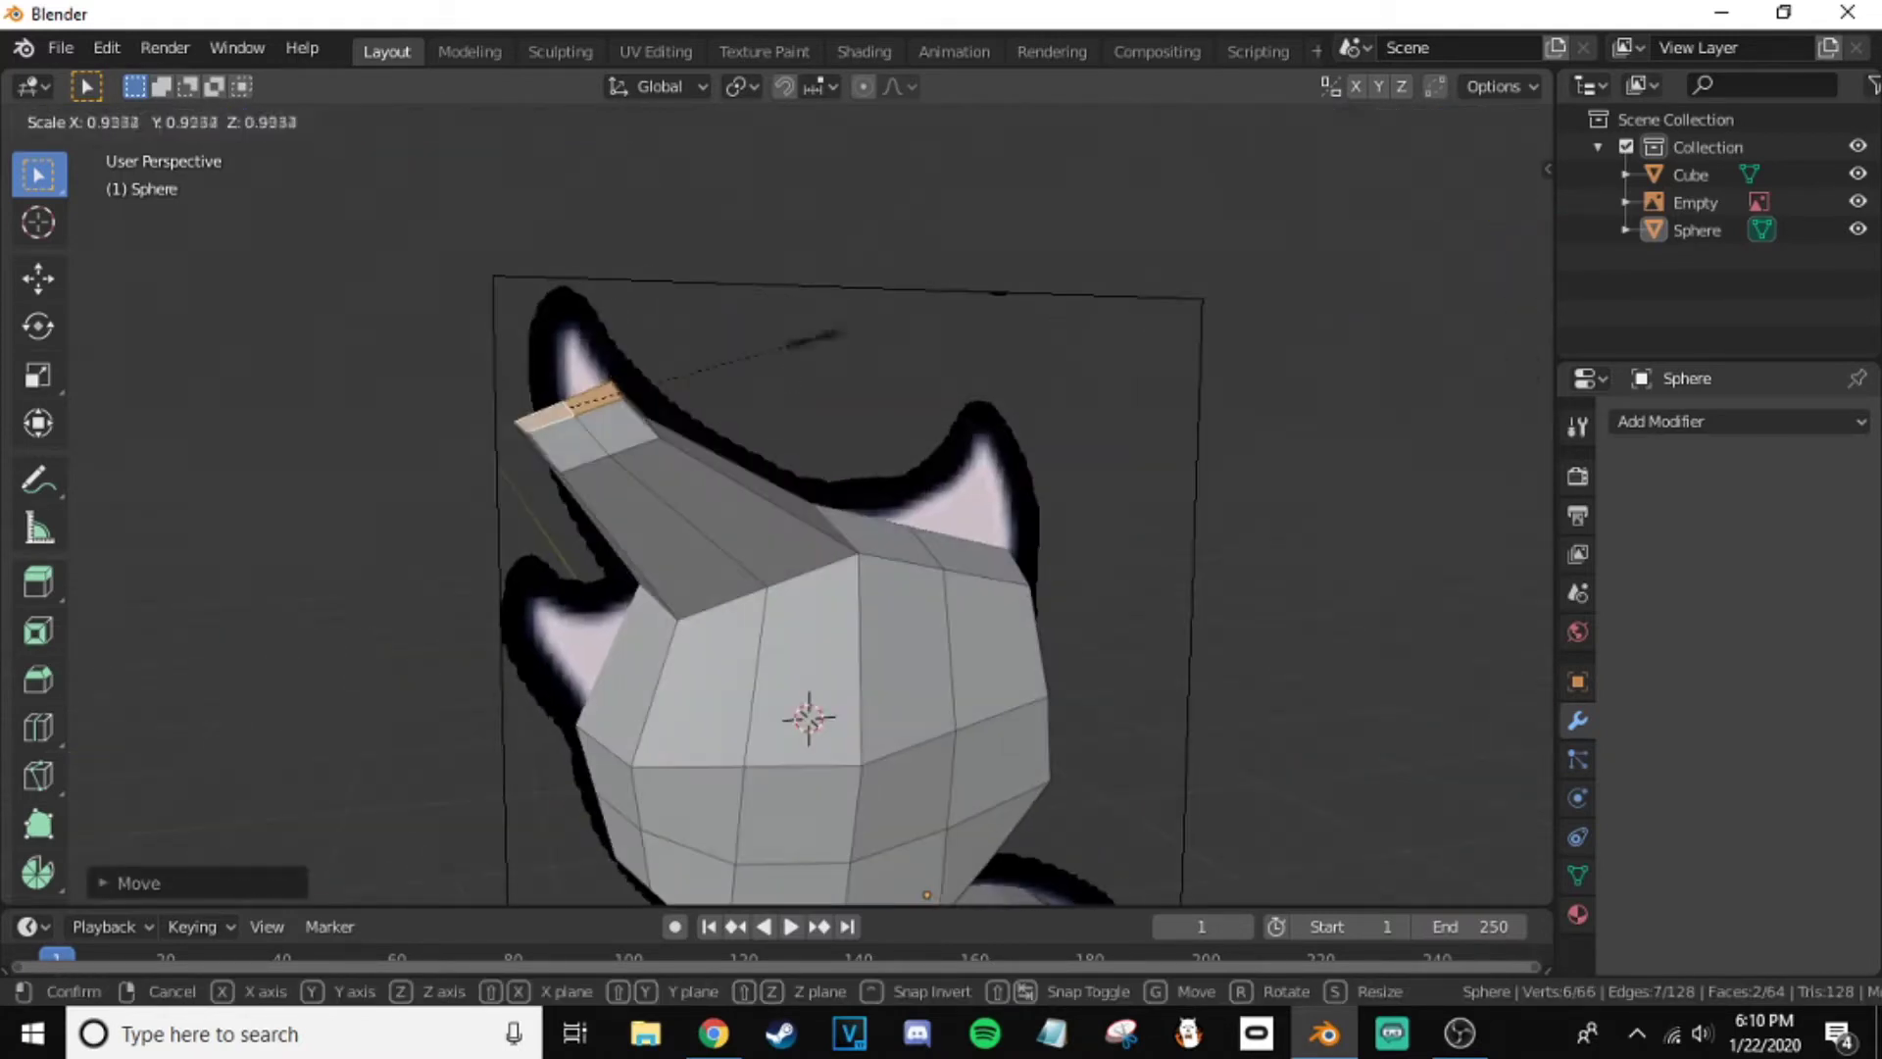
key(Return)
middle_drag(801, 343, 1033, 402)
click(1067, 311)
mouse_move(1068, 312)
middle_down()
mouse_move(832, 315)
mouse_move(790, 416)
mouse_move(1015, 534)
middle_up()
- Extrude a side face twice, shrinking each segment, to form the smaller side horn
click(1014, 534)
click(1086, 590)
mouse_move(1086, 590)
middle_down()
mouse_move(1323, 622)
mouse_move(1093, 361)
middle_up()
click(1093, 399)
key(s)
key(Return)
mouse_move(1101, 500)
middle_down()
mouse_move(686, 588)
mouse_move(105, 559)
mouse_move(497, 653)
middle_up()
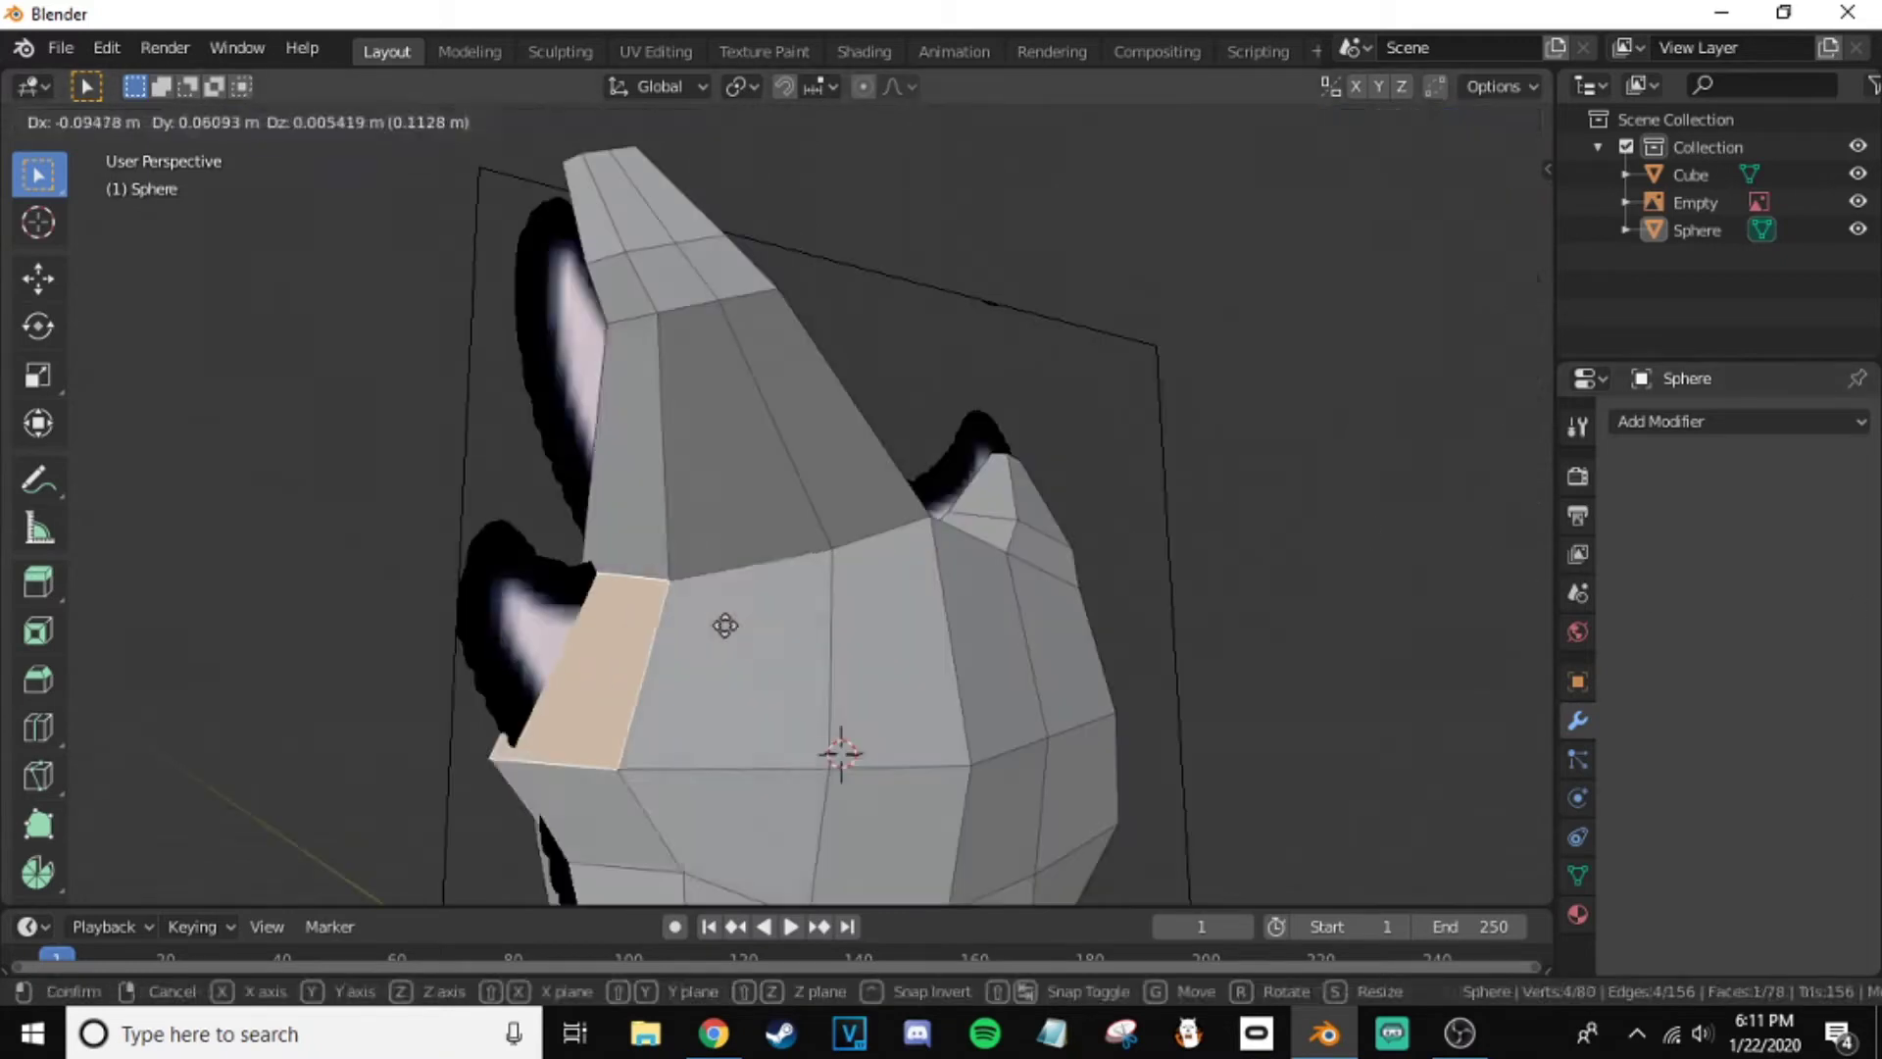
key(e)
click(756, 673)
mouse_move(756, 672)
middle_down()
mouse_move(861, 748)
mouse_move(506, 646)
mouse_move(941, 441)
middle_up()
key(s)
click(861, 747)
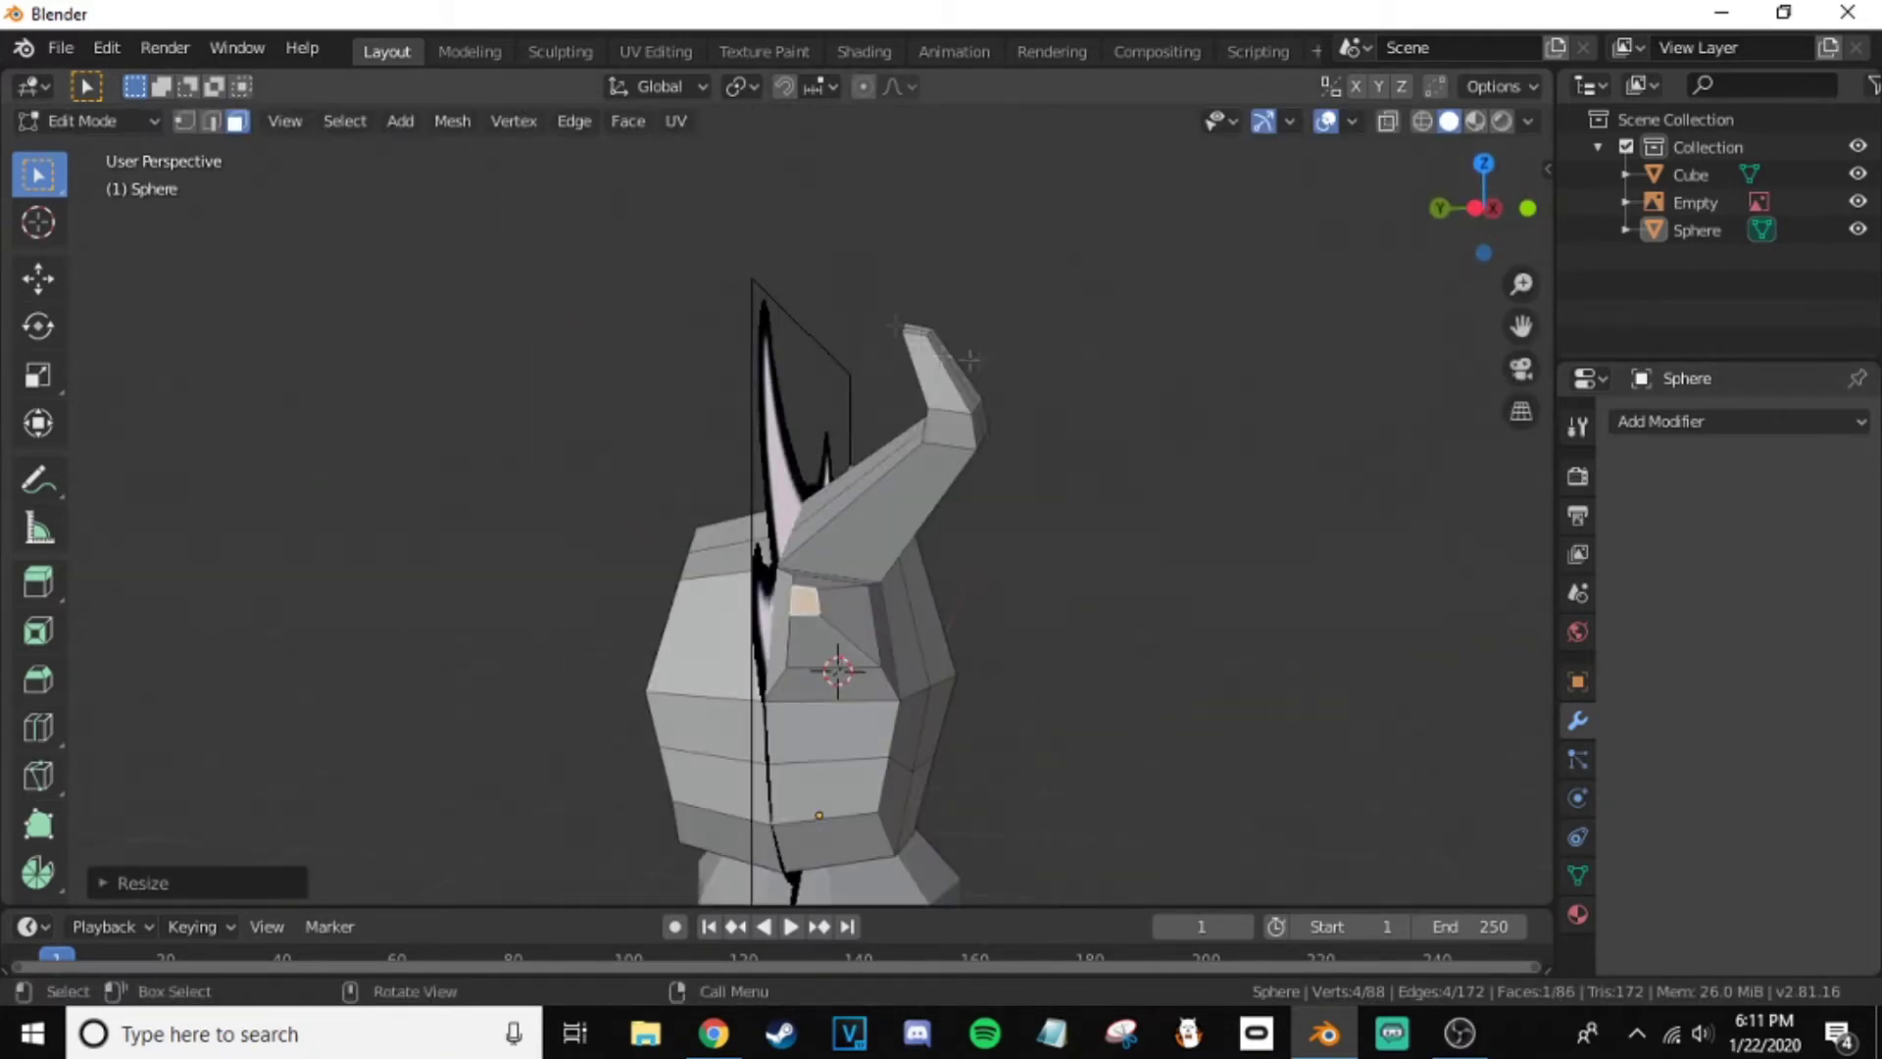
- In wireframe view, move the long horn's tip into position, then return to solid shading
alt+click(941, 441)
key(z)
click(941, 475)
drag(911, 251, 1121, 399)
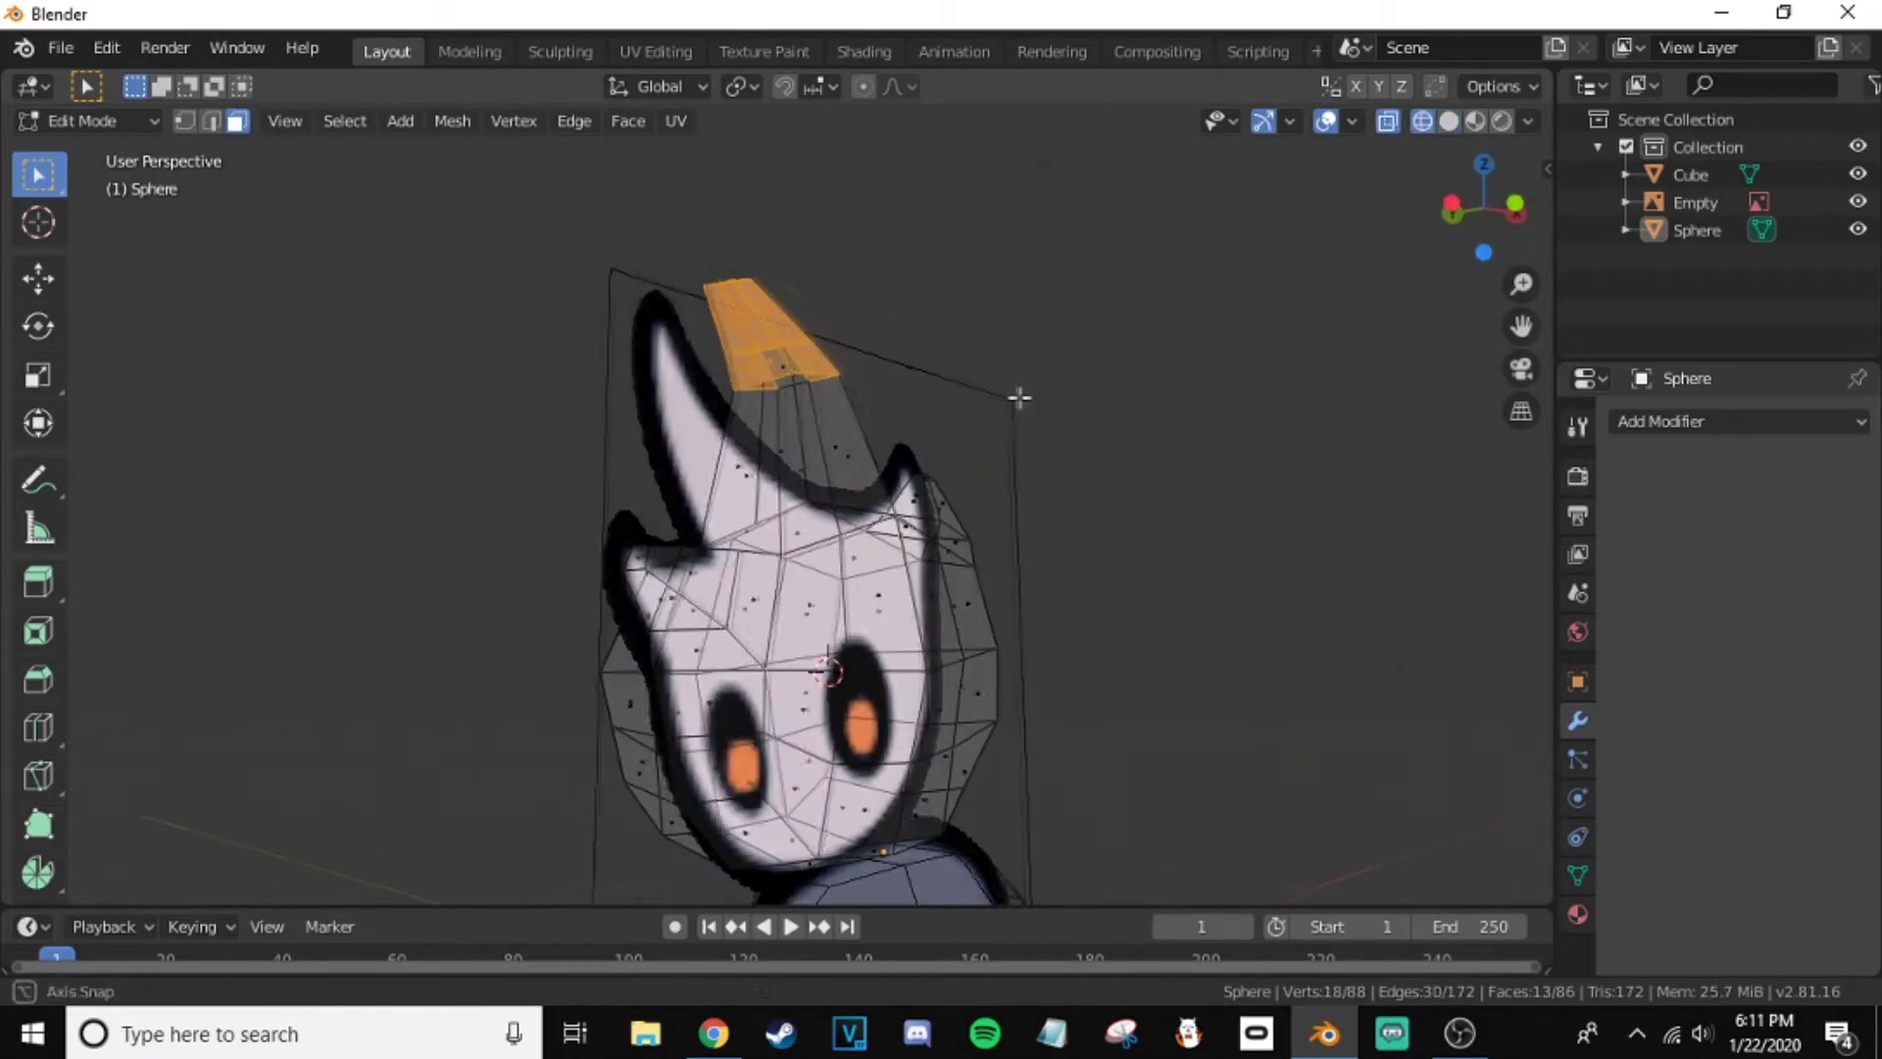
key(g)
click(1029, 459)
key(shift+z)
middle_drag(1029, 459, 996, 594)
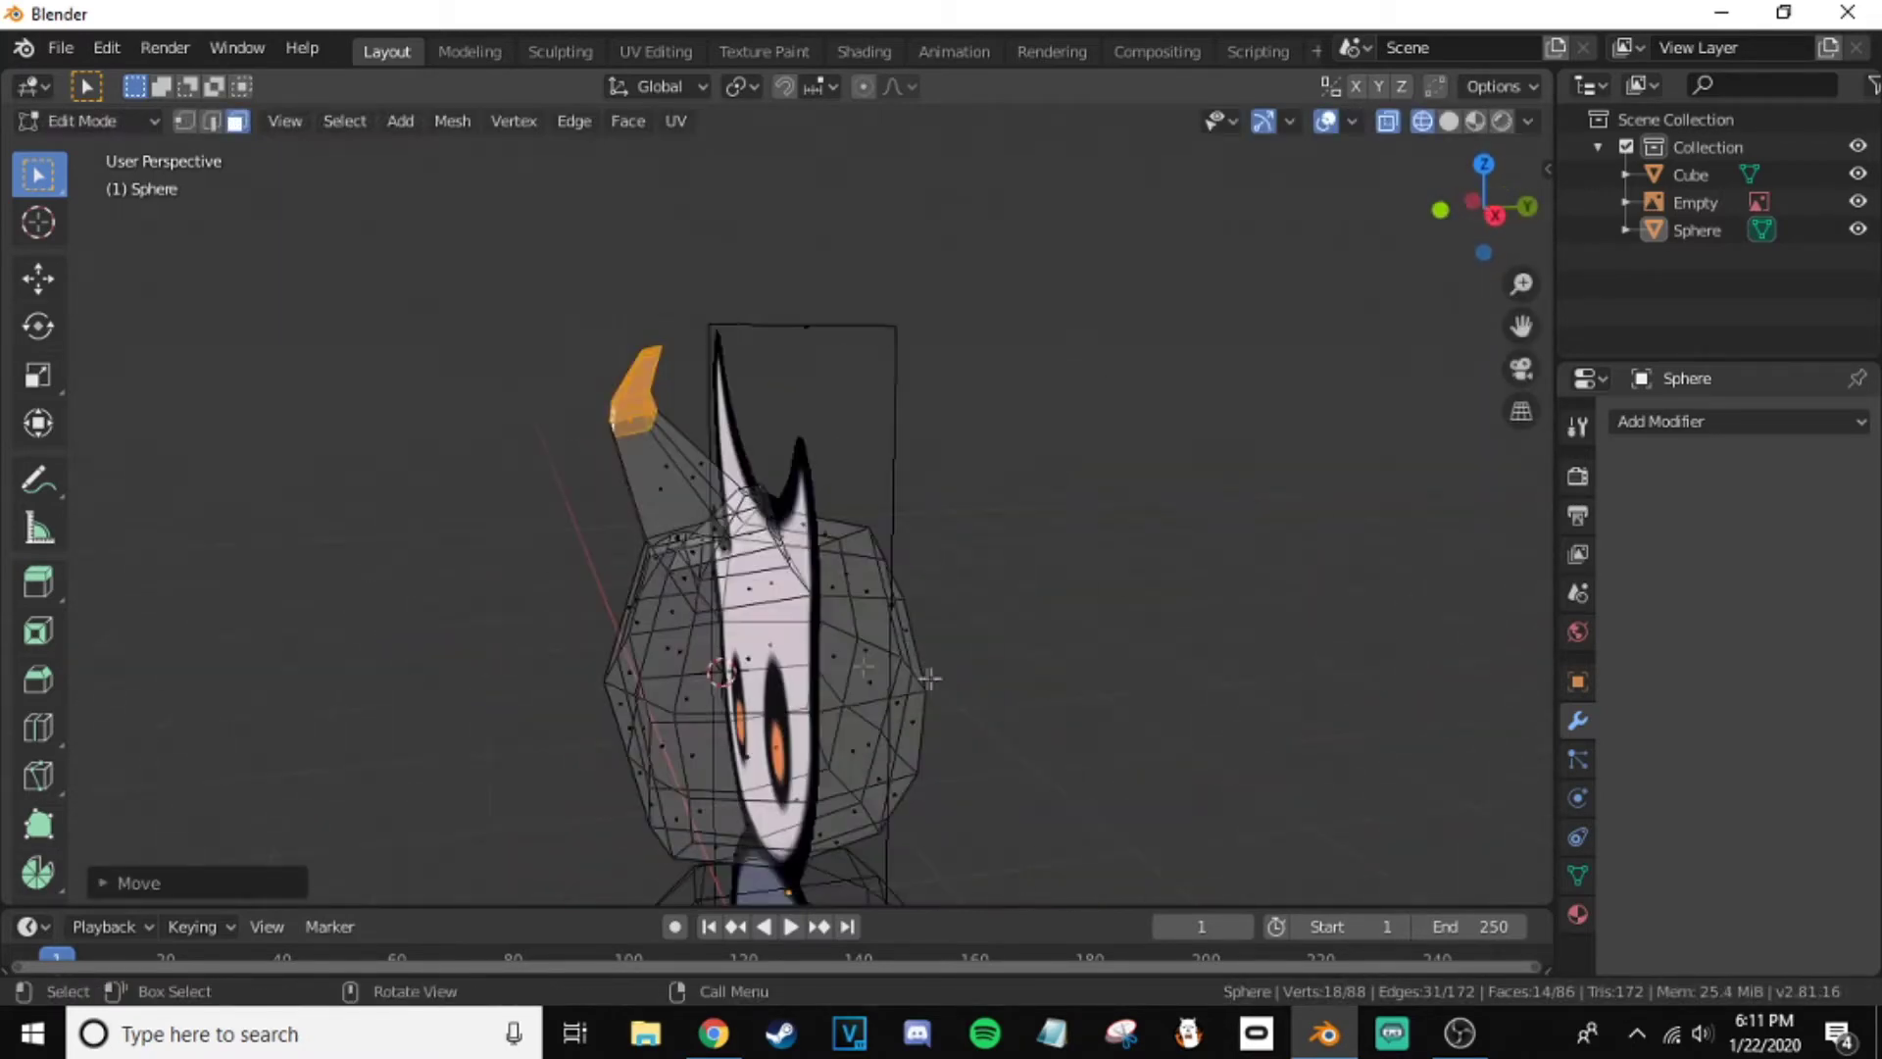
key(Tab)
key(Tab)
key(z)
click(996, 594)
scroll(996, 594, up, 2)
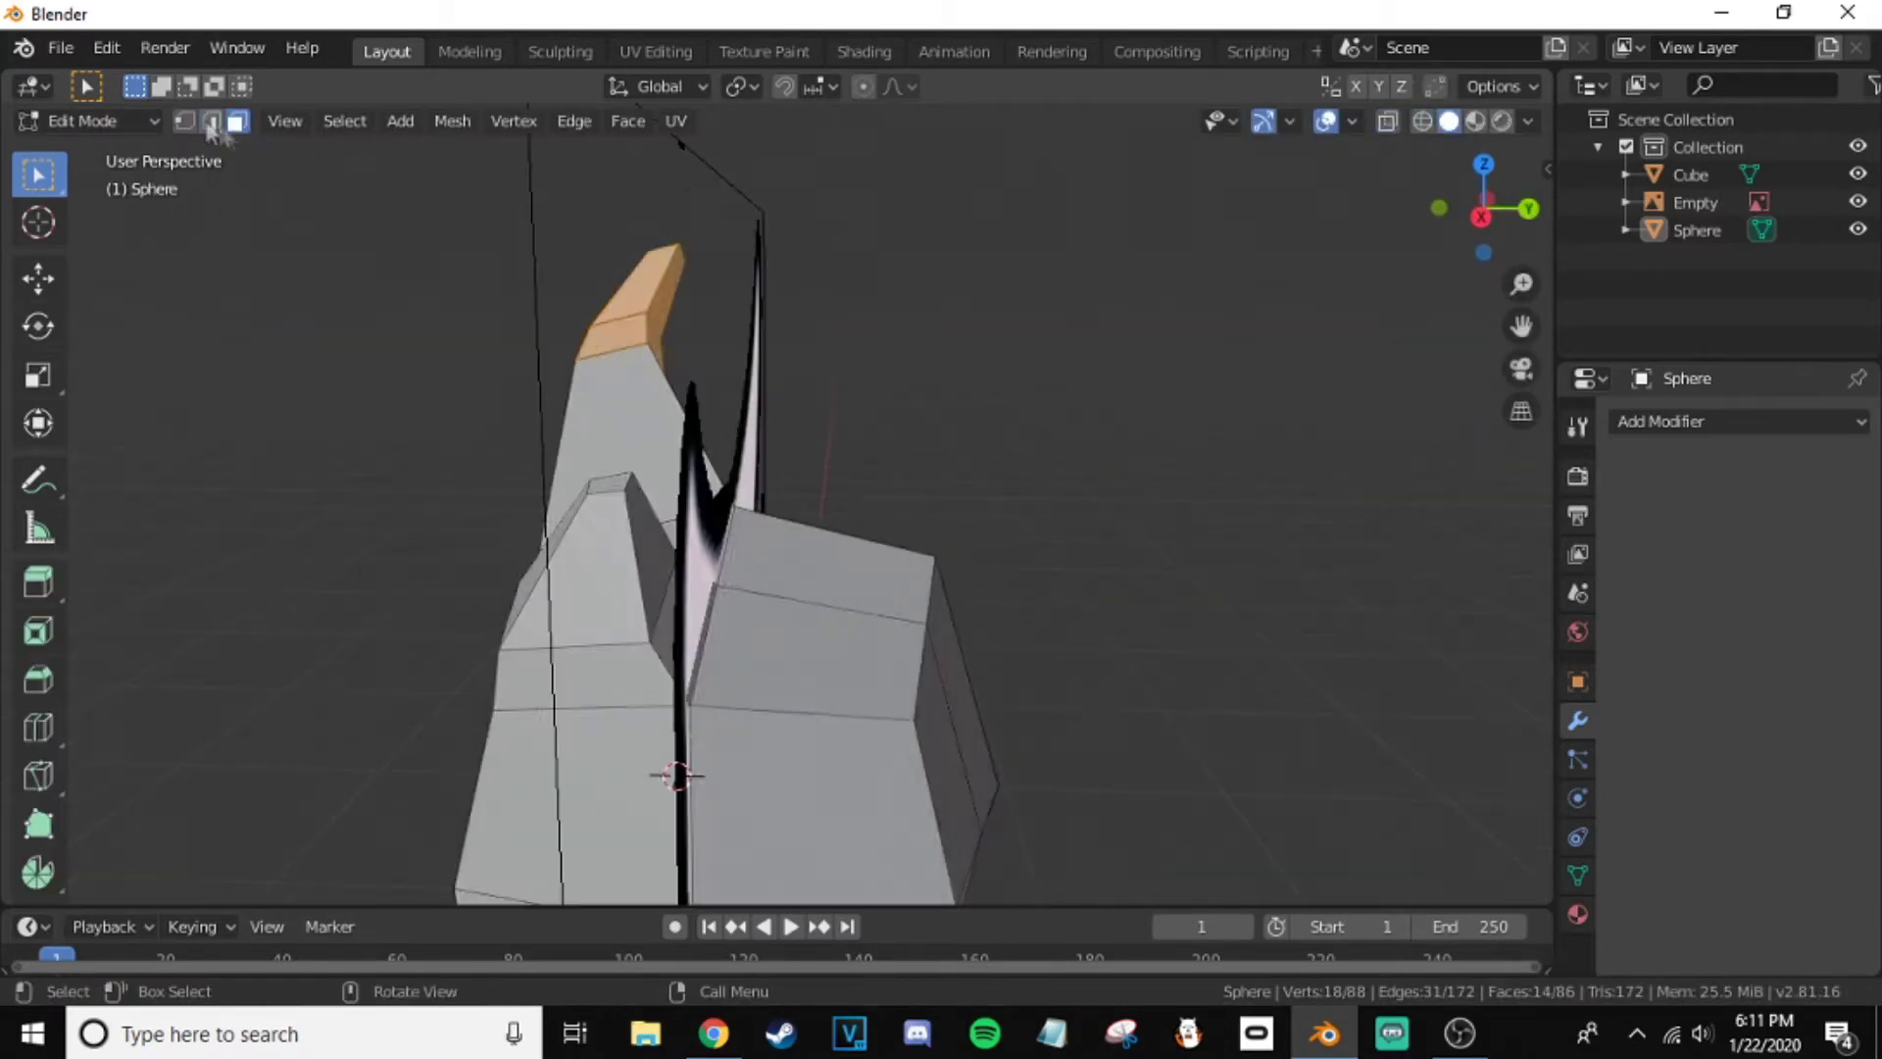
- Adjust the side horn's vertices and check the head from the front view
key(g)
click(906, 630)
middle_drag(906, 631, 908, 632)
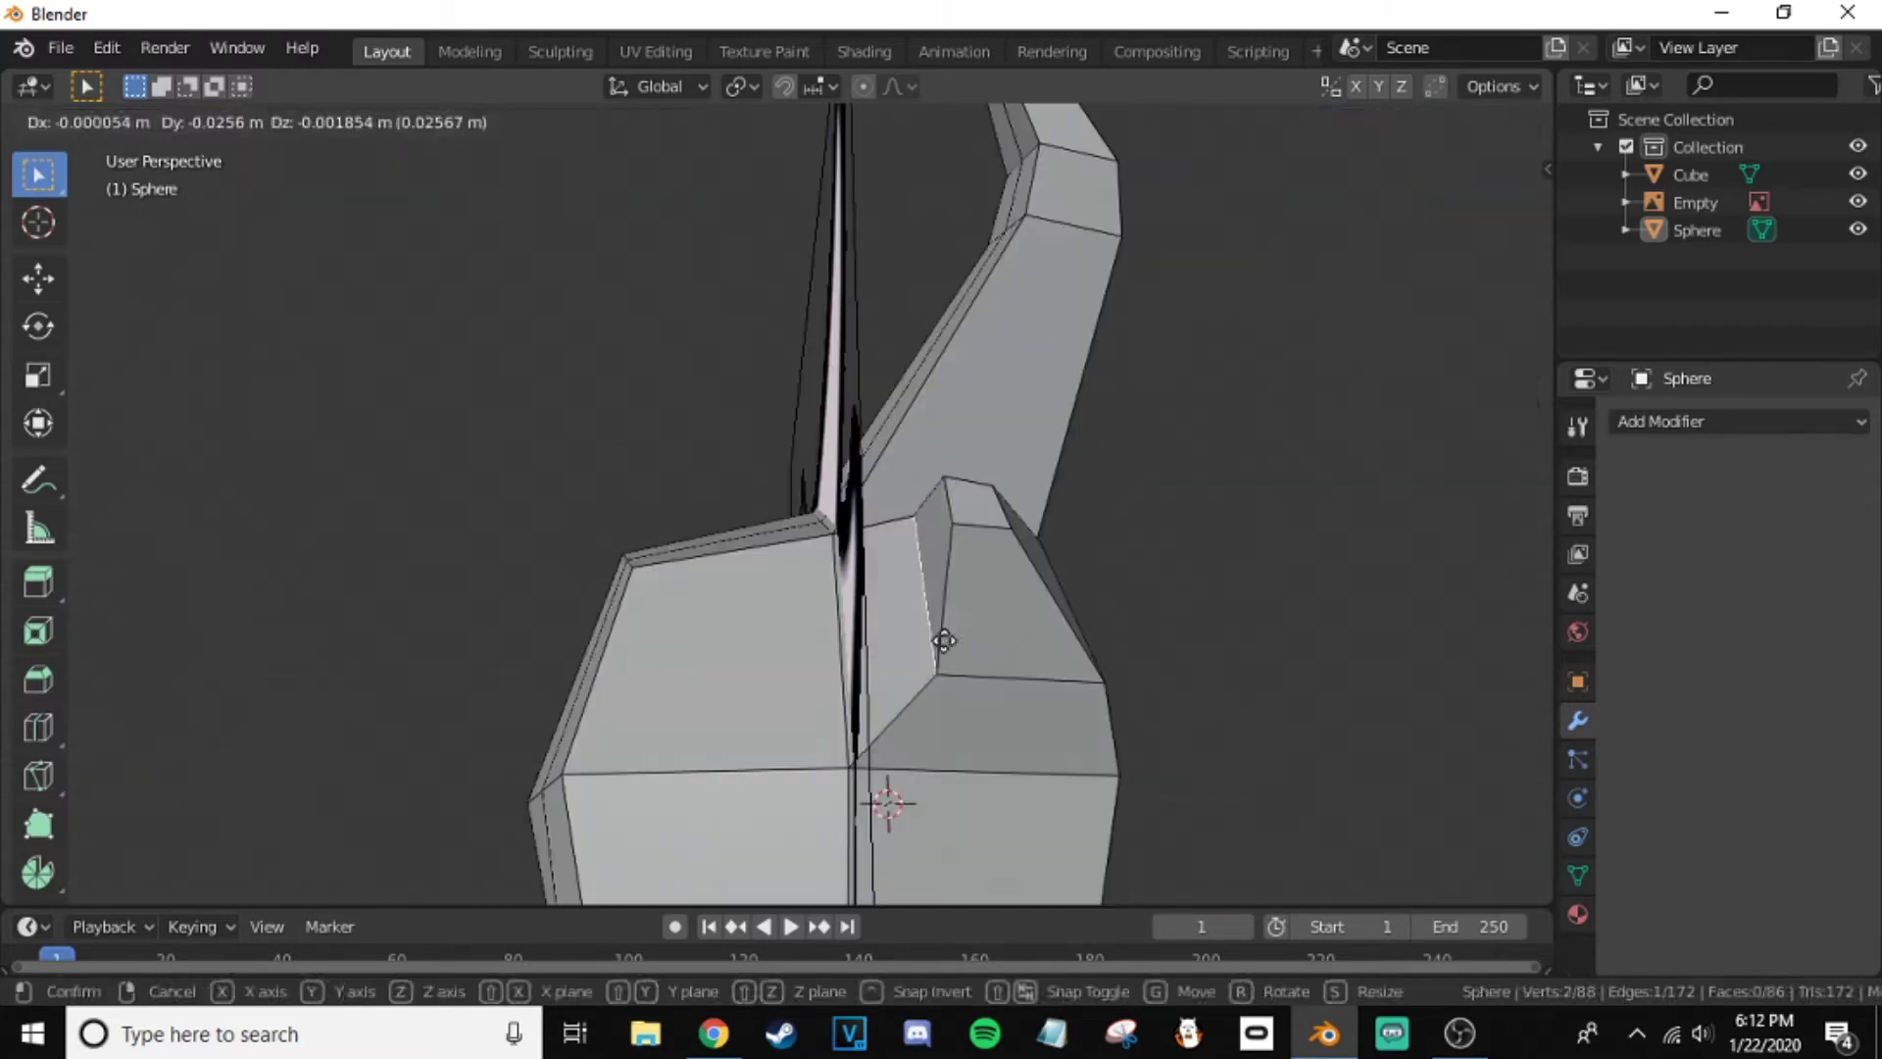
click(944, 640)
scroll(395, 744, down, 3)
key(KP_1)
key(F3)
key(Escape)
scroll(775, 510, up, 5)
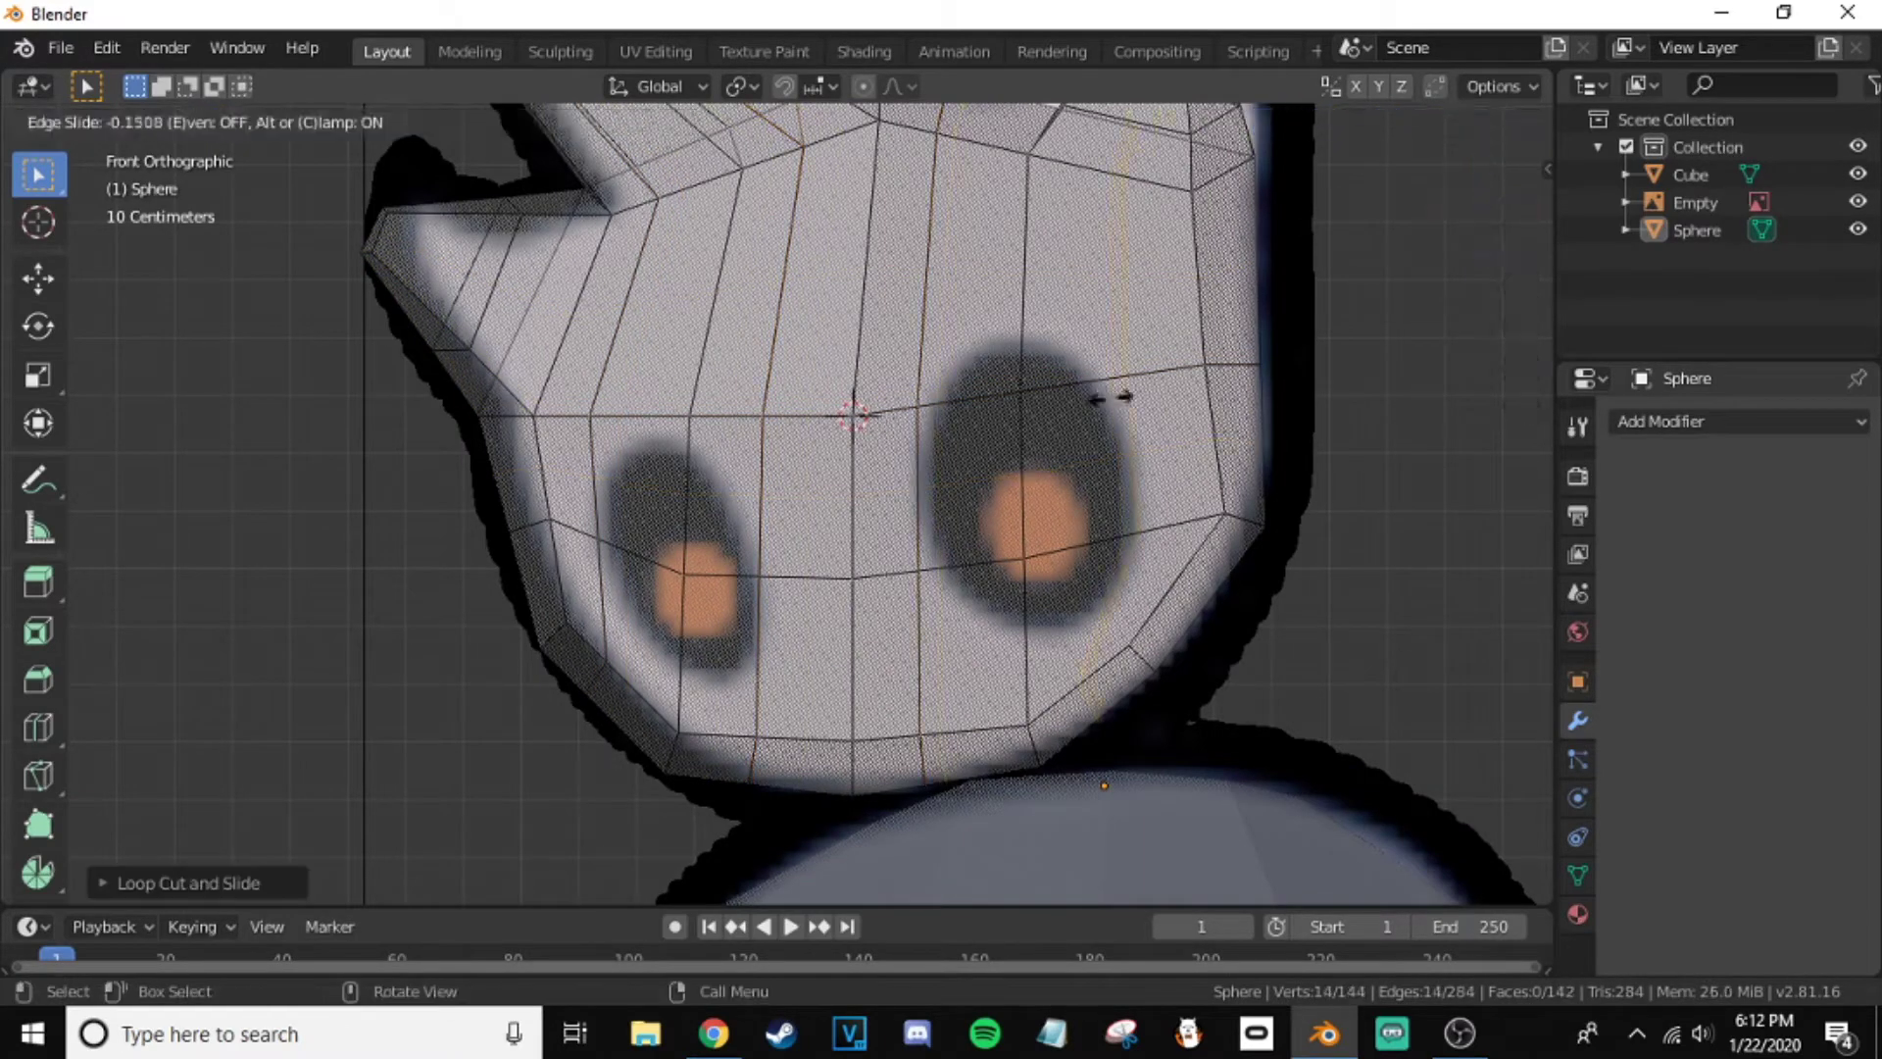
- Confirm the edge loop, then add a small UV sphere placed over the left eye
click(960, 683)
scroll(748, 680, up, 3)
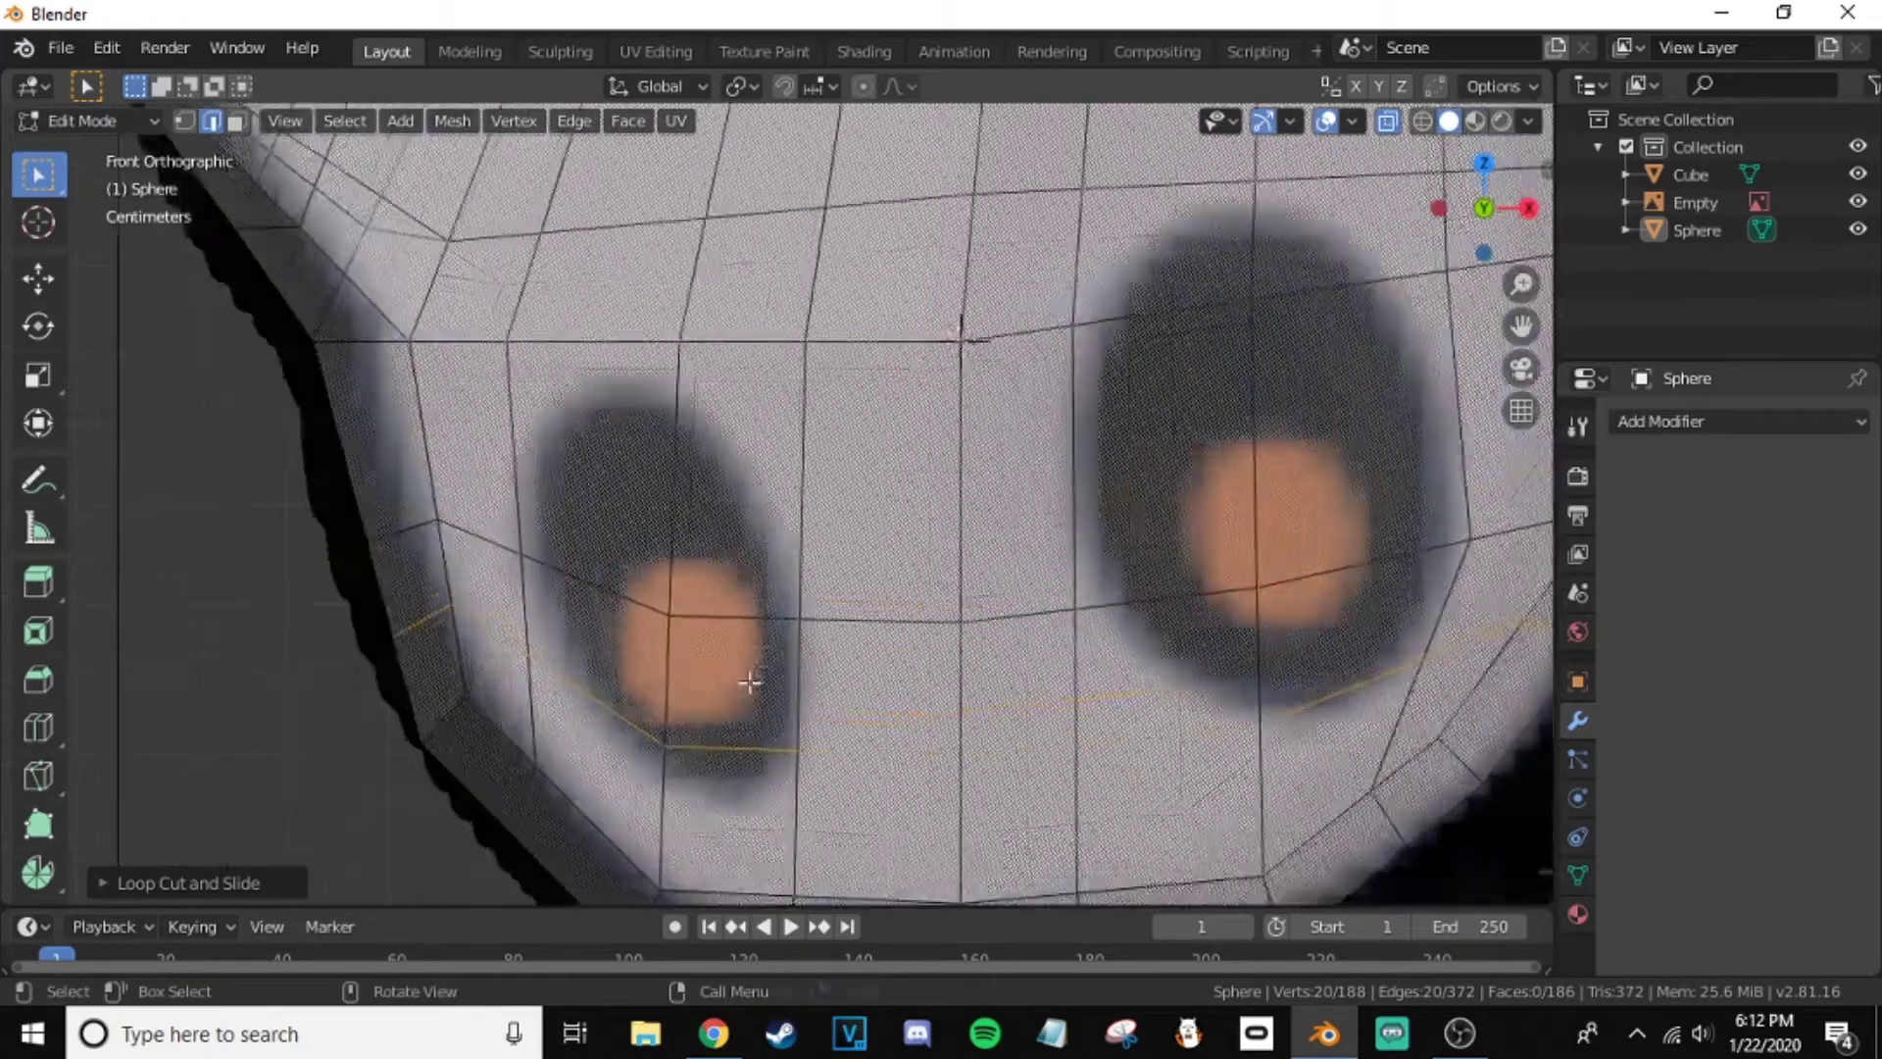
scroll(768, 424, up, 2)
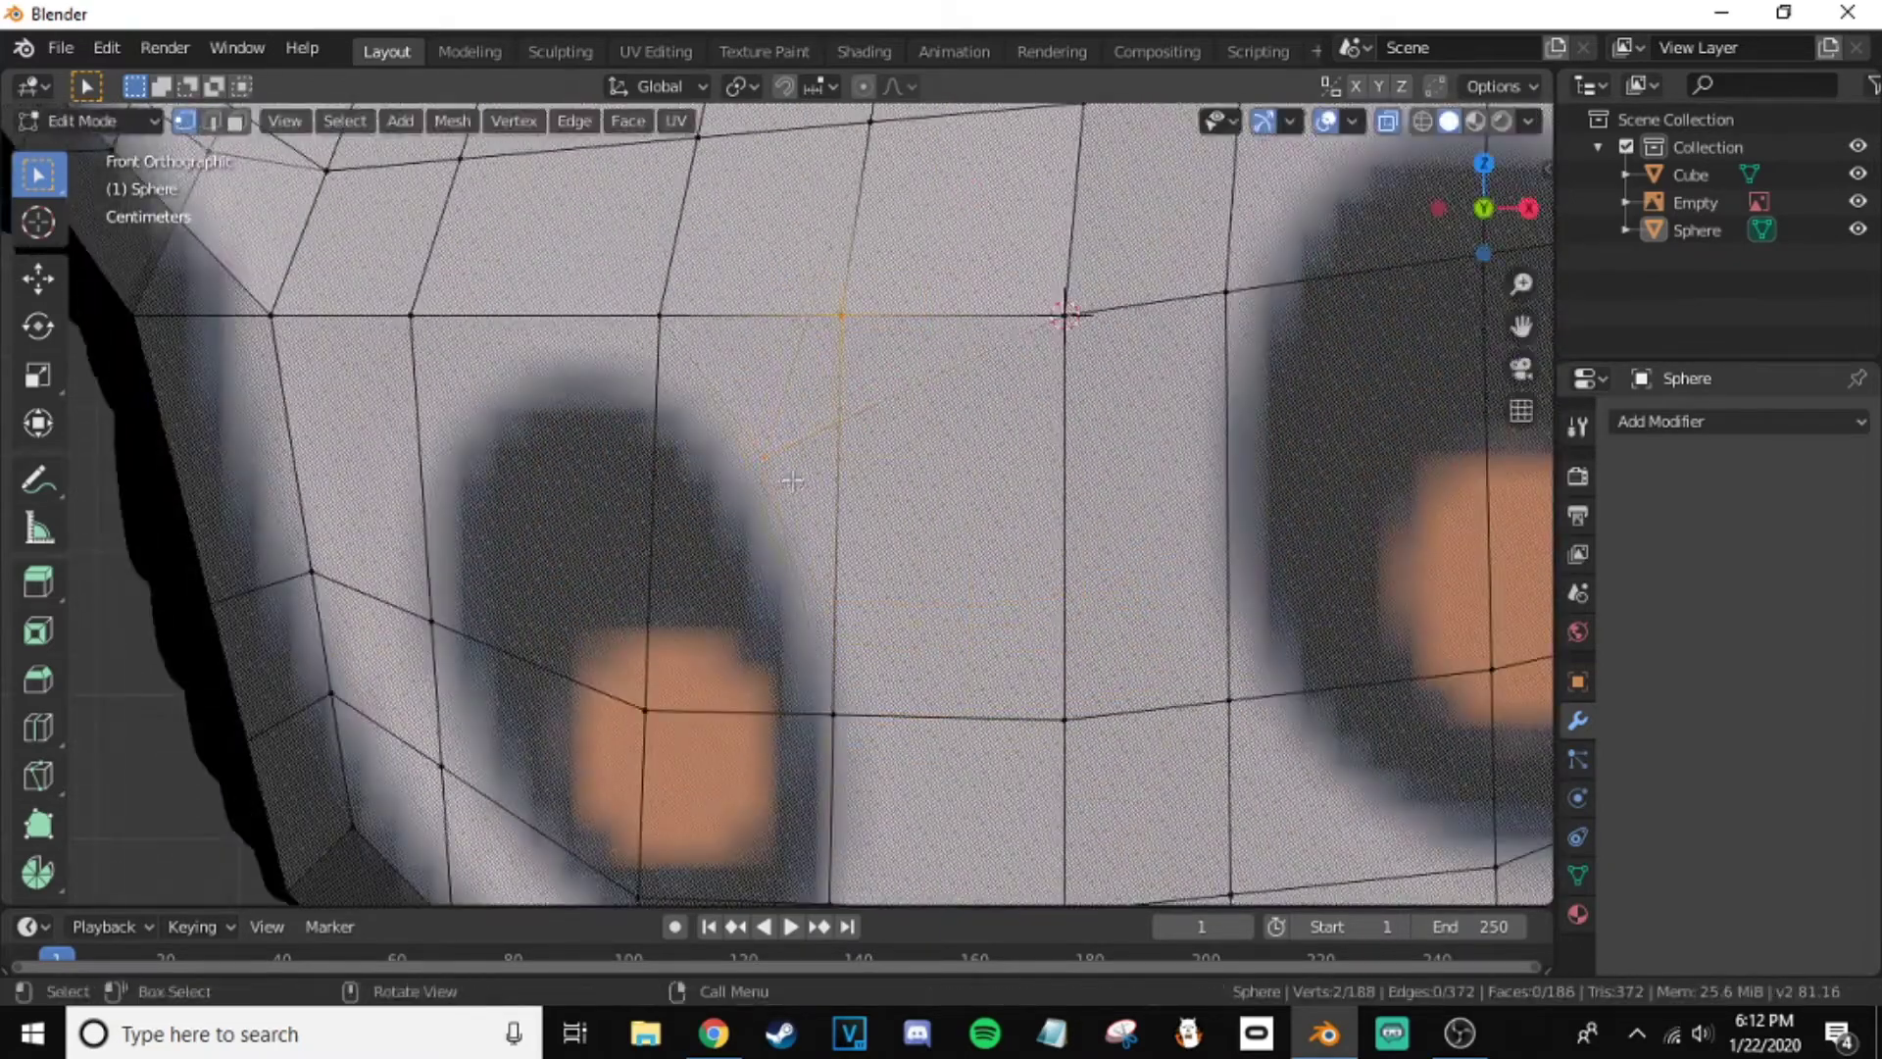
scroll(792, 481, down, 2)
scroll(702, 516, down, 3)
key(shift+a)
click(670, 575)
key(s)
click(774, 511)
scroll(775, 512, up, 4)
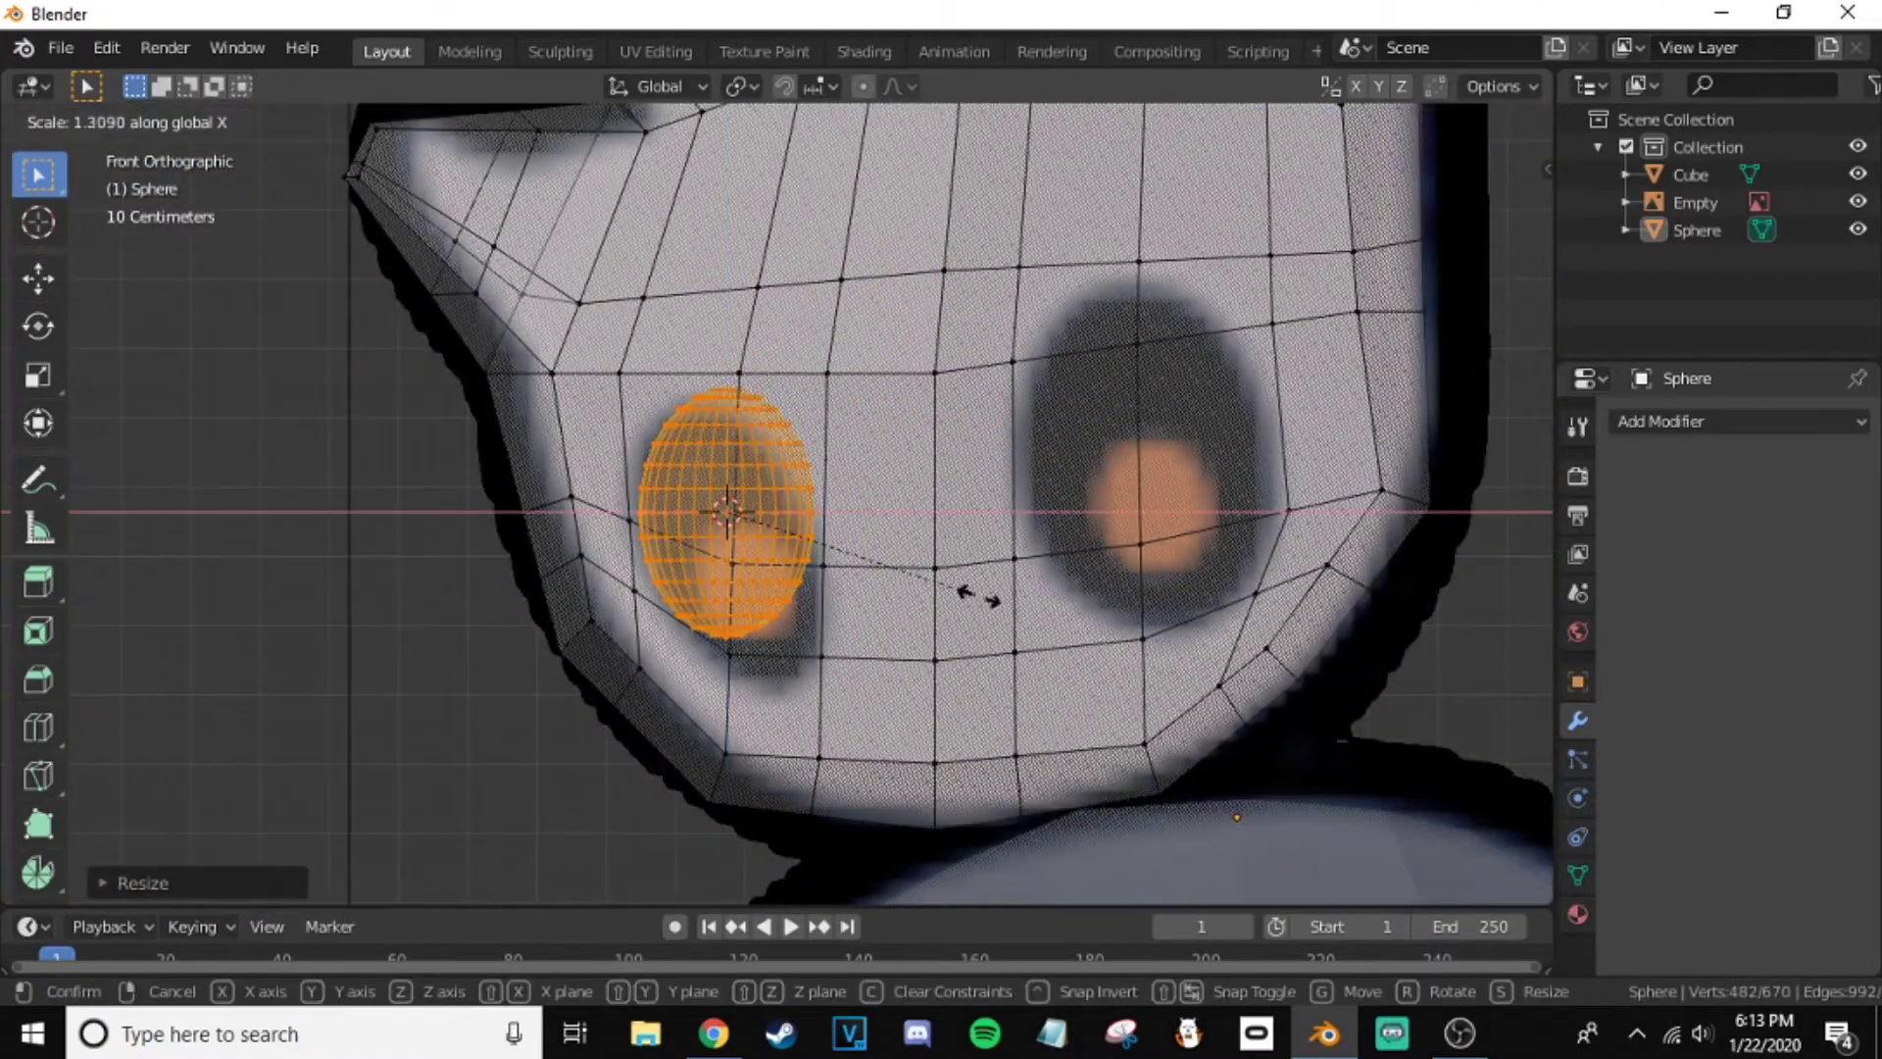
click(910, 454)
- Add a second UV sphere for the right eye, scaled down and stretched vertically
scroll(796, 571, up, 2)
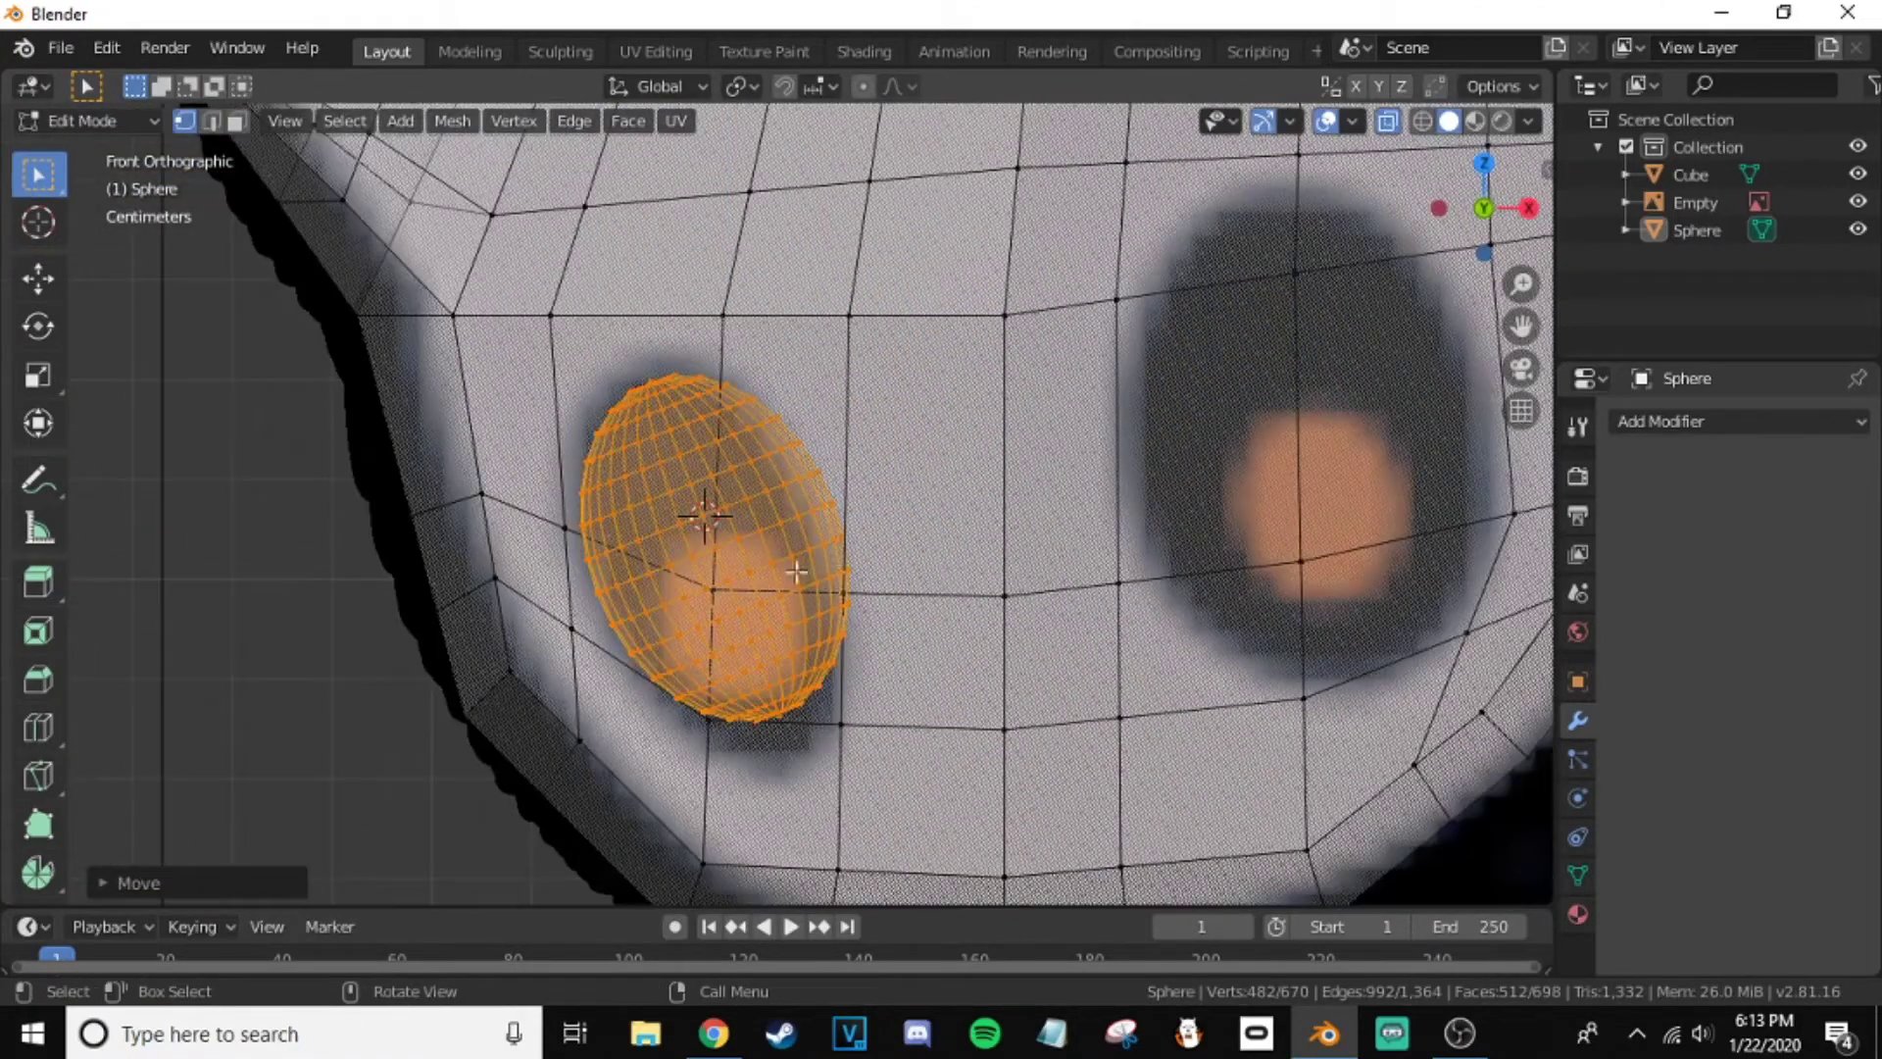
shift+middle_drag(1037, 593, 792, 593)
key(shift+a)
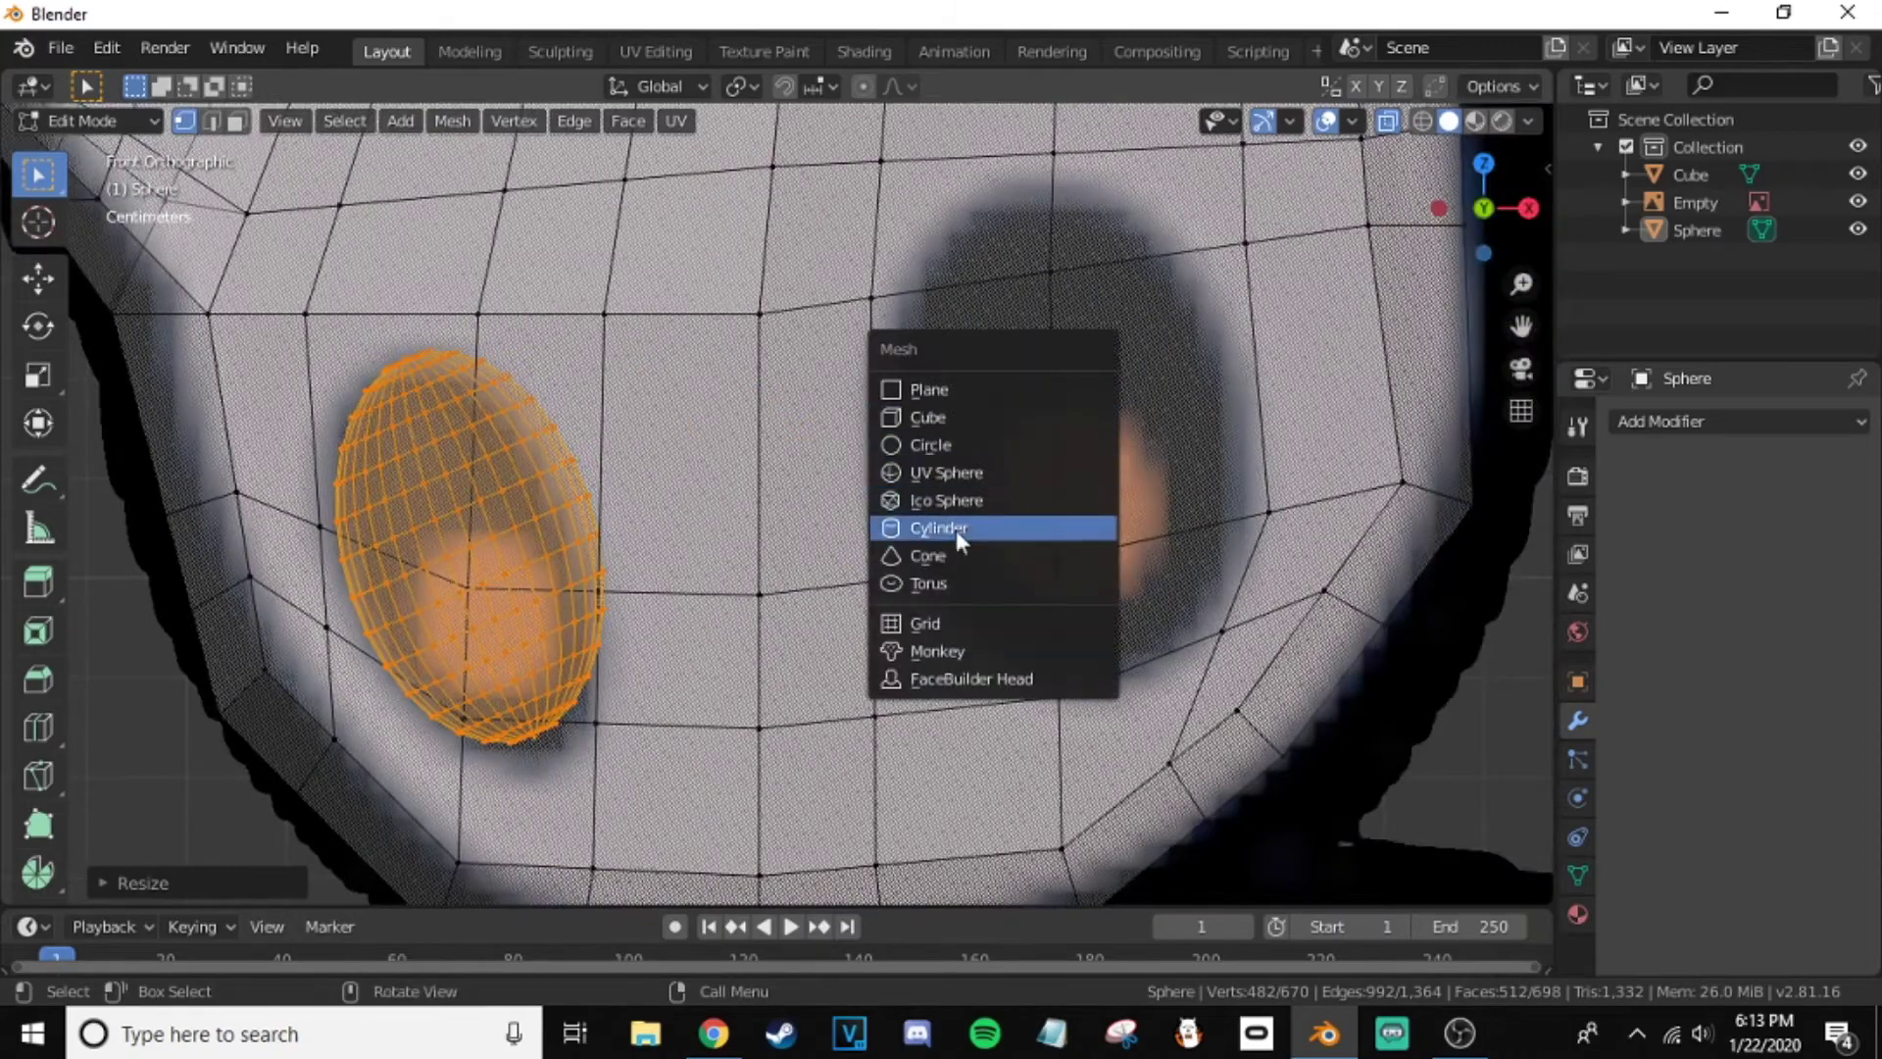
click(946, 473)
key(s)
scroll(970, 509, down, 3)
click(970, 510)
scroll(971, 509, up, 3)
key(s)
key(z)
click(882, 578)
scroll(883, 579, down, 3)
- Leave Edit Mode, deselect everything and turn X-ray display off
key(Tab)
key(alt+a)
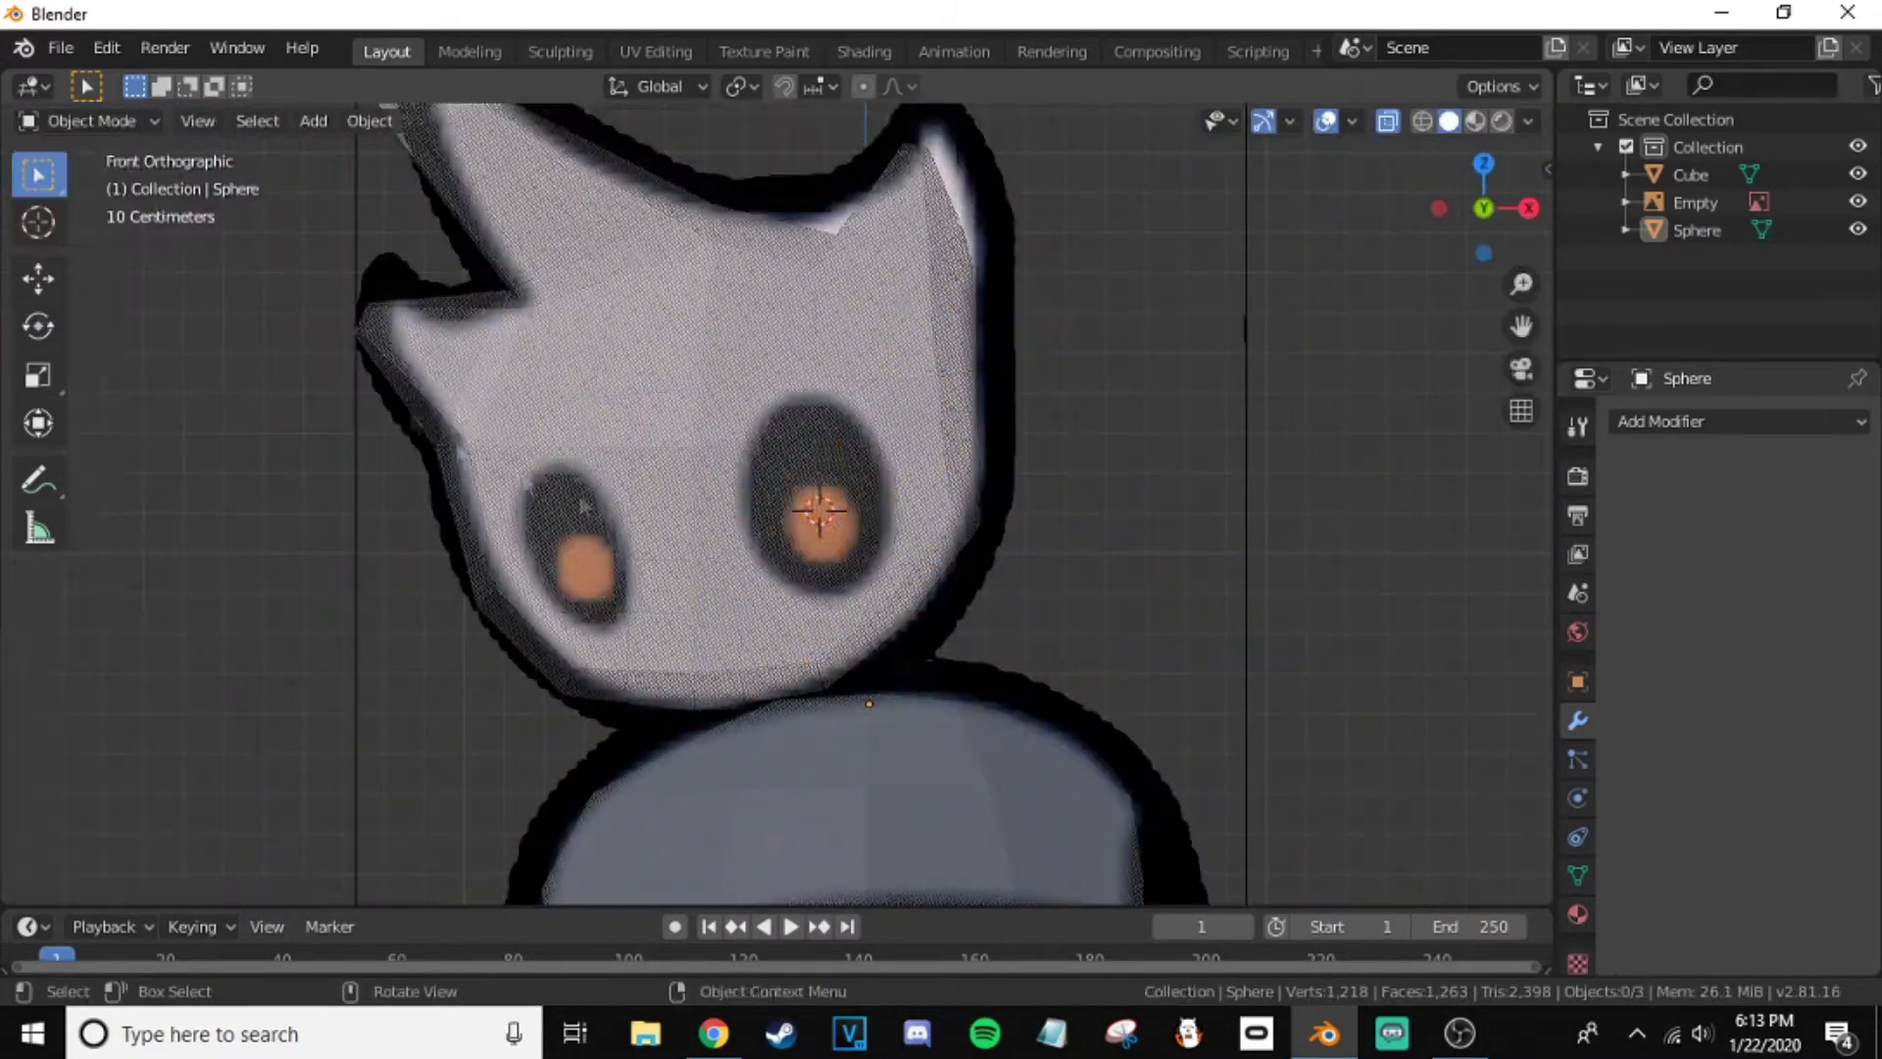
middle_drag(583, 507, 583, 530)
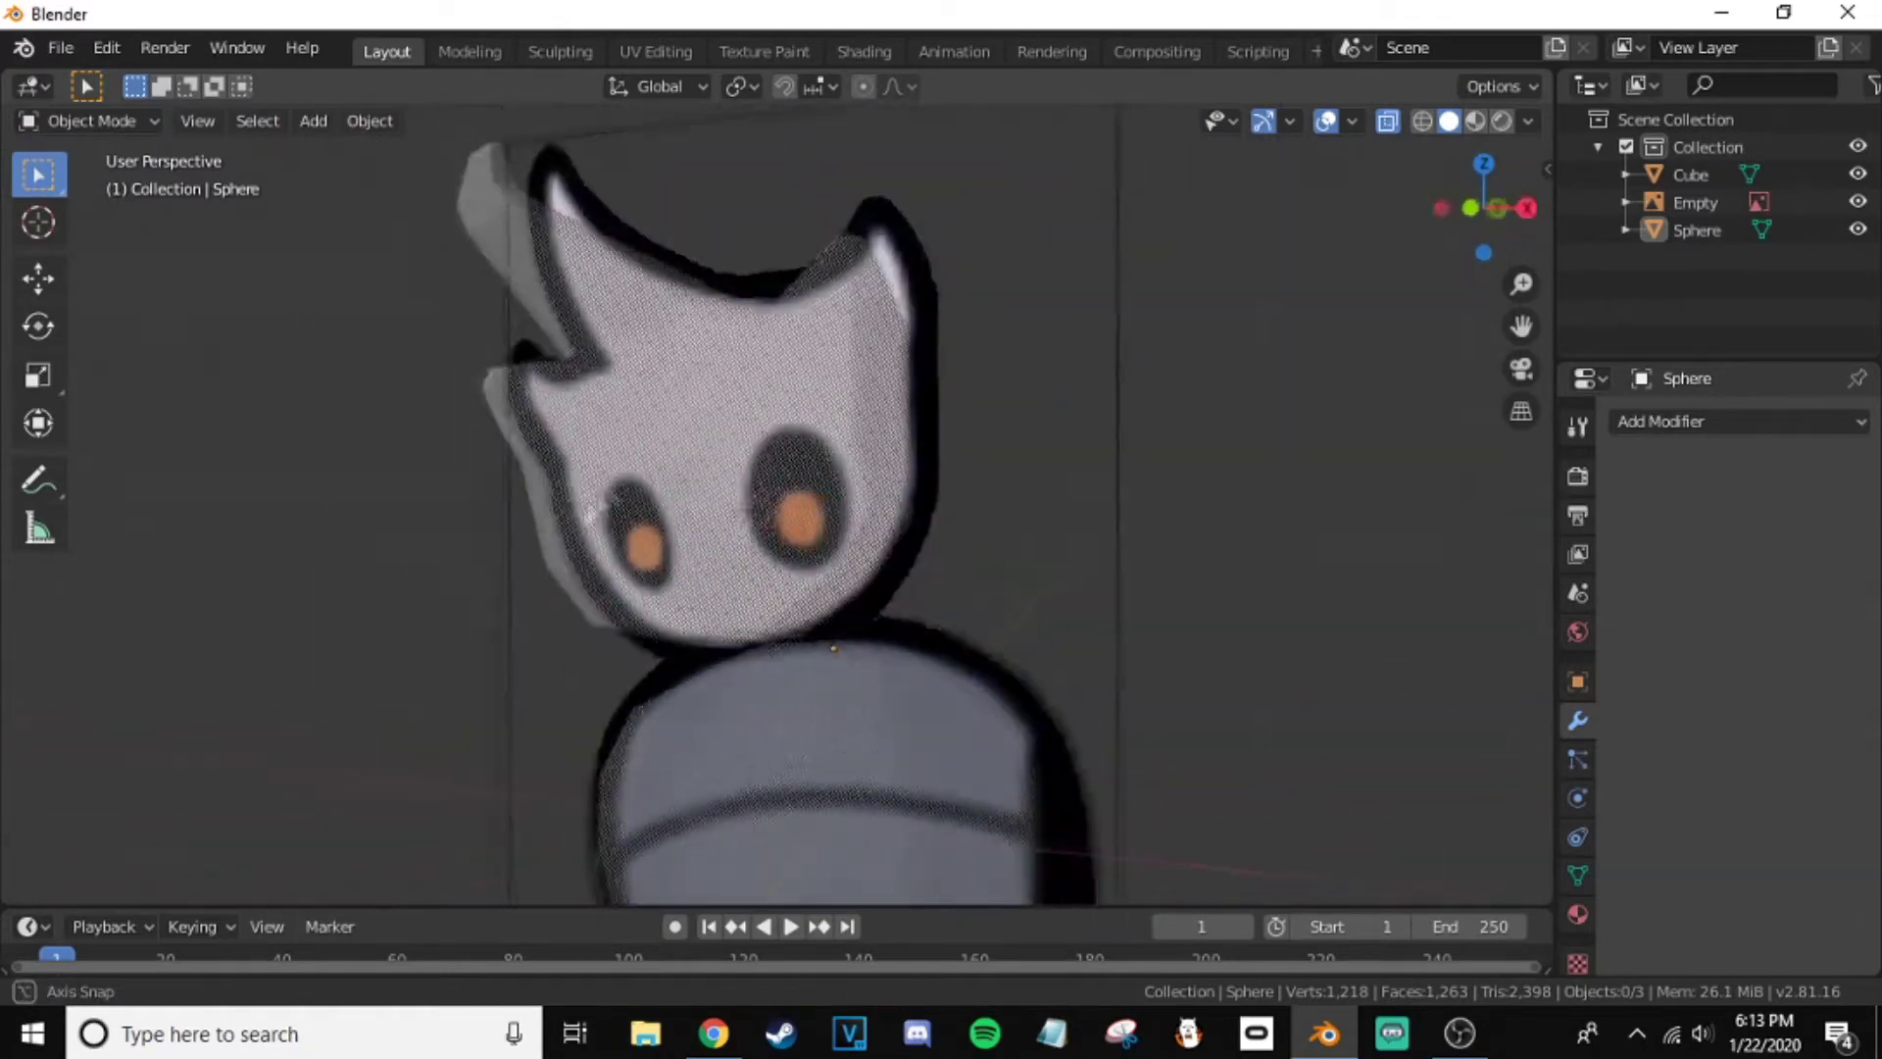
key(F3)
text(x ray)
key(Return)
- Select the left eye sphere inside the head mesh and try repositioning it, then cancel
click(867, 494)
key(Tab)
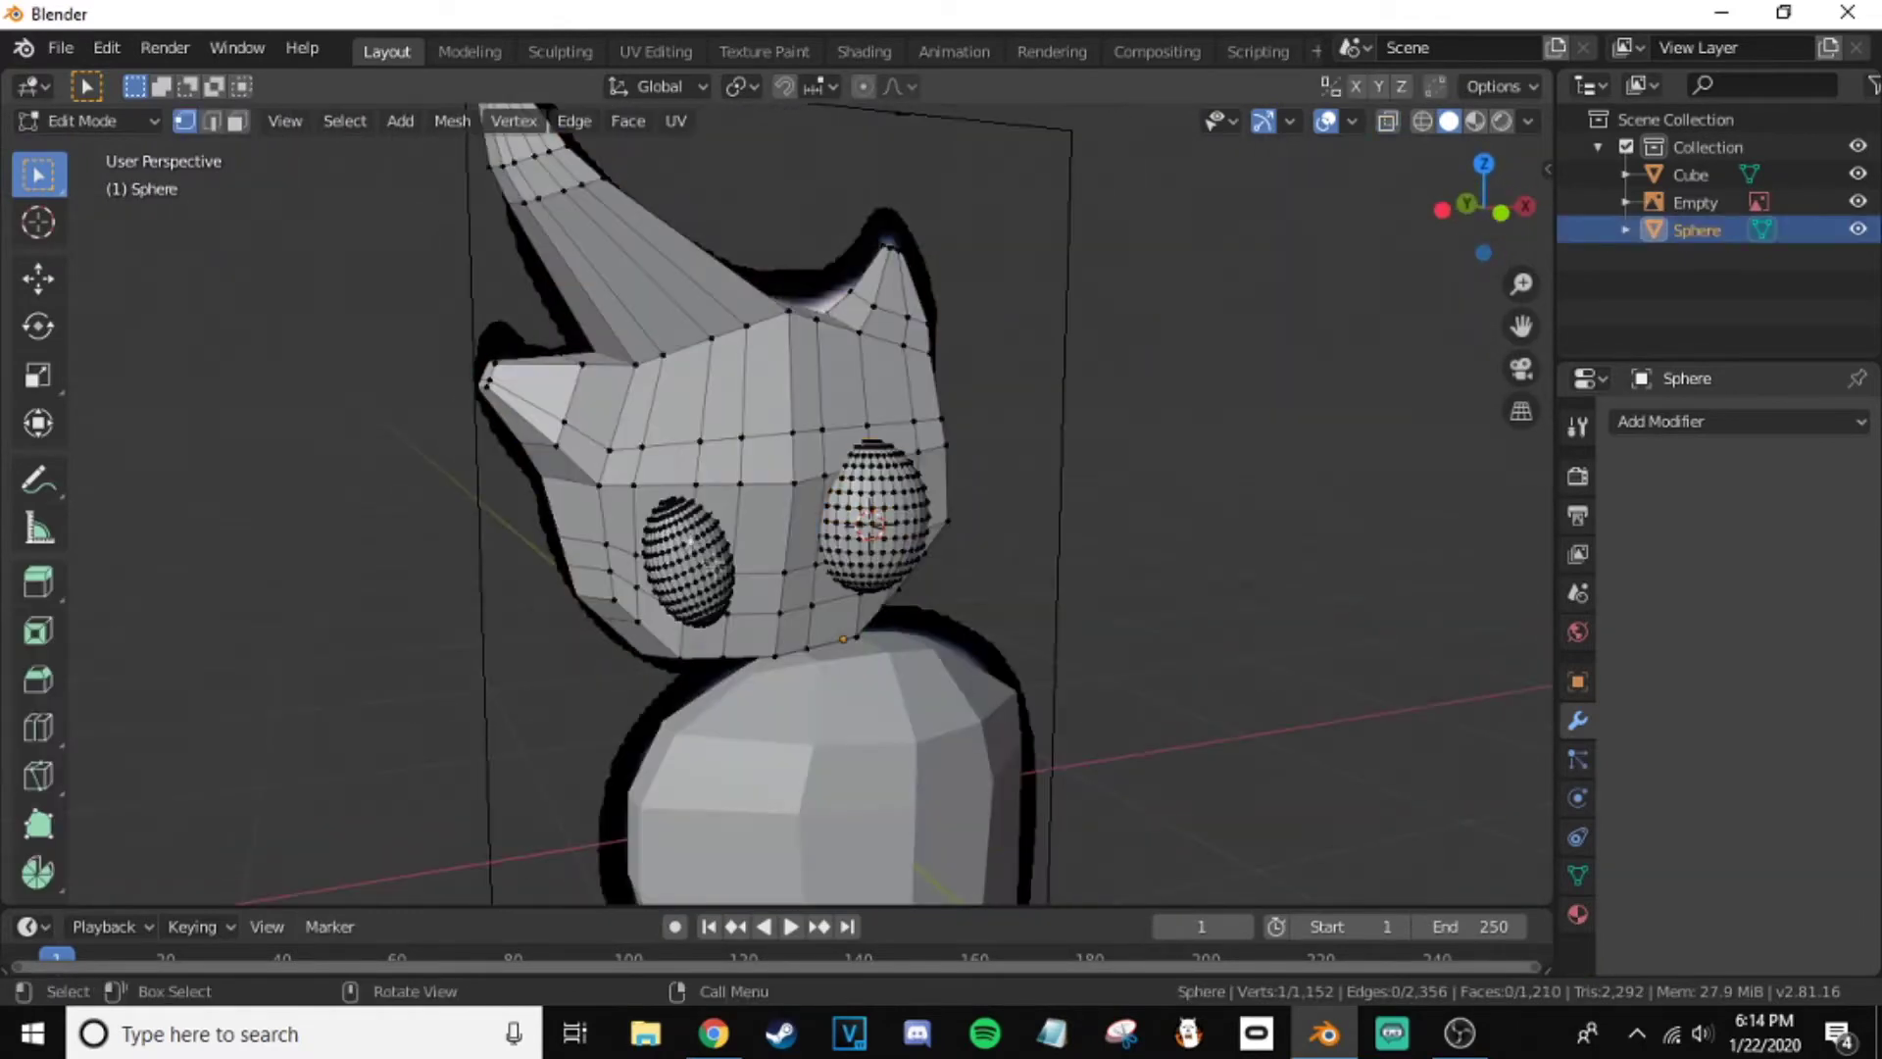
key(l)
key(x)
click(642, 544)
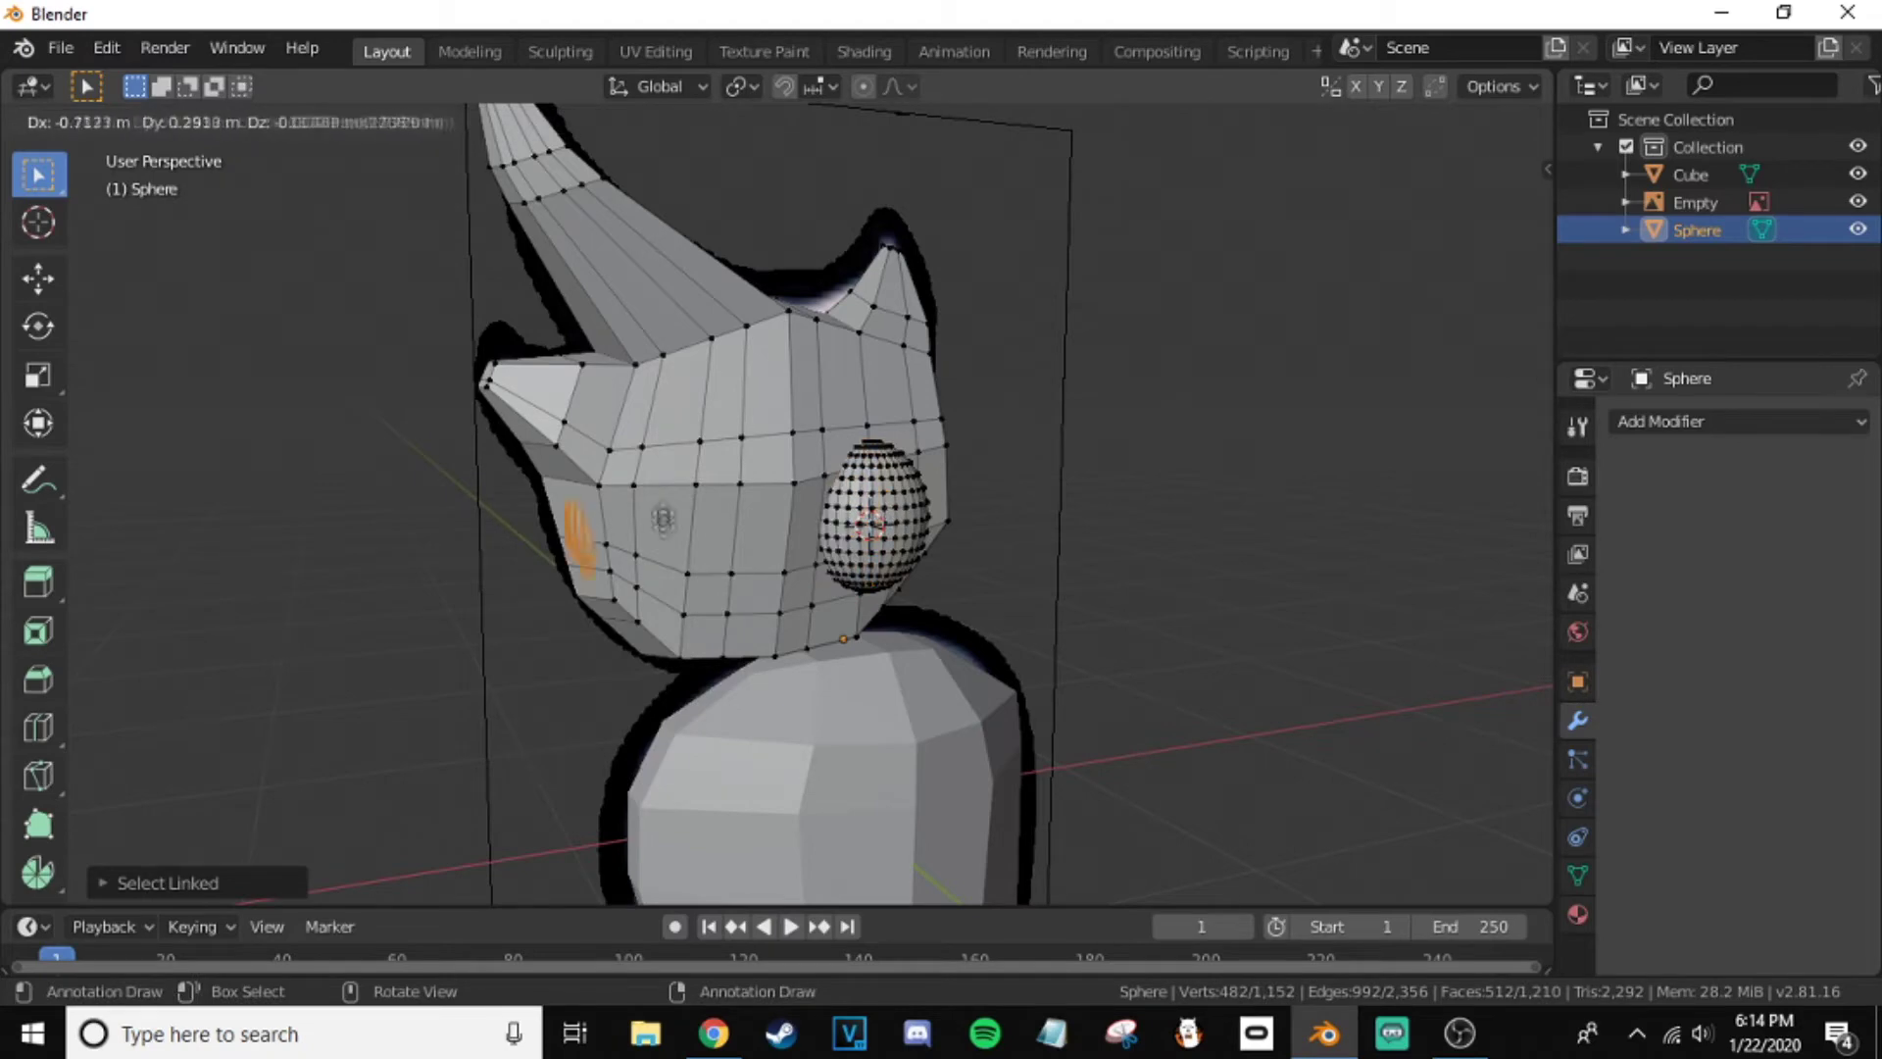
click(665, 510)
middle_drag(665, 510, 675, 514)
key(KP_1)
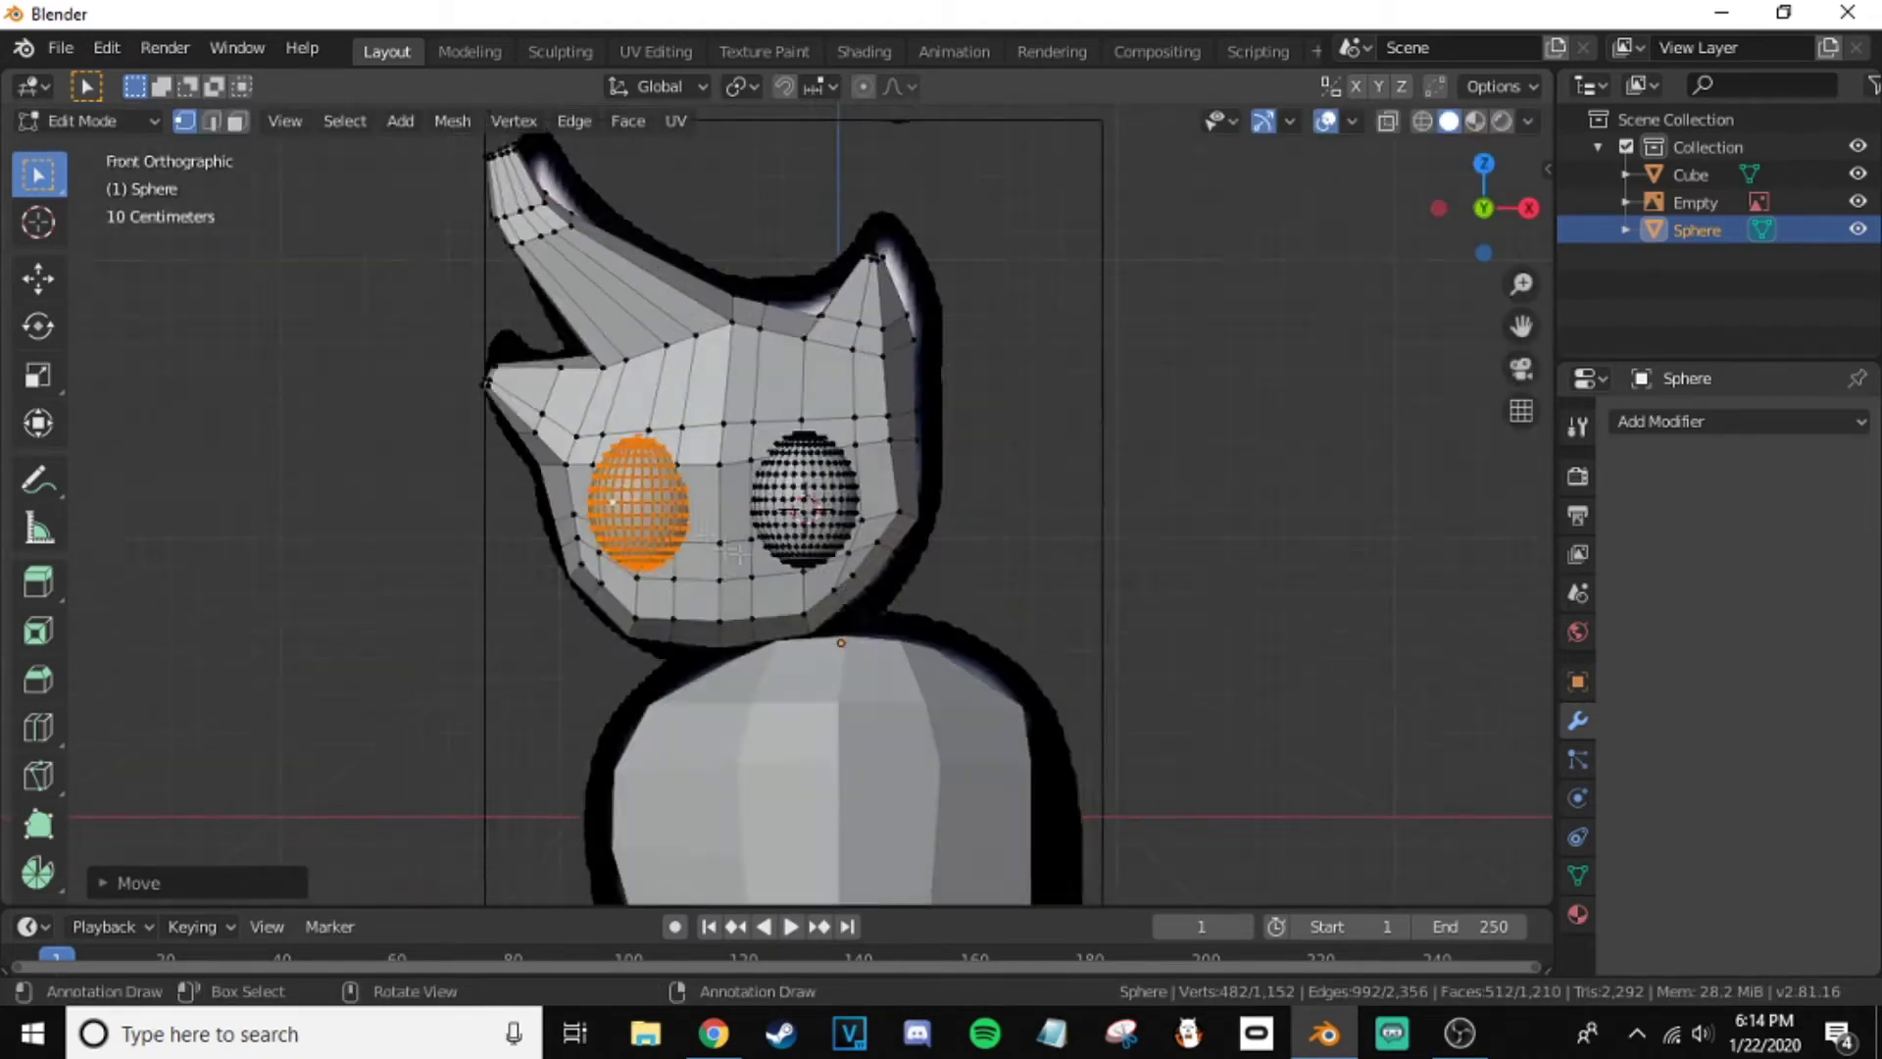
scroll(637, 524, up, 5)
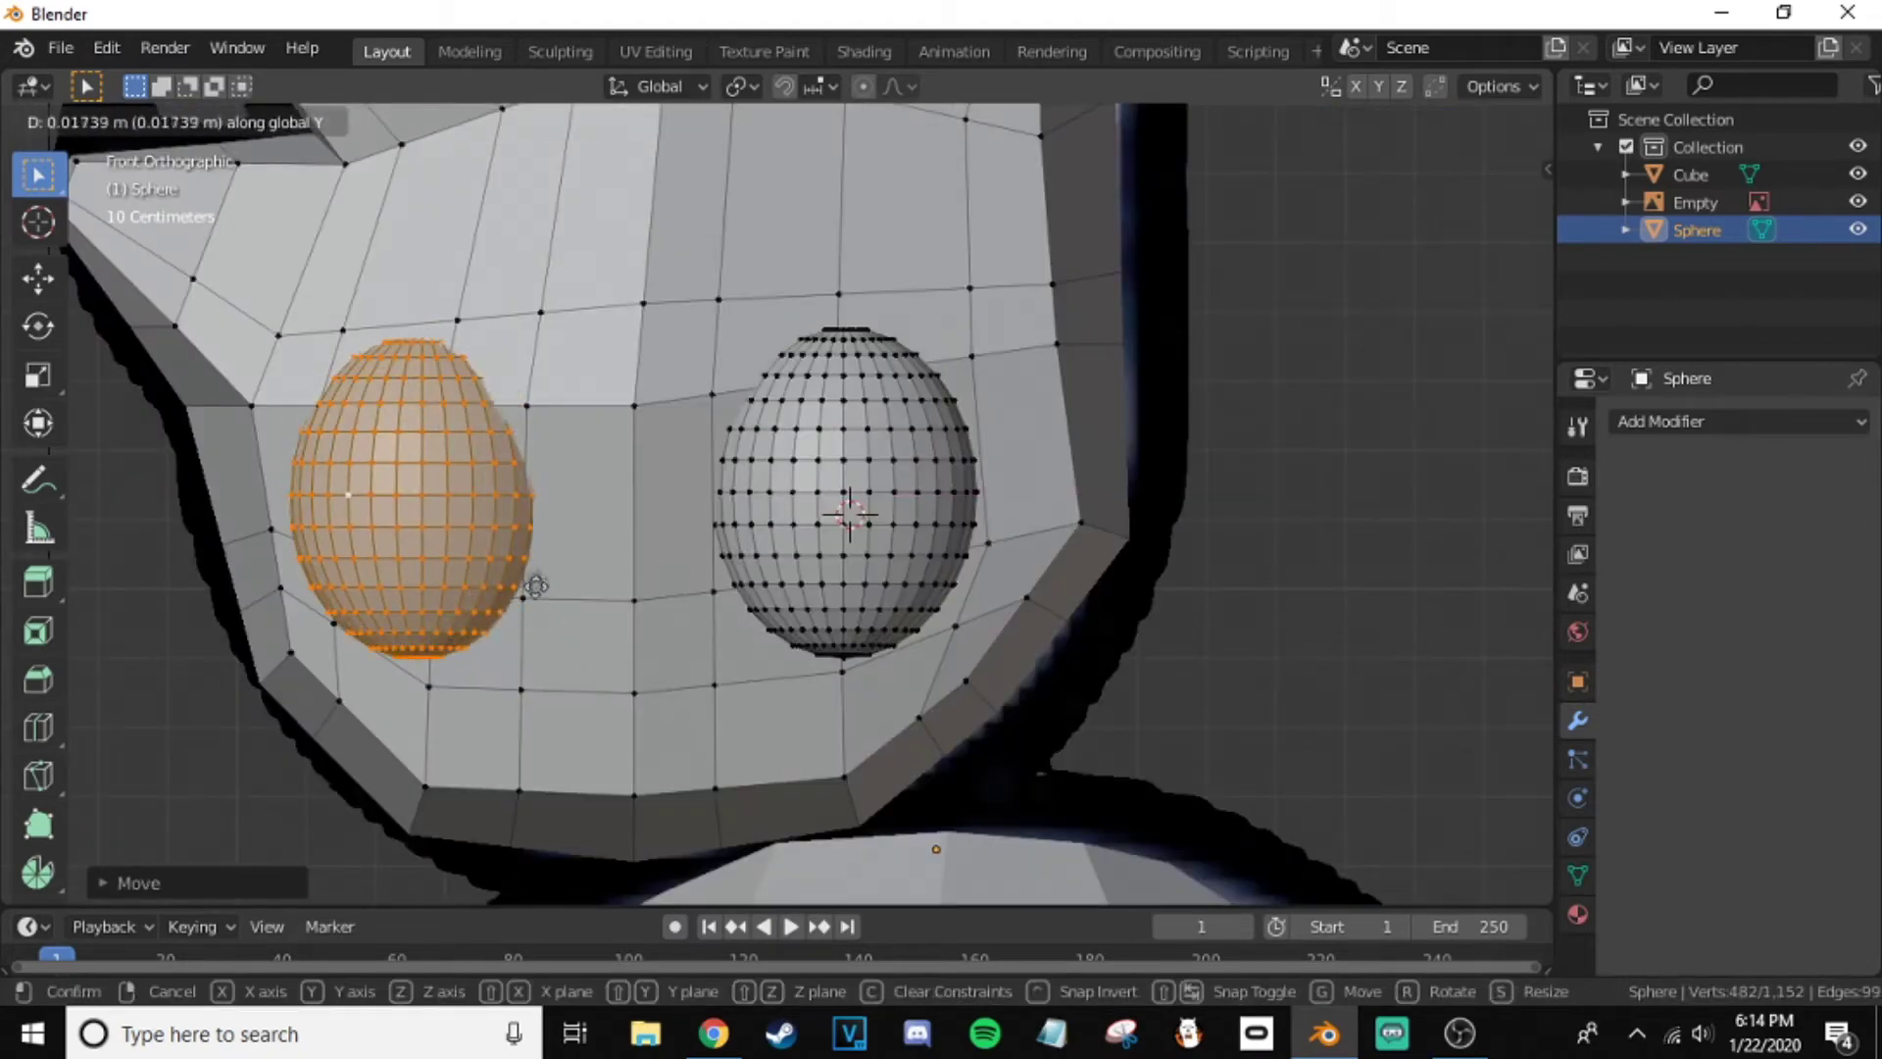
right_click(545, 586)
- Select the eye spheres with L and separate them into their own object
click(527, 644)
middle_drag(527, 644, 716, 622)
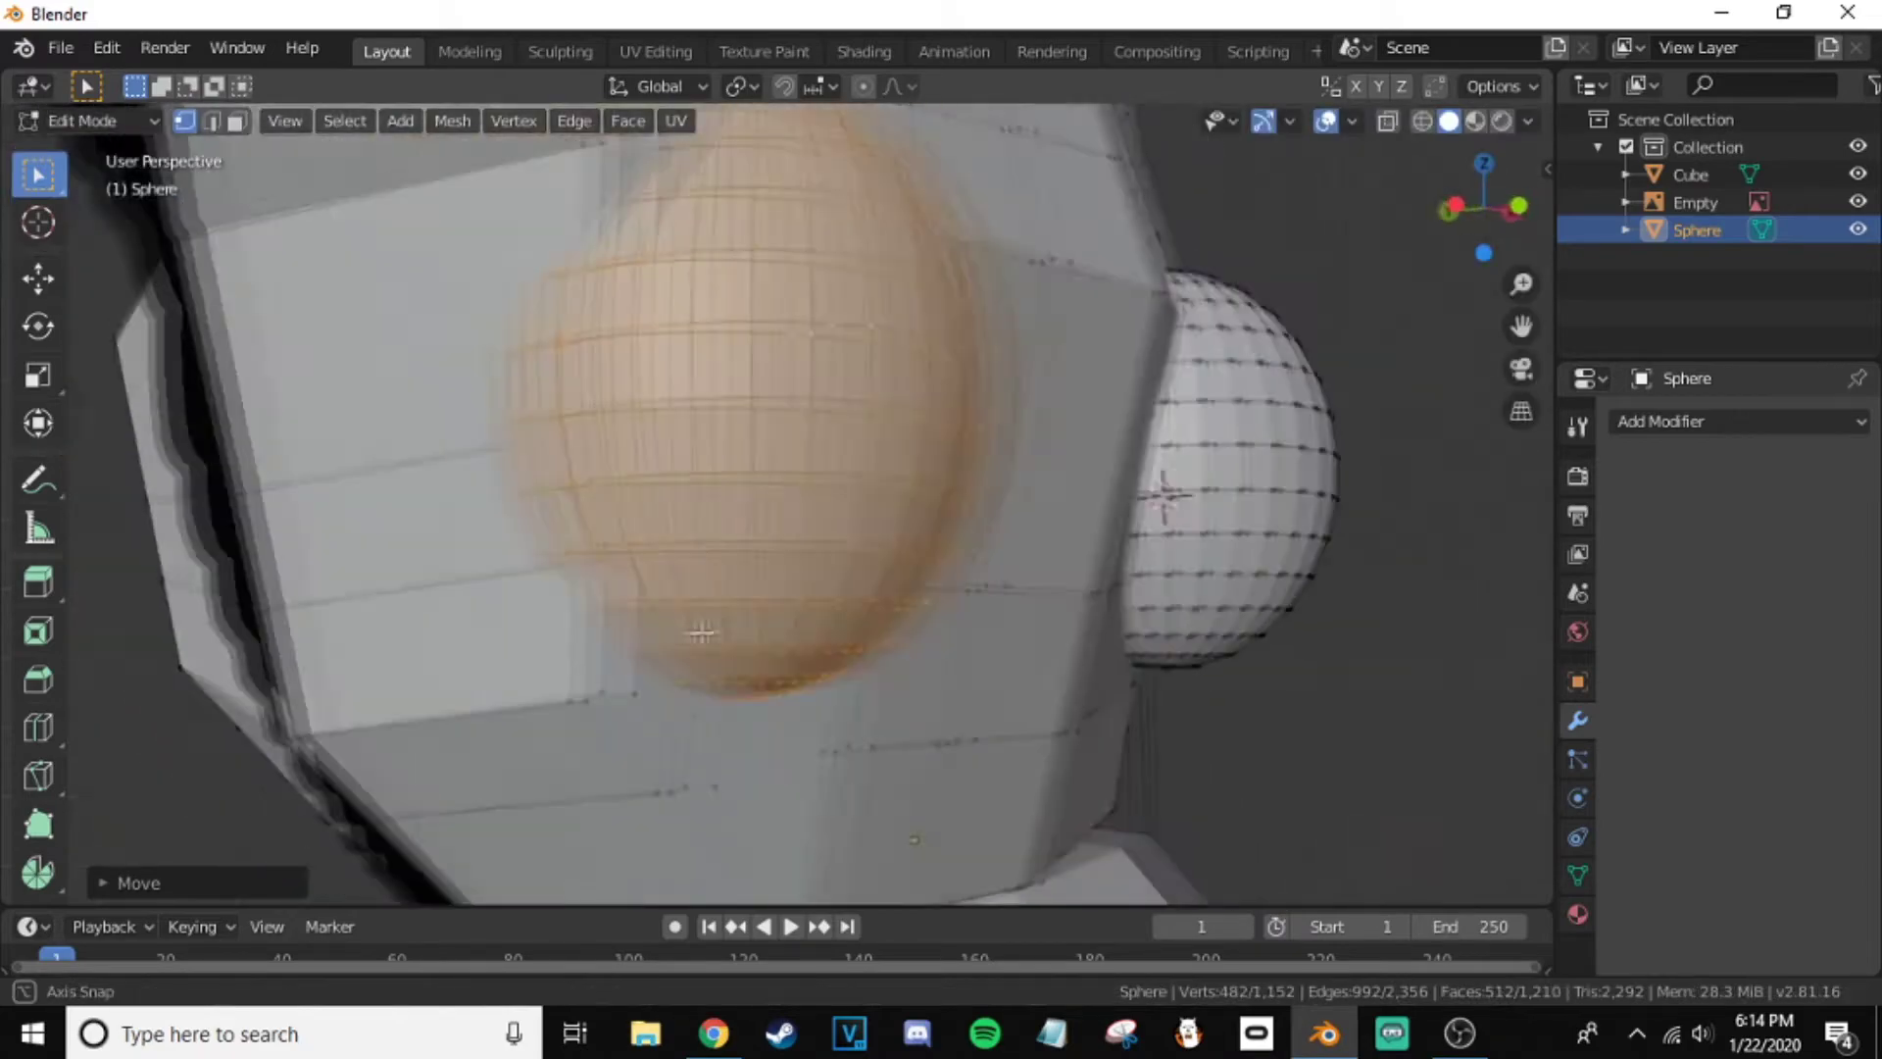
scroll(696, 627, down, 5)
middle_drag(1029, 588, 691, 498)
click(691, 498)
key(l)
right_click(691, 498)
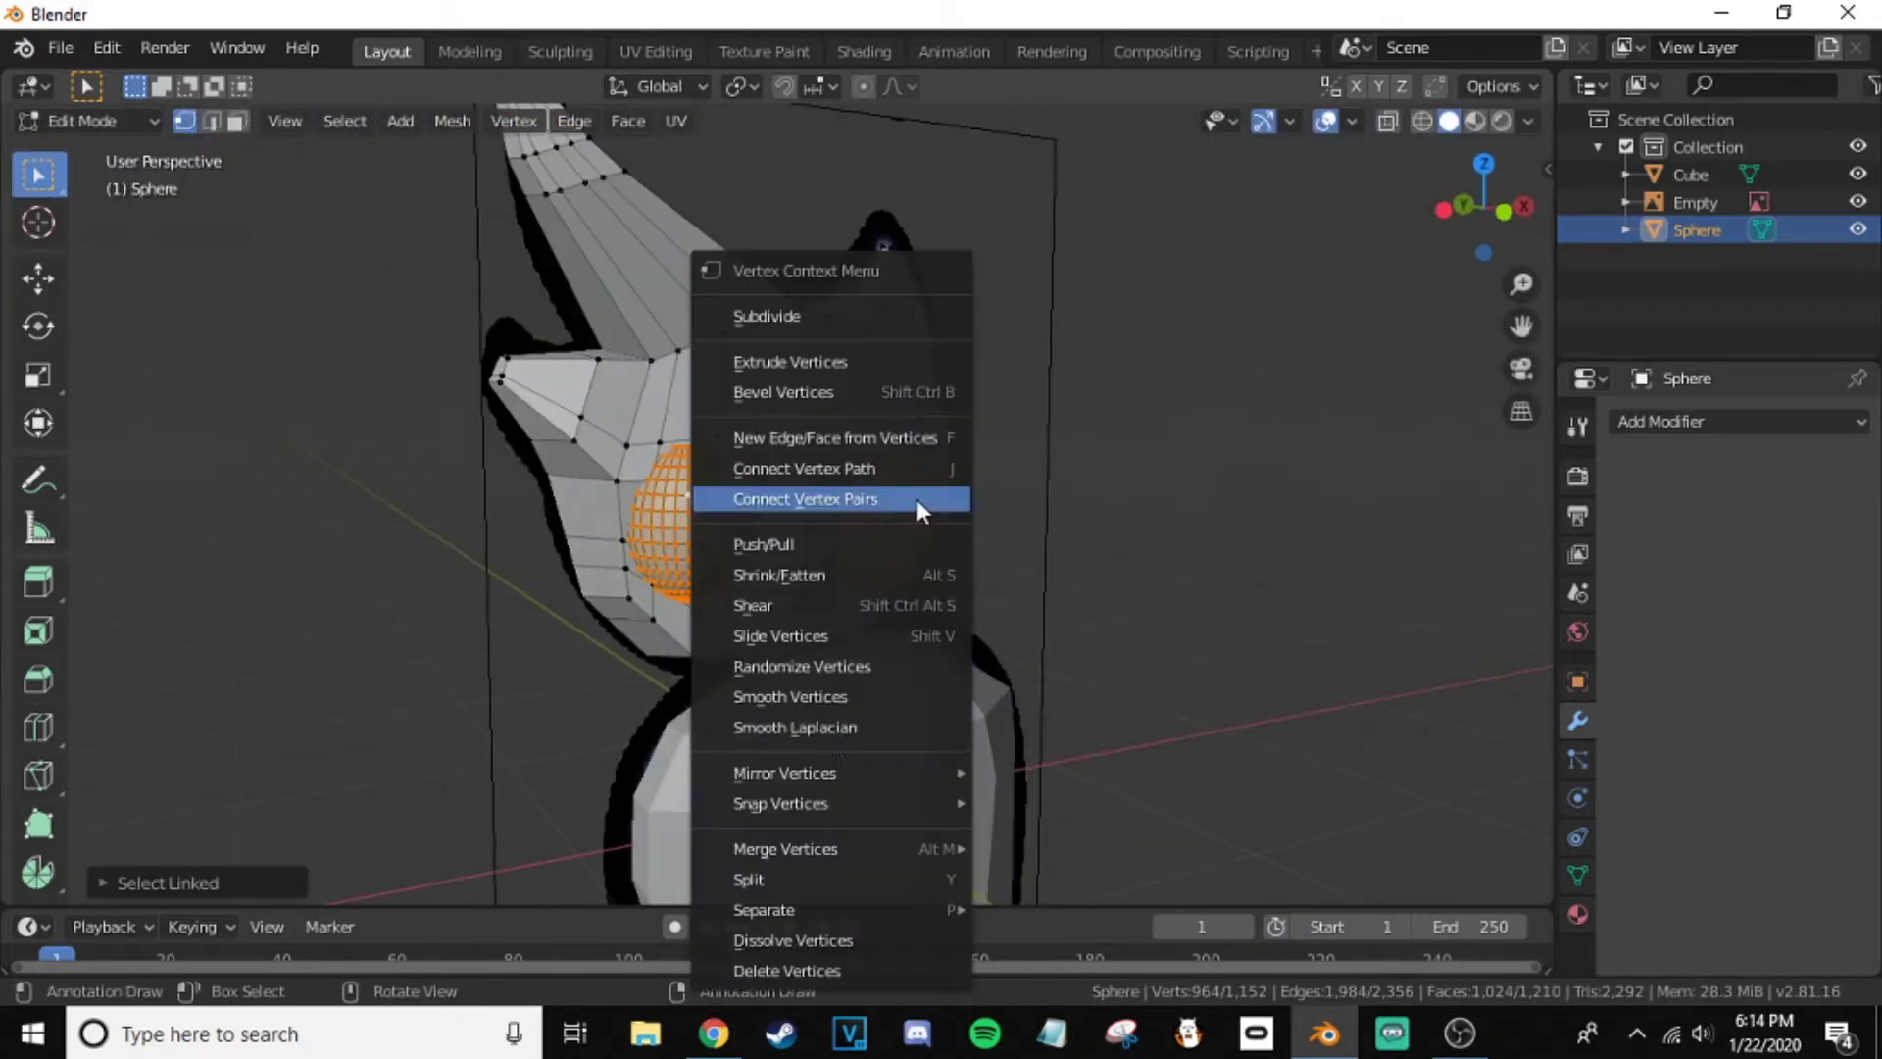
click(1146, 849)
- Return to Object Mode and add a Boolean modifier to the head
key(Tab)
click(1735, 420)
click(1294, 556)
click(920, 492)
- Set the Boolean's cutter object to Sphere.001 and hide it to reveal the eye sockets
click(1799, 574)
click(1656, 756)
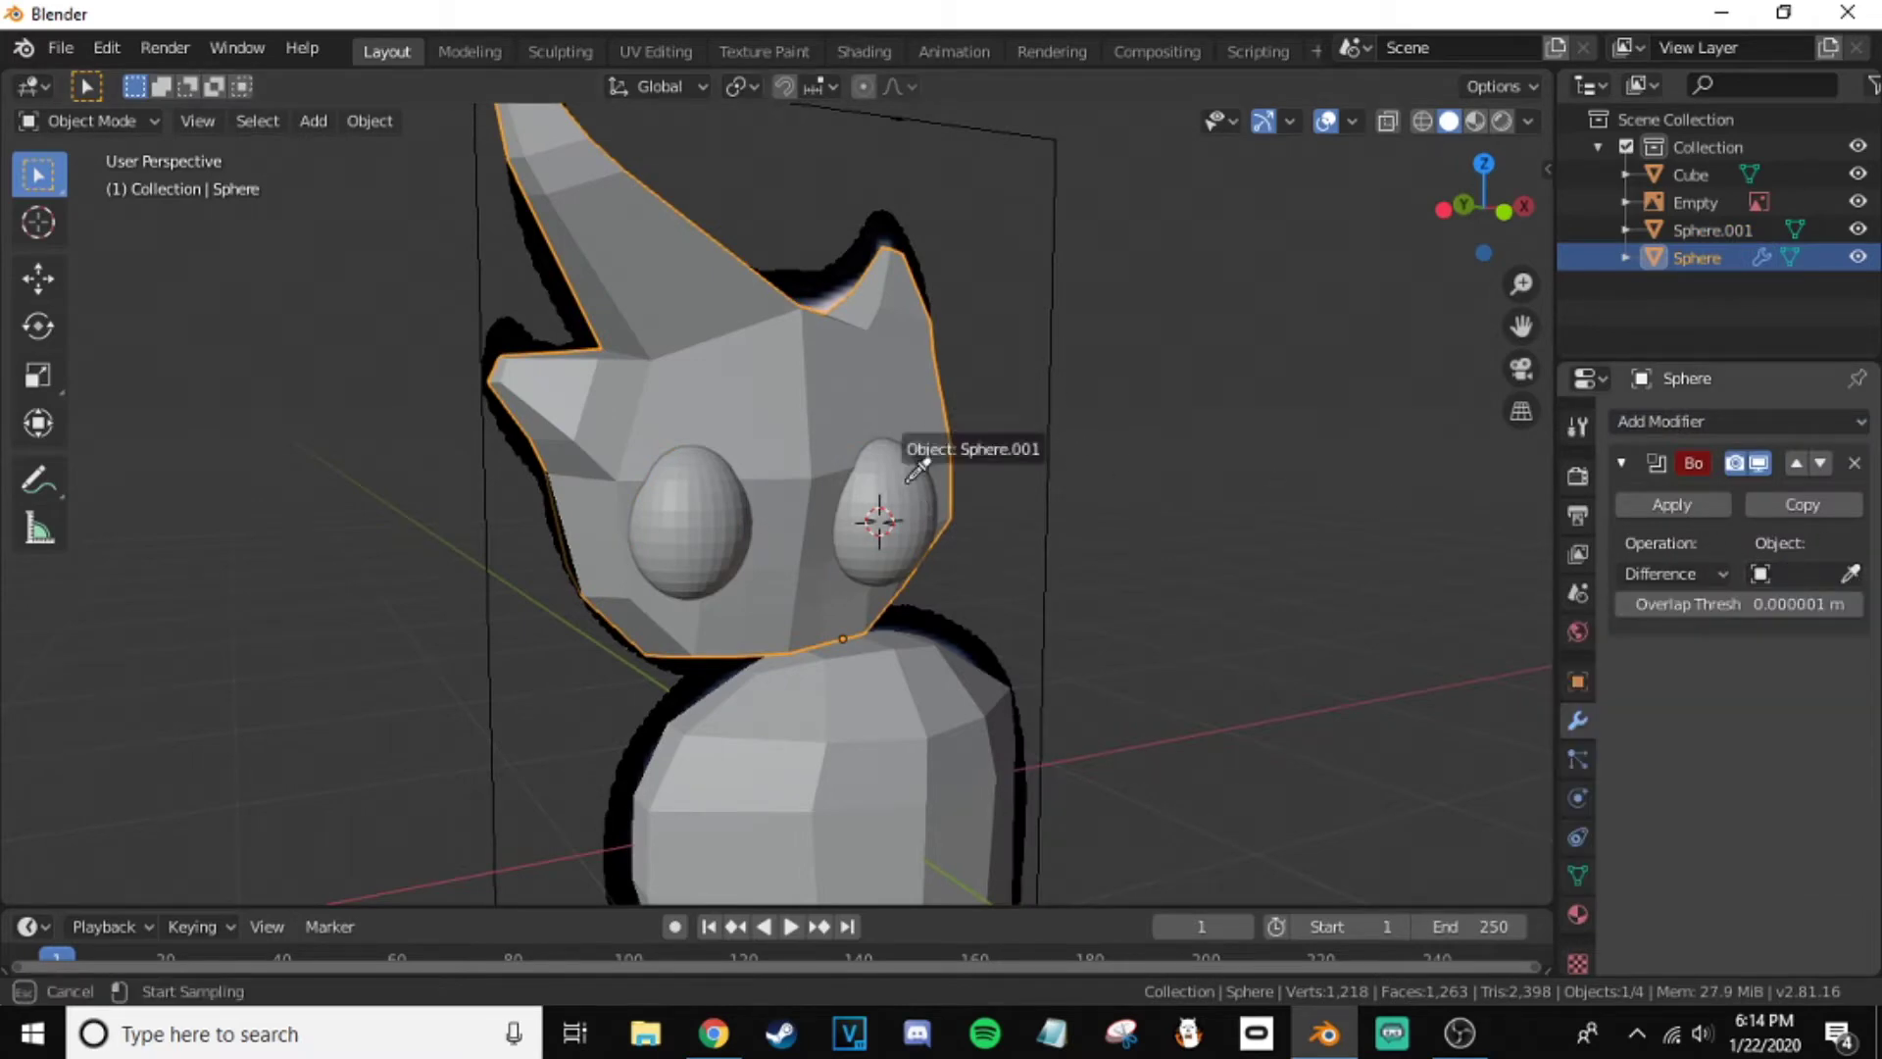
click(874, 510)
middle_drag(874, 510, 724, 525)
key(h)
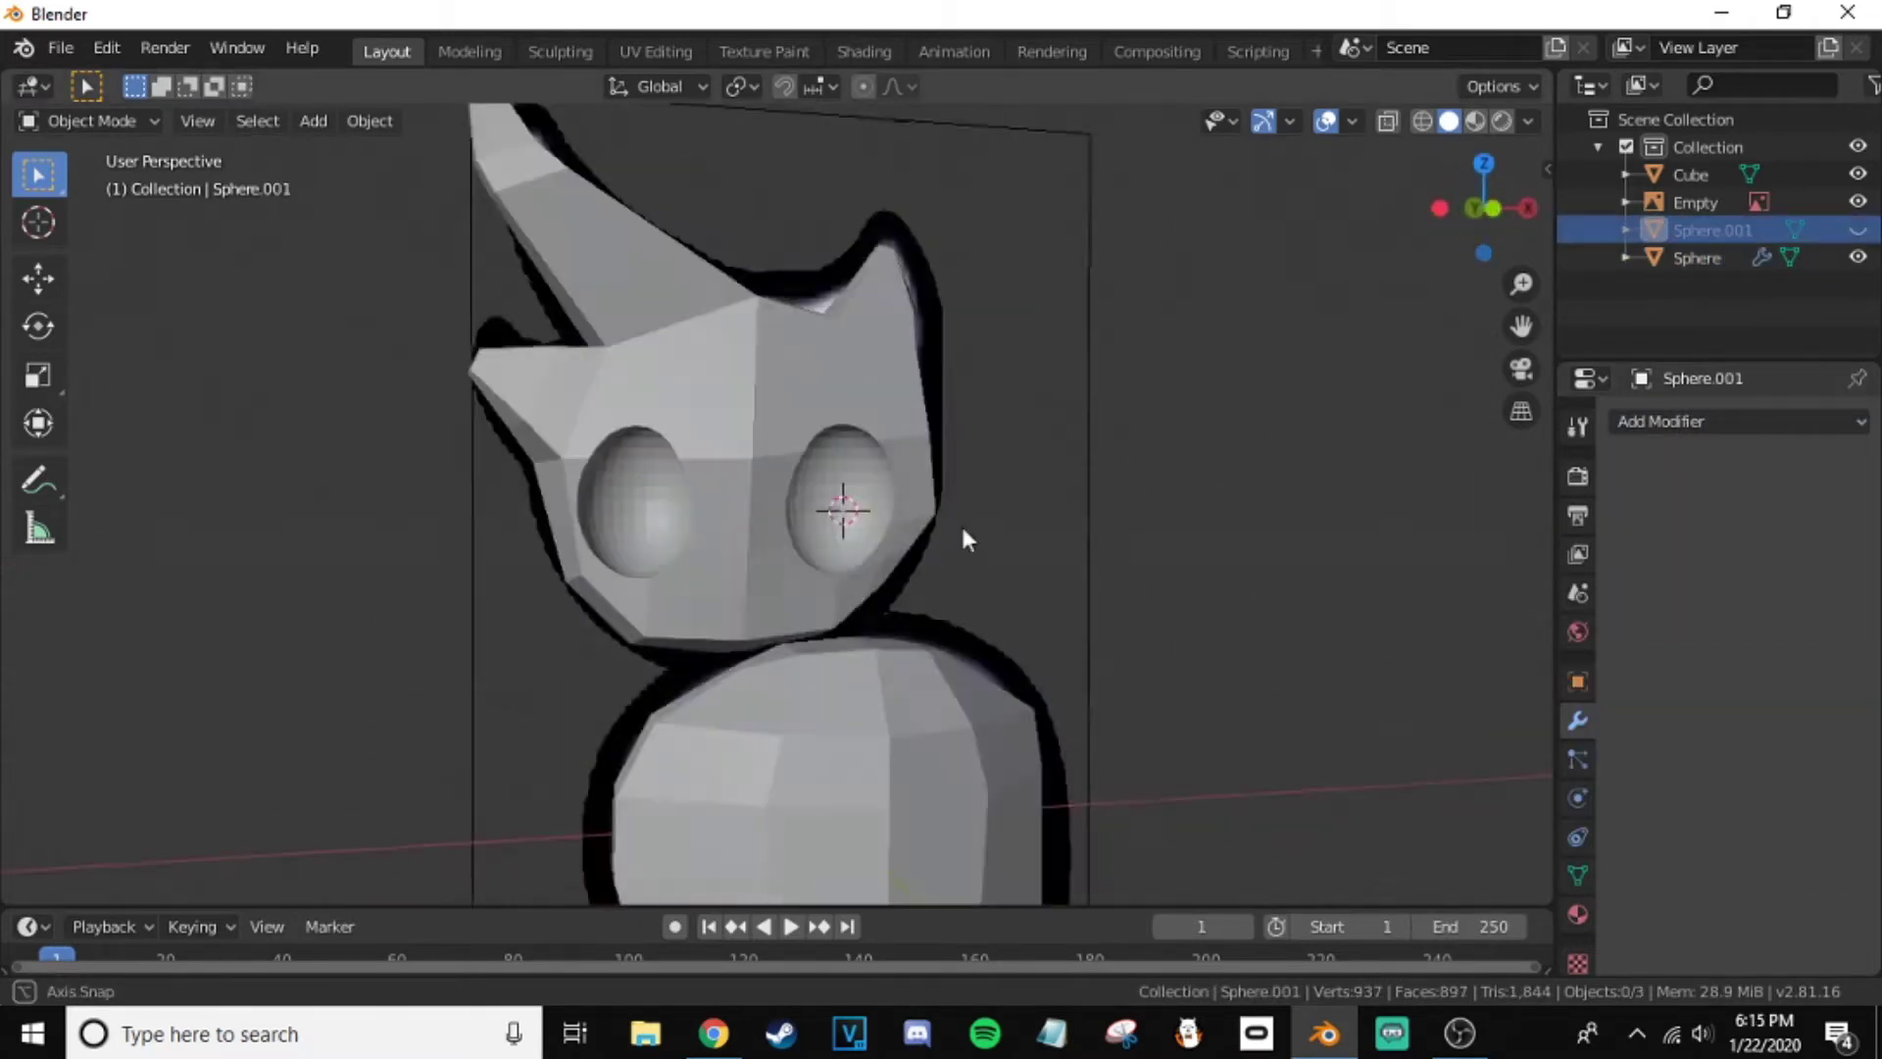
scroll(961, 521, down, 5)
mouse_move(937, 490)
middle_down()
mouse_move(797, 574)
mouse_move(907, 564)
middle_up()
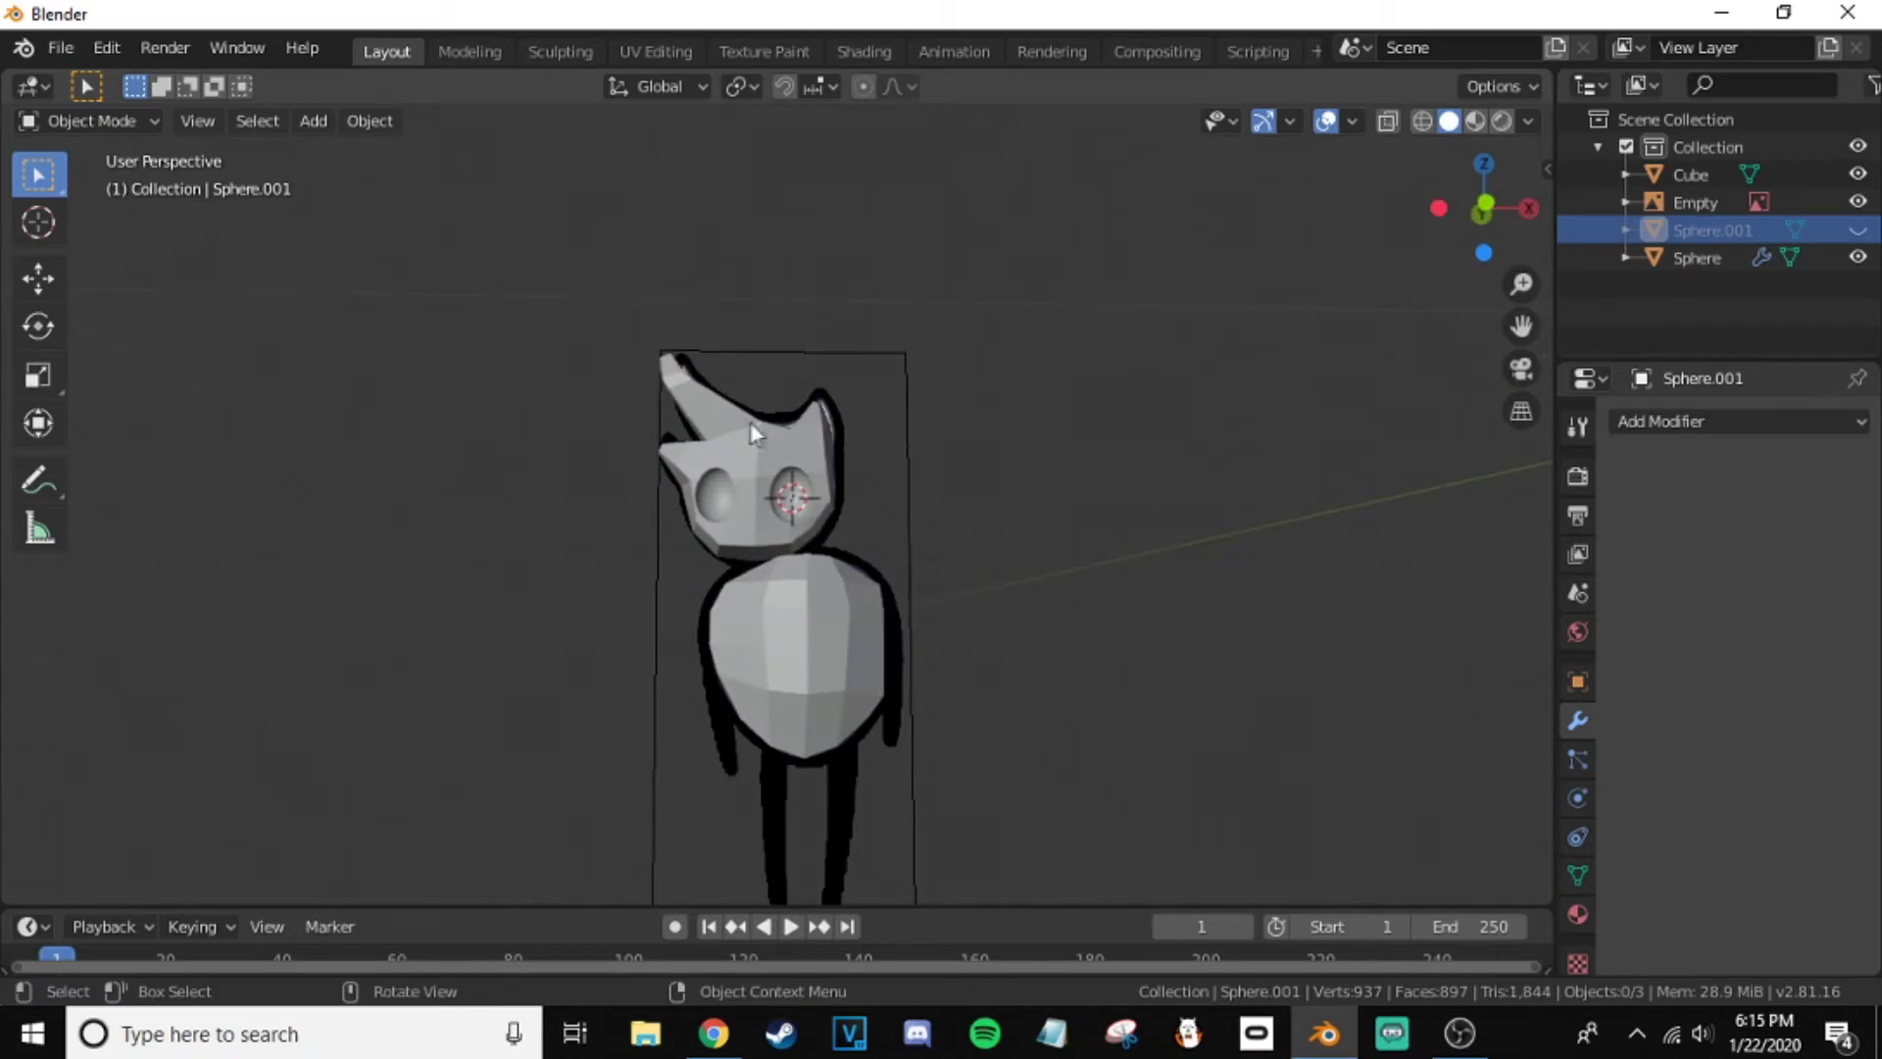
- Unhide the eye object and rotate and move the eyes into the sockets
click(750, 422)
key(r)
key(y)
key(Escape)
key(alt+h)
scroll(821, 515, up, 4)
click(809, 514)
key(r)
click(912, 505)
key(g)
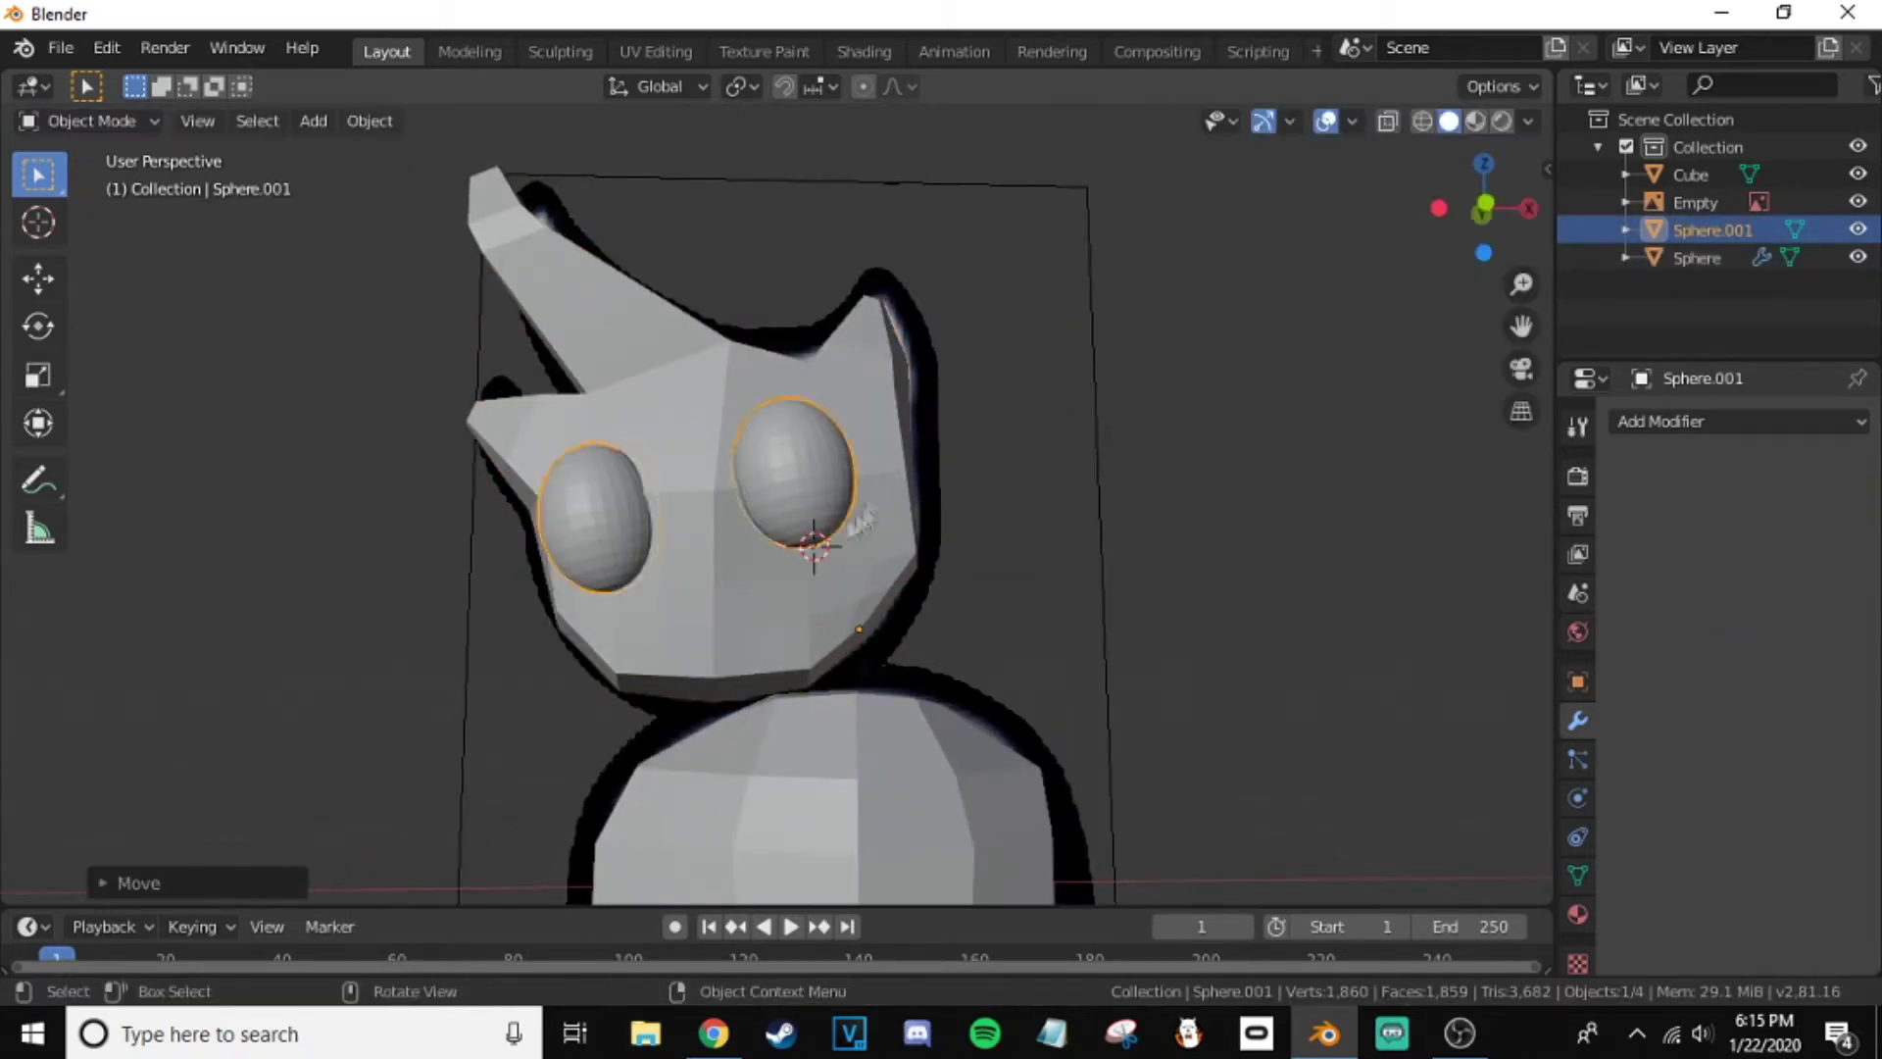
middle_drag(863, 519, 854, 549)
key(g)
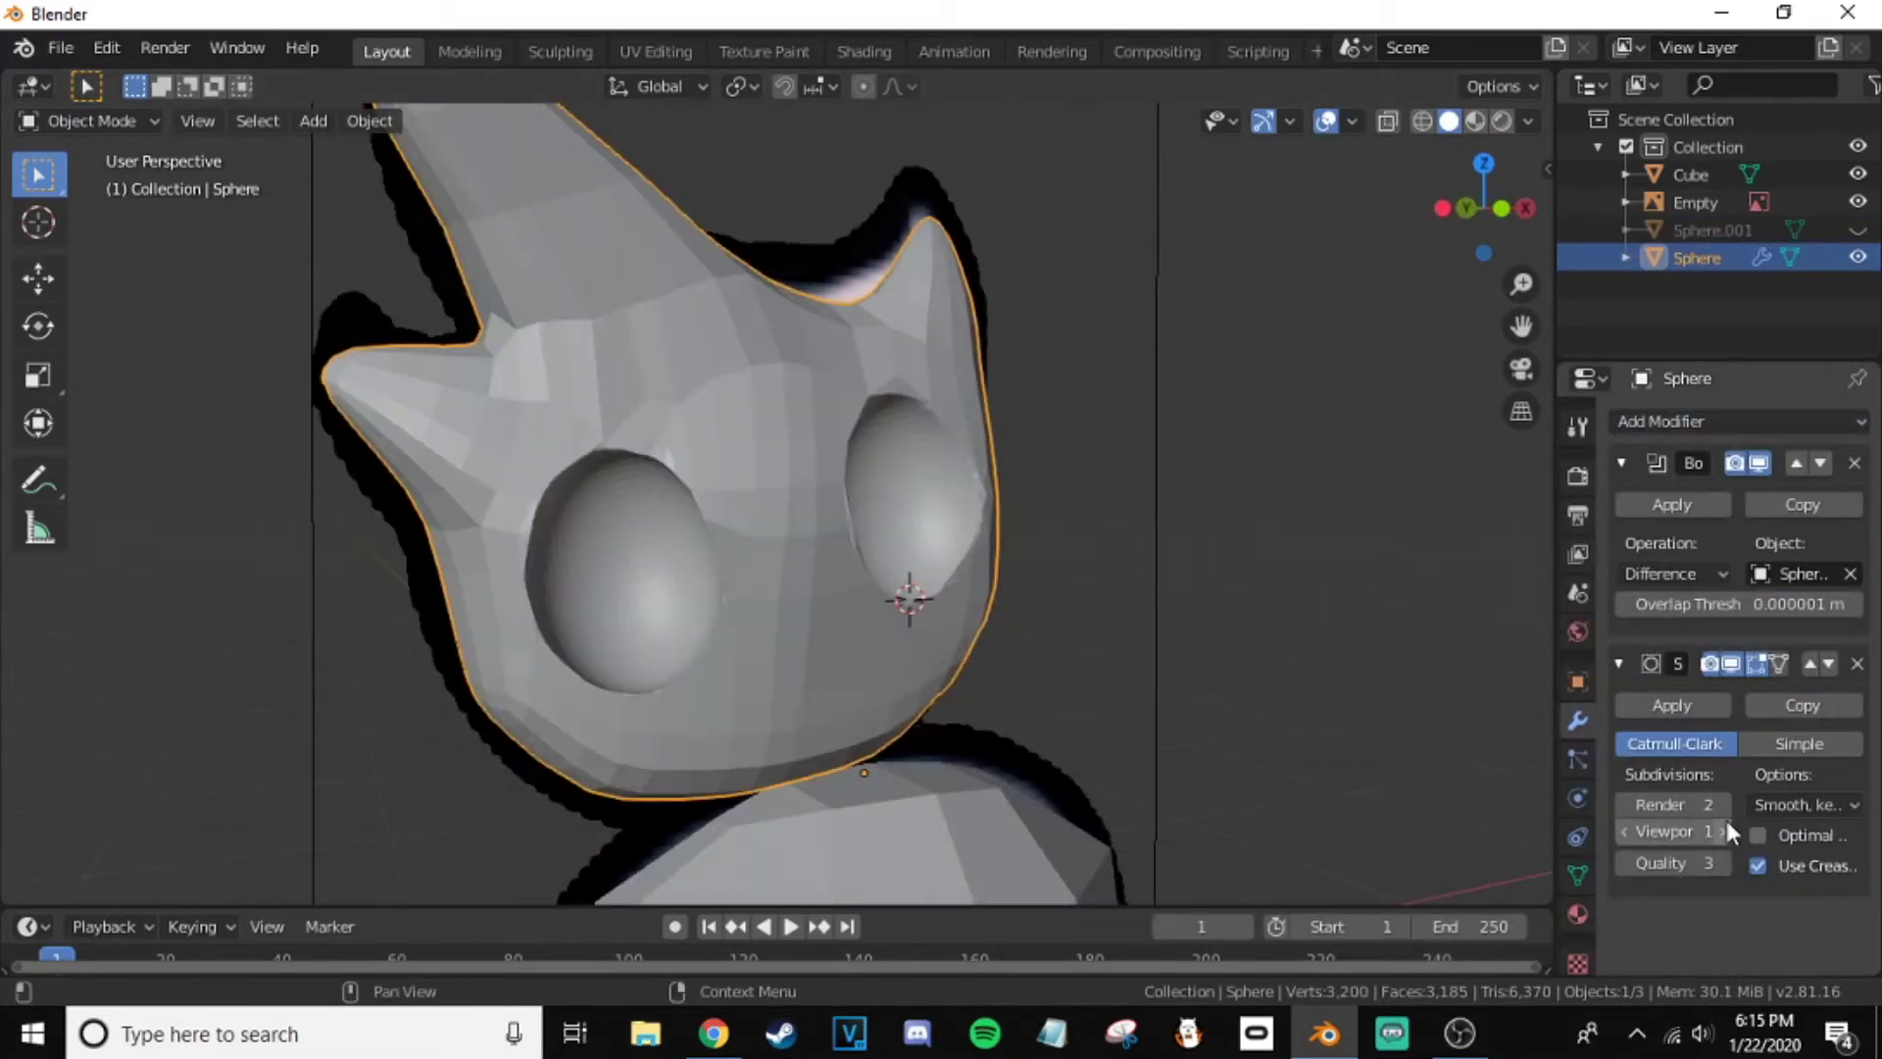
- Raise the head's Subdivision viewport level to 3
click(1722, 832)
click(1722, 831)
middle_drag(1025, 566, 887, 544)
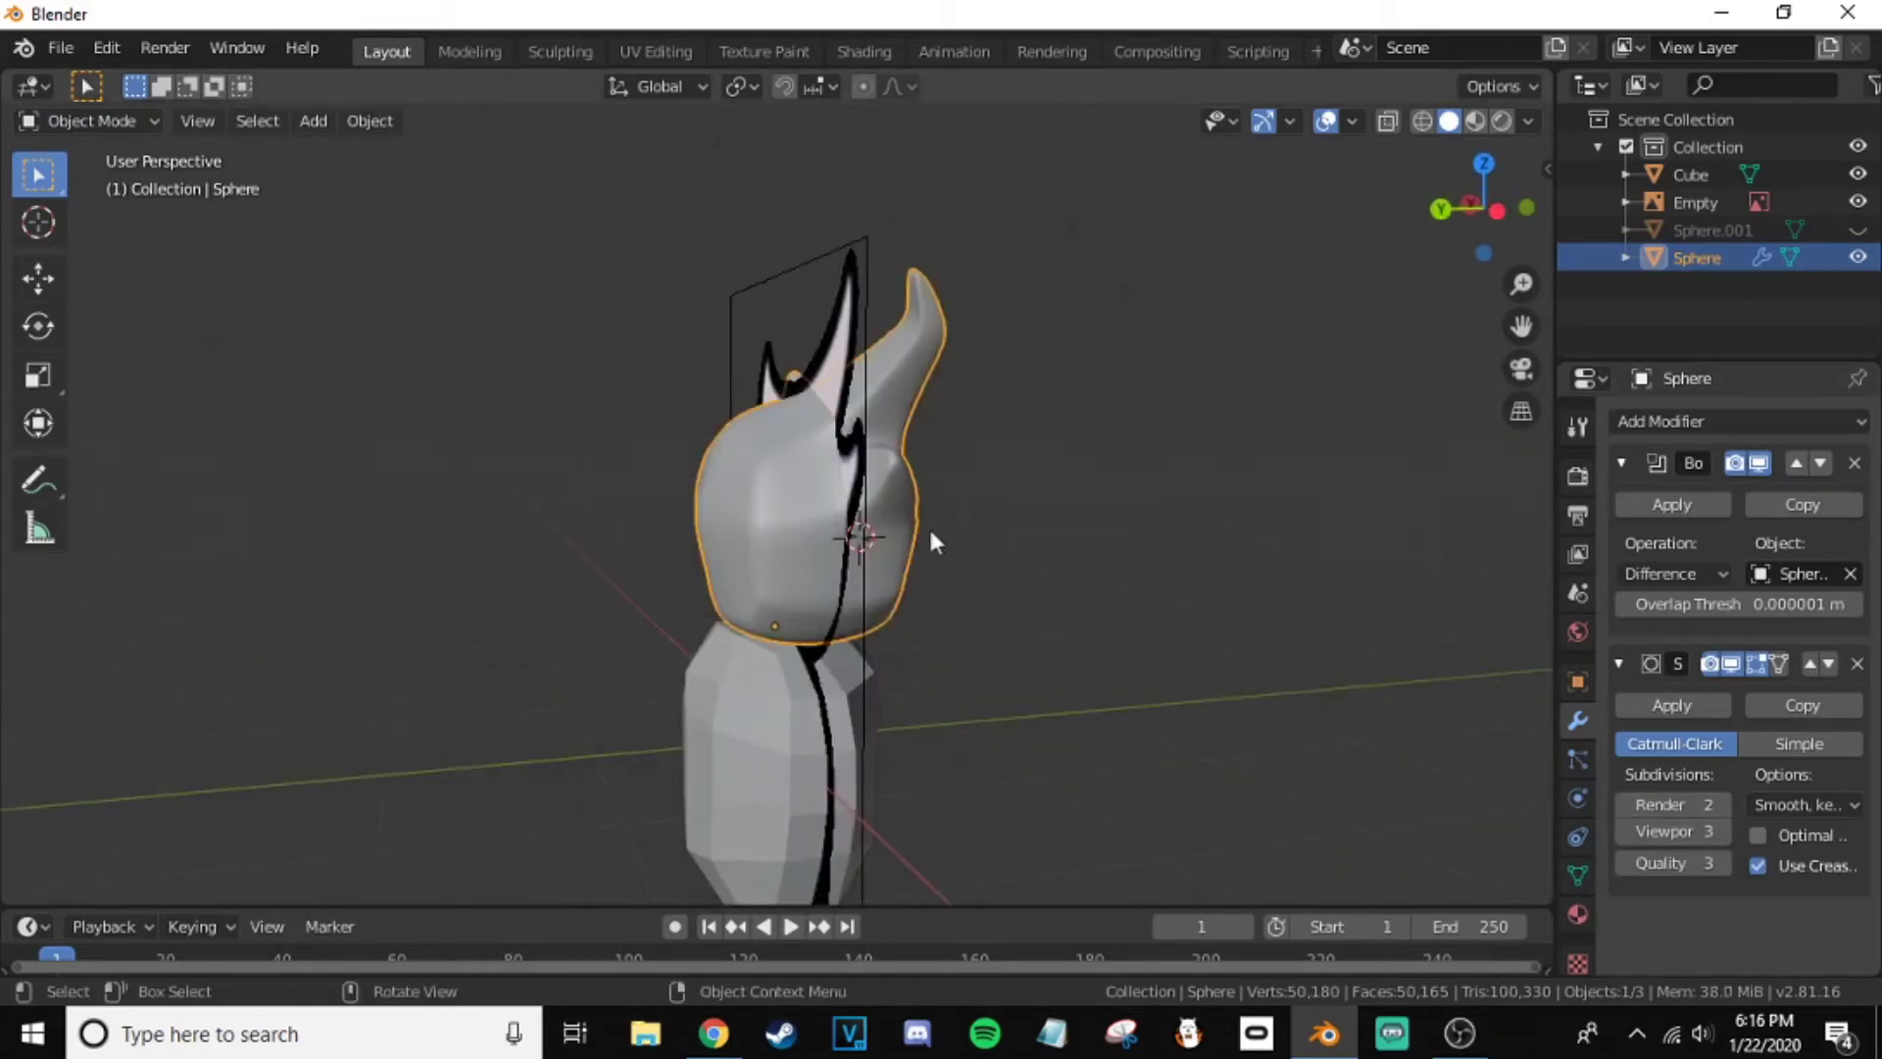
middle_drag(931, 542, 743, 574)
scroll(708, 506, up, 6)
scroll(709, 505, down, 5)
scroll(633, 537, down, 3)
- Give the body a Subdivision Surface modifier with viewport level 3, shown on cage
click(866, 749)
click(1740, 421)
click(1313, 866)
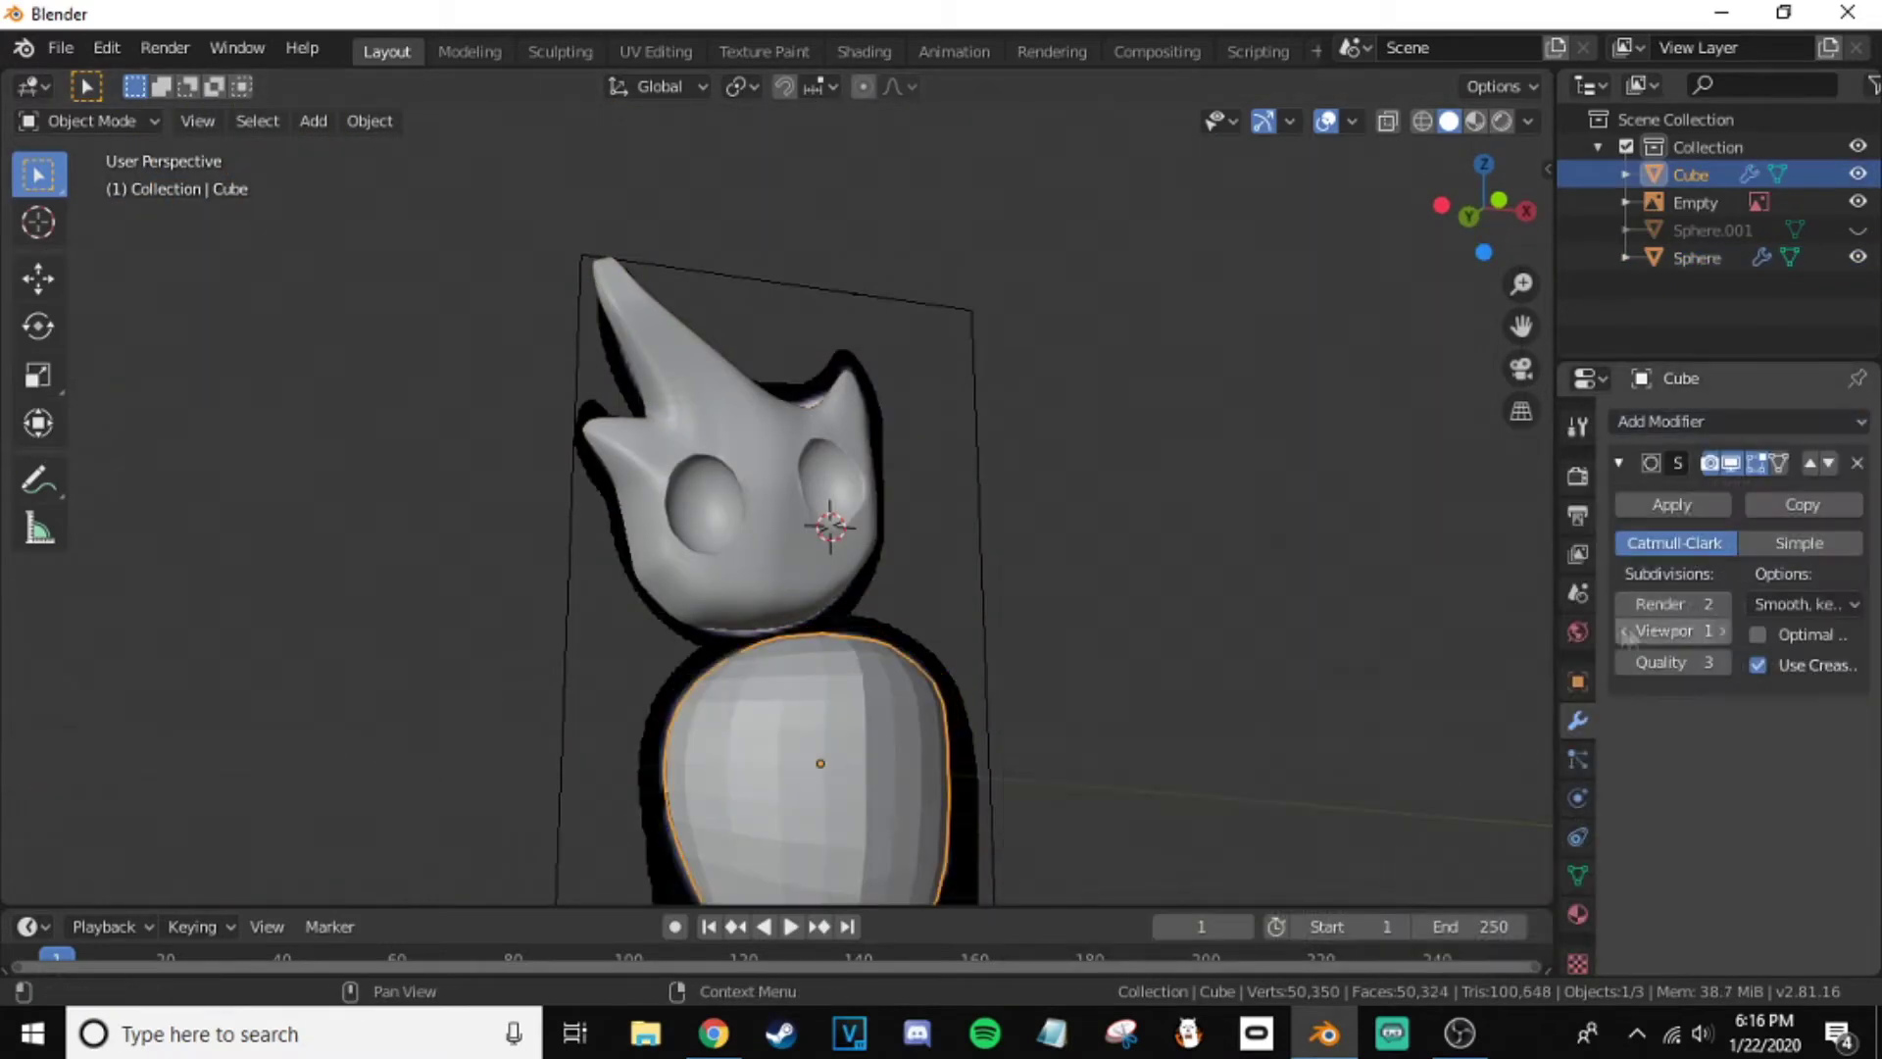
click(1722, 630)
scroll(784, 588, down, 4)
scroll(798, 617, up, 6)
middle_drag(798, 617, 841, 654)
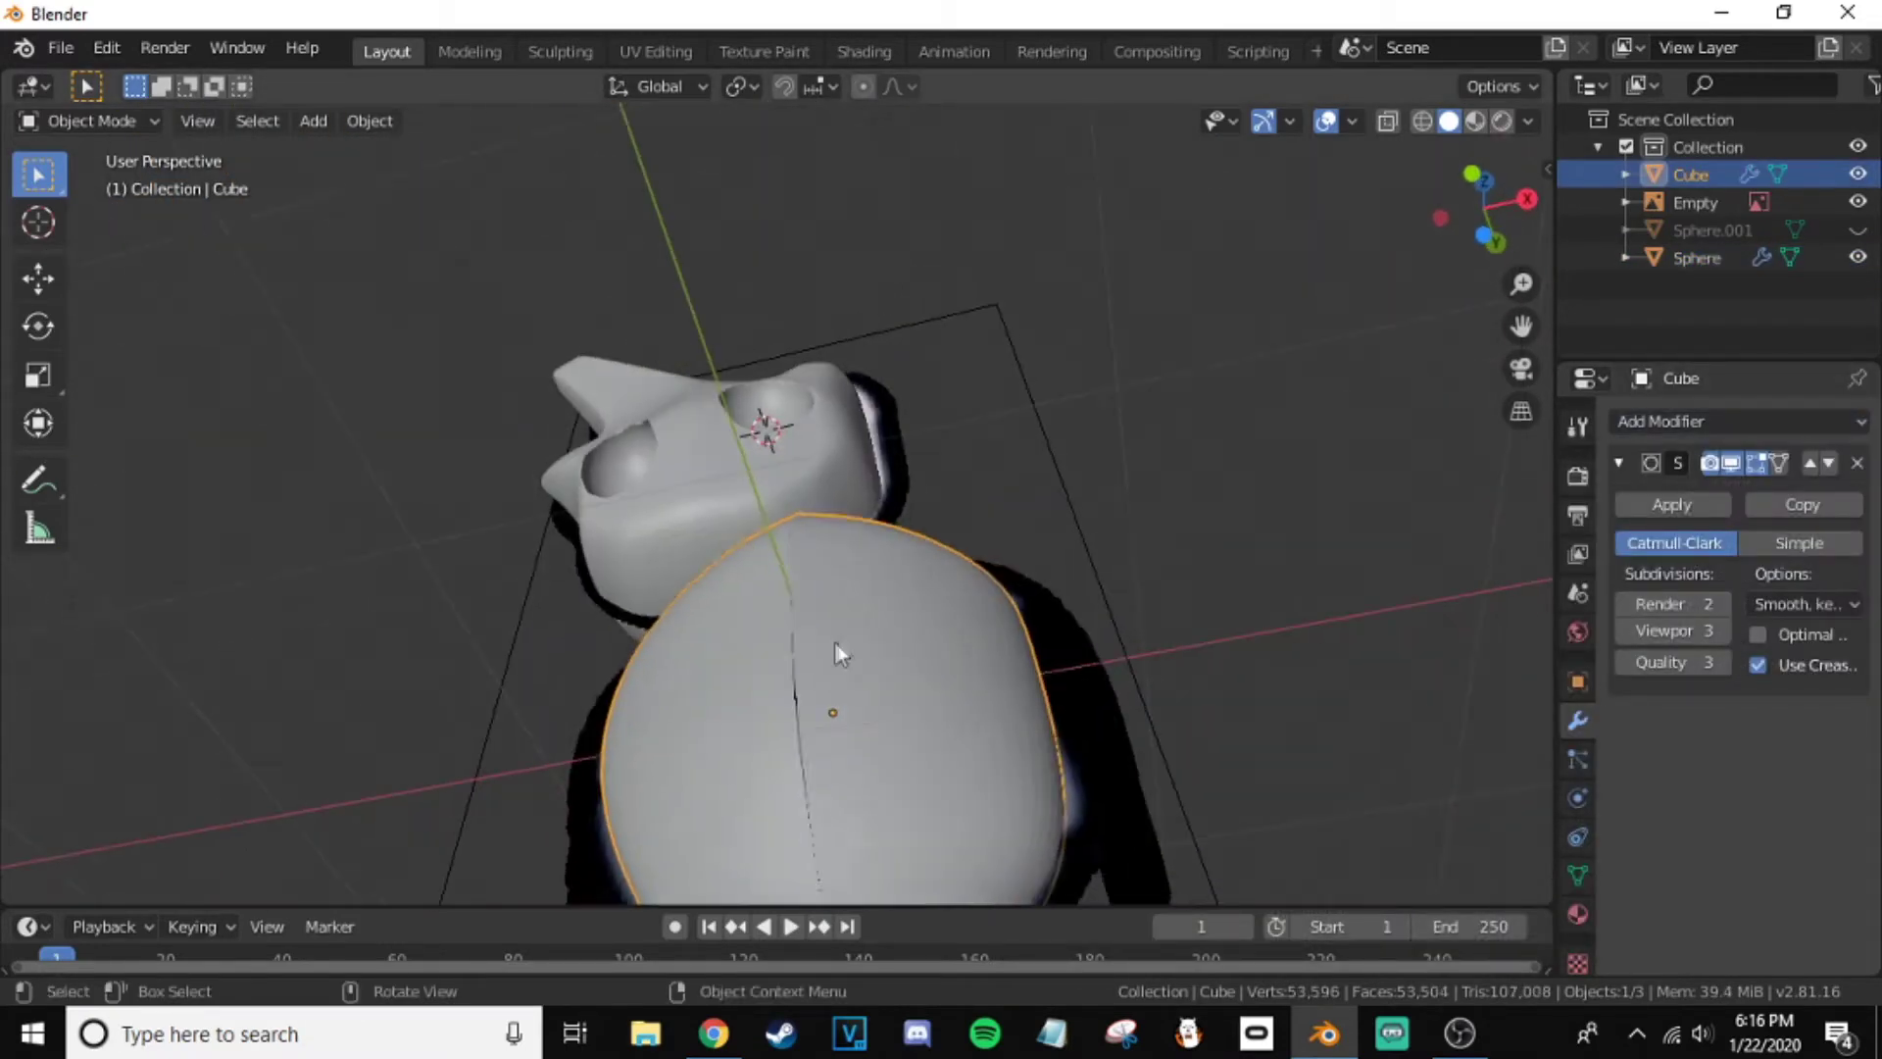
click(1731, 462)
- Inspect the body mesh in edge select mode, select all of it, and return to Object Mode
scroll(833, 686, up, 4)
middle_drag(833, 686, 842, 670)
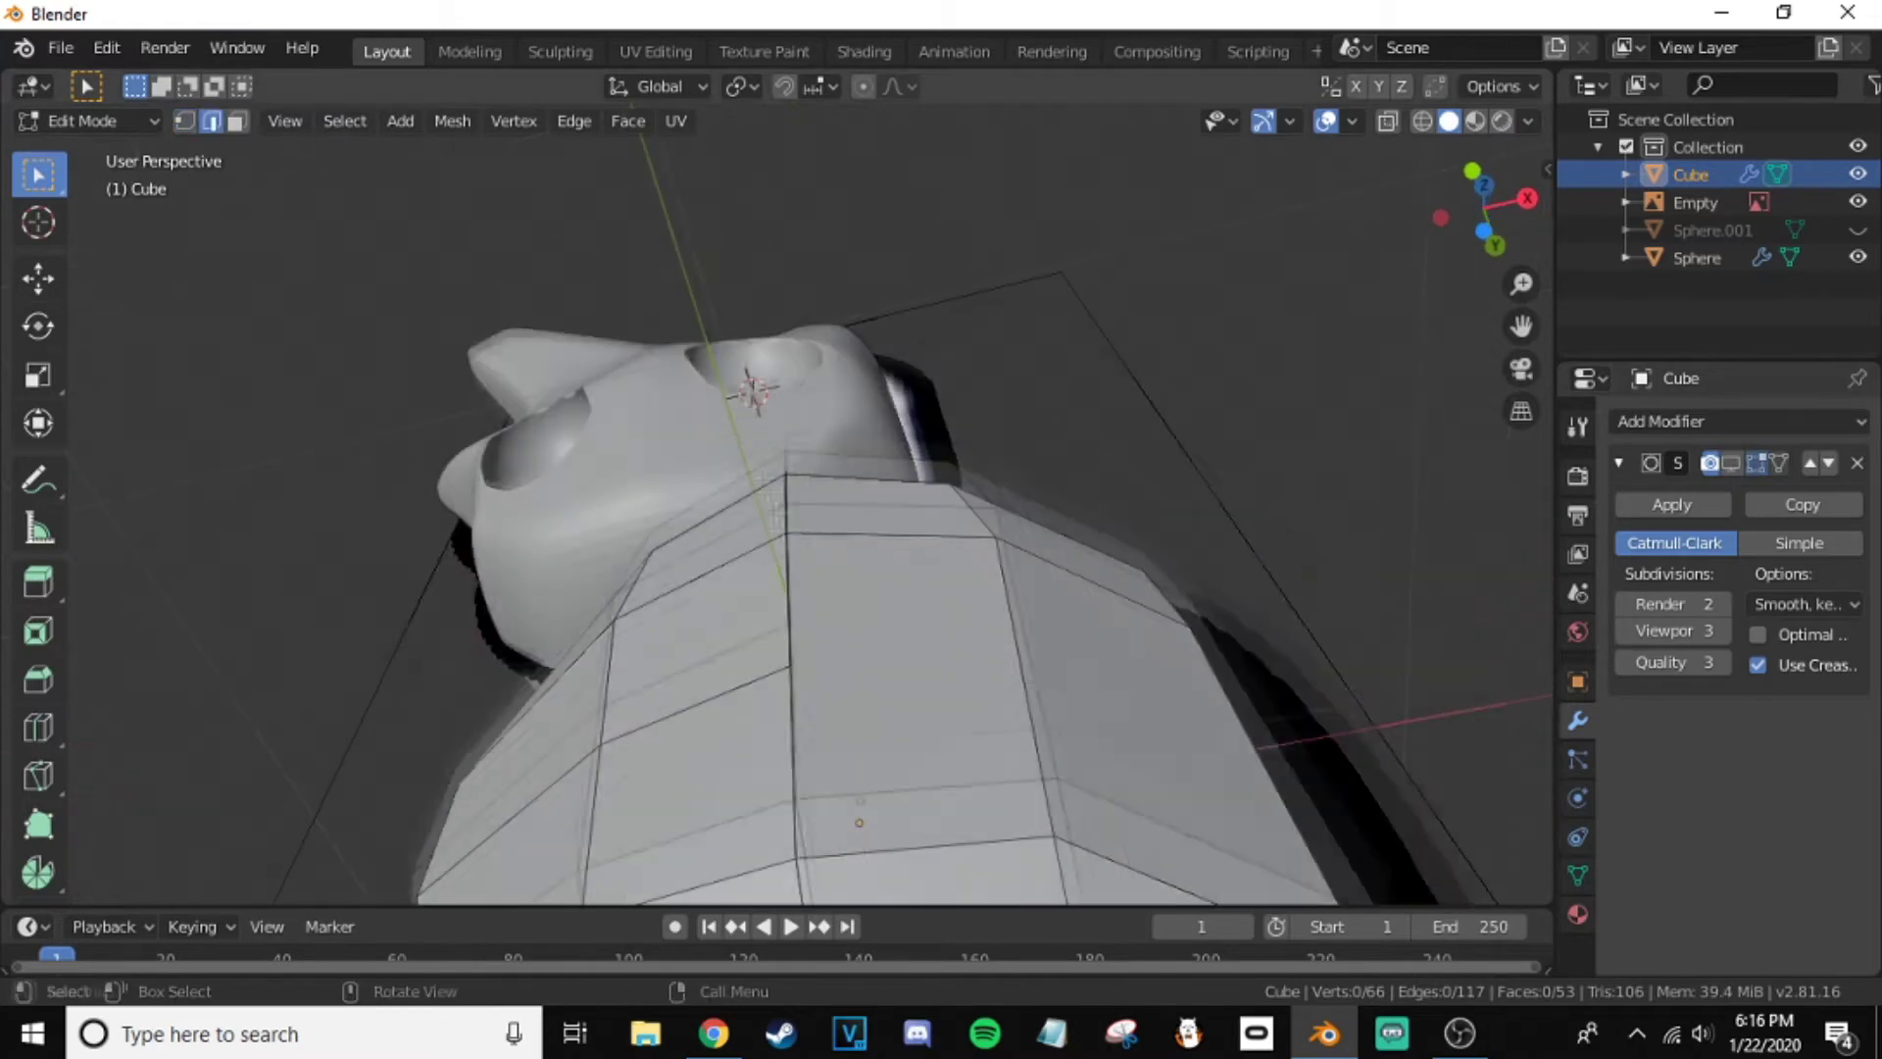
key(2)
scroll(842, 670, up, 3)
scroll(715, 551, down, 3)
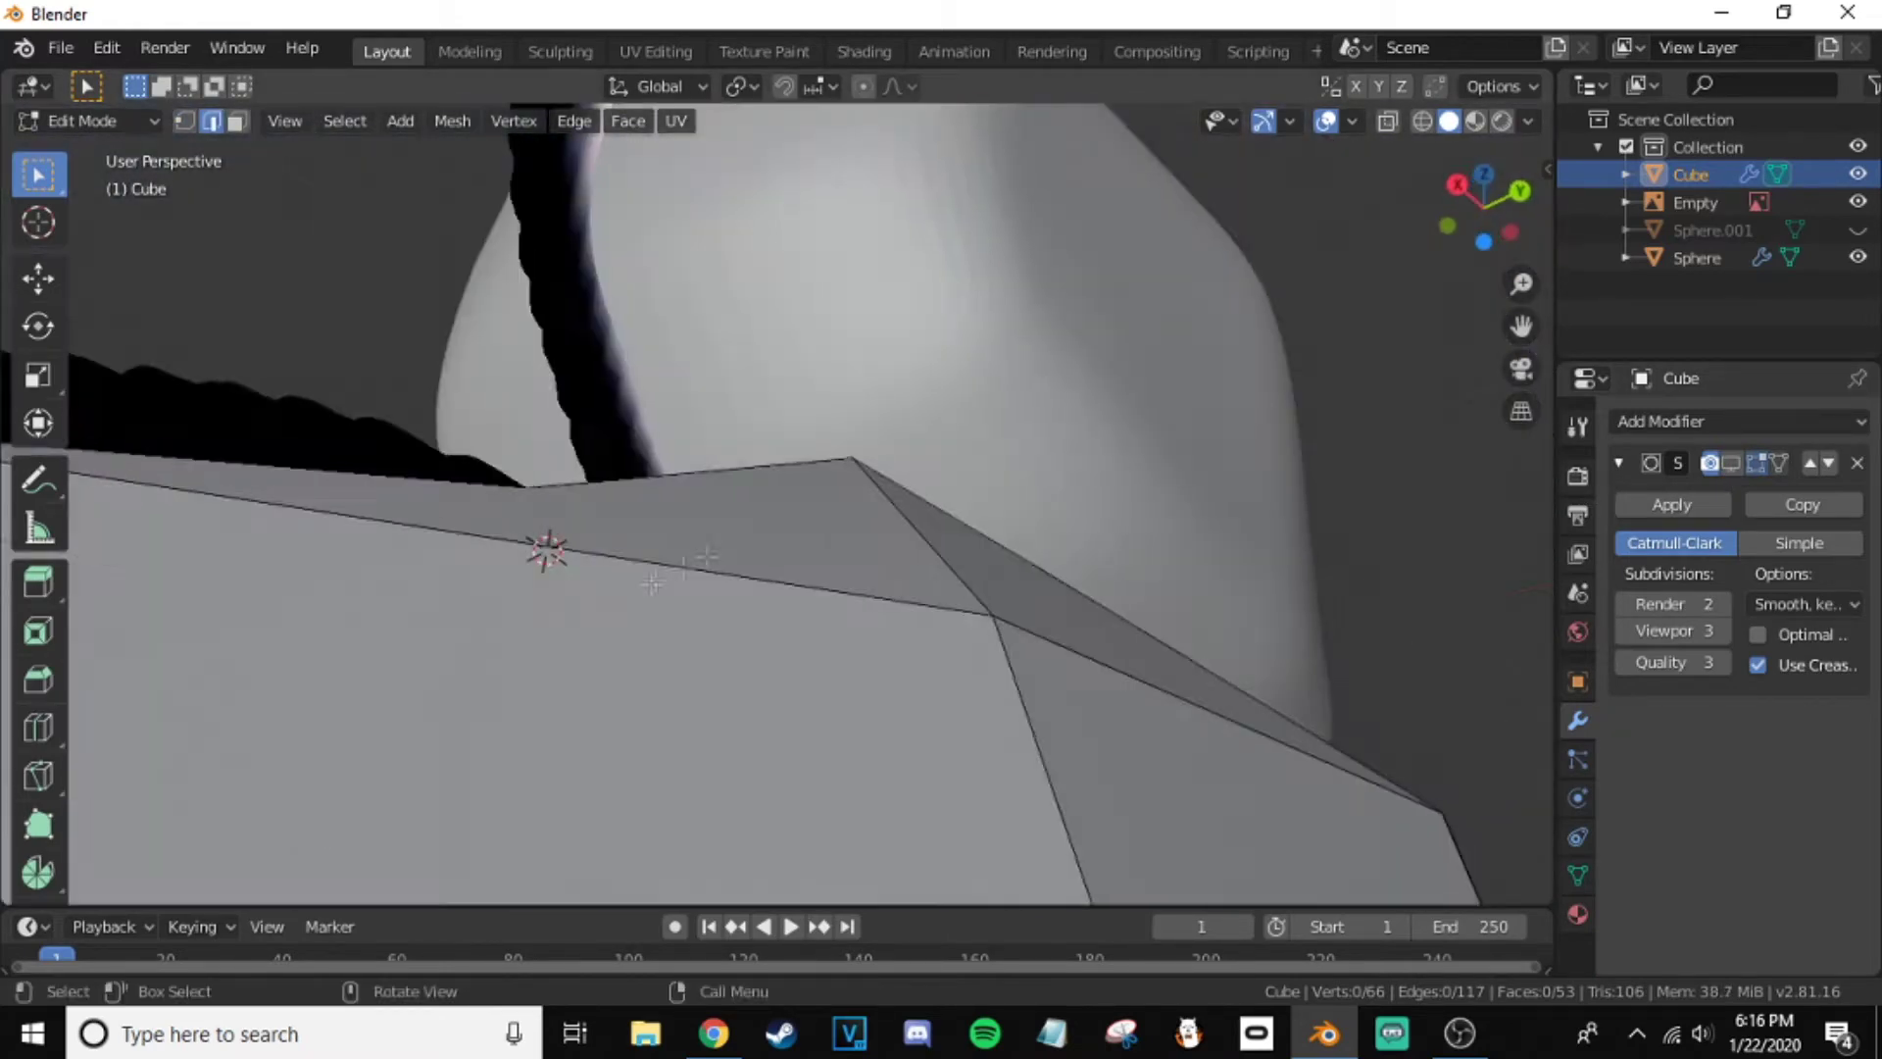
click(714, 551)
scroll(1122, 610, down, 5)
scroll(868, 638, up, 3)
mouse_move(852, 687)
middle_down()
mouse_move(992, 621)
mouse_move(606, 575)
middle_up()
key(a)
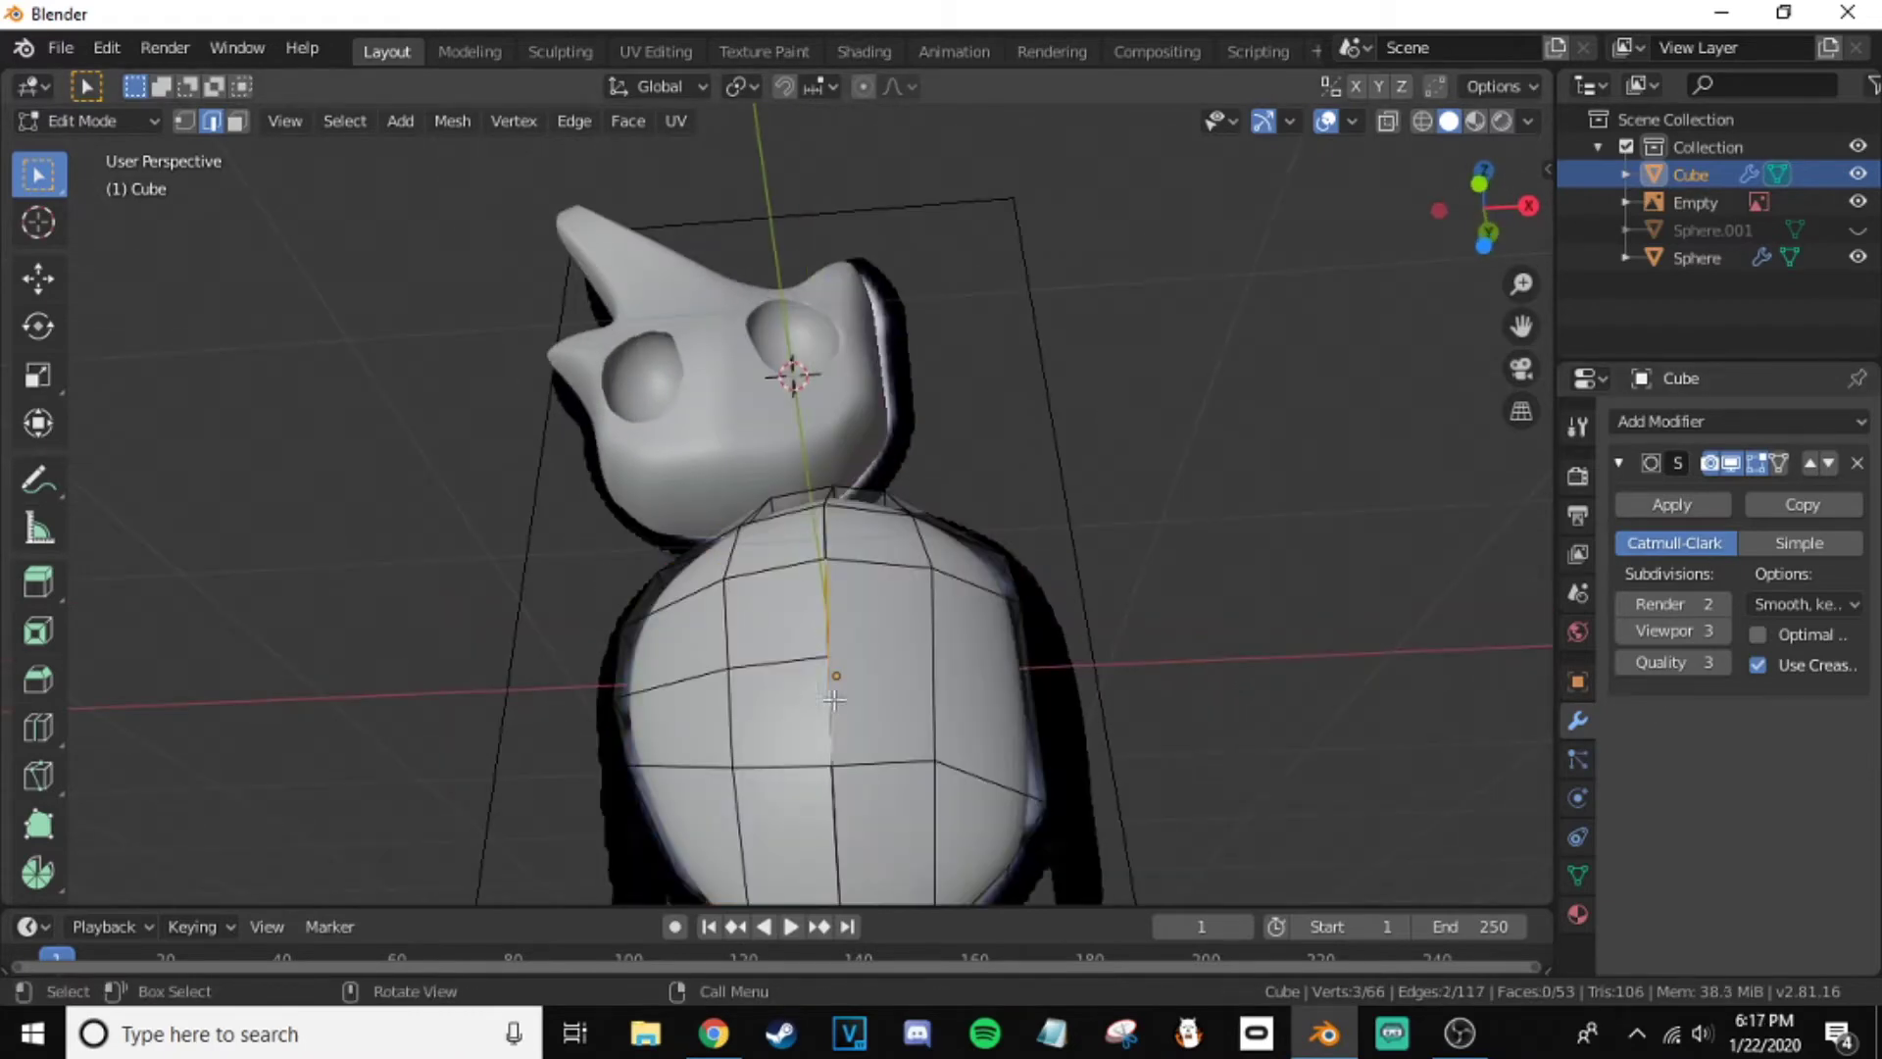
mouse_move(866, 806)
middle_down()
mouse_move(882, 686)
mouse_move(914, 629)
middle_up()
scroll(882, 686, up, 3)
key(Tab)
- Apply the eye-socket Boolean on the head and nudge the head into place
scroll(916, 628, down, 5)
click(744, 372)
key(g)
key(Escape)
click(1671, 504)
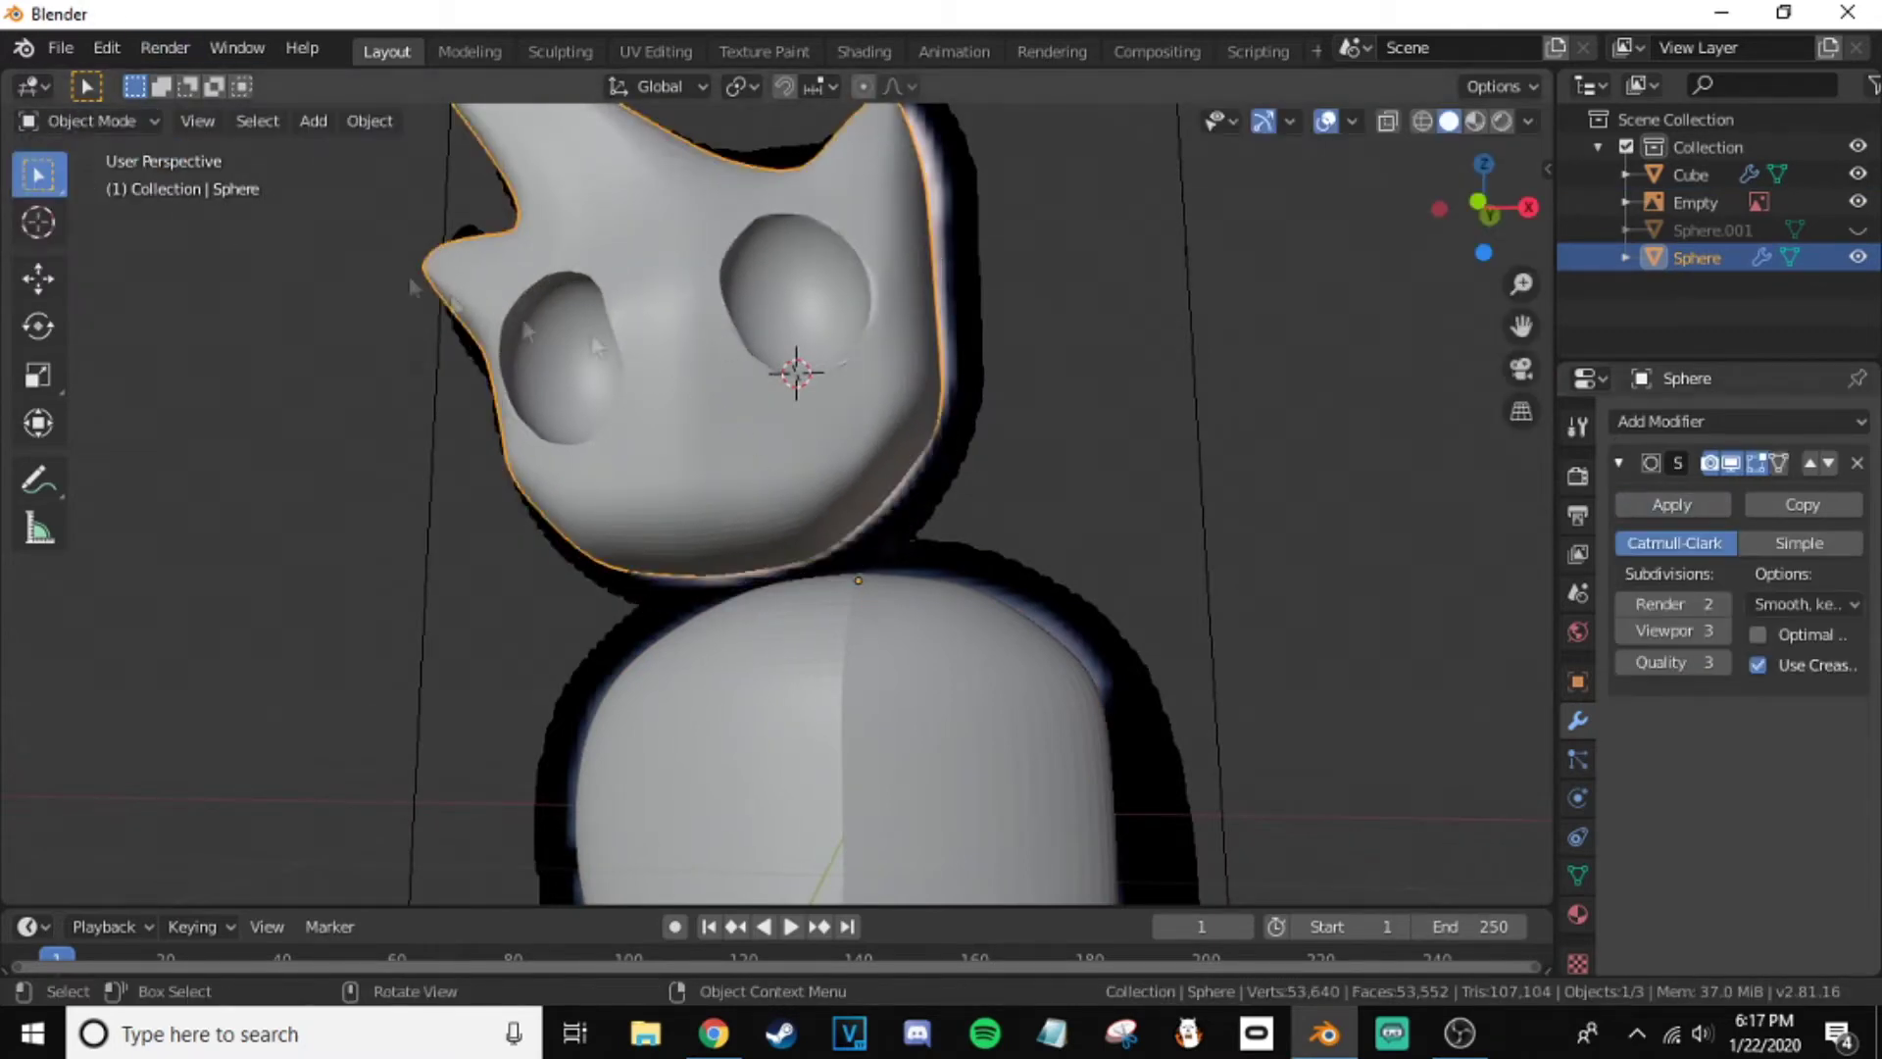
key(g)
click(931, 471)
middle_drag(931, 471, 993, 471)
key(g)
click(993, 471)
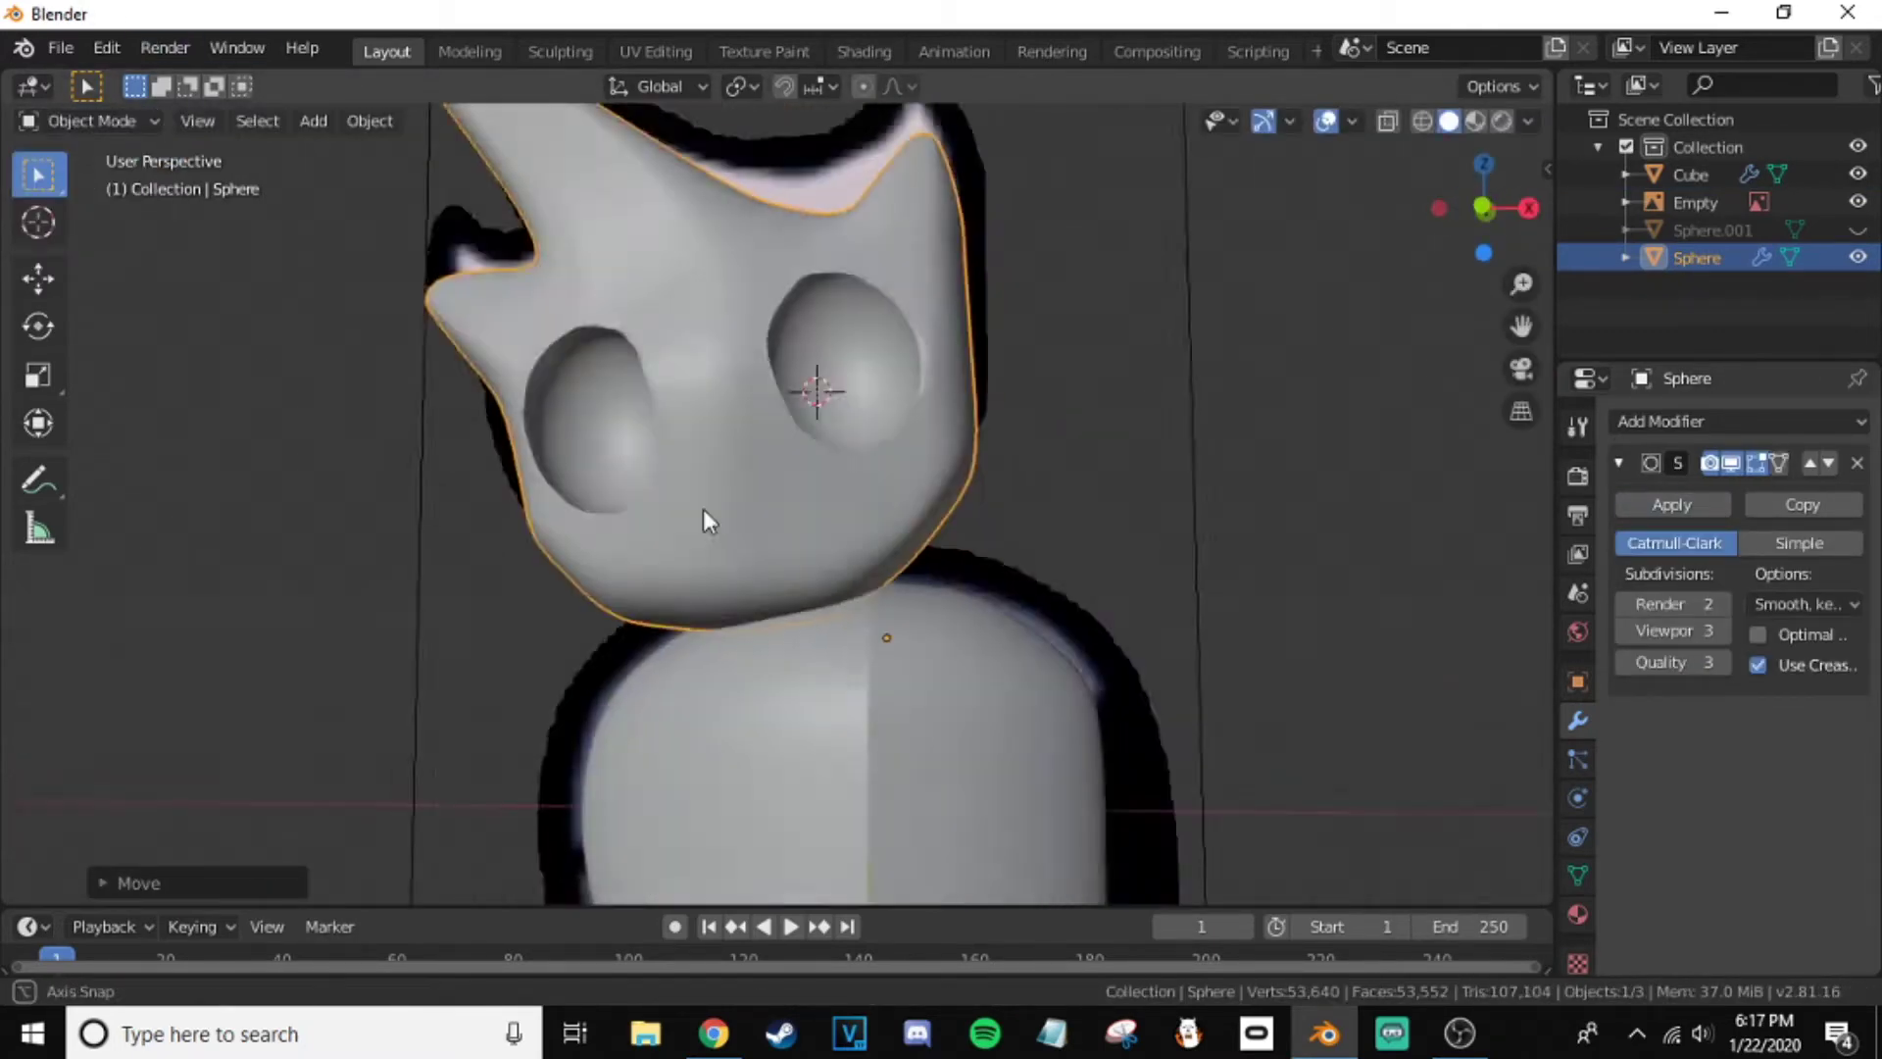
middle_drag(703, 509, 980, 553)
key(shift+a)
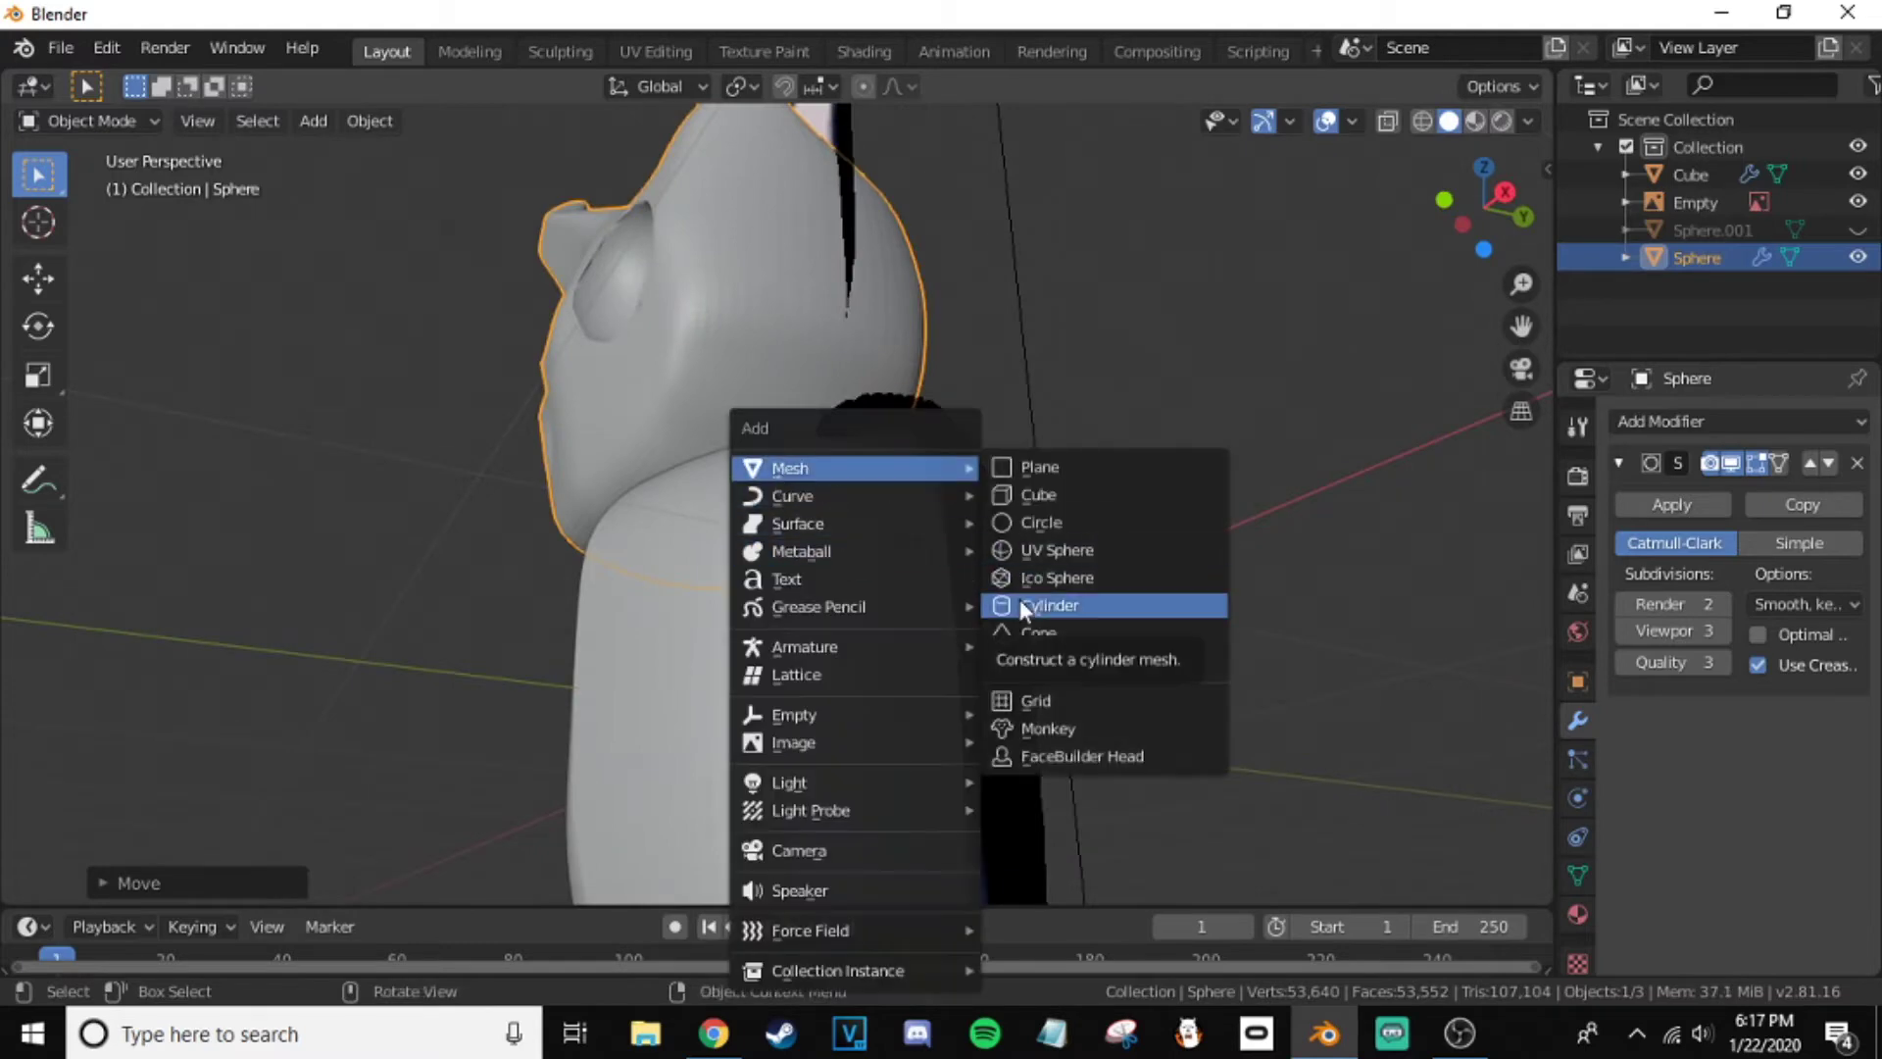
- Add a cylinder, shrink it, and position it at the body's shoulder in Edit Mode
click(1020, 598)
key(s)
click(939, 569)
scroll(1013, 582, up, 4)
click(88, 121)
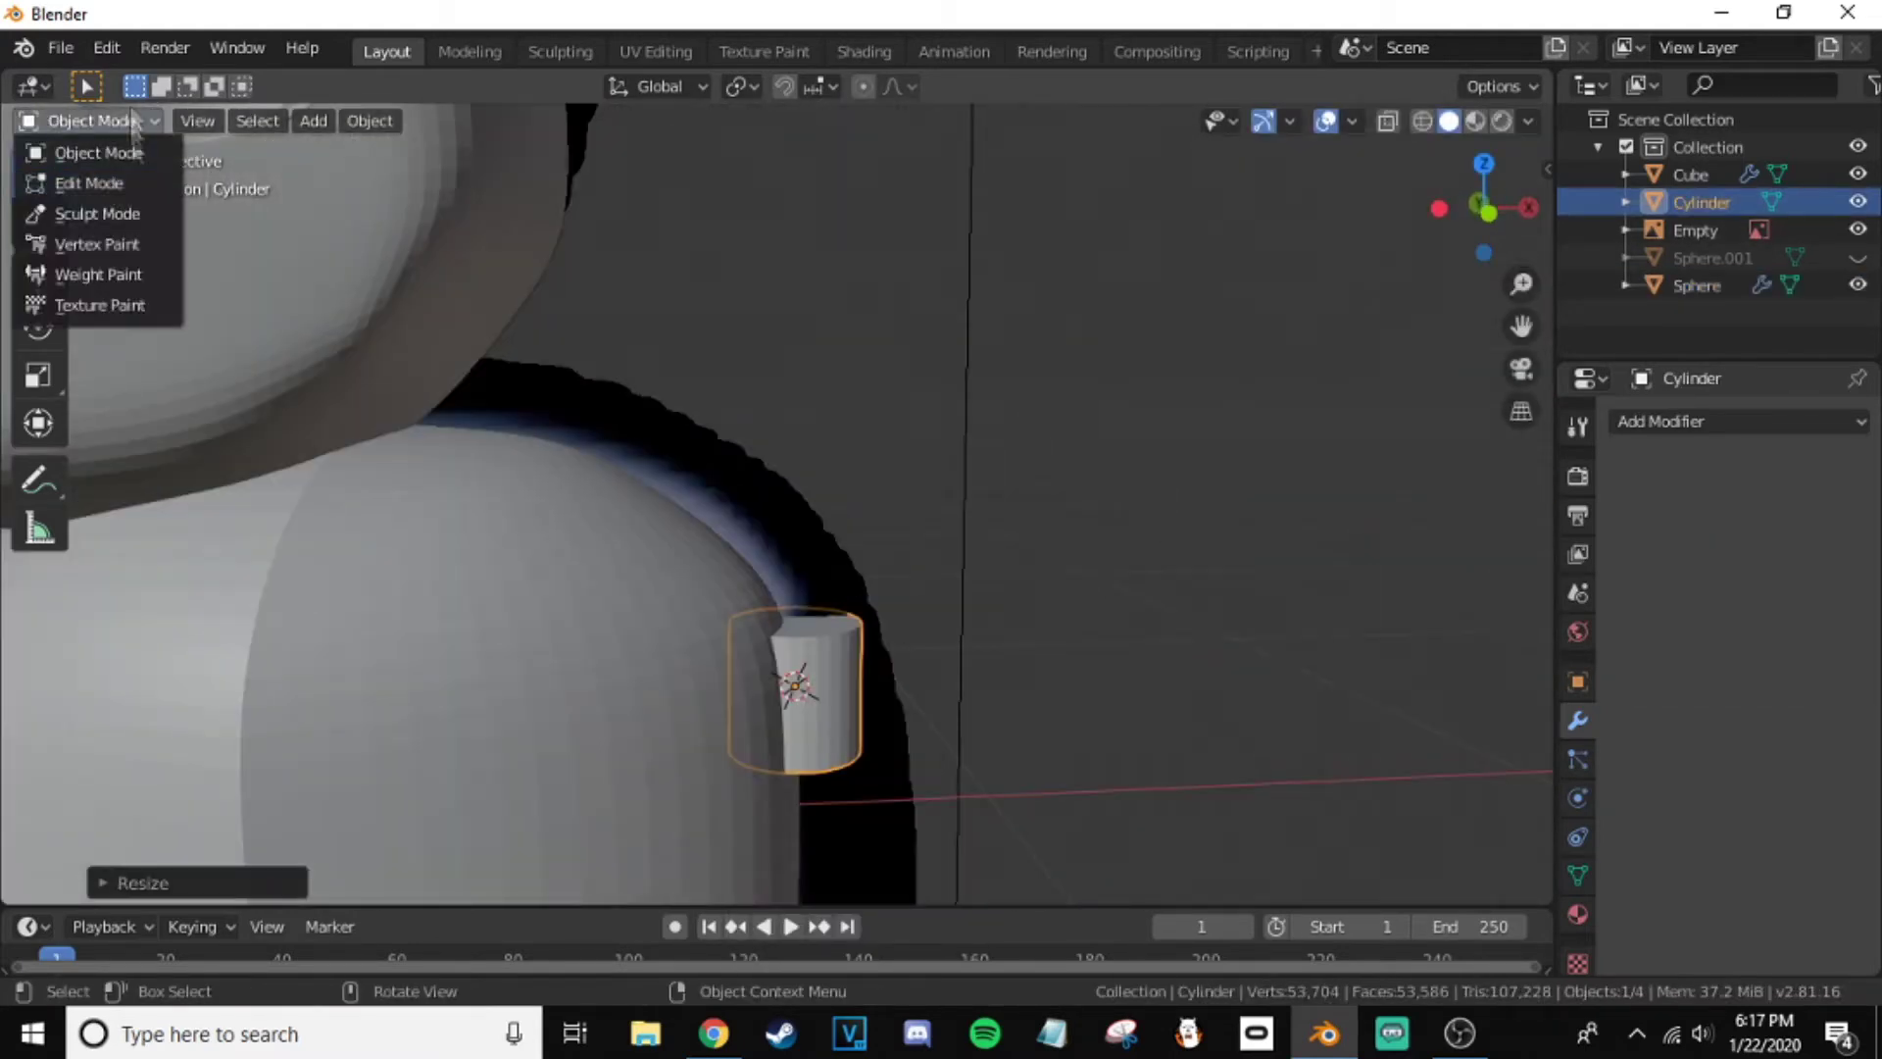
click(93, 175)
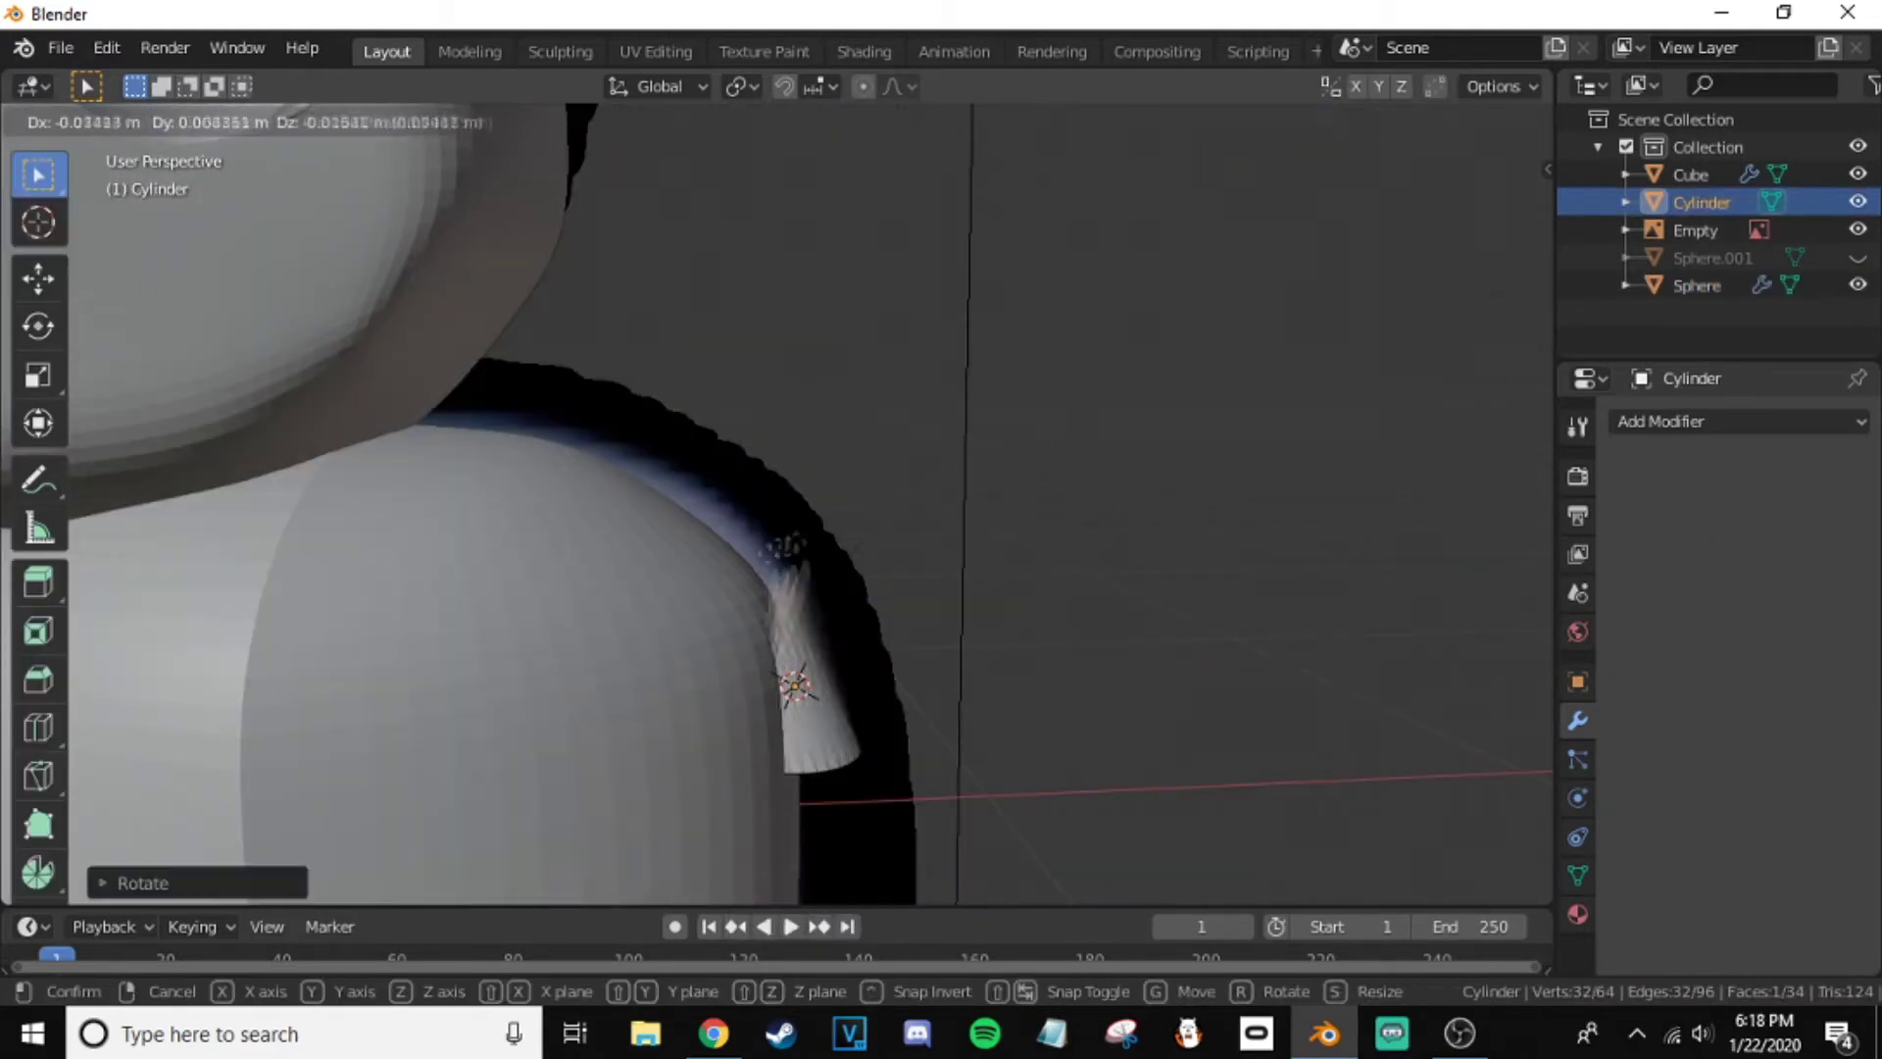
click(784, 546)
- Extrude and scale the cylinder's end downward to form a thin arm
key(g)
click(786, 508)
key(e)
click(910, 196)
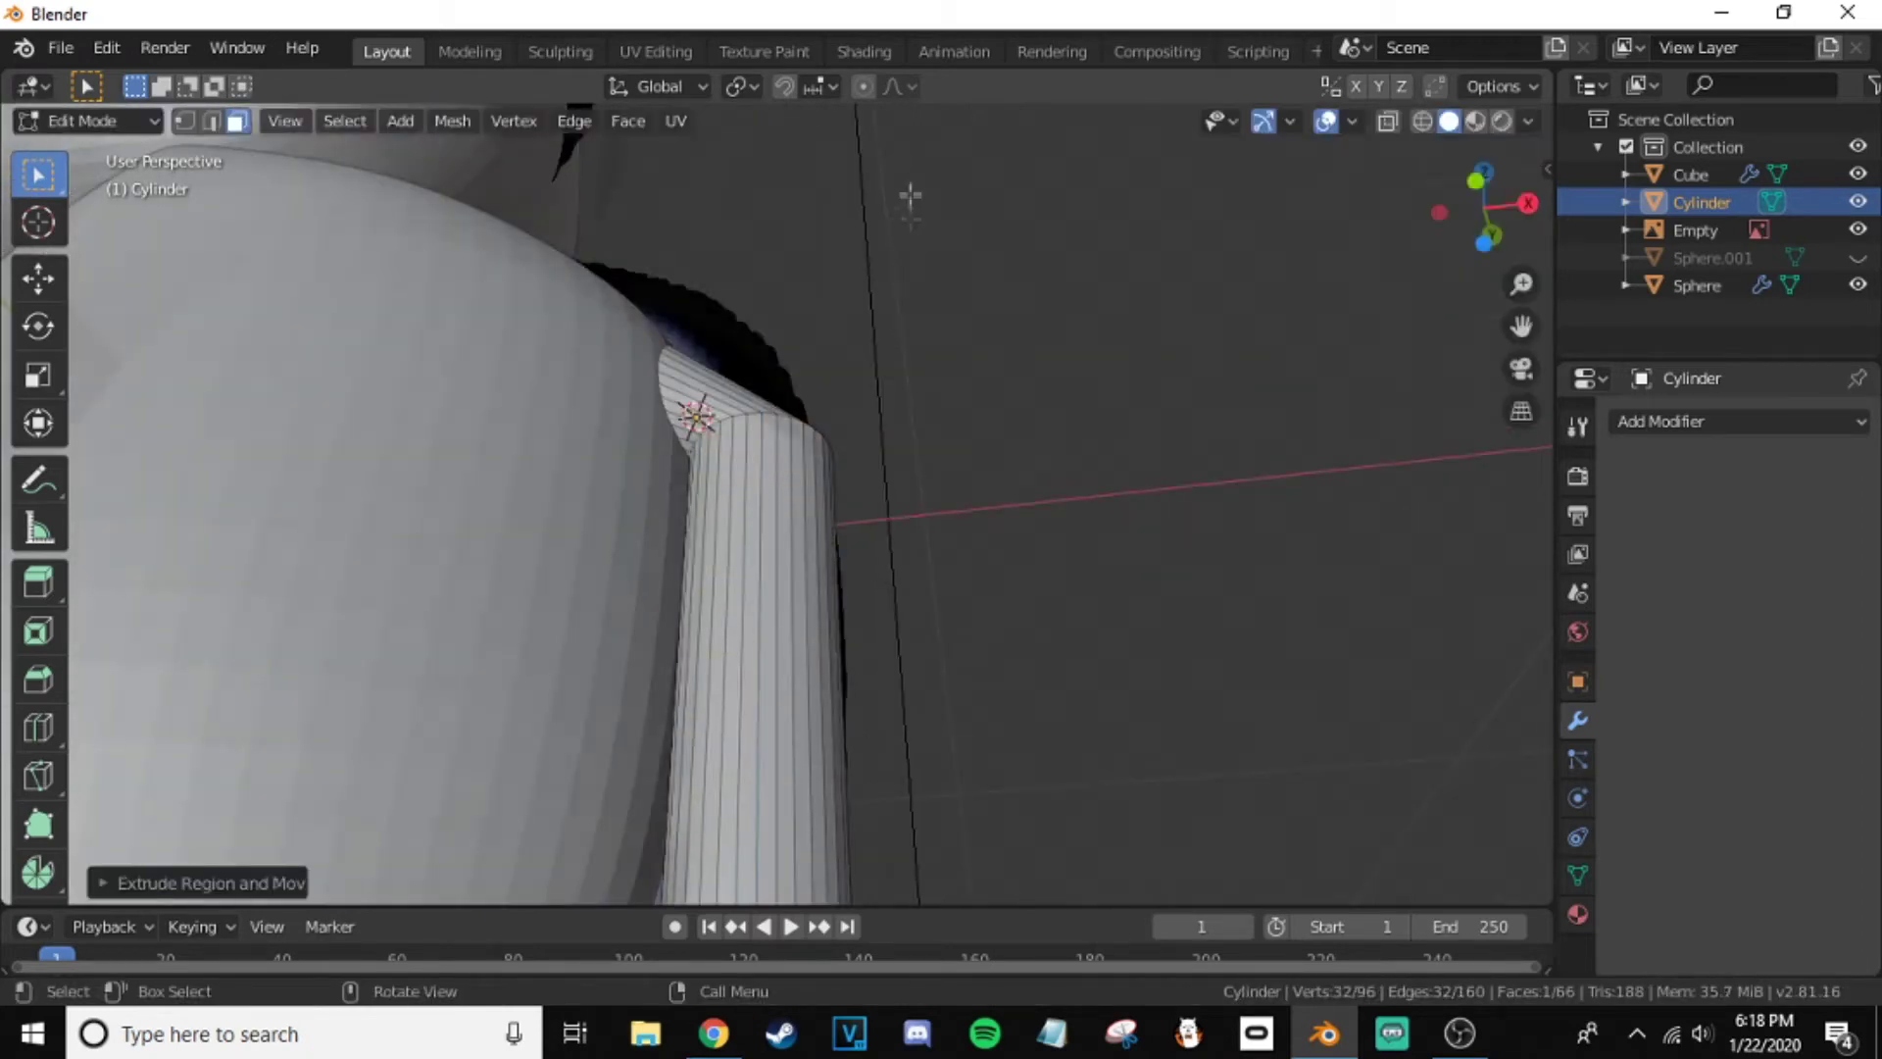
scroll(921, 490, down, 4)
middle_drag(932, 525, 873, 450)
key(g)
click(874, 450)
key(s)
key(e)
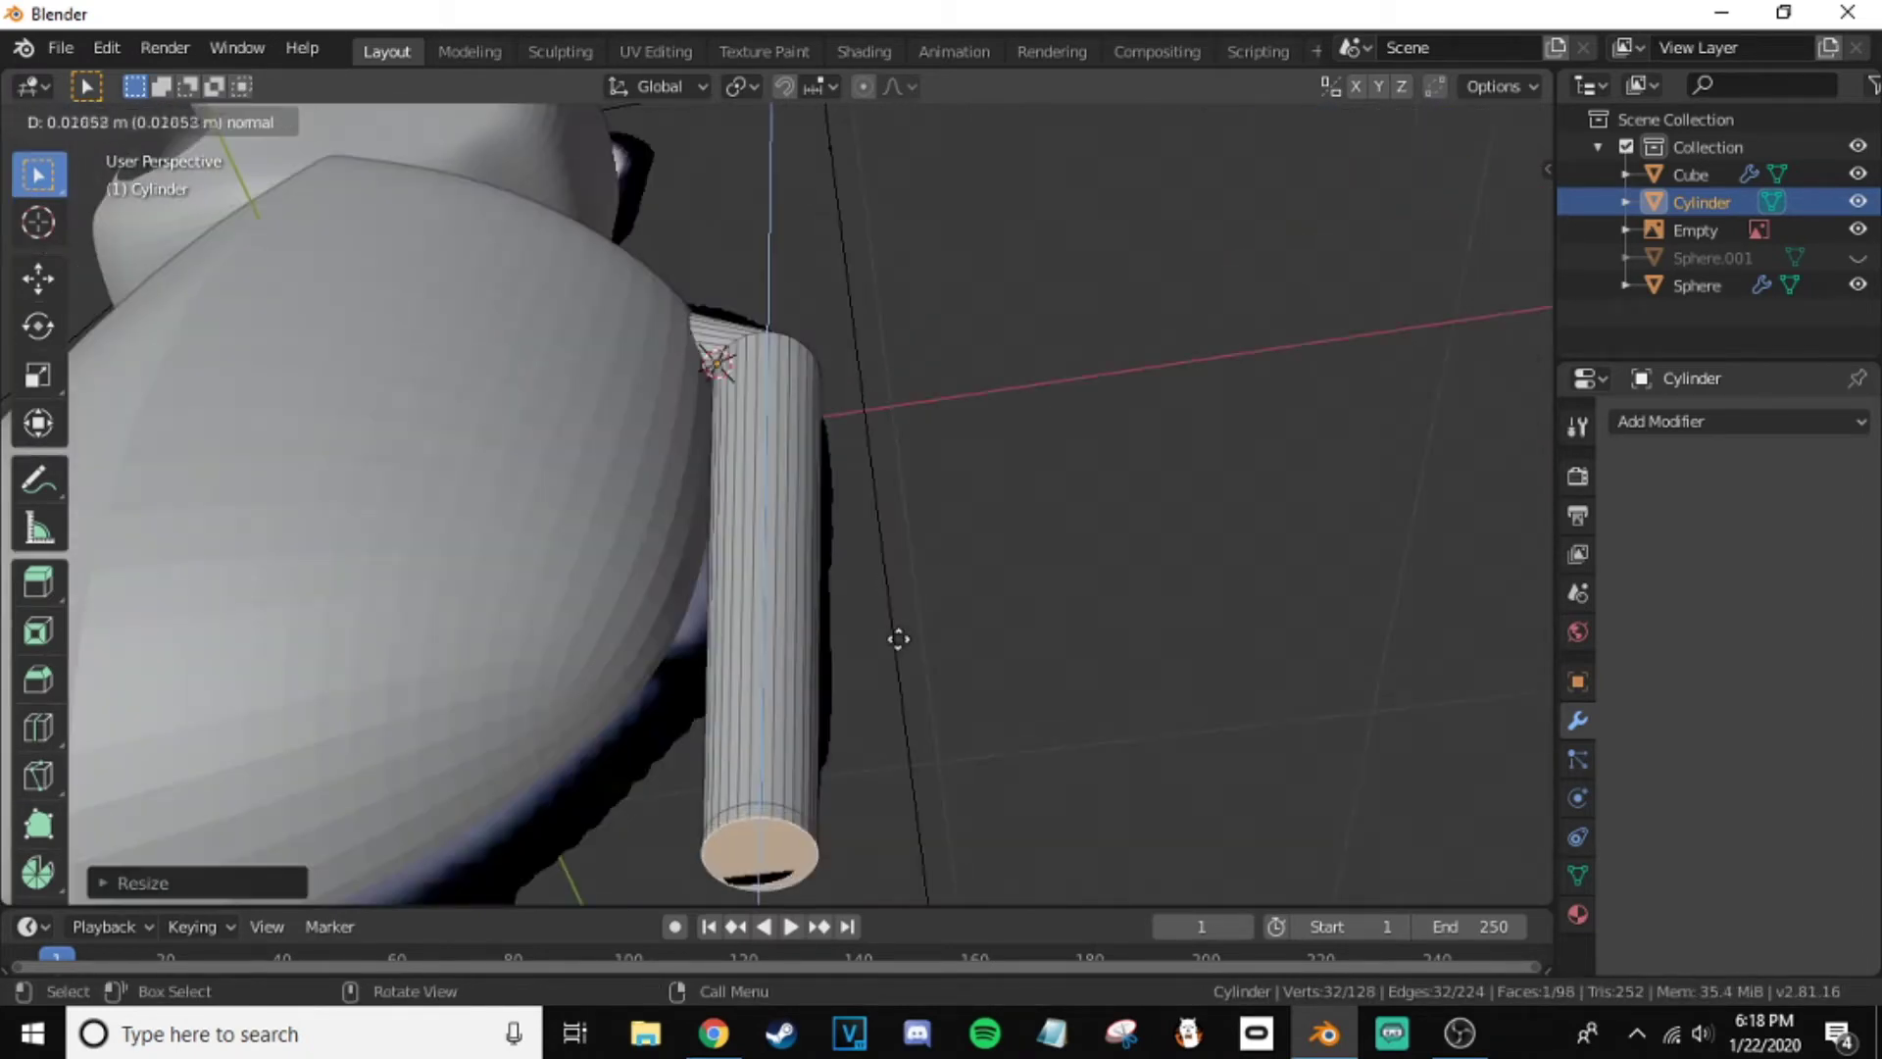
click(912, 740)
middle_drag(912, 740, 848, 573)
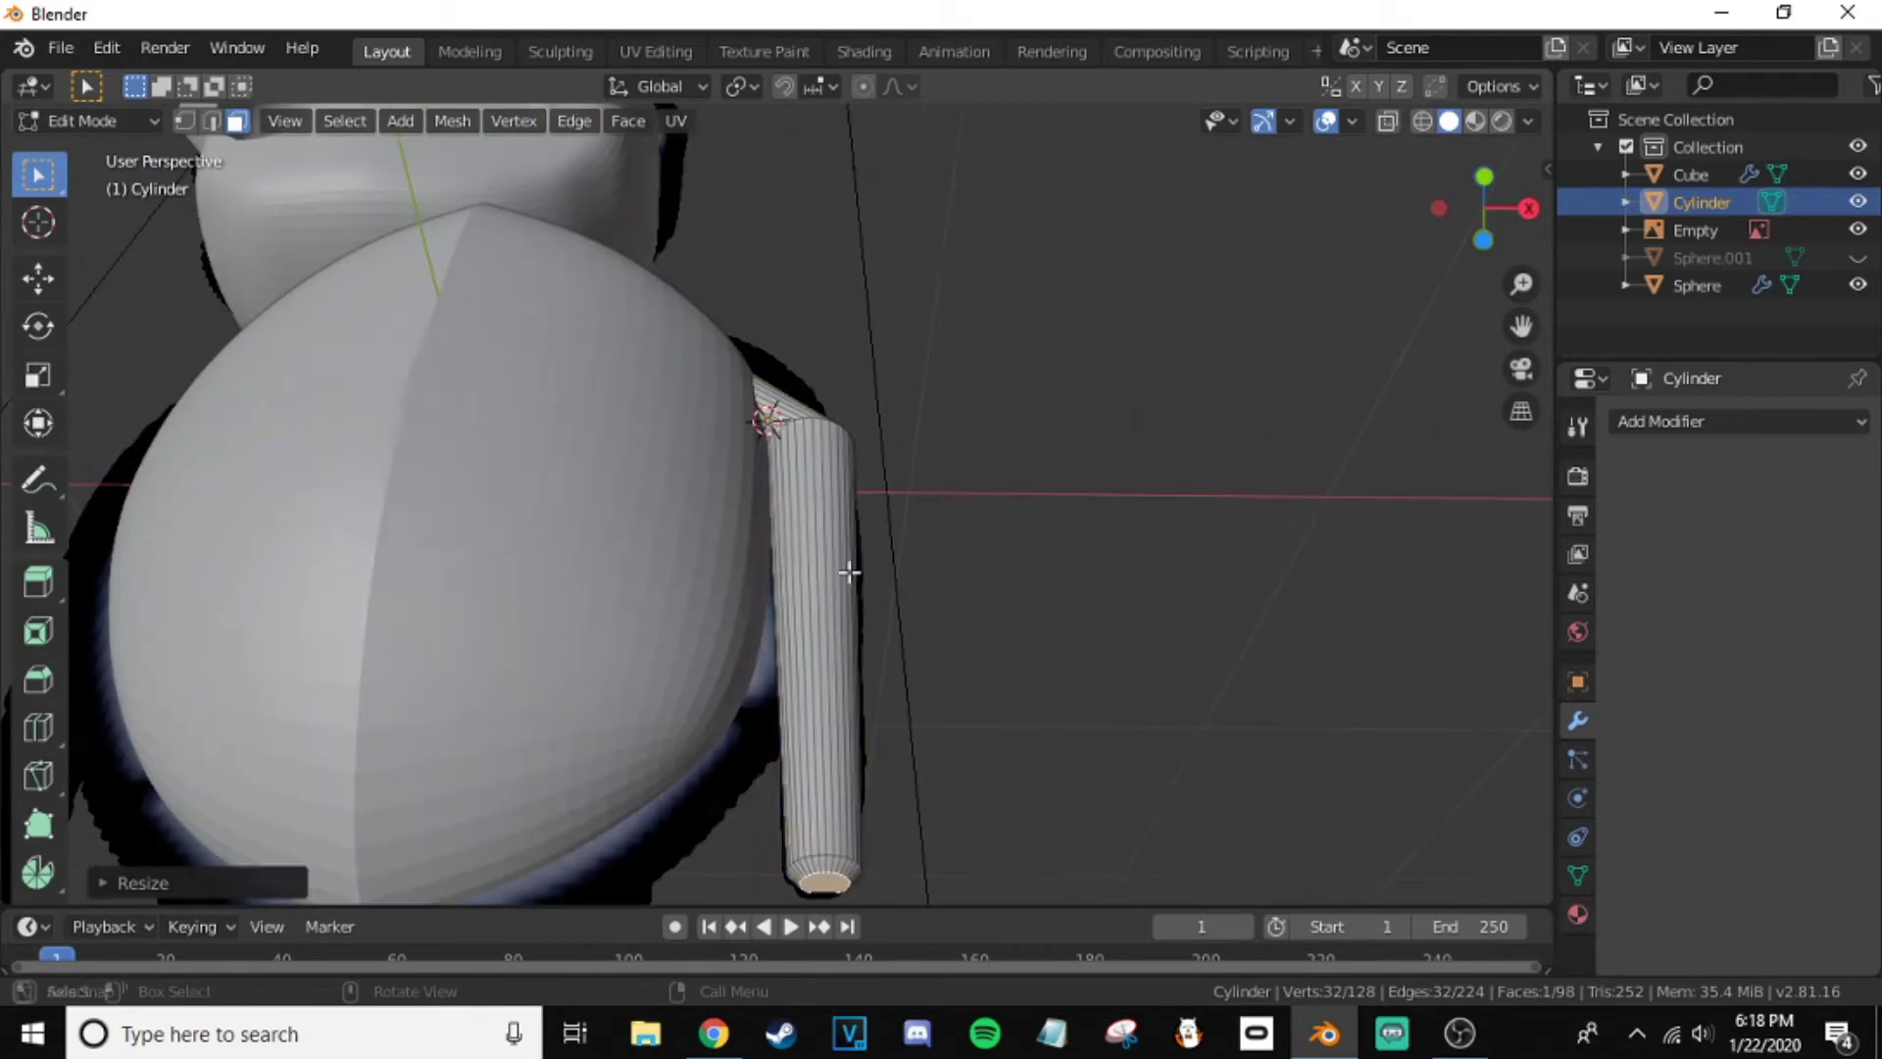
click(909, 598)
scroll(895, 618, down, 4)
- Duplicate the arm, rotate it around Z, and move it along X to the other side
key(shift+d)
key(x)
key(r)
key(z)
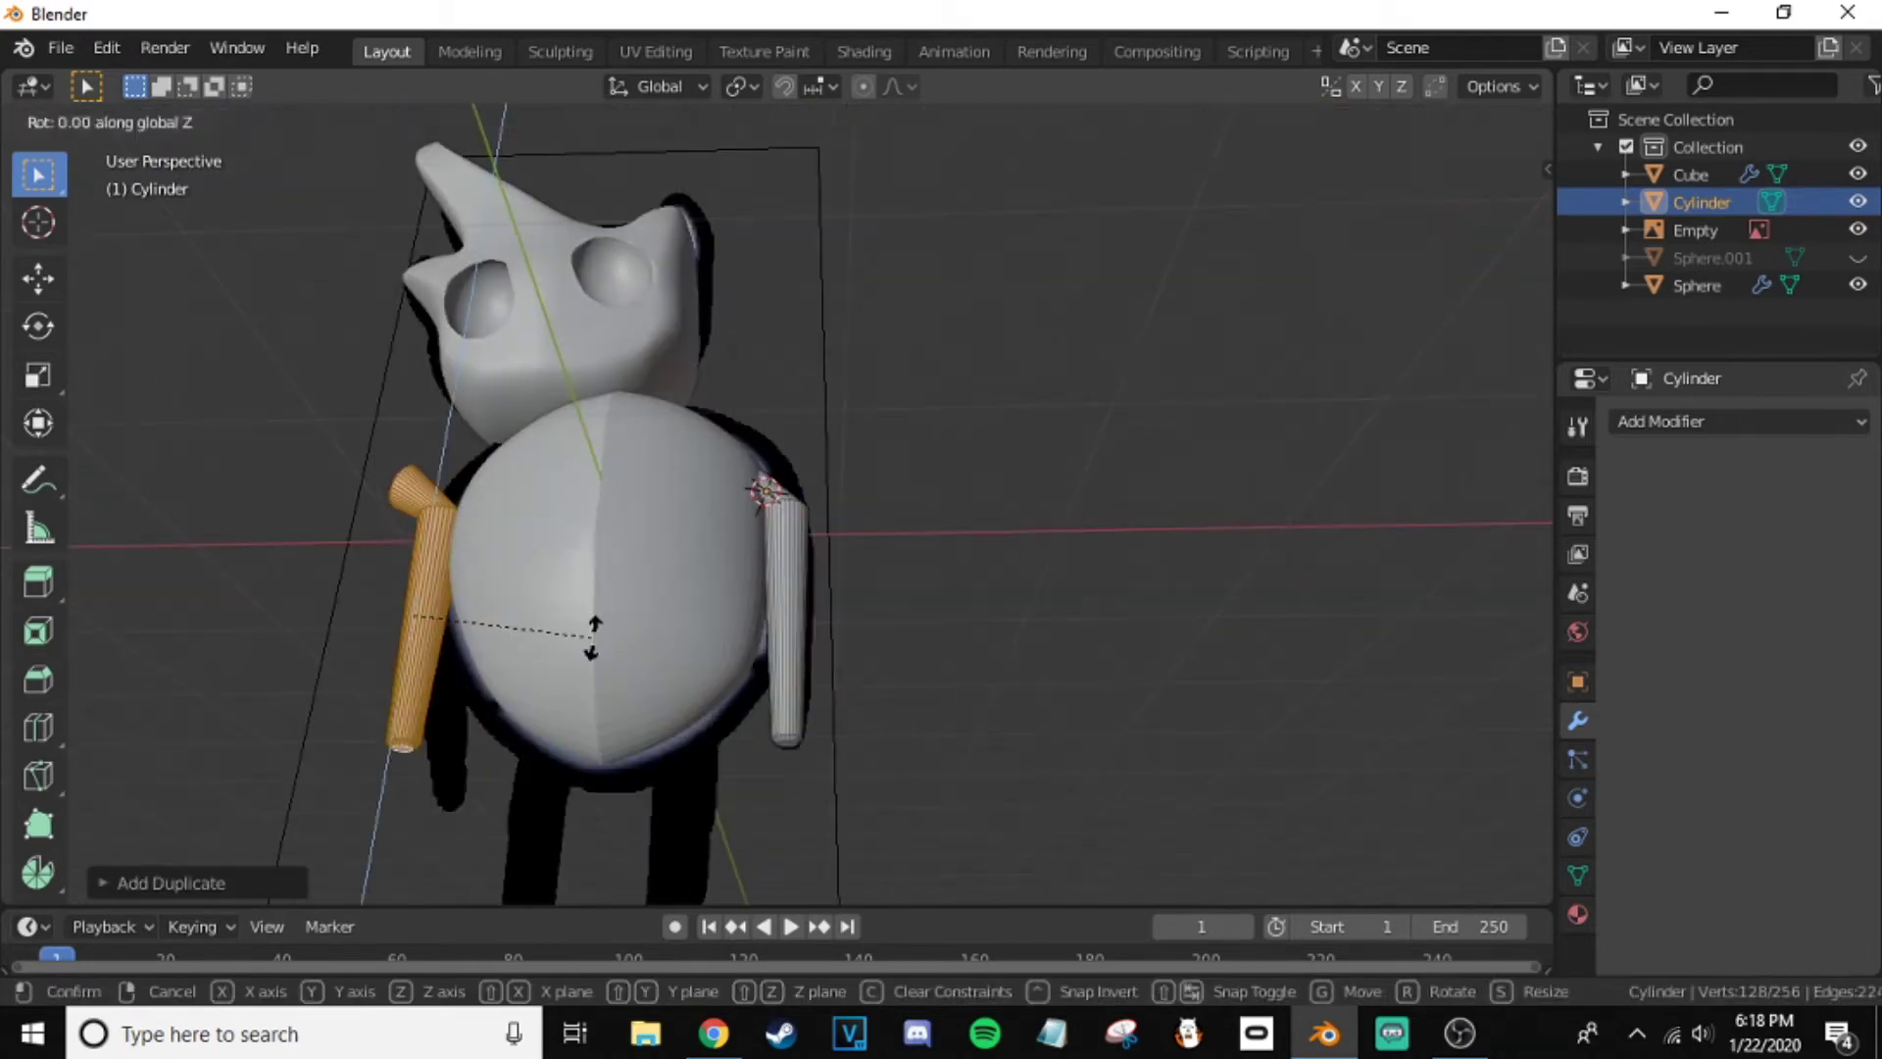
text(180)
key(Return)
middle_drag(606, 635, 542, 598)
key(g)
key(x)
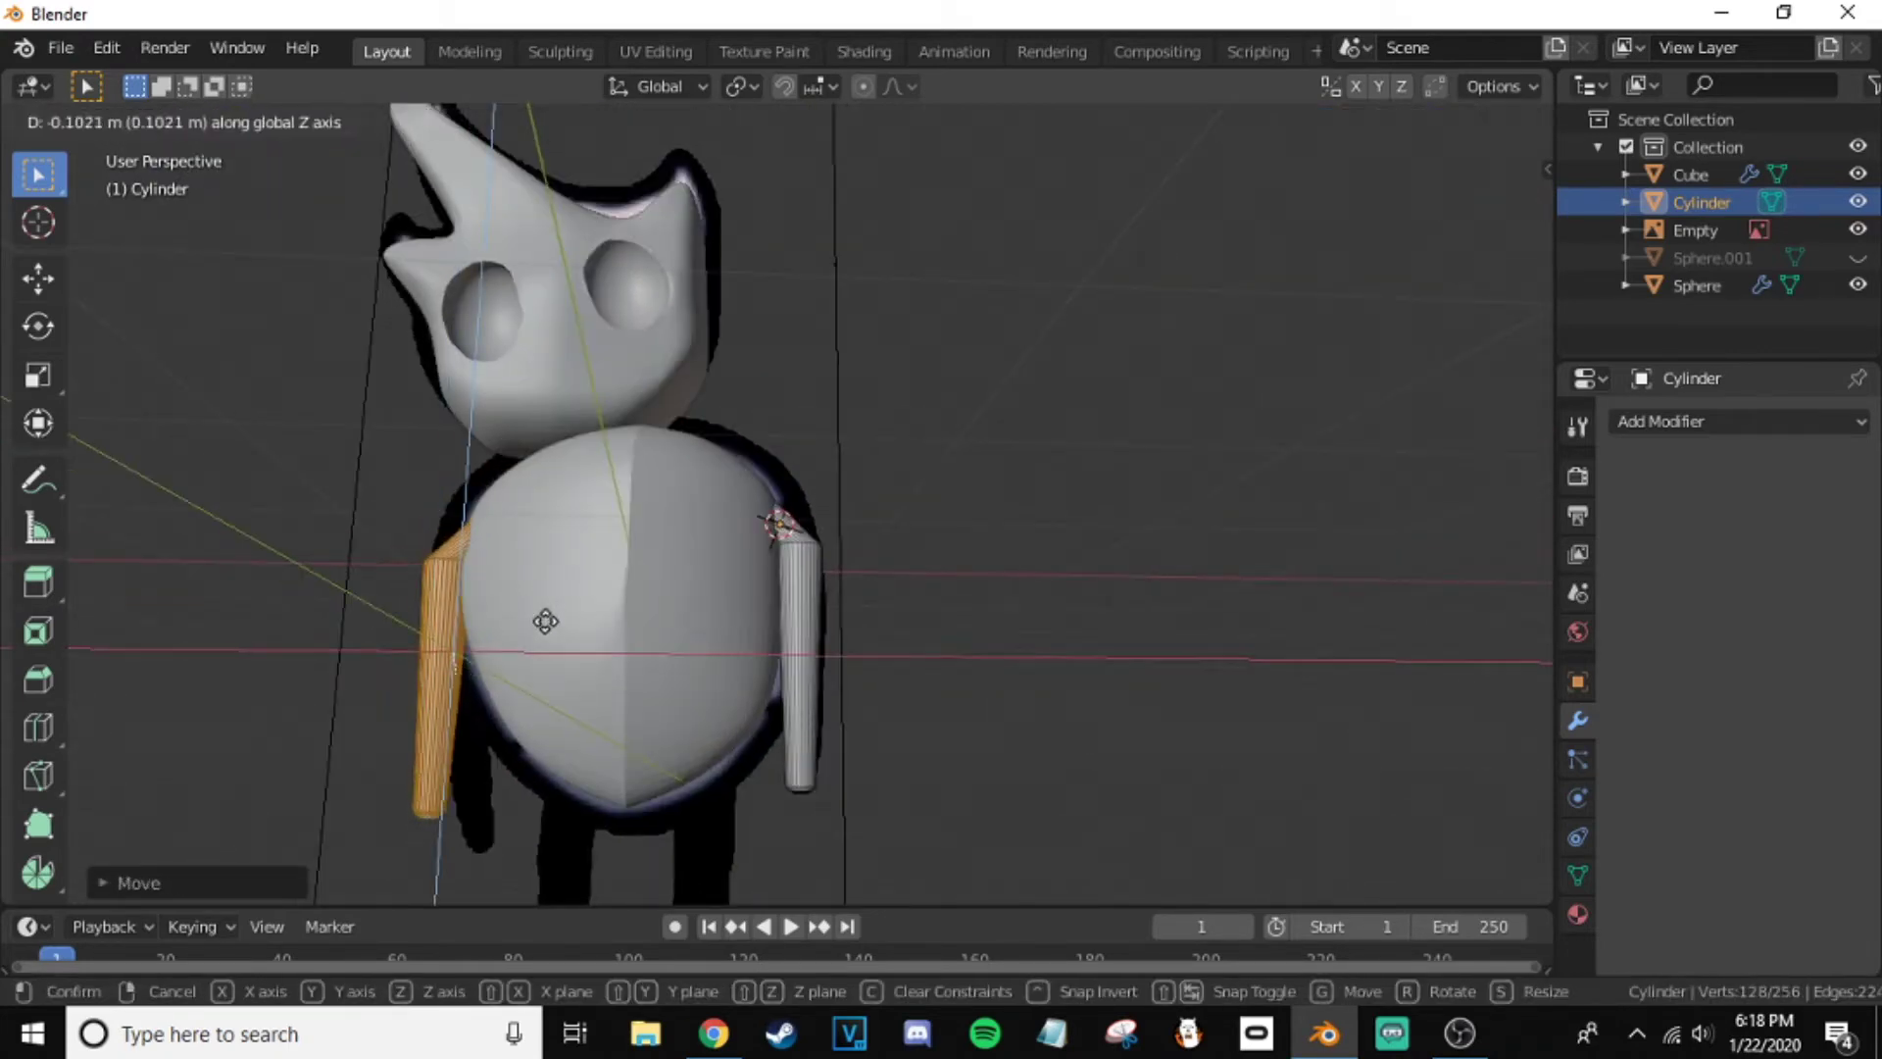
click(545, 622)
mouse_move(521, 622)
middle_down()
mouse_move(474, 591)
mouse_move(600, 601)
middle_up()
- Delete the arms' end faces and return to Object Mode
click(510, 544)
scroll(546, 530, up, 3)
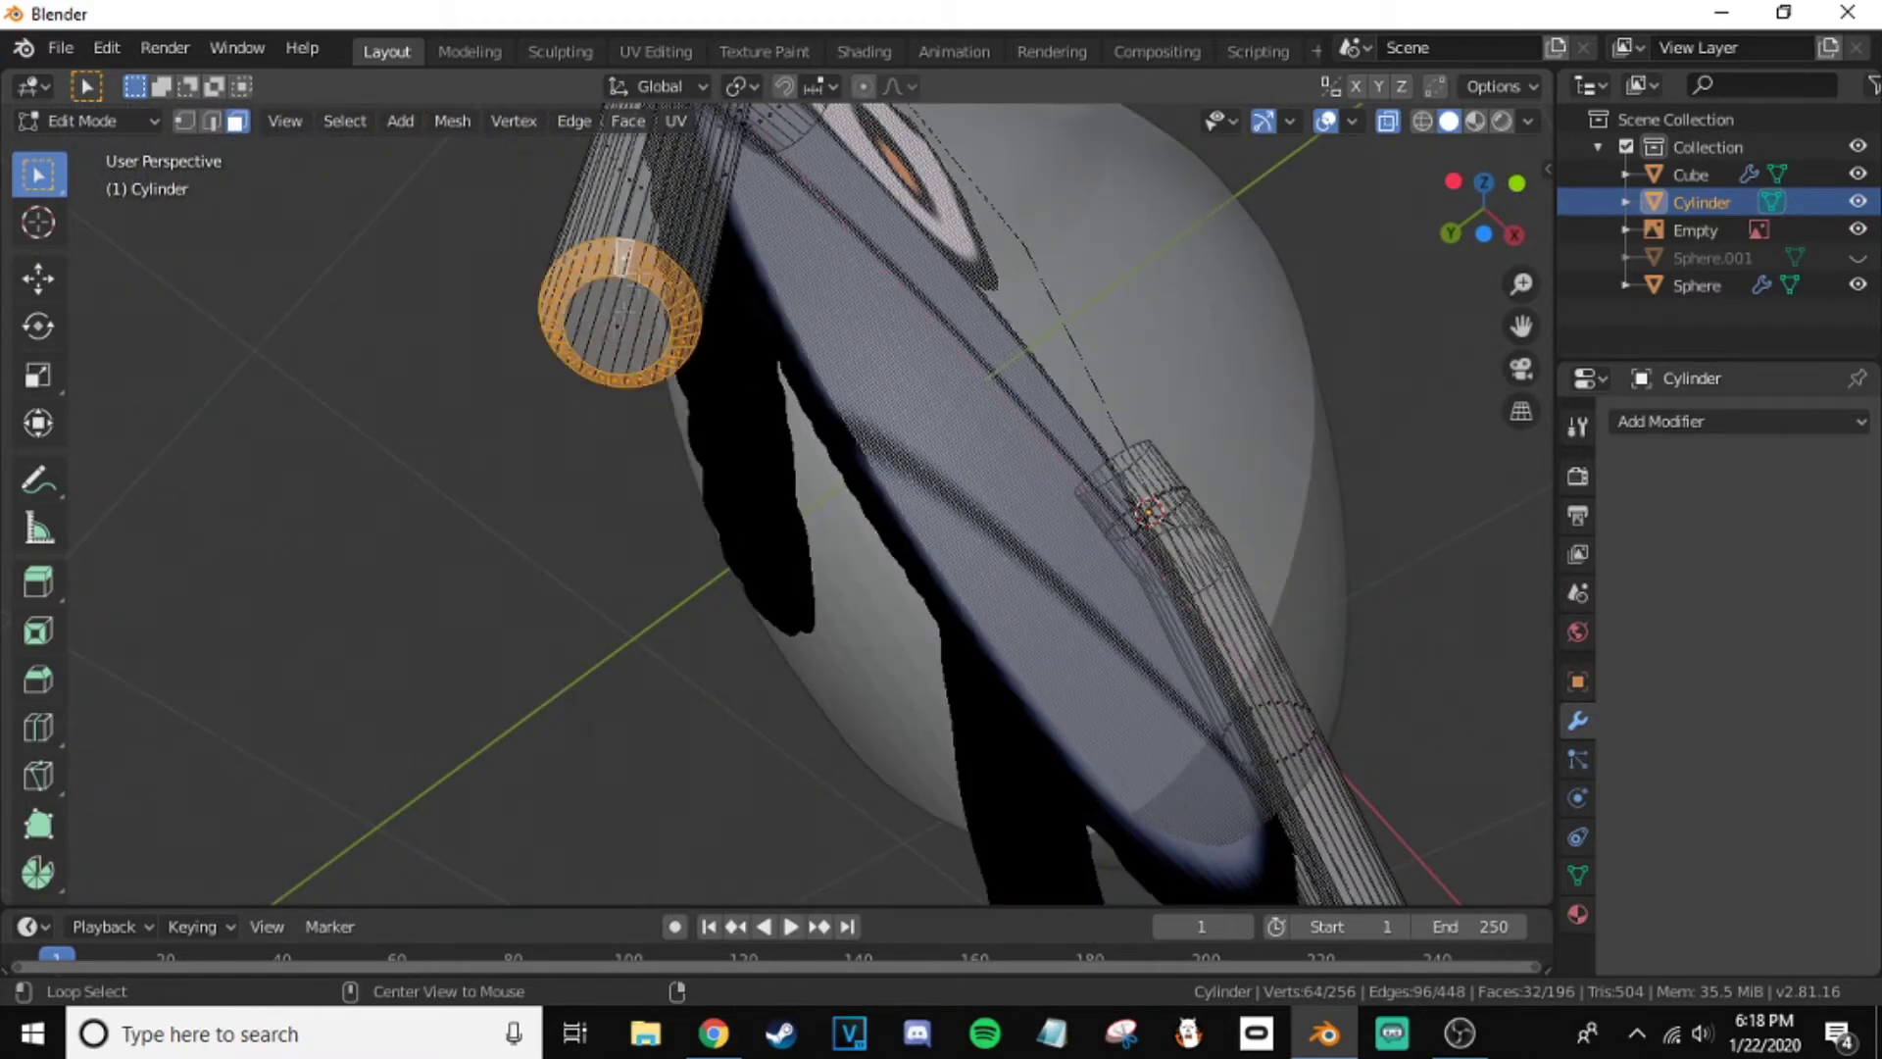
click(632, 340)
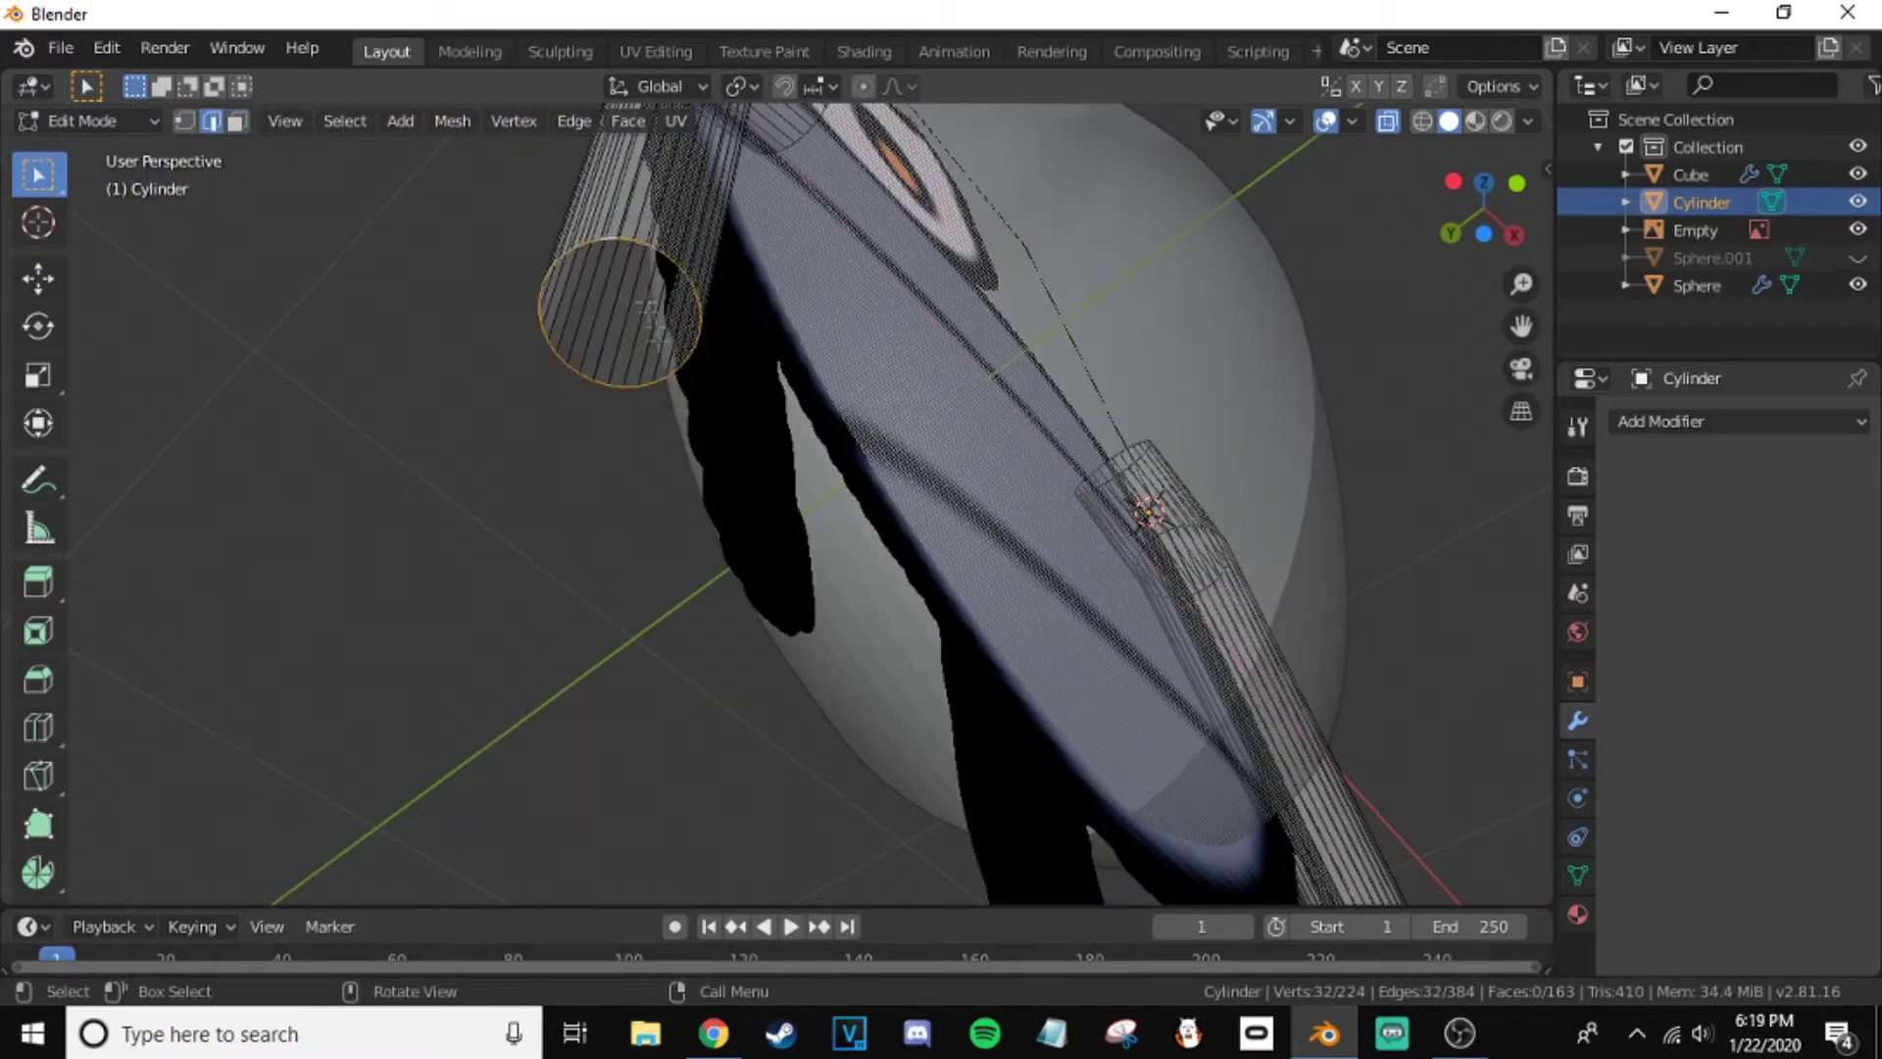
scroll(657, 316, down, 5)
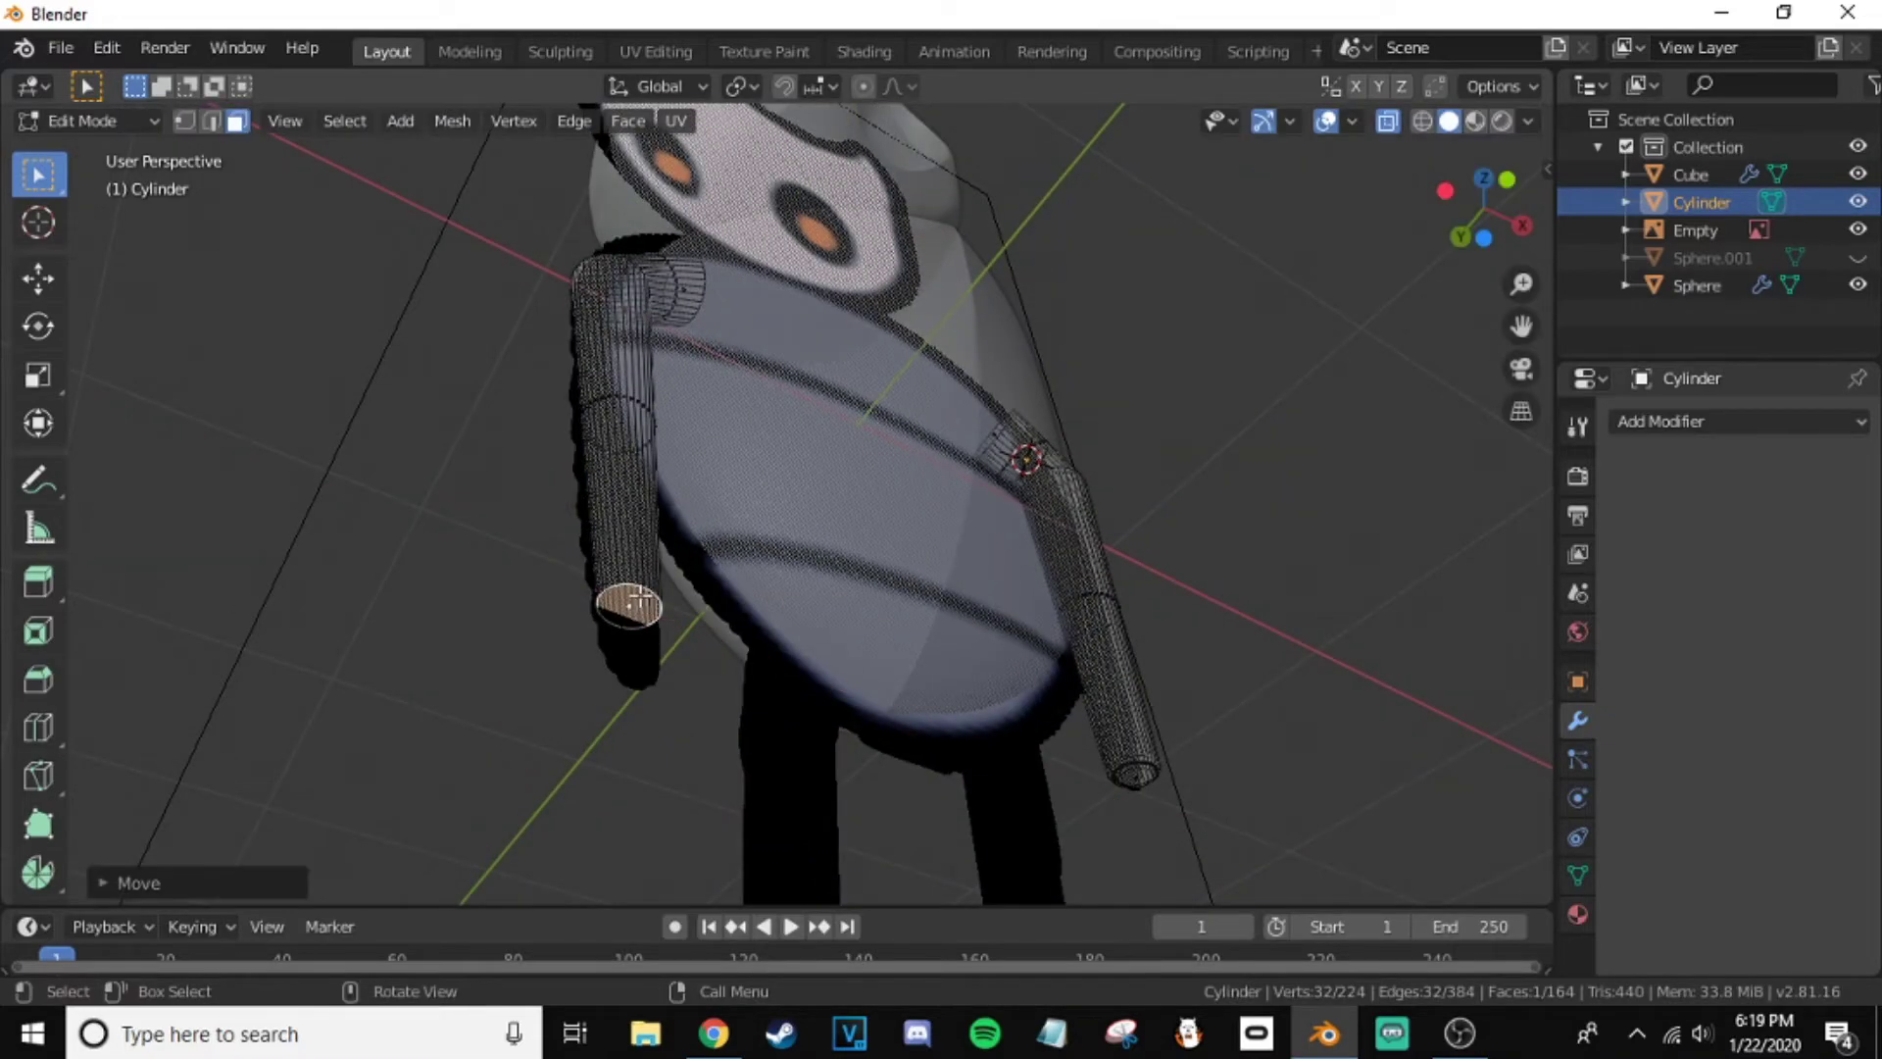
click(656, 637)
middle_drag(656, 637, 627, 607)
scroll(651, 586, up, 5)
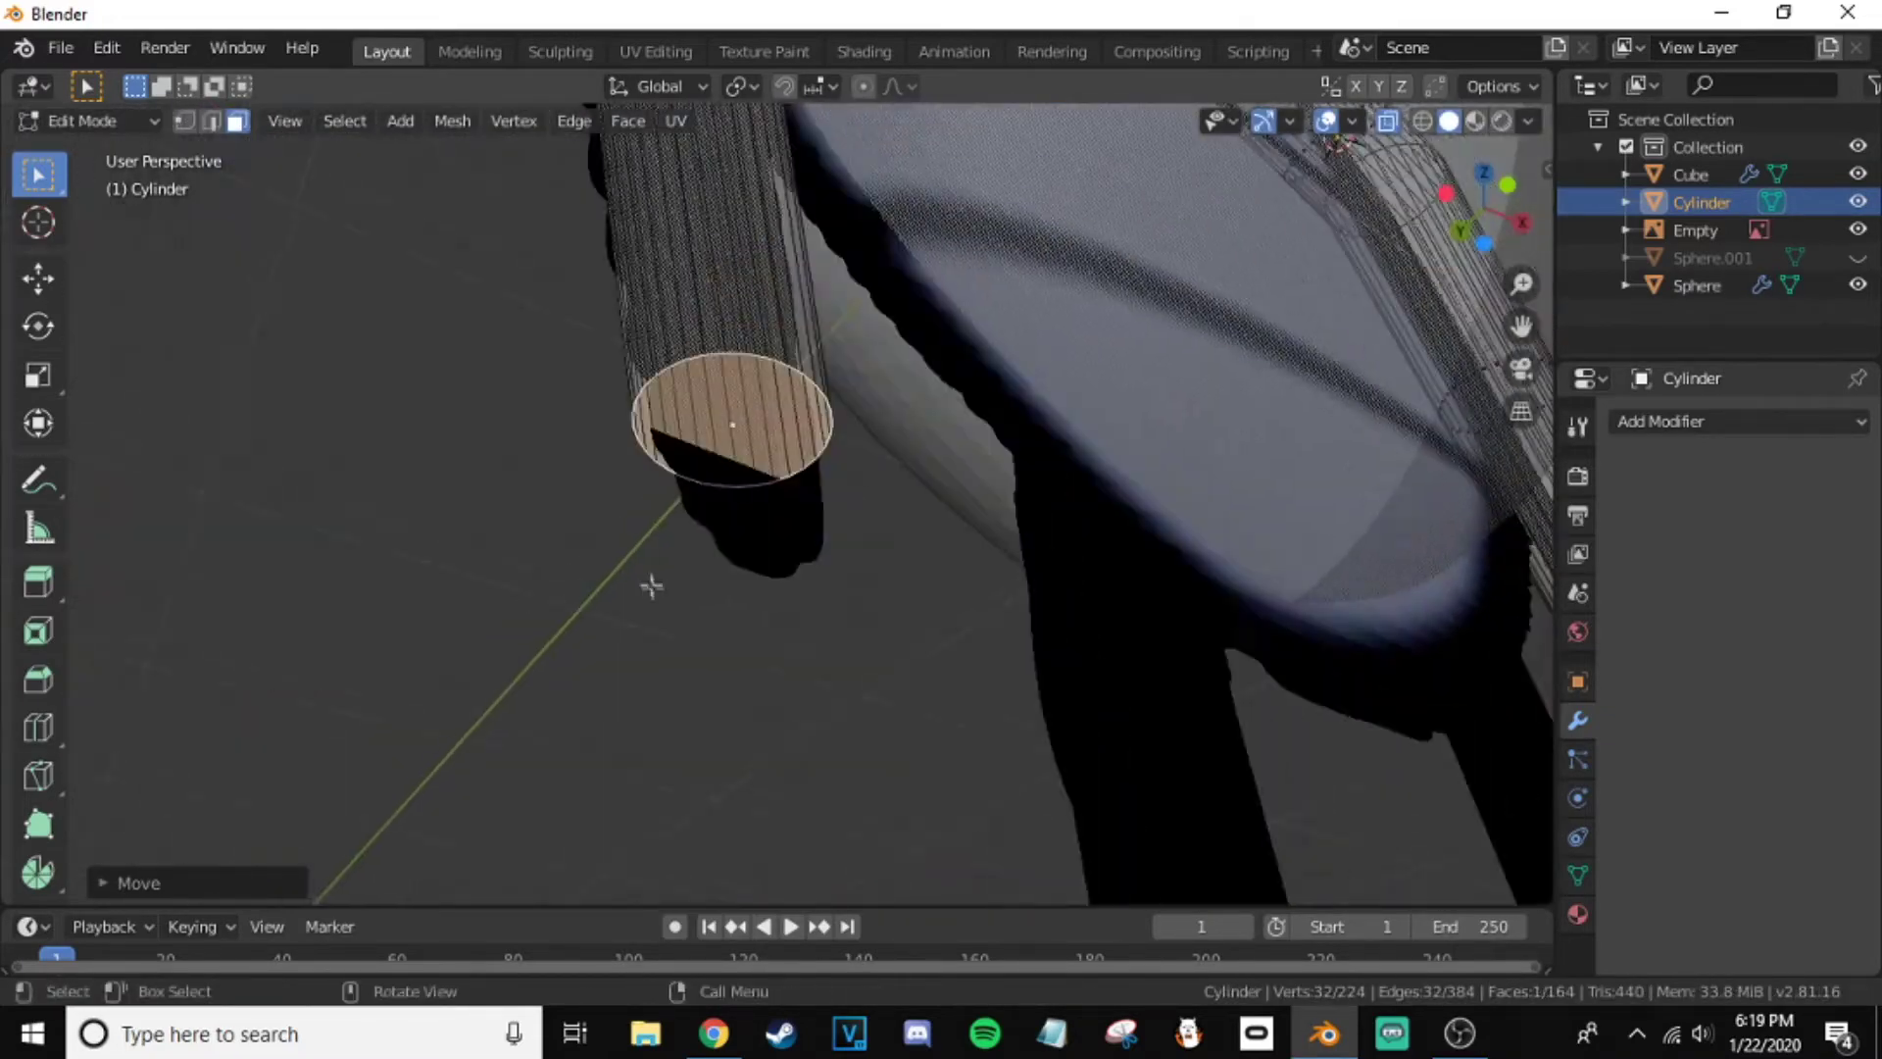
scroll(765, 667, down, 5)
key(Tab)
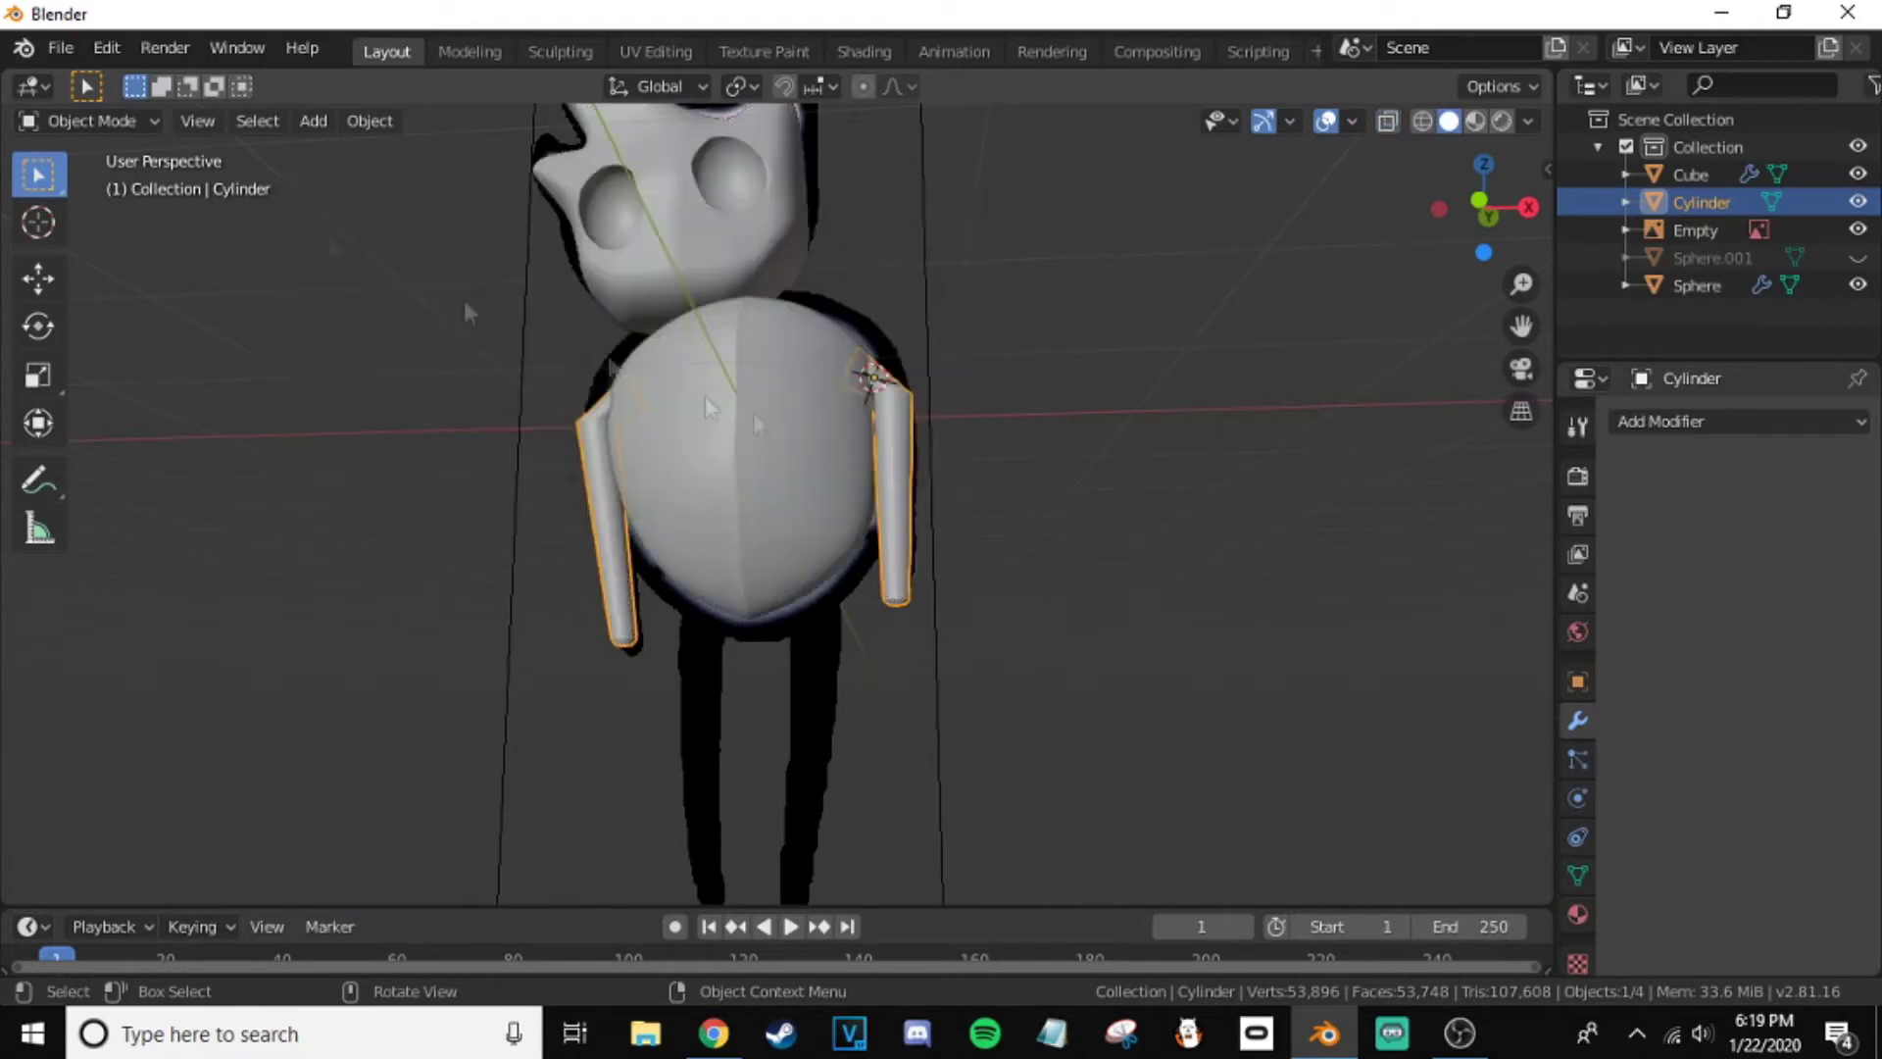
middle_drag(704, 396, 900, 467)
scroll(900, 472, up, 5)
key(shift+a)
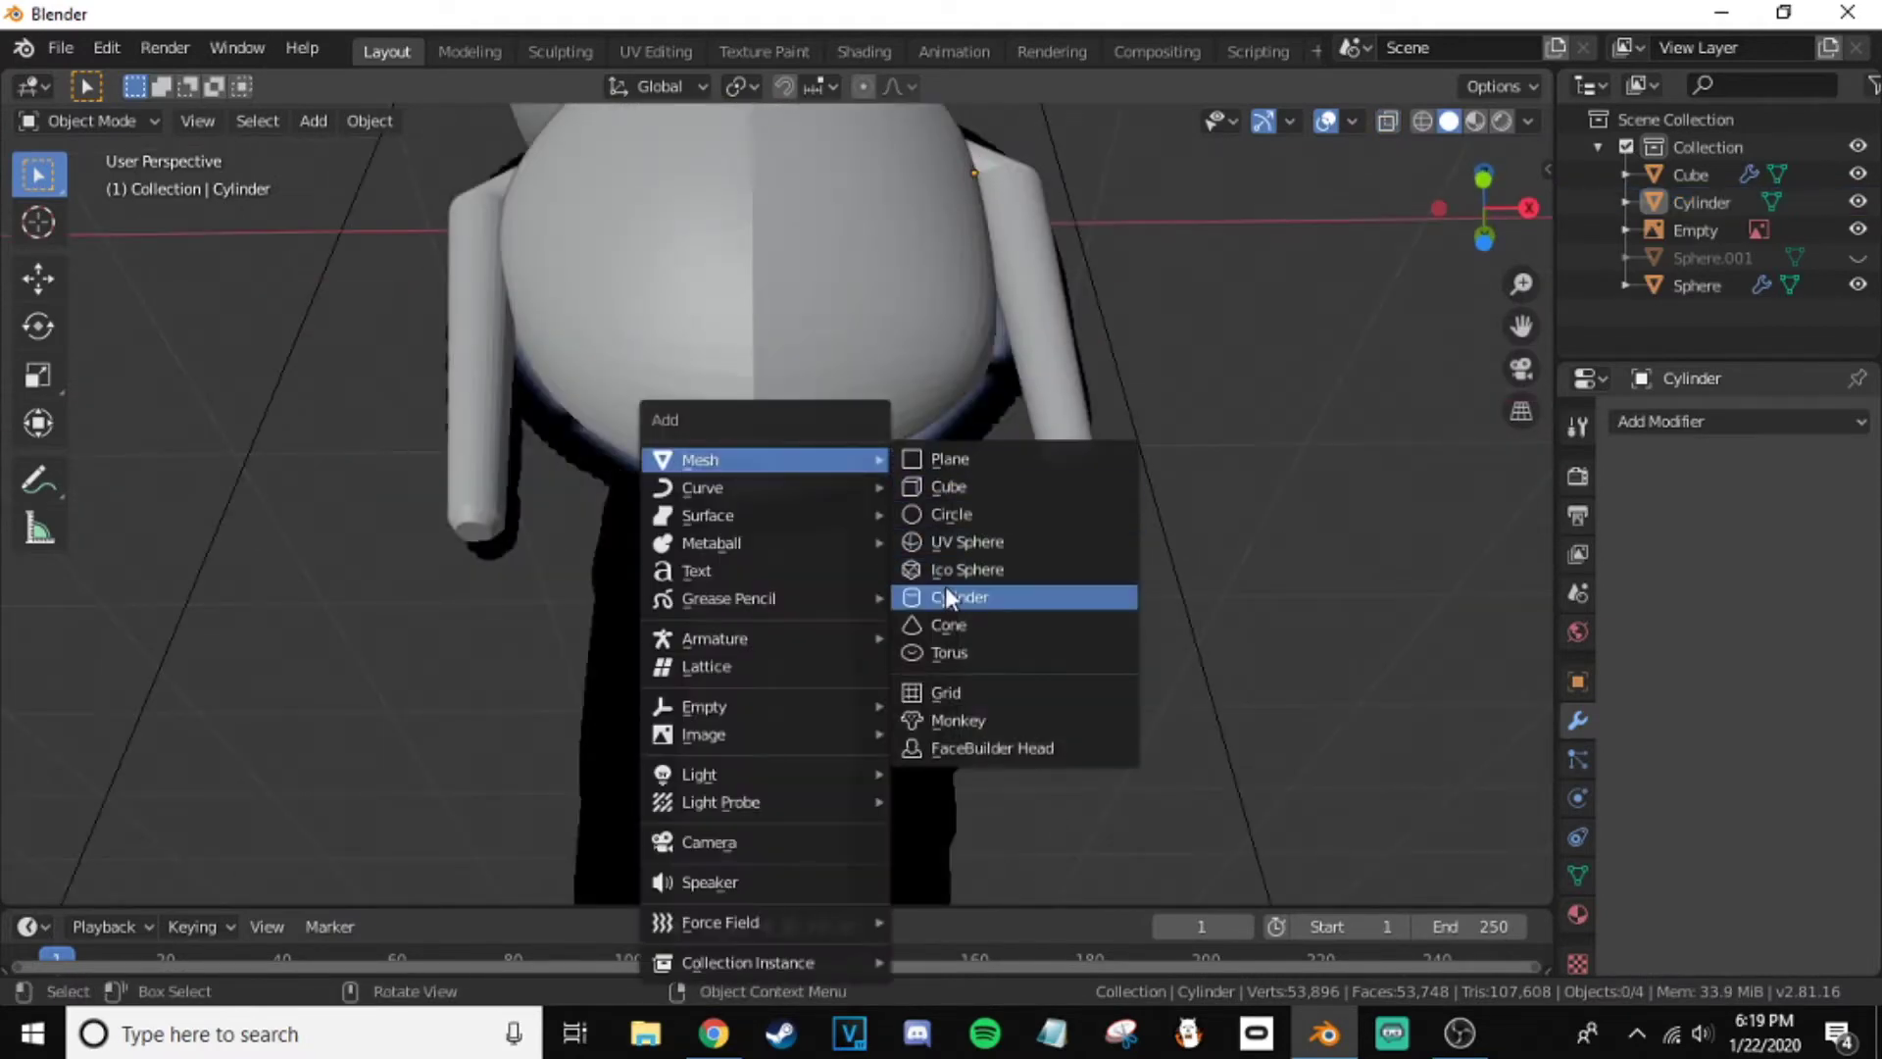
- Add another cylinder for a leg and scale it down
click(958, 596)
scroll(958, 596, down, 5)
key(s)
click(887, 469)
scroll(828, 534, up, 5)
- Move the leg's bottom face down along one axis to lengthen the leg
click(816, 406)
middle_drag(816, 406, 861, 434)
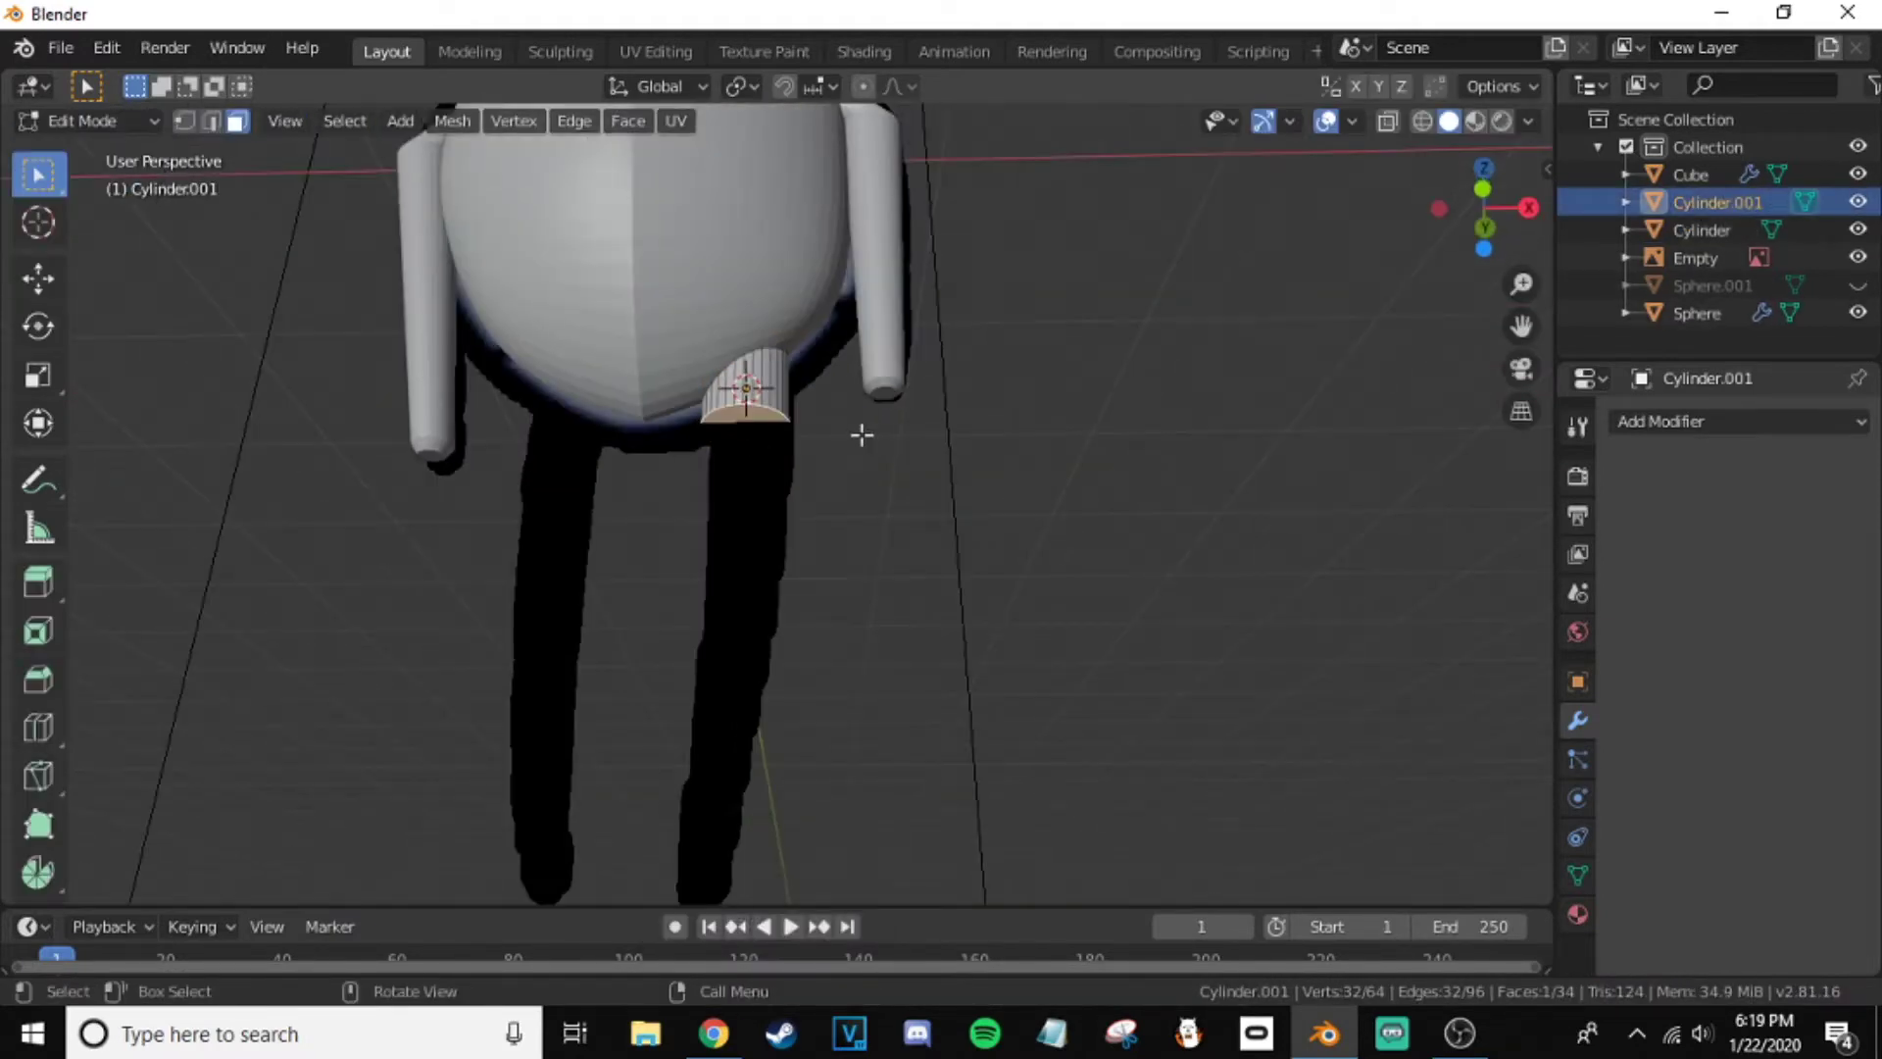
click(839, 845)
key(g)
key(x)
click(812, 773)
scroll(813, 772, up, 5)
- Add a knee edge loop partway down the leg with a loop cut
key(ctrl+r)
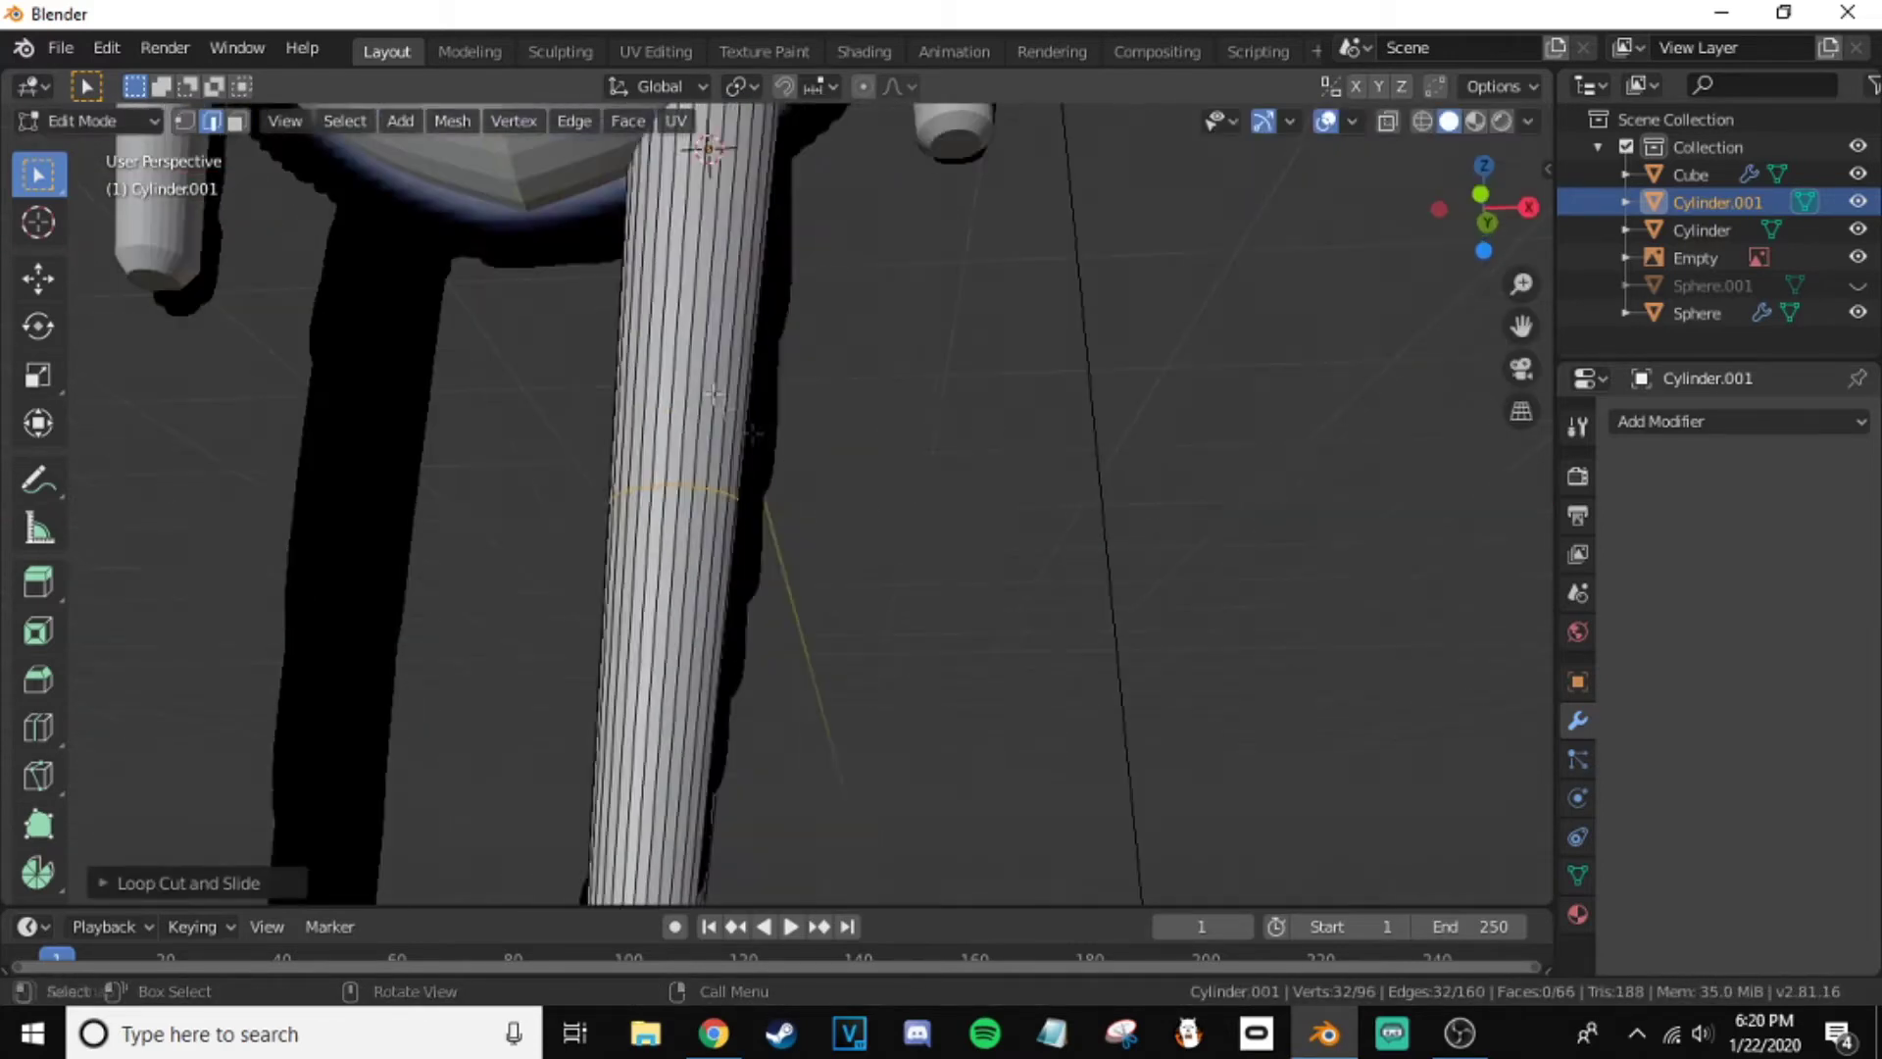
click(823, 458)
scroll(734, 307, down, 4)
scroll(734, 307, up, 5)
click(237, 120)
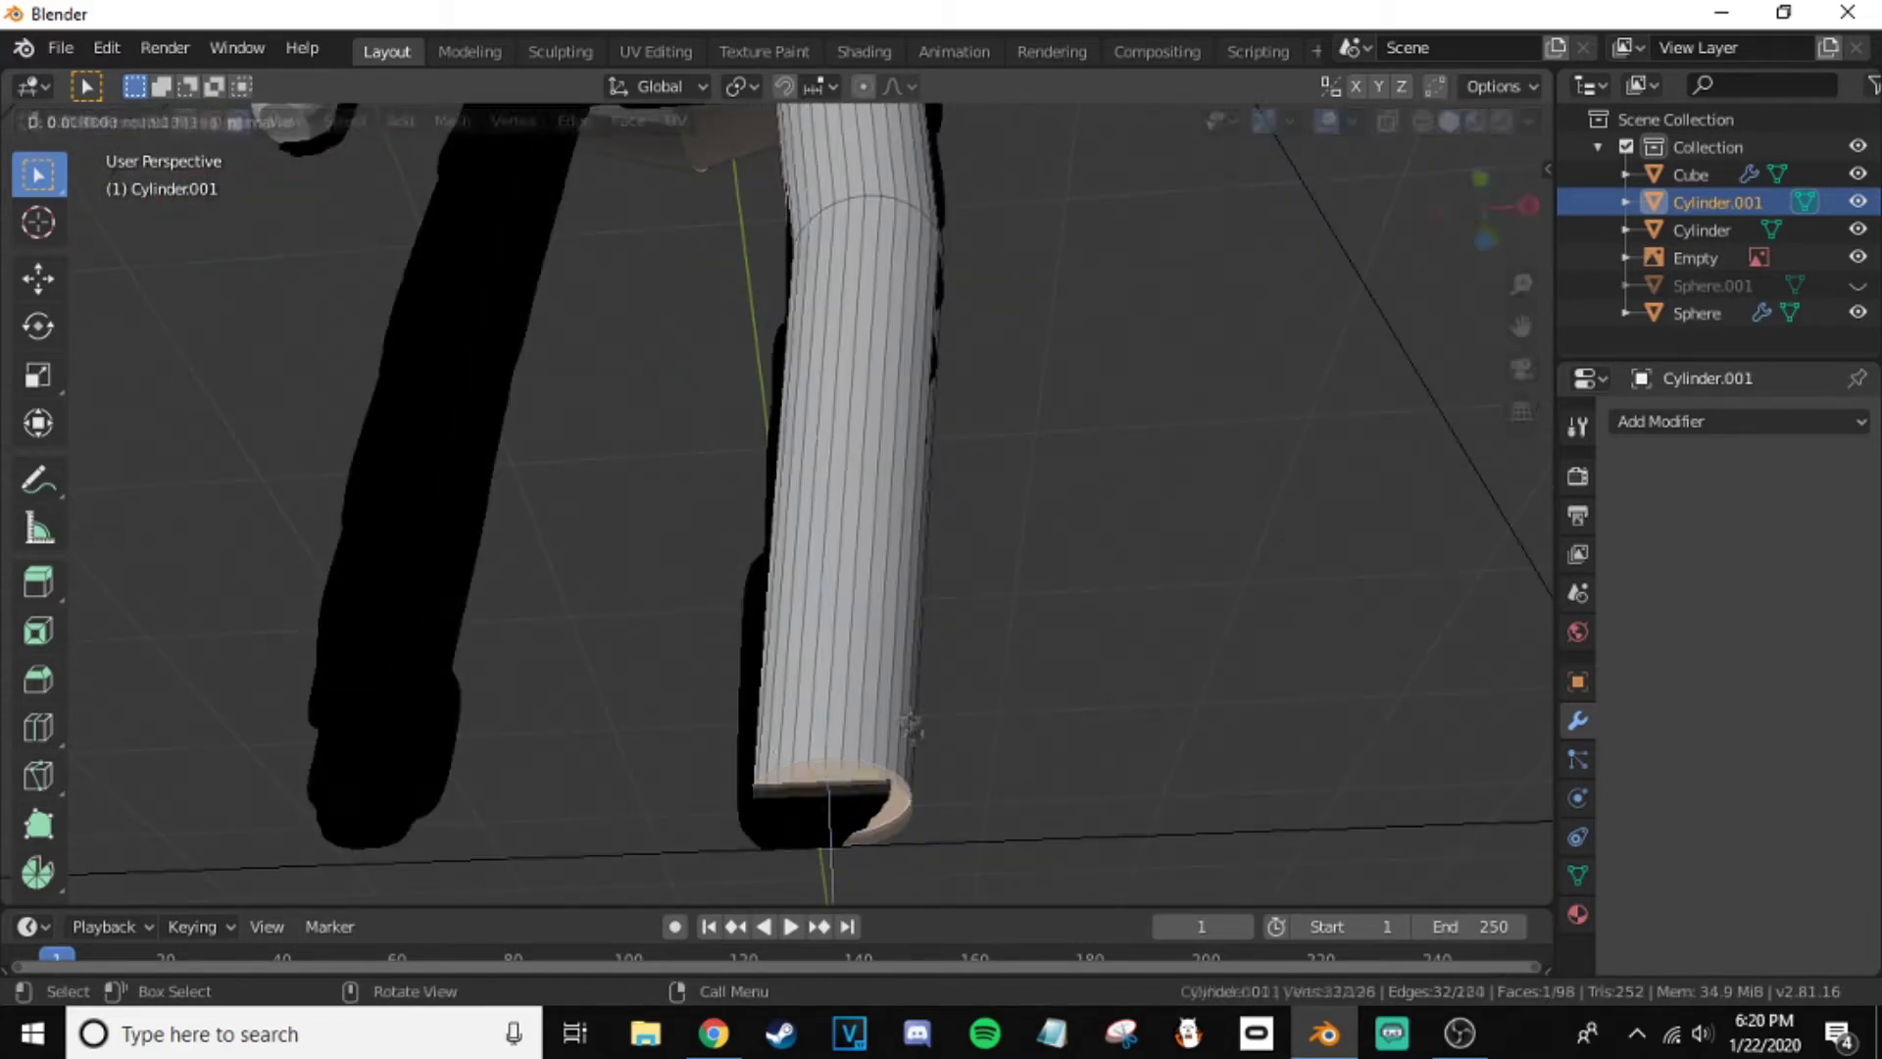
scroll(1032, 858, down, 5)
- Select the whole leg mesh and duplicate it along X as a second leg
key(l)
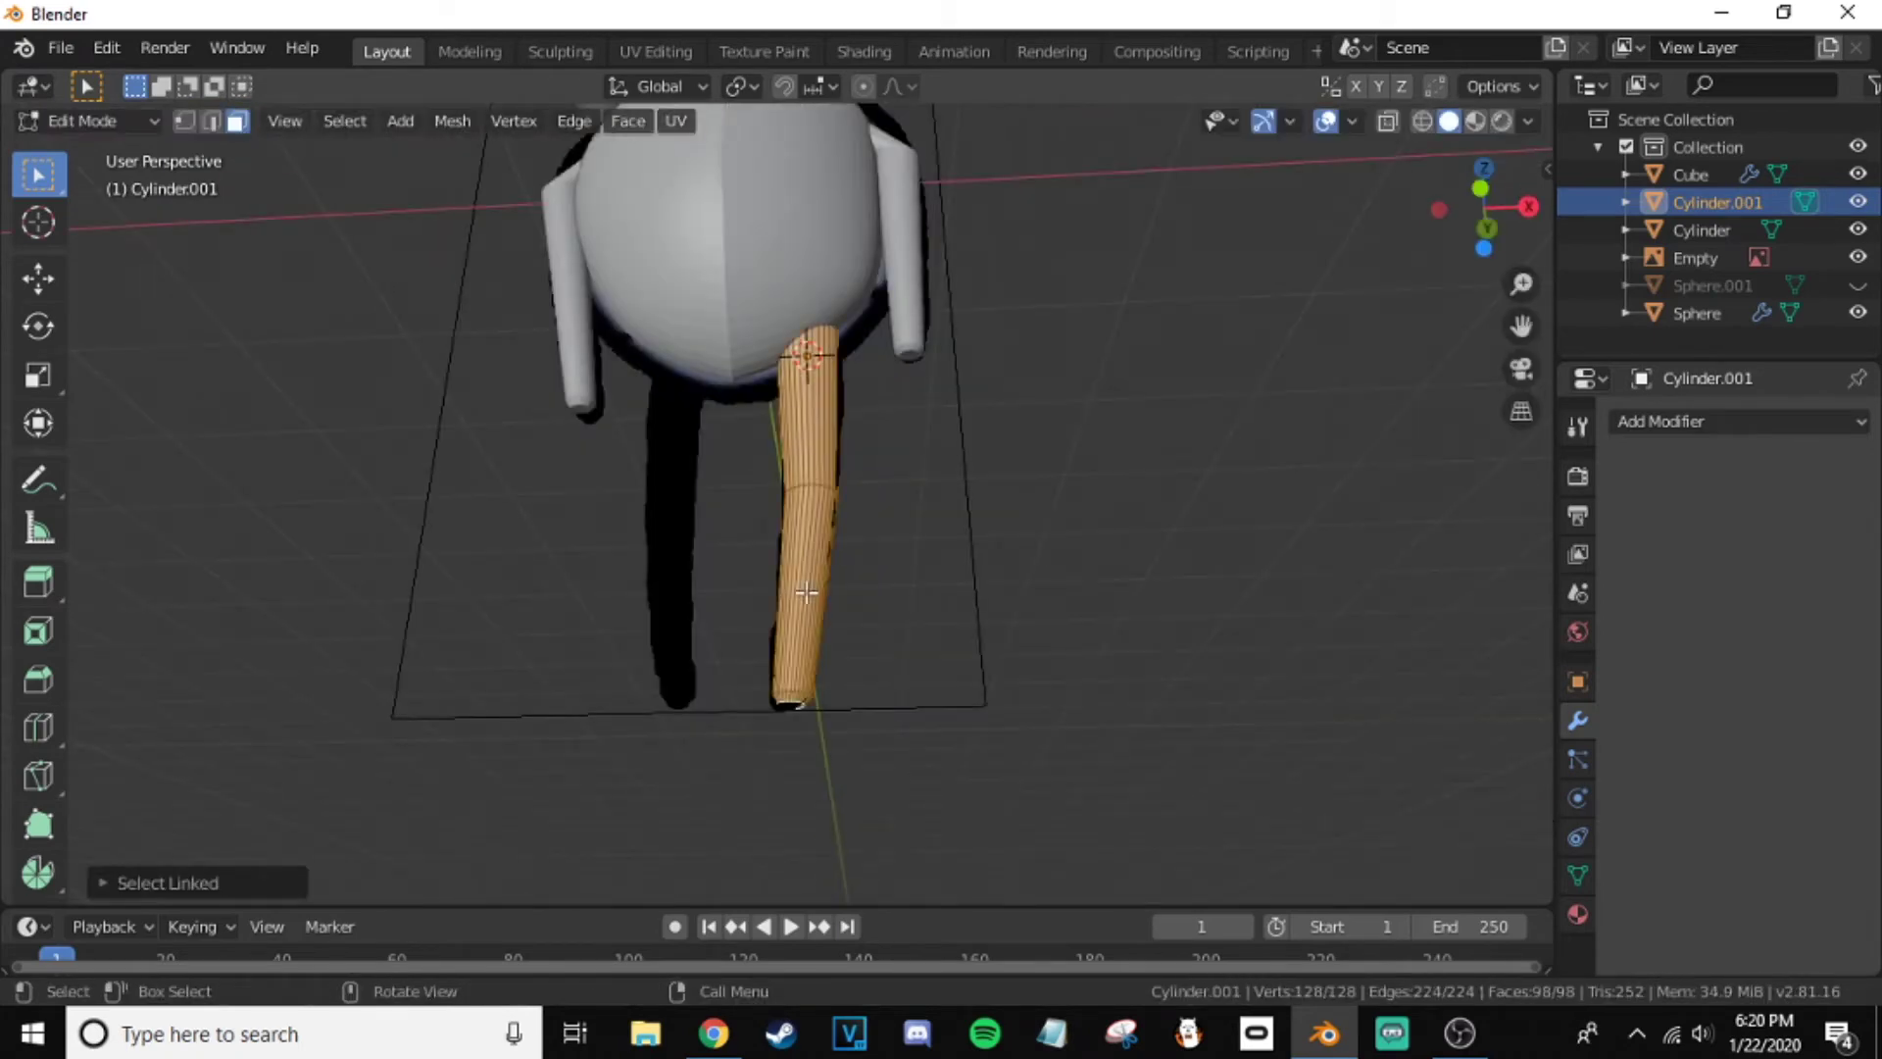
scroll(686, 519, up, 3)
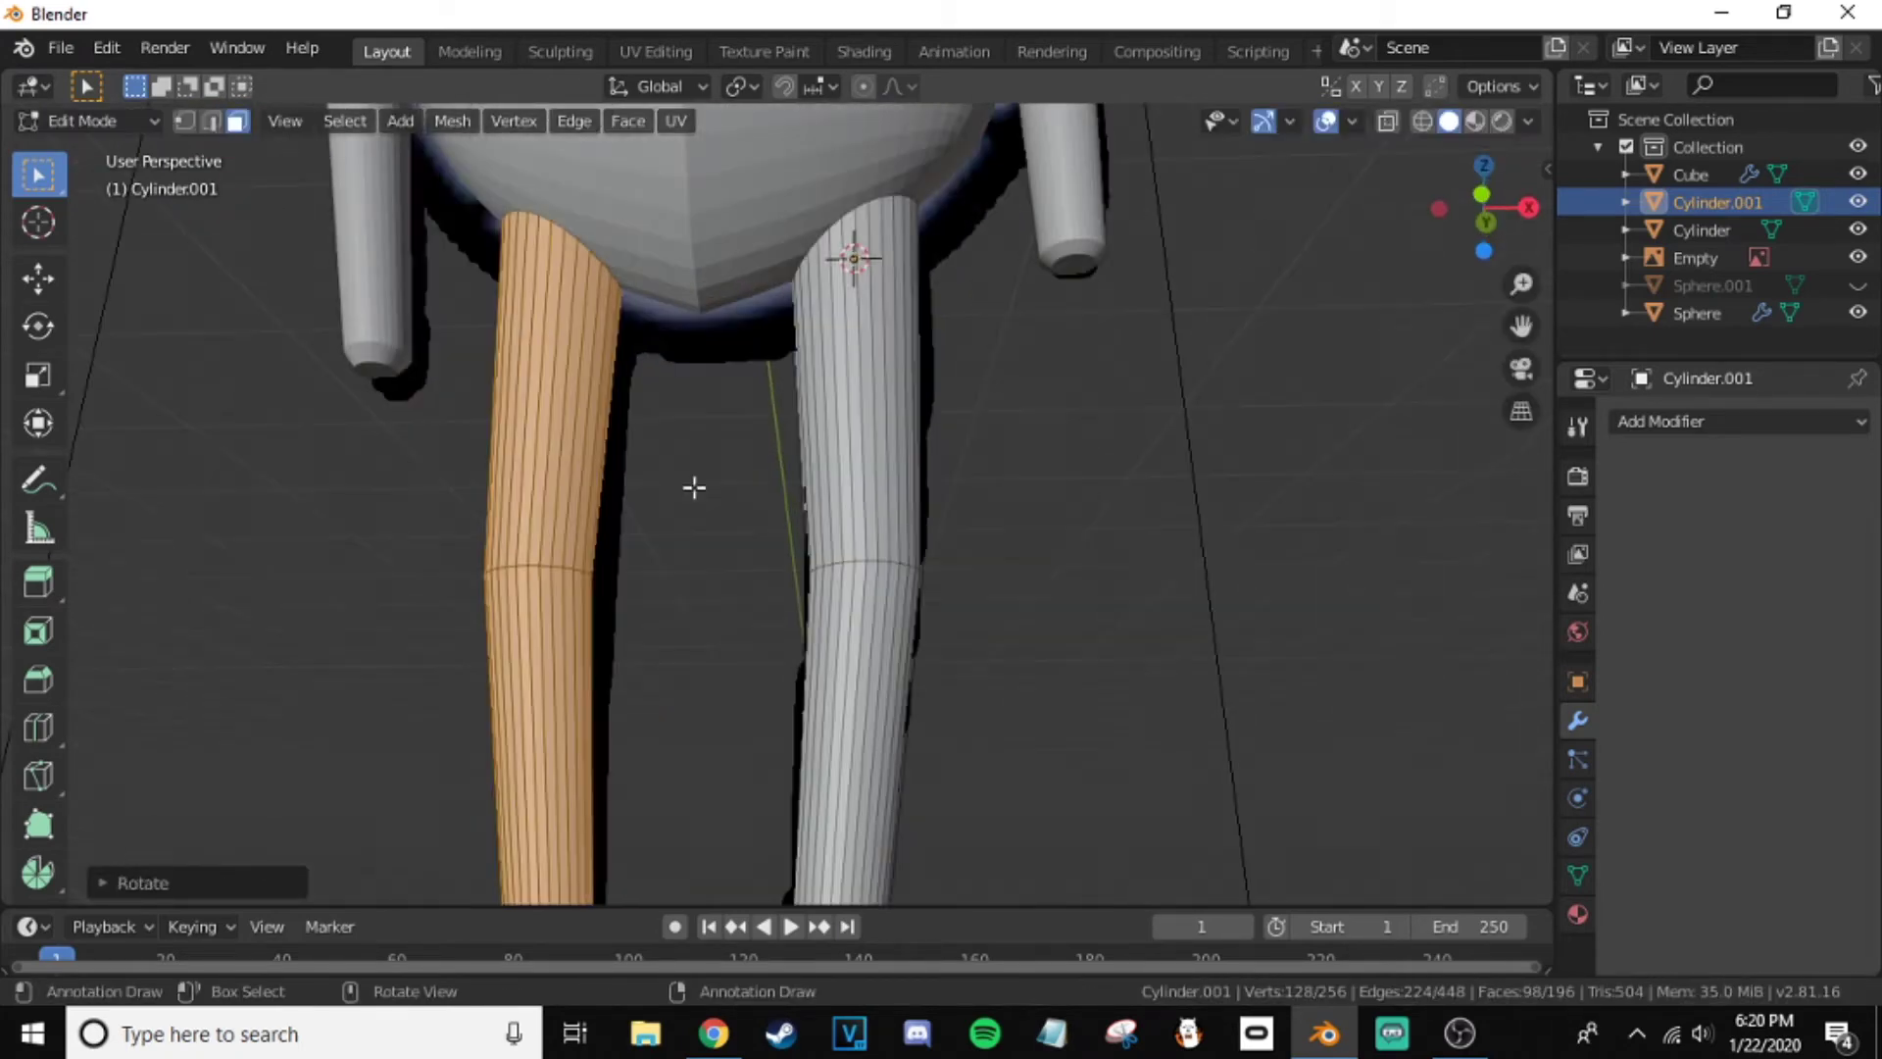
key(g)
key(x)
key(Escape)
key(alt+a)
mouse_move(710, 487)
middle_down()
mouse_move(799, 605)
mouse_move(686, 441)
middle_up()
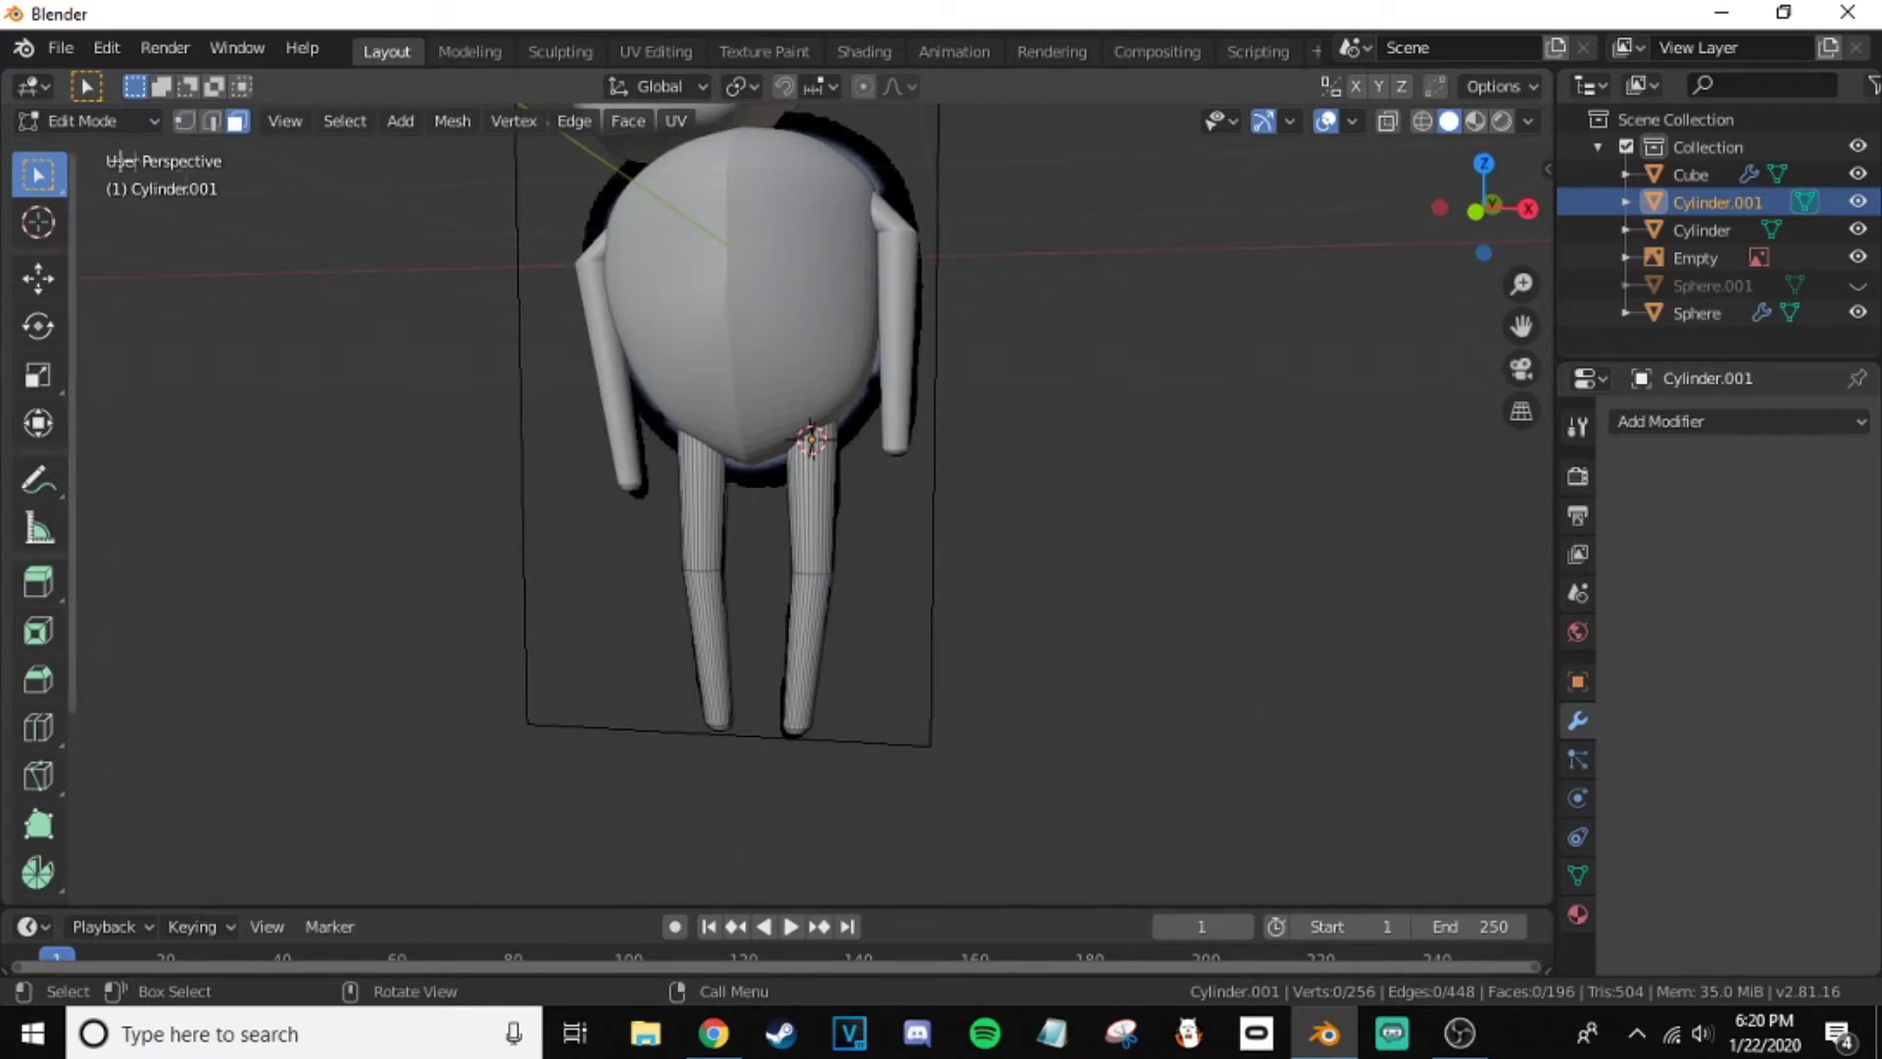
- Give the arm a Subdivision Surface modifier in Object Mode
key(Tab)
click(610, 392)
click(1735, 421)
click(1352, 882)
scroll(996, 395, up, 6)
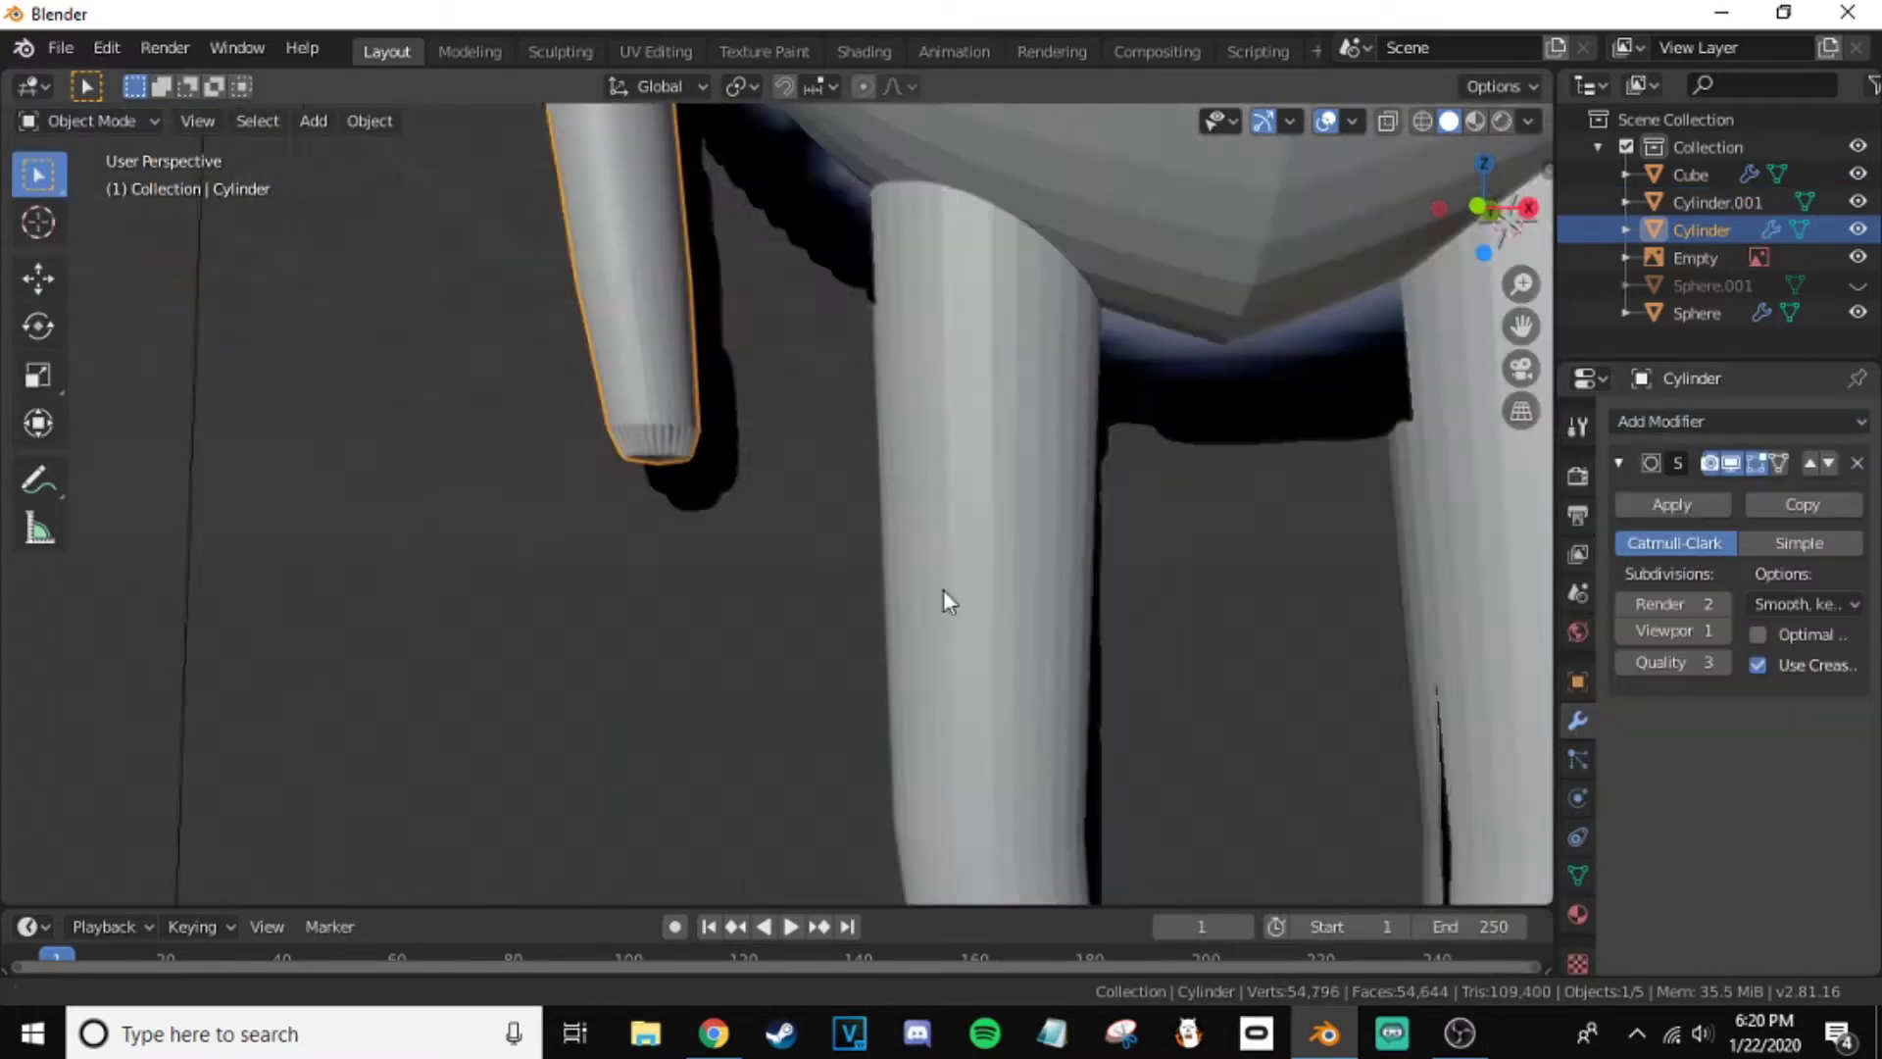
- Select the arm's end face in face mode and delete it
key(Tab)
key(3)
click(661, 279)
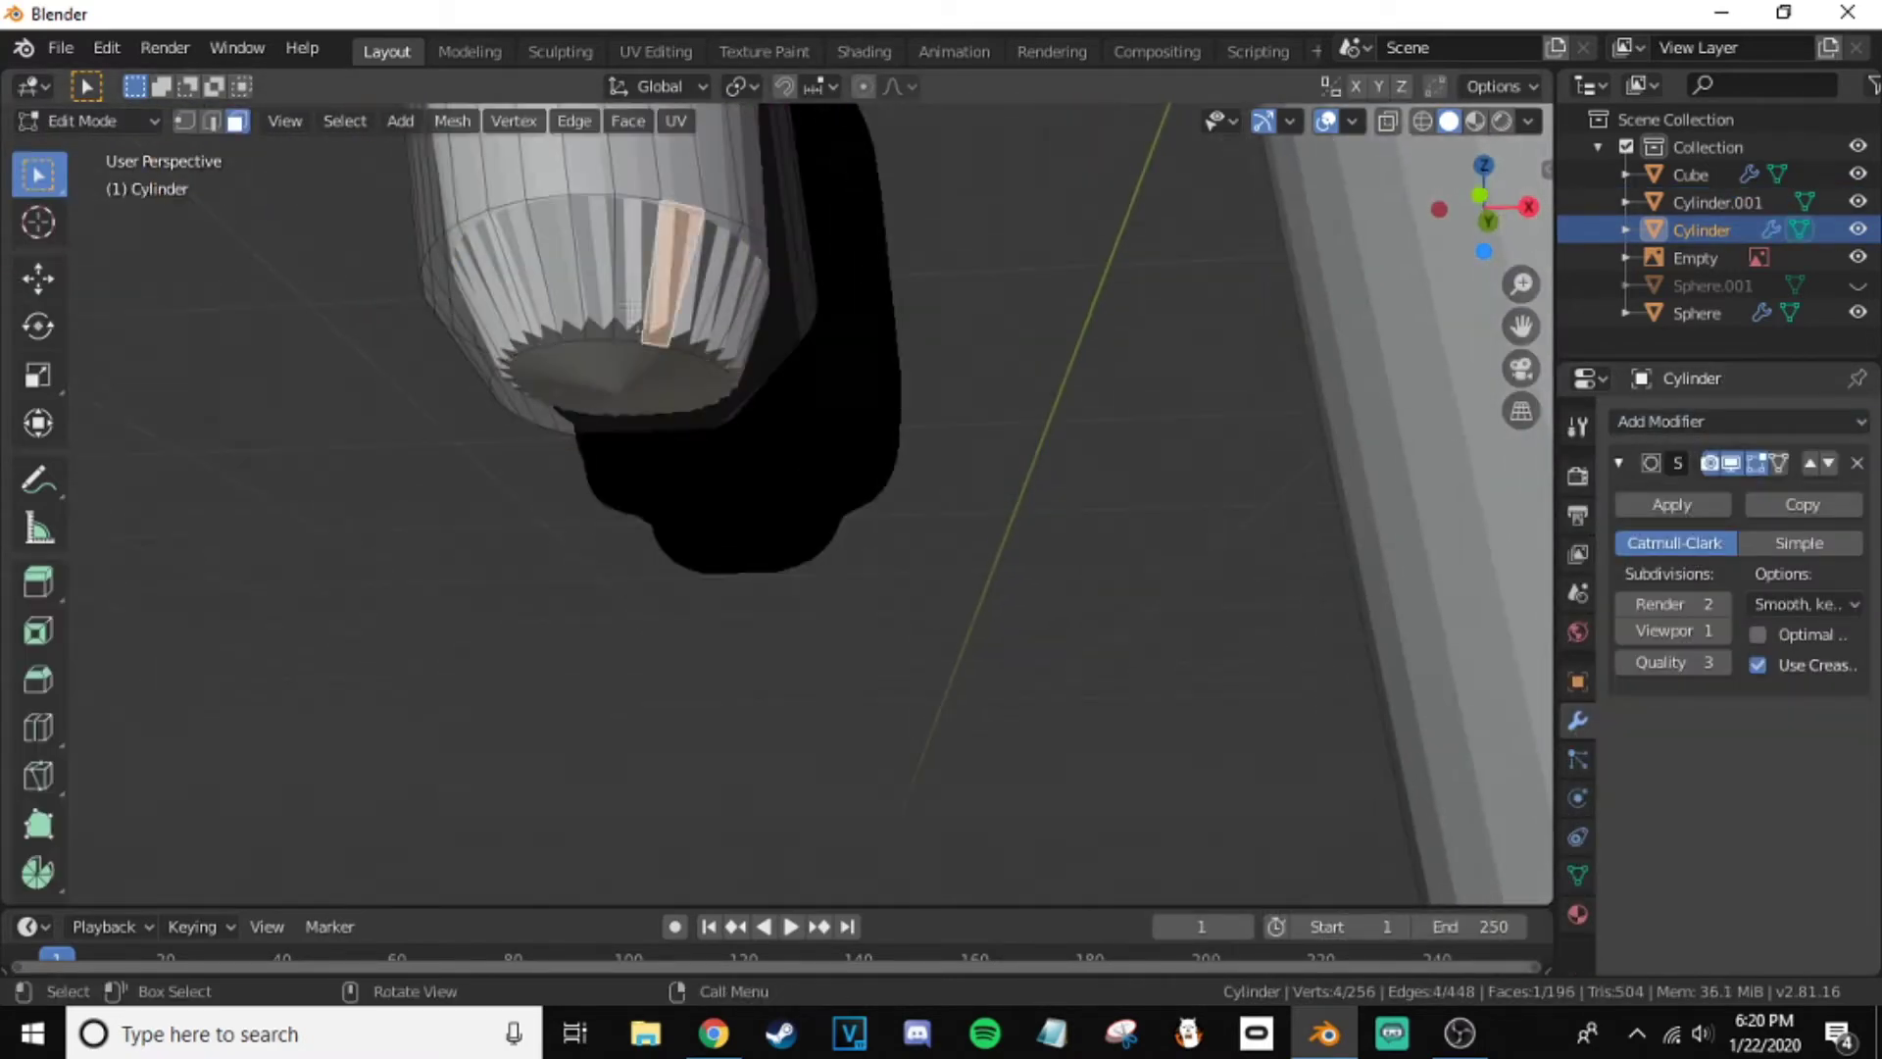
key(x)
click(534, 412)
middle_drag(534, 411, 824, 370)
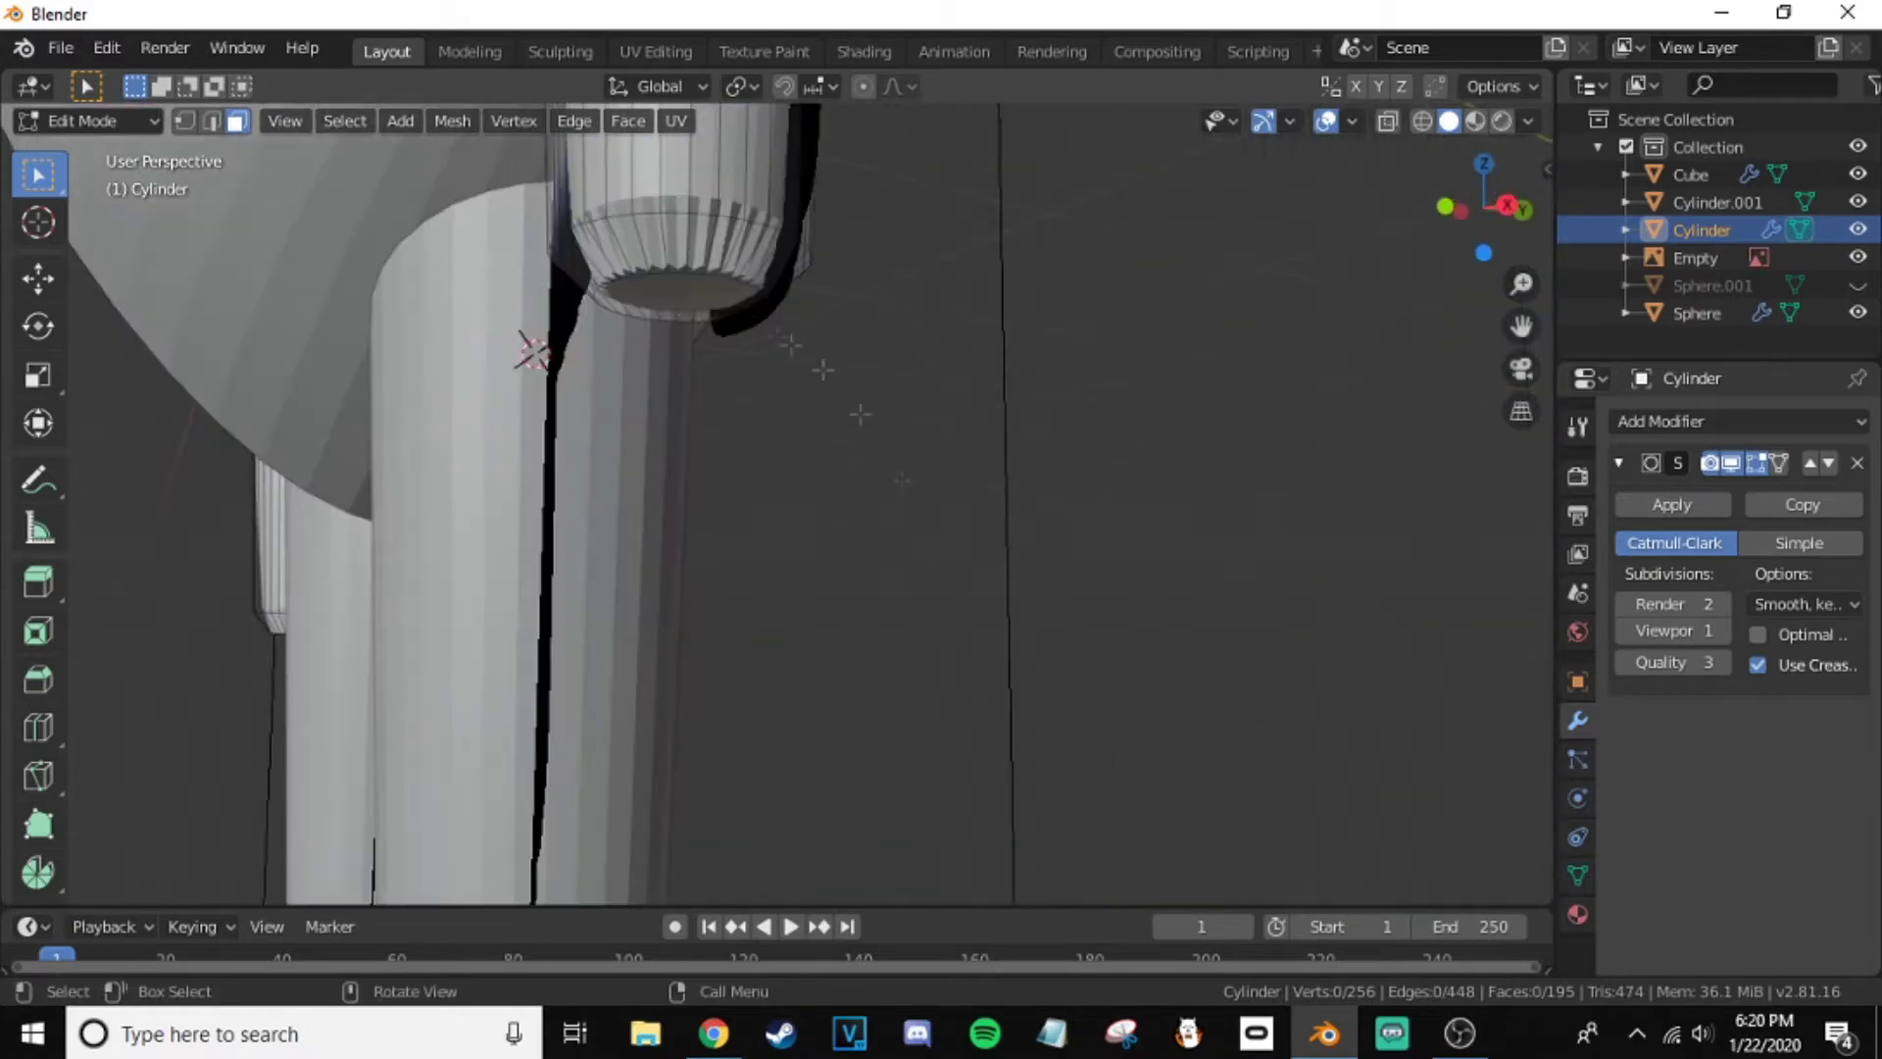
key(x)
click(628, 303)
middle_drag(660, 303, 468, 451)
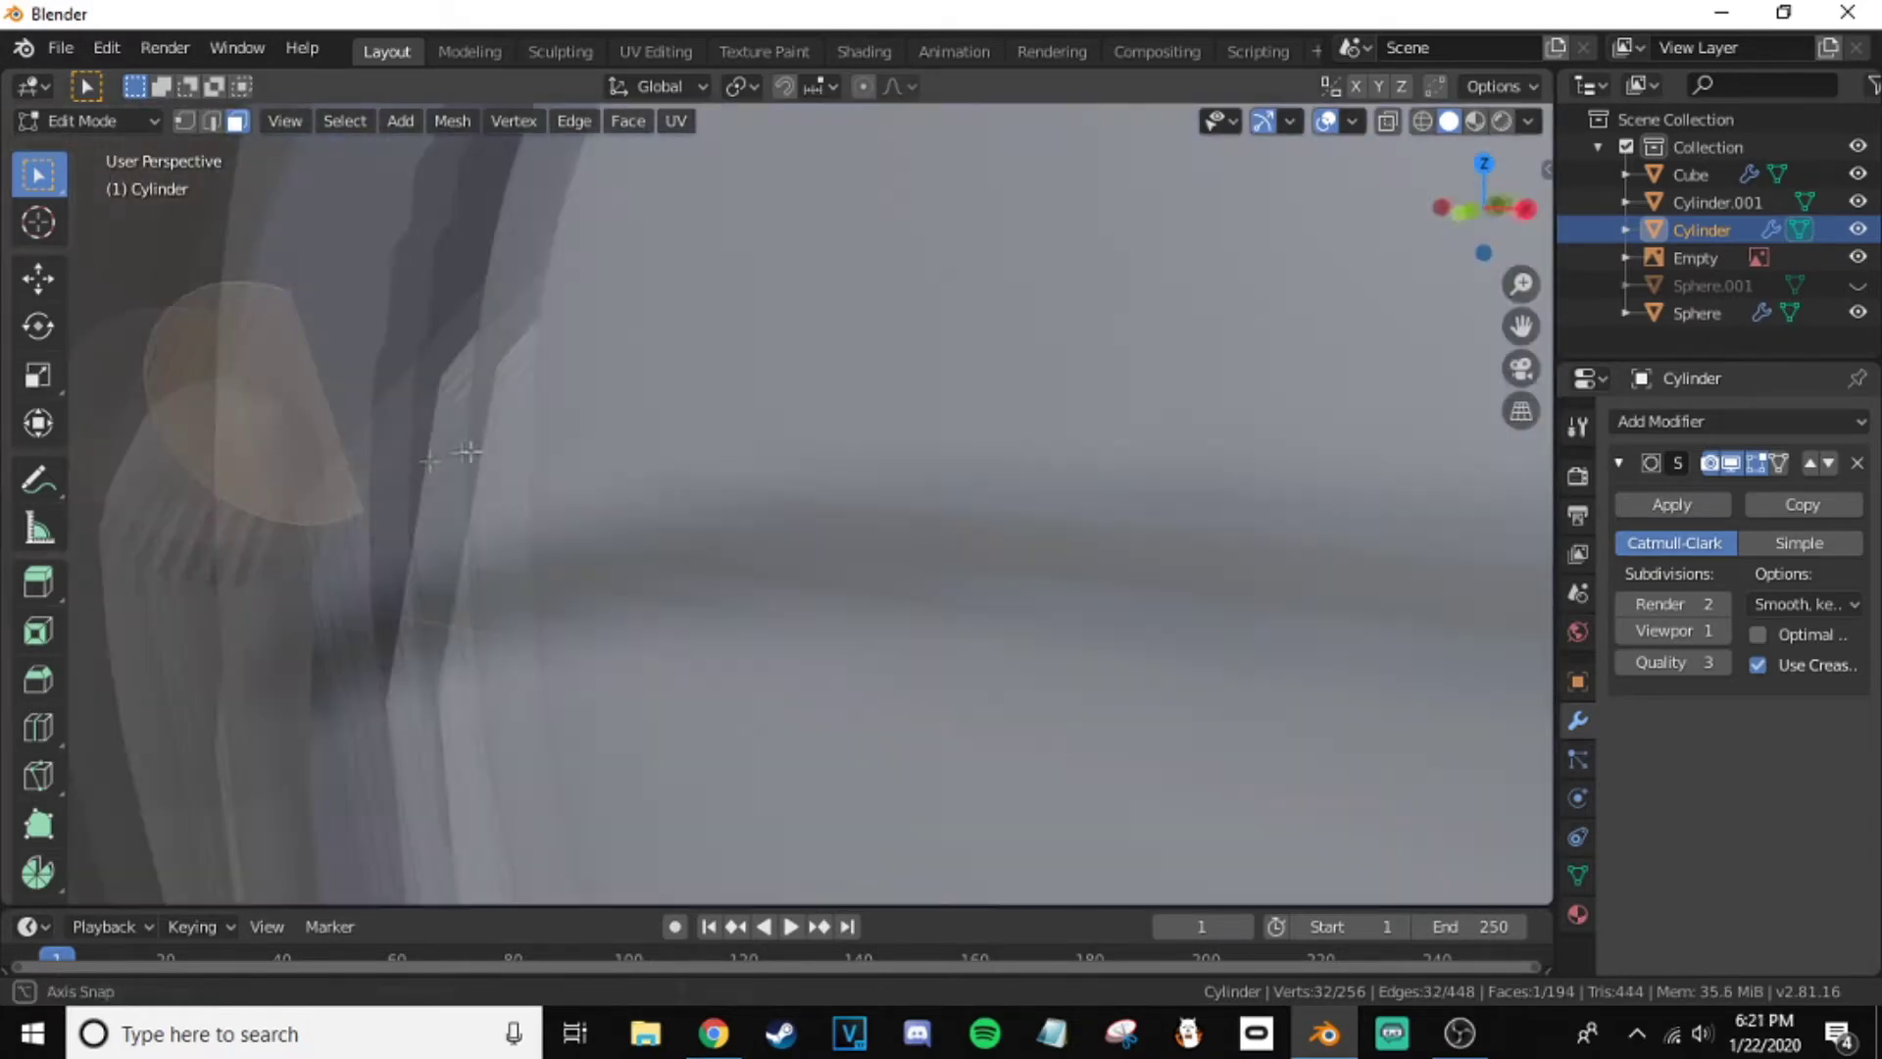
scroll(468, 451, down, 5)
- Reposition the open rim and delete the selected ring of faces
key(g)
click(977, 461)
scroll(559, 474, up, 5)
mouse_move(558, 474)
middle_down()
mouse_move(500, 546)
mouse_move(1044, 542)
middle_up()
key(x)
click(499, 546)
scroll(1044, 542, down, 5)
- Extrude the arm's cap face twice to form a recessed cuff at the tip
click(1265, 314)
key(e)
click(1265, 314)
middle_drag(1264, 315, 529, 546)
scroll(530, 546, down, 3)
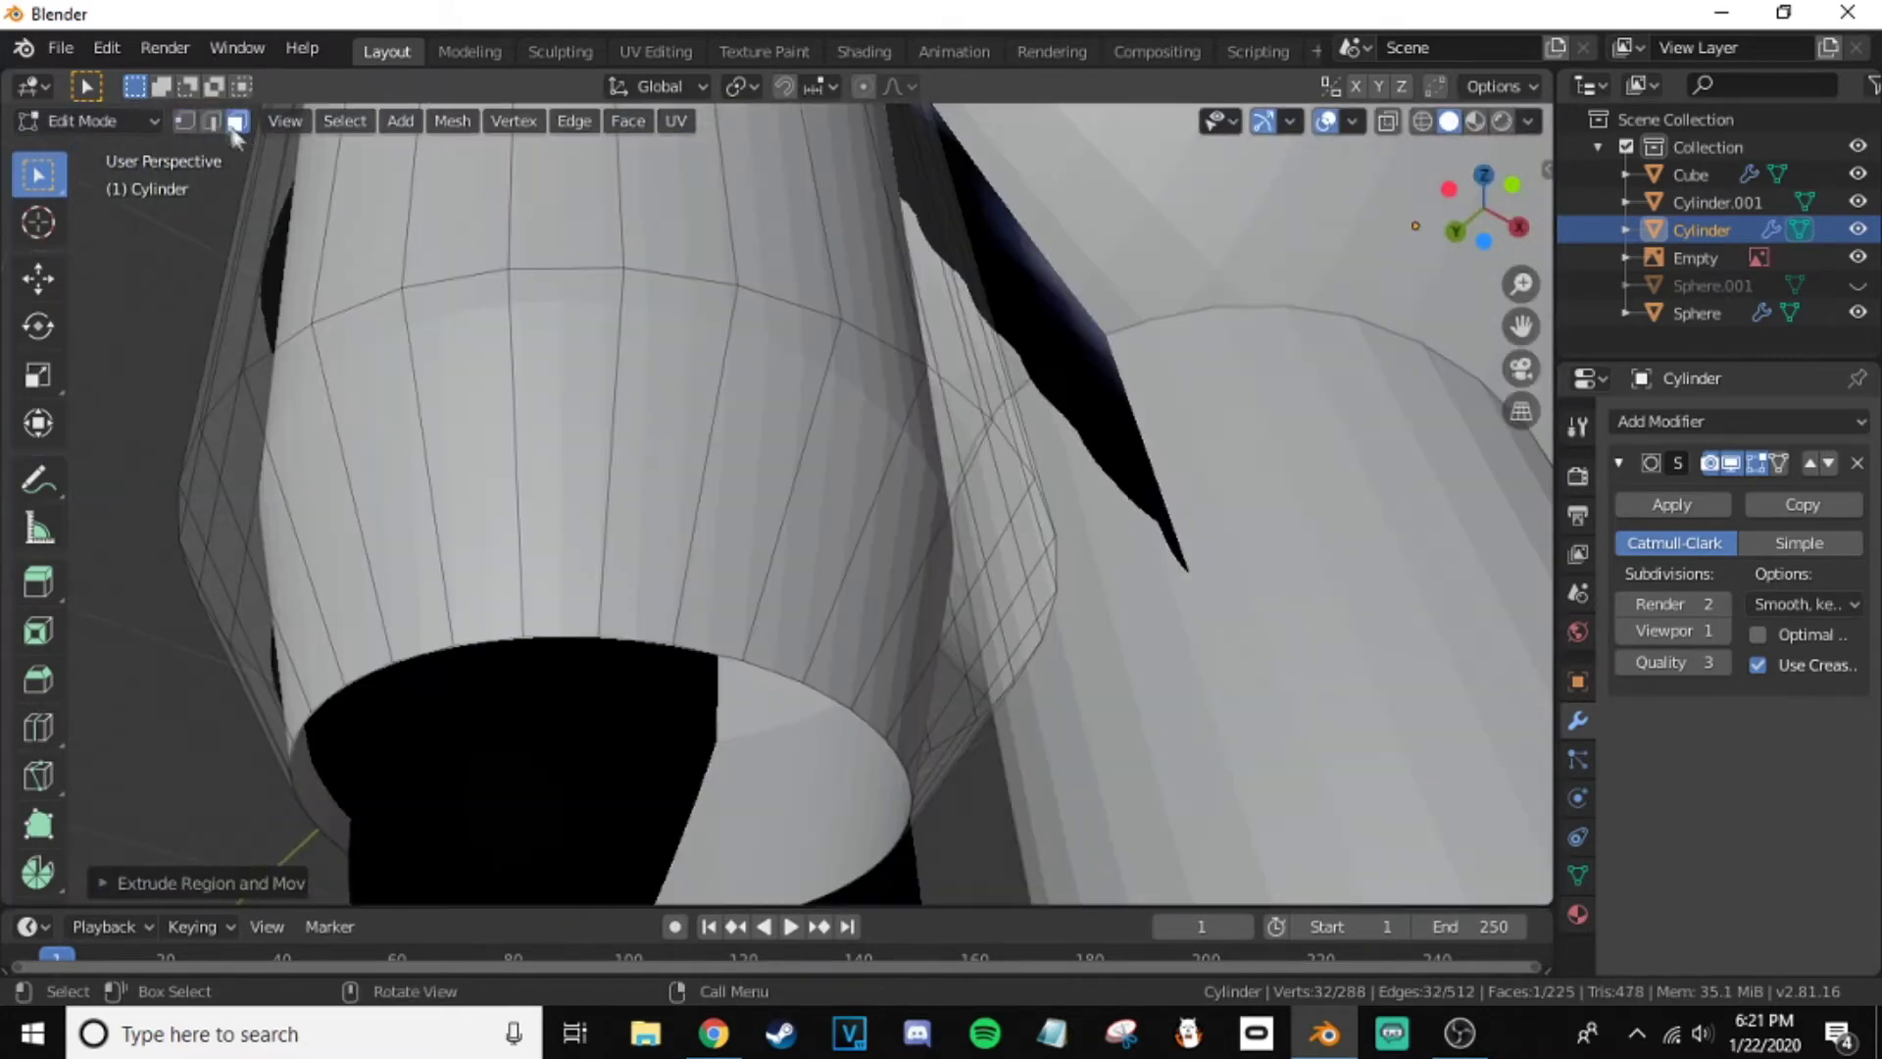
scroll(567, 634, down, 3)
key(e)
click(806, 651)
middle_drag(807, 651, 621, 566)
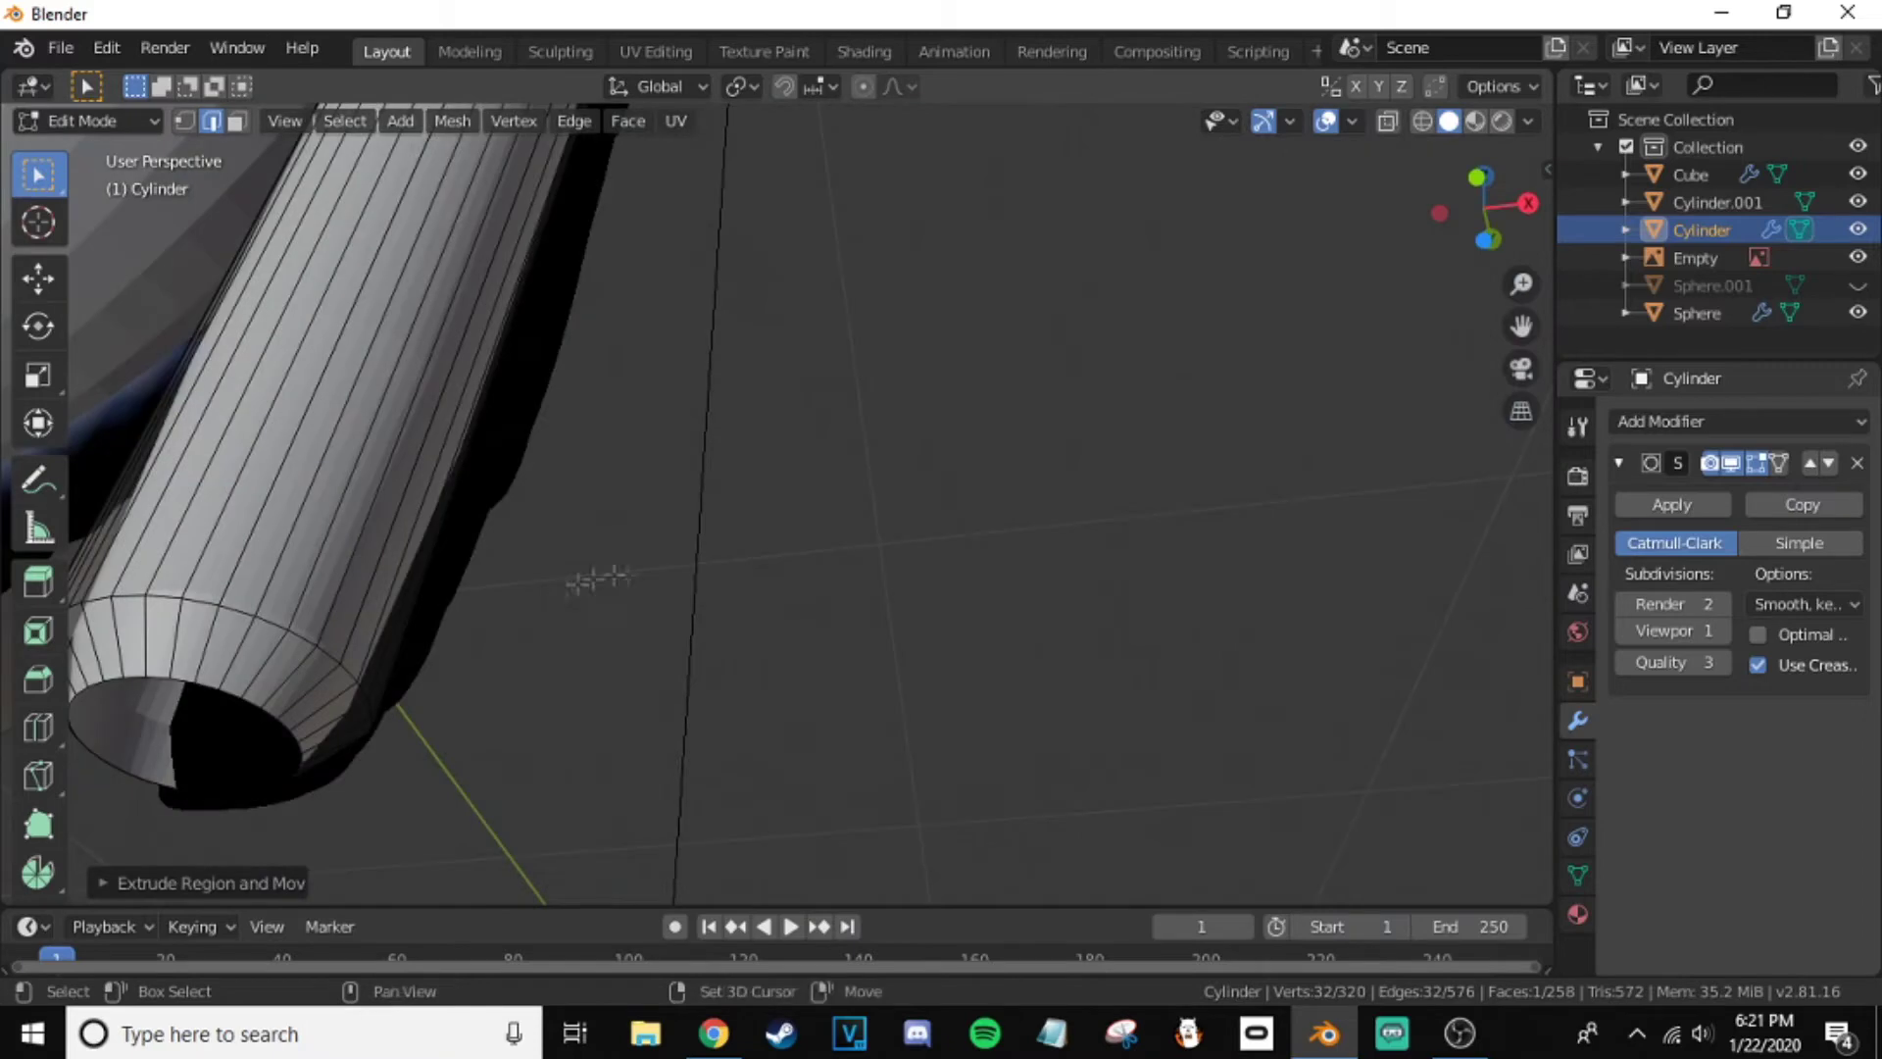
scroll(417, 559, up, 3)
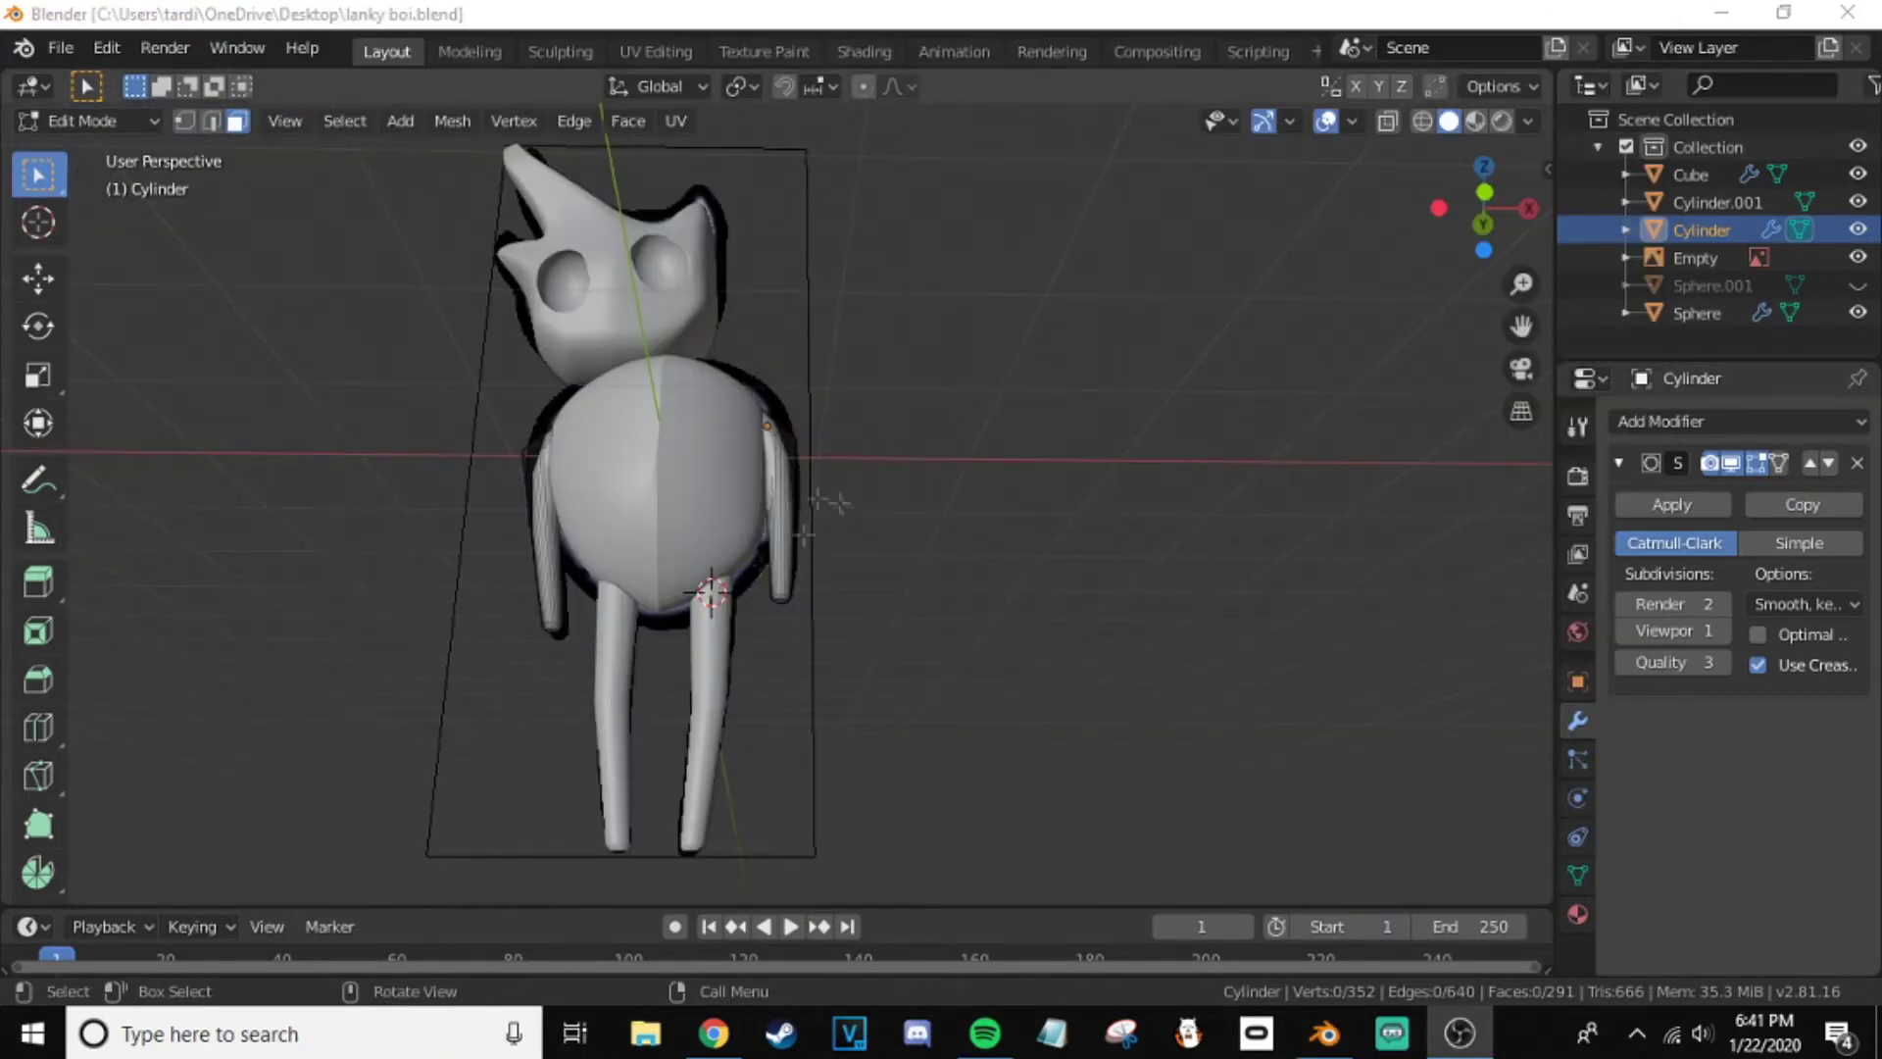
- Scale the right leg's edge loop and add a Subdivision Surface modifier to the leg
scroll(831, 502, up, 3)
key(Tab)
middle_drag(685, 600, 716, 668)
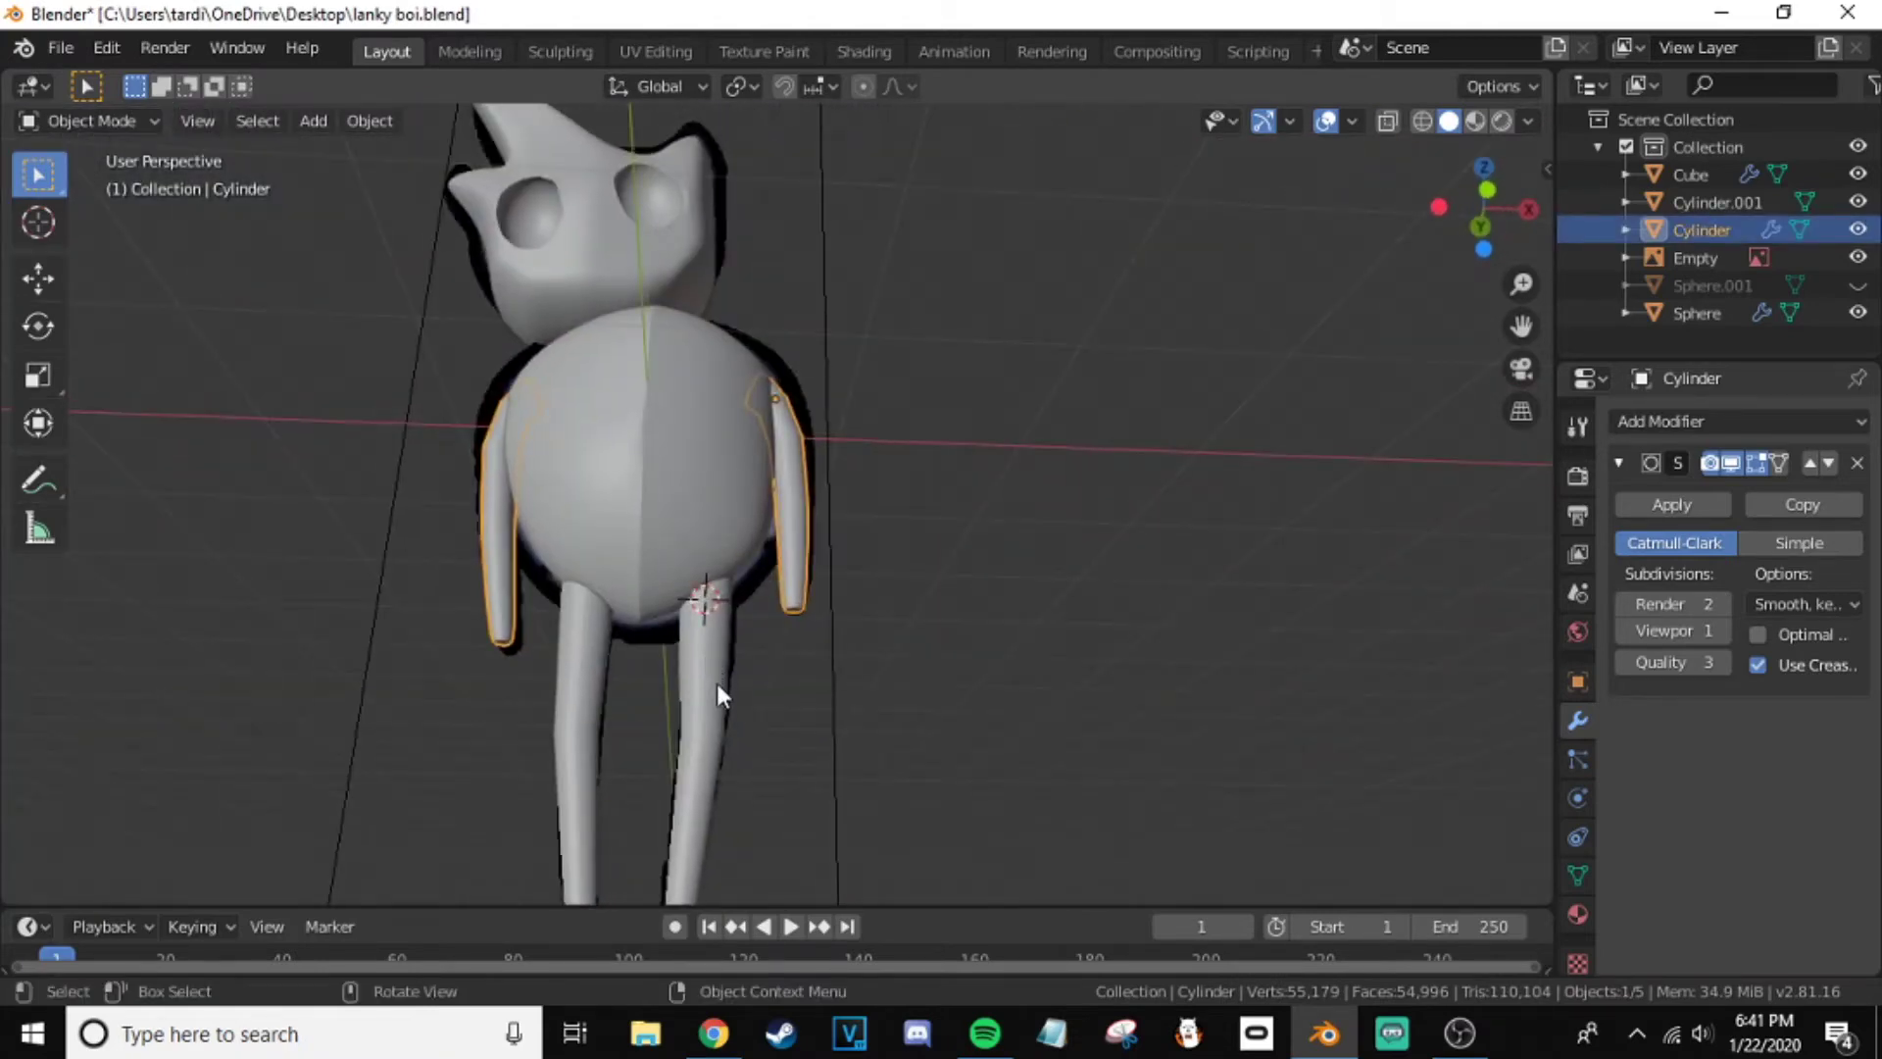
click(716, 685)
scroll(716, 684, up, 4)
key(Tab)
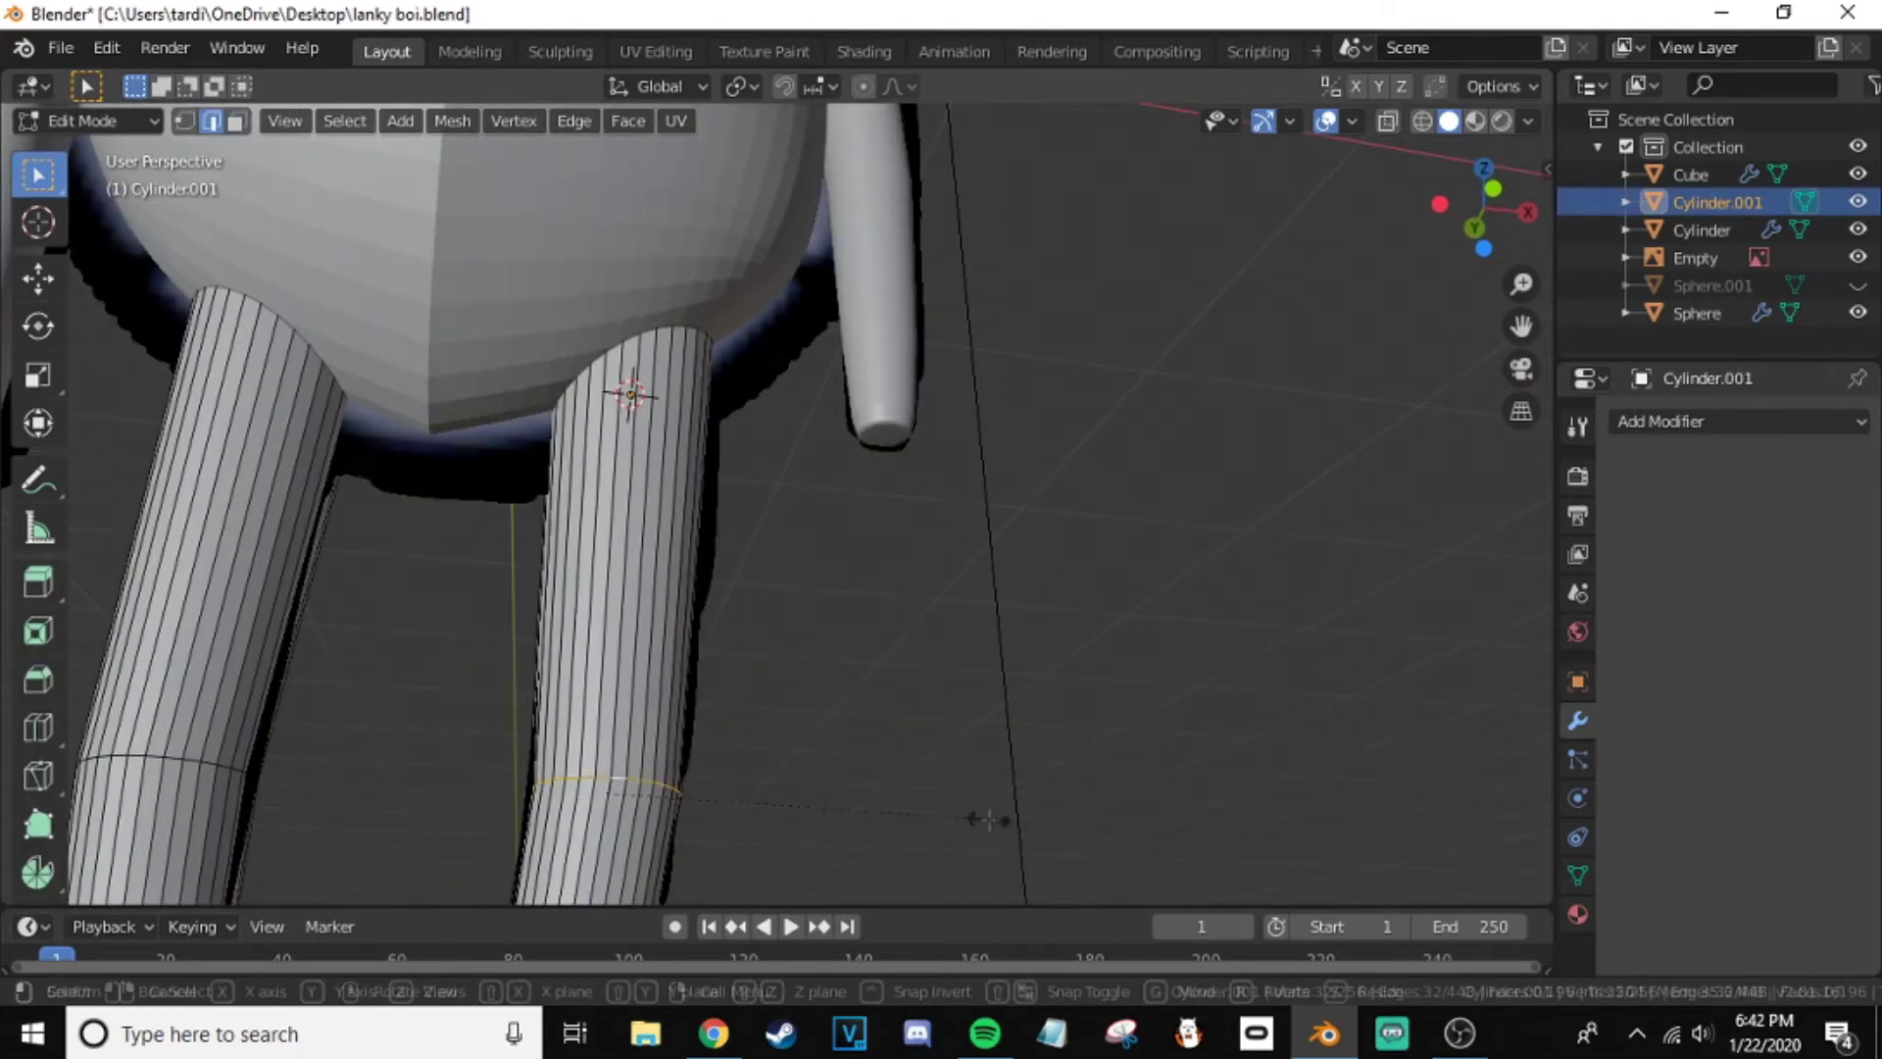
click(988, 819)
scroll(988, 819, down, 4)
scroll(988, 819, up, 5)
click(1098, 657)
scroll(1098, 657, down, 5)
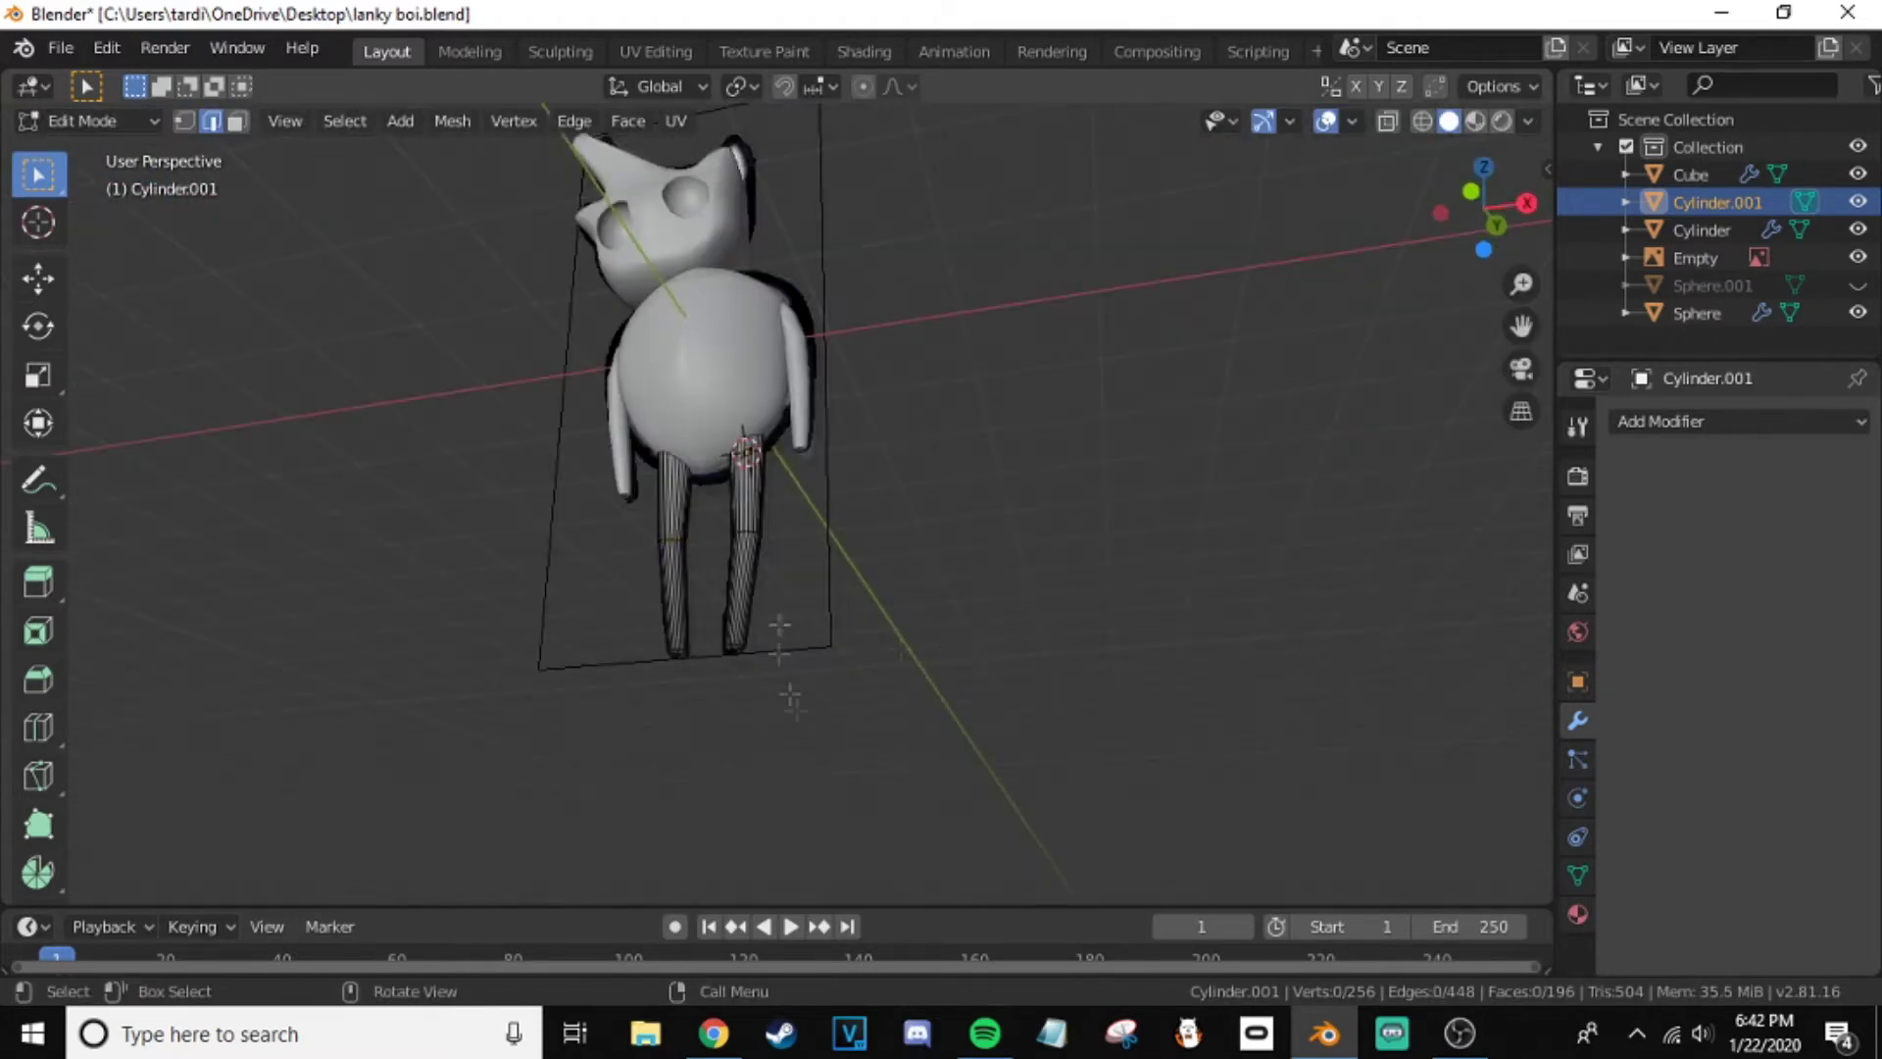
scroll(1097, 657, up, 3)
click(1740, 421)
click(1304, 873)
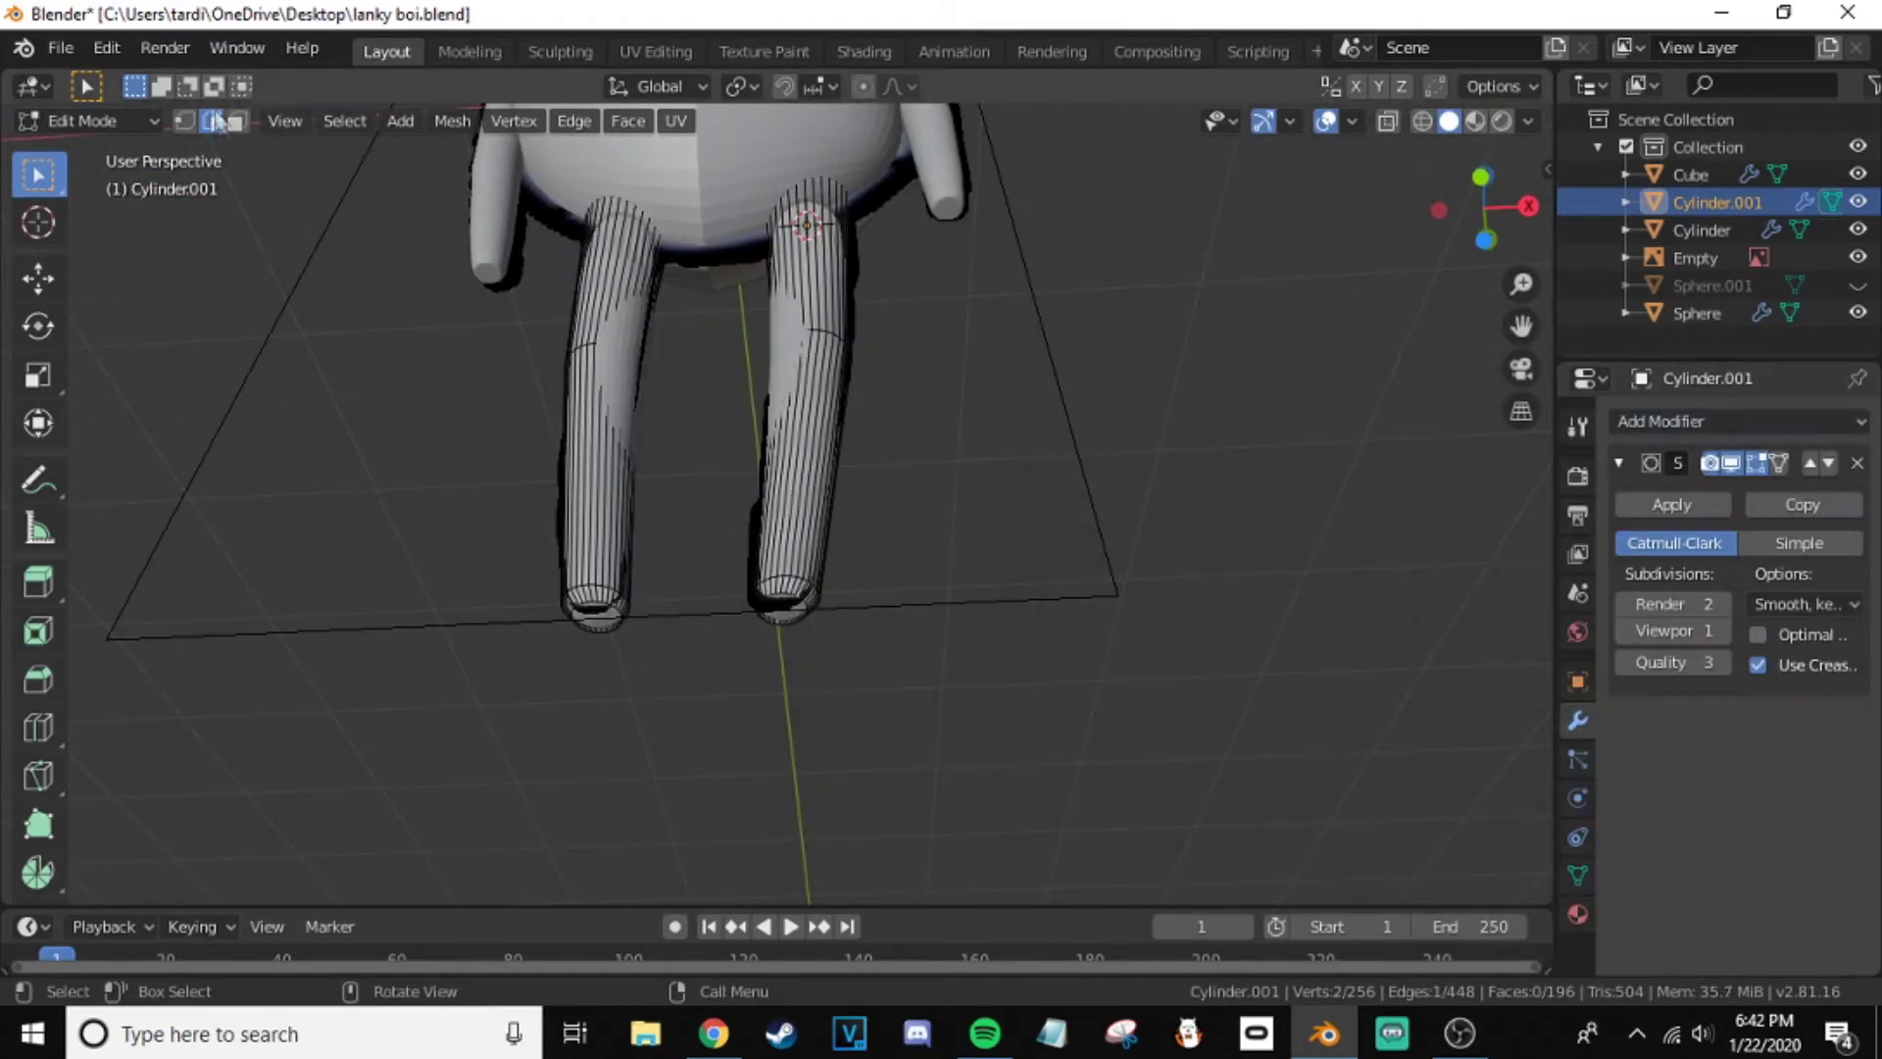
- Extrude the bottom ends of both legs
key(e)
click(782, 618)
middle_drag(782, 617, 957, 751)
scroll(957, 751, down, 5)
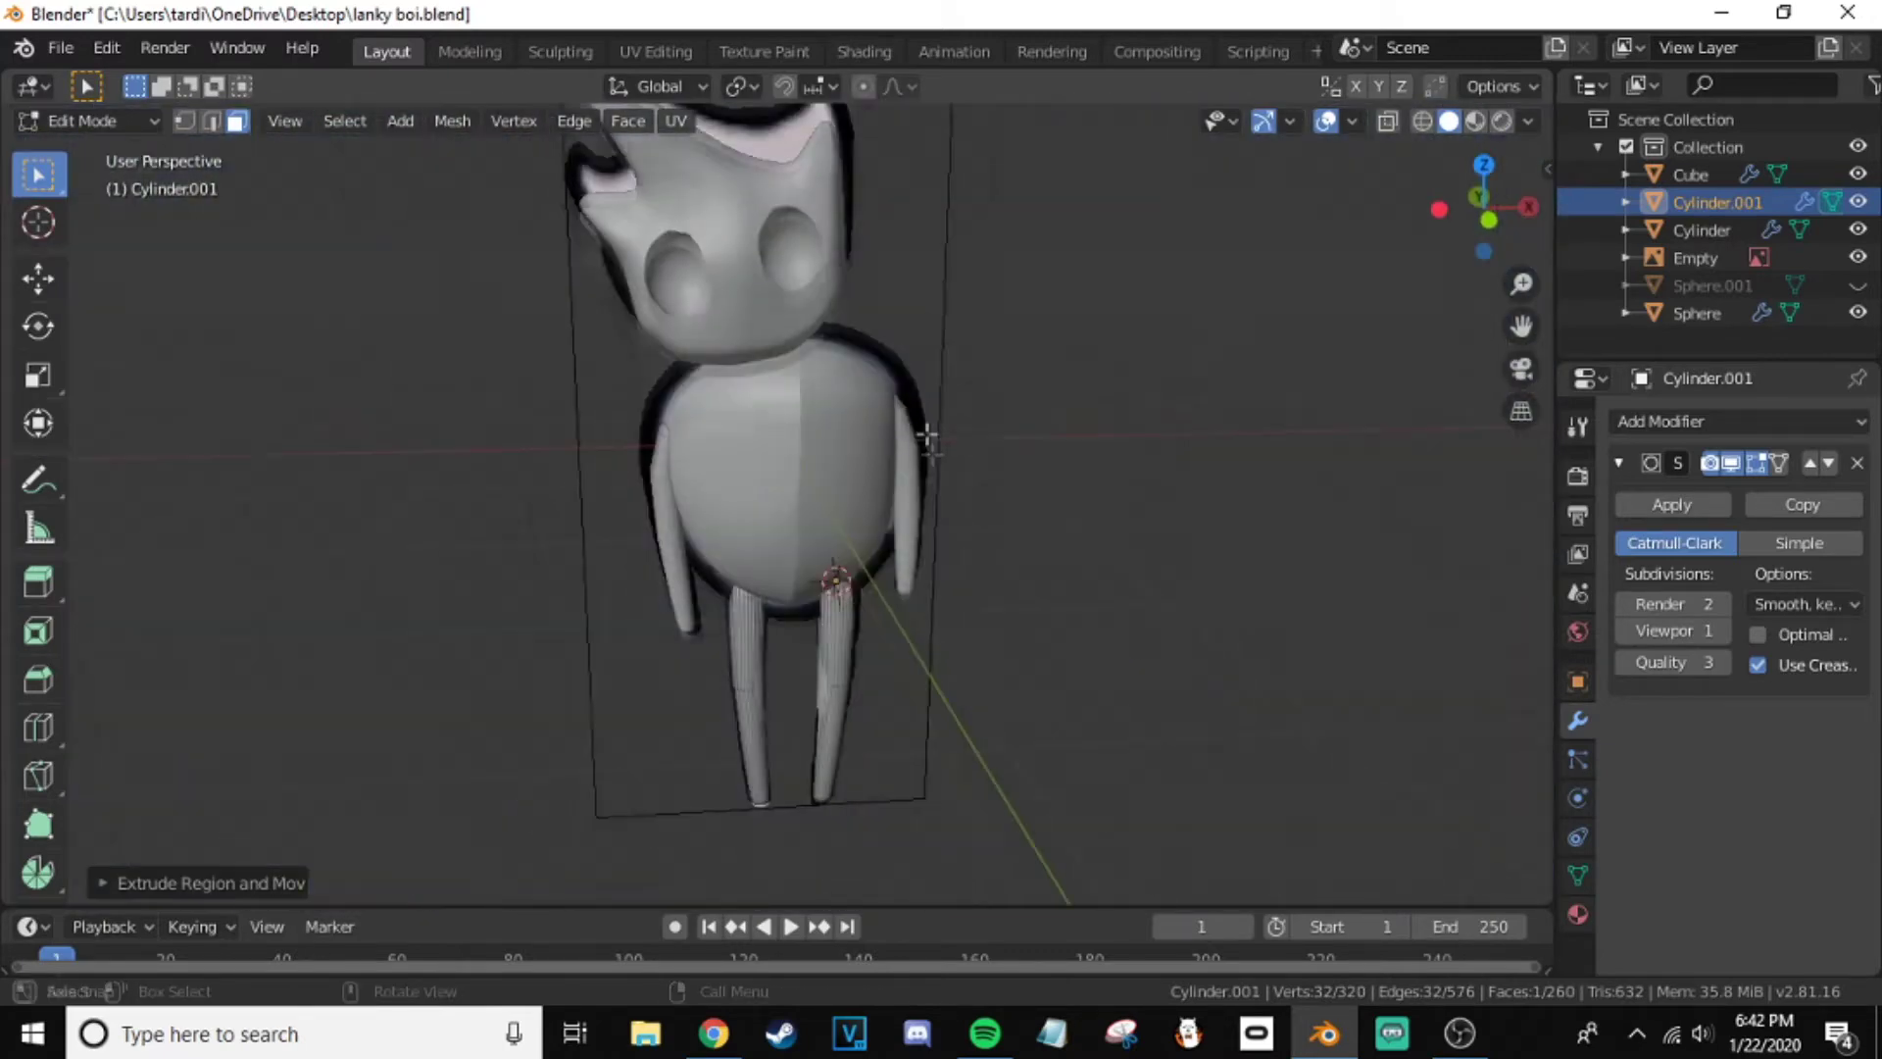
middle_drag(824, 546, 917, 316)
key(e)
click(408, 451)
middle_drag(408, 451, 1076, 431)
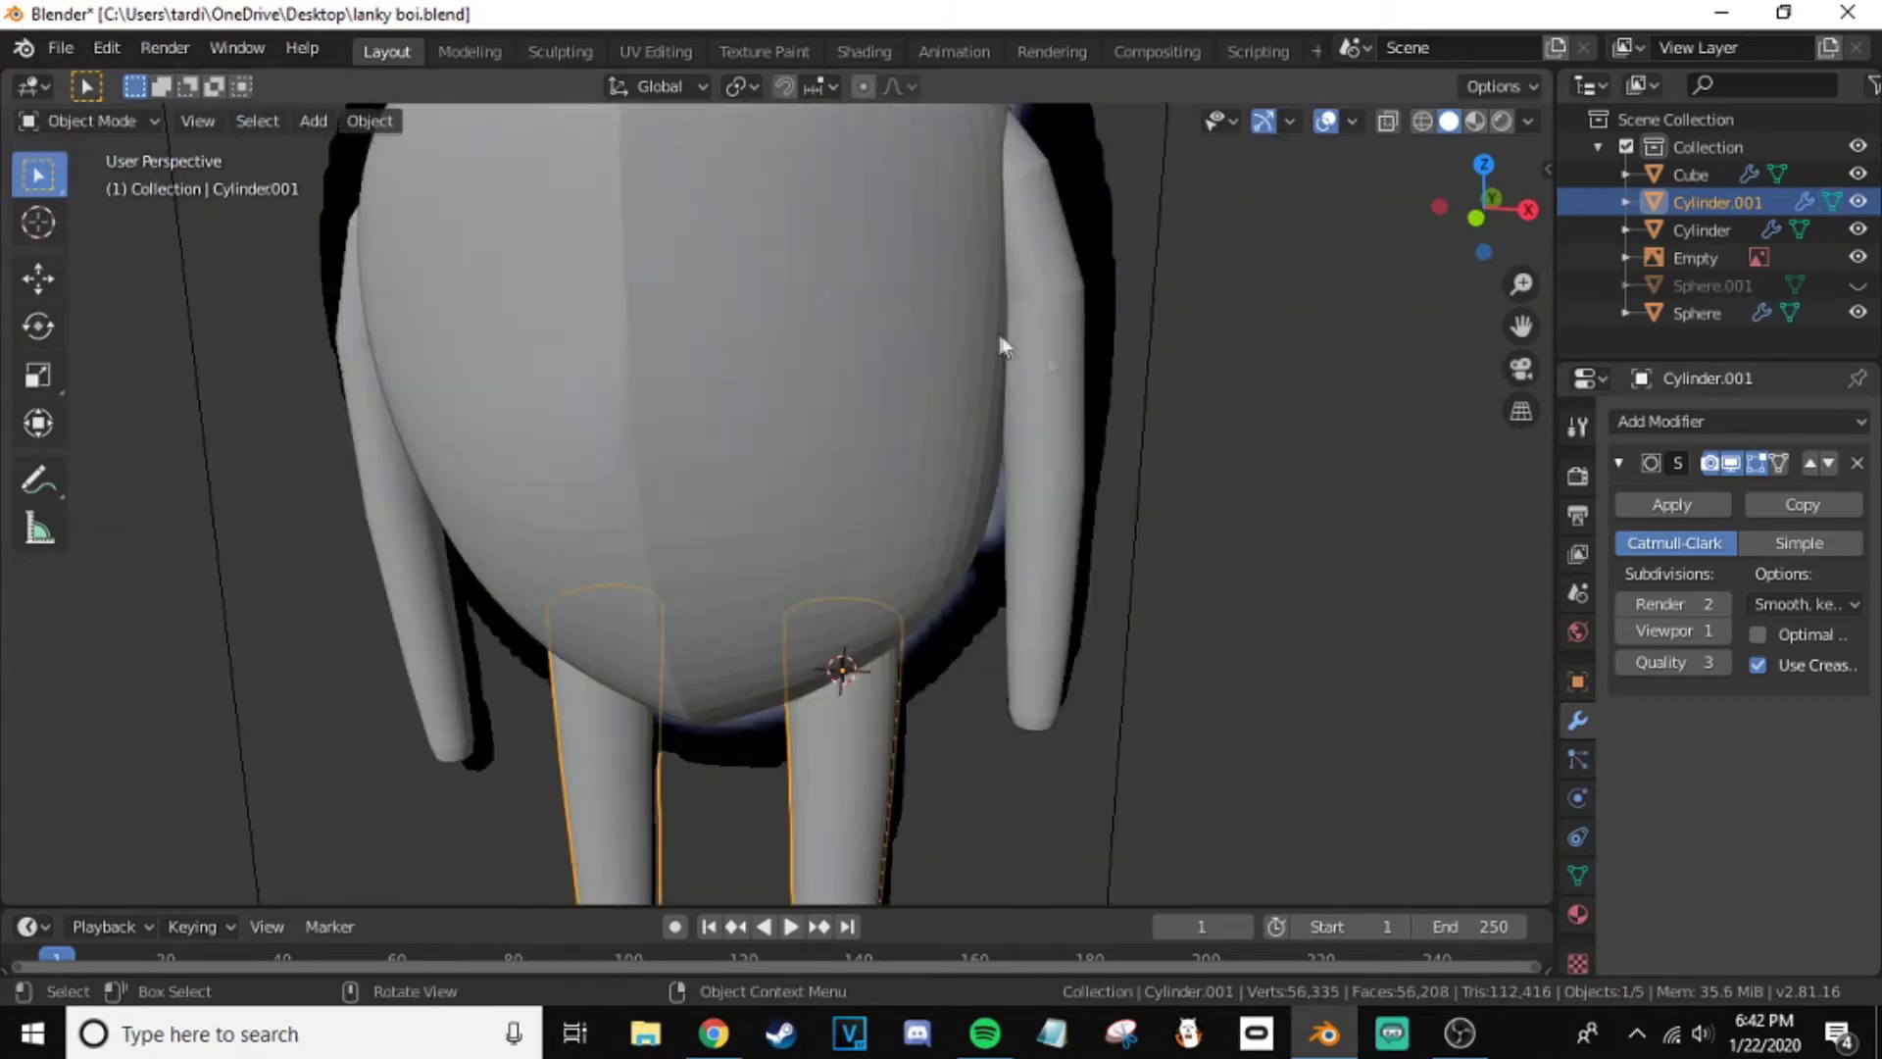
scroll(1098, 350, up, 5)
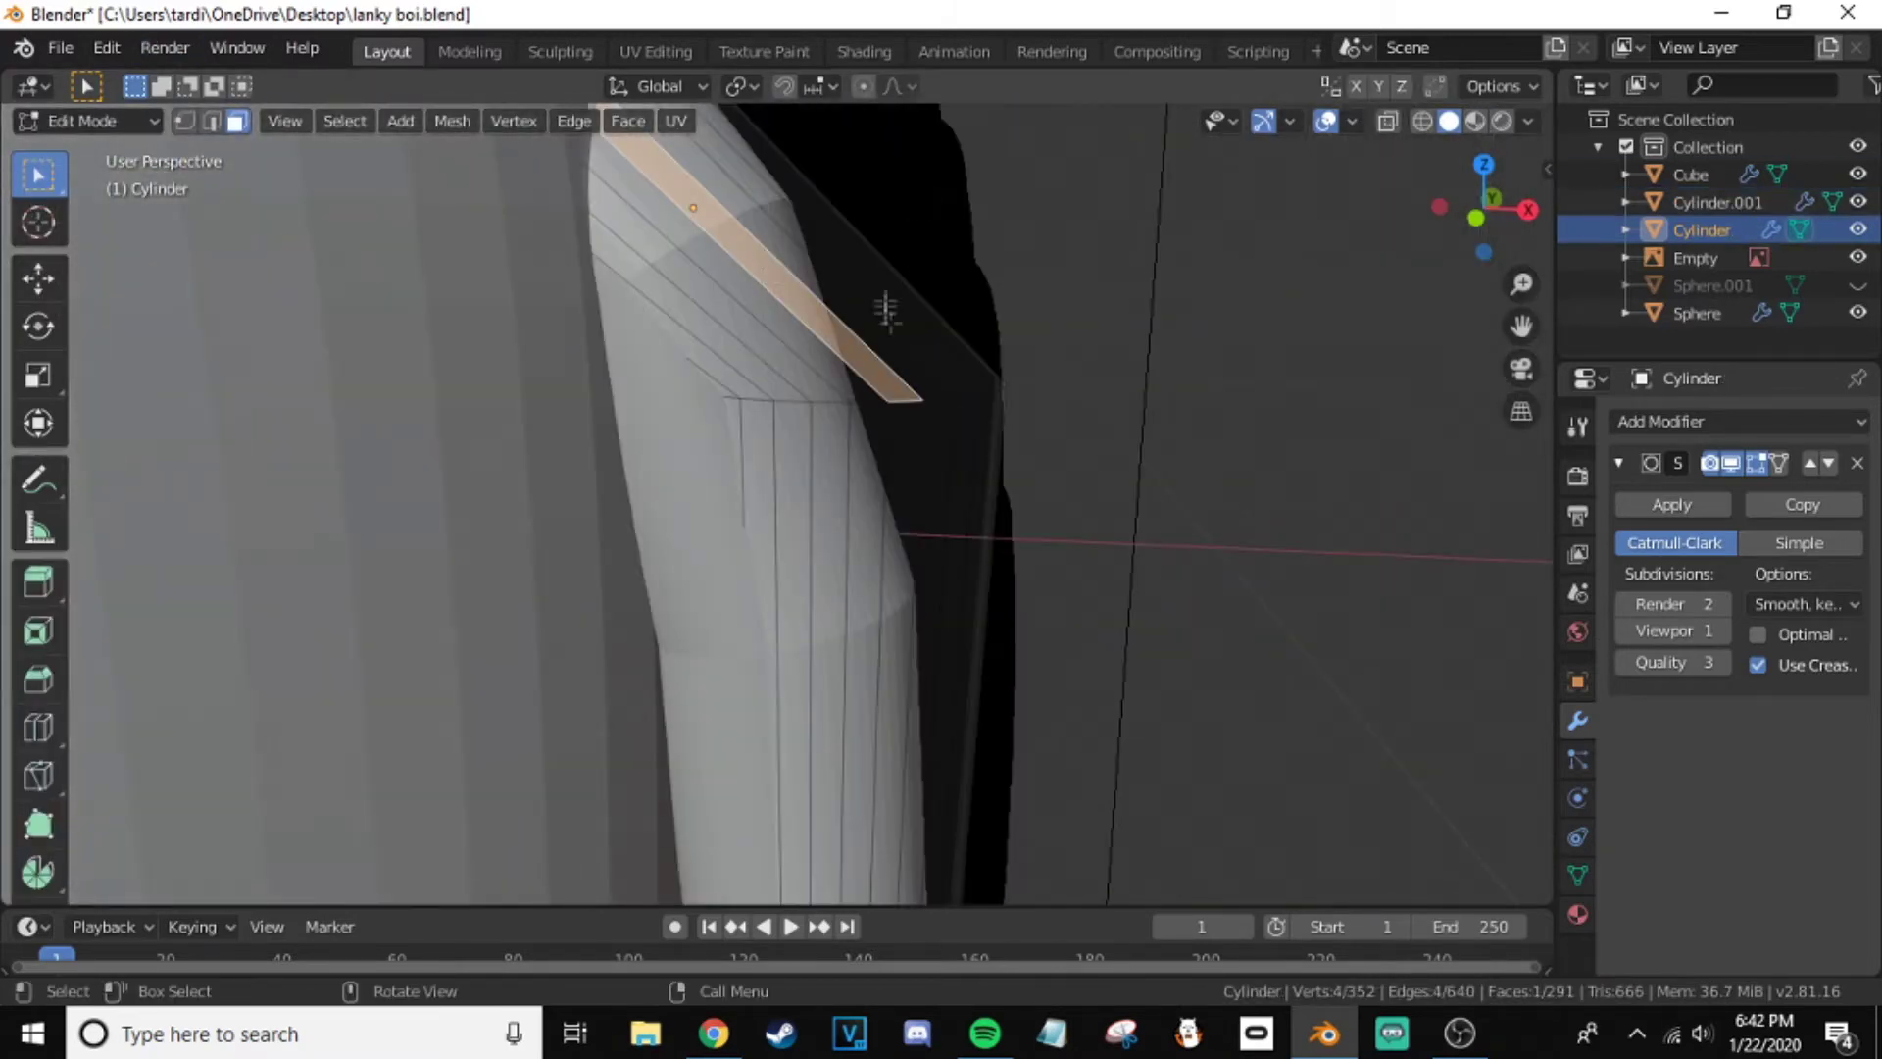
- Slightly shrink a loop on the arm by scaling it
key(g)
right_click(1107, 459)
key(s)
click(1039, 451)
mouse_move(1039, 451)
middle_down()
mouse_move(1019, 490)
mouse_move(1041, 520)
mouse_move(1019, 509)
middle_up()
scroll(1019, 490, down, 5)
- Split the view and turn the right area into an Image Editor to load download.png
click(88, 121)
click(78, 61)
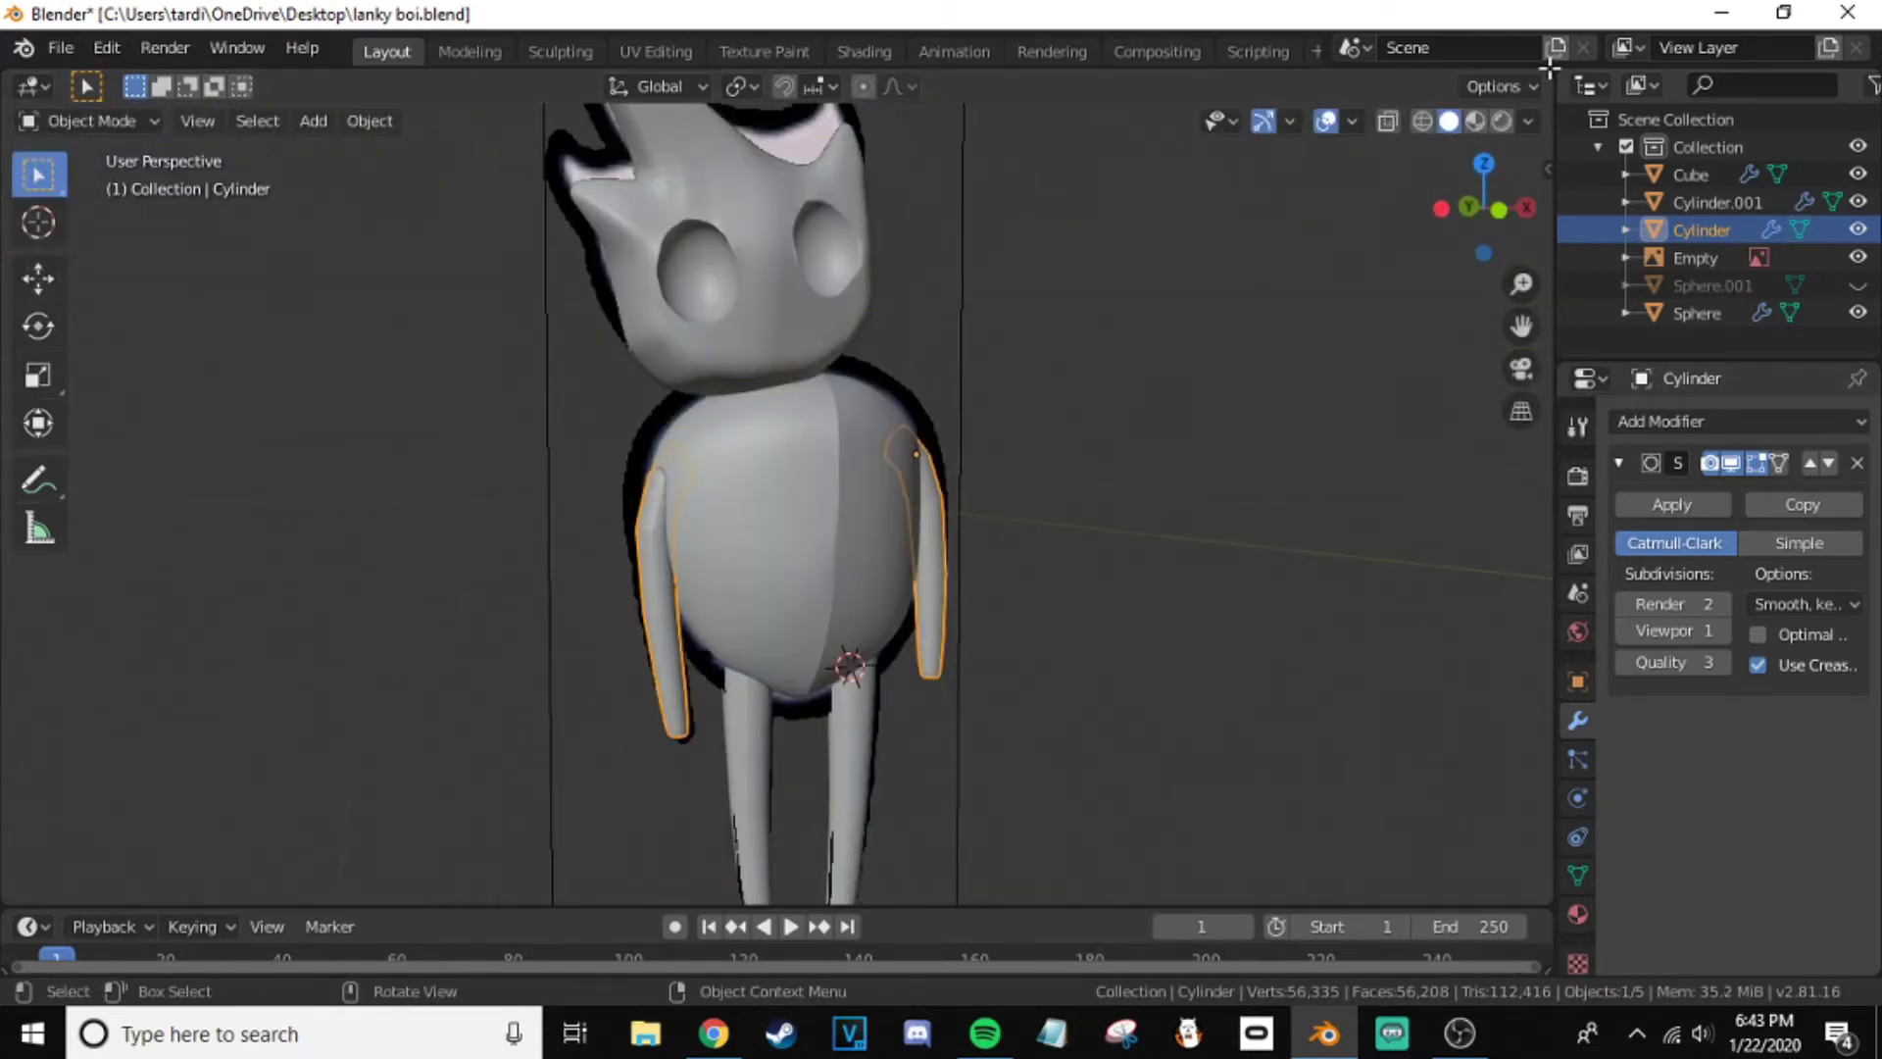
drag(1546, 77, 750, 392)
click(779, 86)
click(843, 219)
click(1184, 86)
- Open the download.png reference image in the Image Editor beside the model
double_click(676, 425)
scroll(1167, 588, up, 5)
scroll(1162, 621, down, 5)
middle_drag(275, 412, 207, 351)
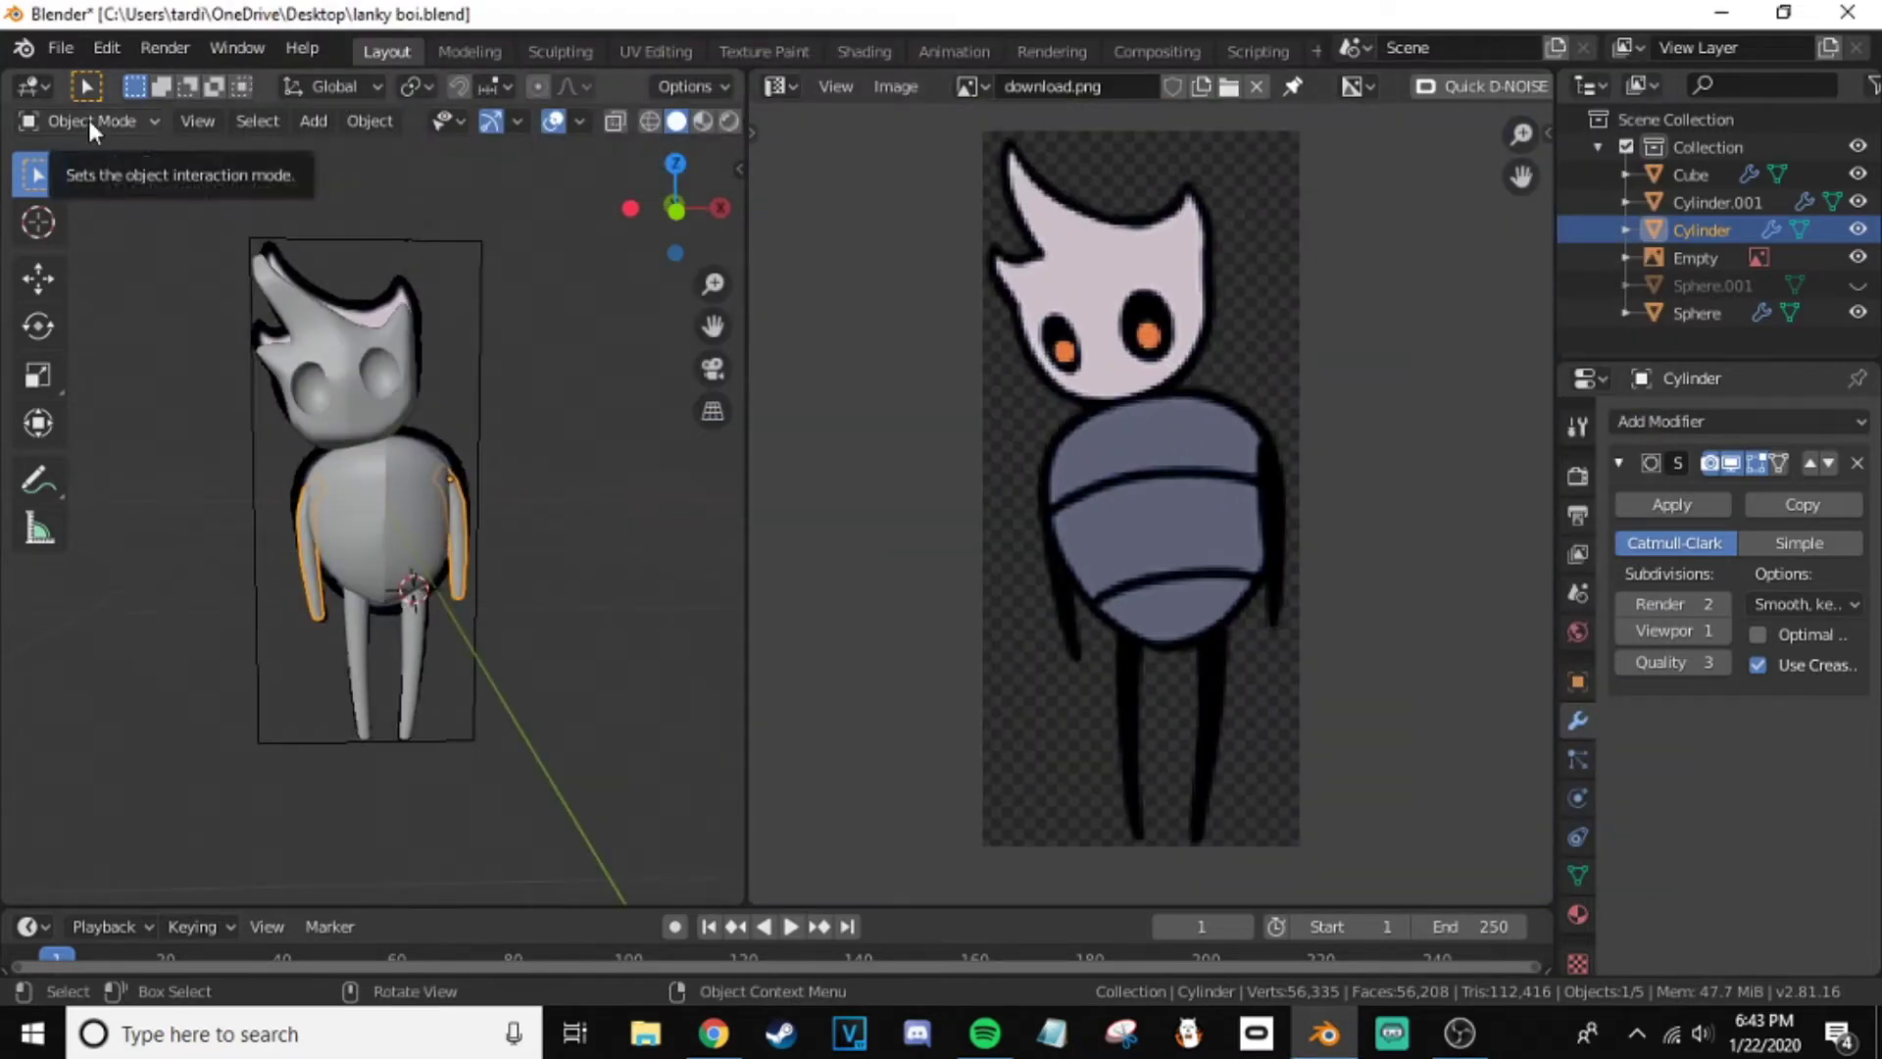
- Give the head a new material with download.png as its Base Color image texture, then select all its mesh
click(1772, 538)
click(1856, 819)
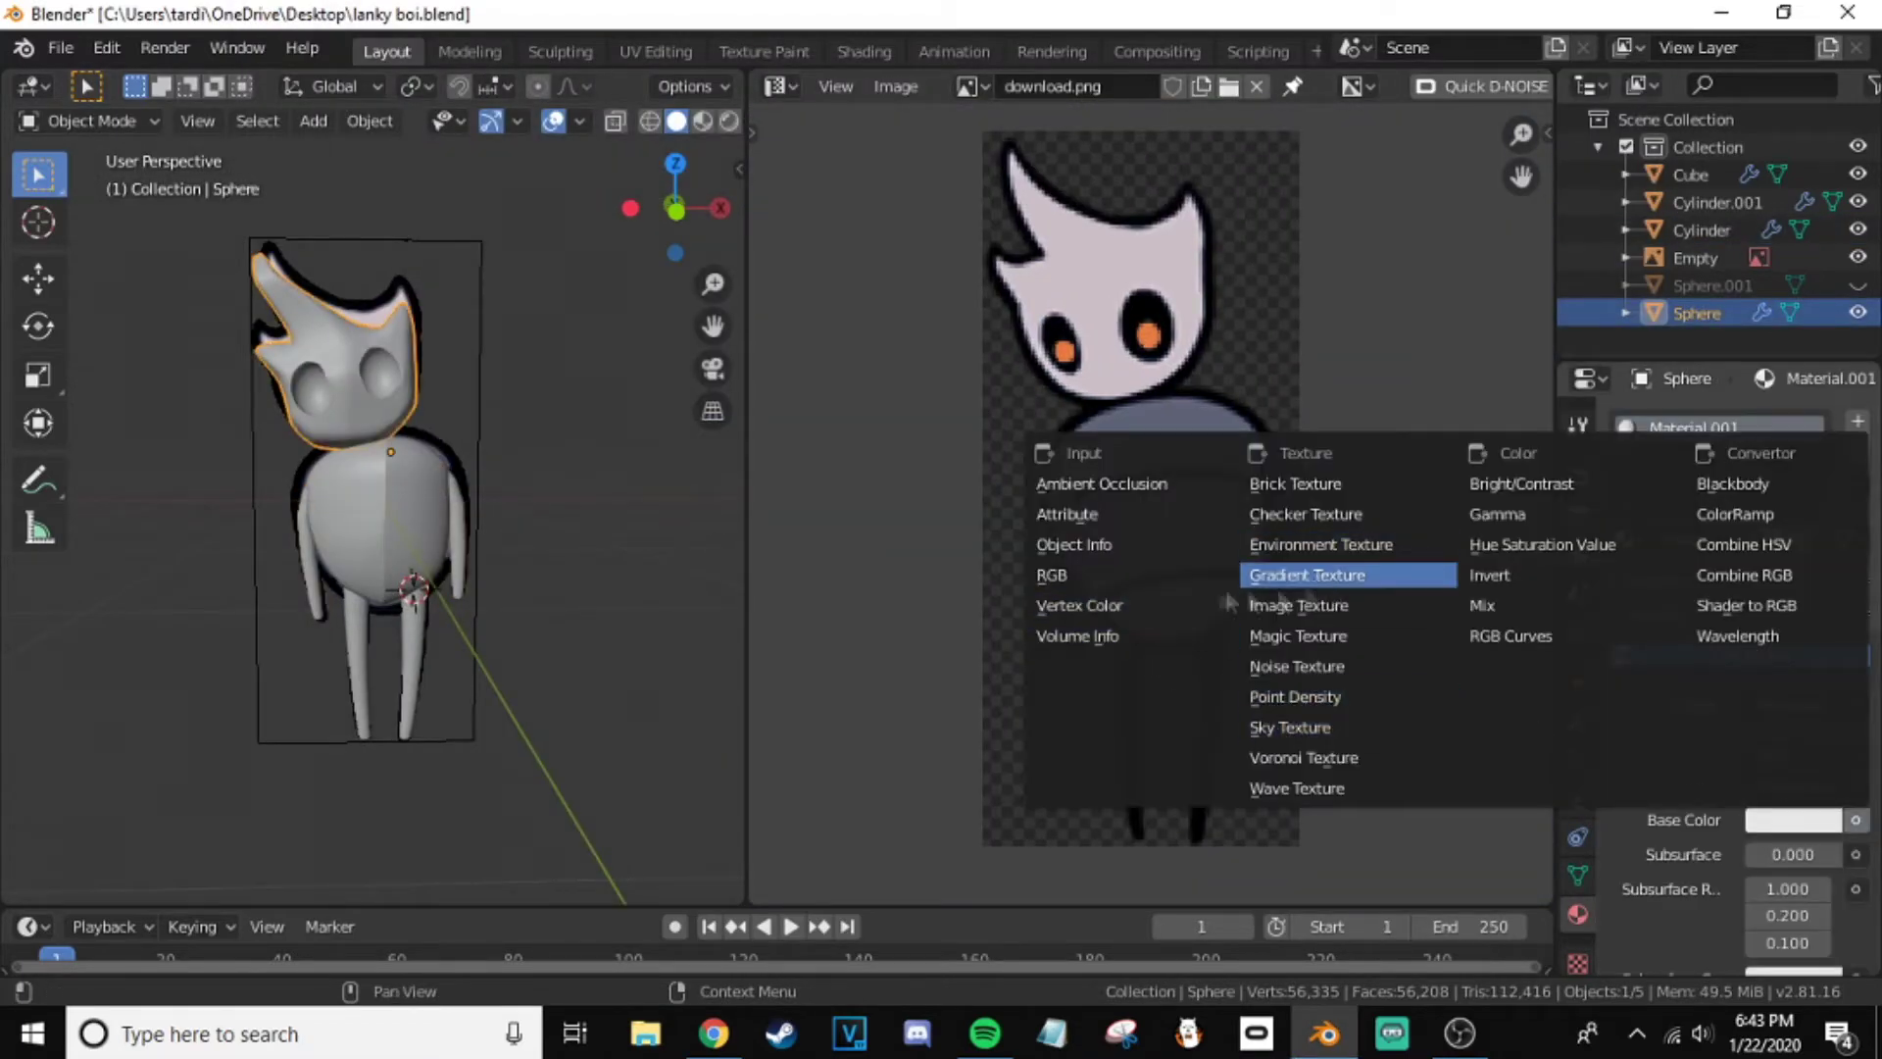
click(1298, 605)
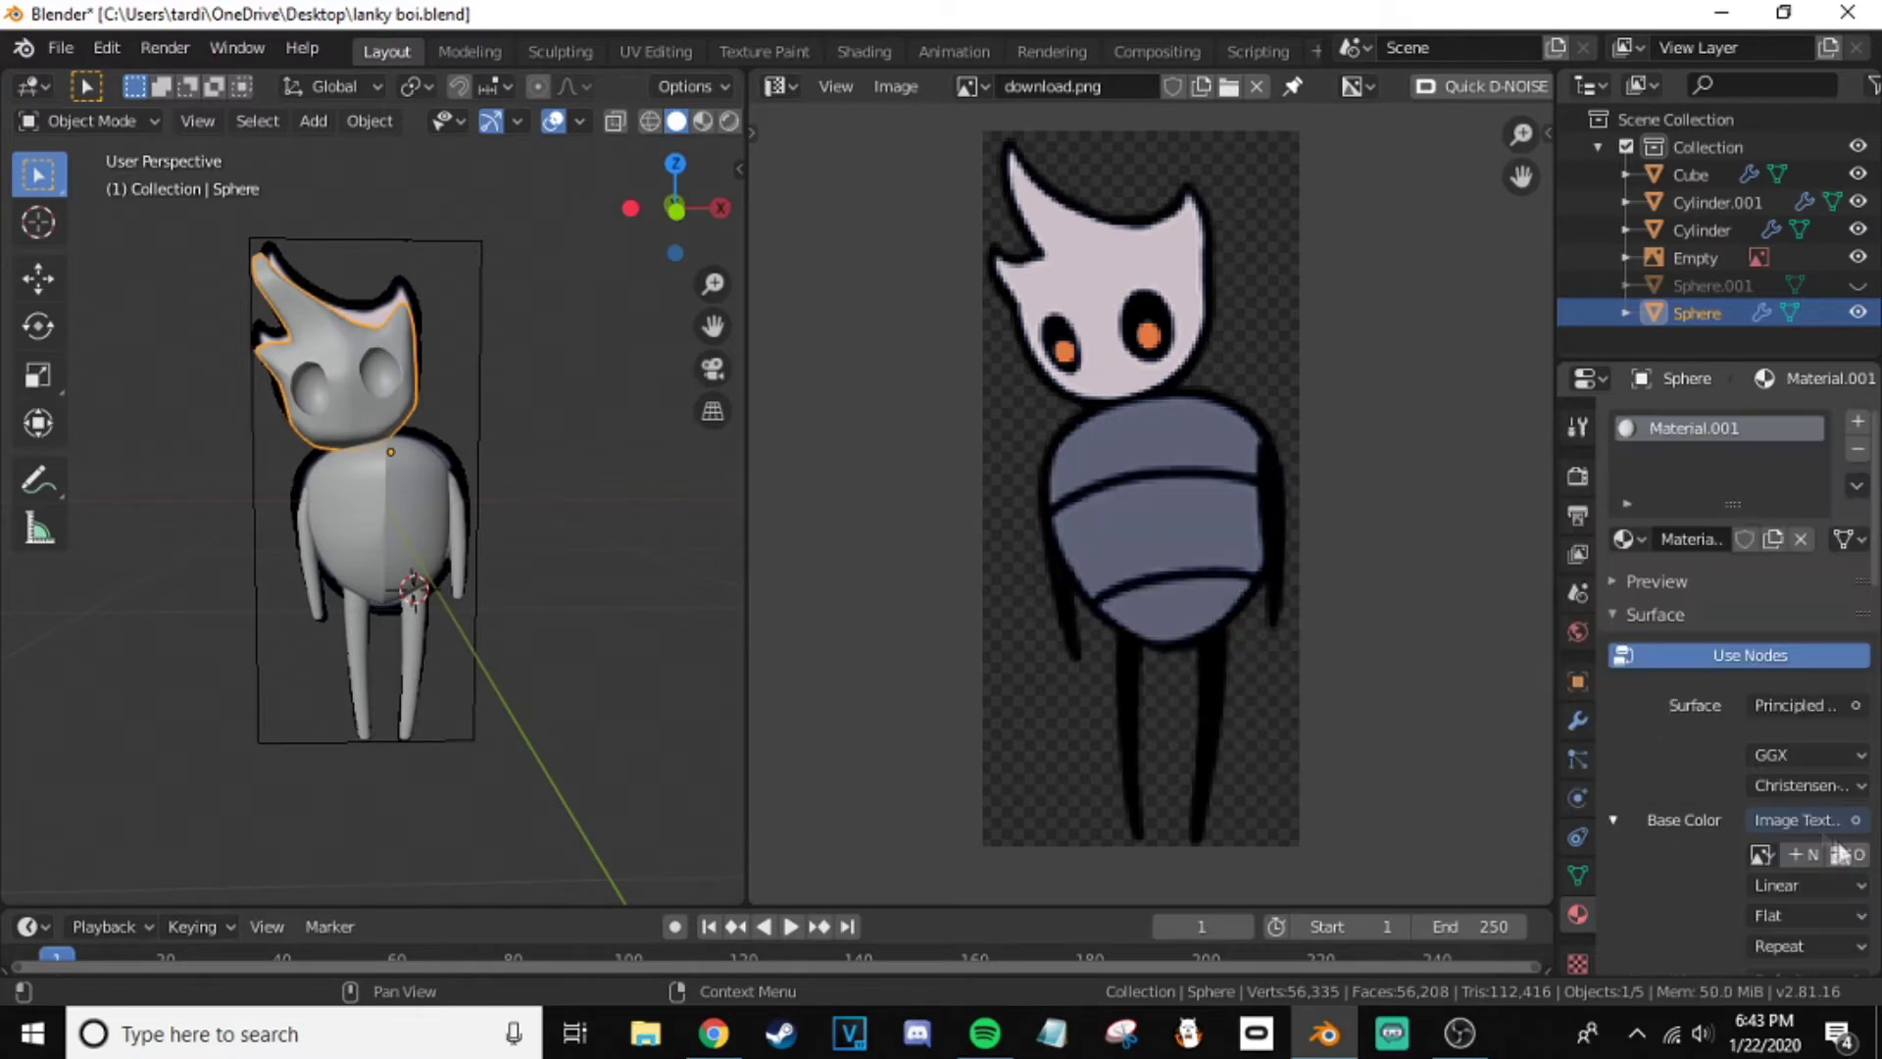
click(1823, 858)
double_click(680, 426)
key(Tab)
drag(519, 451, 518, 451)
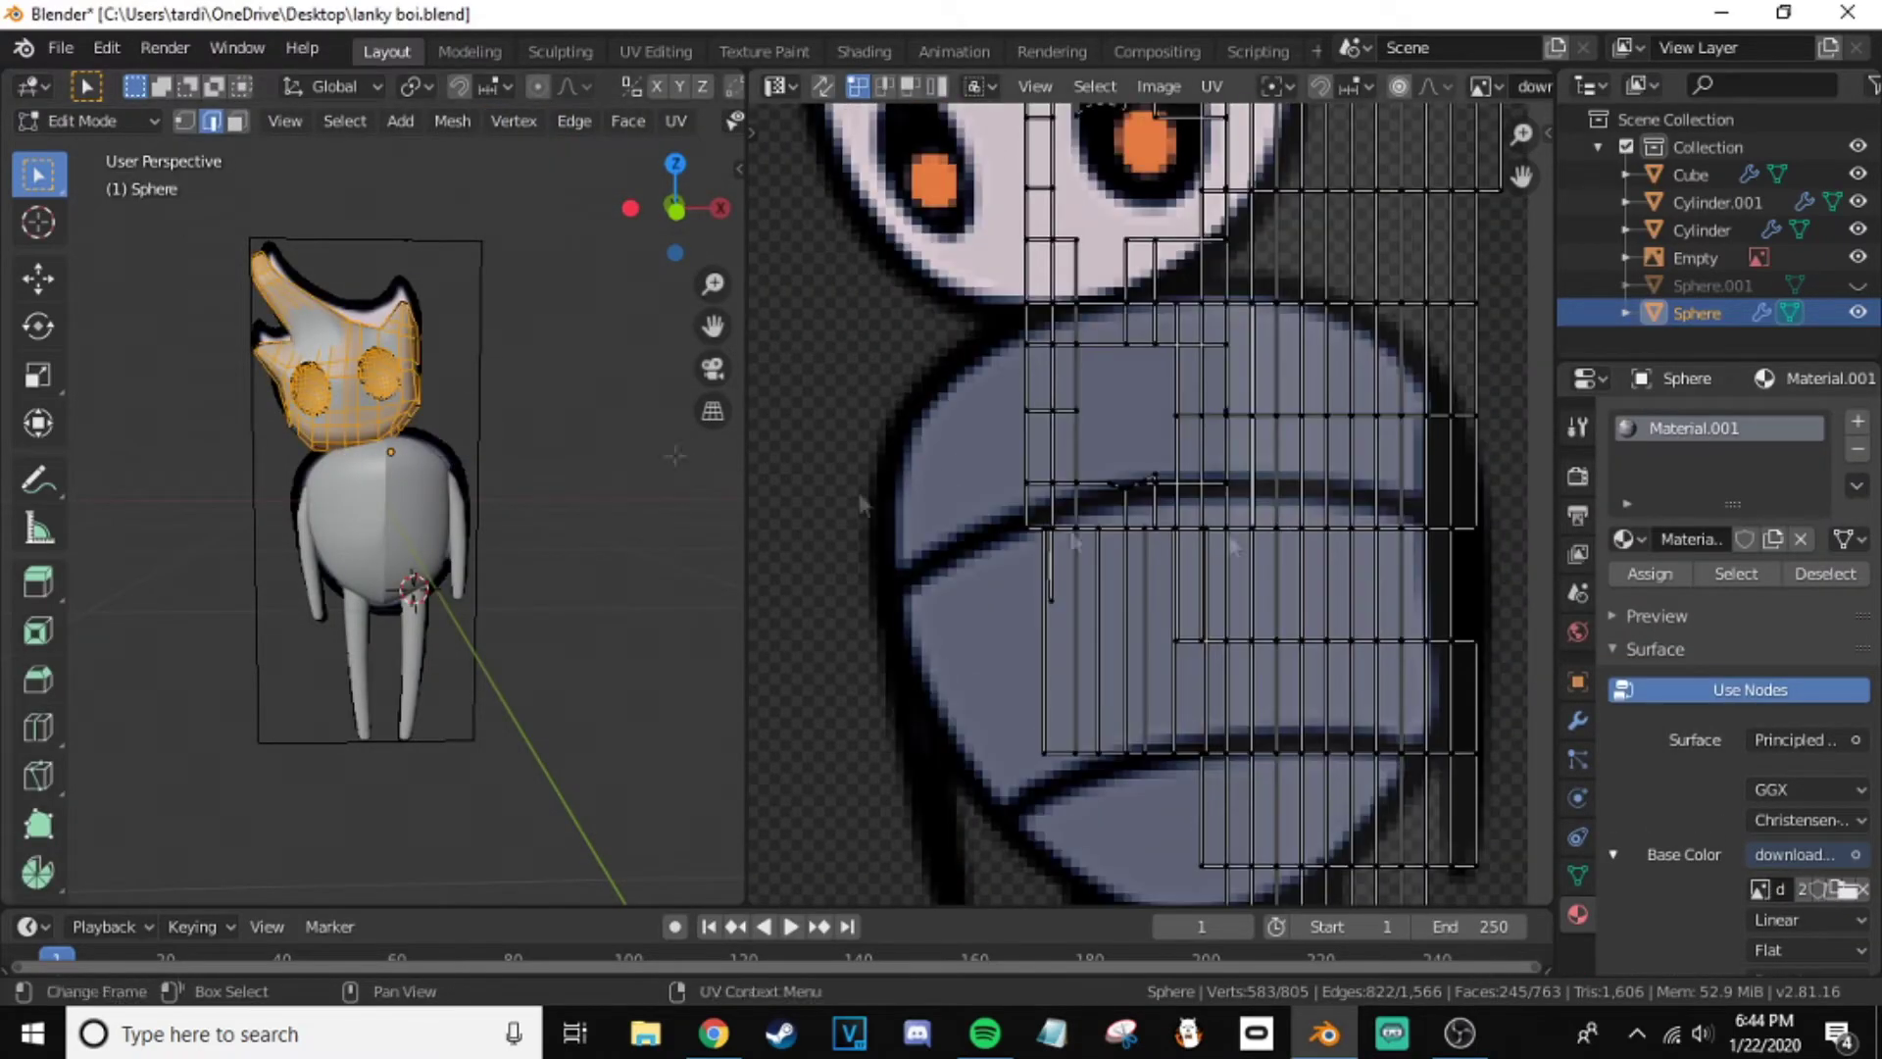
- Unwrap the head with a cylindrical projection and move its UVs
key(u)
click(399, 568)
key(g)
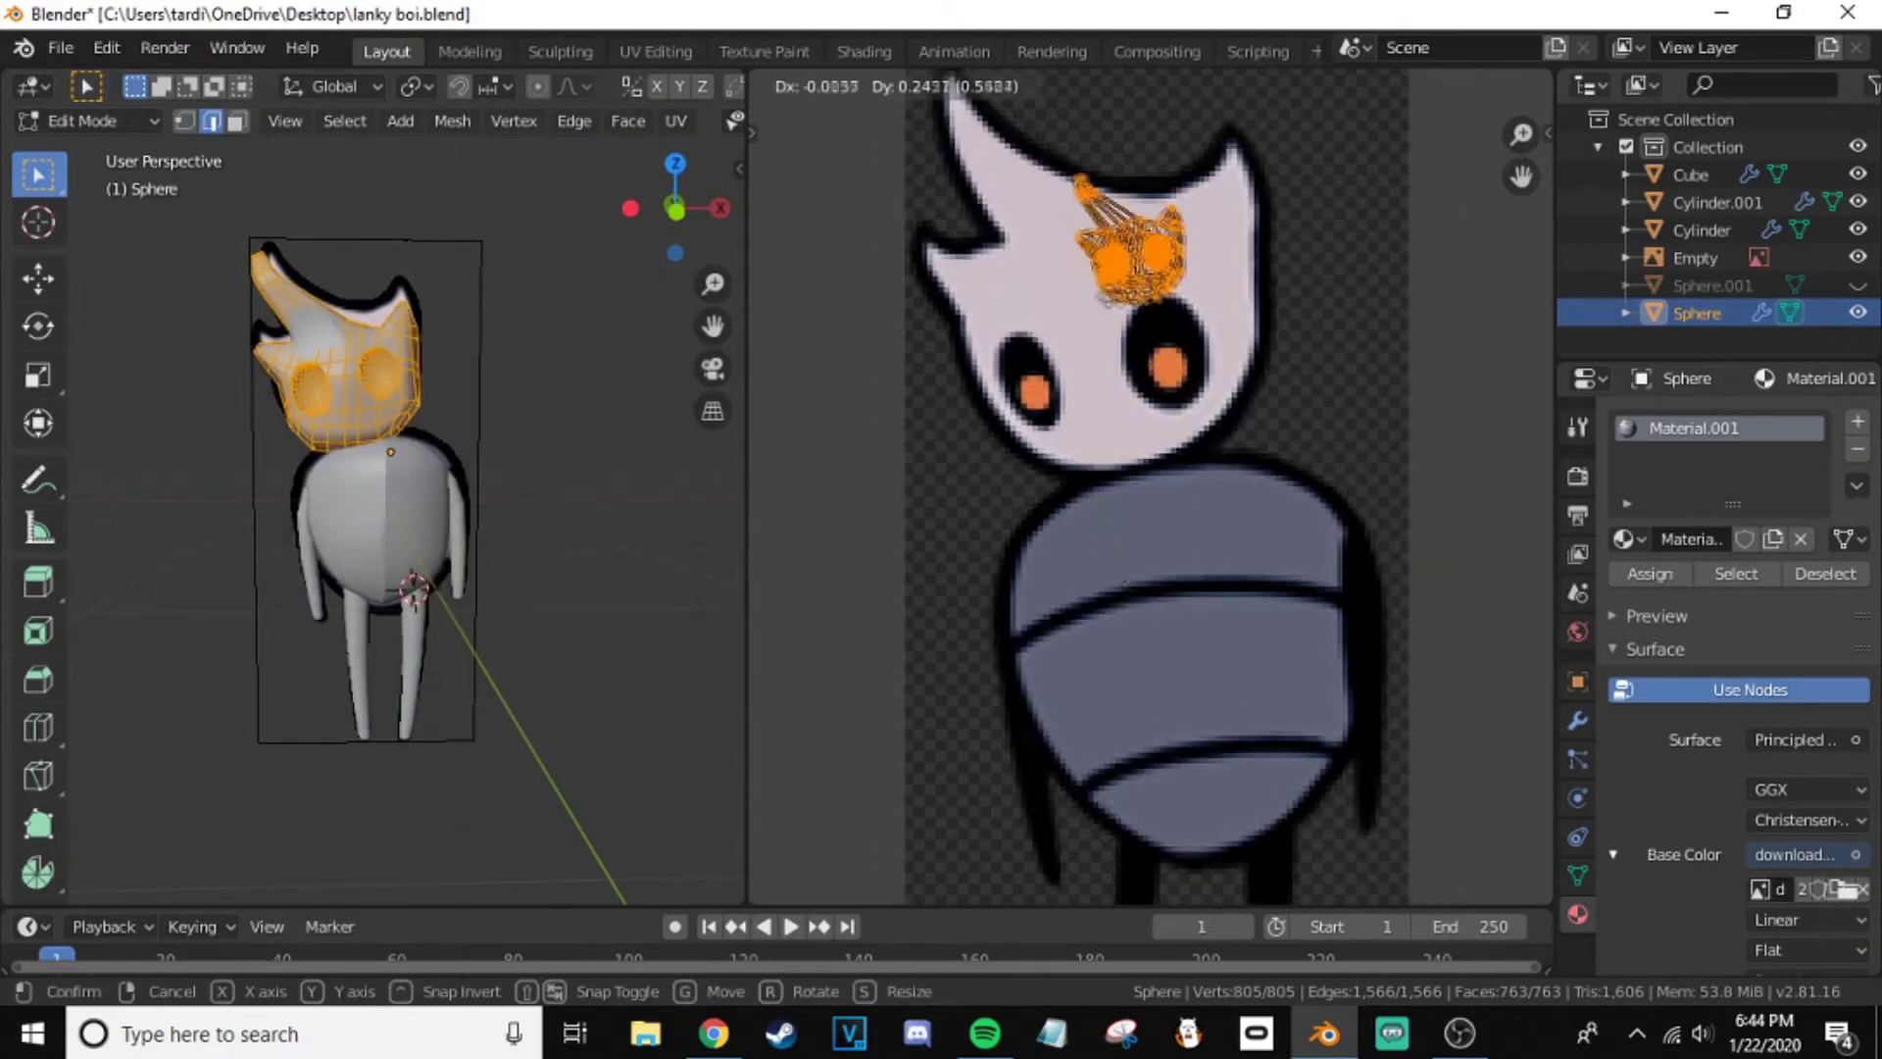
key(KP_Decimal)
click(576, 548)
scroll(575, 548, up, 3)
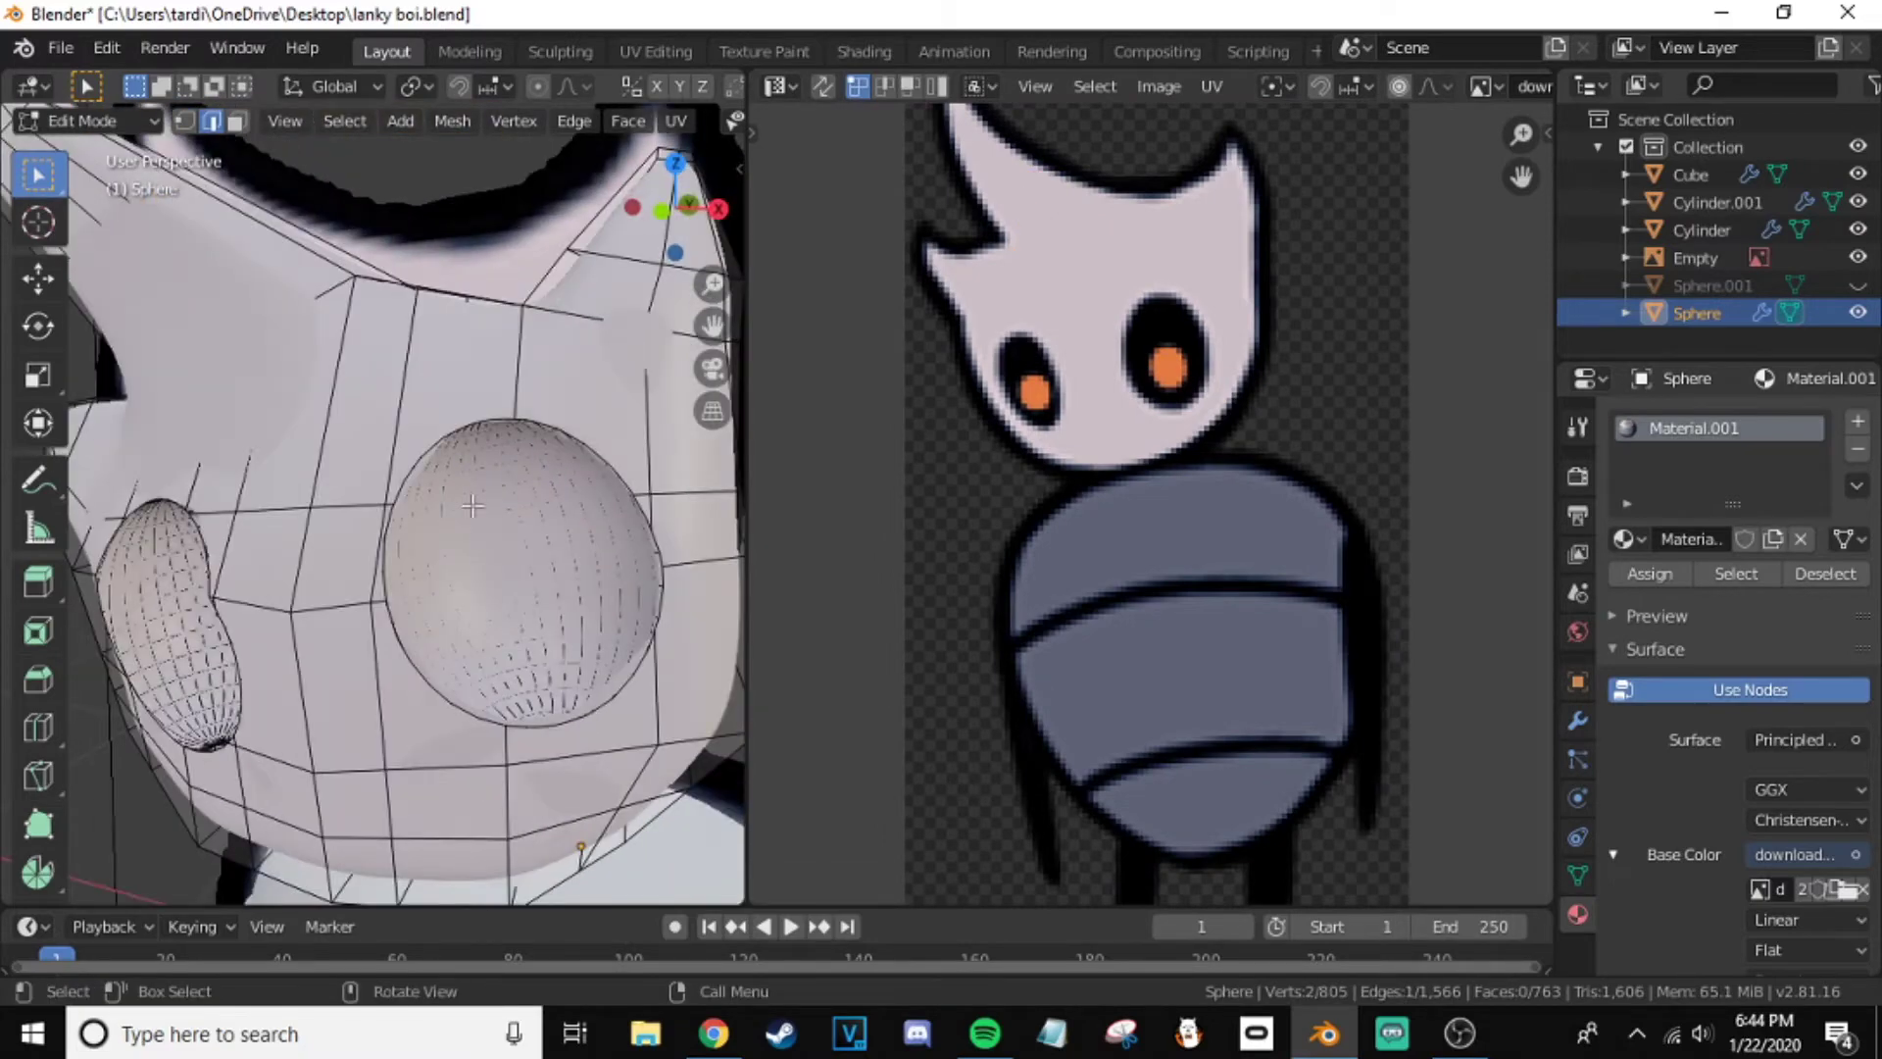
scroll(575, 548, up, 2)
scroll(575, 548, down, 3)
scroll(575, 548, down, 2)
- Select the whole connected head mesh and all of its UVs
key(ctrl+l)
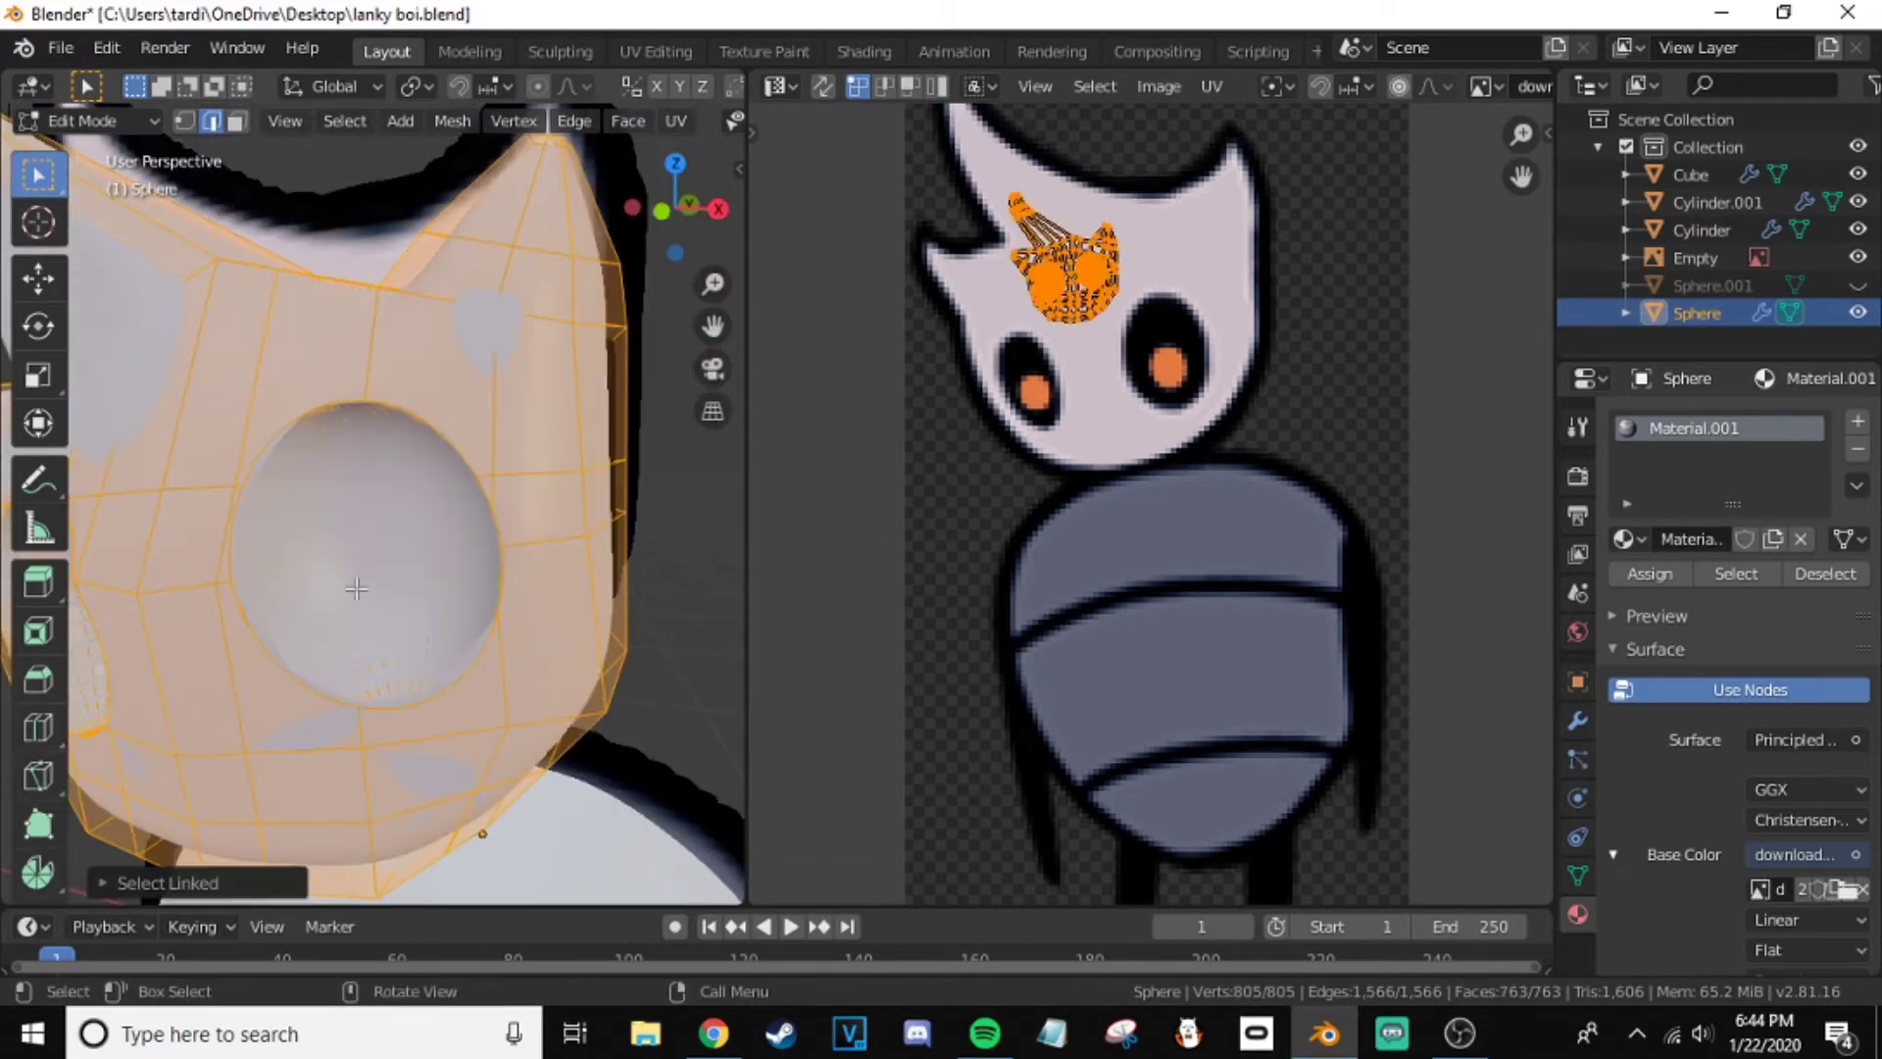
scroll(1152, 502, up, 5)
scroll(1151, 503, down, 5)
scroll(1078, 441, up, 3)
scroll(392, 510, up, 2)
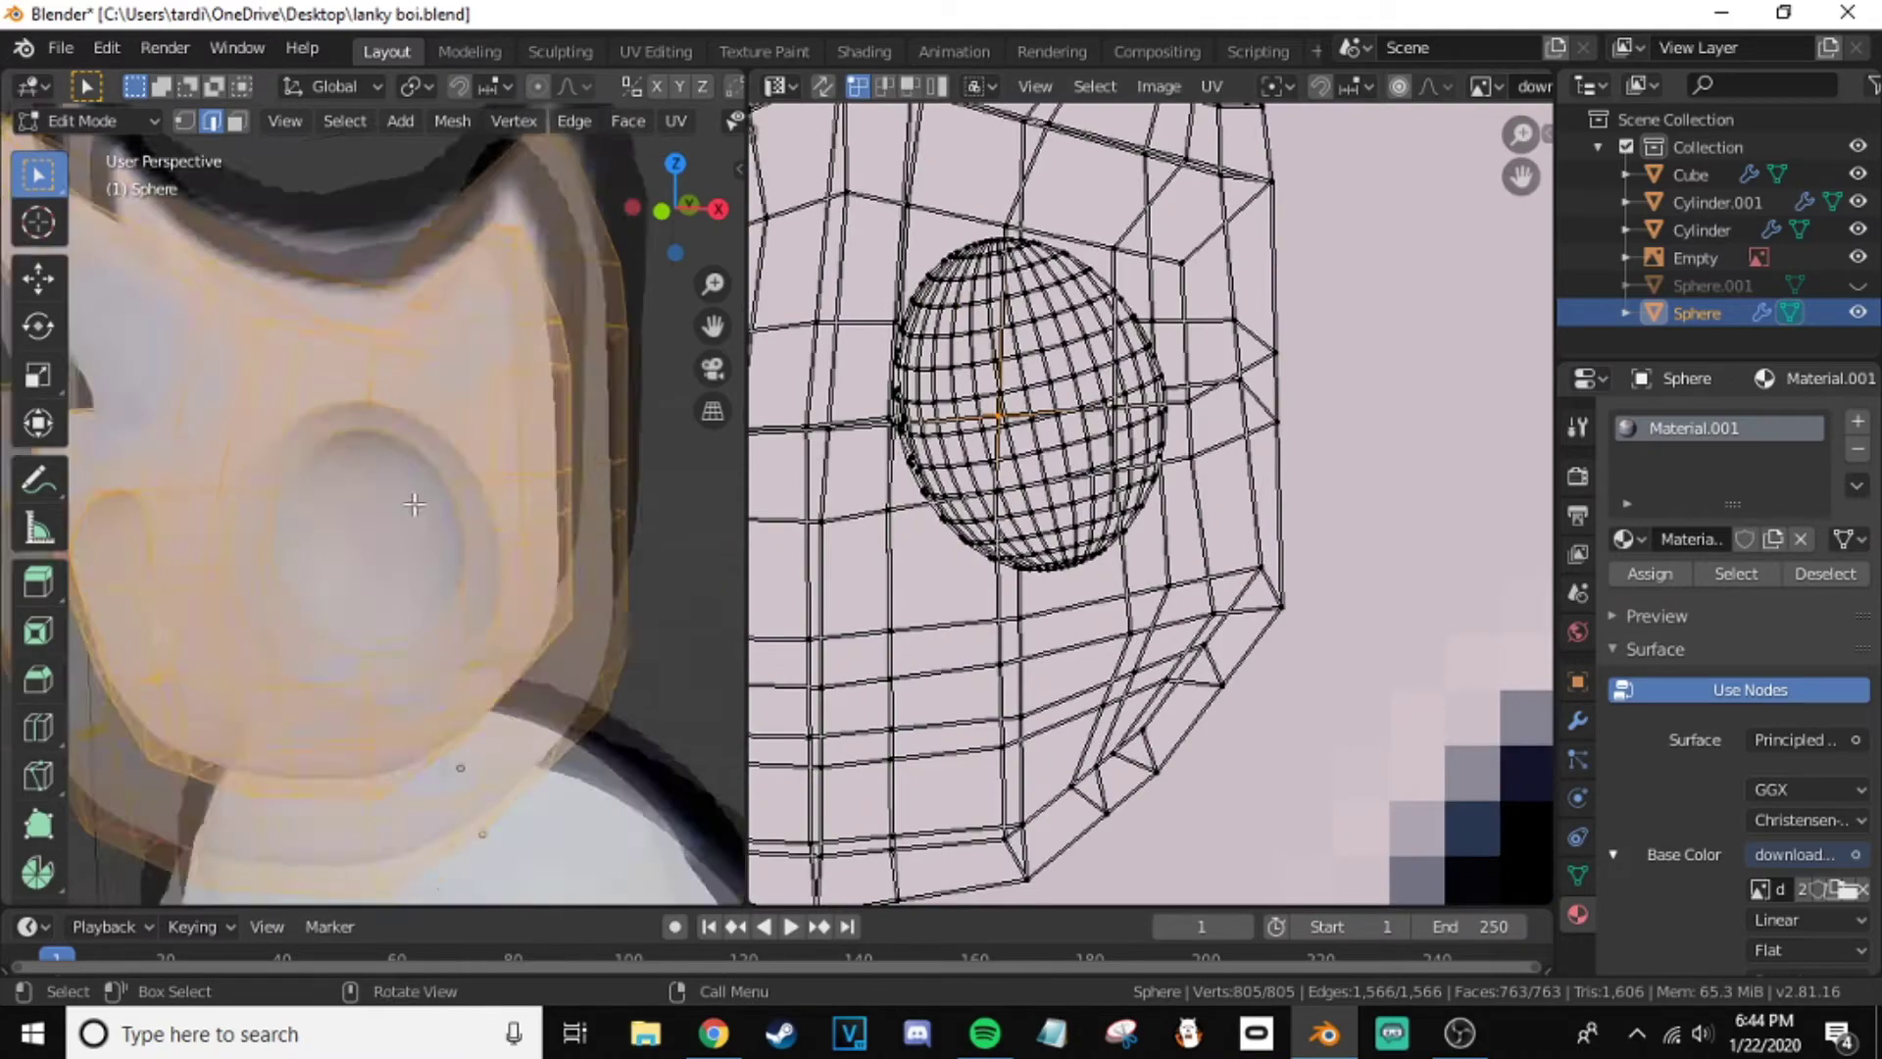
scroll(1062, 538, down, 2)
key(a)
scroll(1063, 539, down, 3)
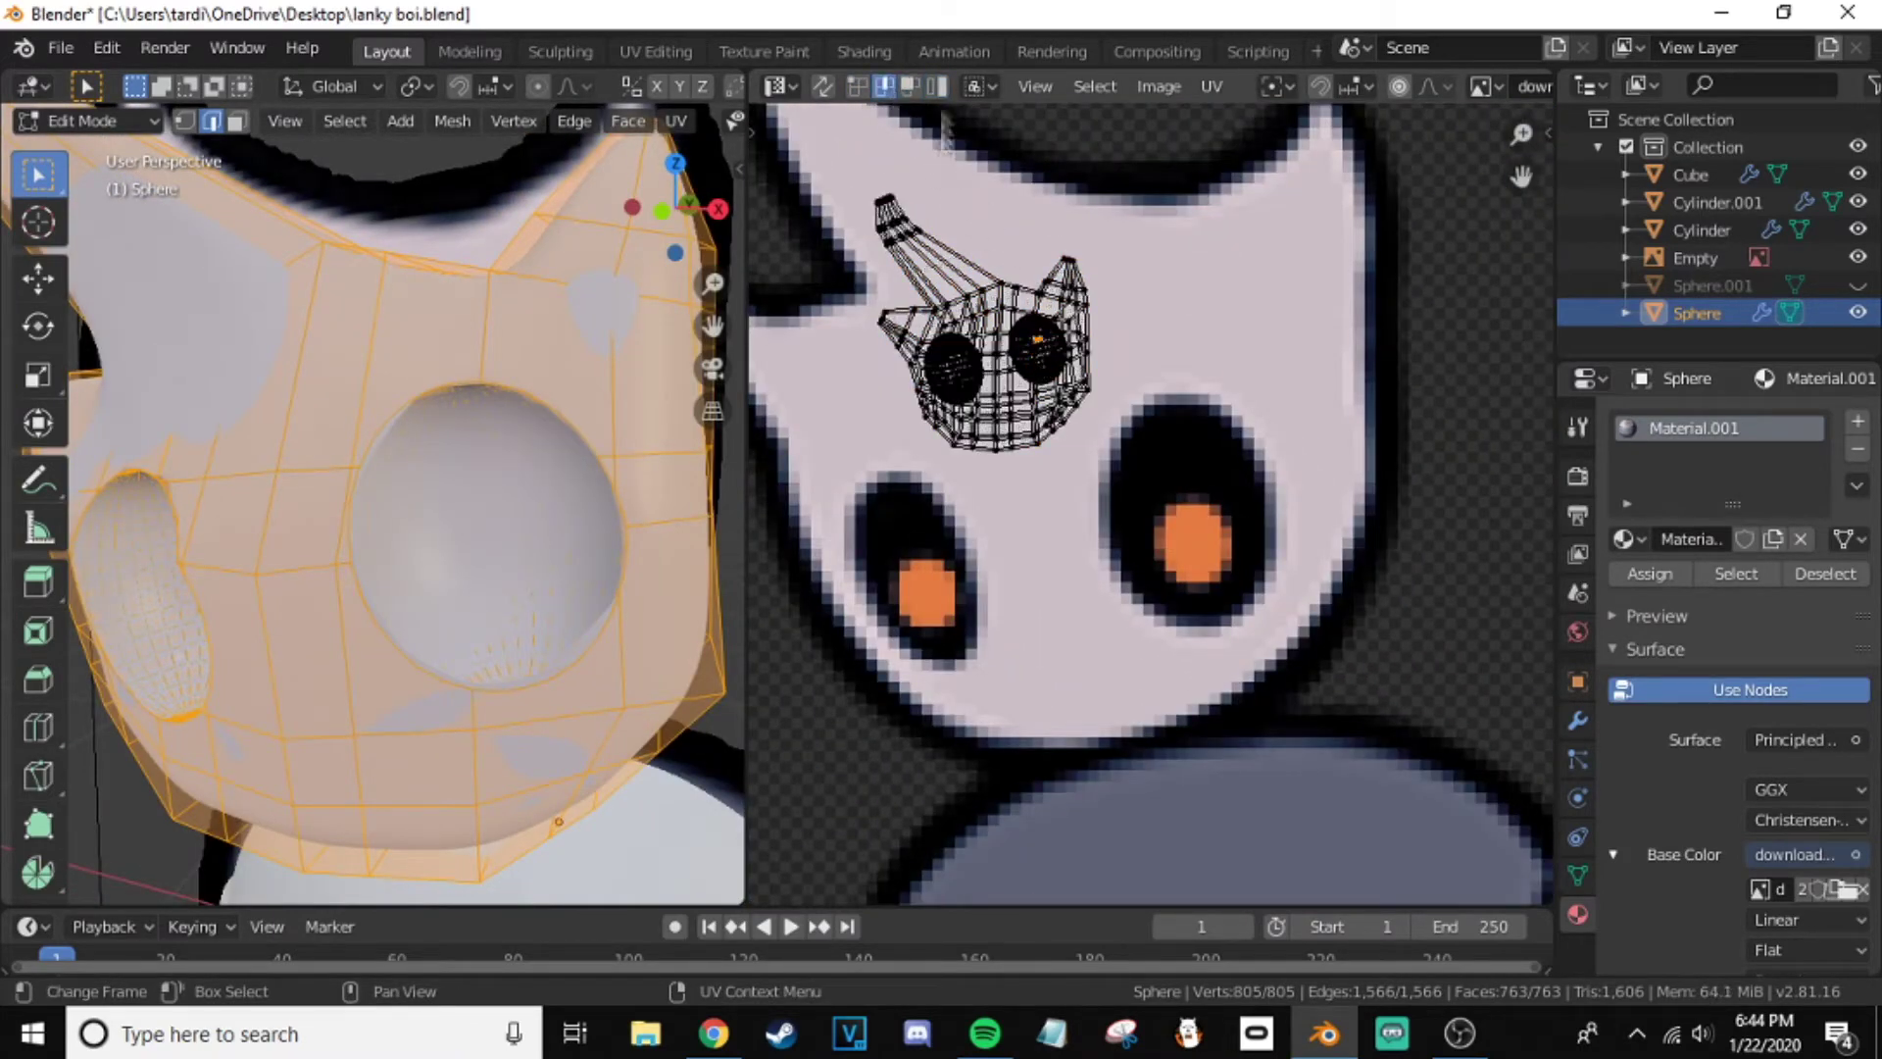
scroll(863, 191, up, 5)
- Deselect everything, pick an edge beside the eye socket, and bring up the selection options
key(alt+a)
scroll(863, 191, up, 2)
key(b)
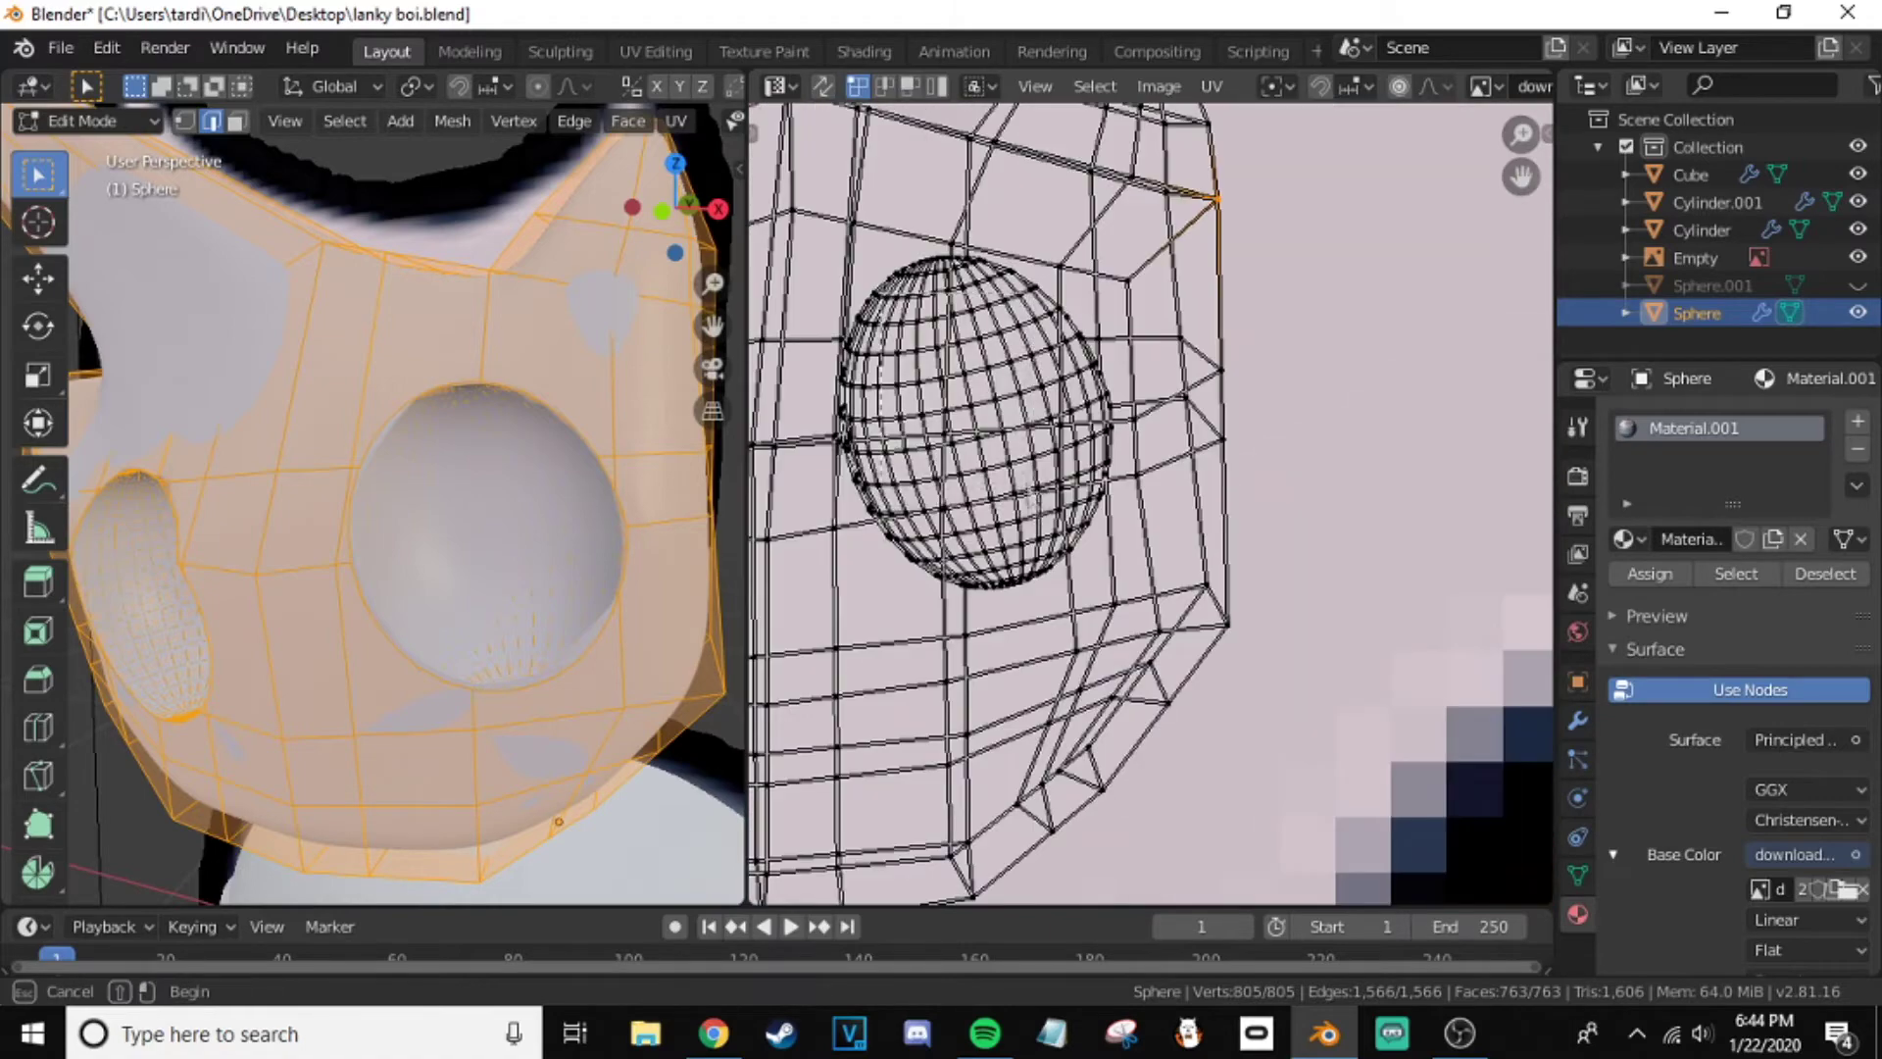
click(475, 411)
scroll(457, 416, up, 2)
scroll(554, 457, down, 5)
middle_drag(441, 470, 343, 441)
drag(160, 252, 568, 673)
middle_drag(392, 490, 217, 412)
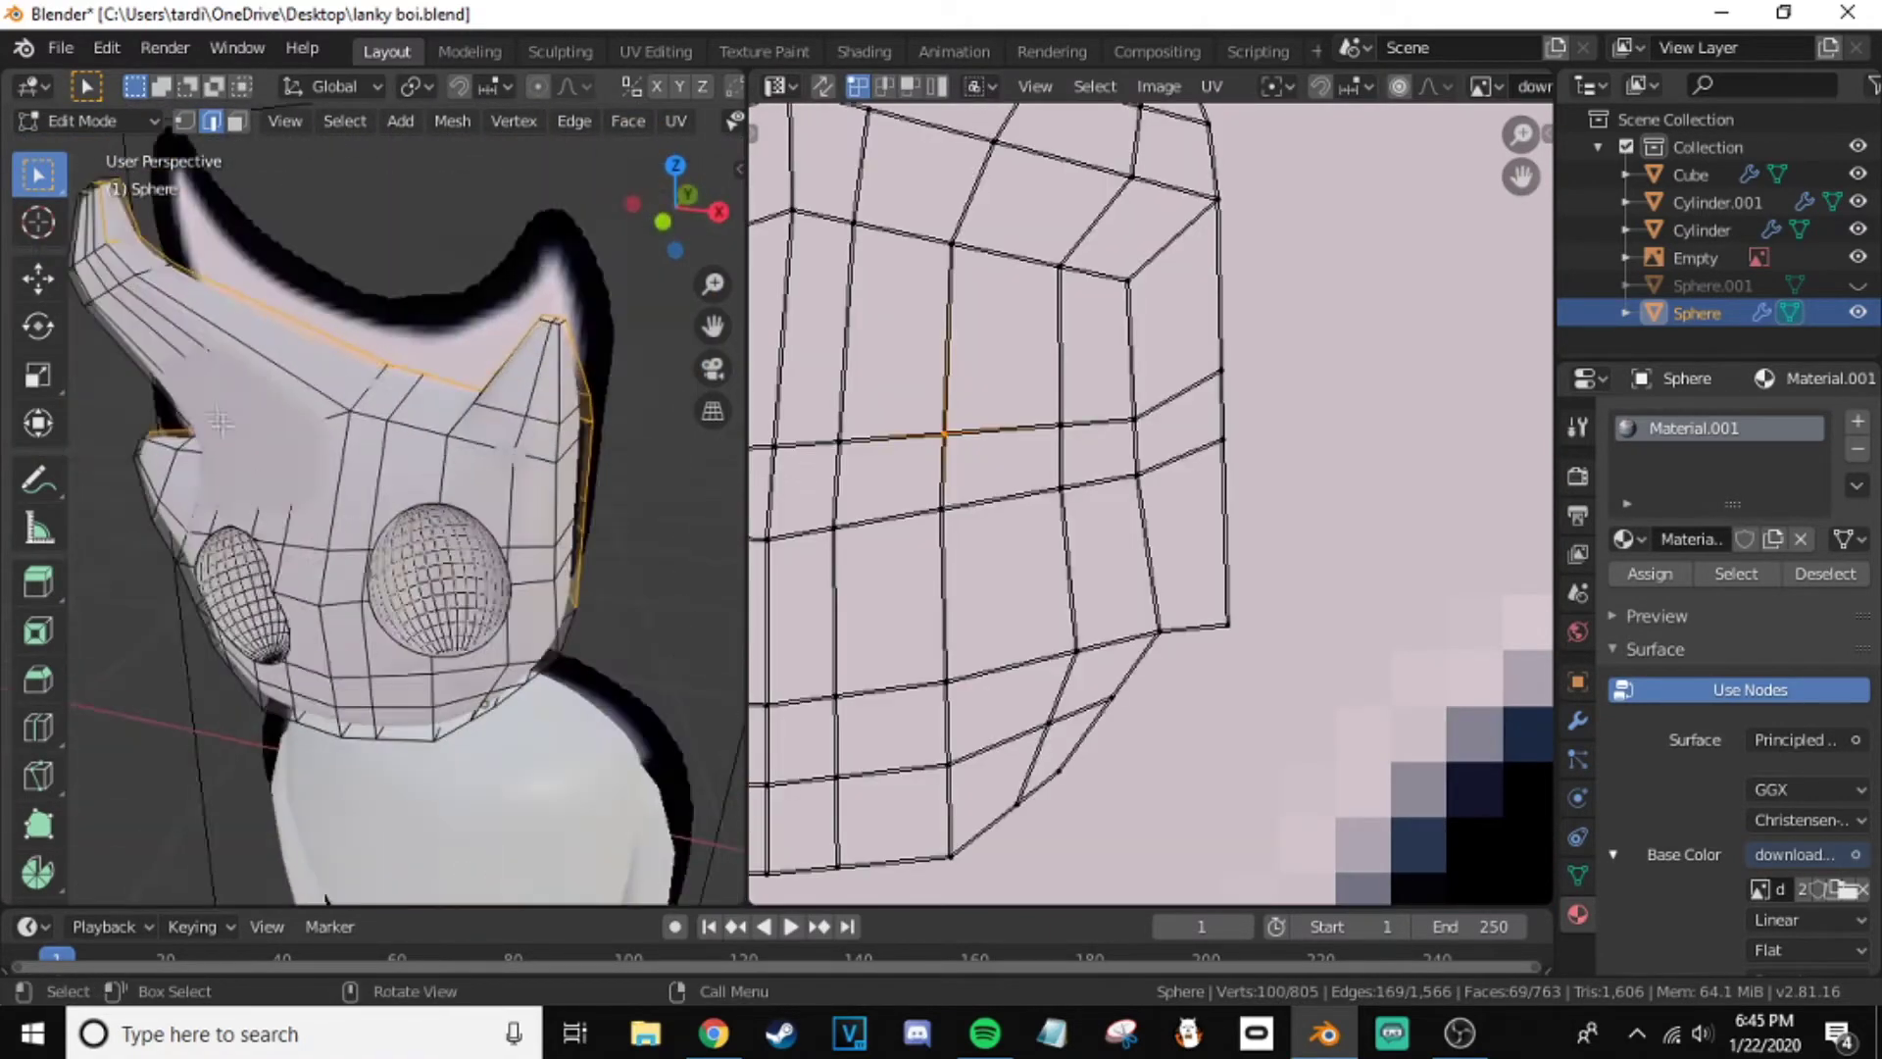
scroll(392, 441, up, 4)
click(471, 461)
click(400, 121)
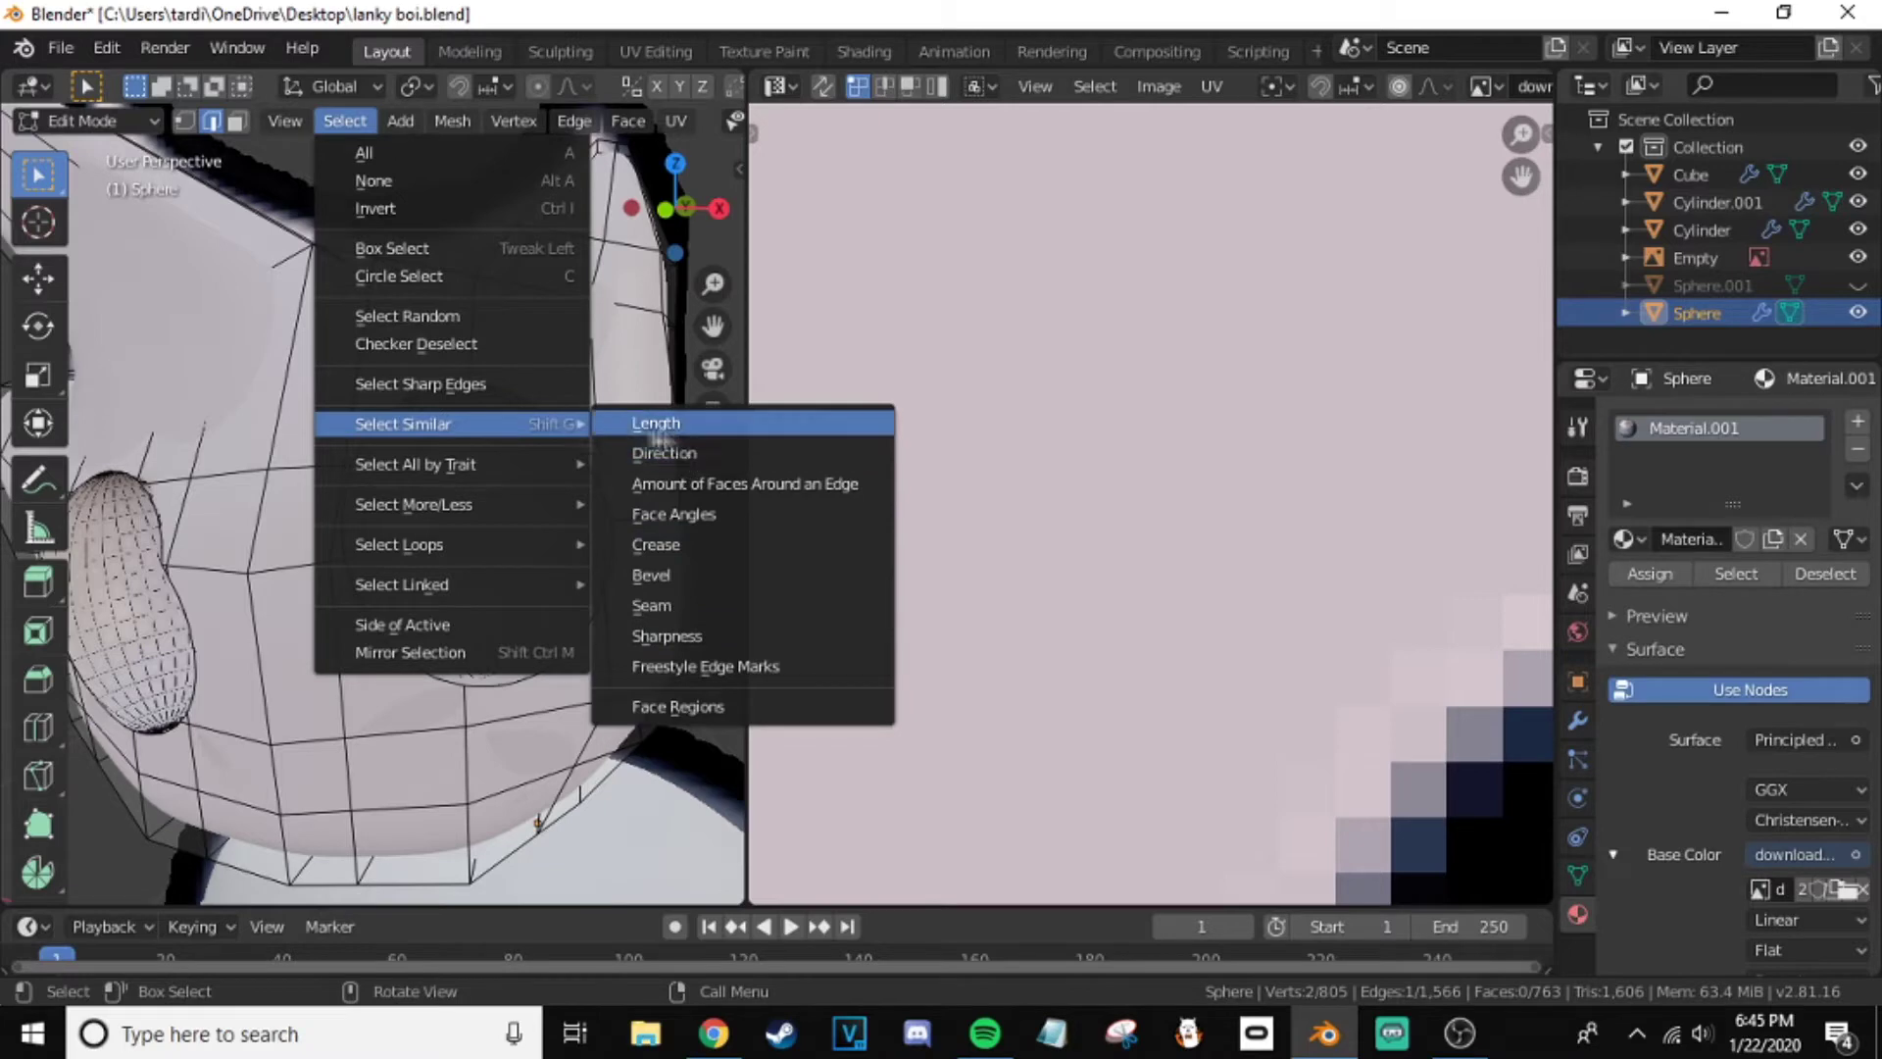
- Switch to face selection and select similar-area faces around the eye
ctrl+click(235, 120)
mouse_move(402, 424)
click(345, 120)
click(735, 450)
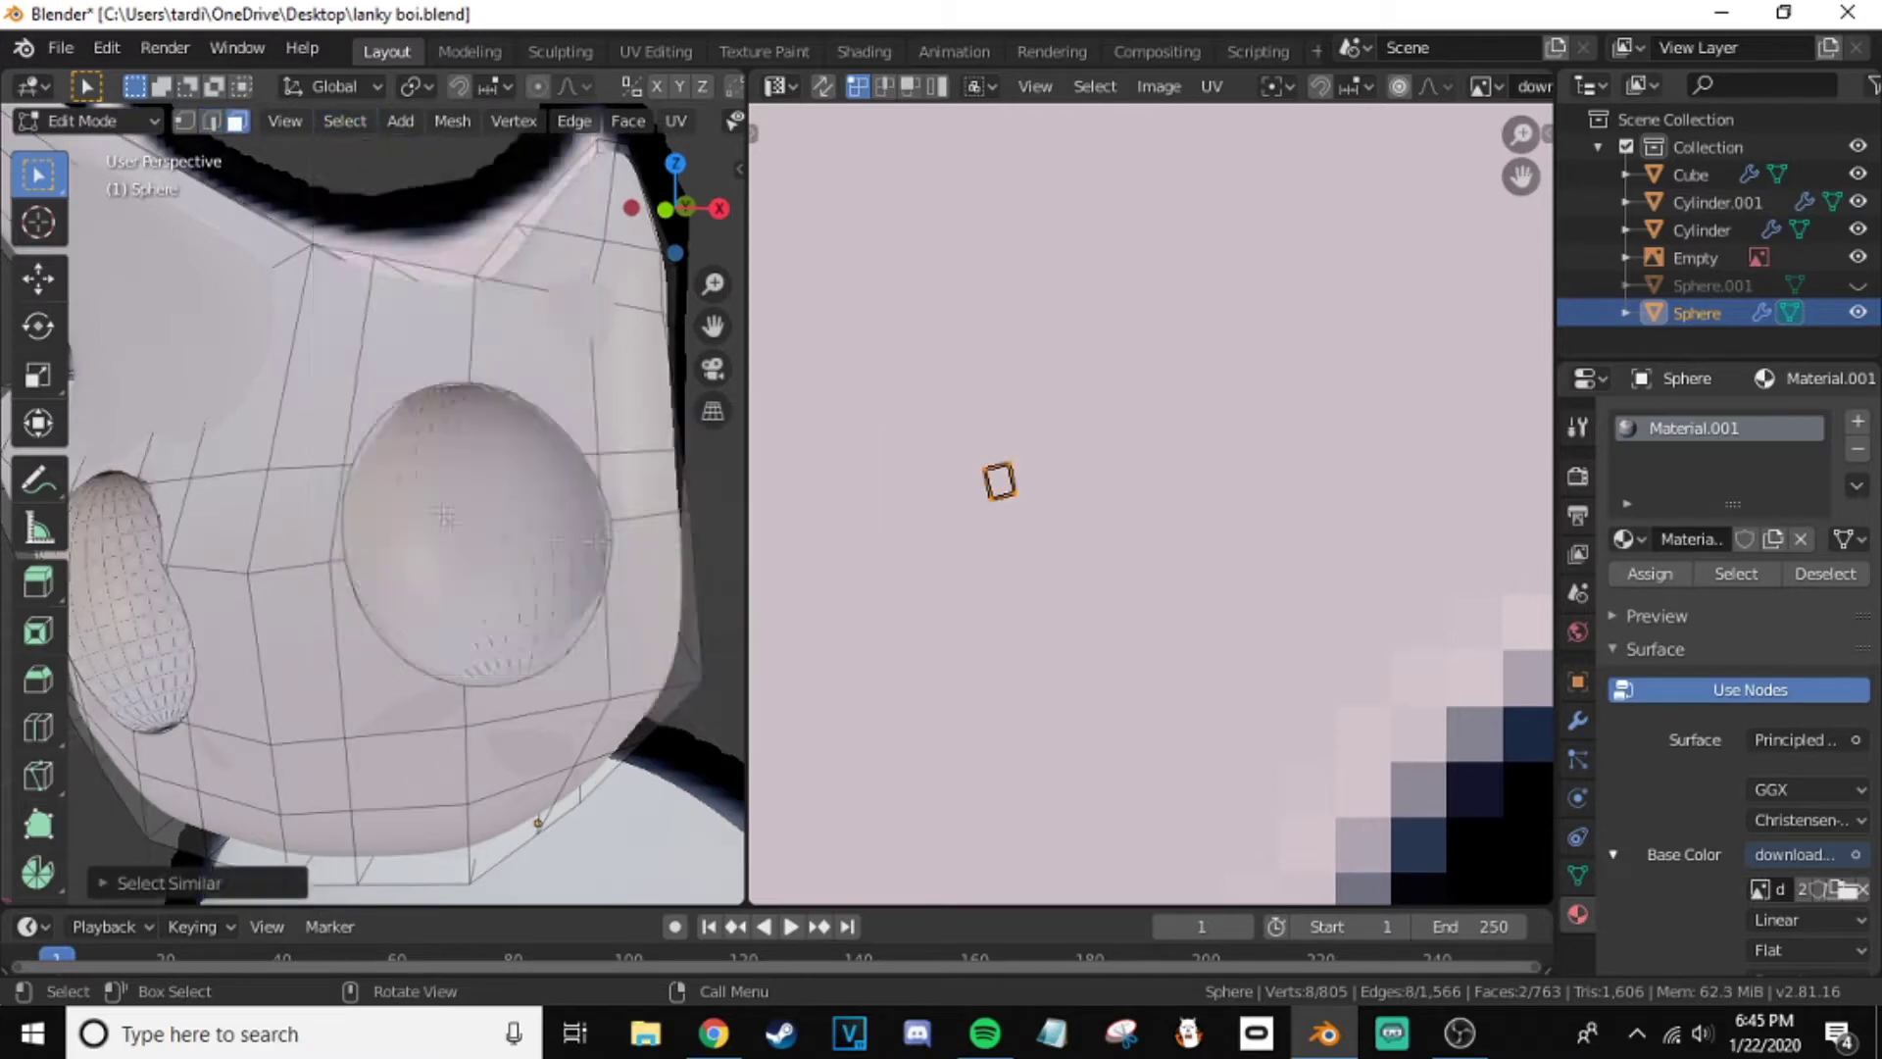
mouse_move(441, 588)
middle_down()
mouse_move(330, 521)
mouse_move(340, 489)
middle_up()
key(c)
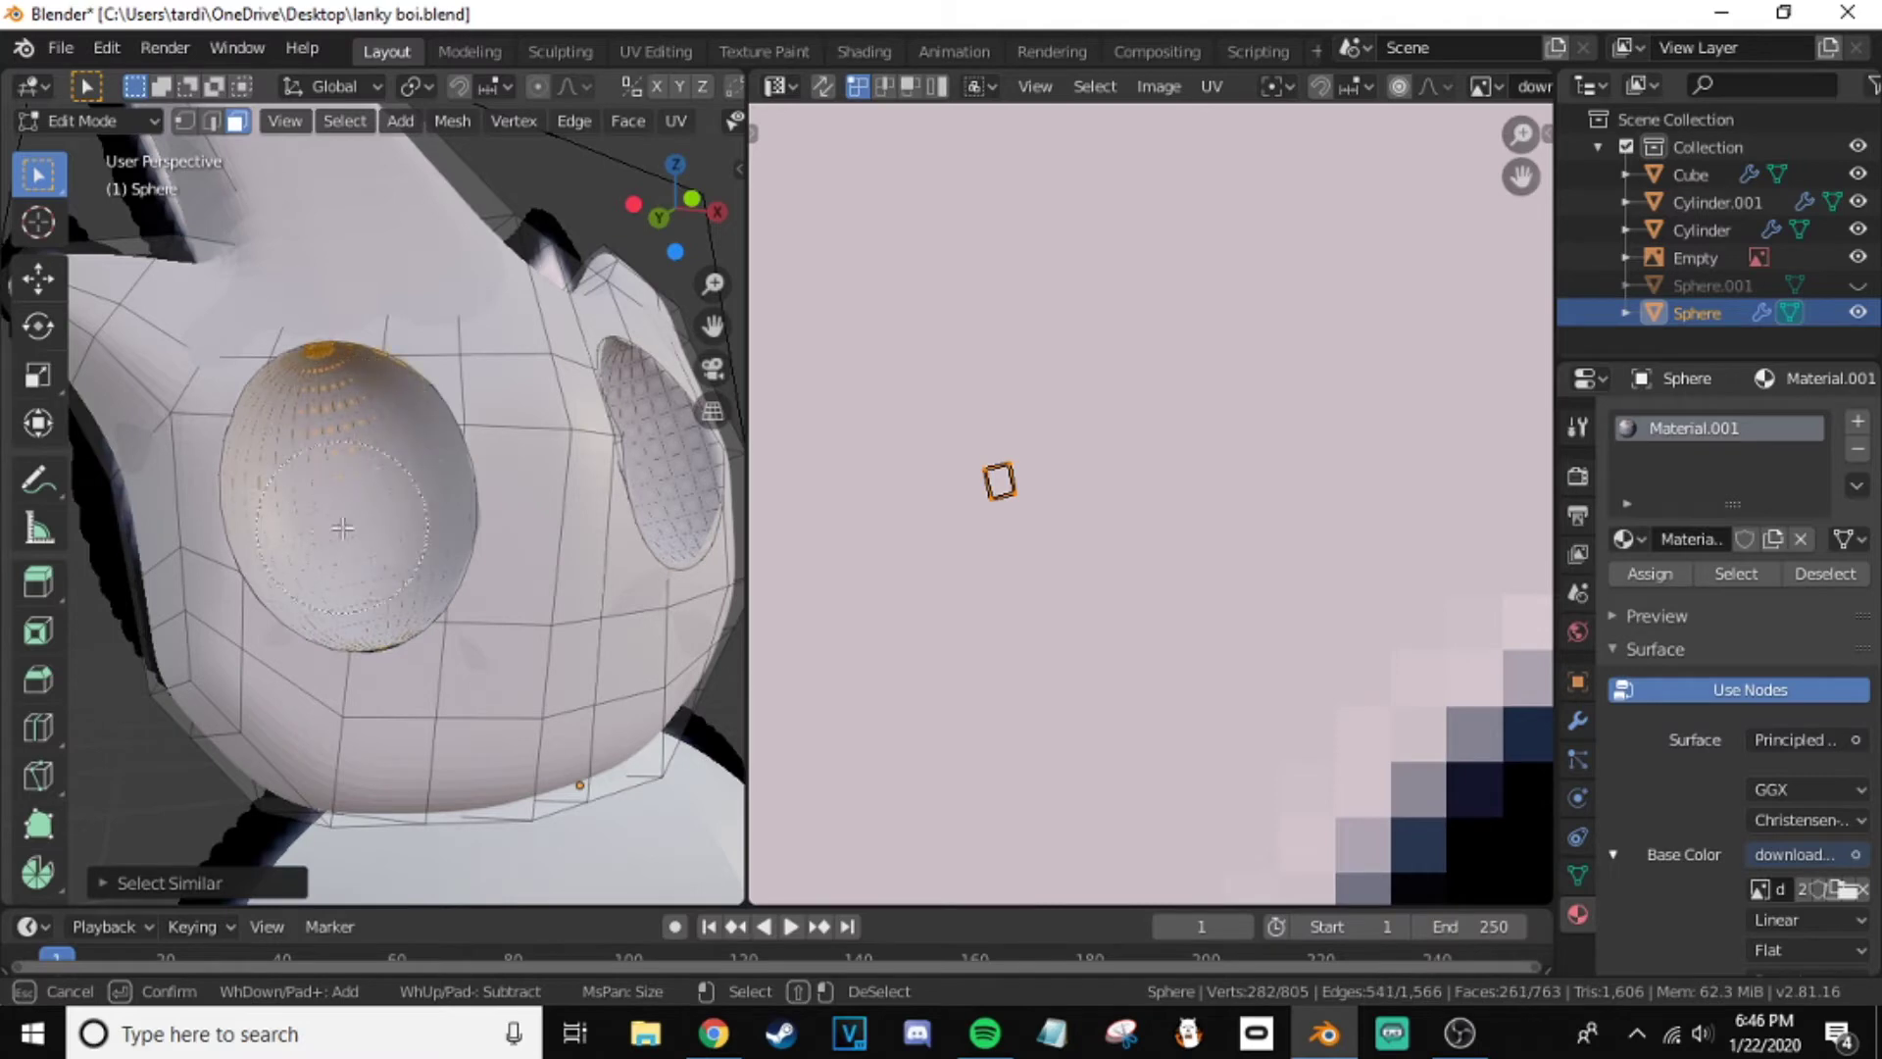
key(Escape)
scroll(1243, 623, down, 7)
scroll(1299, 545, up, 5)
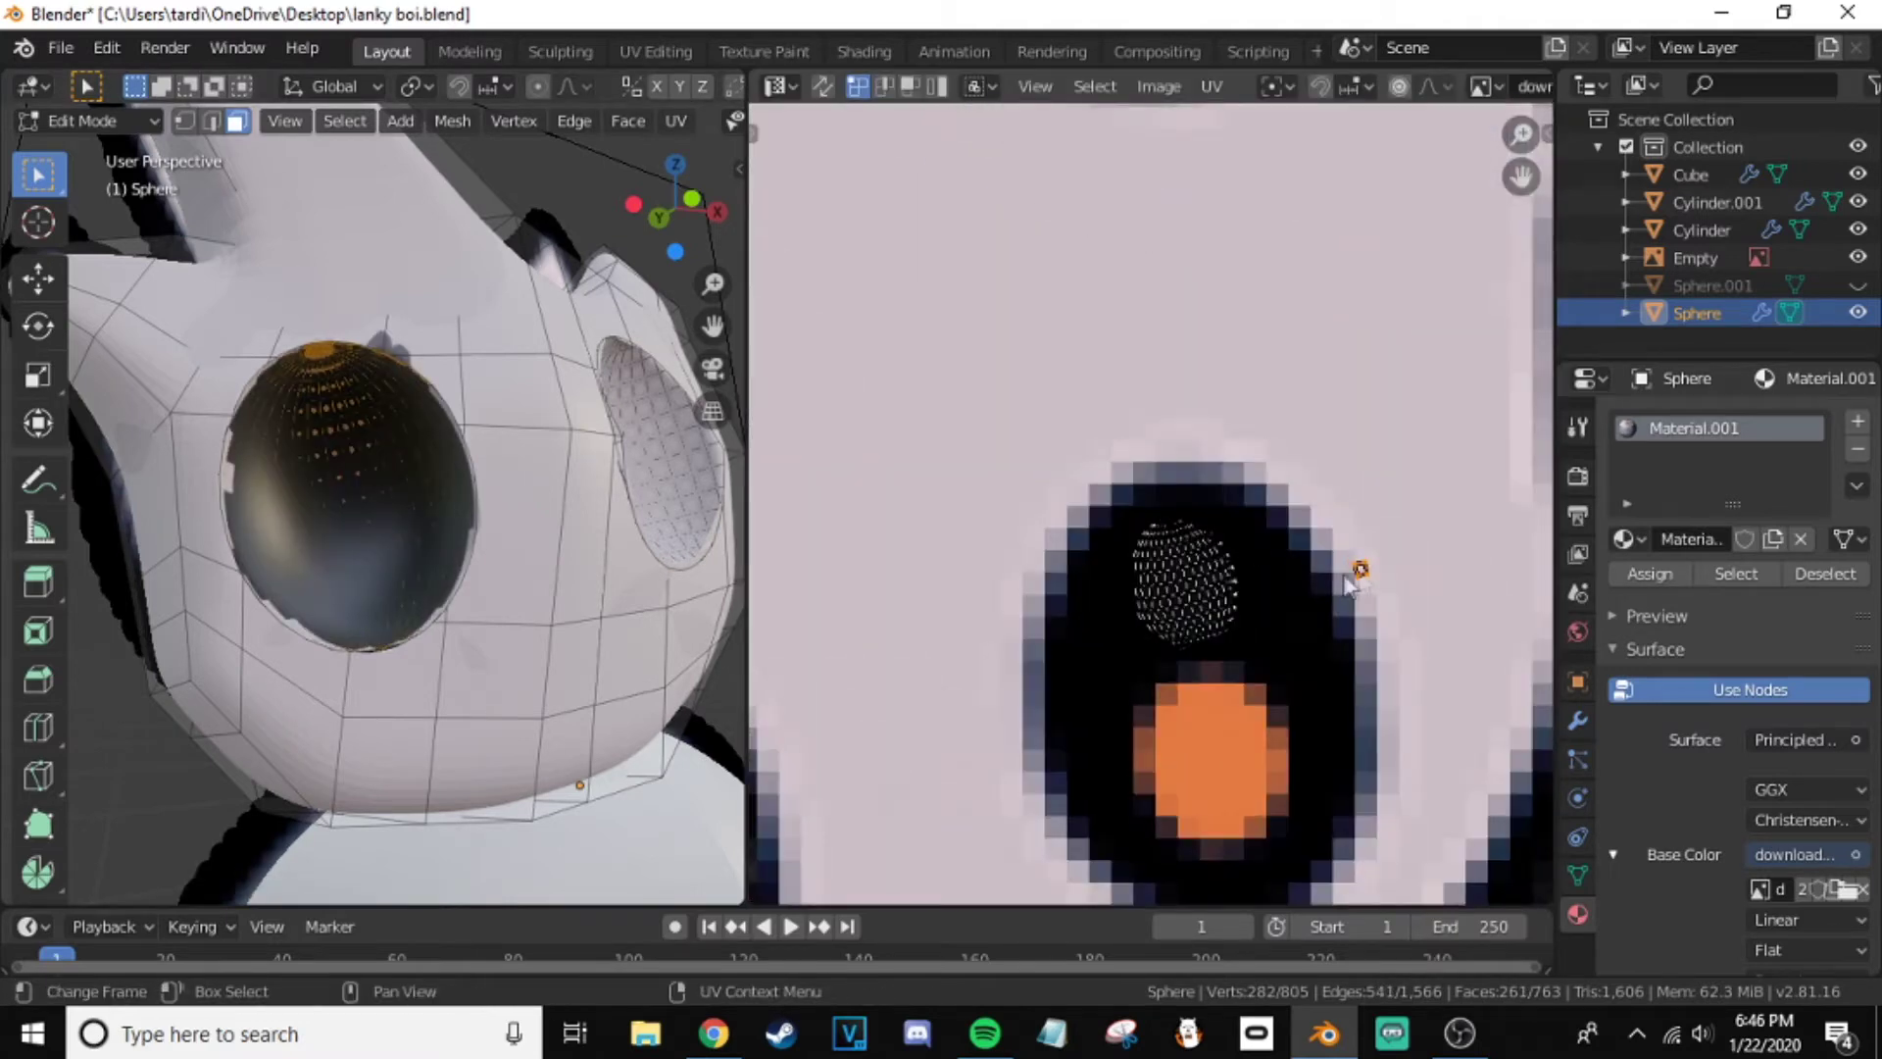
mouse_move(392, 490)
middle_down()
mouse_move(411, 273)
mouse_move(392, 471)
middle_up()
- Select the eye-socket face together with its surrounding rim faces
click(410, 272)
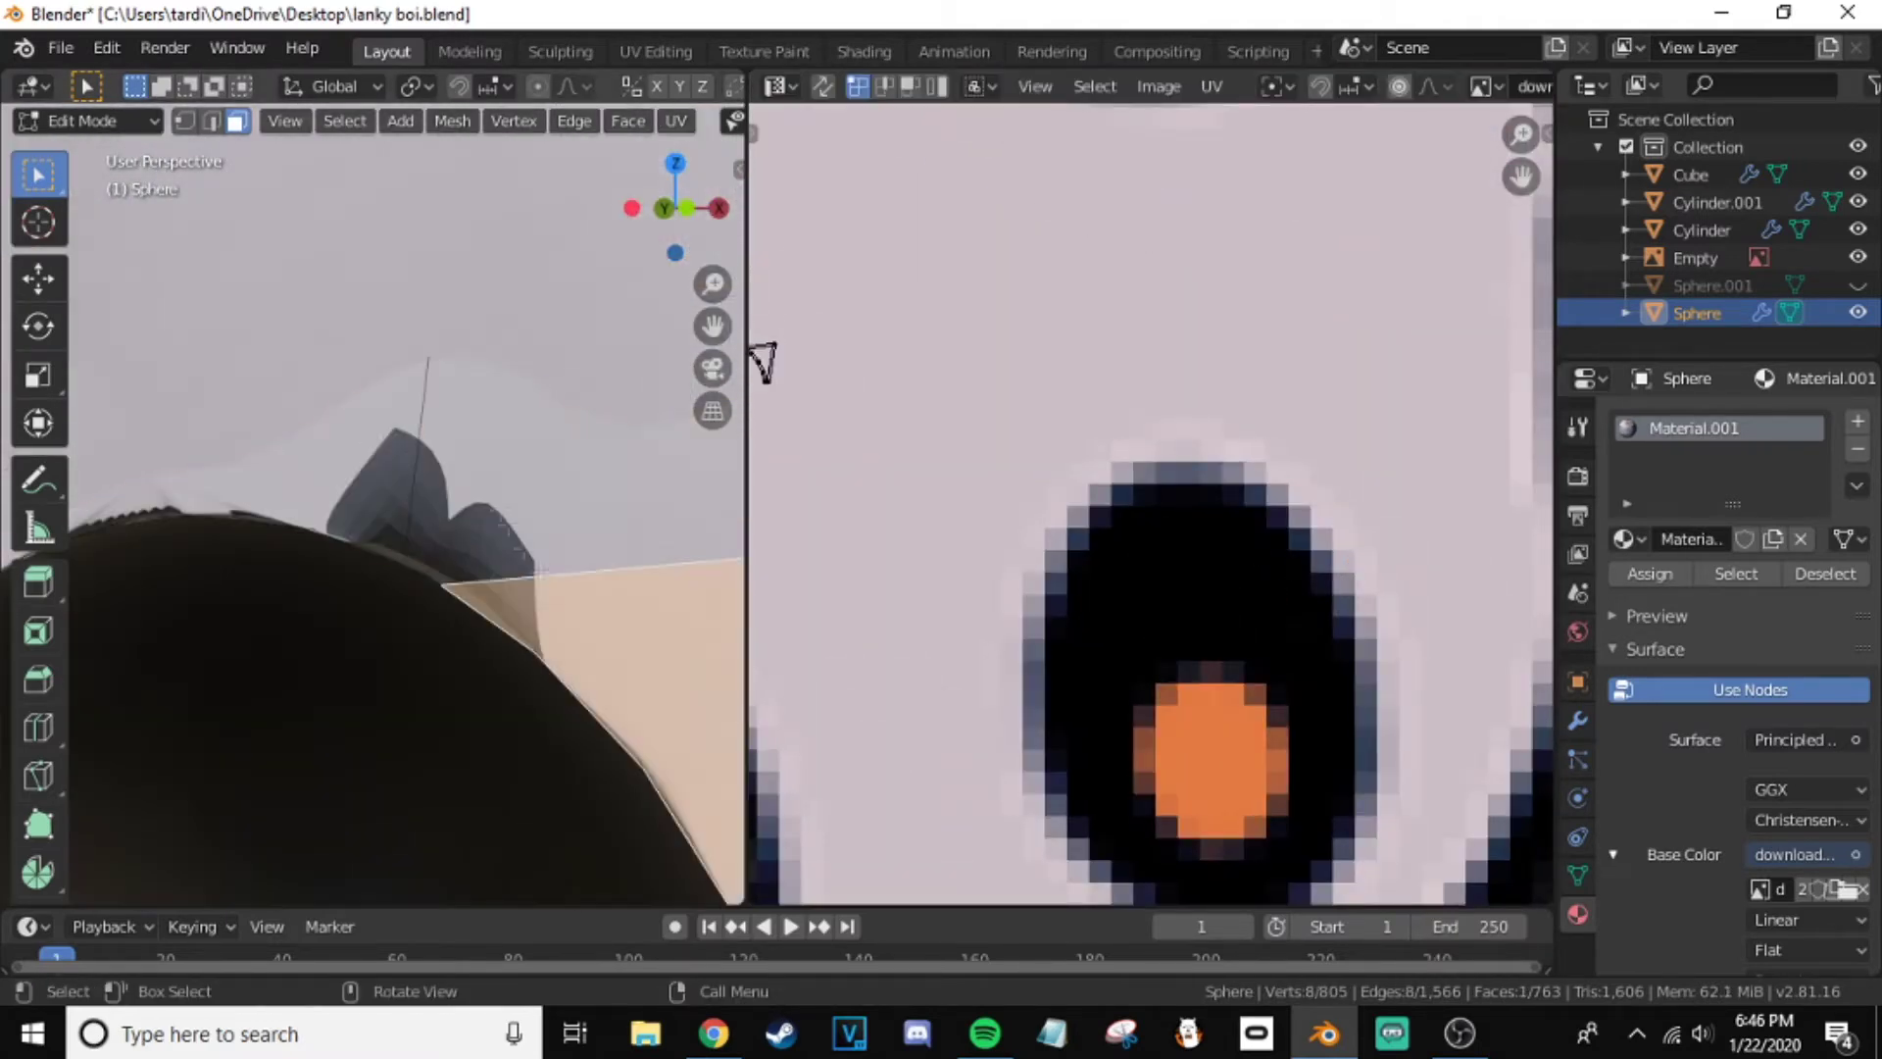
alt+shift+click(391, 474)
scroll(359, 514, down, 3)
key(c)
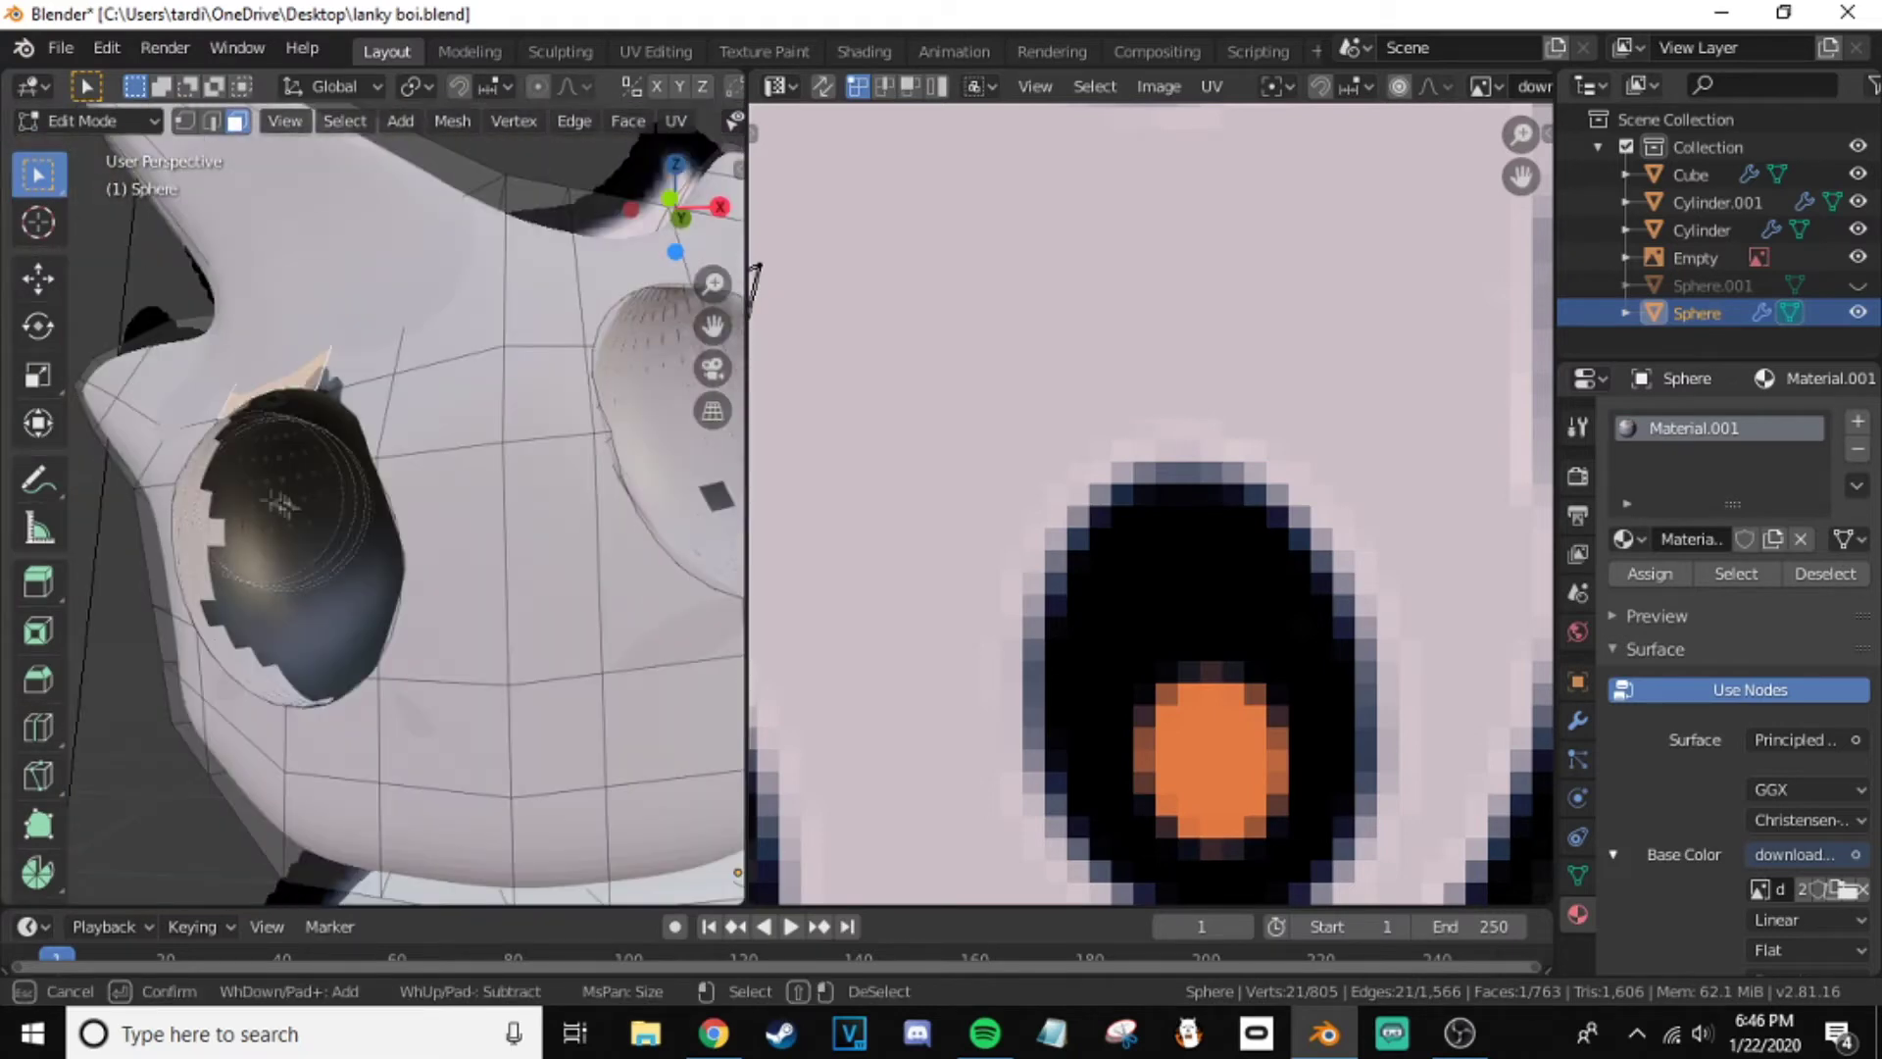
click(301, 616)
right_click(301, 616)
scroll(294, 603, down, 4)
middle_drag(286, 597, 393, 589)
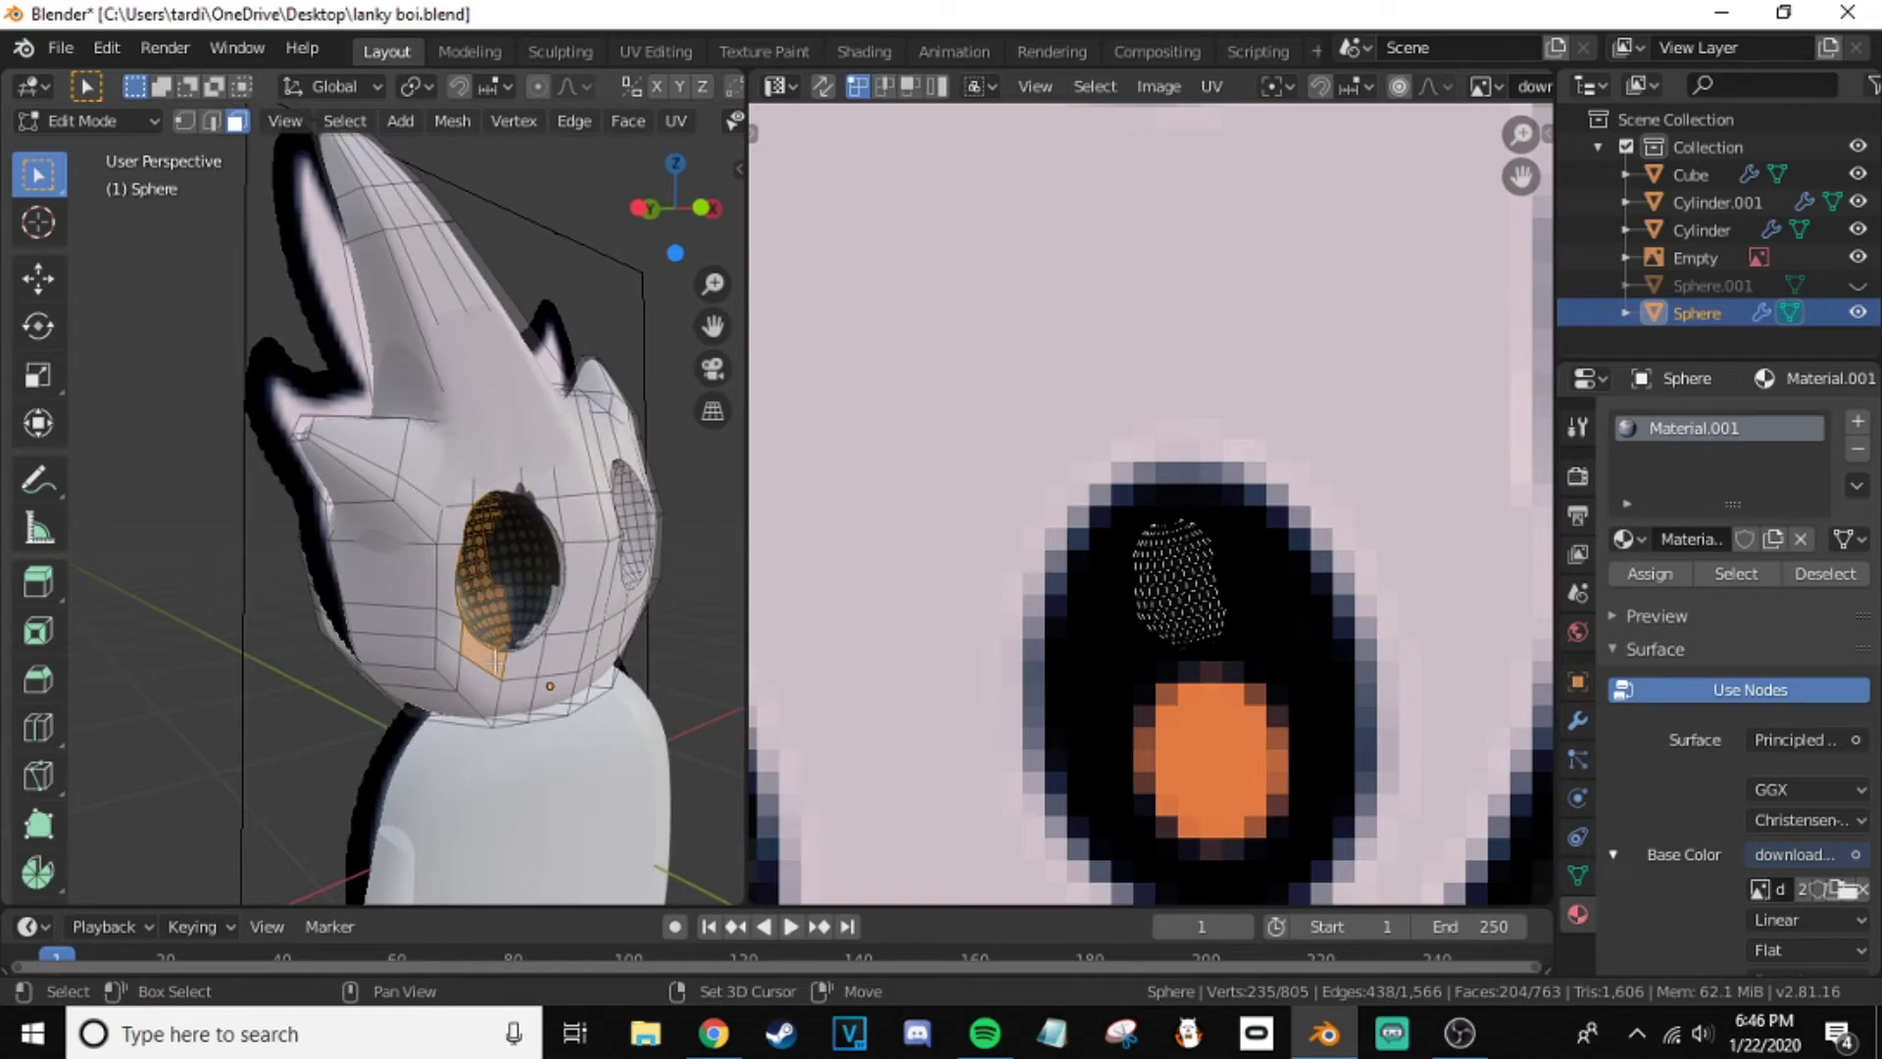
- Move the selected UVs, adding the faces inside the eye hole
key(g)
scroll(520, 654, up, 5)
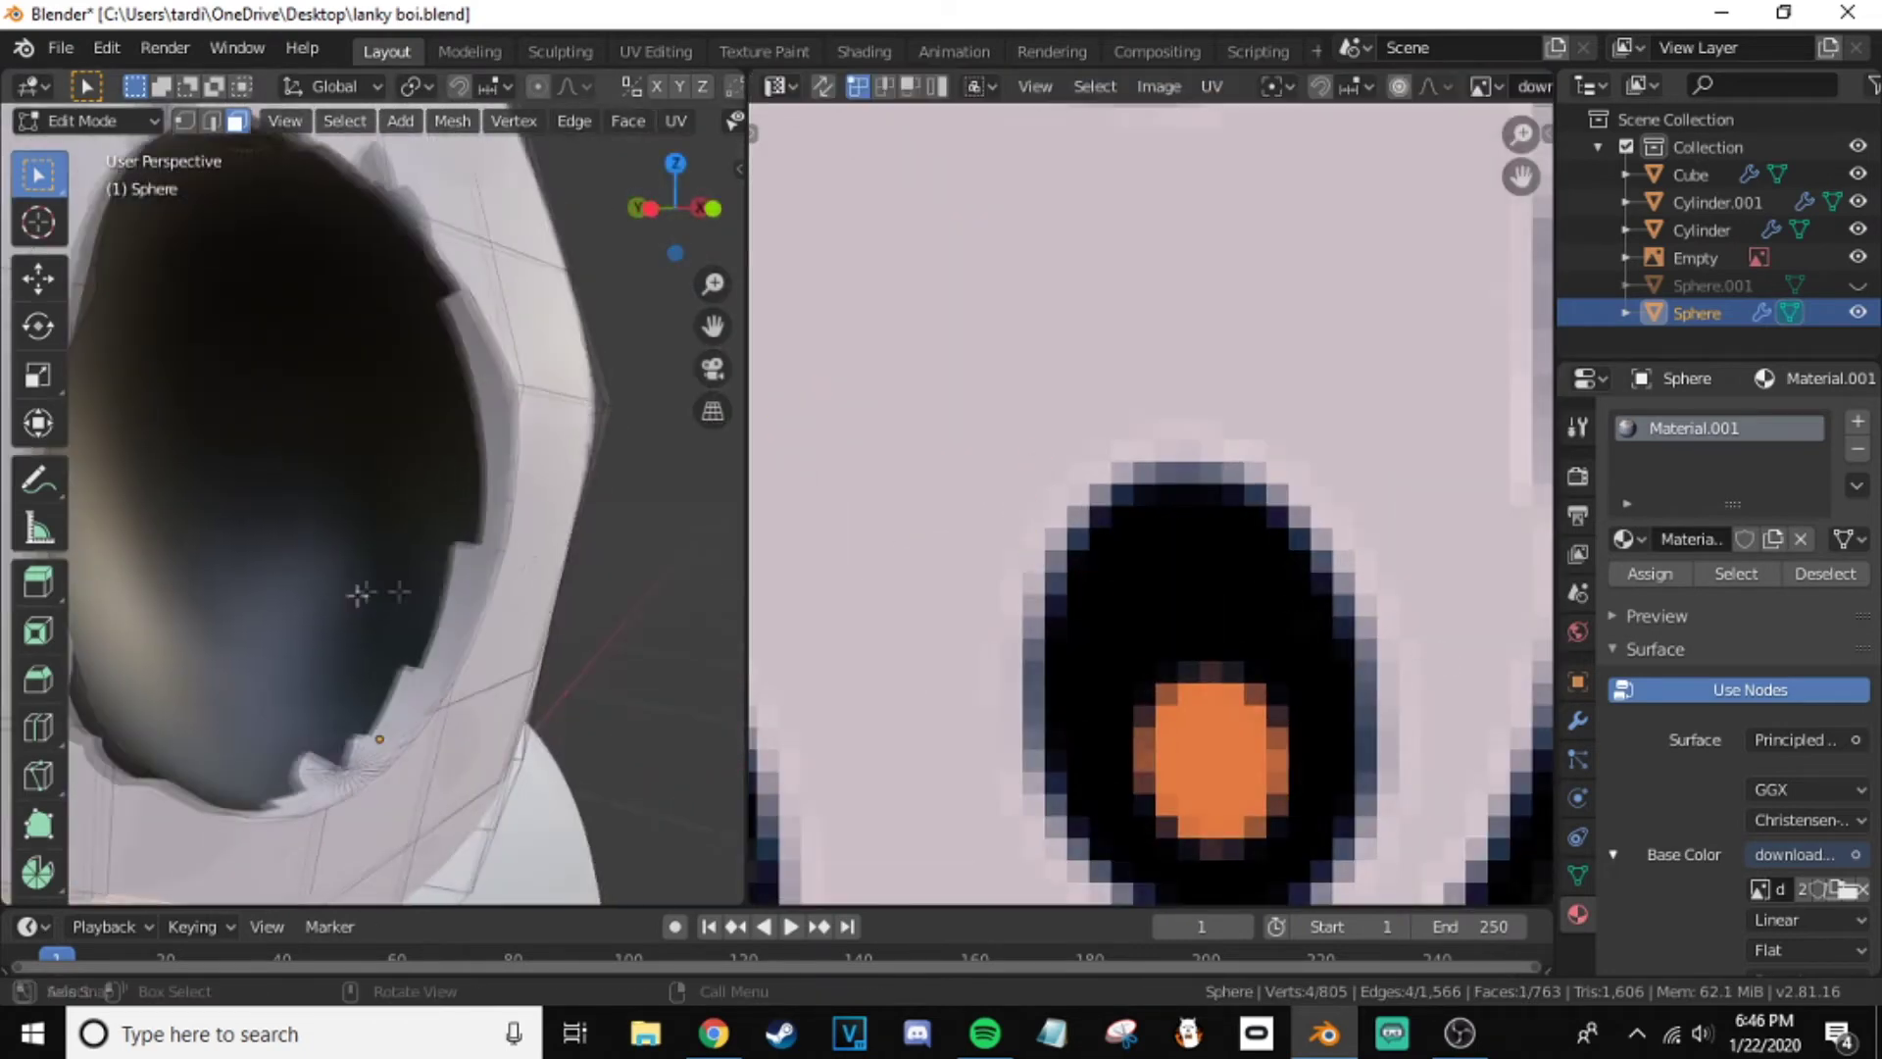
key(c)
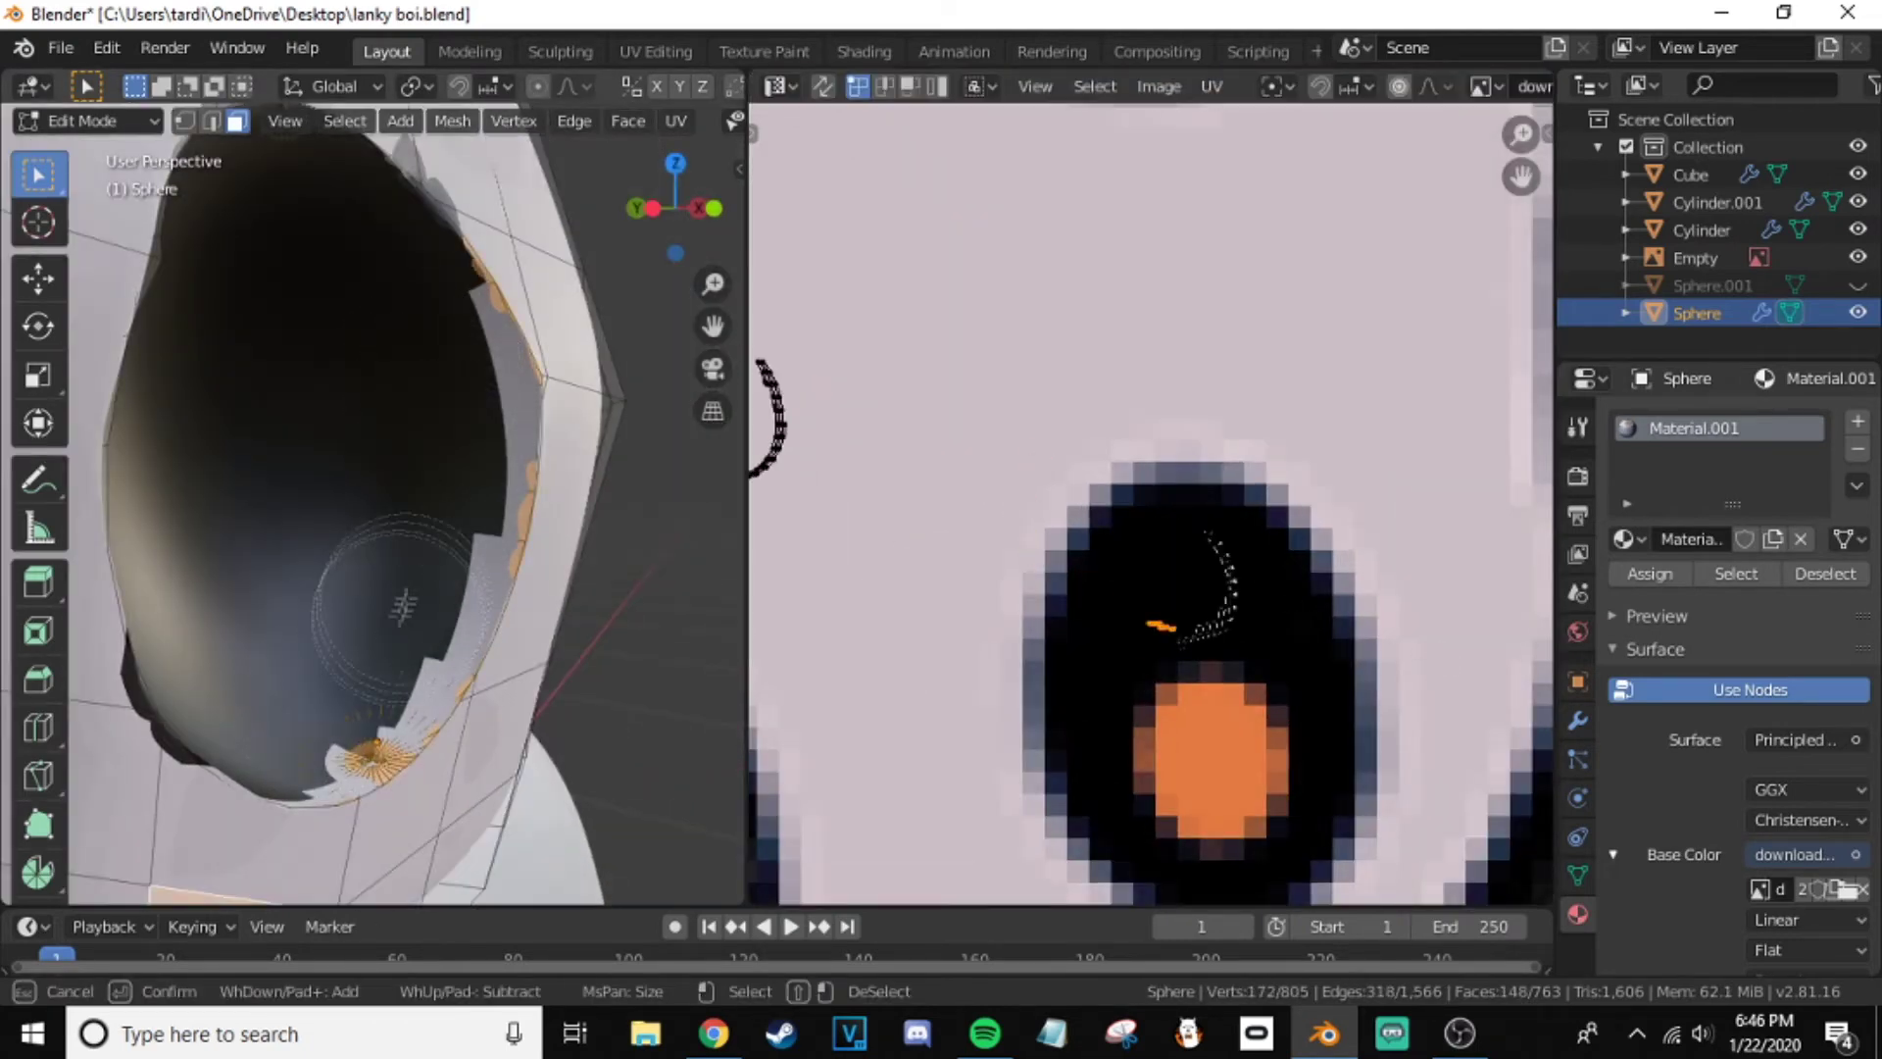
right_click(392, 629)
scroll(949, 570, down, 3)
click(1132, 522)
scroll(372, 490, down, 4)
click(294, 608)
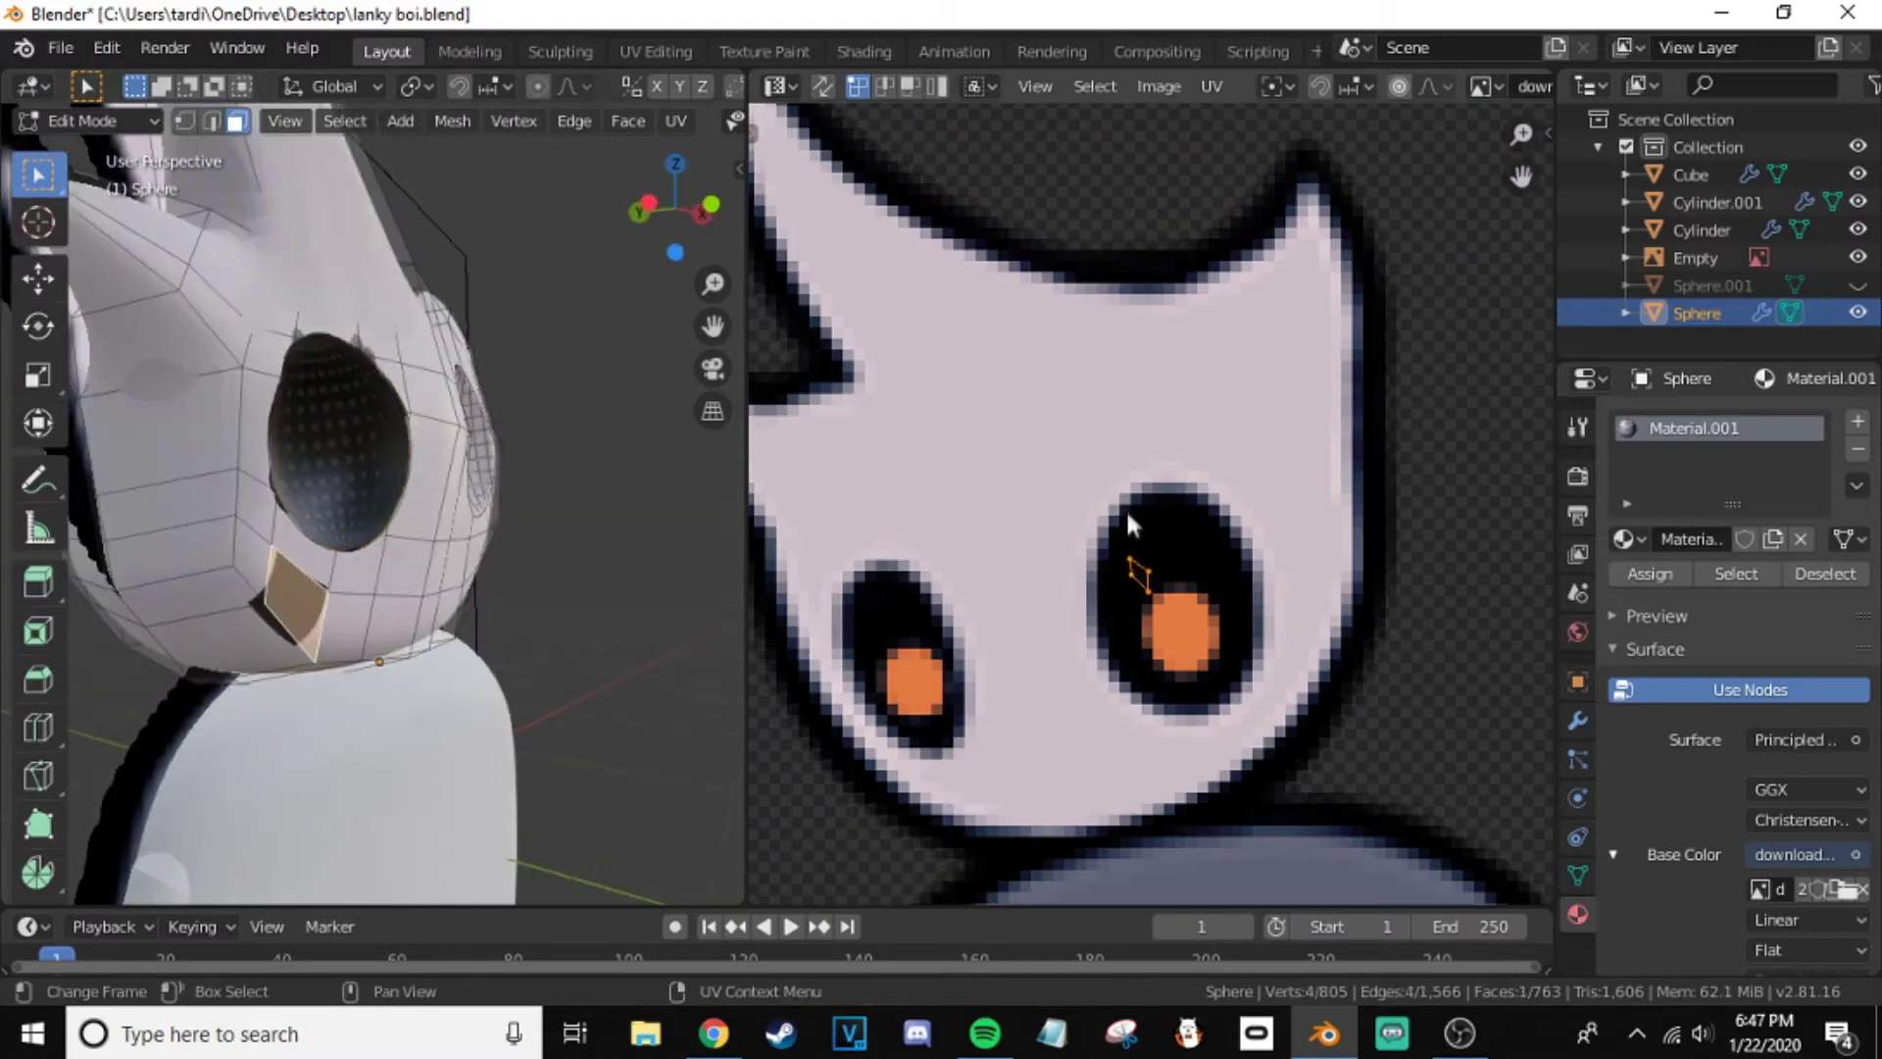
- Brush-select the eye rim faces, drop one, and move their UVs
mouse_move(274, 480)
middle_down()
mouse_move(630, 578)
mouse_move(537, 721)
middle_up()
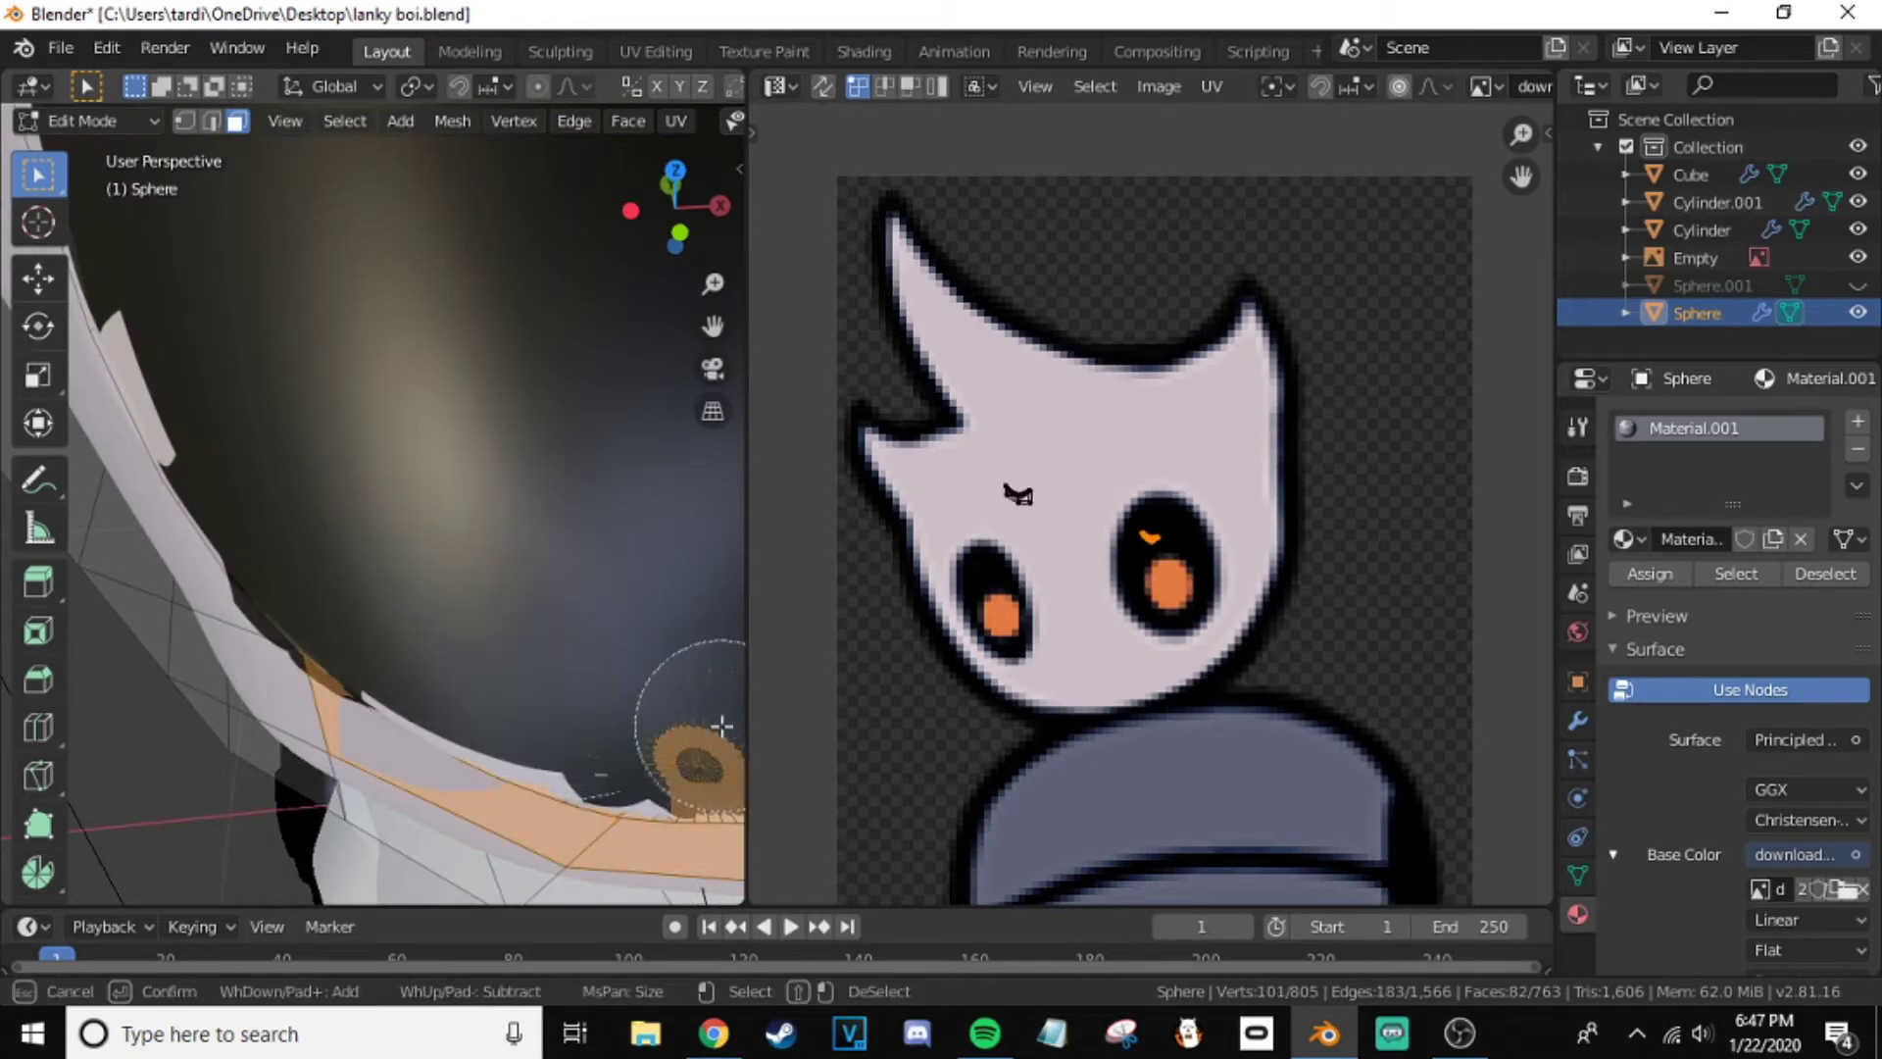
right_click(718, 728)
middle_drag(719, 728, 681, 745)
scroll(453, 475, down, 5)
key(c)
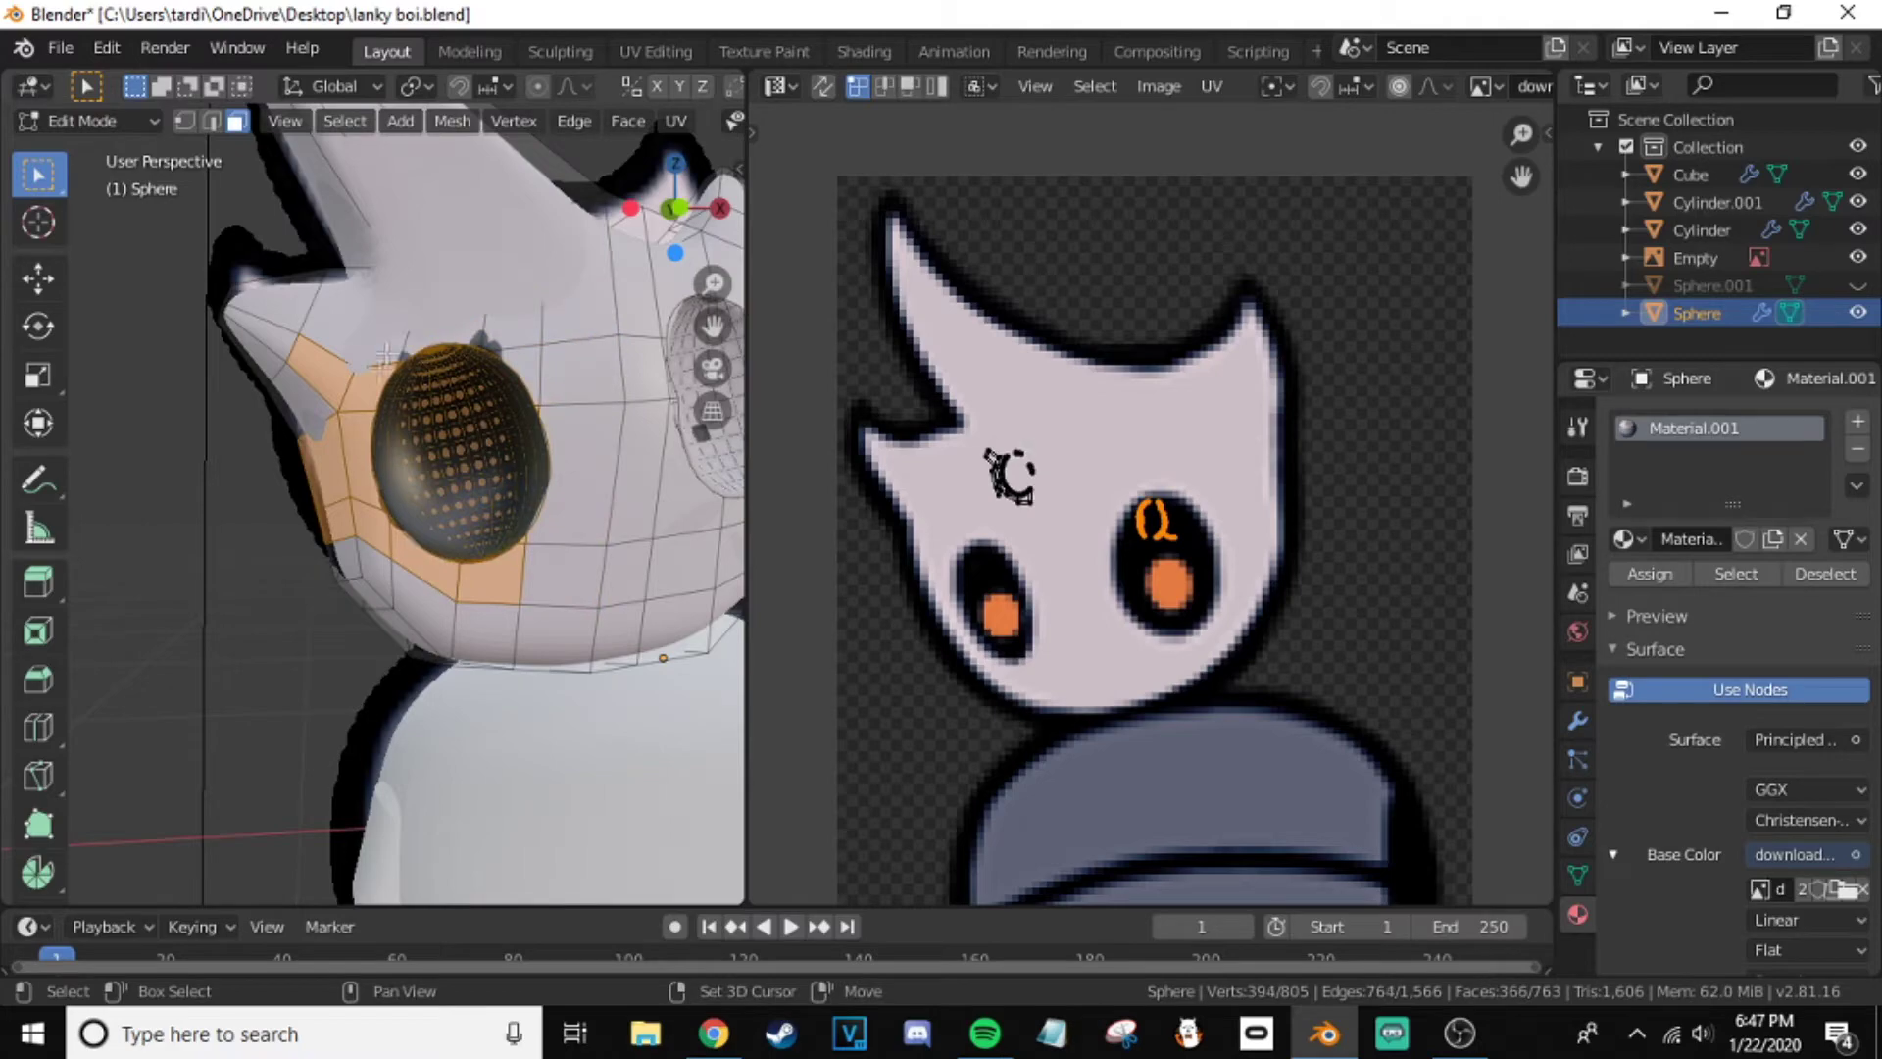
shift+click(501, 586)
scroll(1204, 553, down, 2)
key(g)
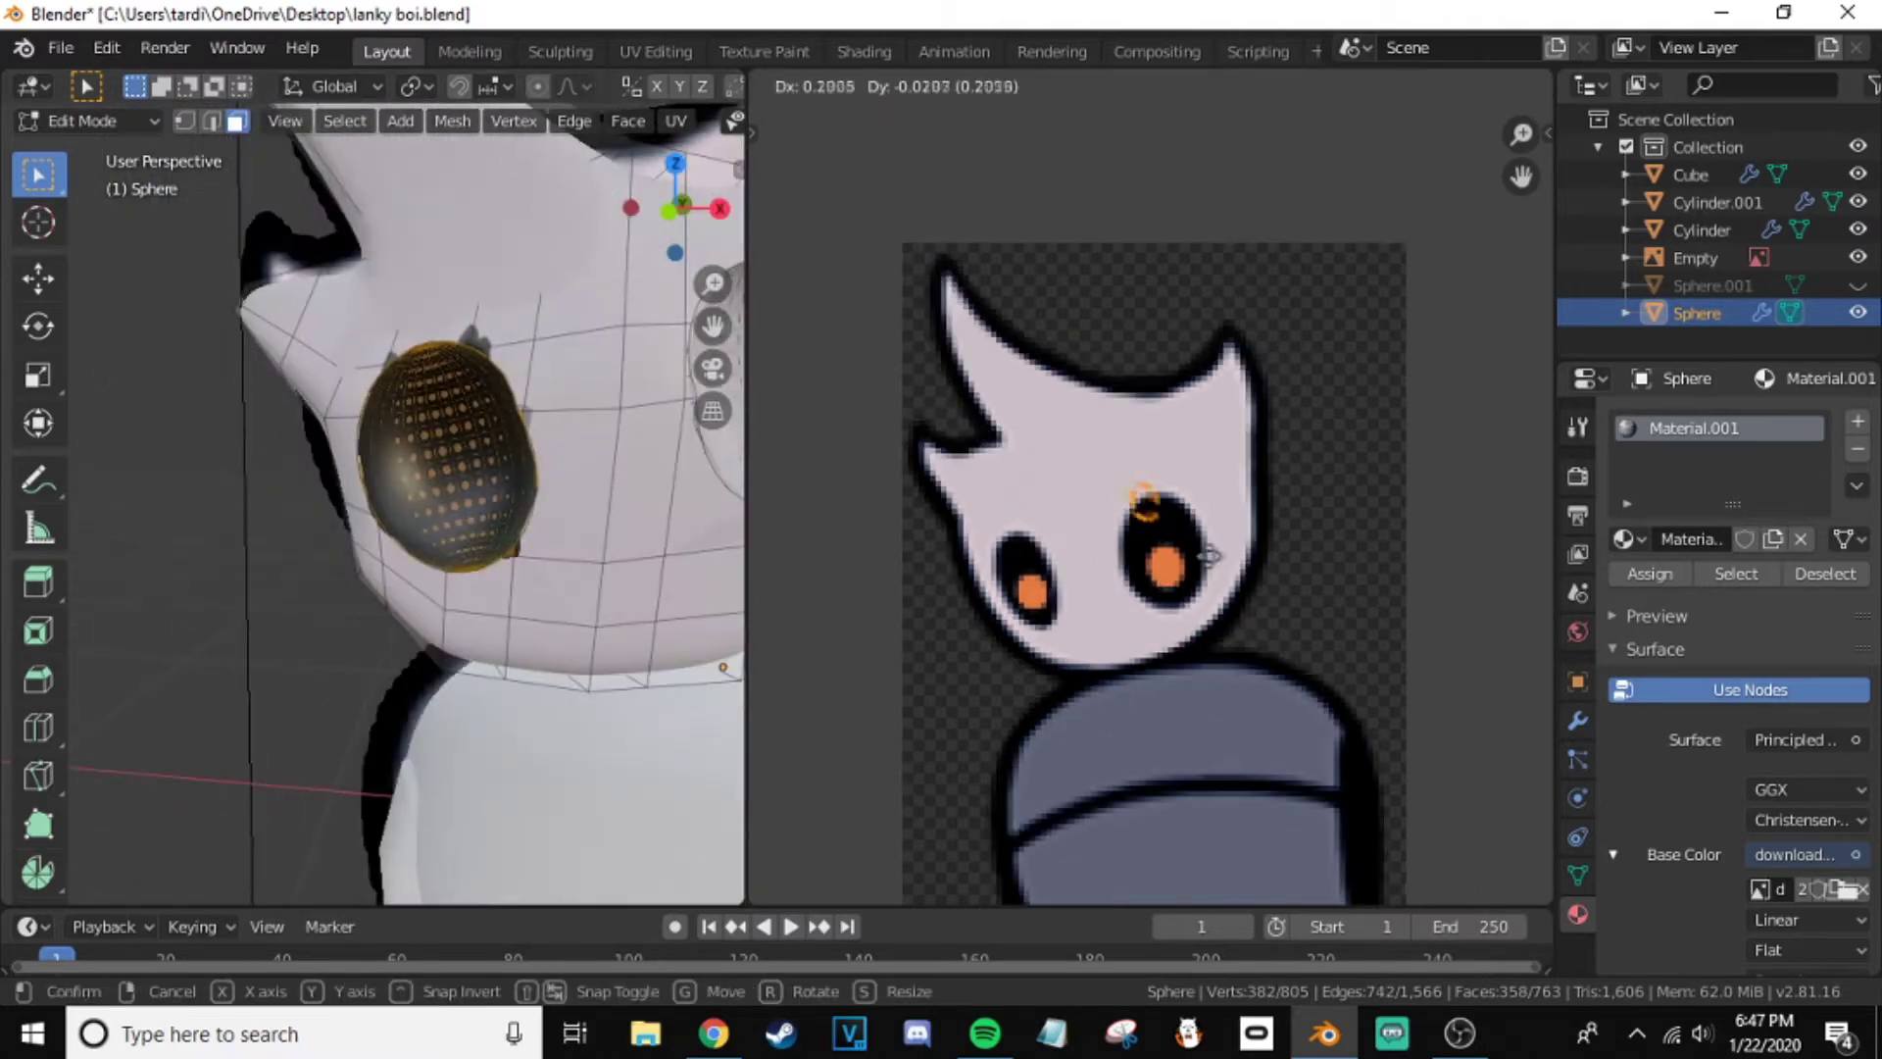
middle_drag(359, 597, 450, 480)
- Reselect the faces and place their moved UVs onto the drawing's pale face
key(alt+a)
key(c)
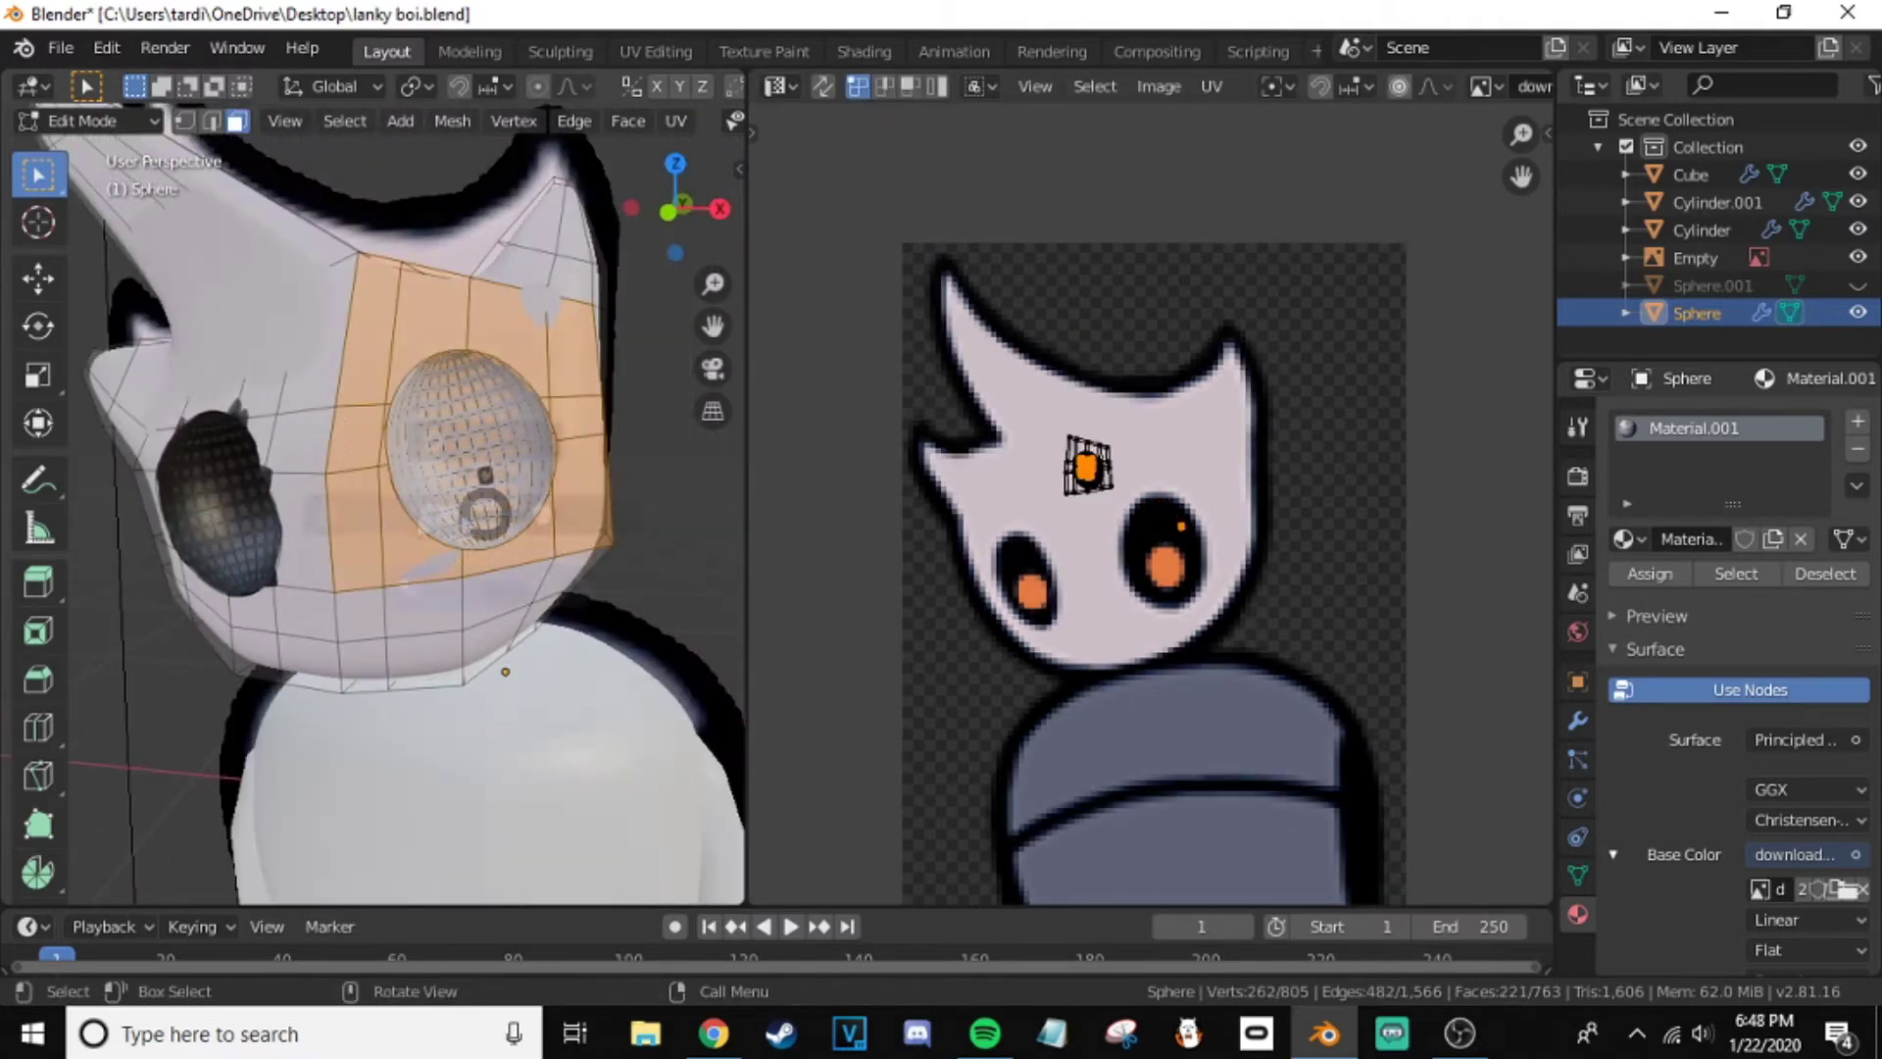
key(shift+z)
click(382, 546)
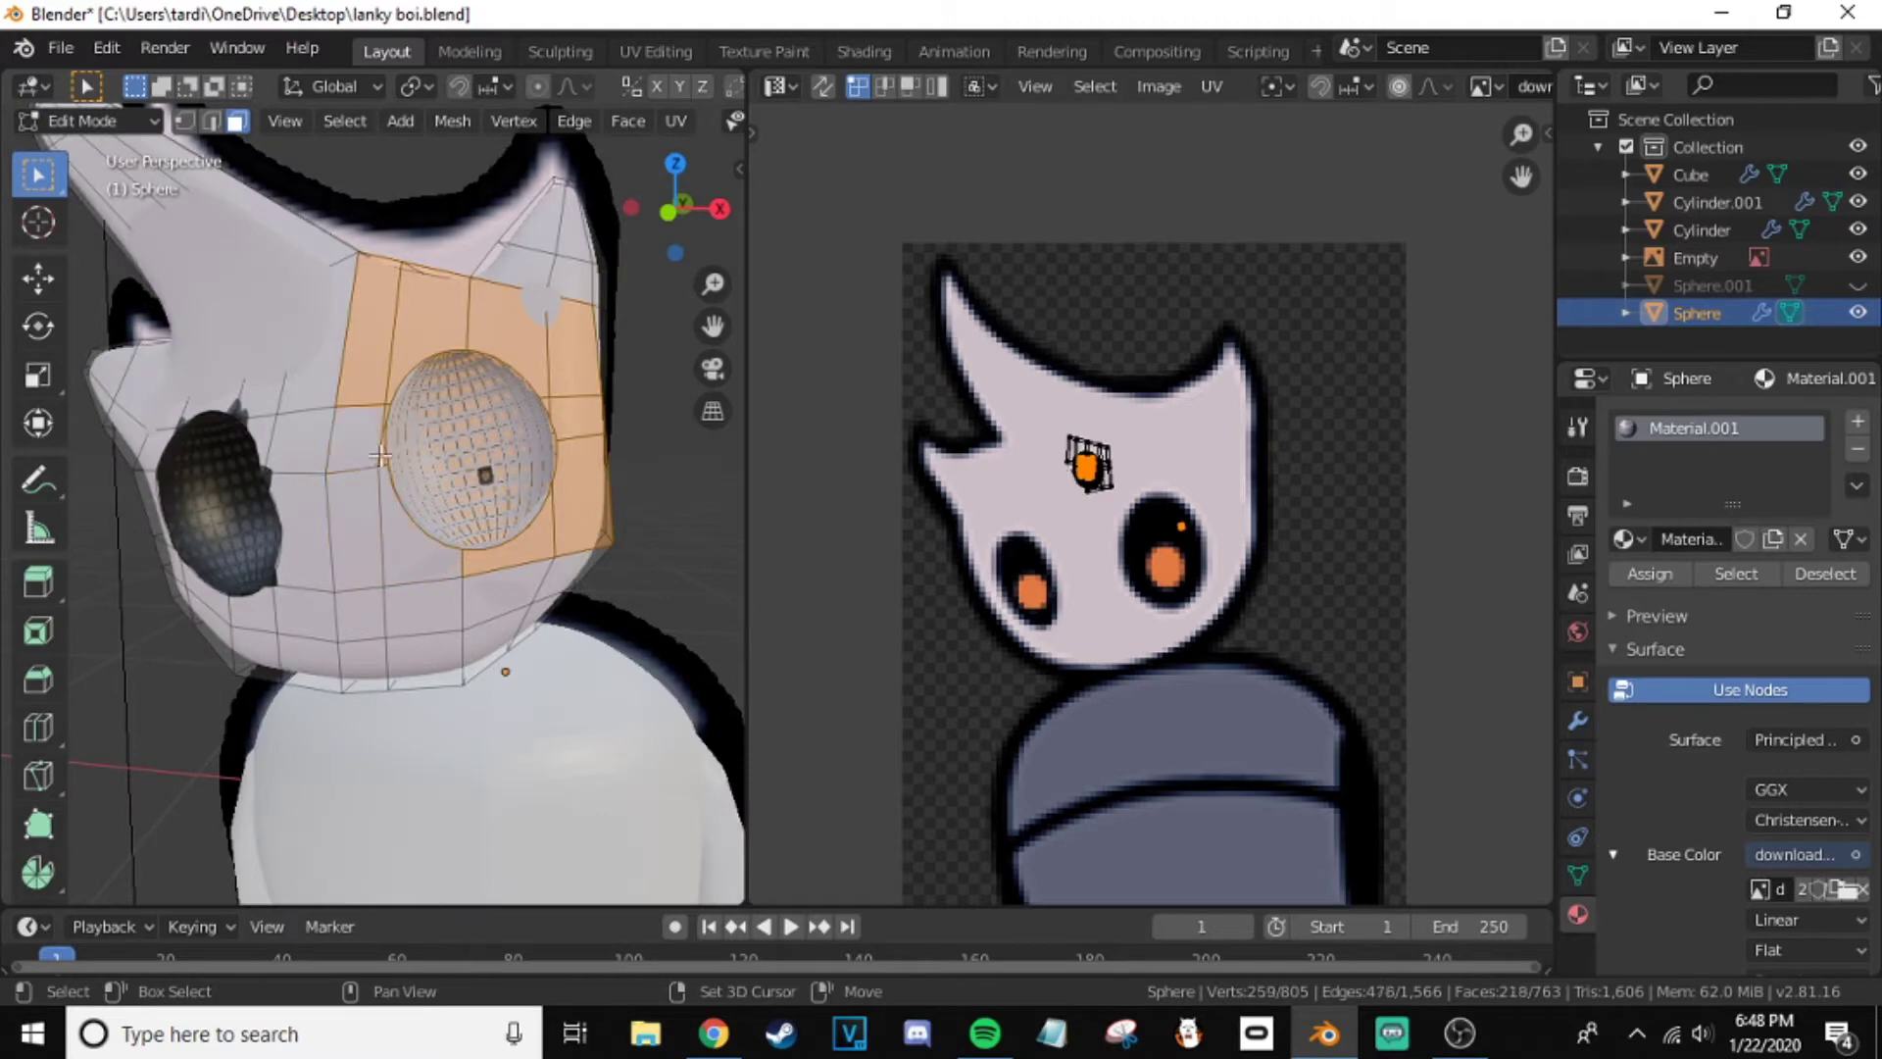
click(1205, 551)
scroll(522, 516, up, 5)
- Select faces around the eye, frame their UVs, and return to Object Mode
key(c)
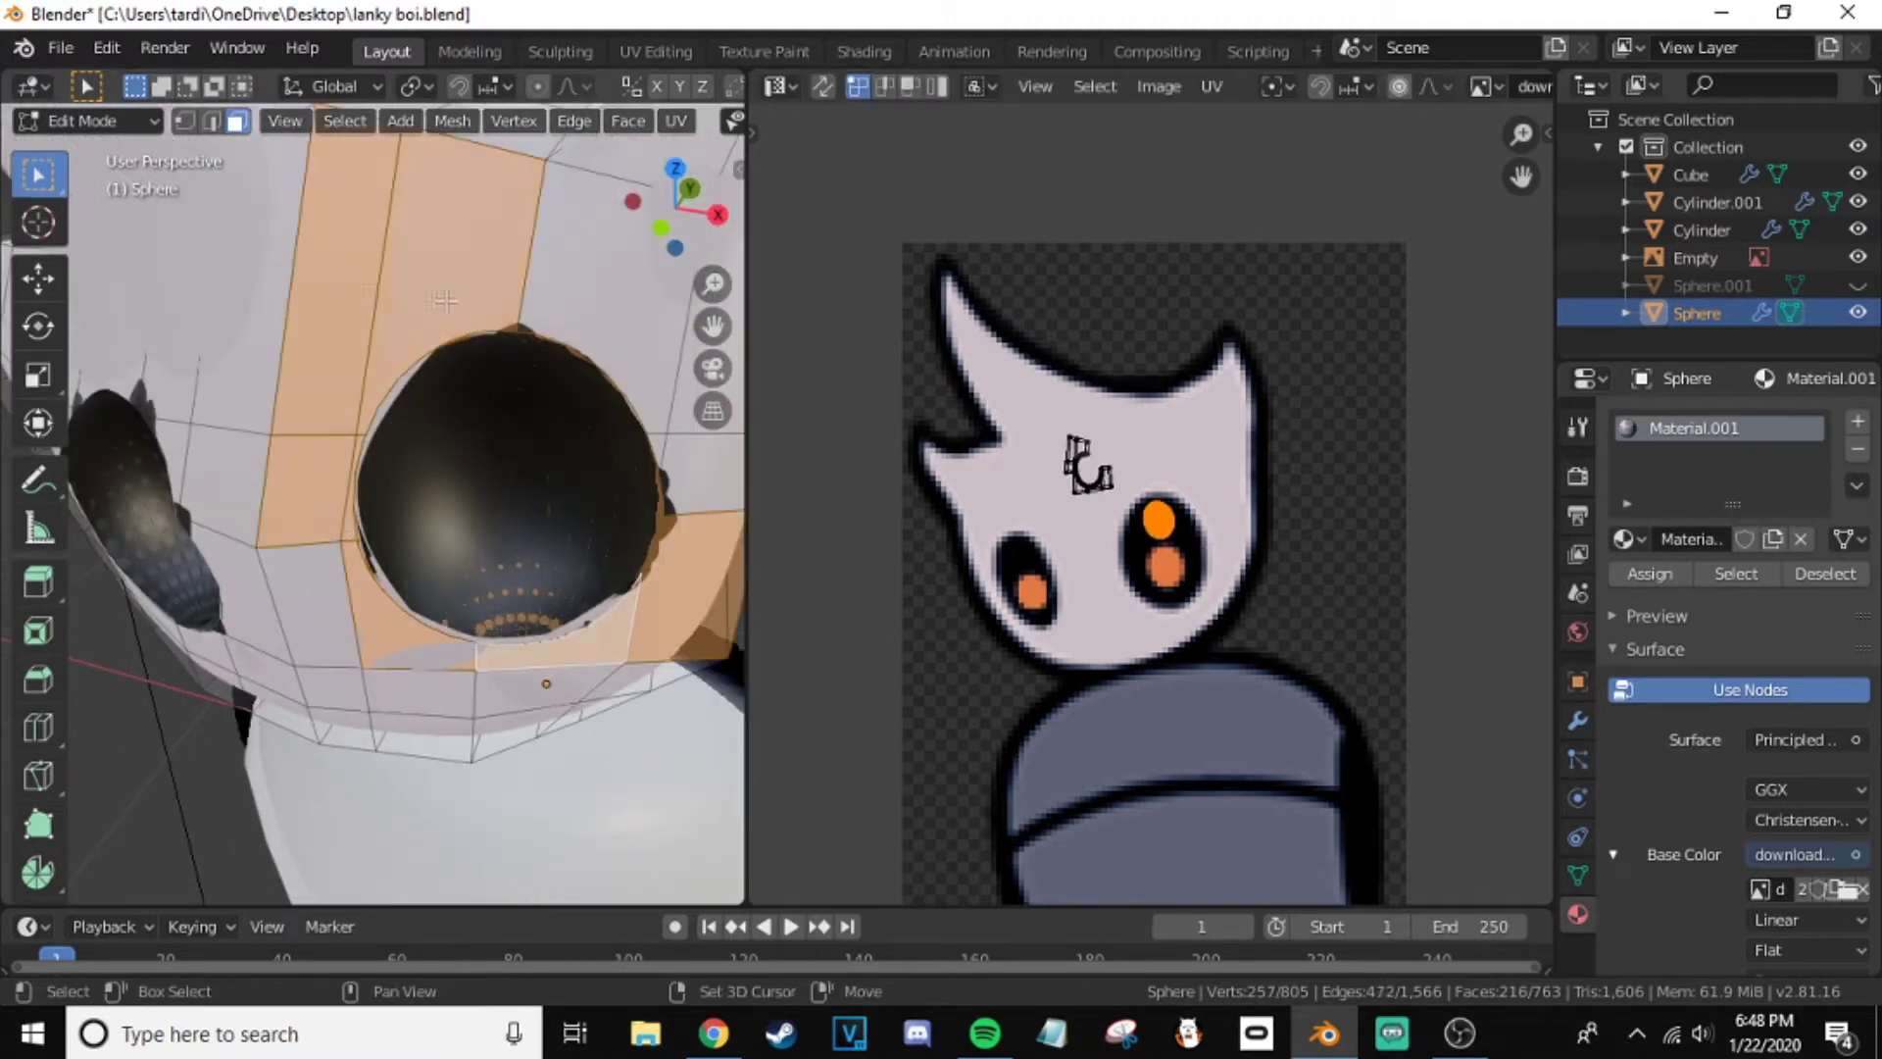
key(KP_Decimal)
mouse_move(392, 491)
middle_down()
mouse_move(449, 654)
mouse_move(519, 486)
mouse_move(370, 477)
mouse_move(407, 436)
mouse_move(538, 506)
middle_up()
click(449, 655)
scroll(448, 654, down, 5)
key(Tab)
scroll(519, 486, up, 5)
- Add a UV sphere, undoing an accidentally added circle first
key(shift+a)
click(628, 549)
key(ctrl+z)
key(shift+a)
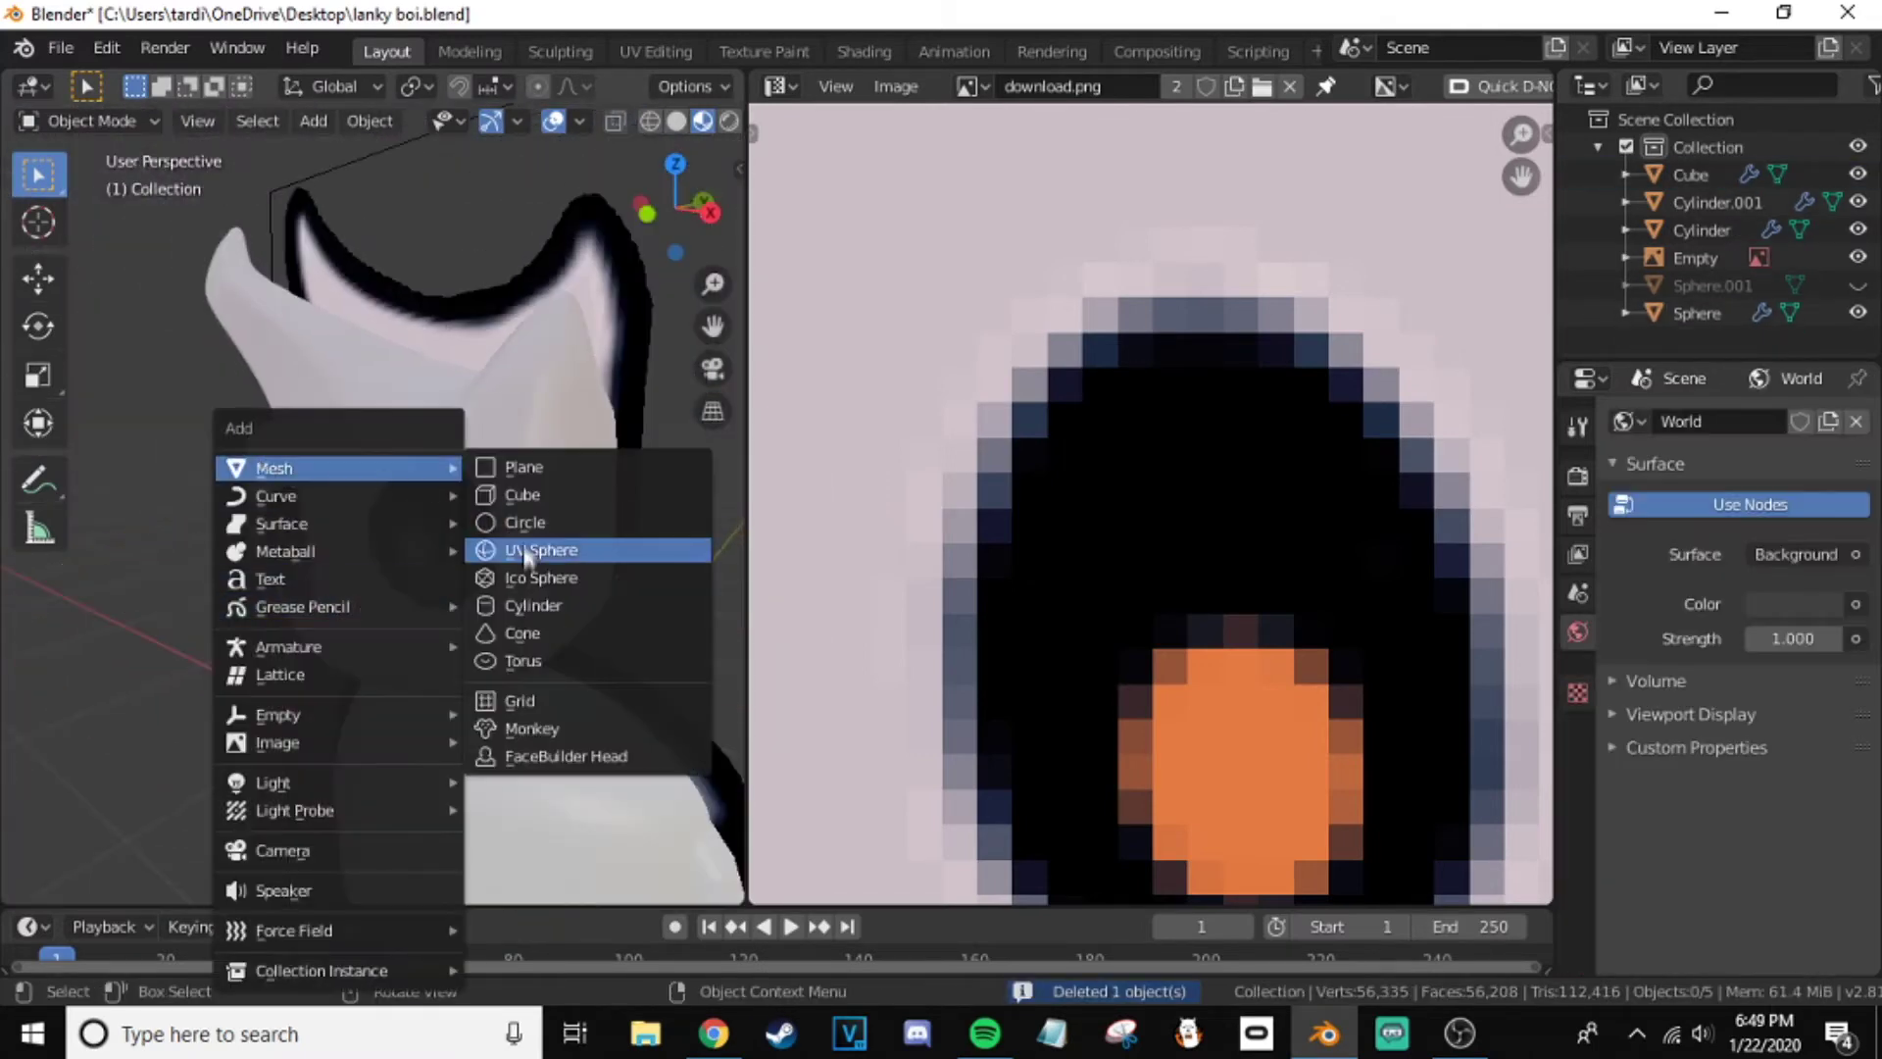
click(535, 551)
scroll(692, 653, down, 3)
- Shrink the sphere to eyeball size and move it into an eye socket
key(s)
click(466, 540)
scroll(469, 545, up, 4)
scroll(392, 612, up, 3)
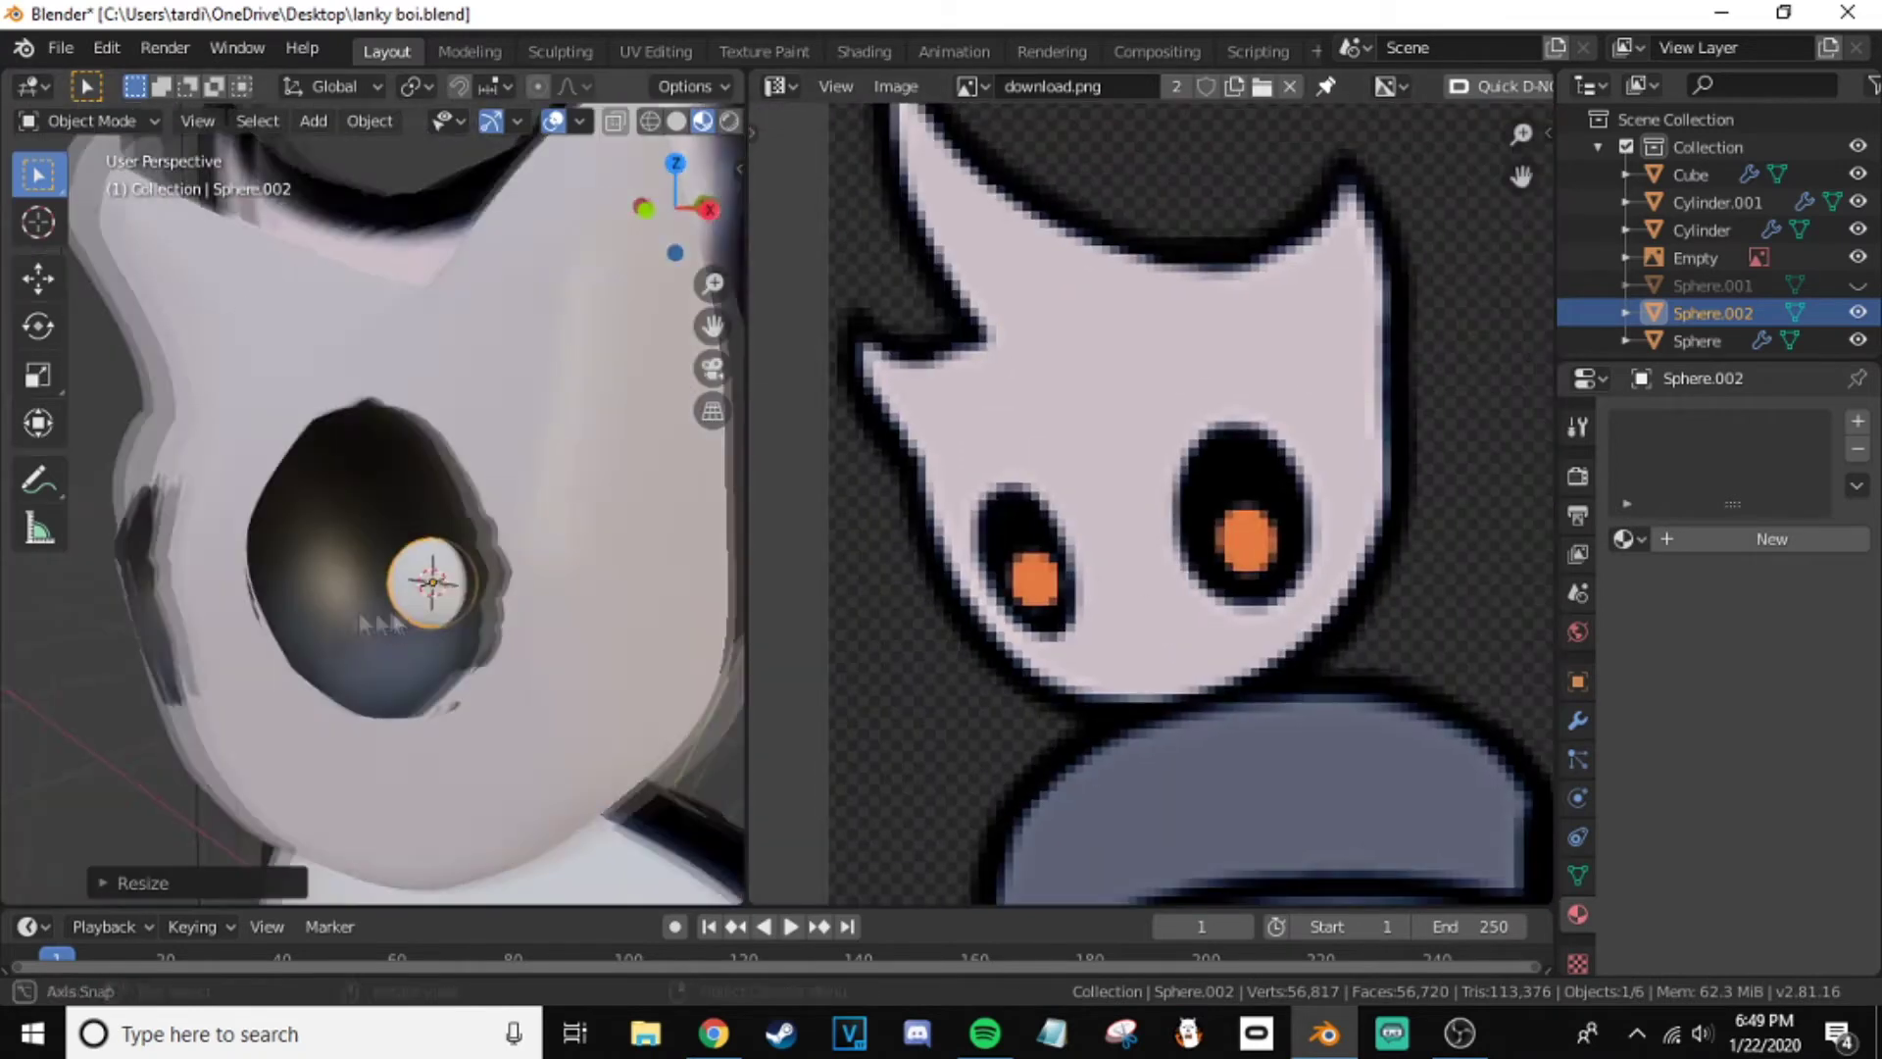
key(g)
click(397, 573)
scroll(450, 651, down, 2)
- Duplicate the eyeball sphere into the left eye socket
key(shift+d)
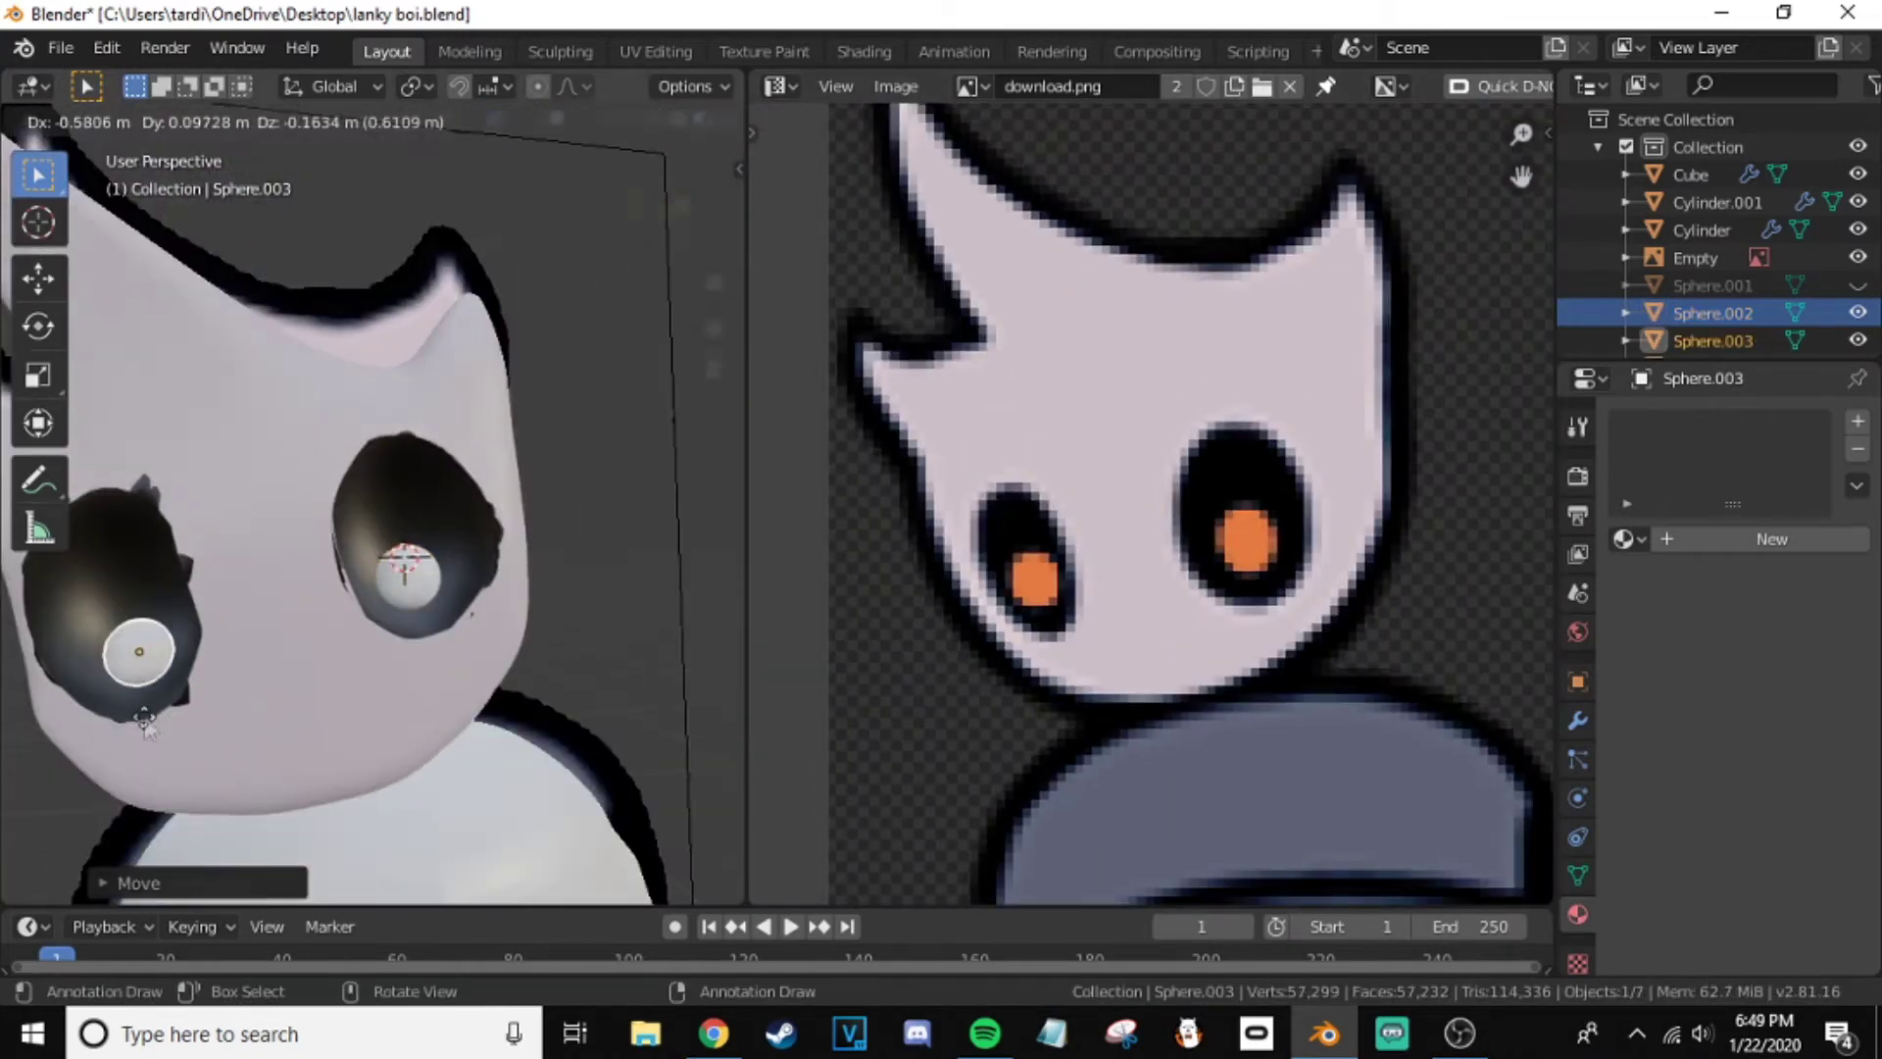
click(316, 601)
scroll(572, 578, down, 3)
scroll(571, 578, down, 2)
scroll(571, 578, up, 5)
- Resize the right eyeball and enlarge the left eyeball sphere
click(392, 569)
key(s)
click(577, 581)
scroll(576, 580, down, 3)
scroll(549, 608, up, 4)
click(525, 627)
key(s)
click(627, 628)
scroll(552, 606, down, 4)
scroll(548, 608, up, 5)
- Assign Material.001 to the left eyeball sphere
click(433, 638)
scroll(432, 638, down, 3)
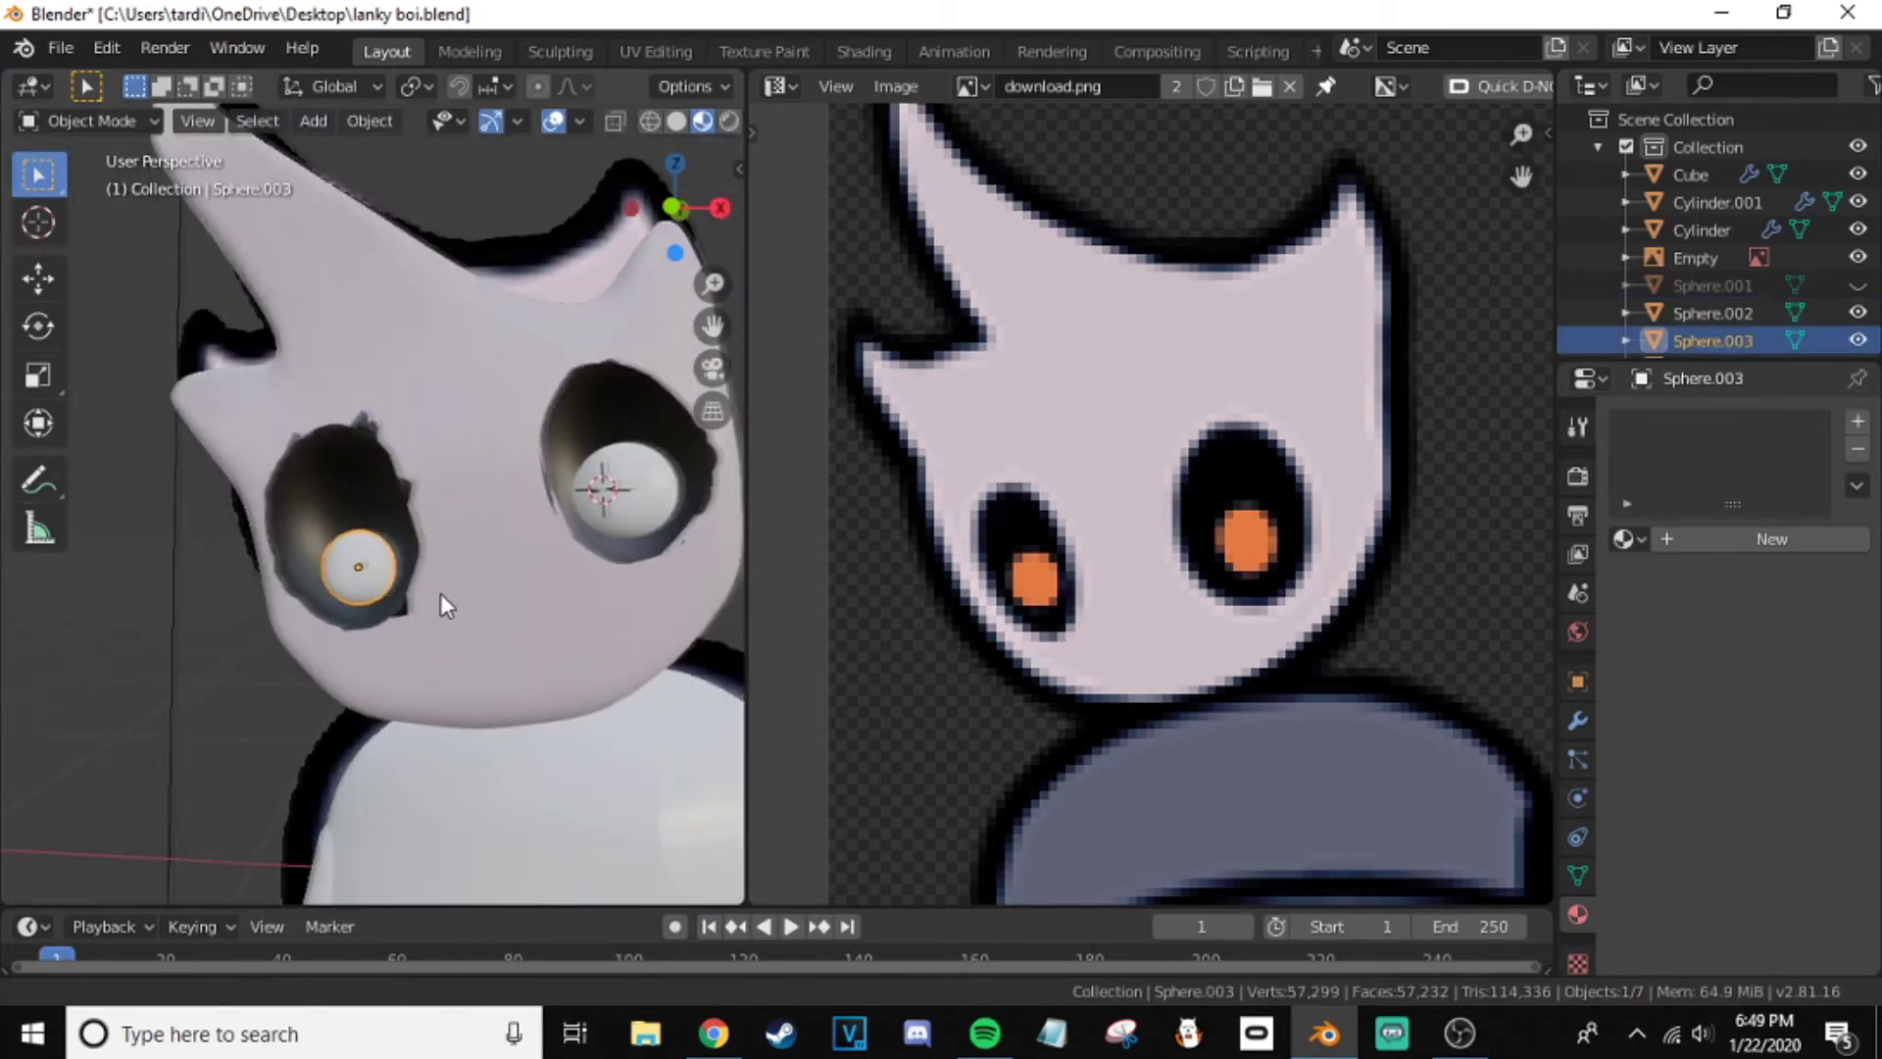
click(1625, 538)
click(1372, 568)
scroll(1176, 490, down, 3)
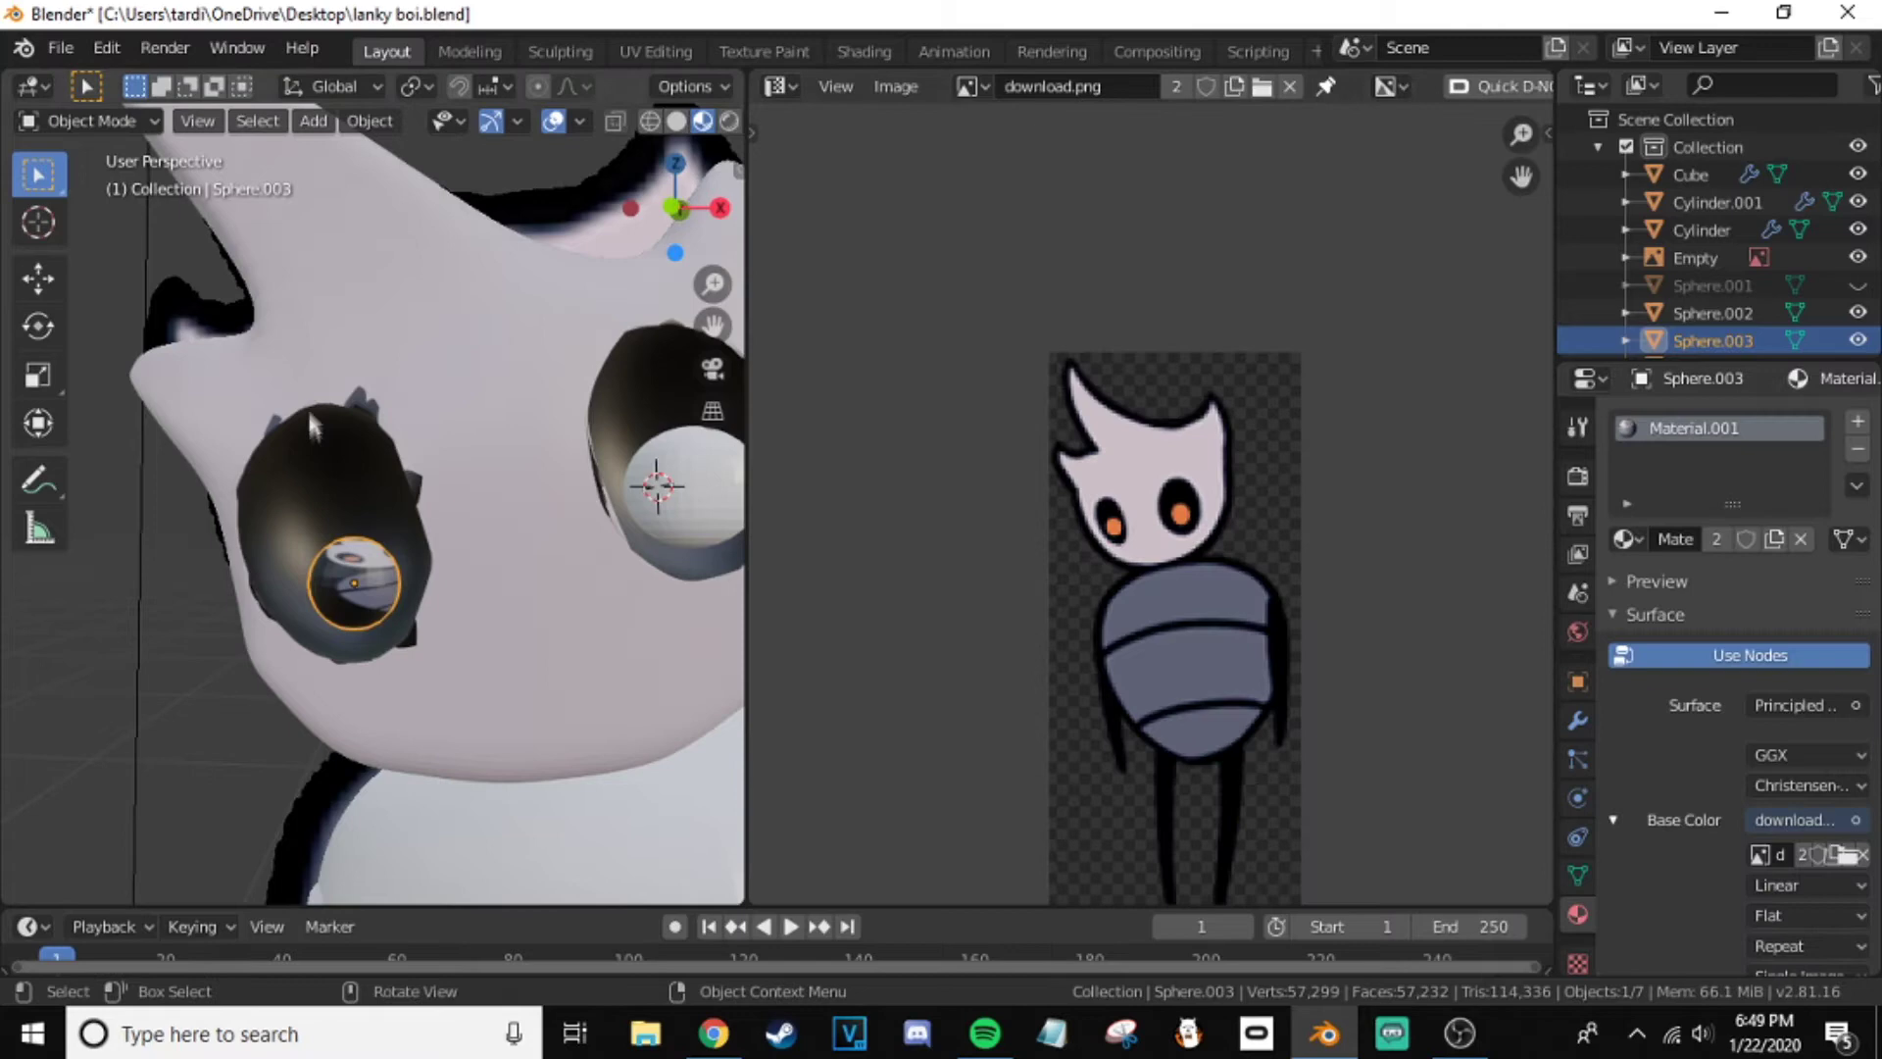
- Project the left eyeball's UVs from the current view
key(Tab)
key(u)
click(153, 529)
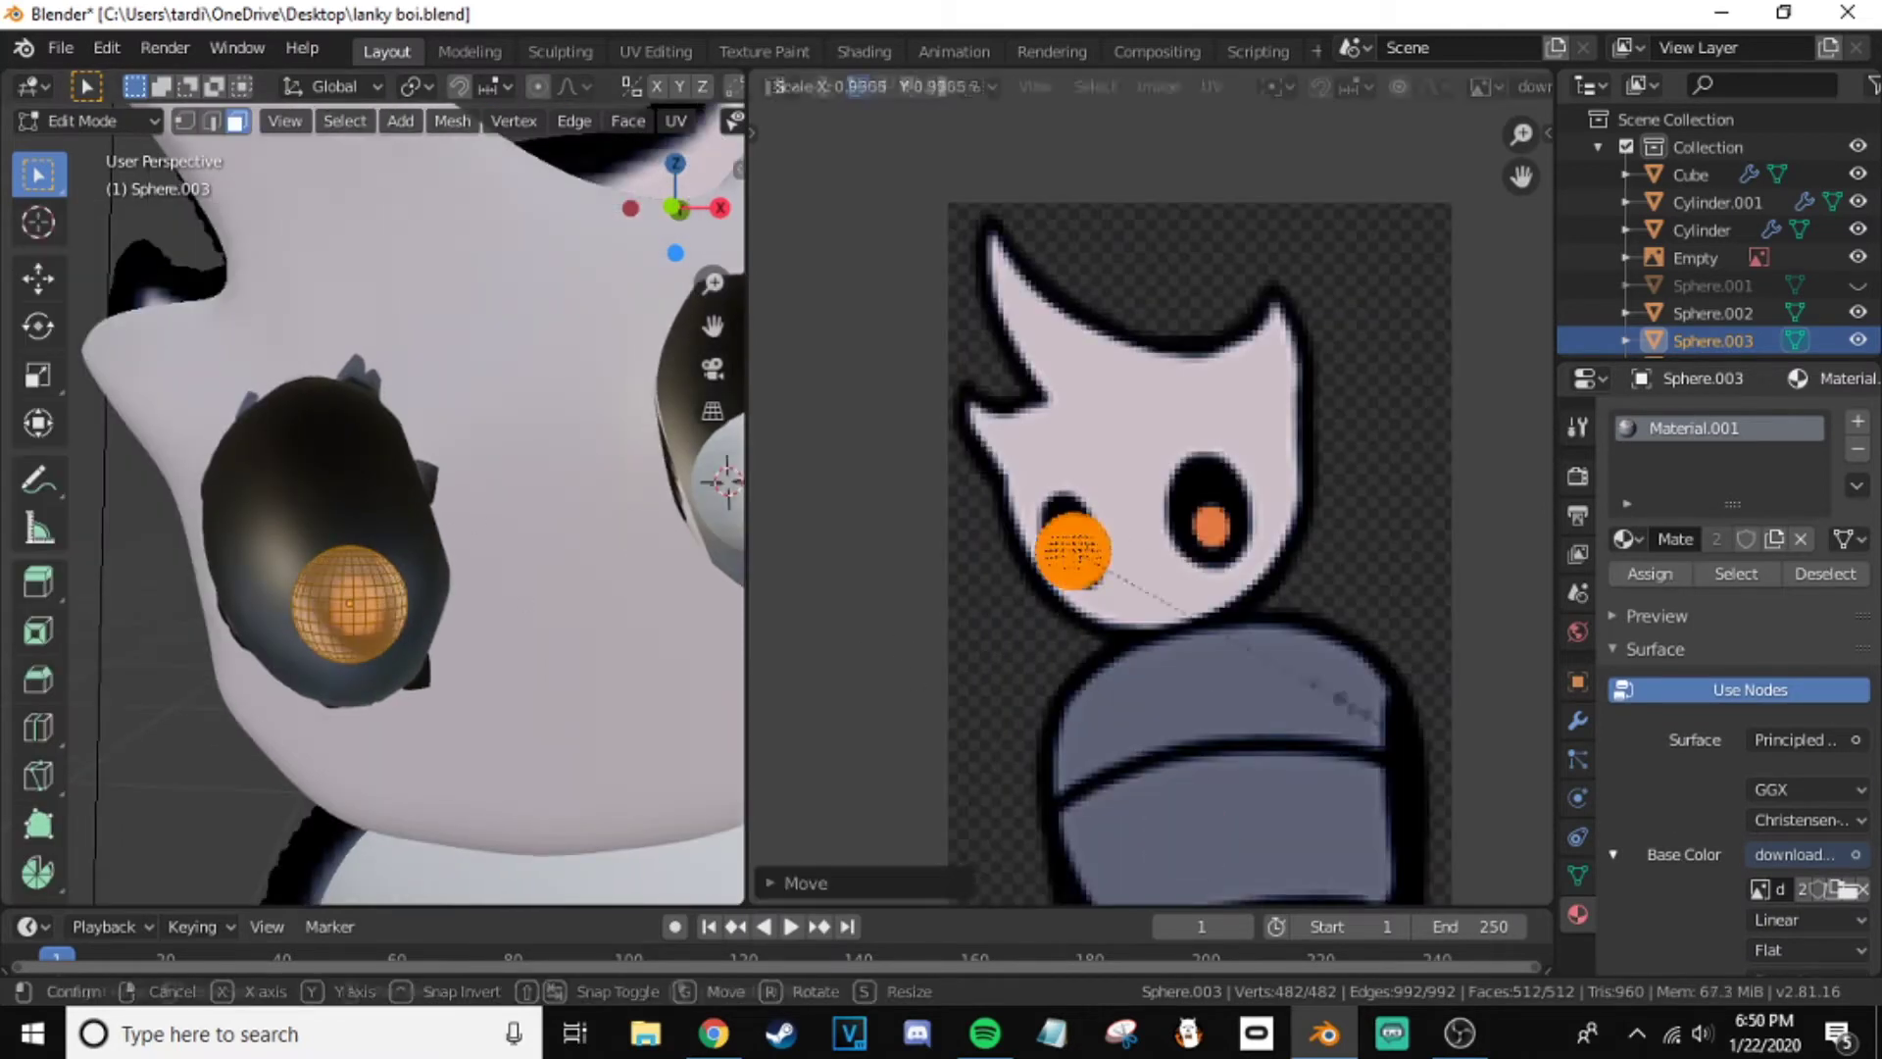
scroll(1132, 627, up, 5)
key(Tab)
scroll(559, 504, down, 3)
- Select the right eyeball and project its UVs from the view
click(588, 515)
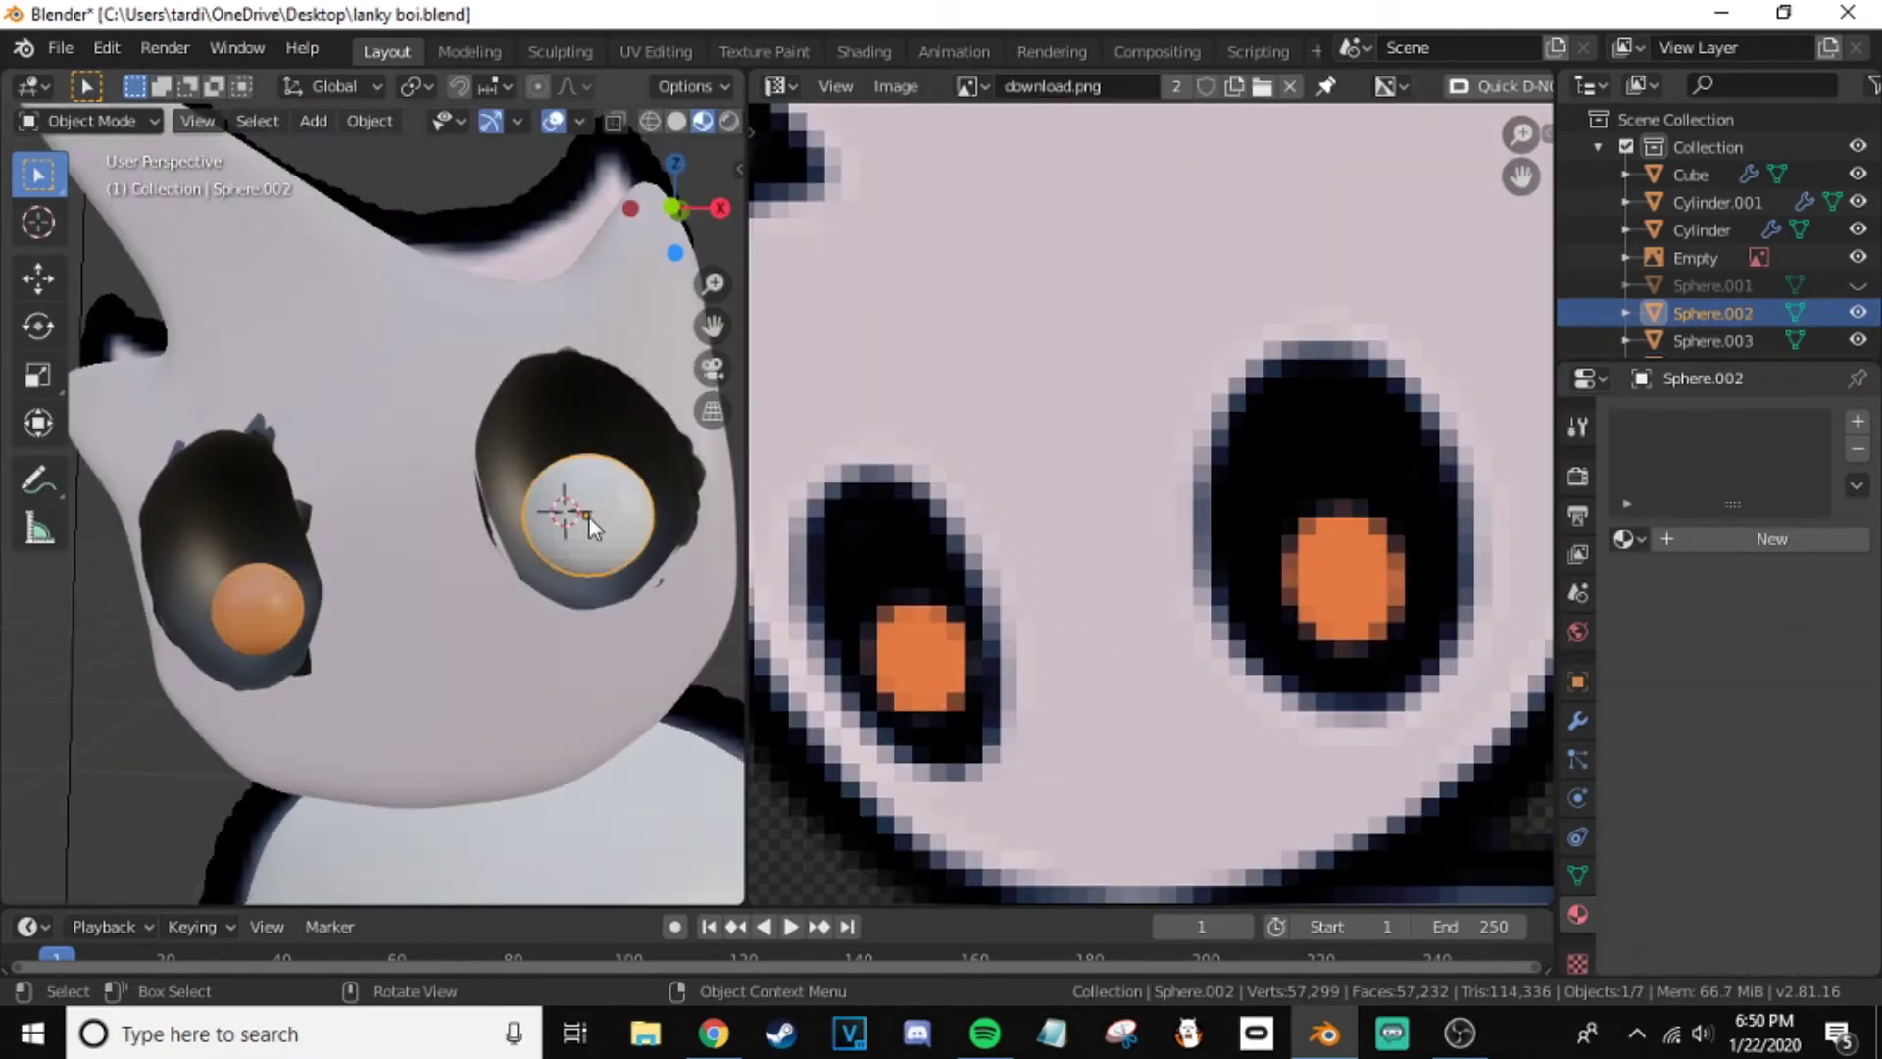
key(Tab)
scroll(1176, 490, down, 4)
key(u)
click(147, 500)
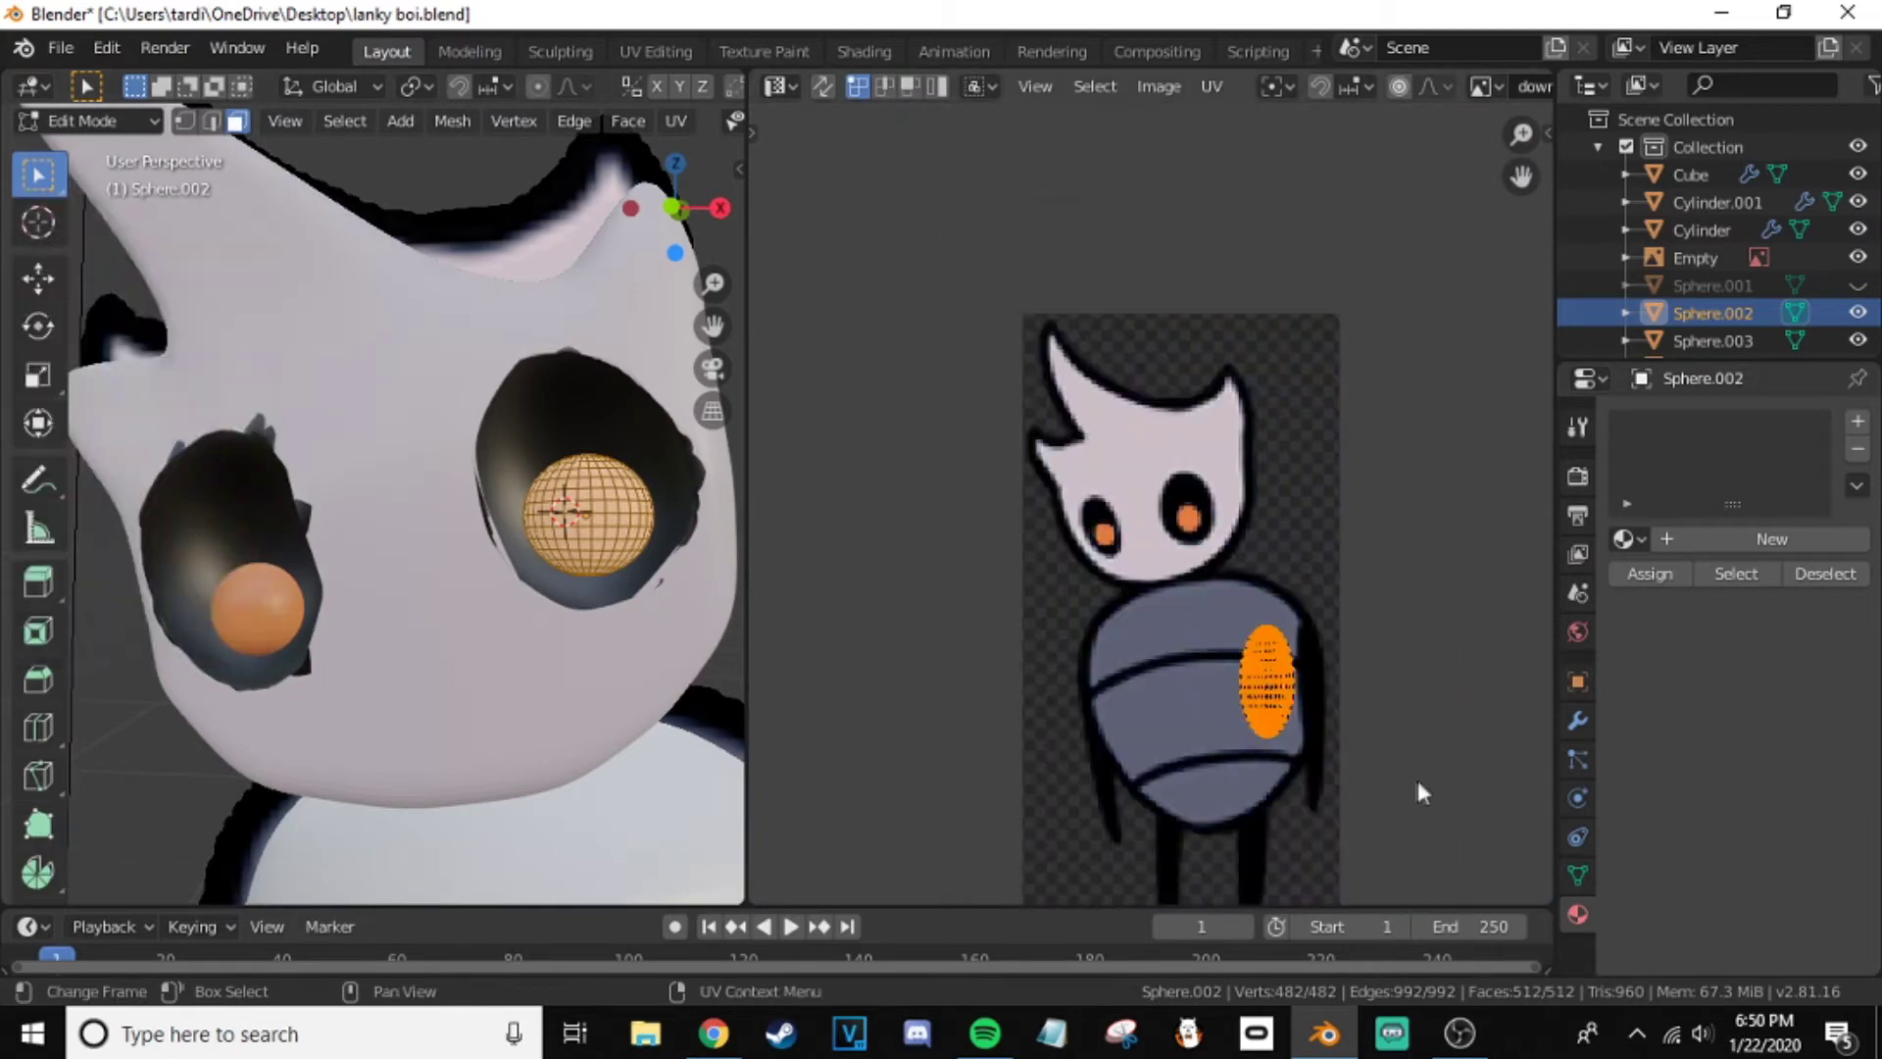
scroll(1289, 612, up, 5)
click(495, 515)
scroll(495, 515, down, 3)
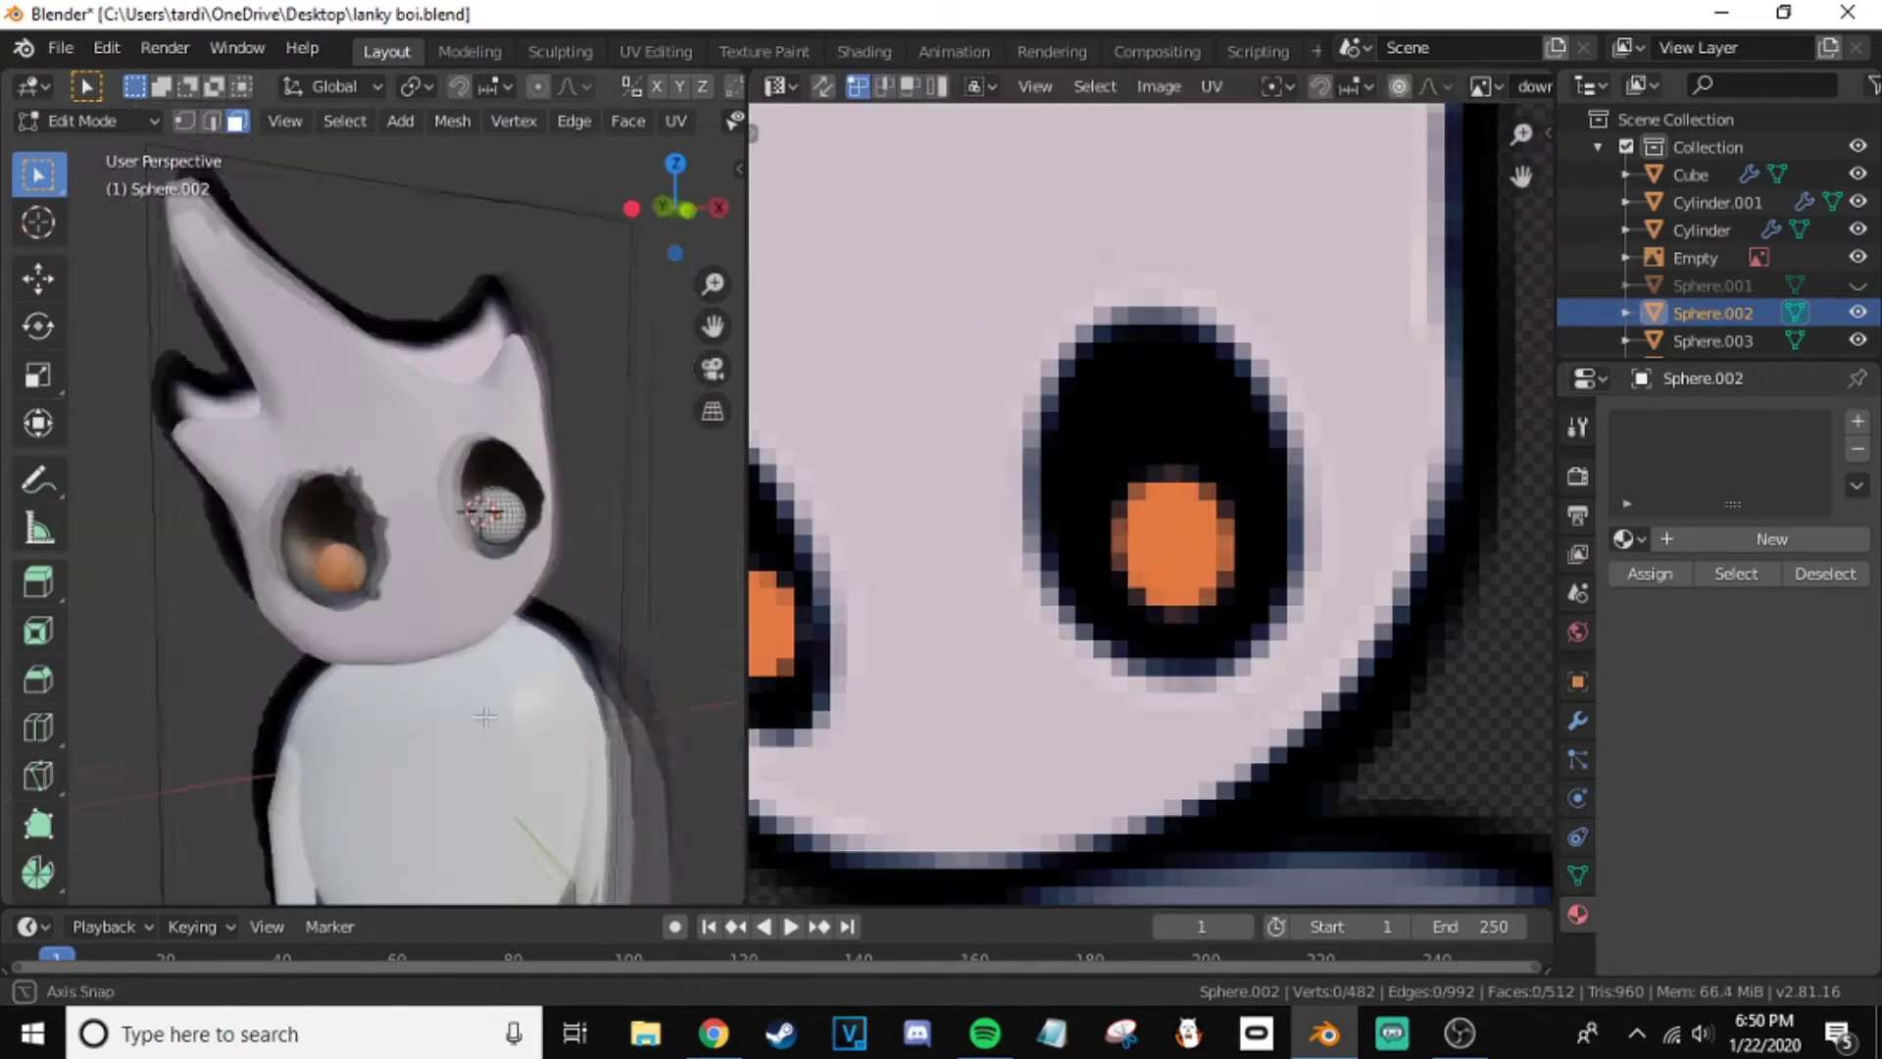
key(u)
click(495, 518)
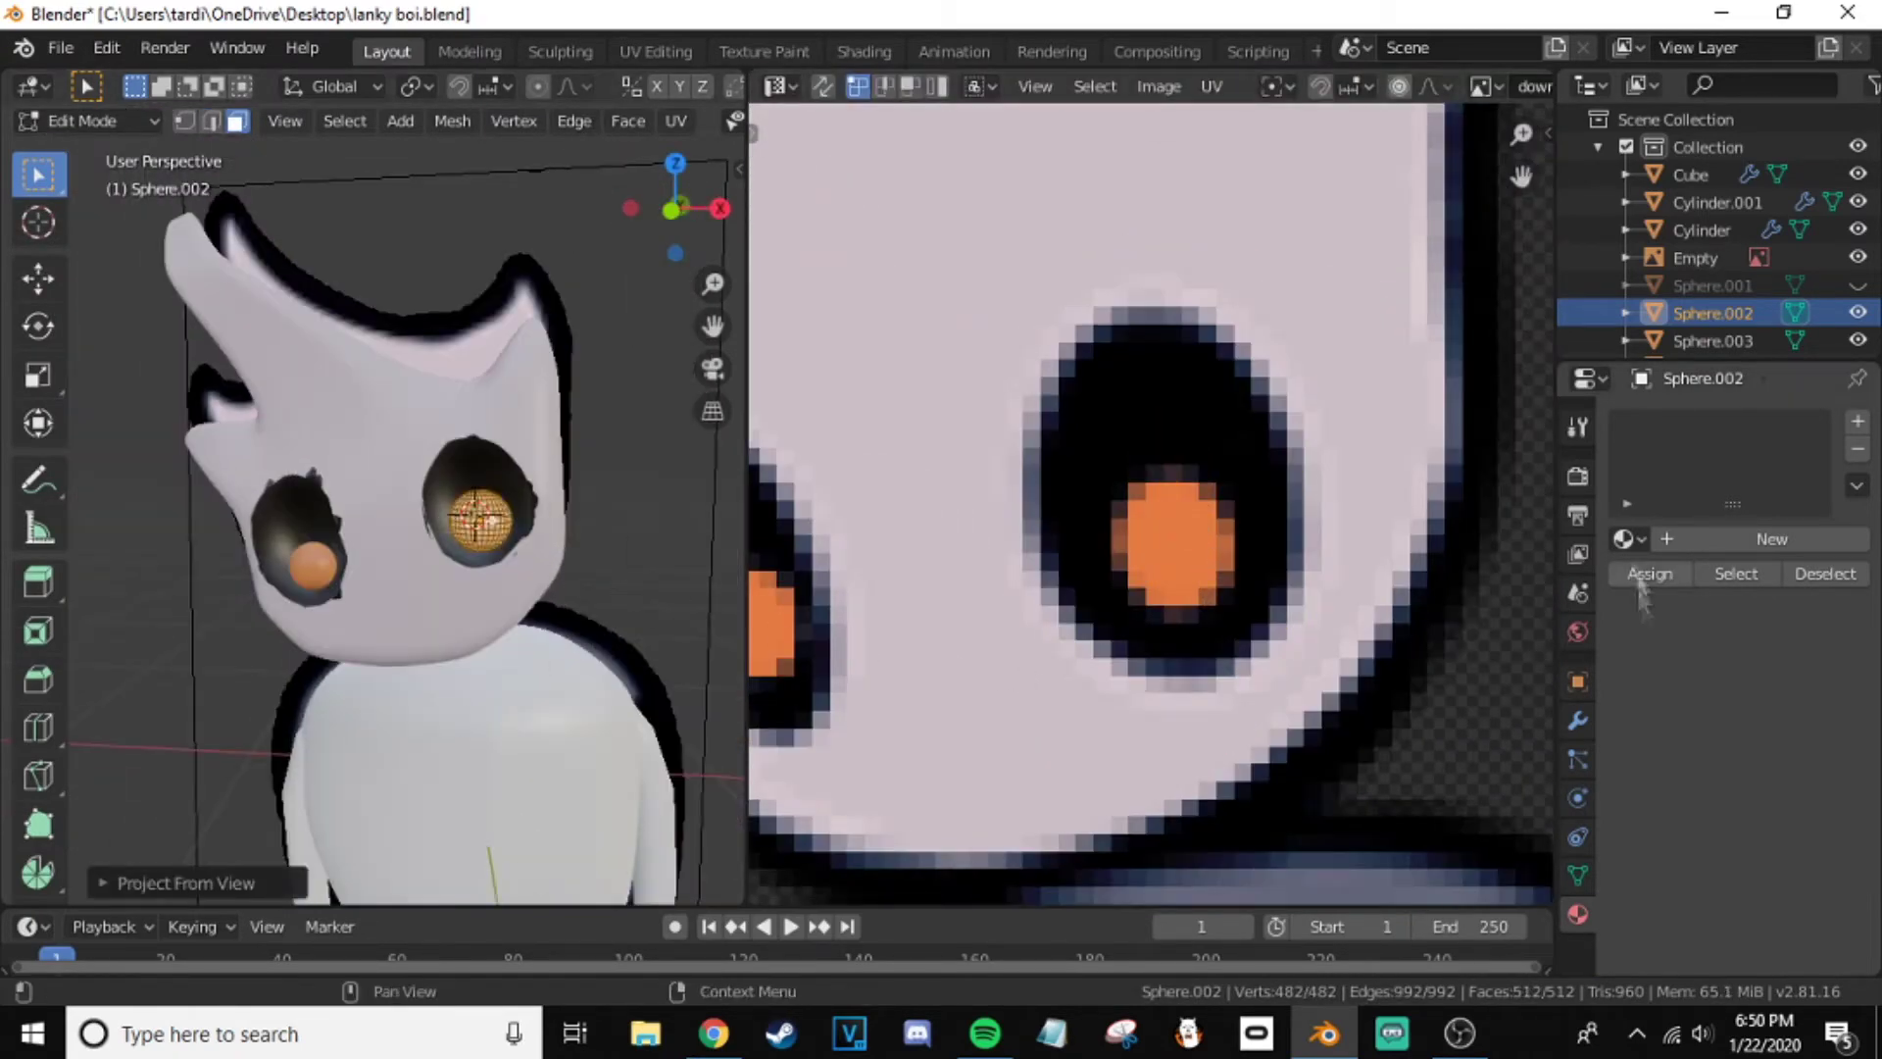
- Give the right eyeball Material.001 and shrink its UV island onto the orange pupil
click(1627, 538)
click(1685, 490)
scroll(1239, 567, down, 4)
scroll(1239, 566, up, 5)
key(s)
click(1250, 568)
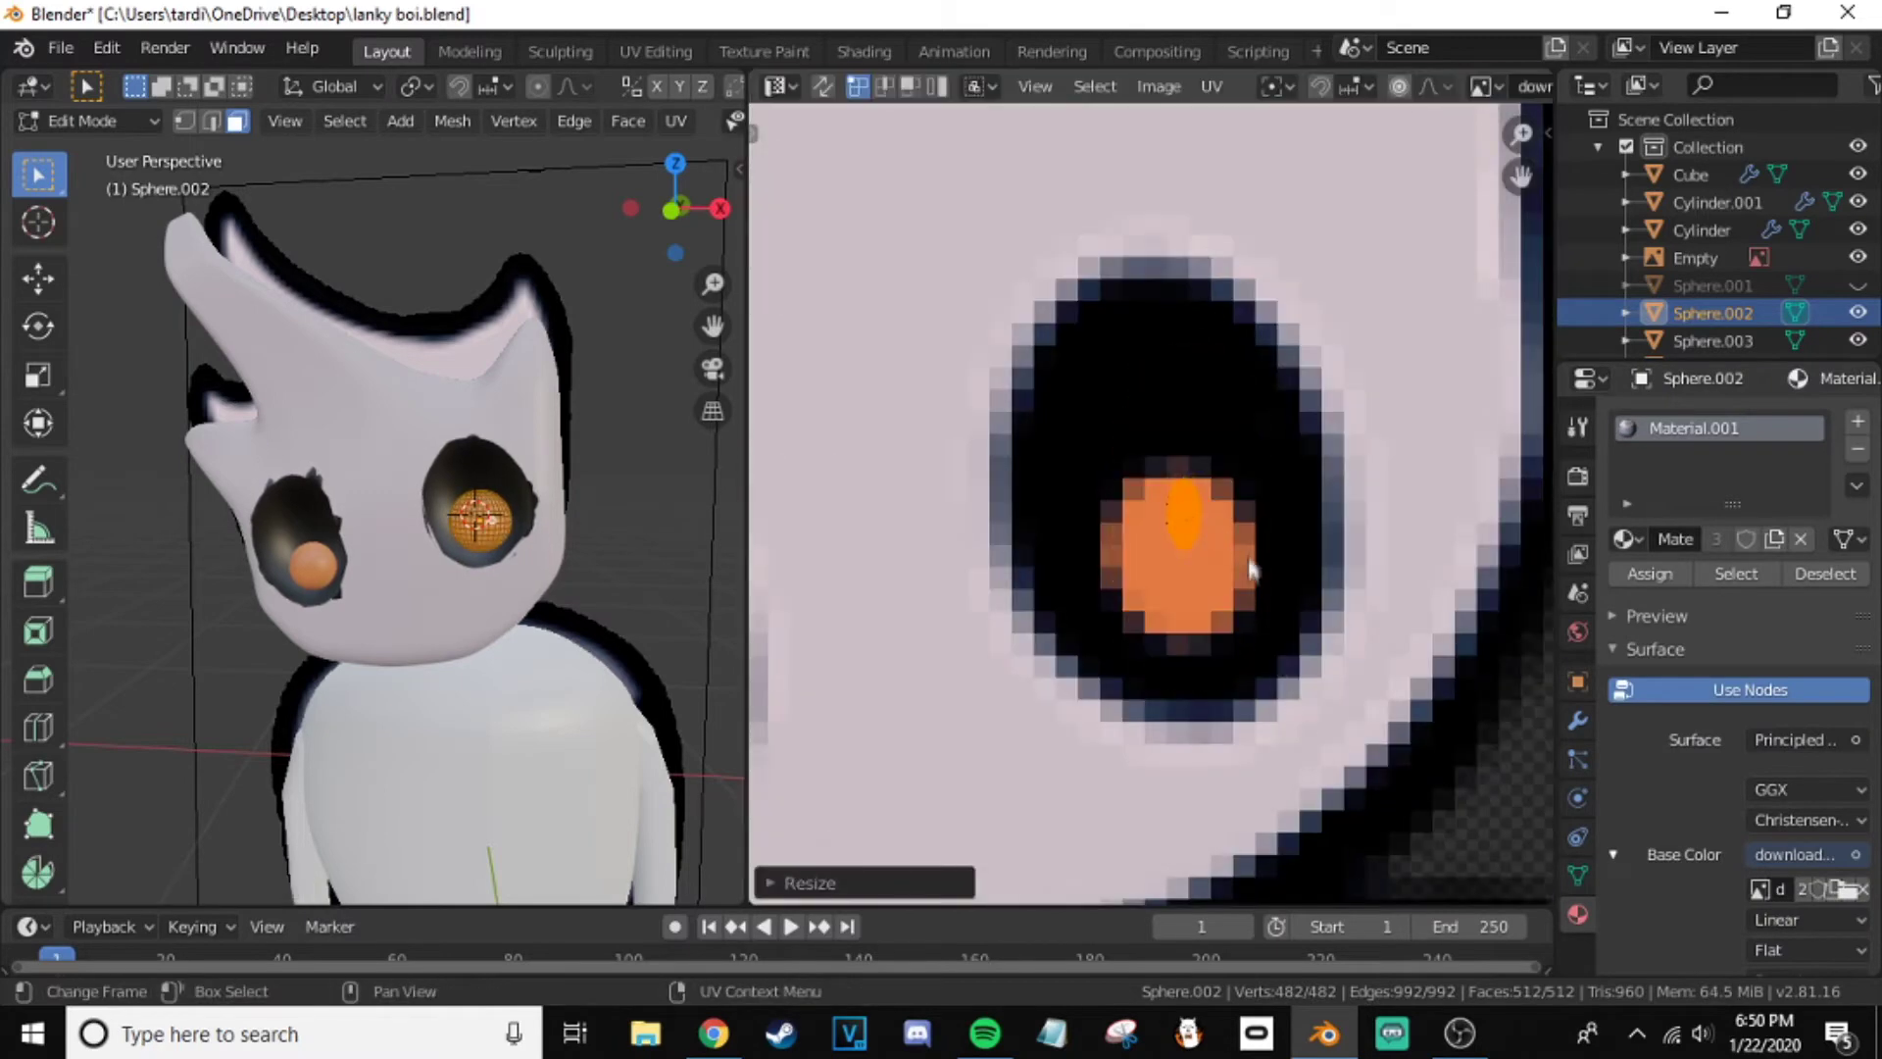
key(Tab)
- Assign Material.001 to the body cube and enter its Edit Mode
click(654, 564)
scroll(588, 563, down, 4)
click(411, 627)
scroll(1079, 588, down, 4)
click(1627, 538)
click(1473, 608)
key(Tab)
- Project the body's UVs from the front view, then scale and rotate the island over the torso
key(u)
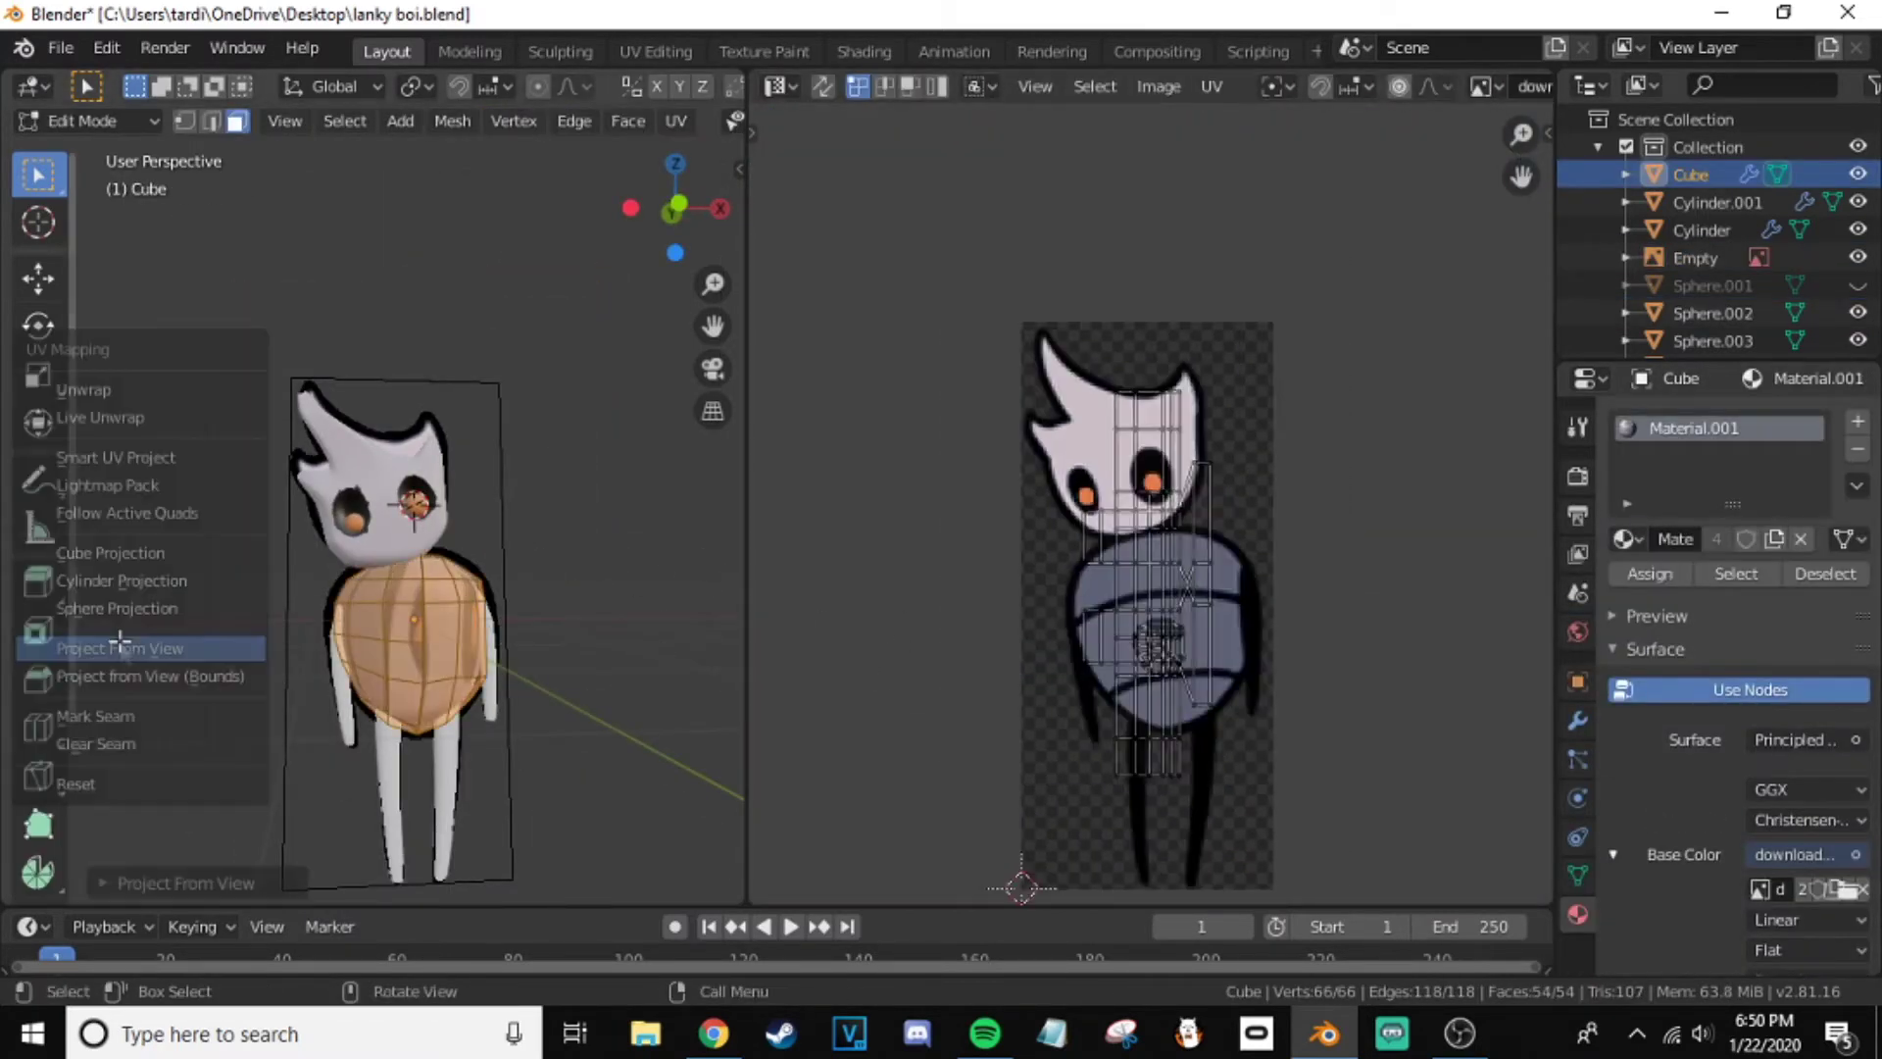
click(122, 642)
scroll(1245, 857, up, 1)
middle_drag(1245, 858, 1207, 709)
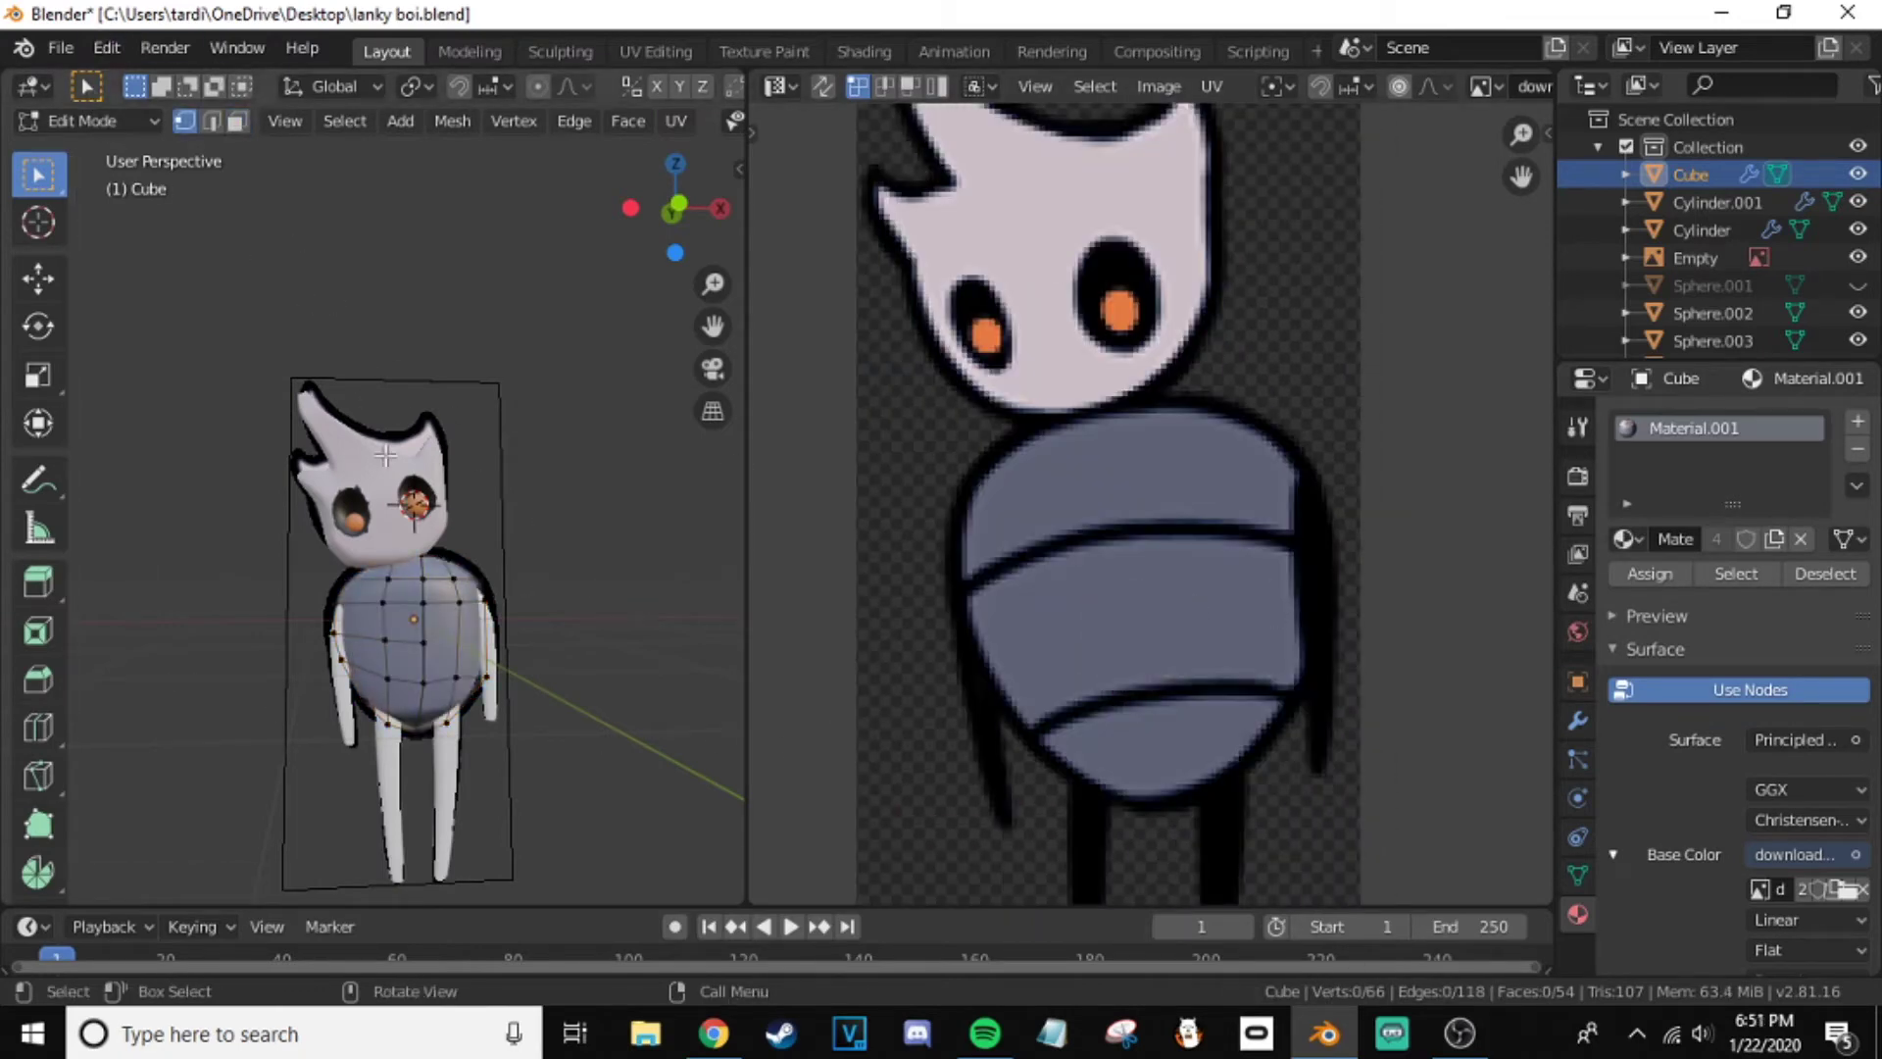
key(KP_1)
scroll(468, 615, up, 5)
key(a)
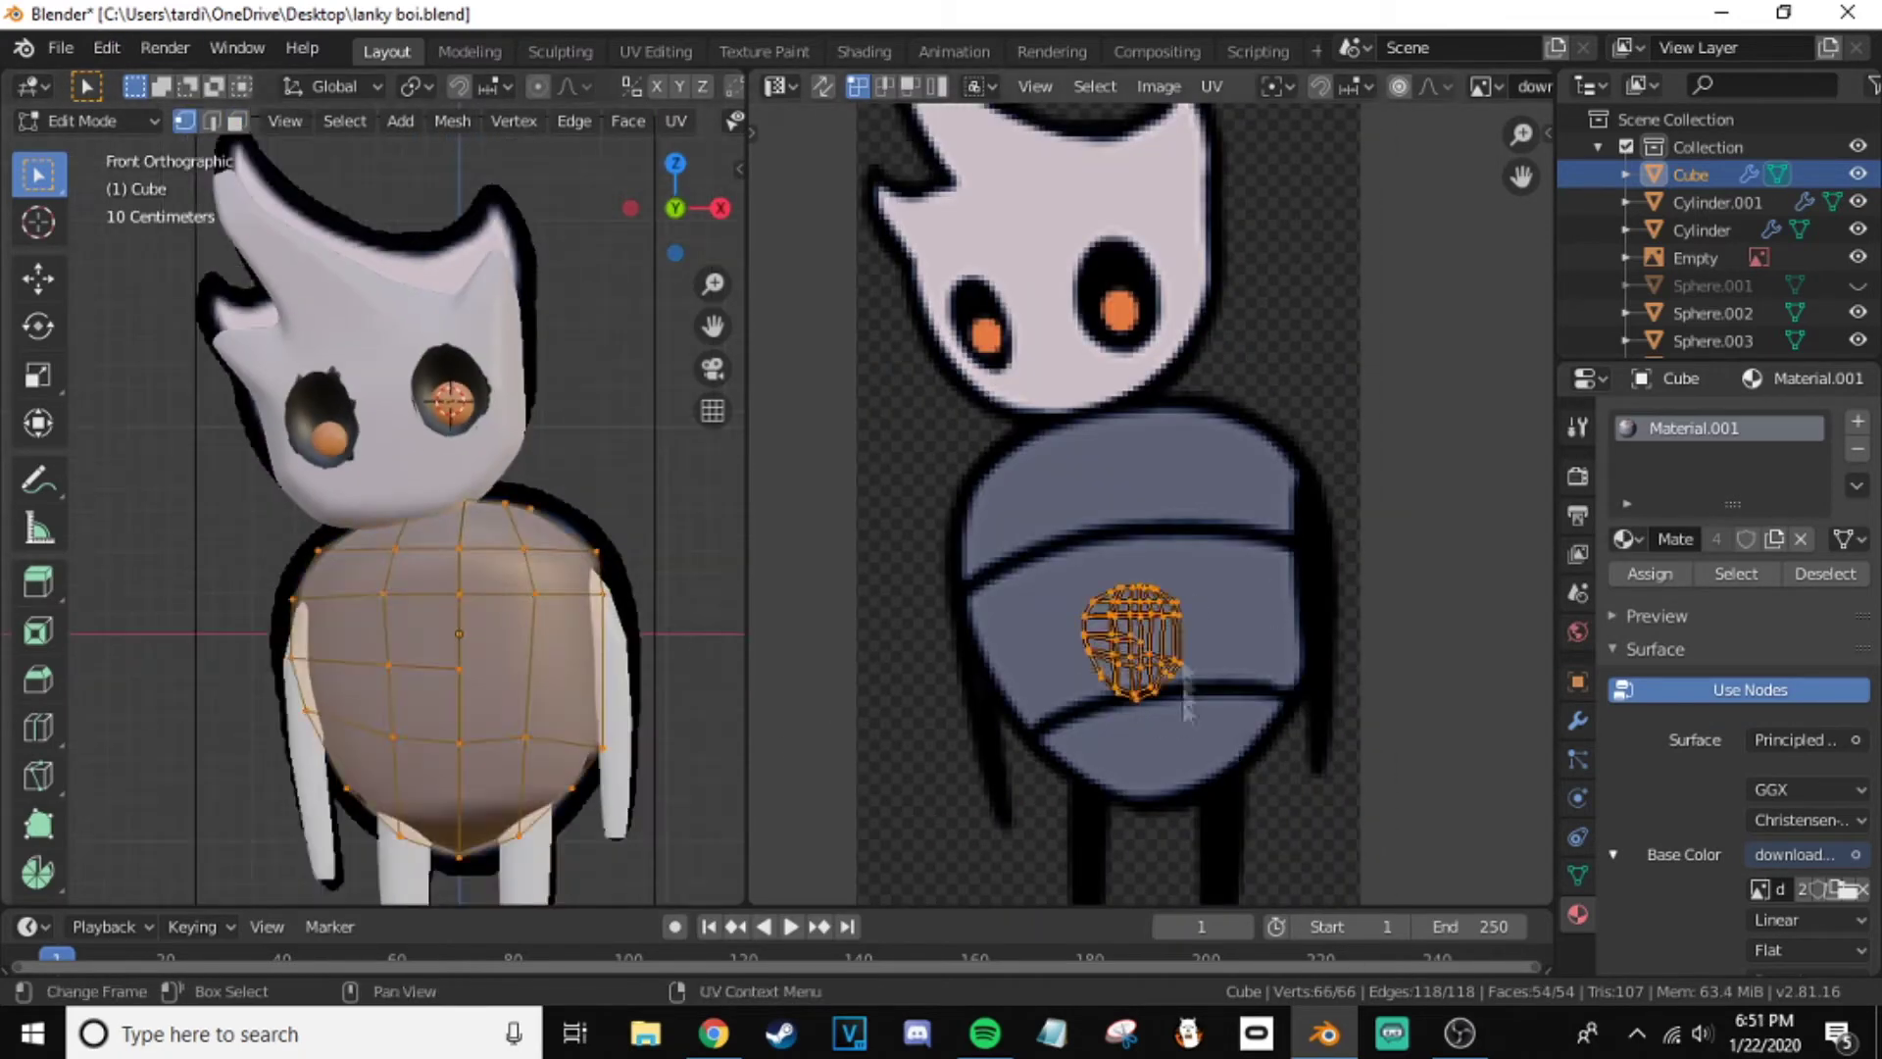
scroll(1260, 492, up, 1)
key(s)
click(1333, 500)
key(g)
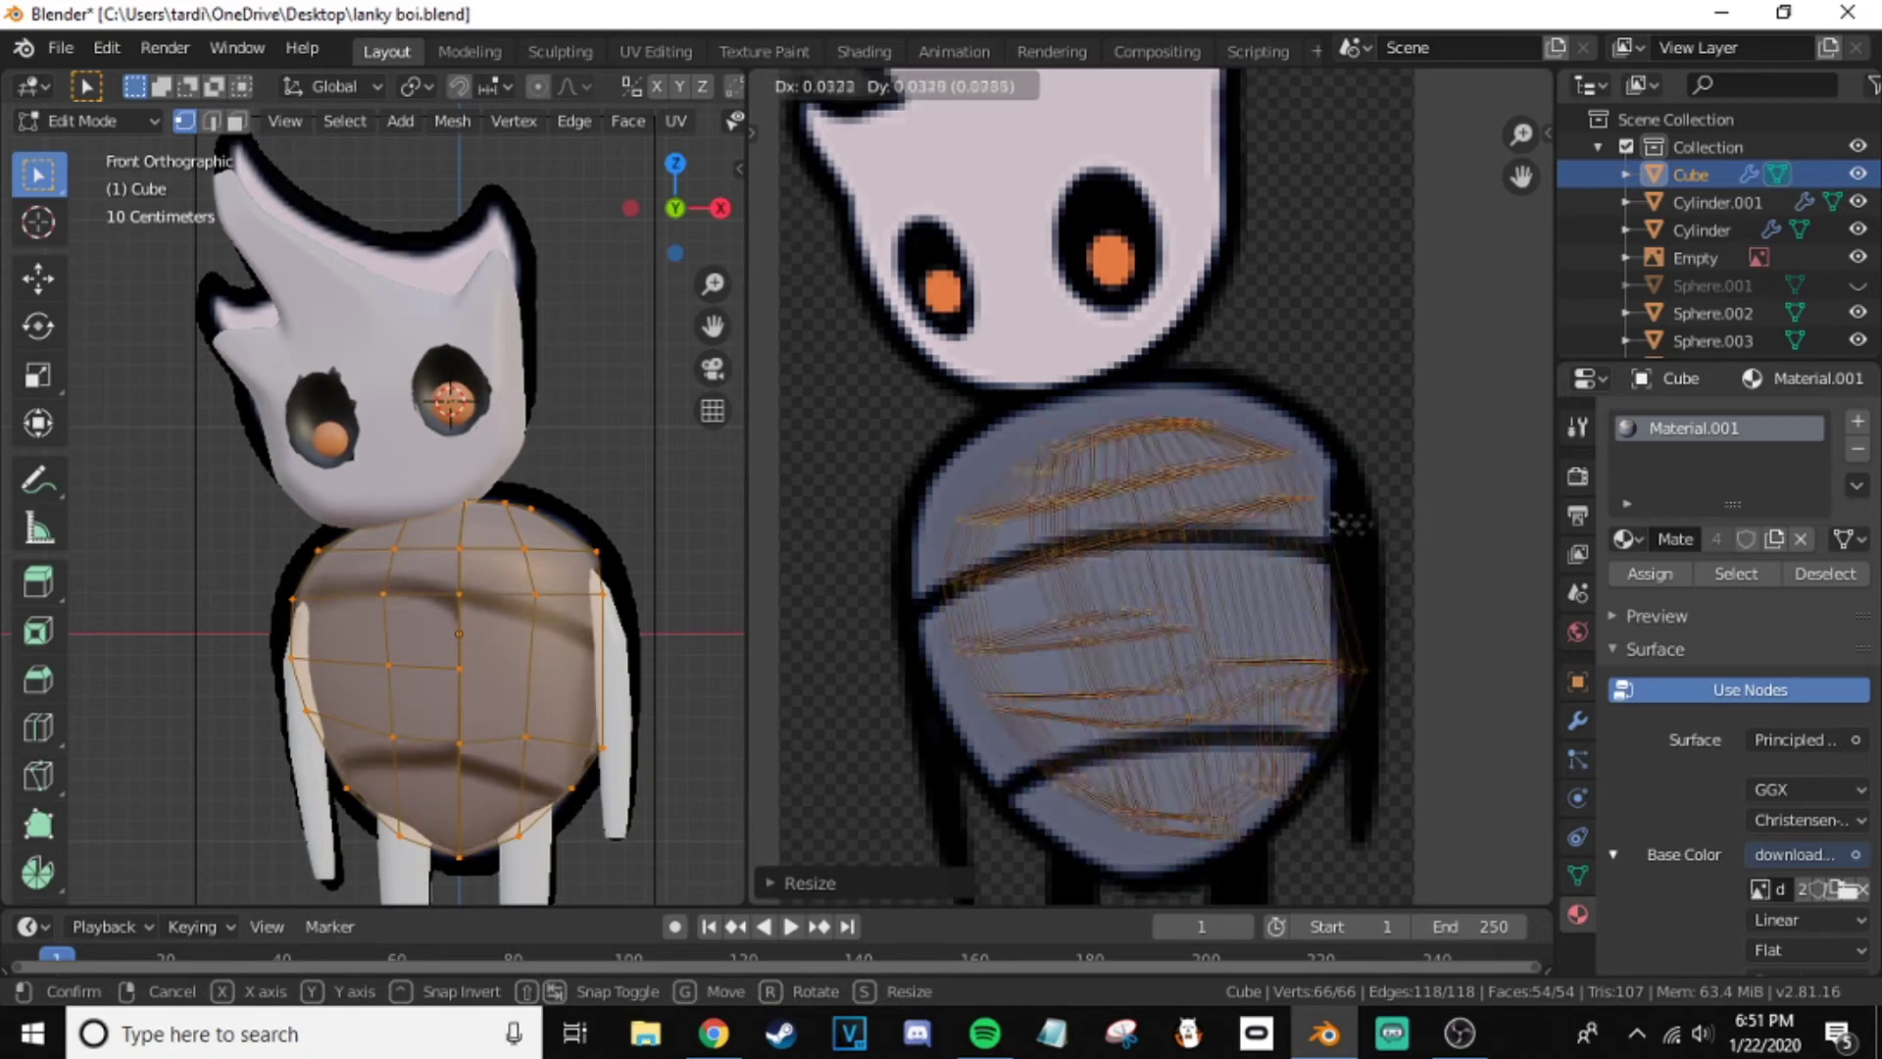
key(r)
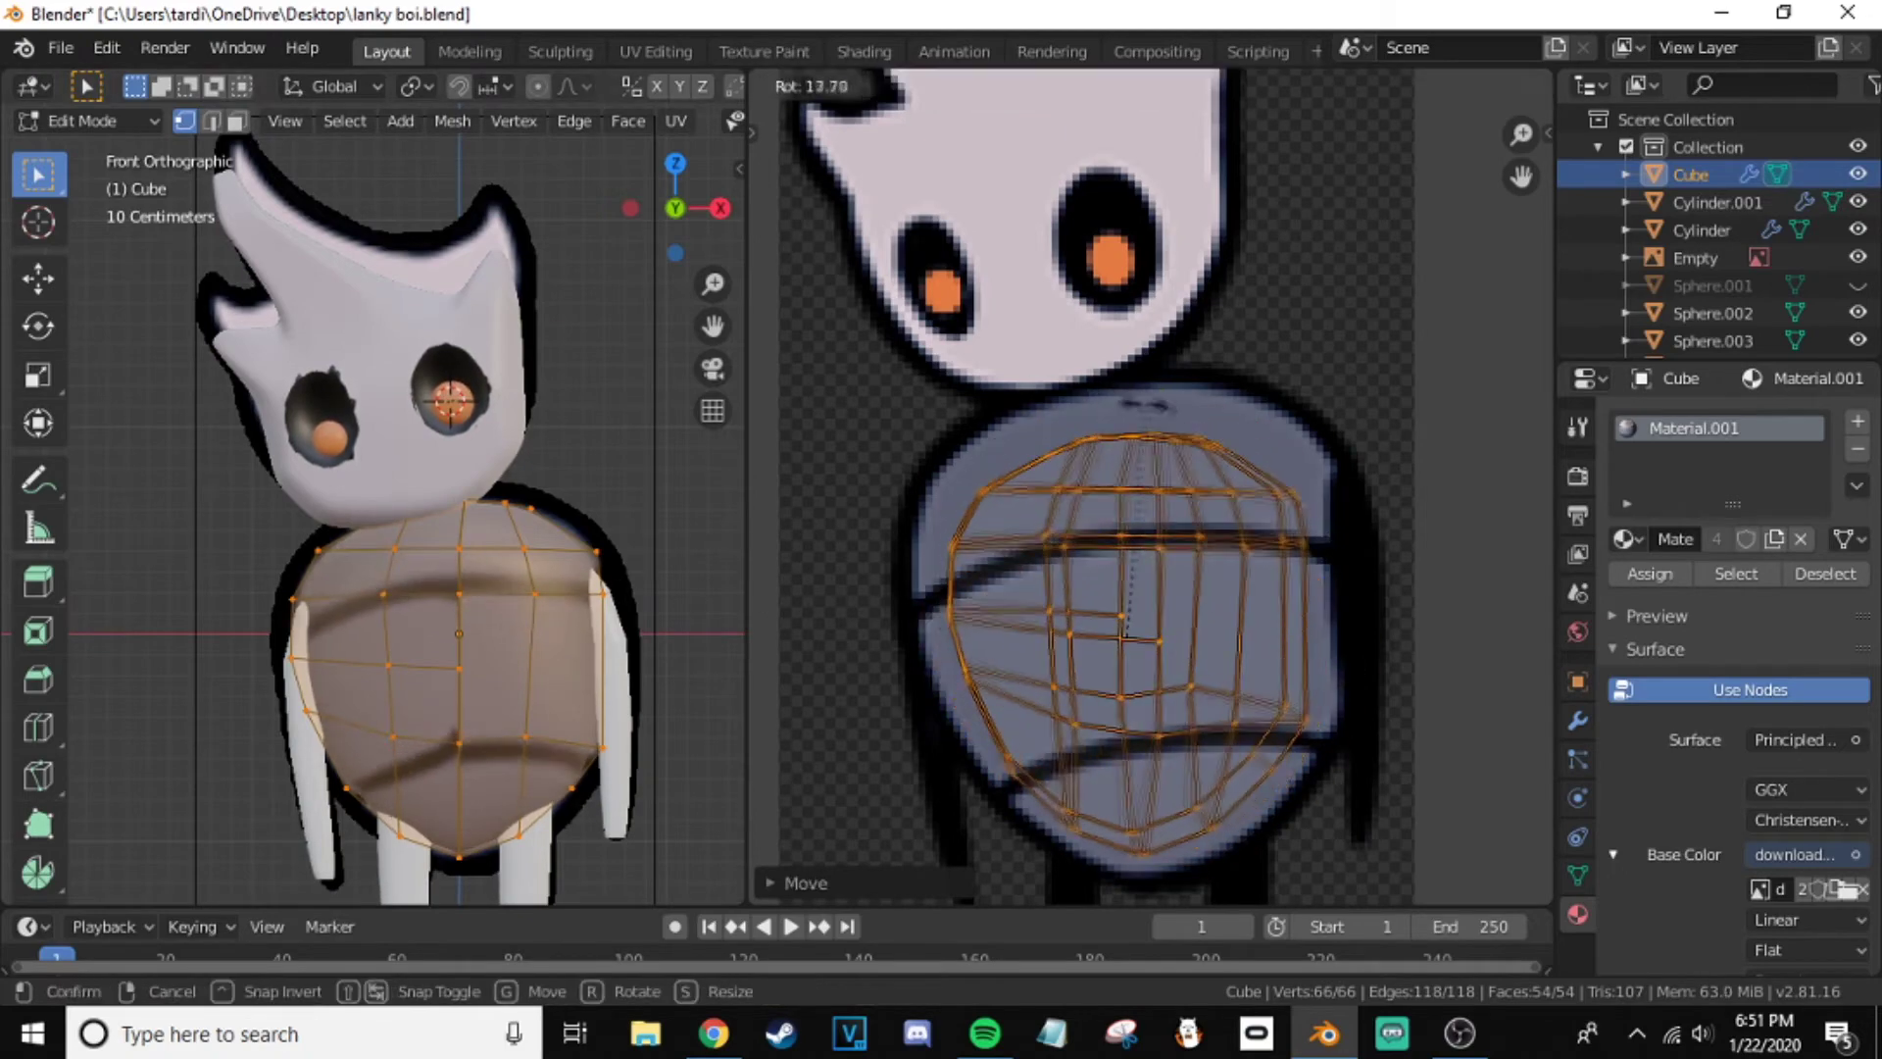
scroll(371, 644, up, 5)
- Slide a single body vertex into place
click(370, 644)
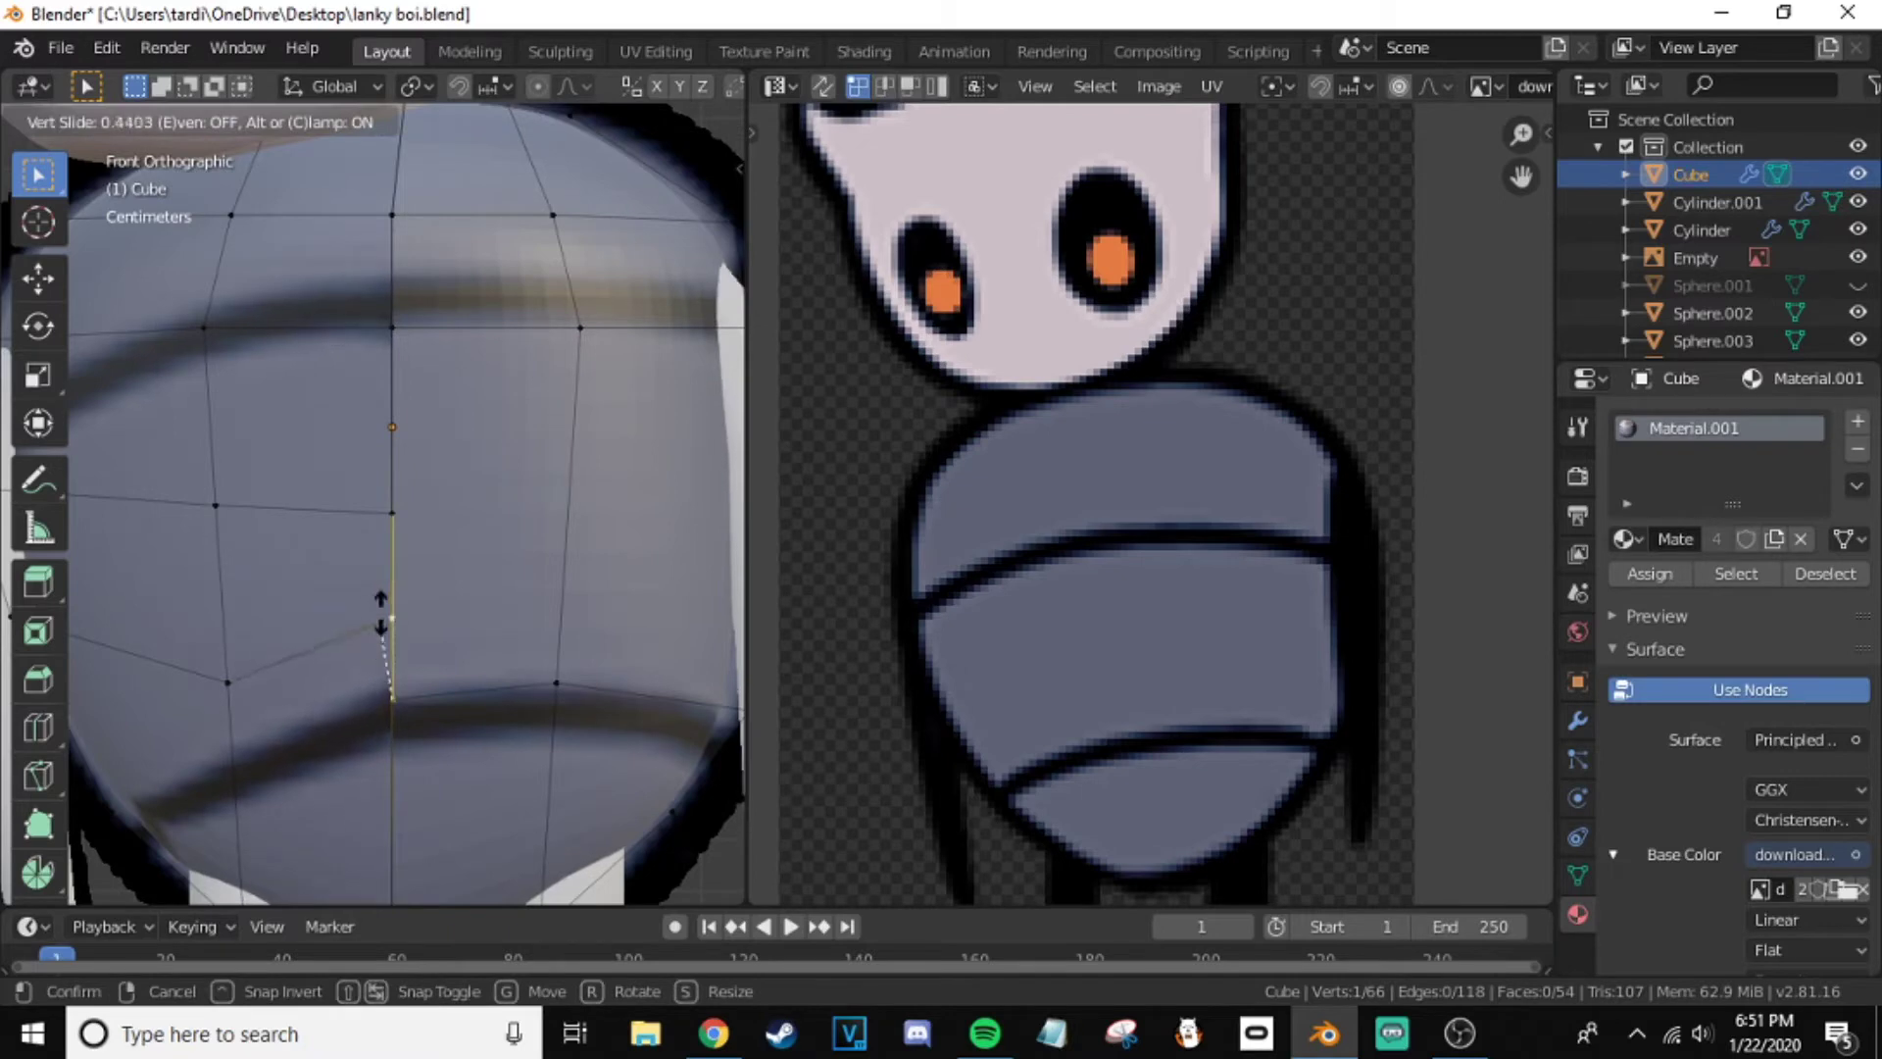
click(382, 613)
scroll(383, 612, down, 5)
middle_drag(617, 670, 363, 552)
- Fill the body's selected edges with faces, undoing and redoing an unwanted fill
key(a)
scroll(363, 552, up, 2)
right_click(297, 521)
key(2)
right_click(227, 720)
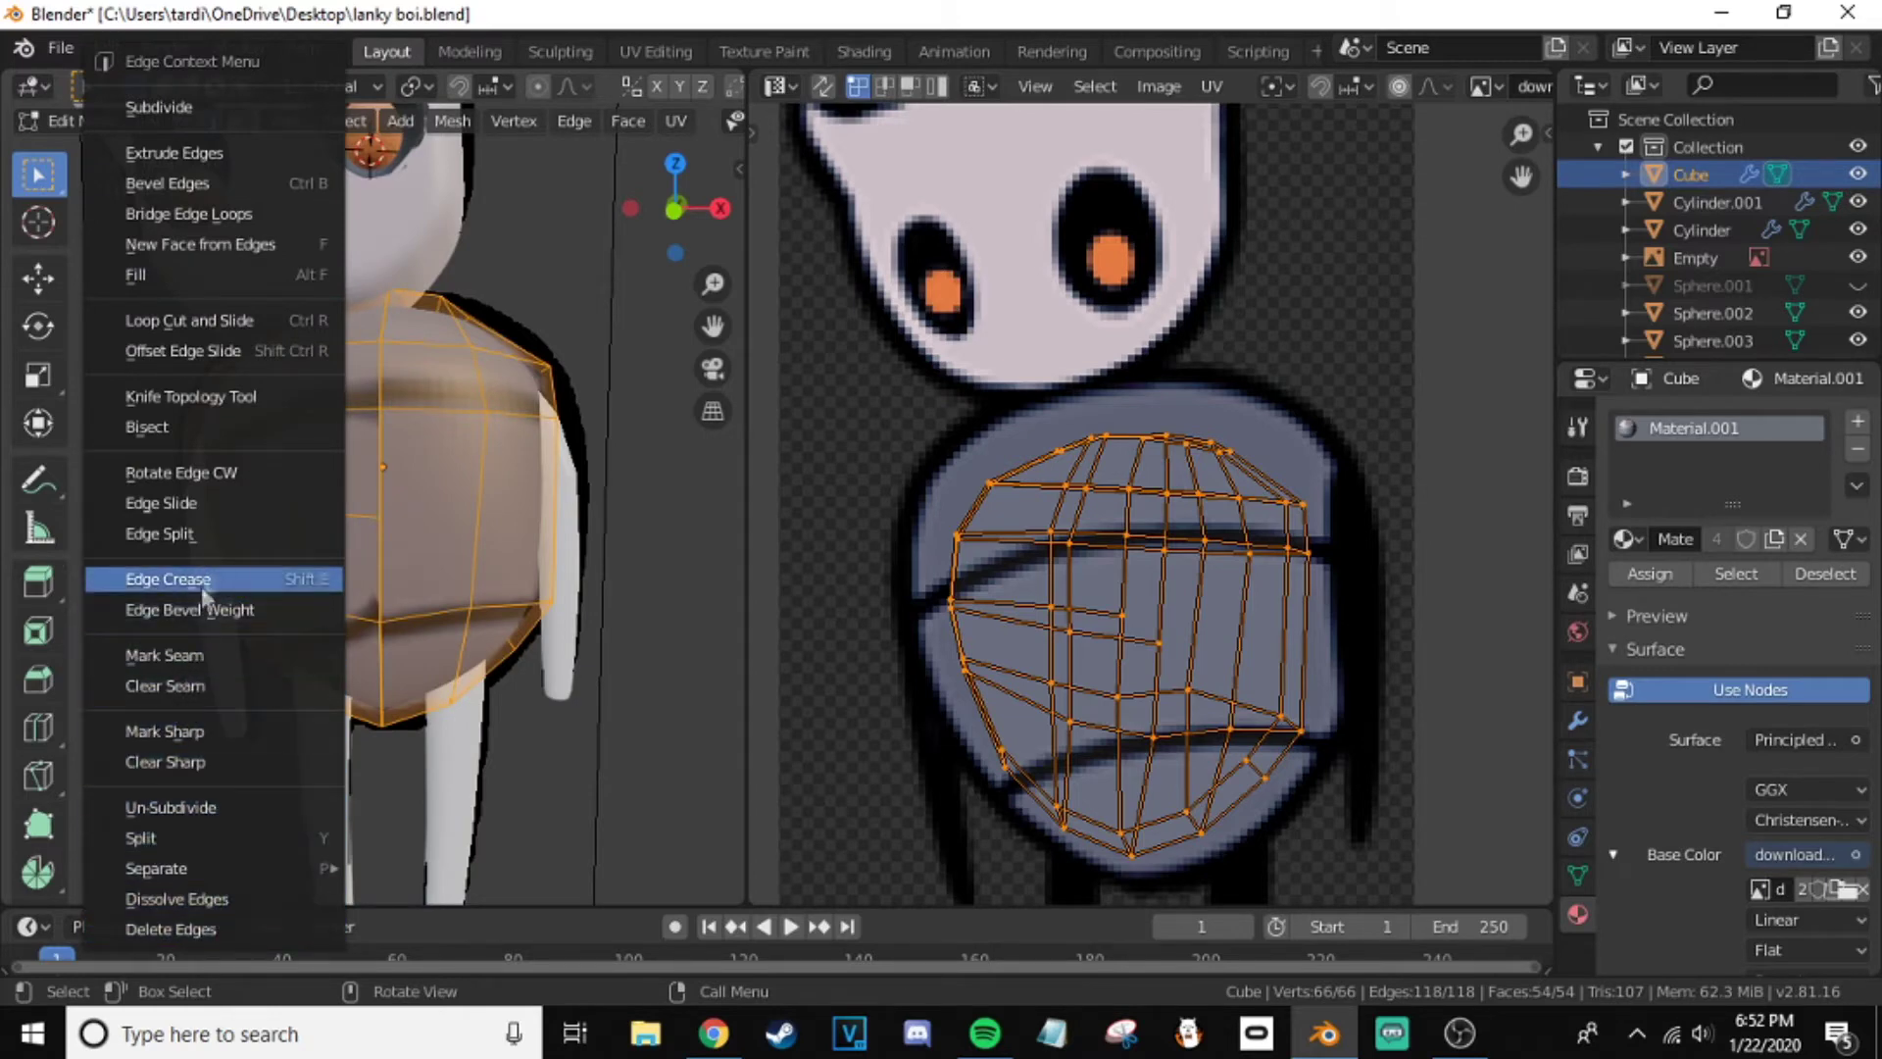
click(143, 249)
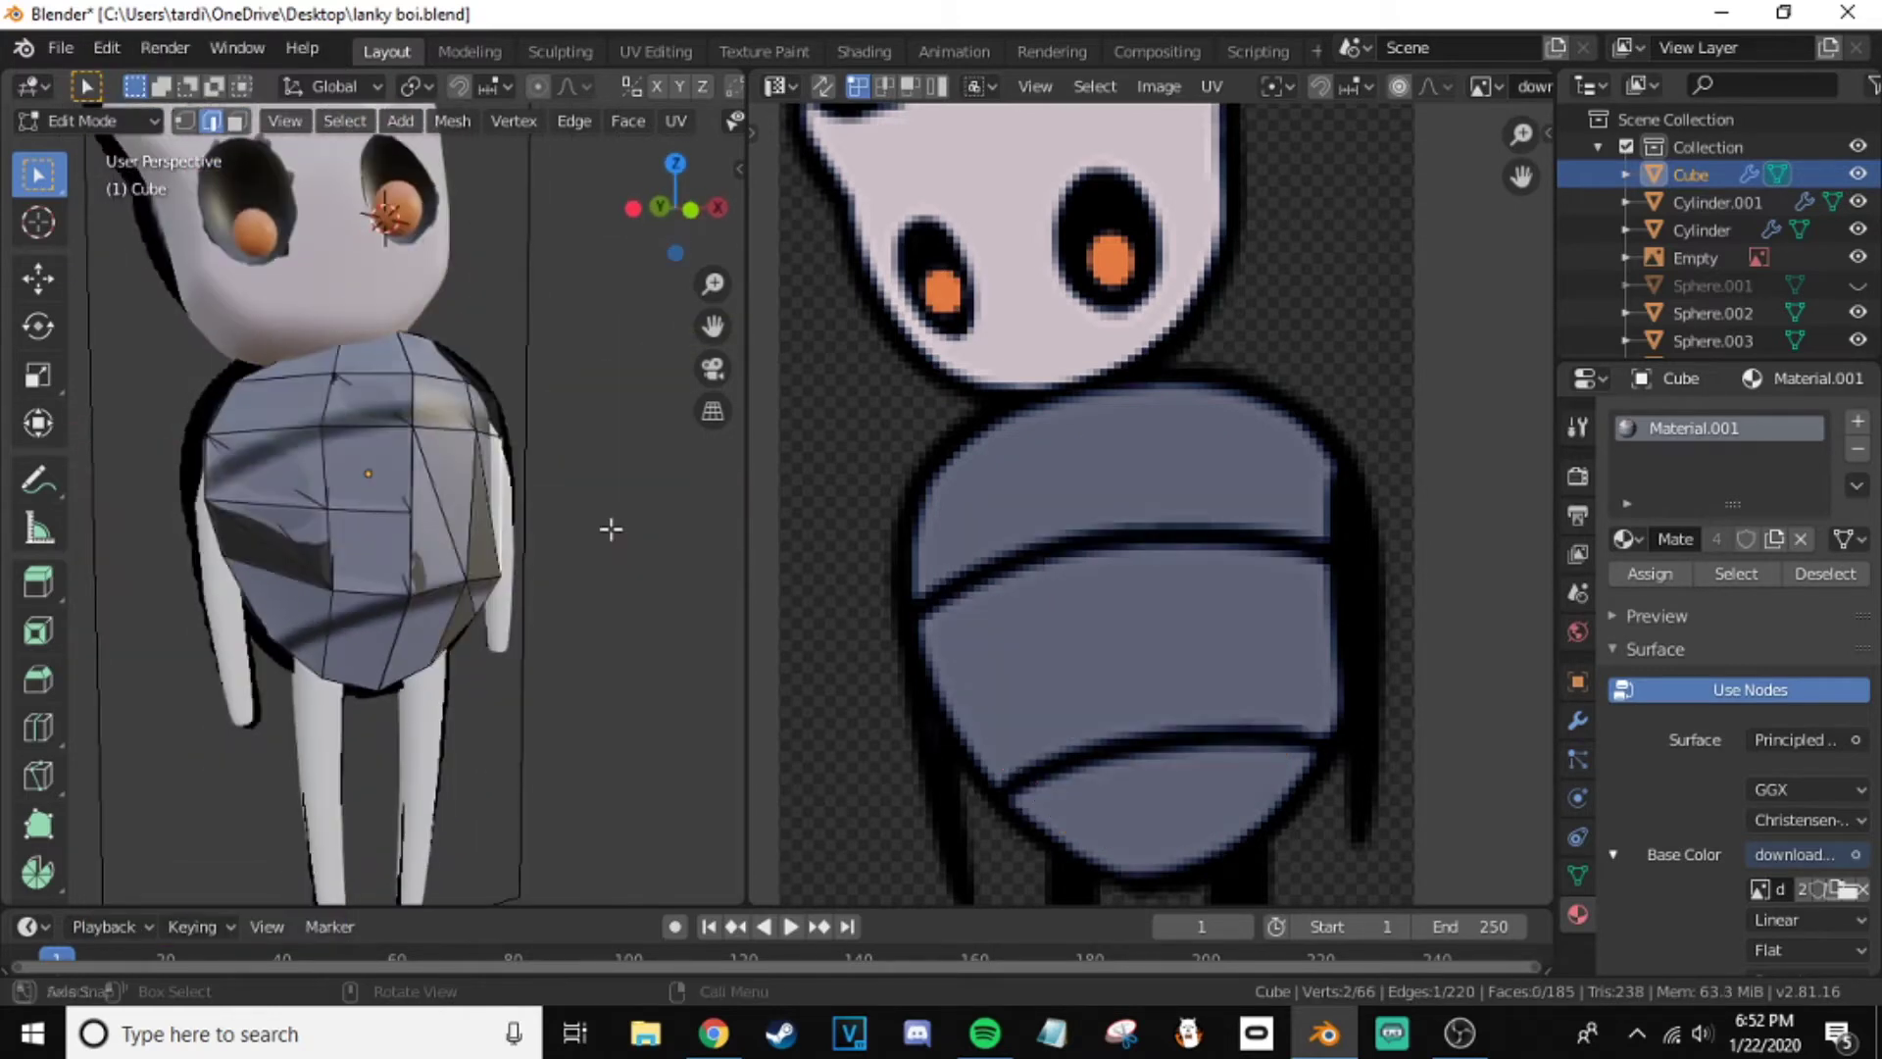
middle_drag(592, 487, 500, 519)
key(ctrl+z)
key(ctrl+z)
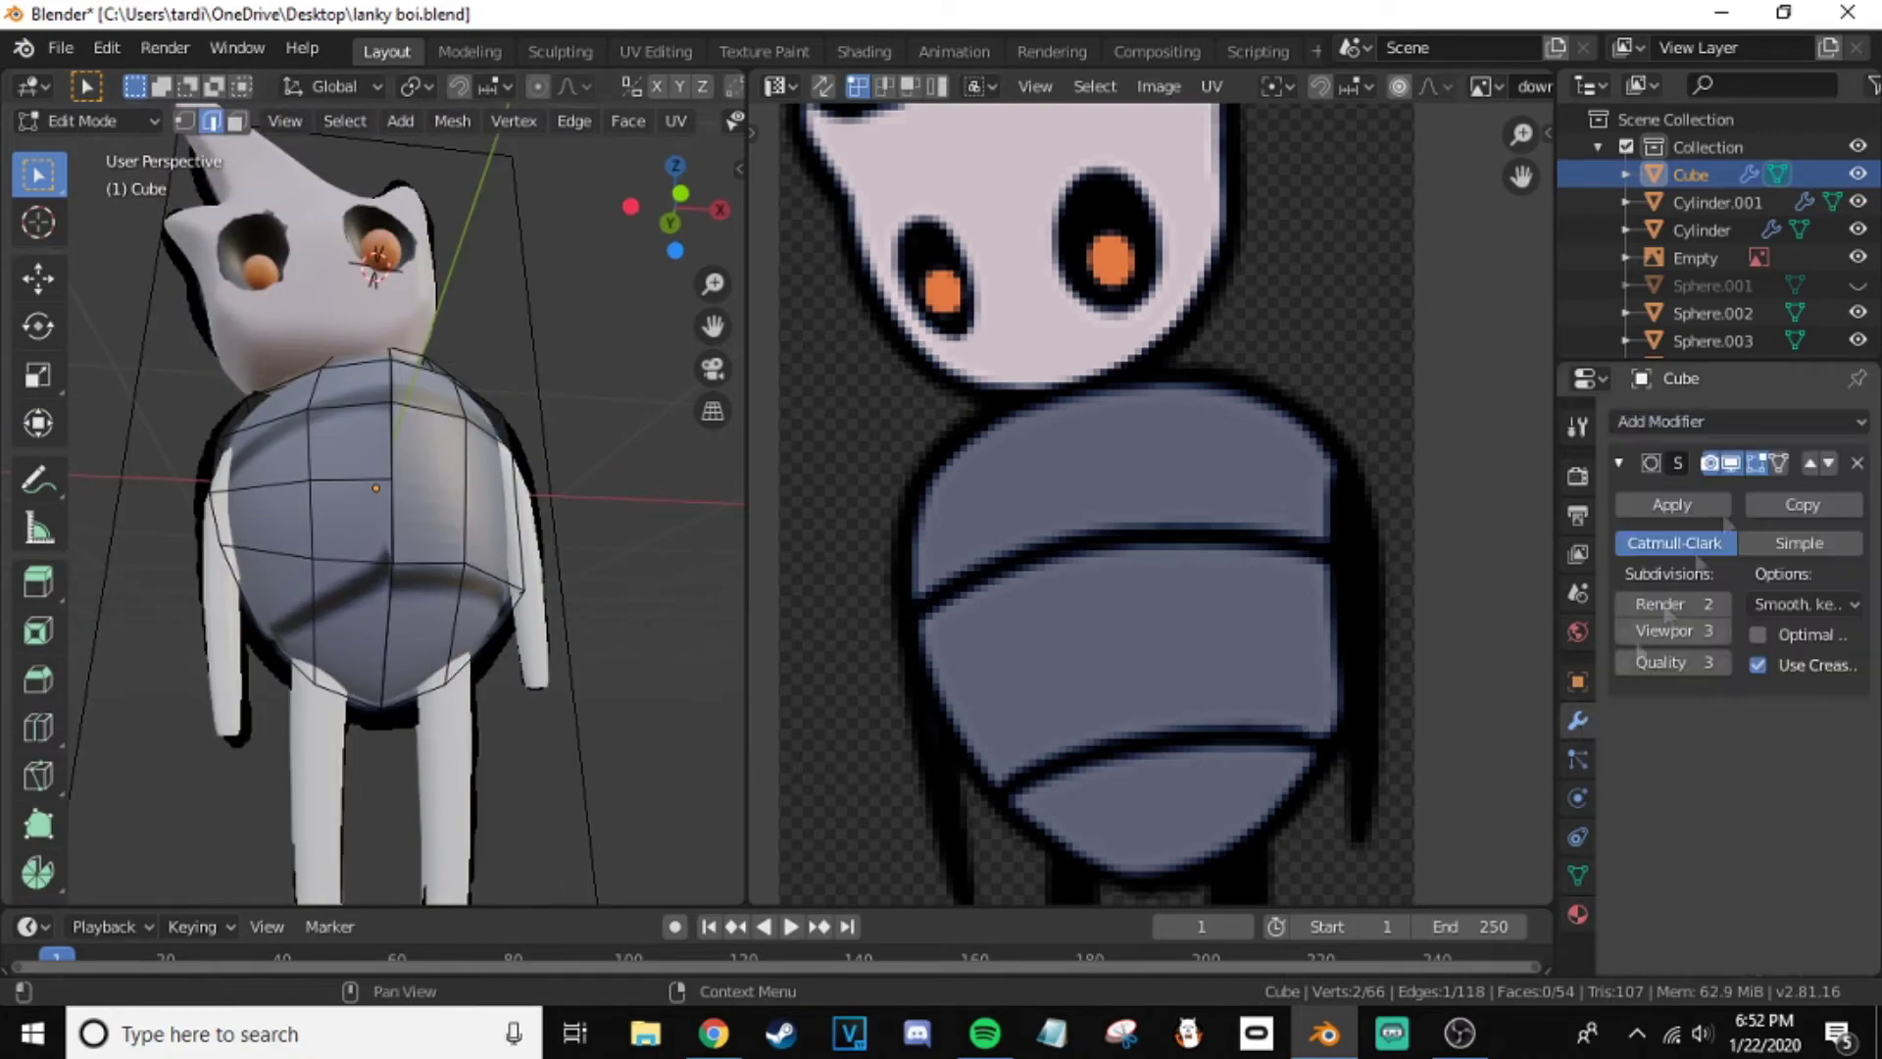
key(ctrl+z)
middle_drag(497, 512, 357, 497)
right_click(358, 497)
click(147, 251)
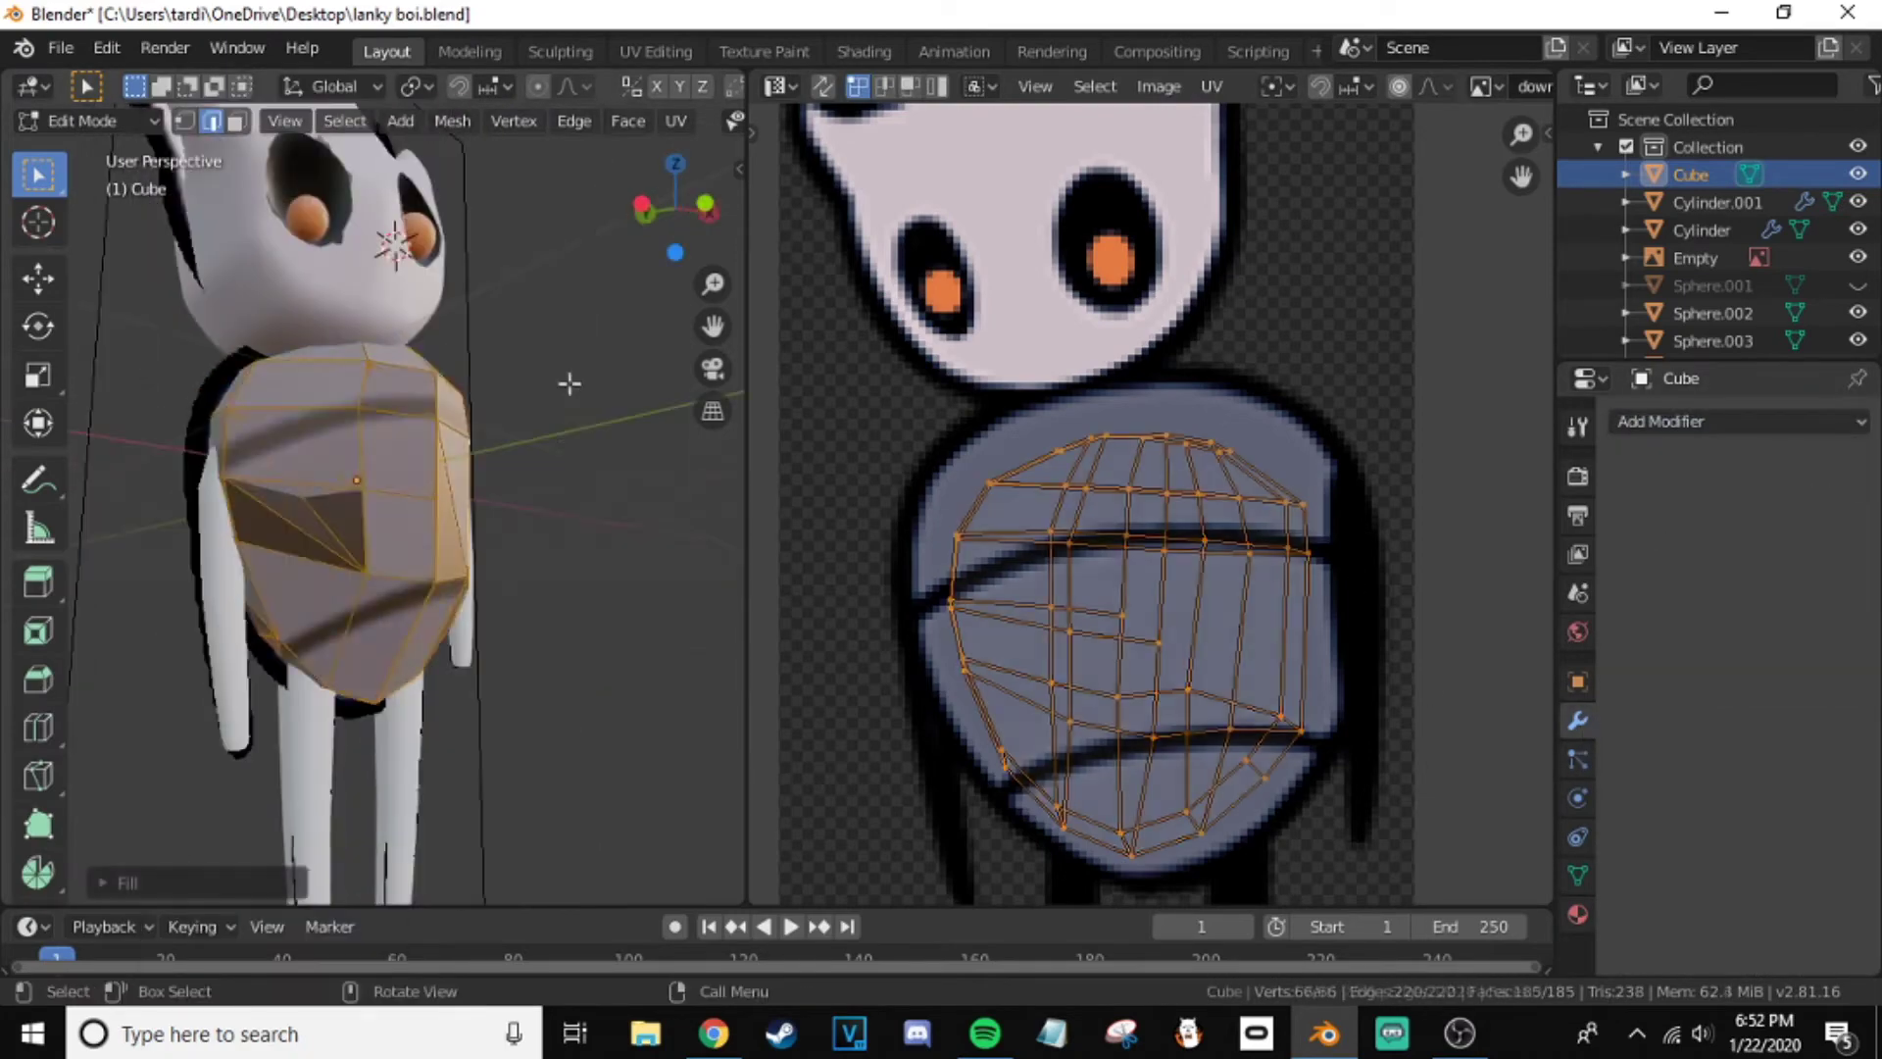
middle_drag(568, 382, 510, 392)
- Add a Subdivision Surface modifier to smooth the body
click(1653, 409)
click(1265, 834)
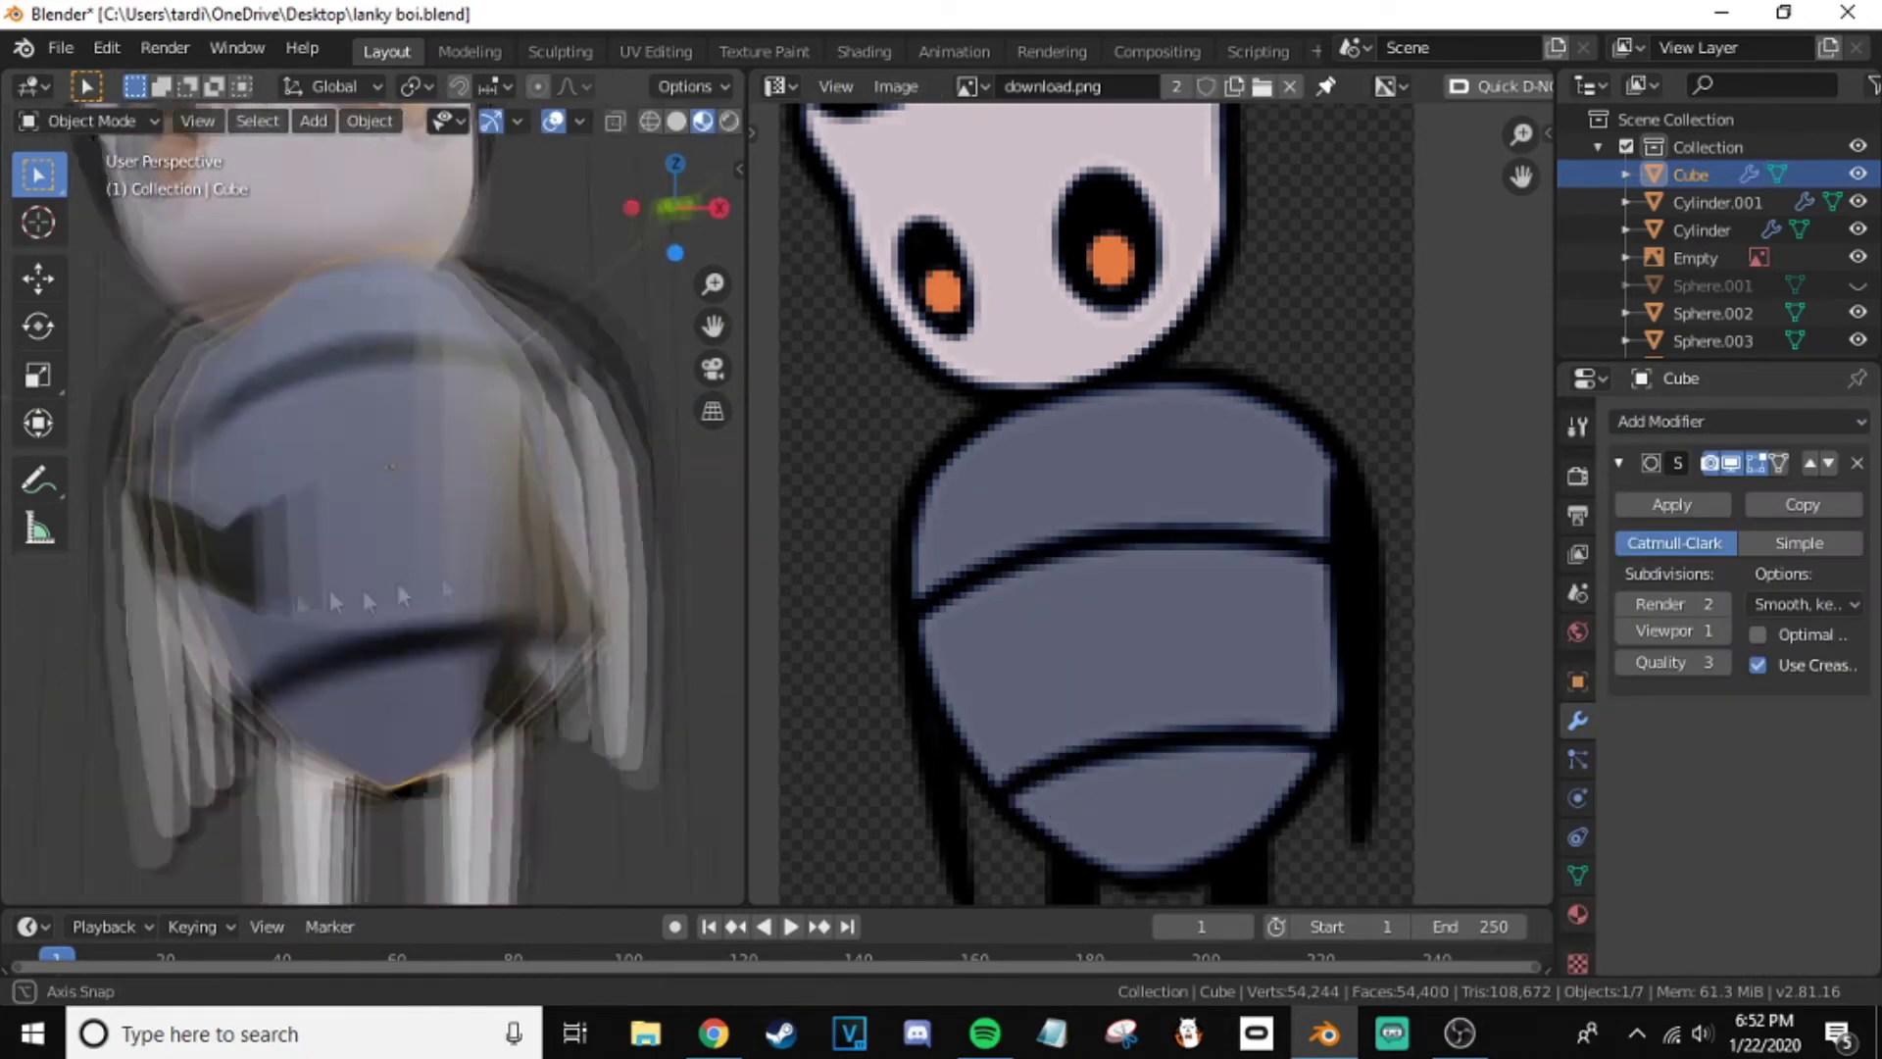
middle_drag(392, 490, 375, 460)
key(alt+a)
- Select the legs object and give it Material.001
key(a)
click(1135, 640)
mouse_move(392, 490)
middle_down()
mouse_move(551, 701)
mouse_move(471, 637)
middle_up()
key(Tab)
click(476, 664)
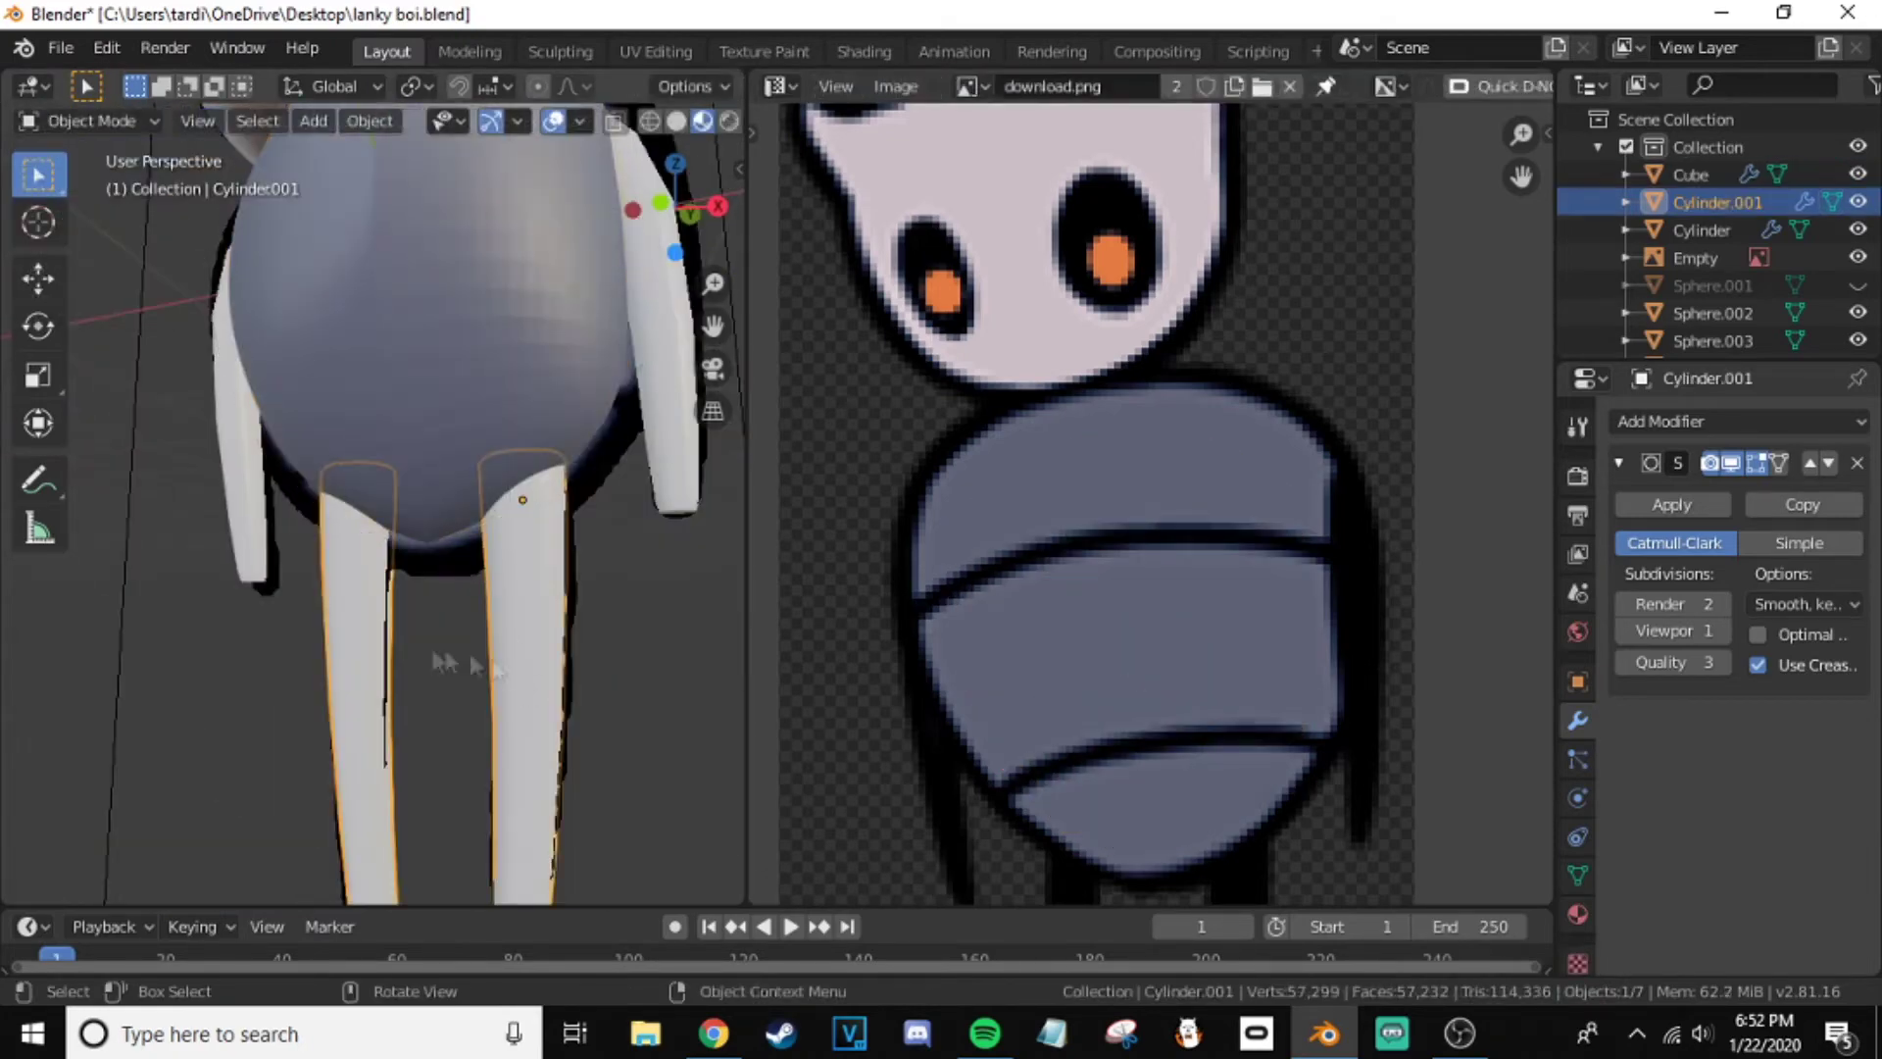
click(1578, 913)
click(1627, 539)
click(1430, 610)
- Project the legs' UVs from view and shrink them onto the drawn dark legs
key(Tab)
key(u)
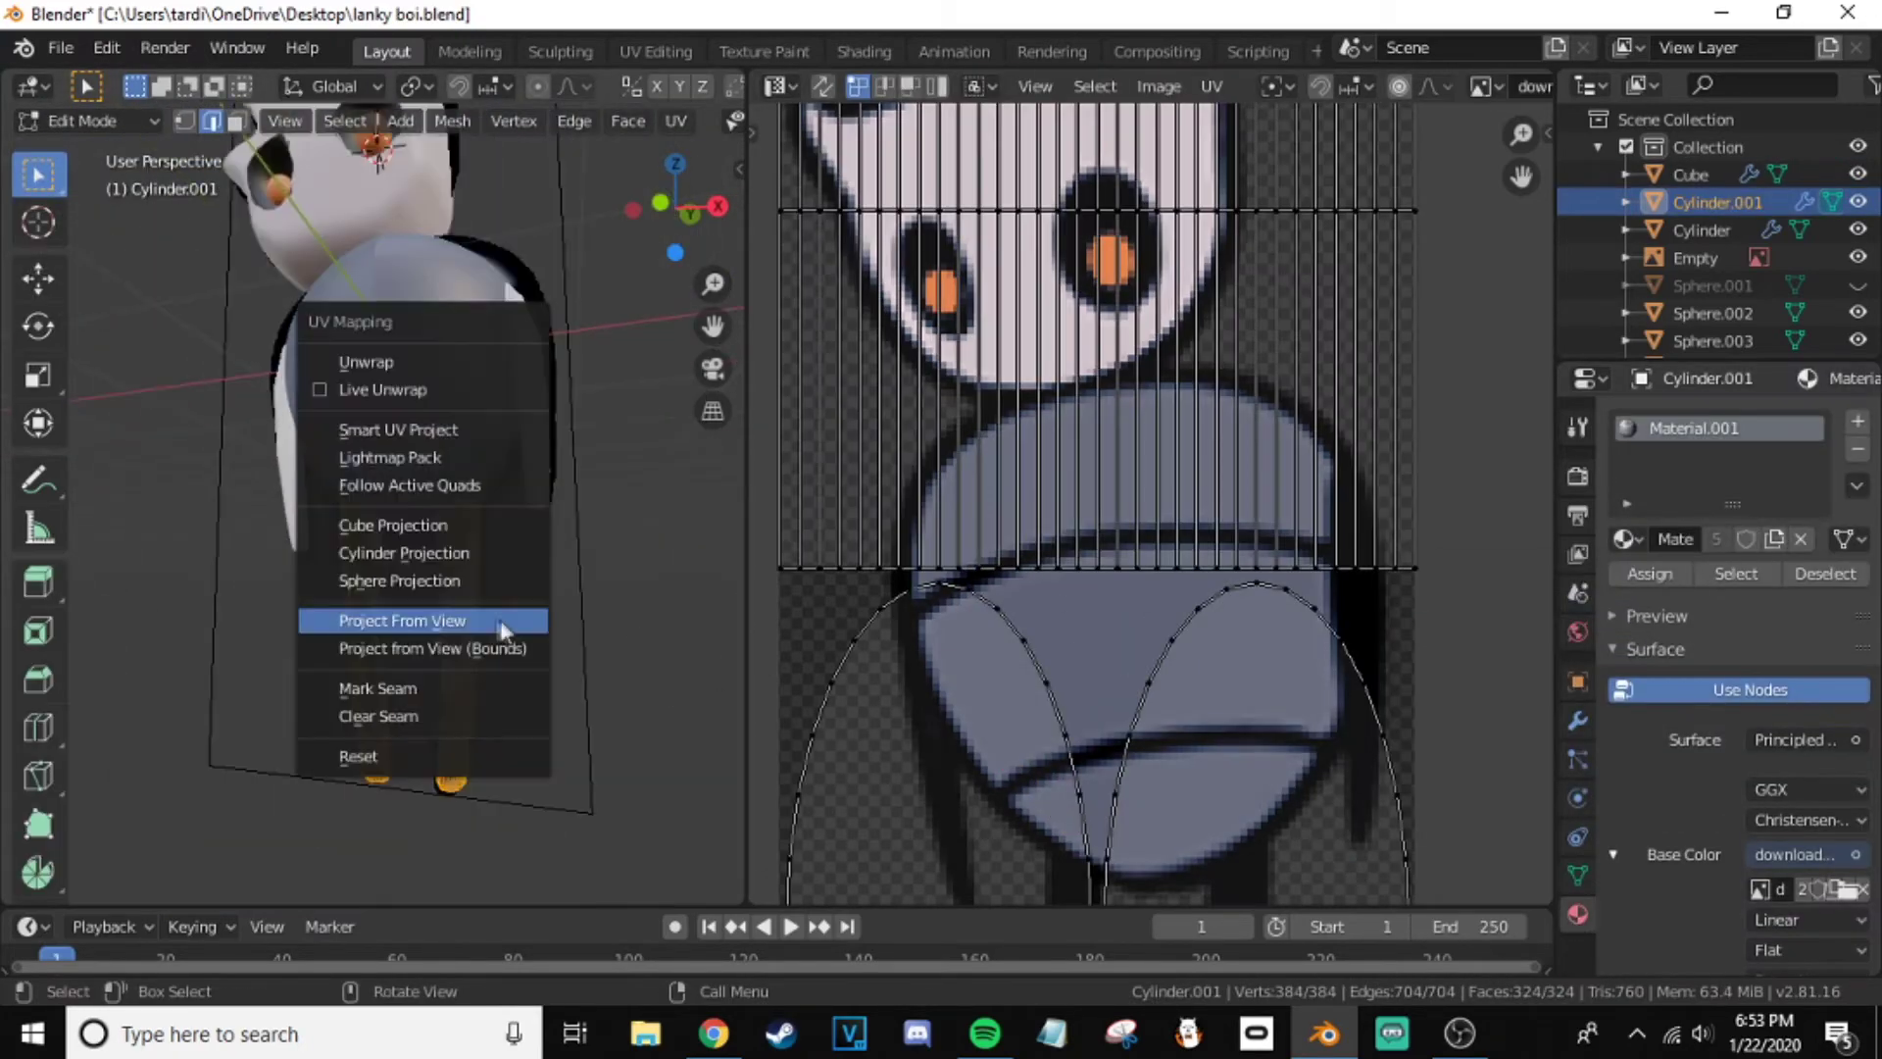
click(503, 618)
middle_drag(1297, 655, 1291, 537)
key(s)
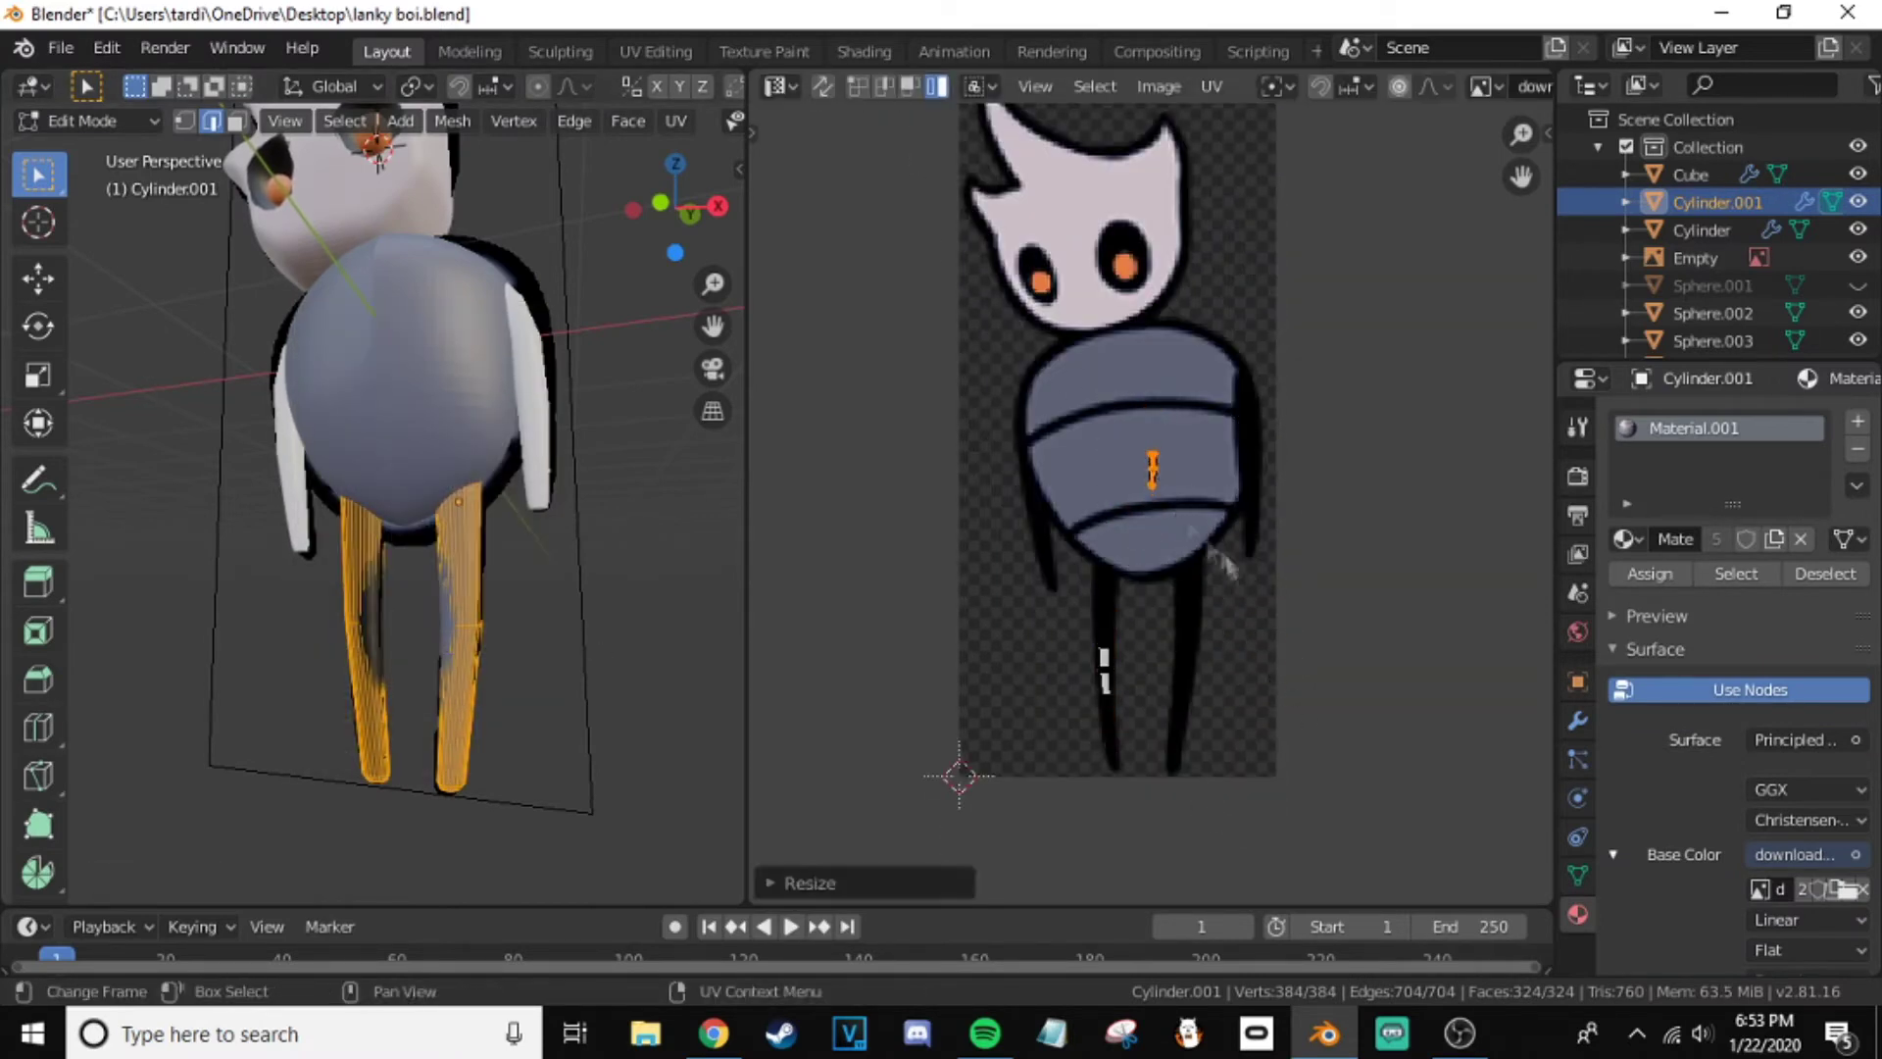
key(Tab)
- Select the arms object and give it Material.001
click(517, 318)
key(Tab)
click(1628, 538)
click(1429, 610)
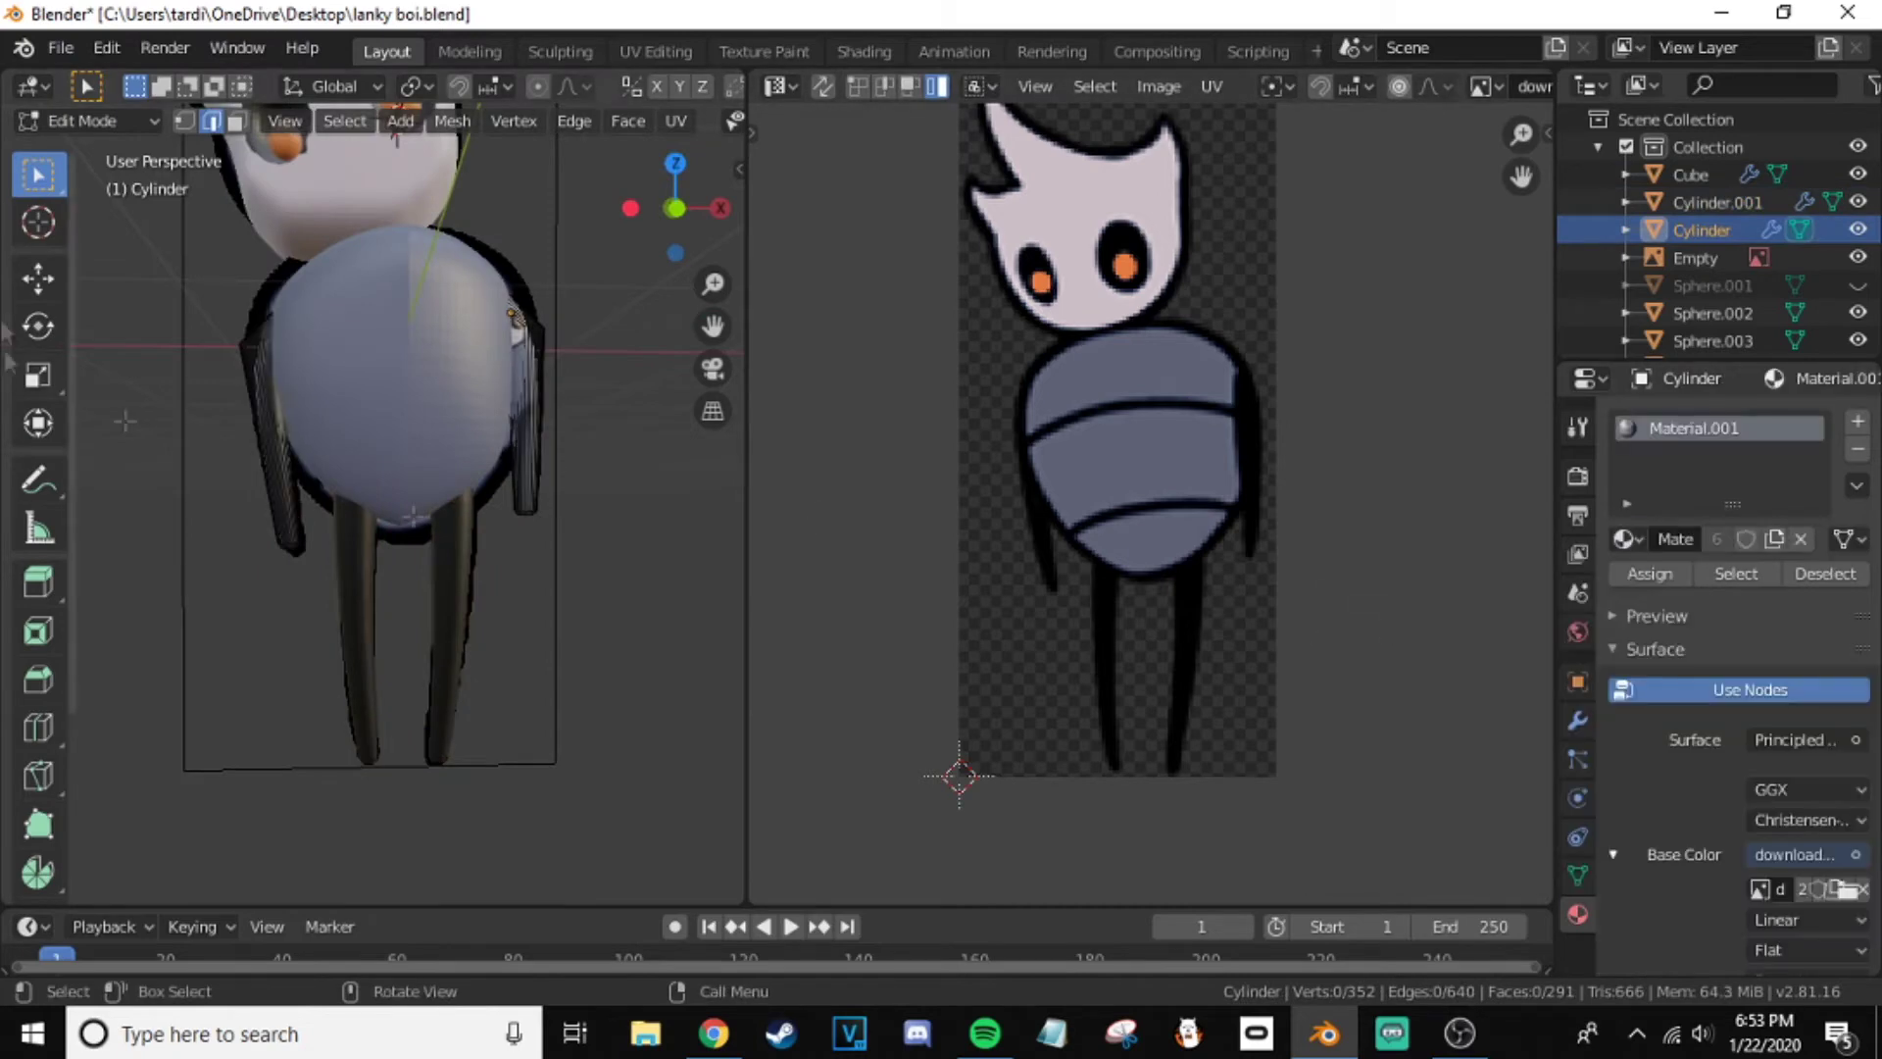
- Project the arms' UVs from view and scale them onto the drawn dark arms
key(a)
key(u)
click(462, 467)
scroll(1137, 458, up, 5)
key(s)
click(1137, 457)
scroll(1137, 457, down, 3)
key(s)
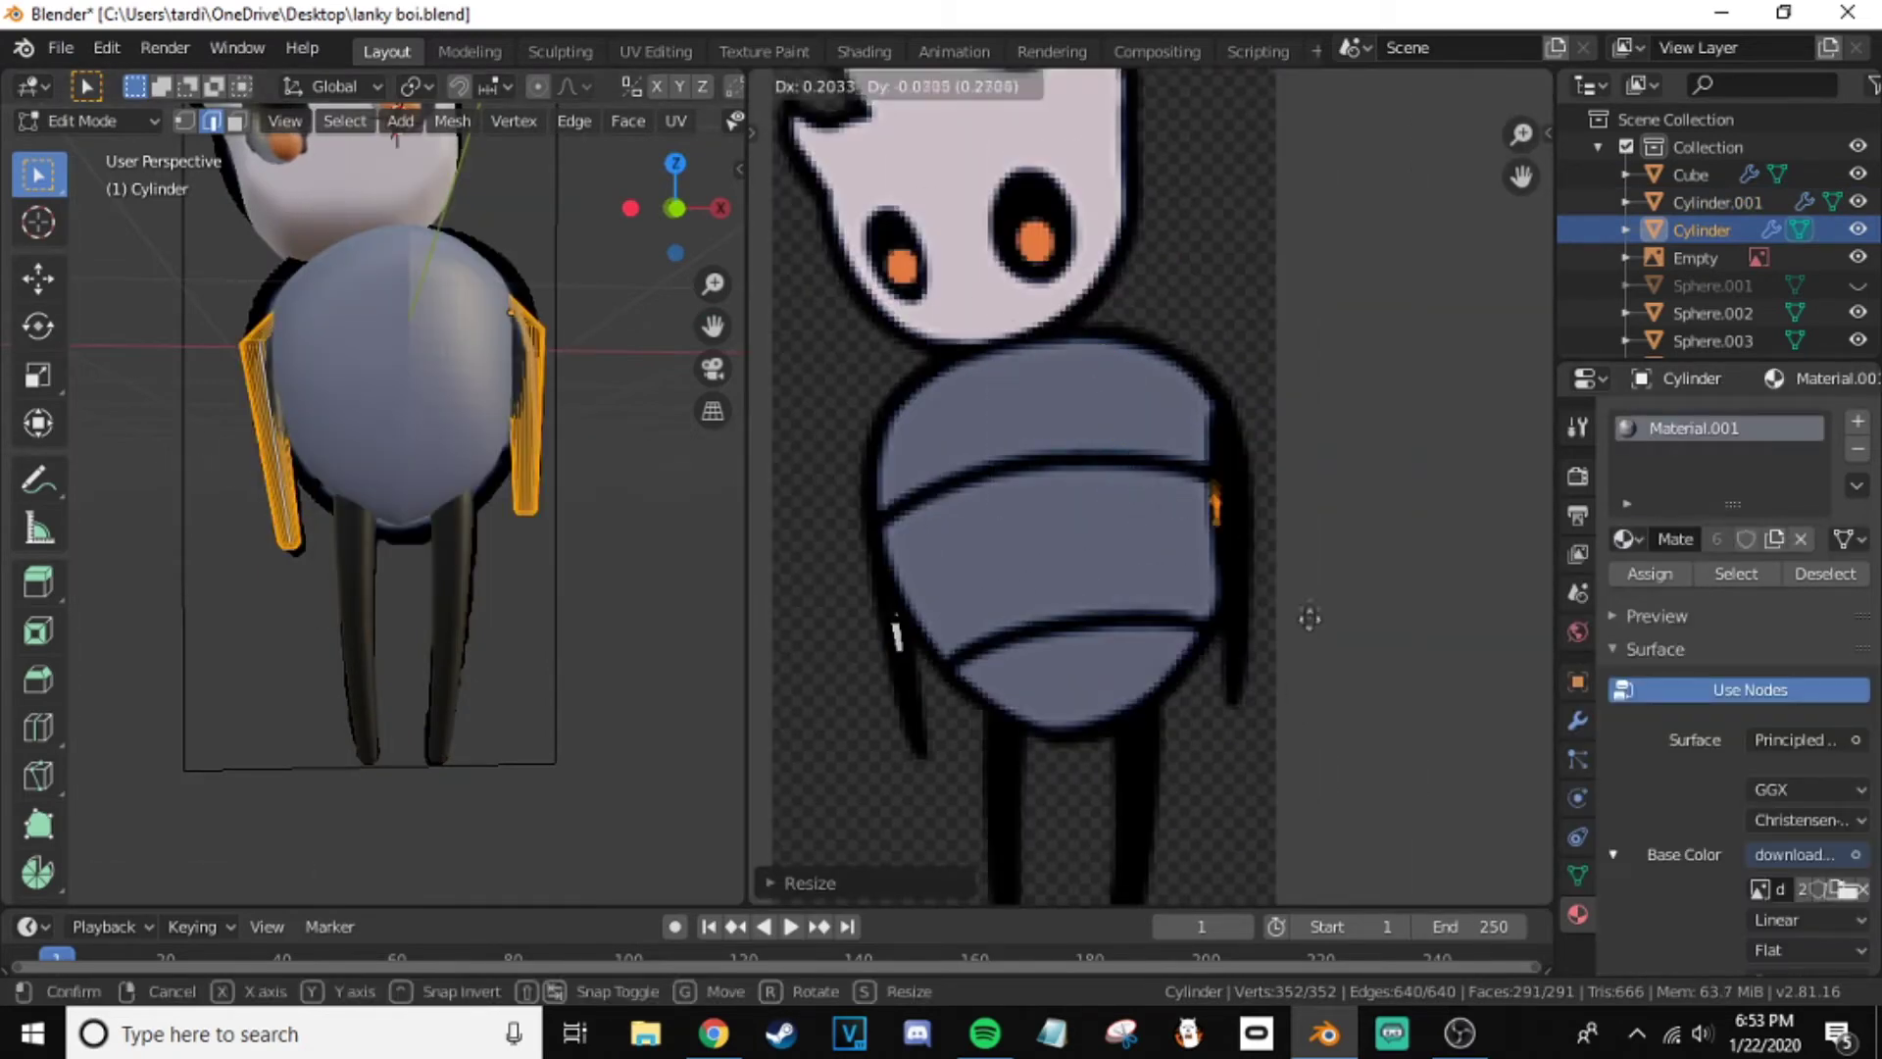
click(1312, 586)
key(Tab)
- Orbit toward the head and select it
click(538, 392)
middle_drag(512, 366, 560, 355)
scroll(560, 356, up, 5)
middle_drag(486, 304, 424, 378)
click(424, 378)
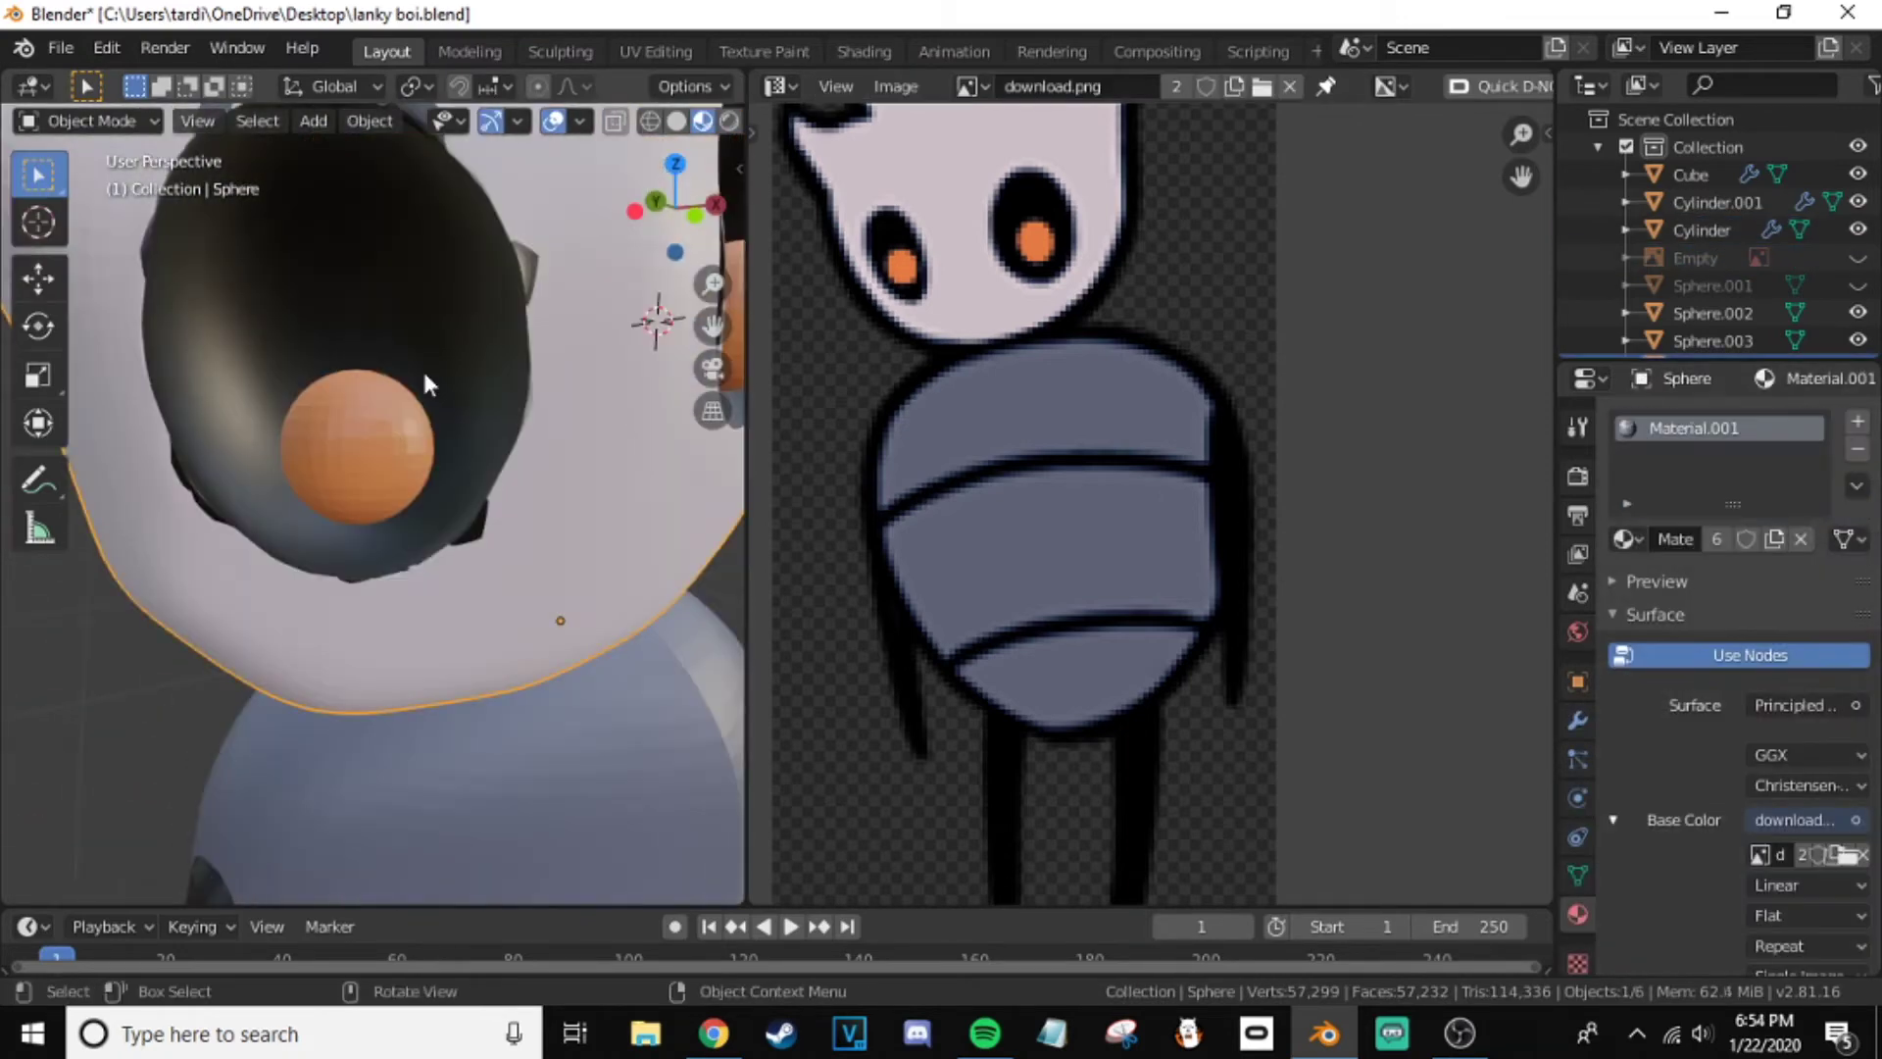
- Apply the head's Subdivision Surface modifier and enter Edit Mode on the head
click(1575, 718)
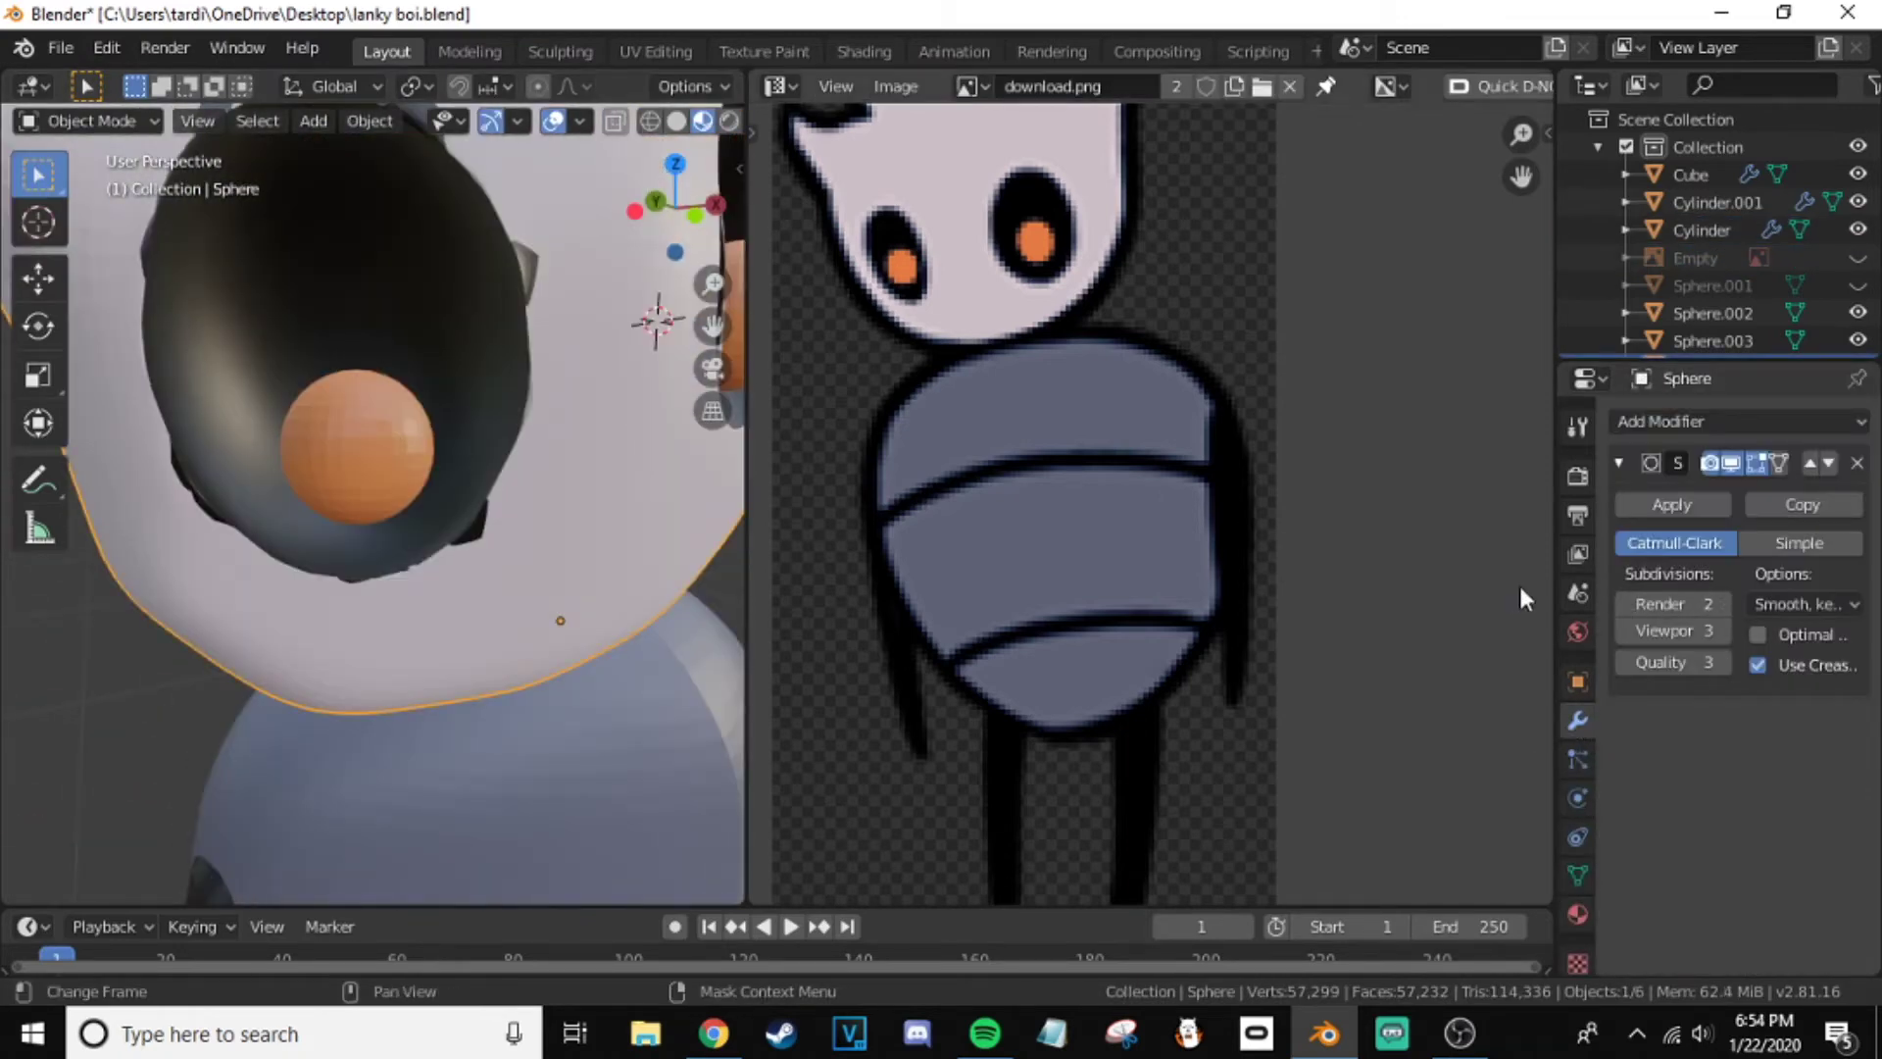
click(1673, 504)
key(Tab)
mouse_move(509, 411)
middle_down()
mouse_move(454, 353)
mouse_move(492, 392)
middle_up()
key(c)
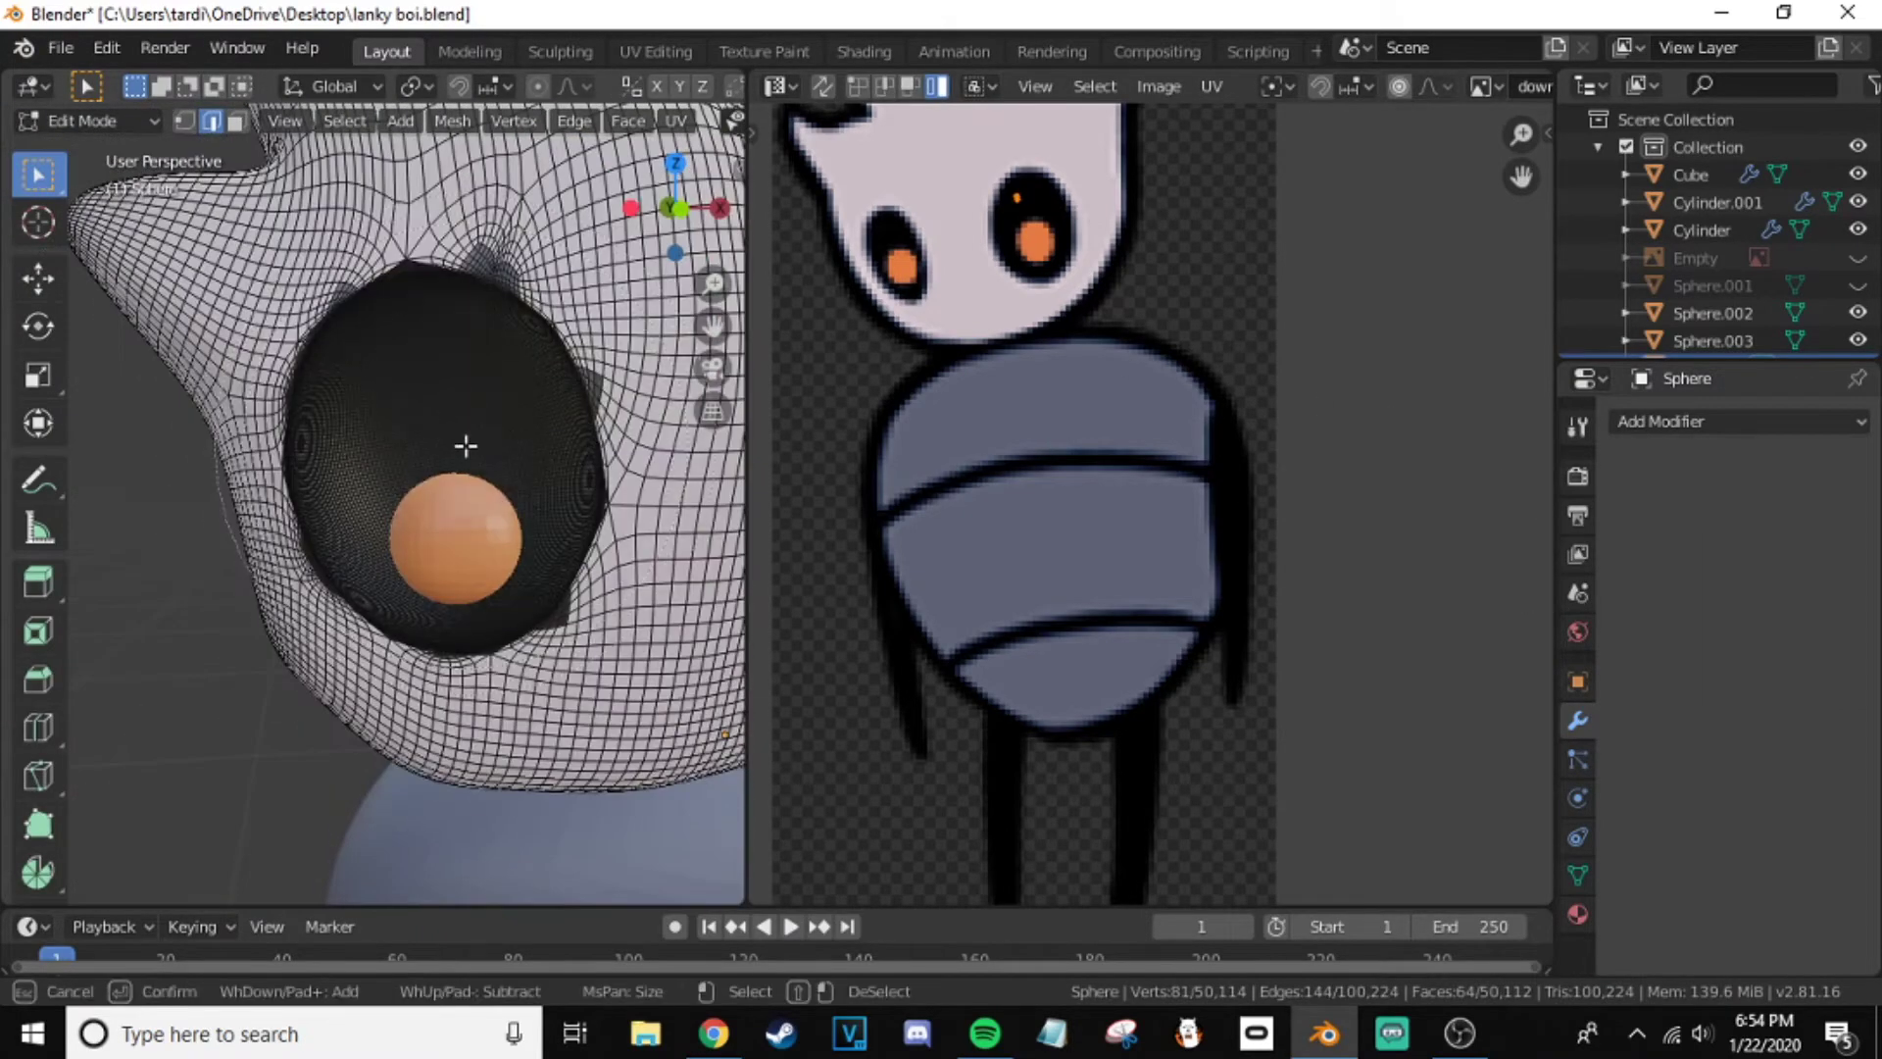
drag(466, 445, 461, 441)
key(ctrl+z)
- In face select mode, box-select the faces along the eye-socket rim
scroll(361, 449, up, 5)
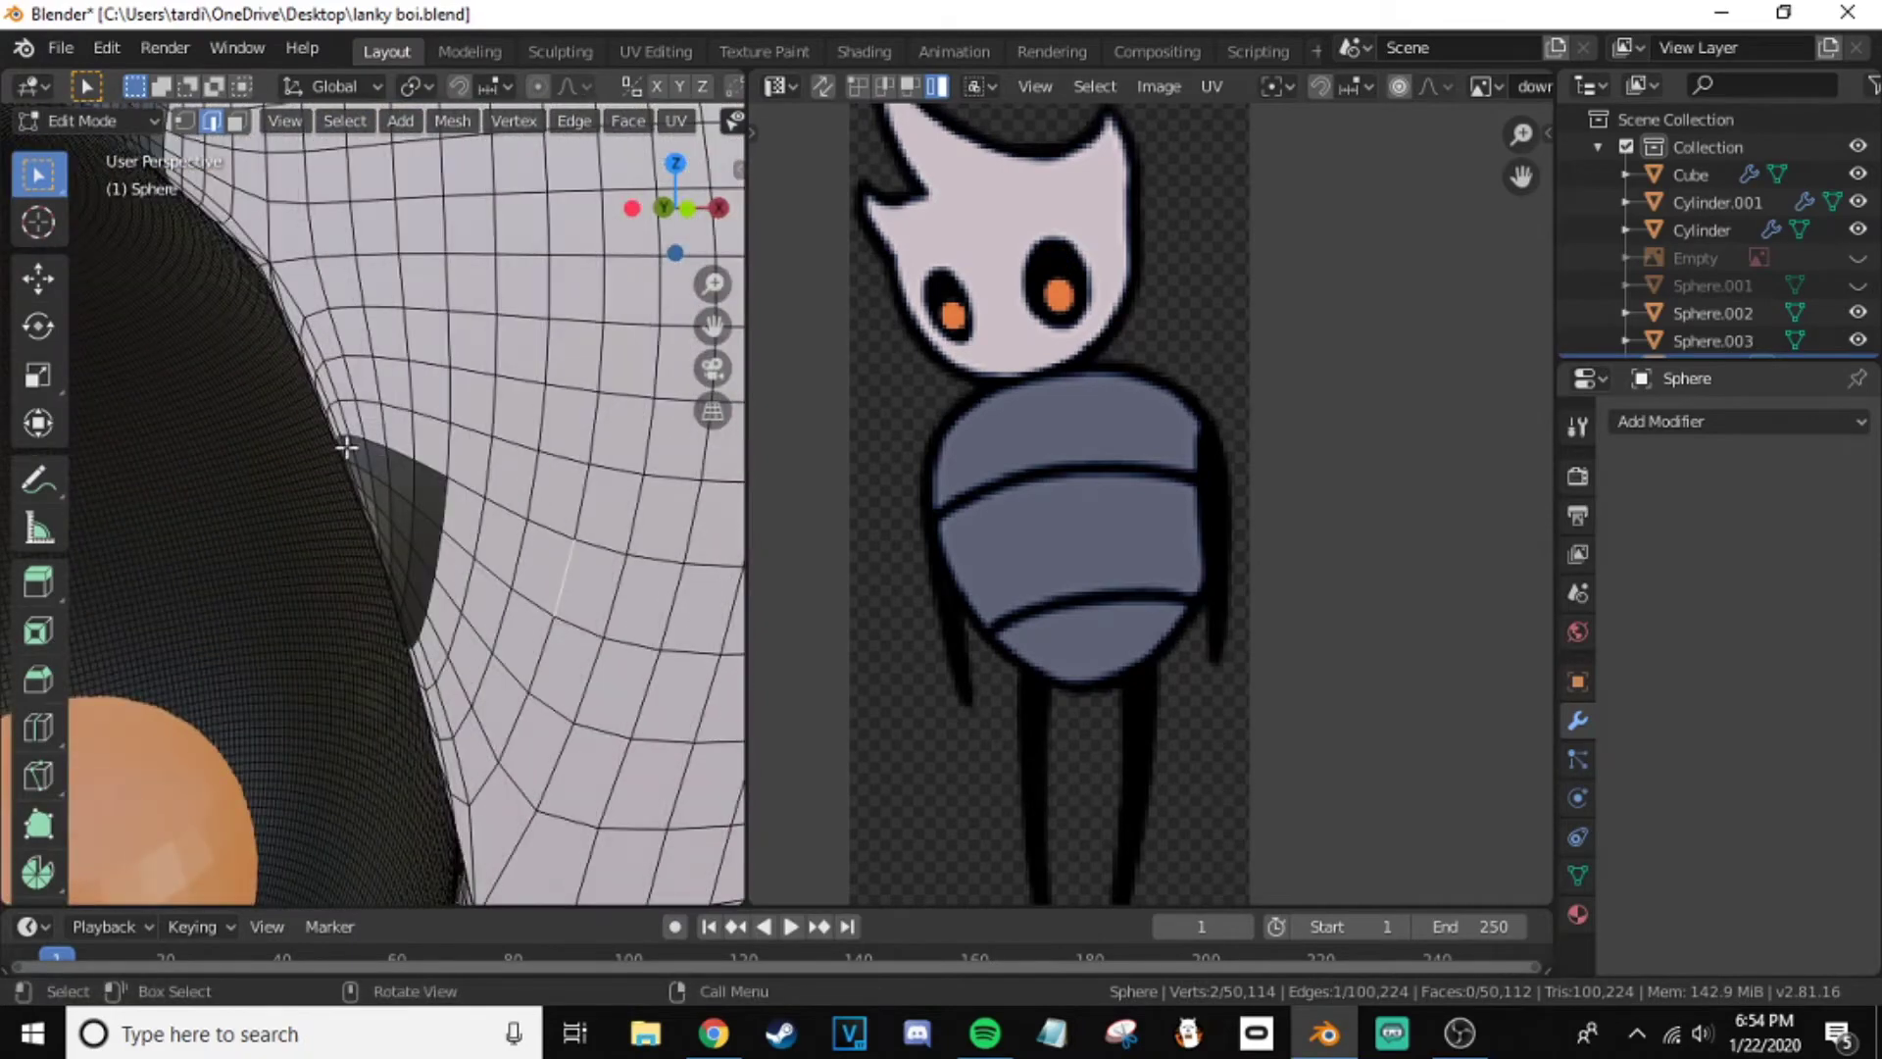
mouse_move(497, 652)
middle_down()
mouse_move(420, 462)
mouse_move(520, 490)
middle_up()
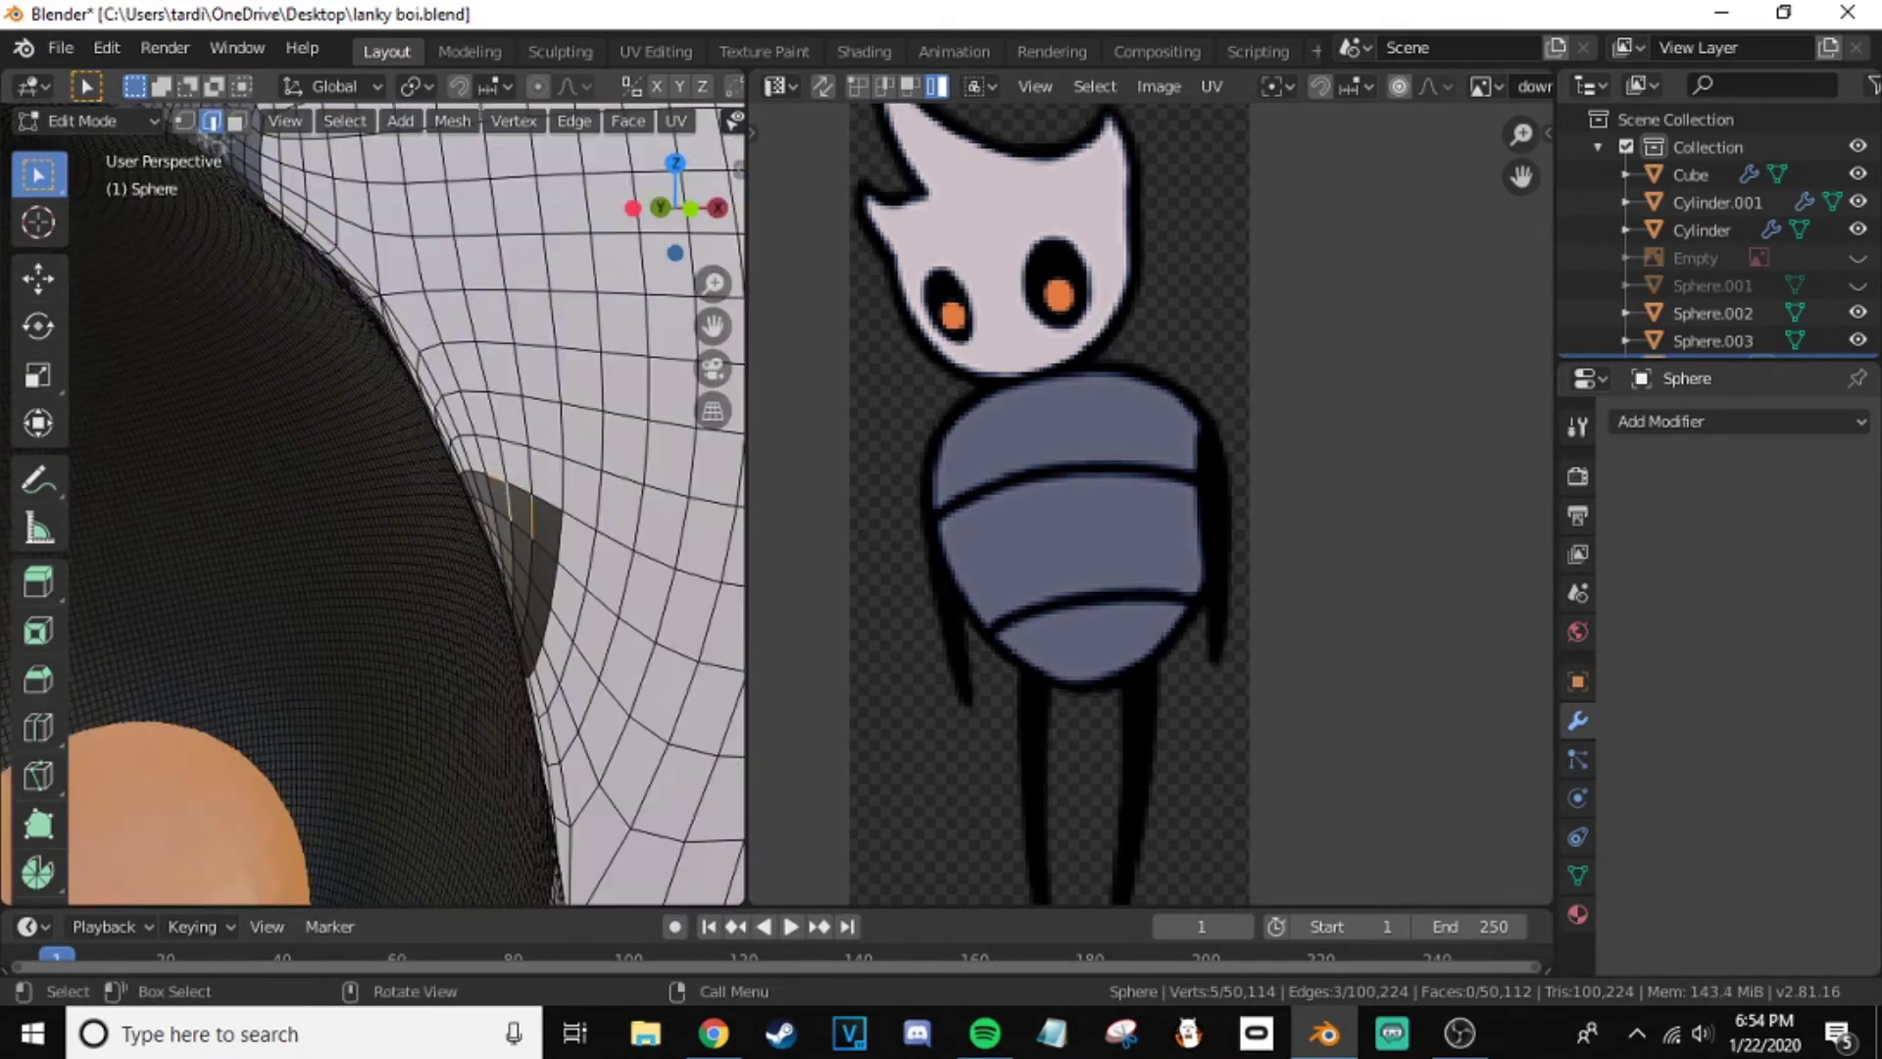
key(3)
scroll(513, 586, down, 2)
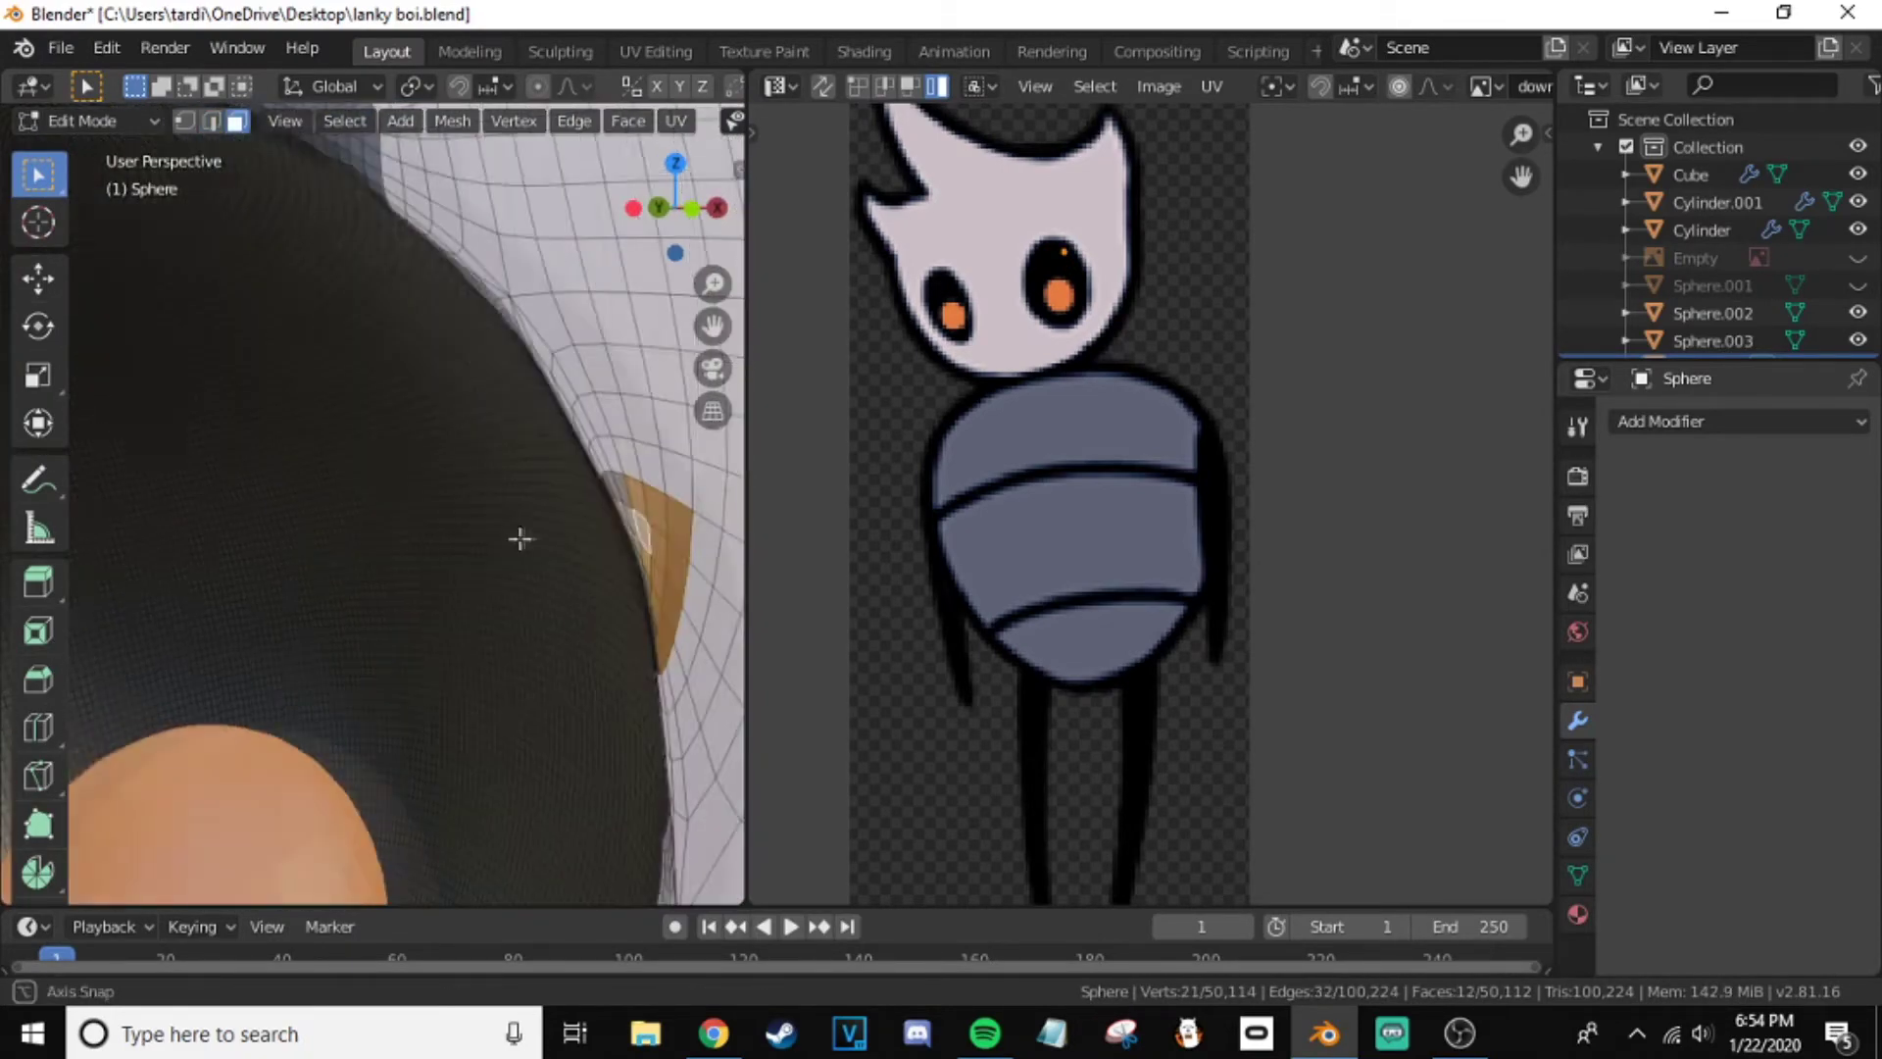
scroll(522, 538, down, 2)
scroll(462, 539, down, 2)
scroll(534, 477, down, 2)
scroll(534, 477, up, 3)
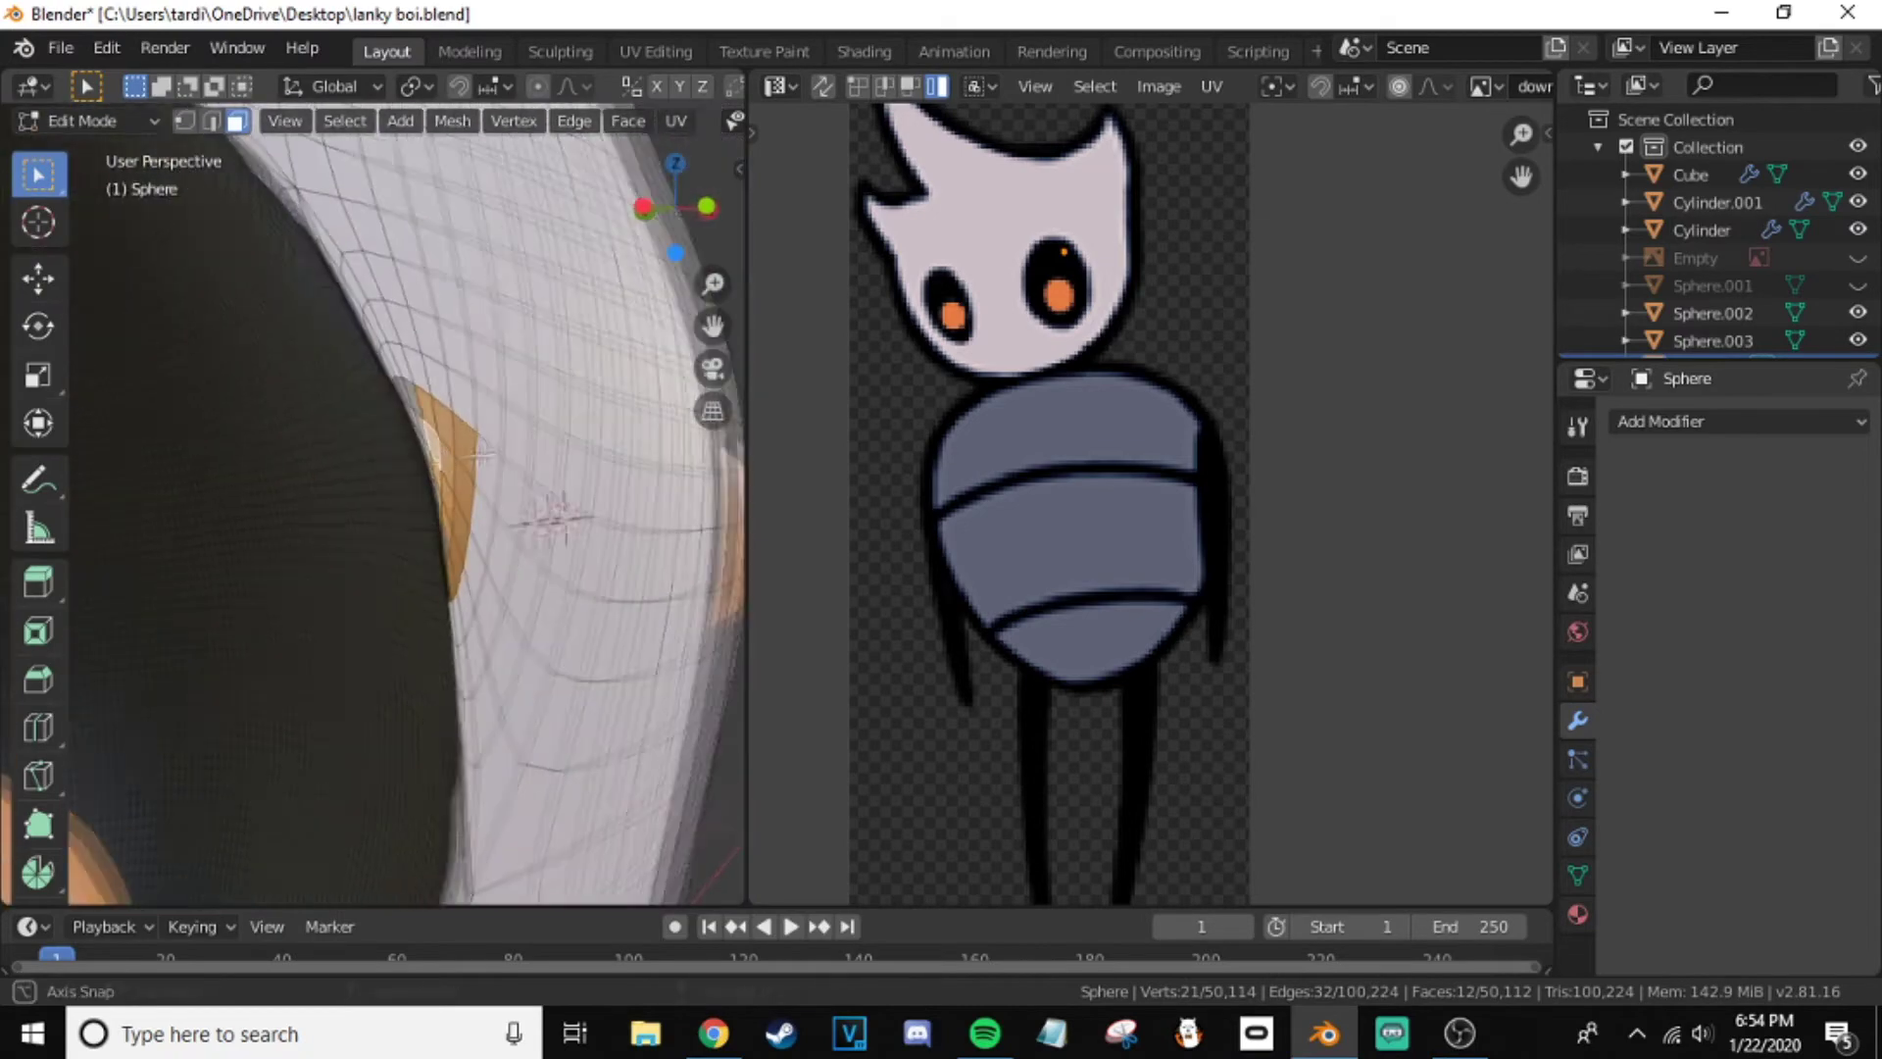
scroll(638, 445, up, 2)
scroll(660, 437, up, 1)
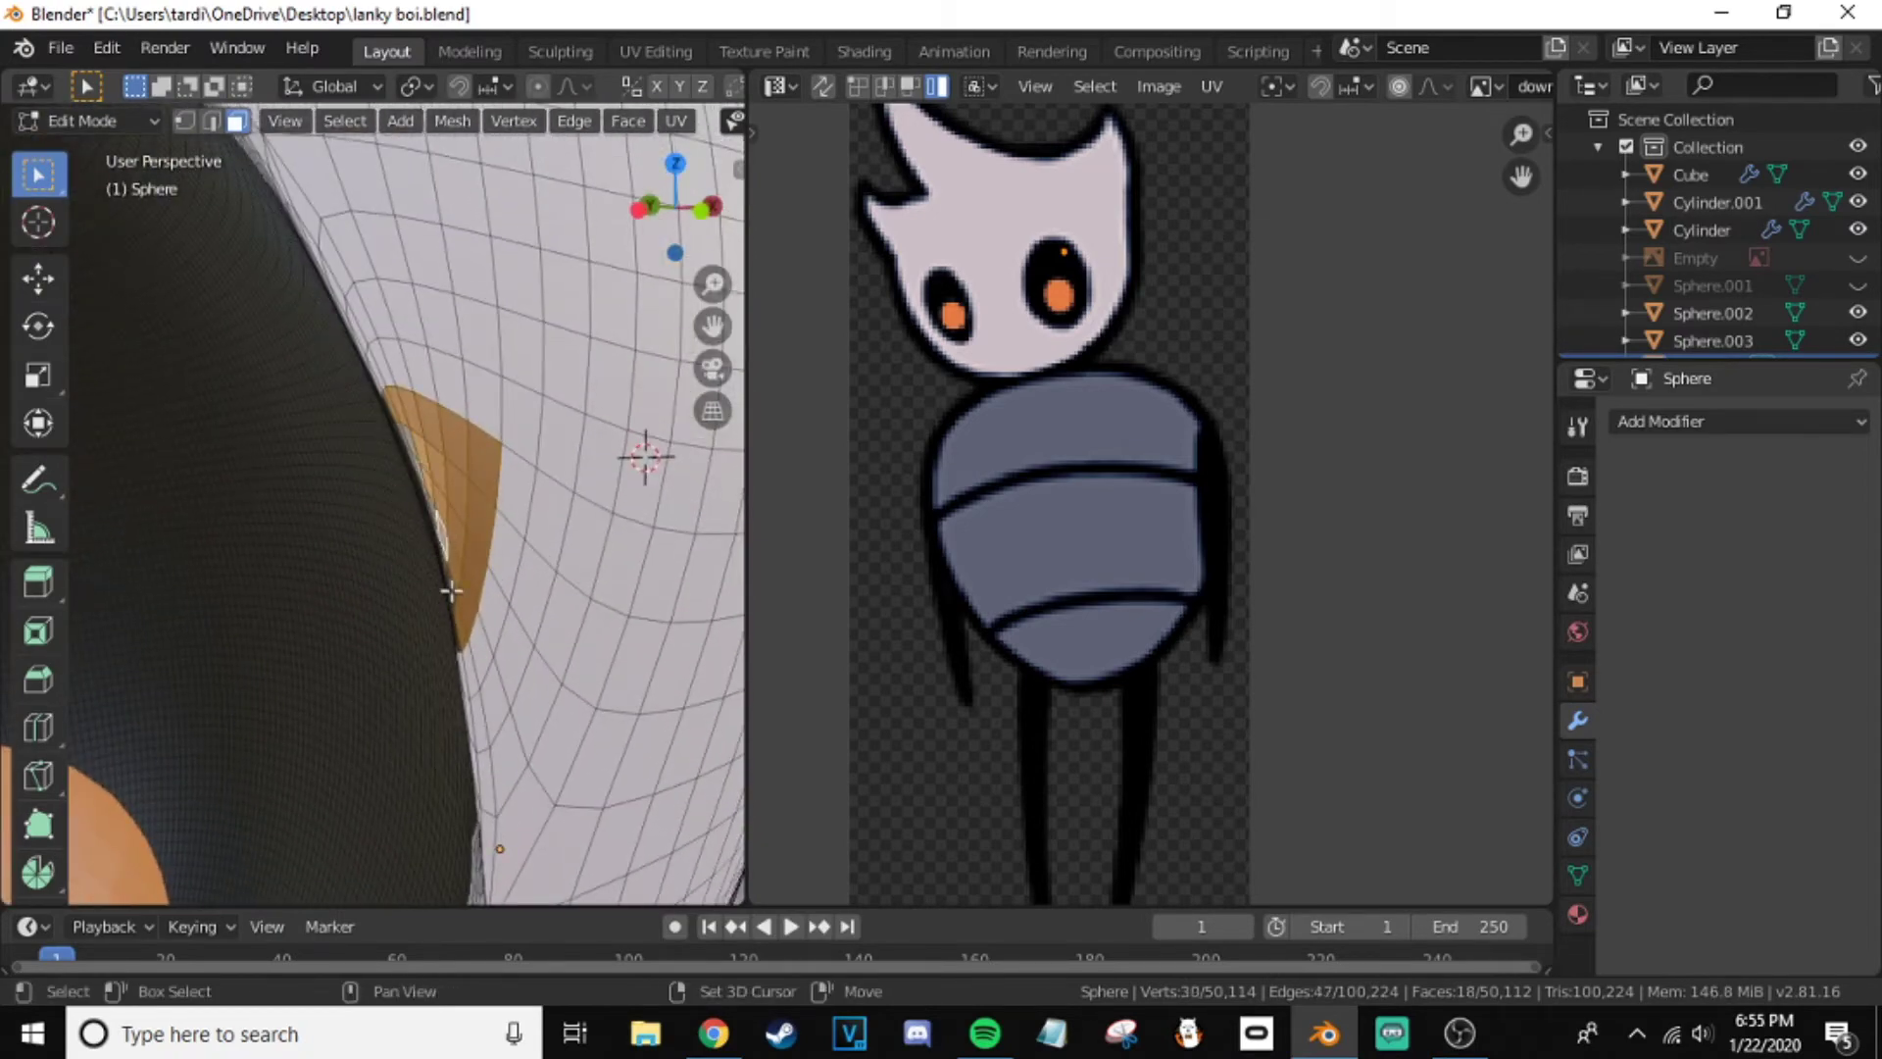
scroll(412, 443, down, 3)
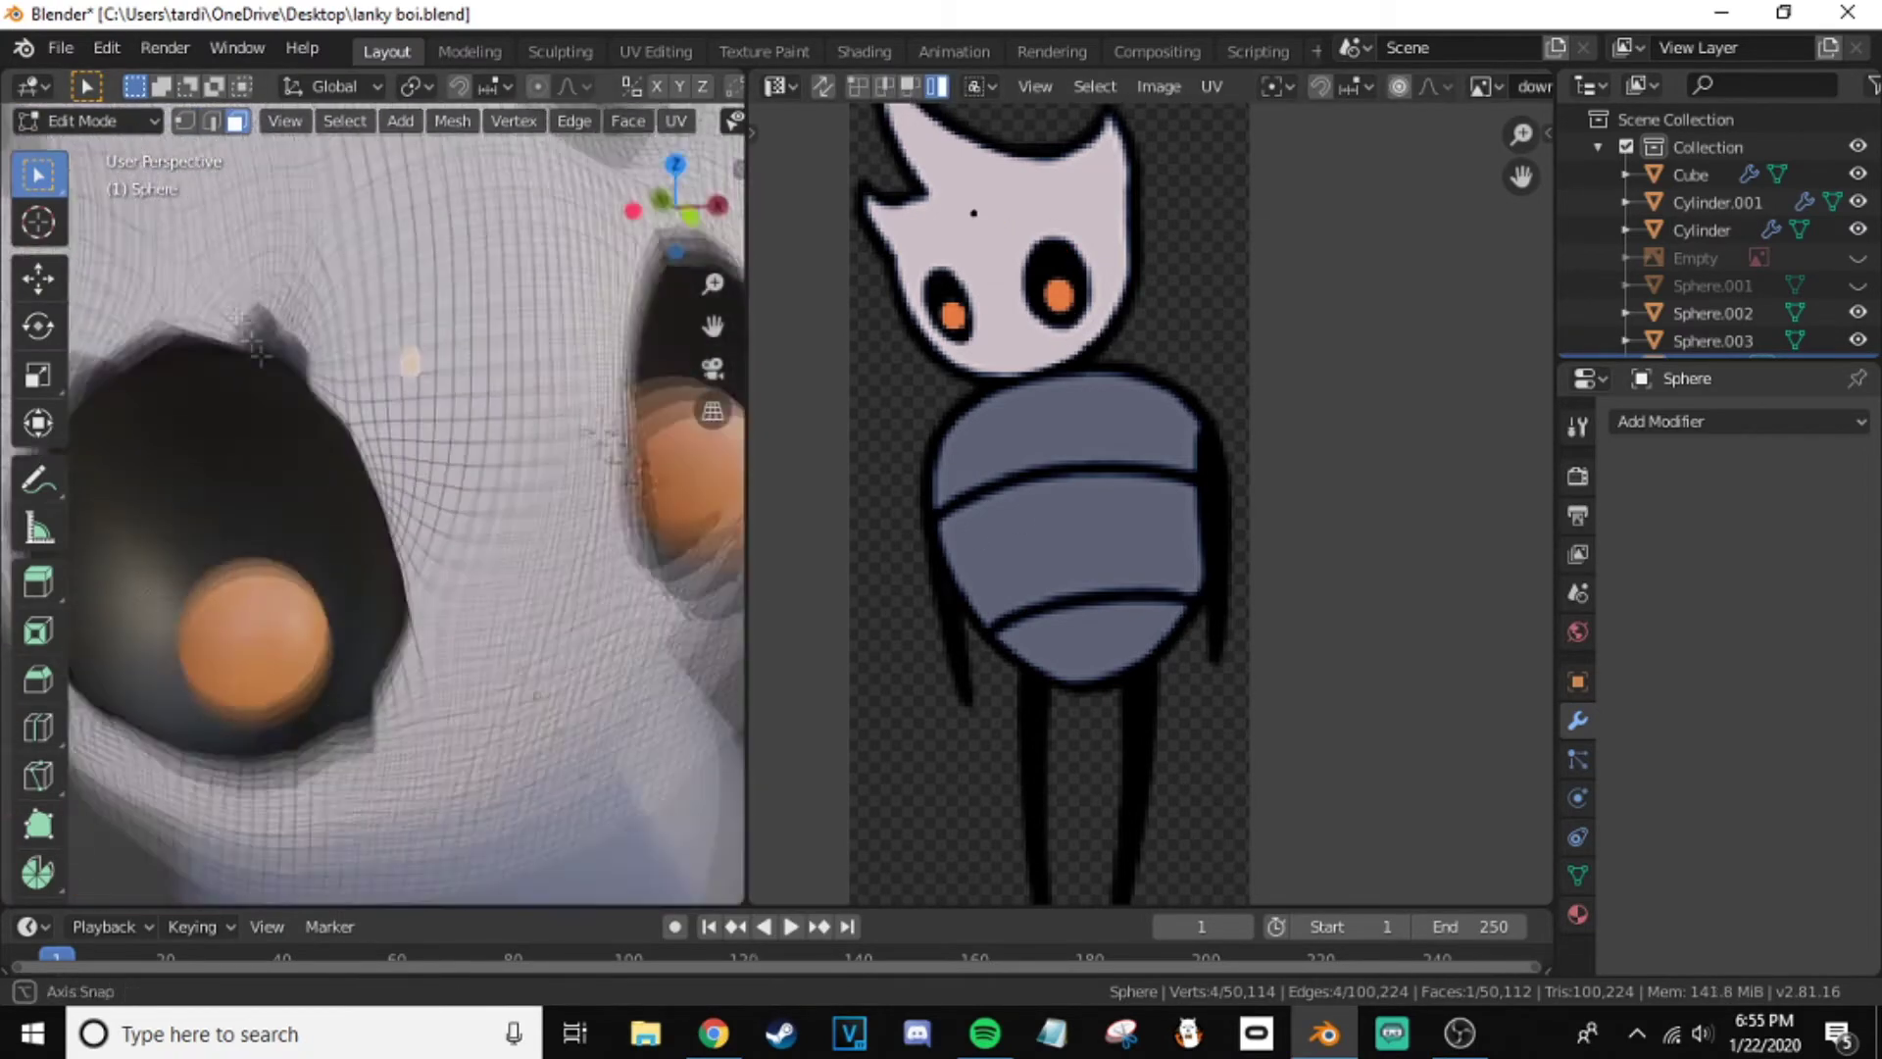
middle_drag(576, 471, 588, 460)
key(b)
drag(364, 397, 691, 563)
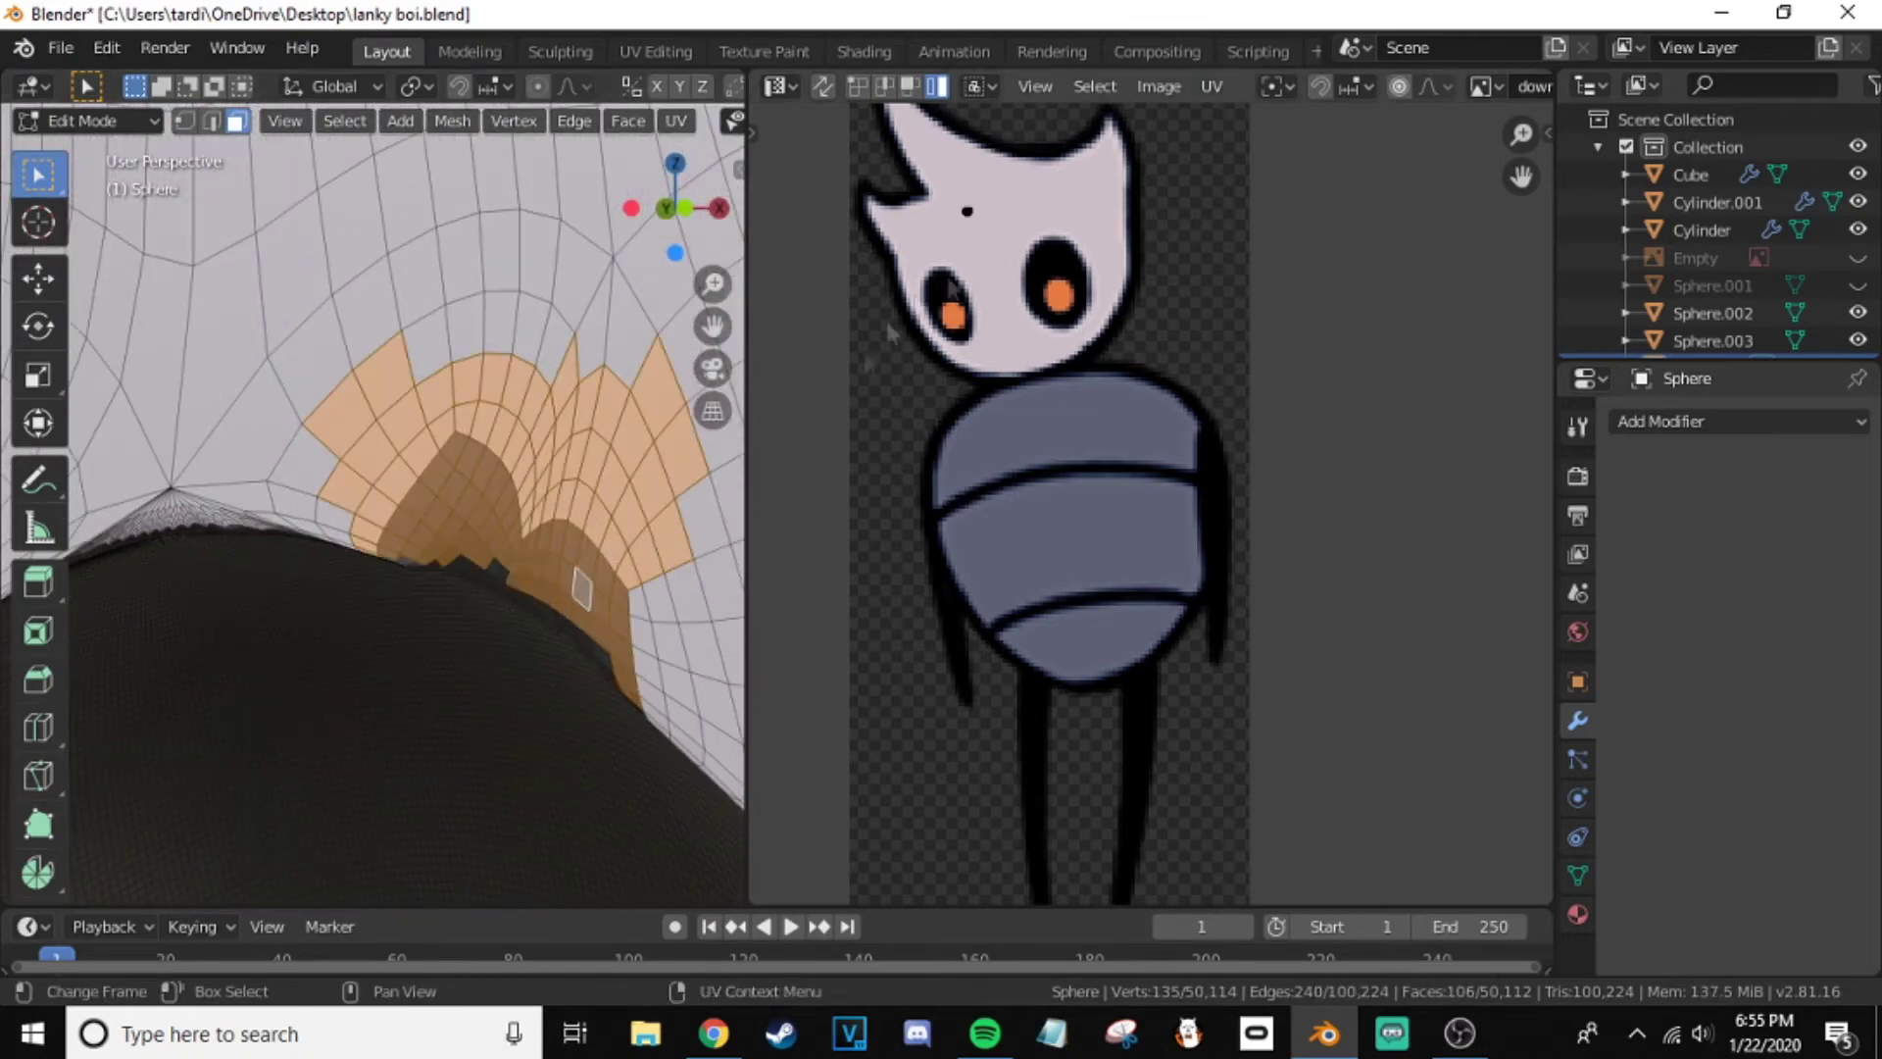
- Add another rim face and move the rim faces' UVs onto the drawing's dark eye area
scroll(987, 438, up, 3)
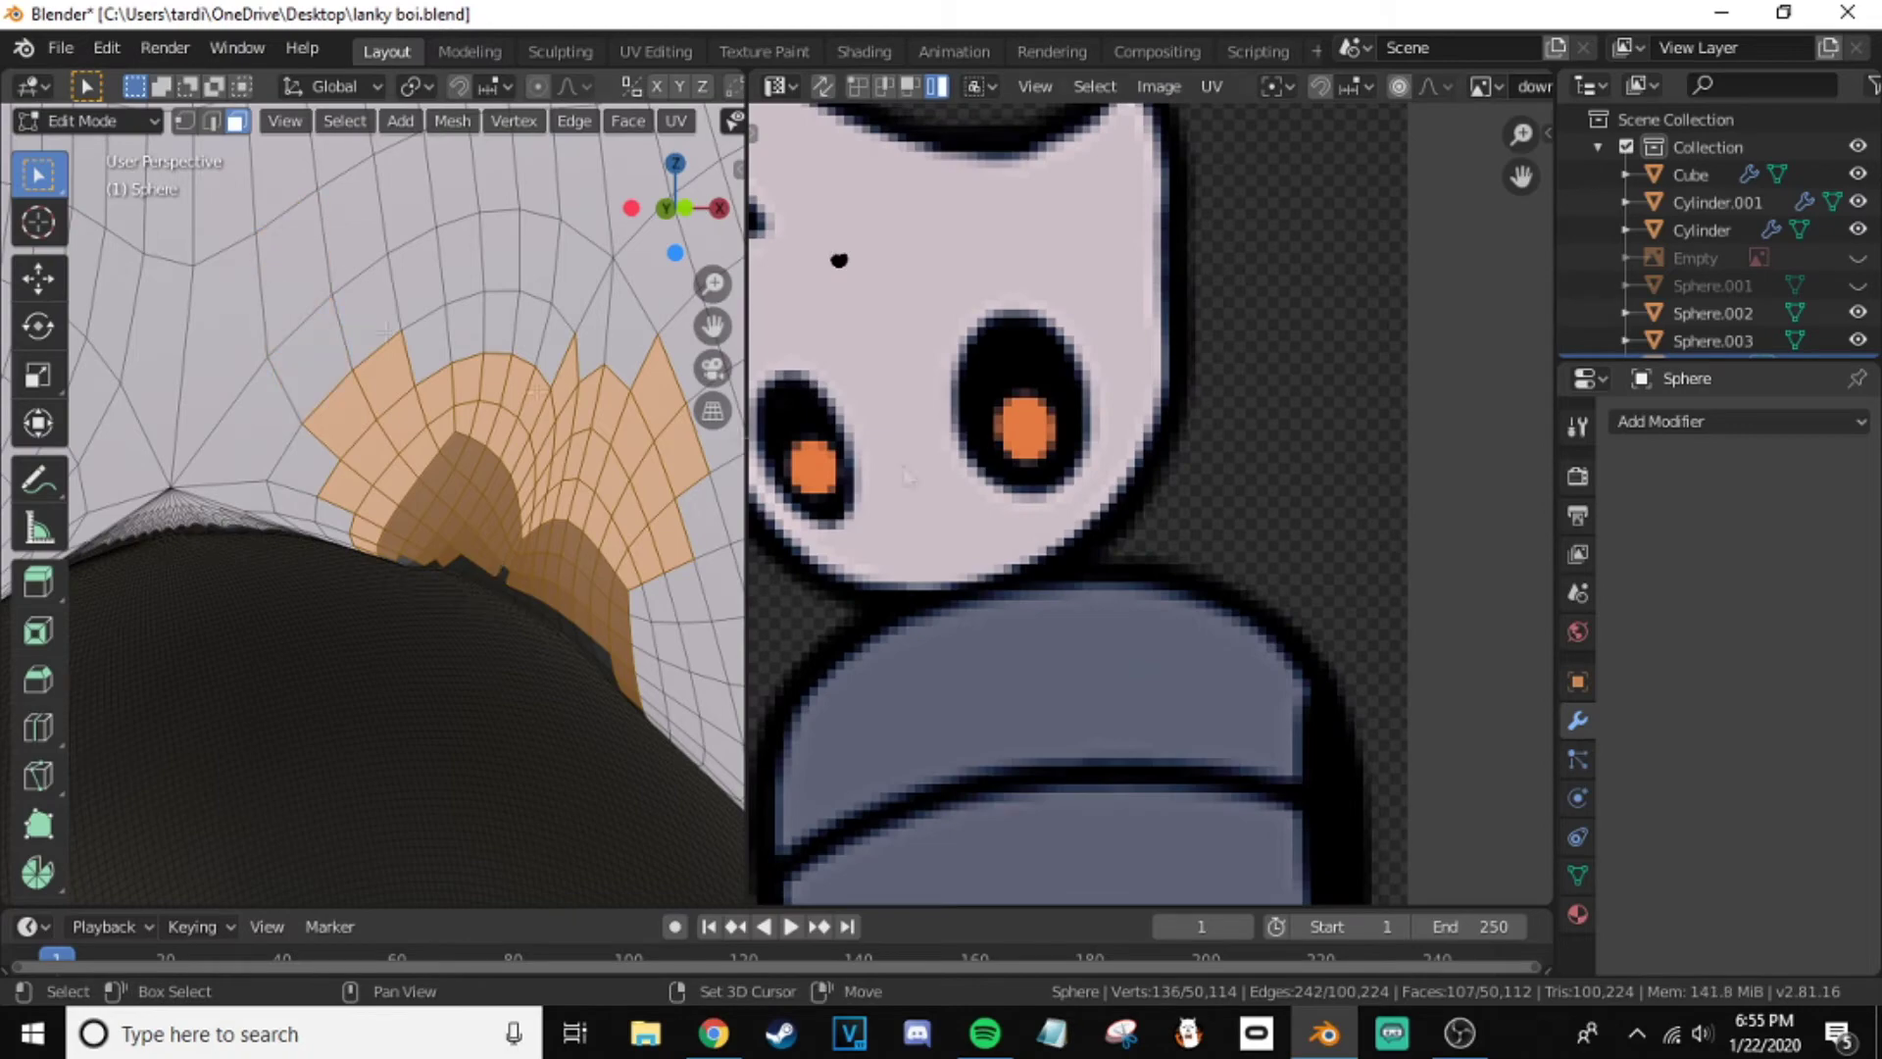
scroll(375, 484, up, 6)
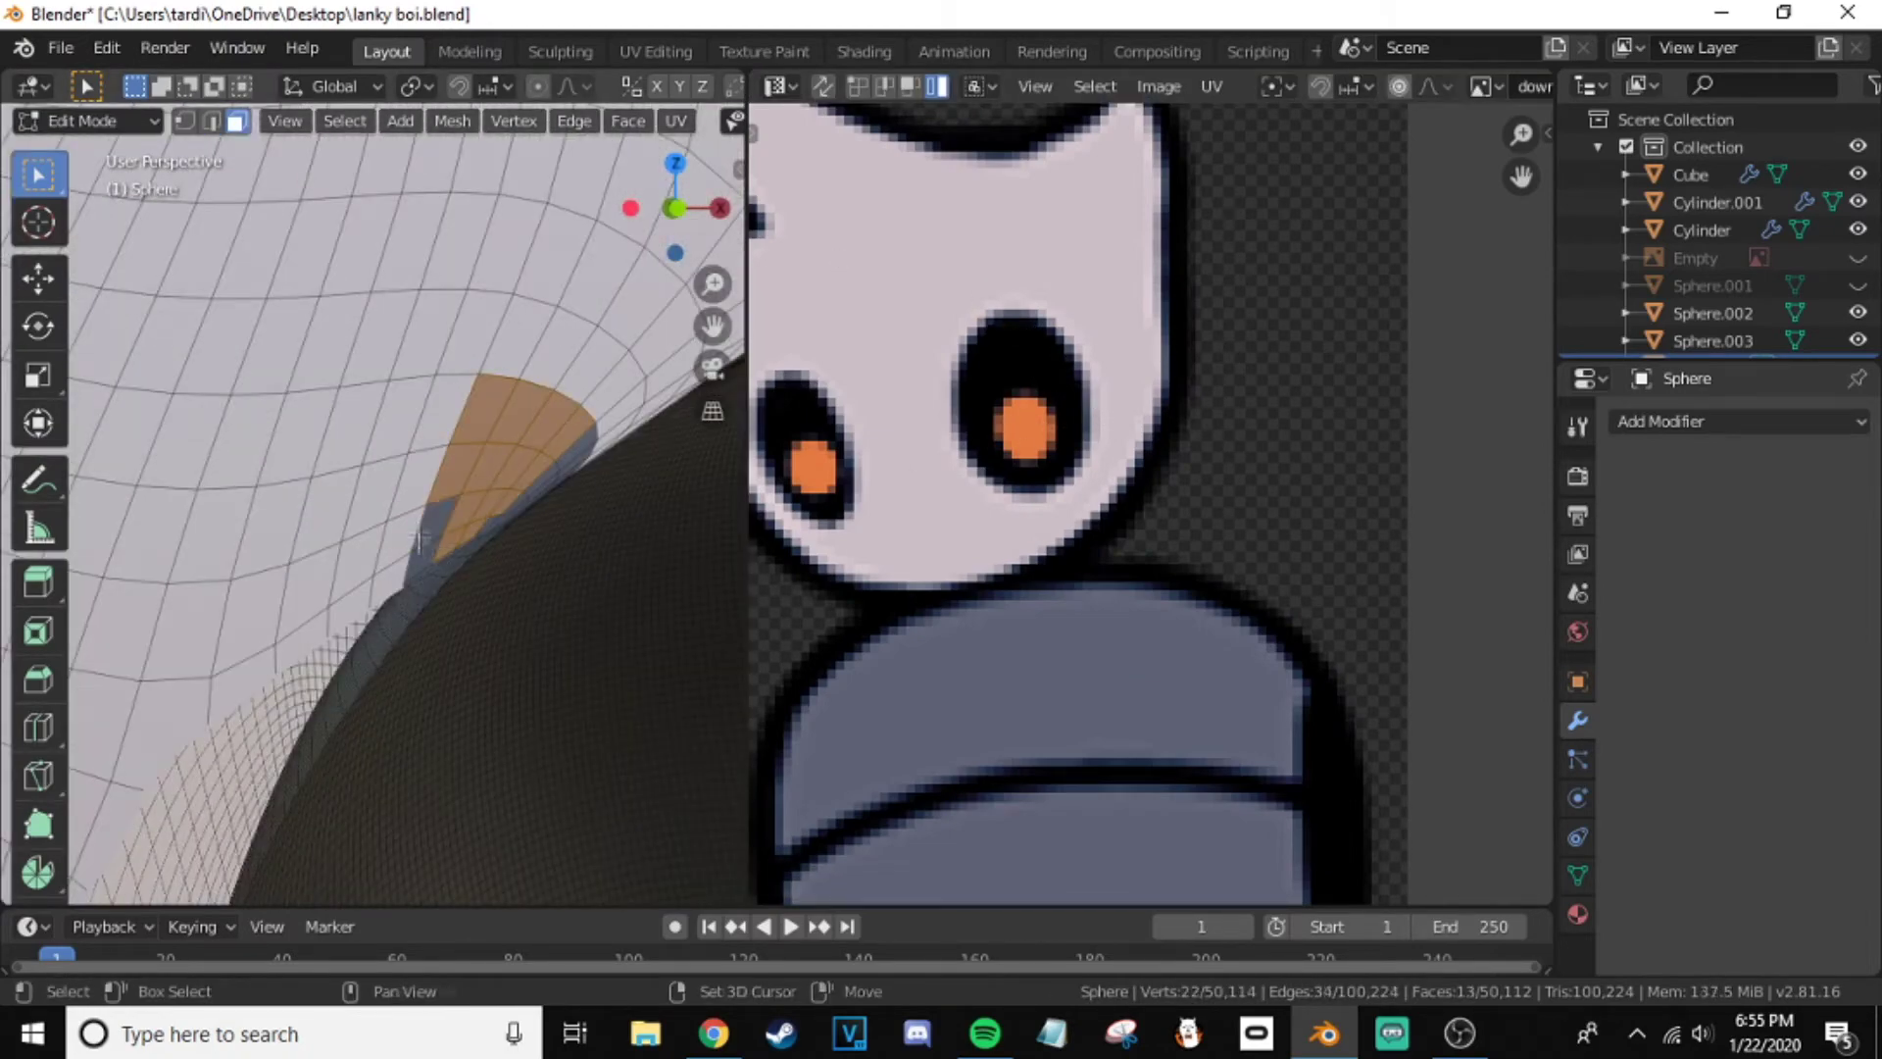
shift+click(428, 545)
scroll(1058, 397, down, 4)
click(475, 558)
scroll(476, 559, down, 4)
scroll(542, 509, up, 4)
middle_drag(542, 509, 353, 601)
scroll(507, 635, down, 3)
key(Tab)
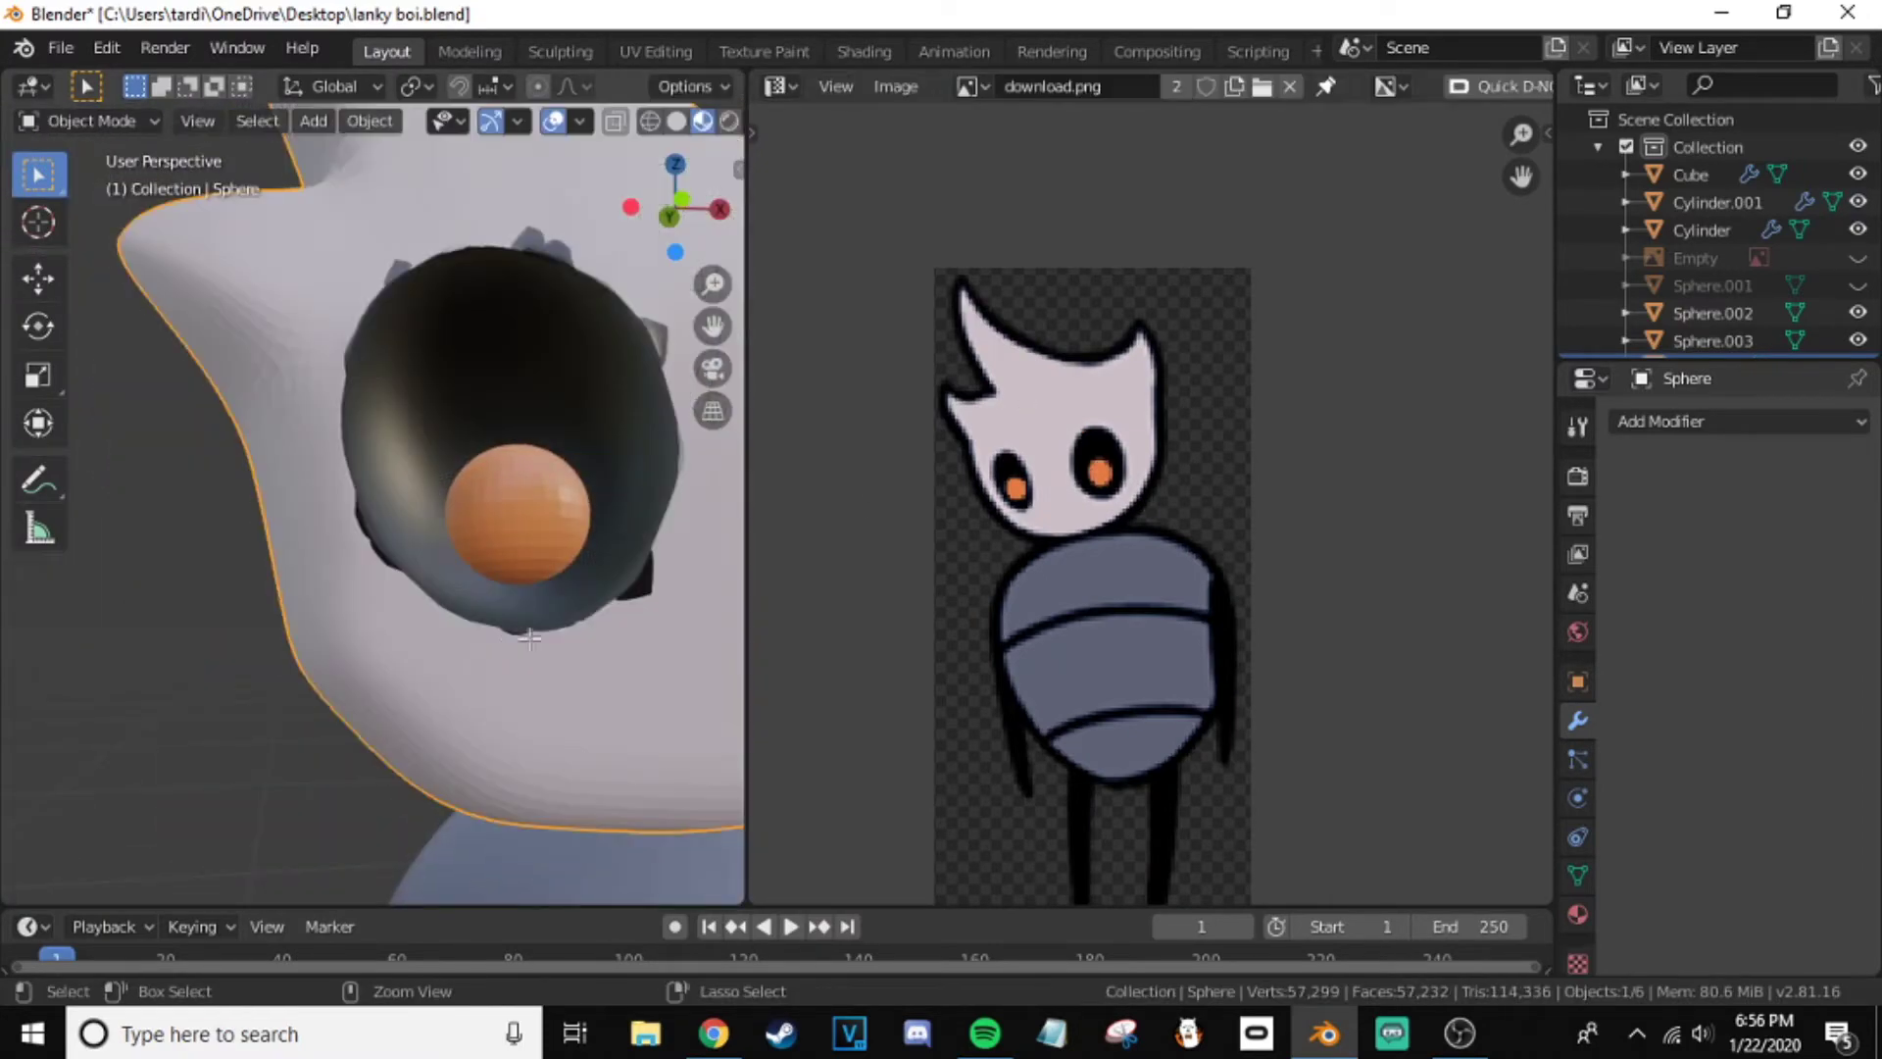
- Put the head into Edit Mode and search for a UV unwrap command
scroll(537, 402, down, 3)
click(1709, 424)
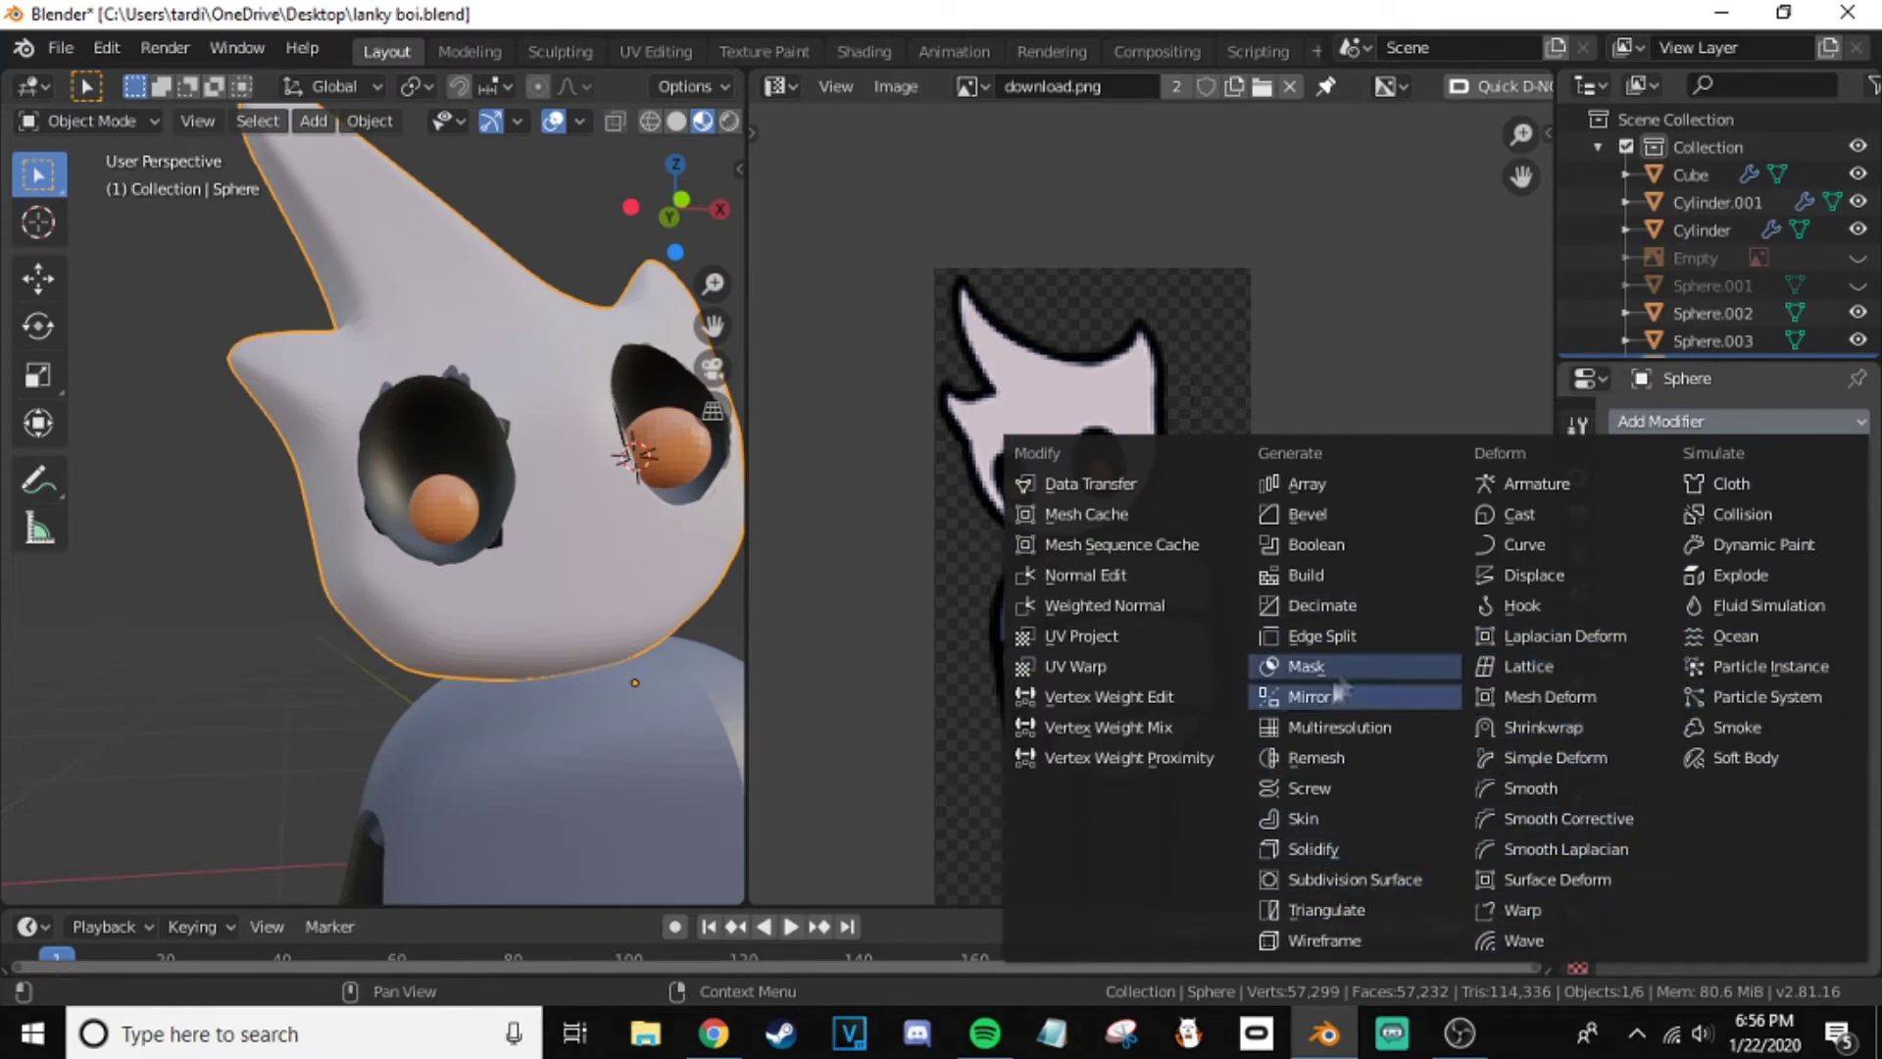
key(F3)
text(un)
key(Escape)
key(Tab)
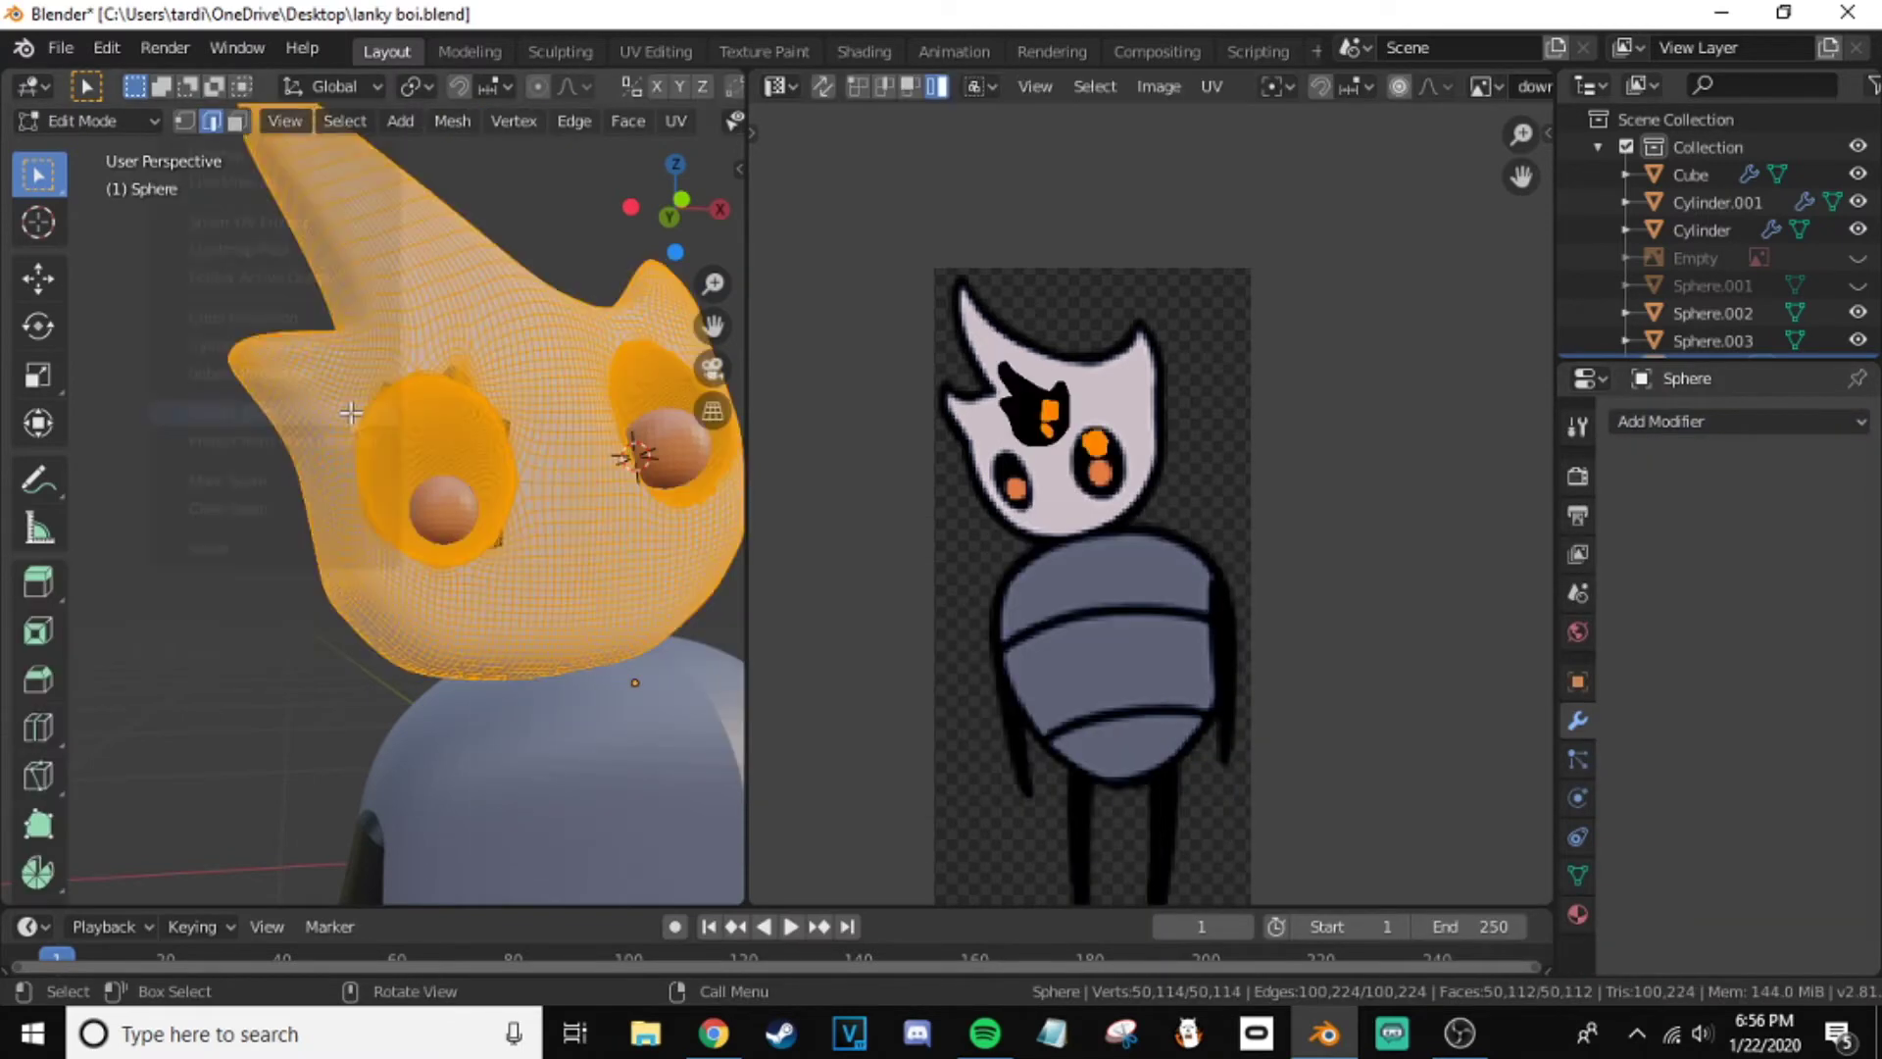
key(u)
key(Escape)
key(F3)
text(UN)
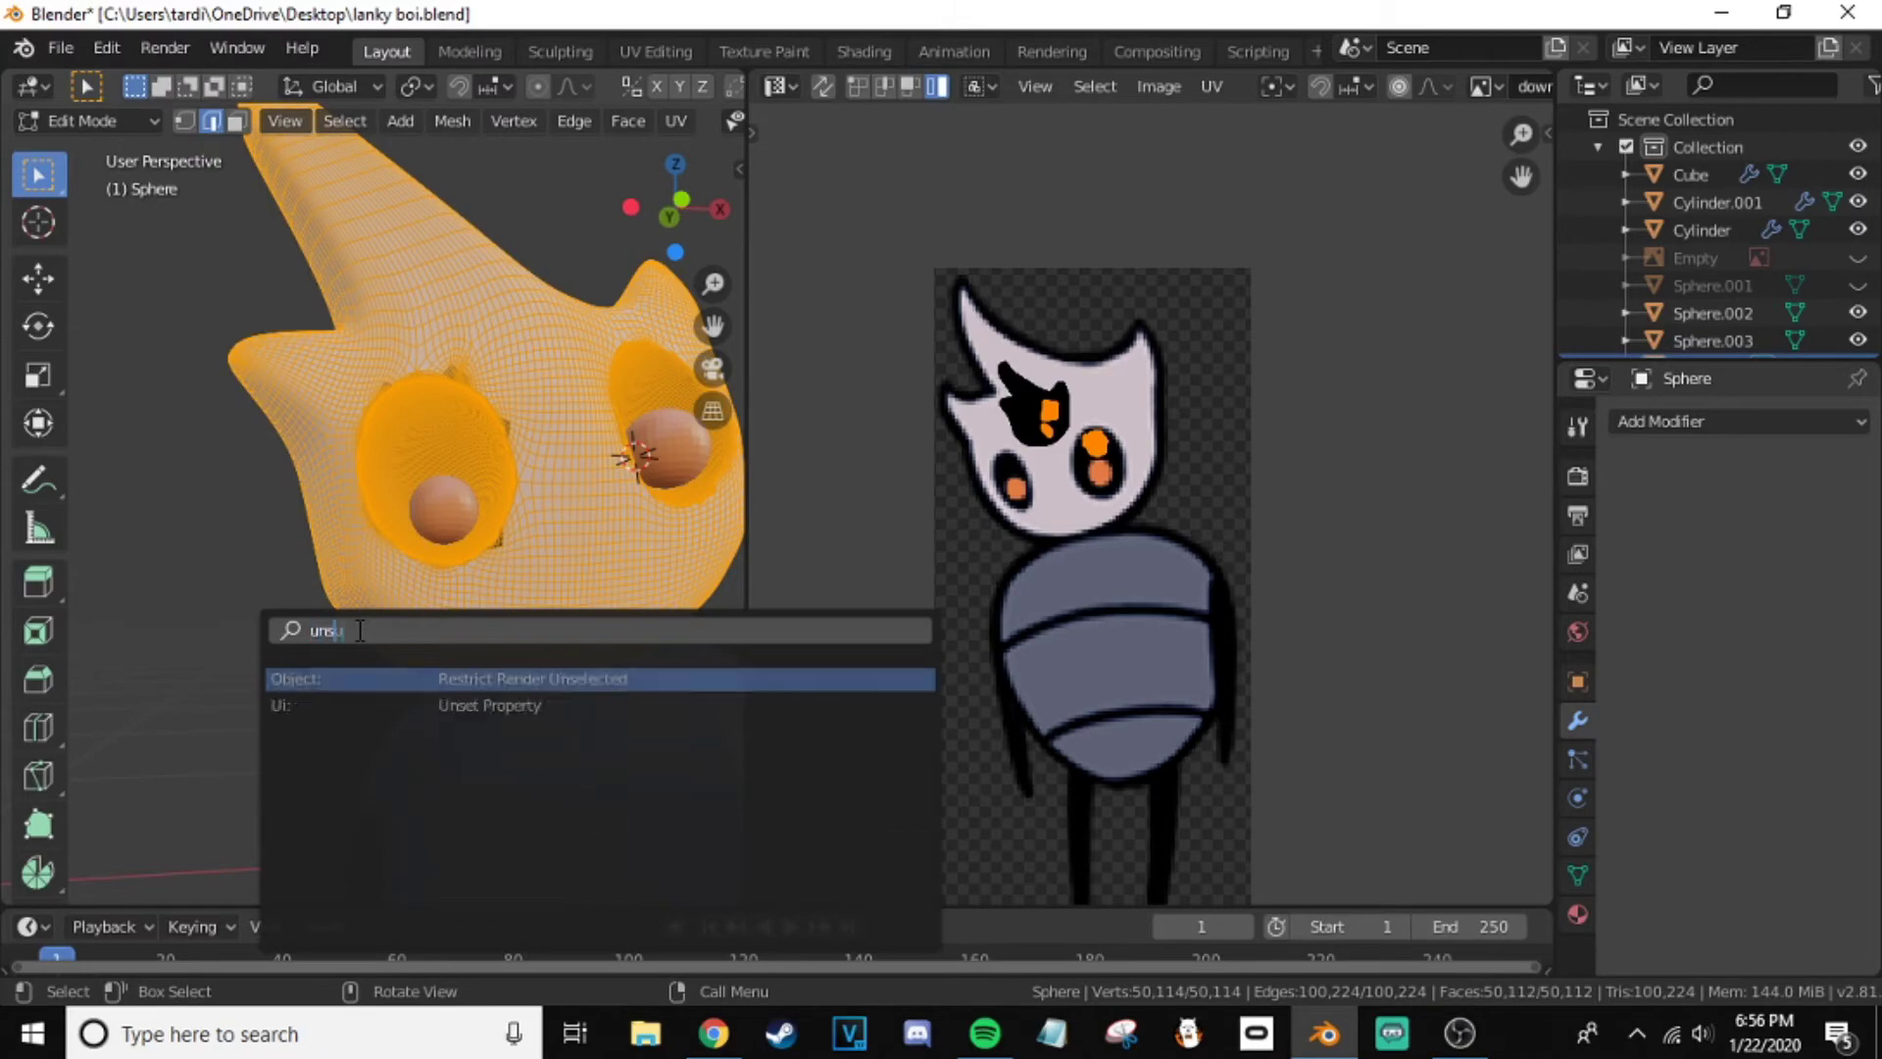
scroll(487, 361, up, 5)
scroll(559, 410, down, 6)
- Project the linked eye faces from view and move the UV island toward the orange eye
key(l)
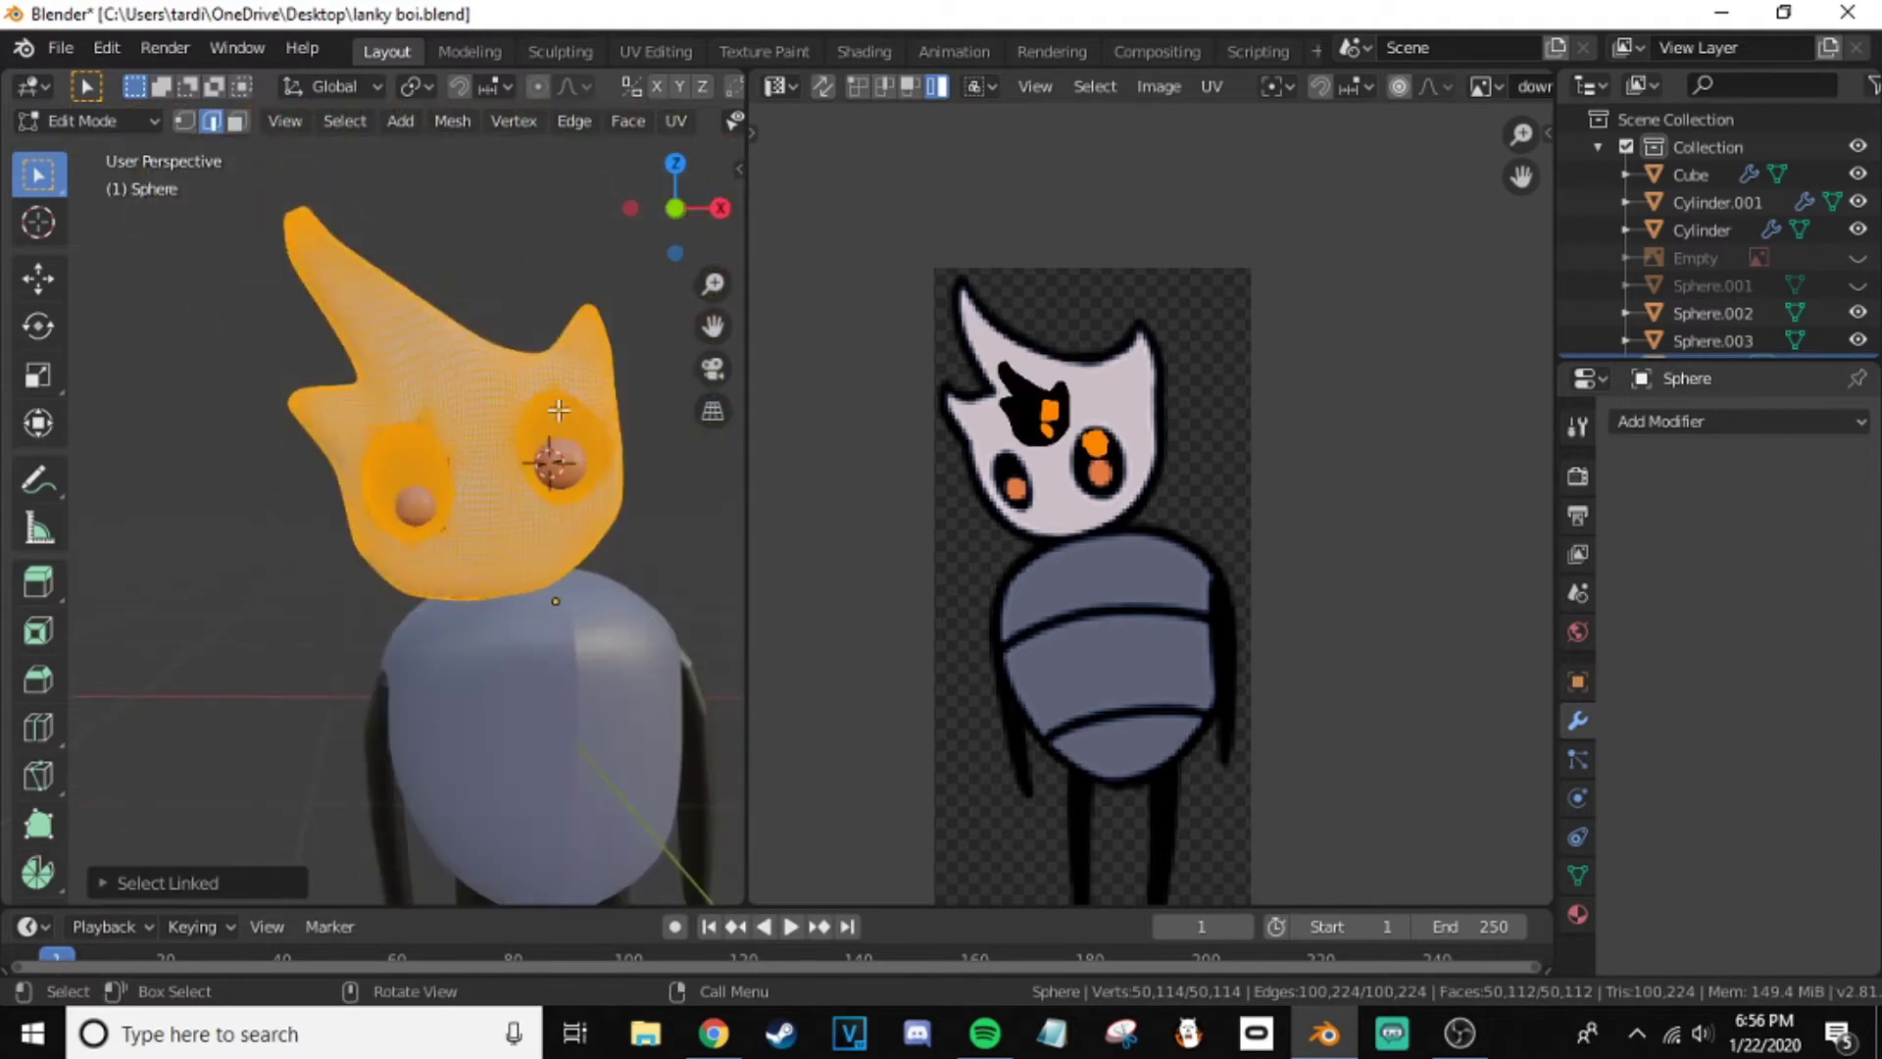
key(u)
click(549, 412)
scroll(1078, 490, up, 3)
key(g)
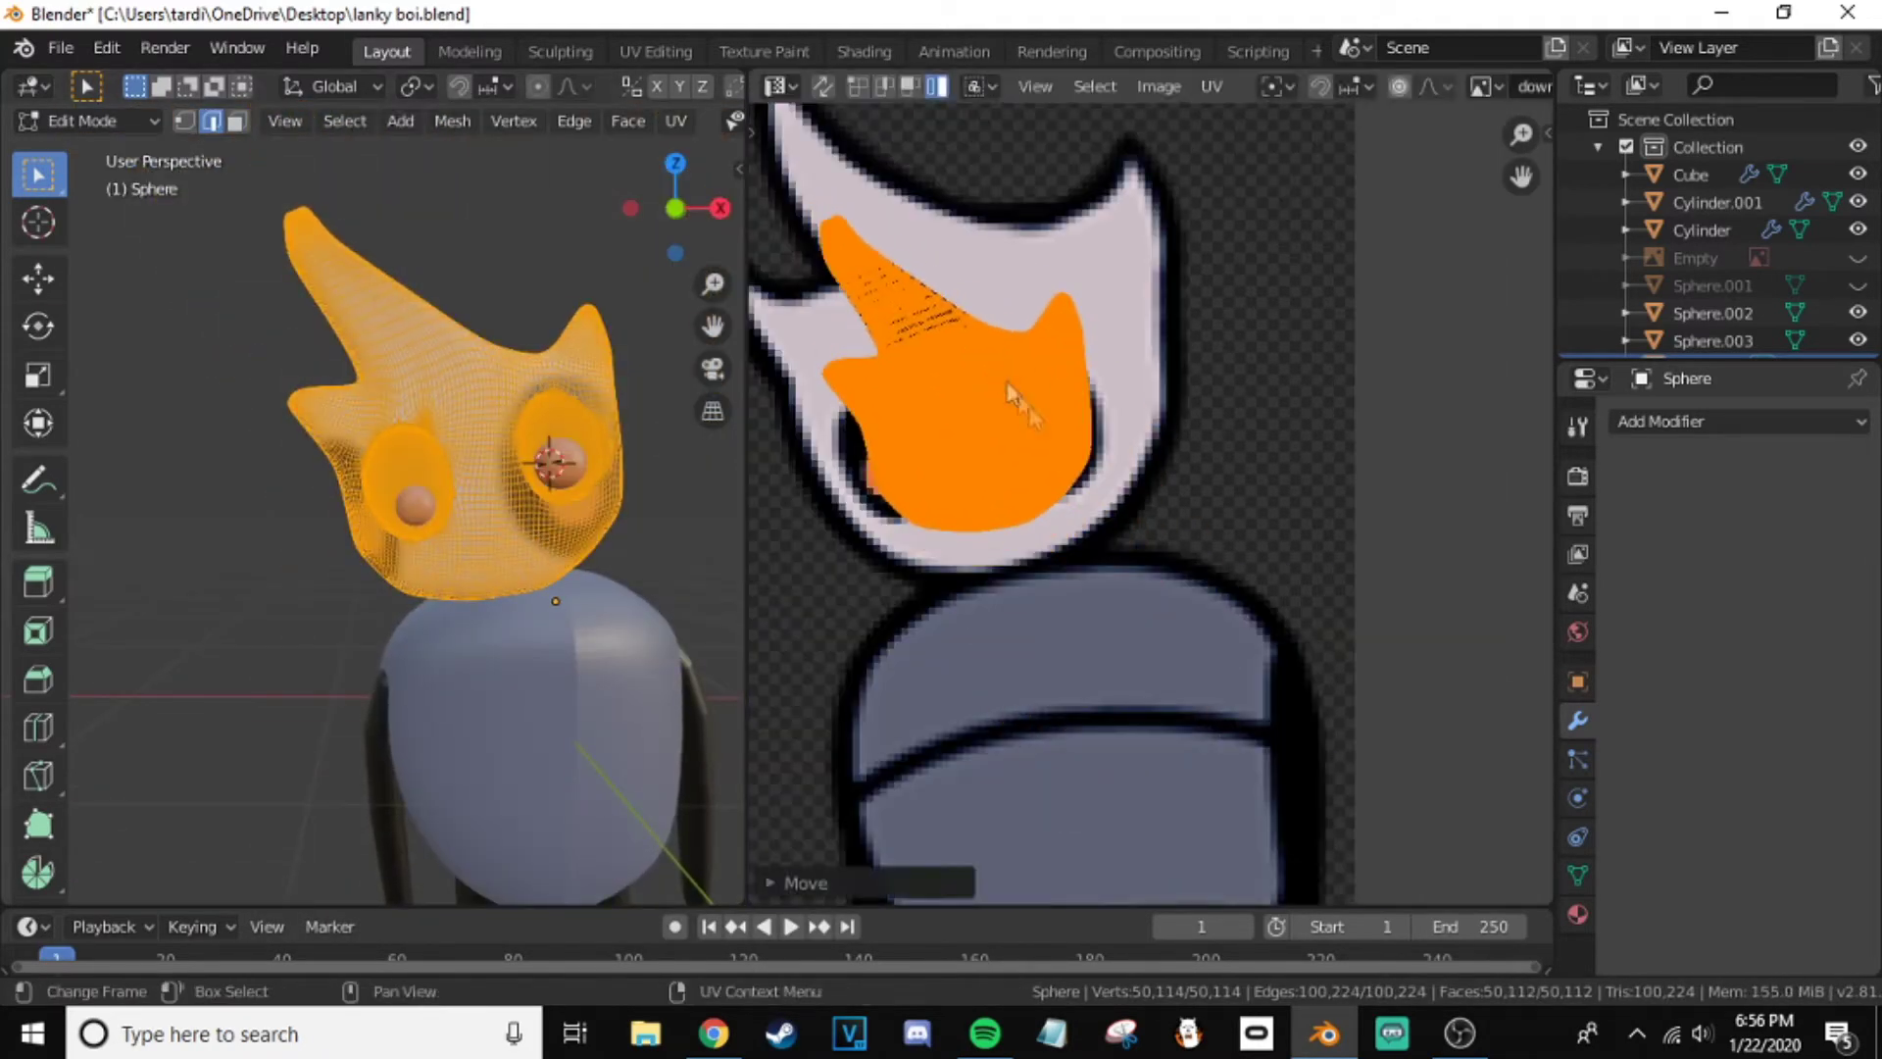
scroll(1010, 392, up, 3)
scroll(1218, 408, up, 2)
key(1)
scroll(1245, 460, up, 3)
drag(961, 233, 1239, 651)
- Brush-select a round patch of UV vertices, then undo back to the single eye island
key(alt+a)
key(c)
drag(1088, 437, 1062, 402)
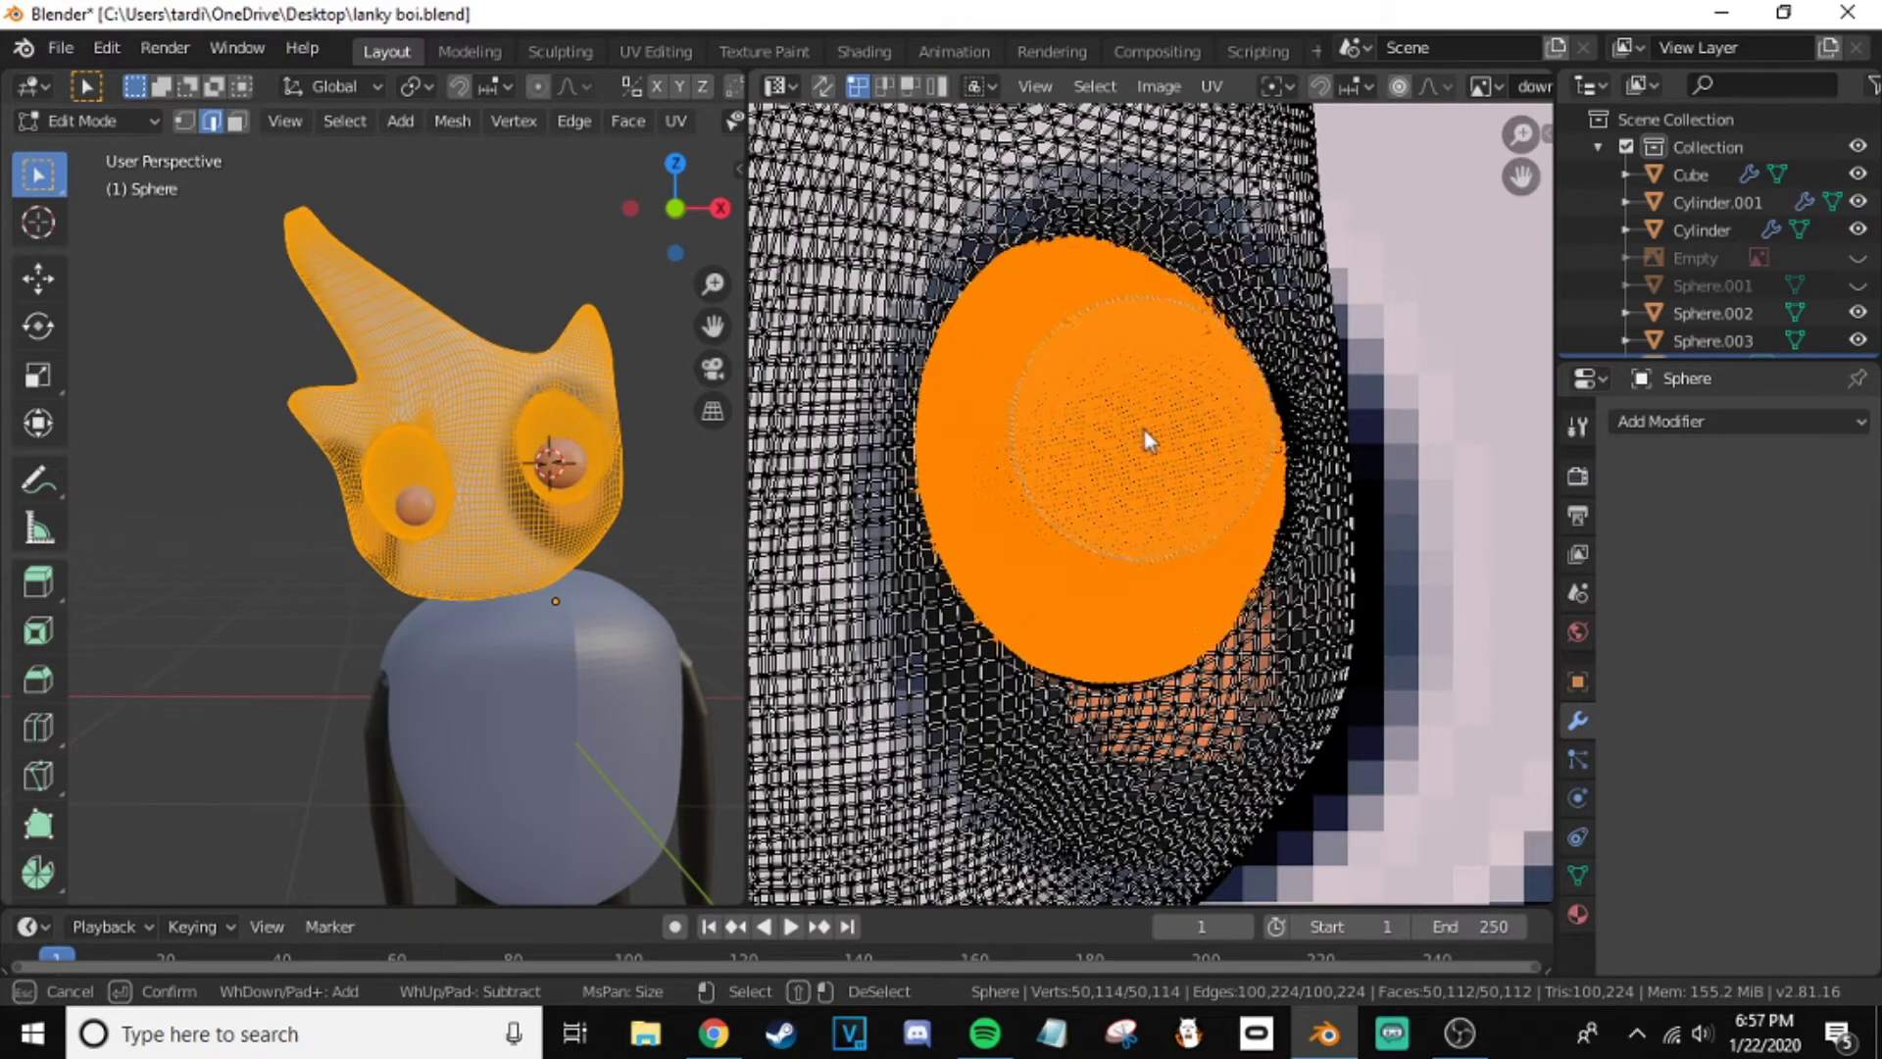
key(Escape)
scroll(1127, 443, down, 6)
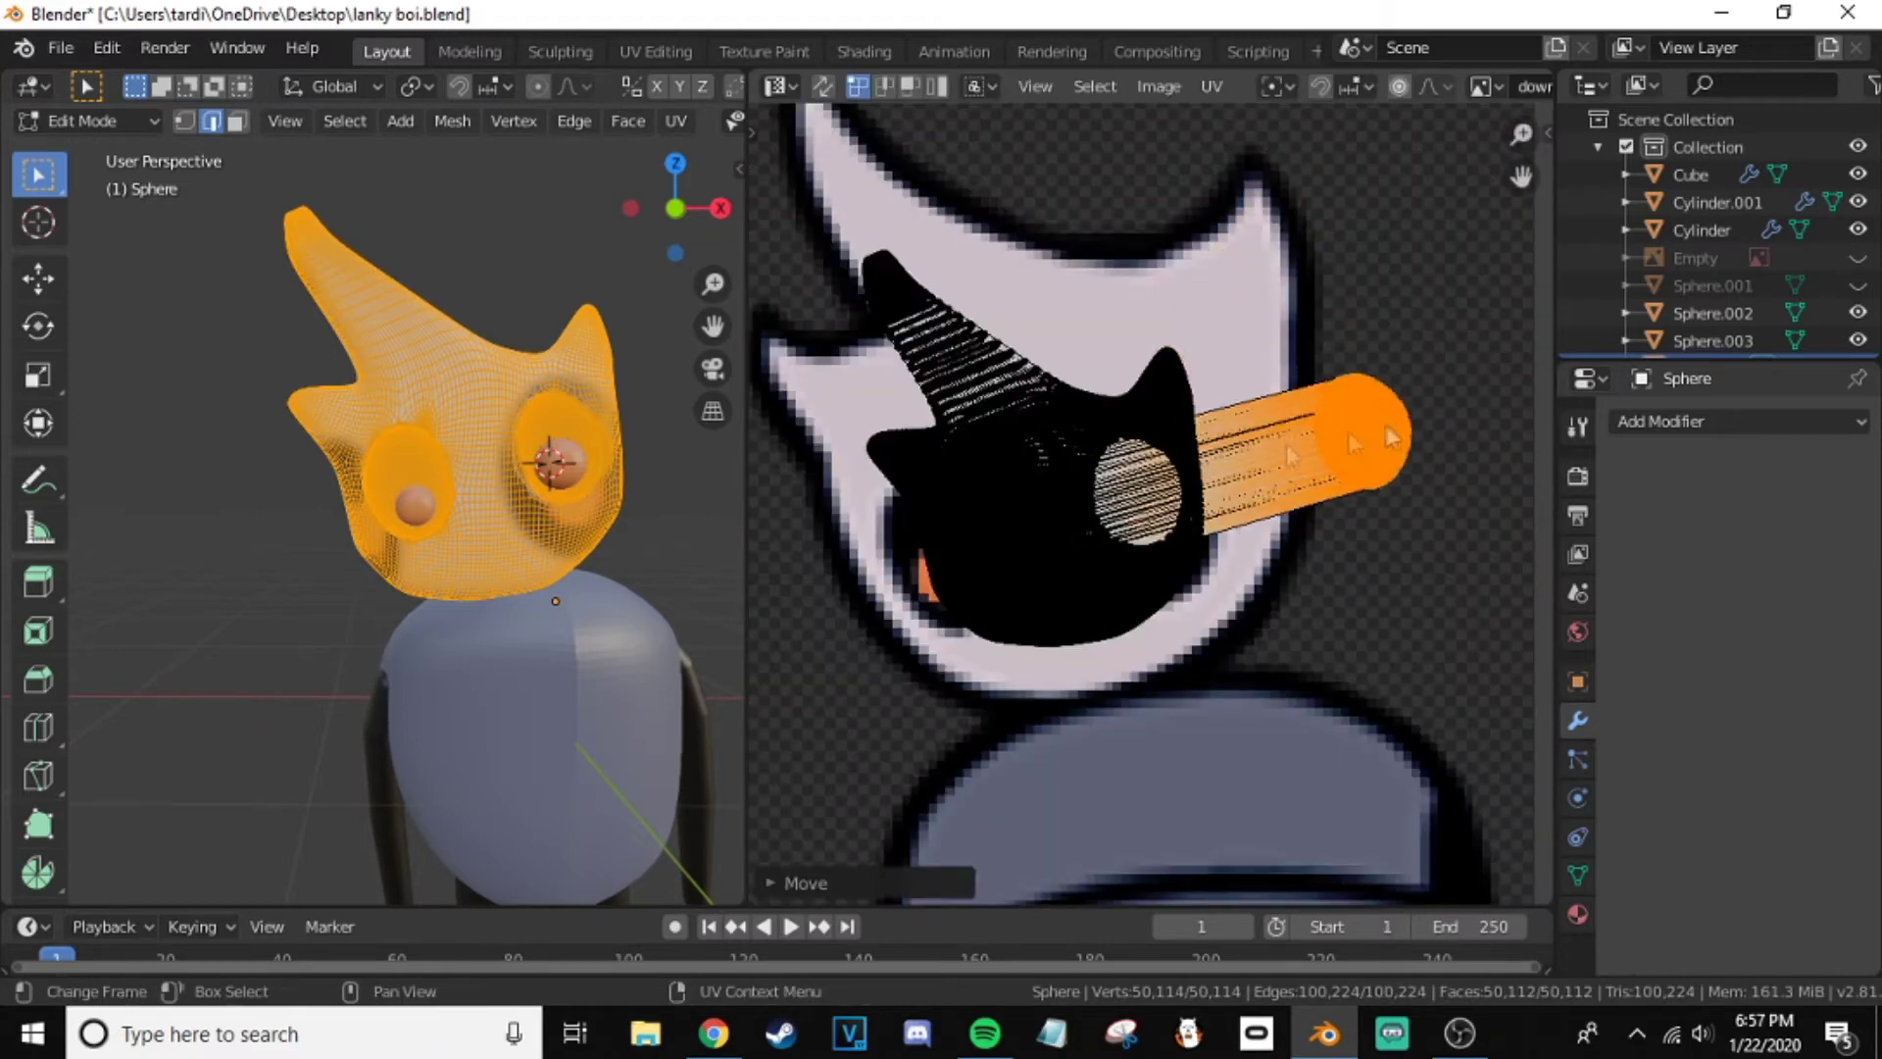
scroll(1274, 588, down, 2)
scroll(1283, 431, down, 1)
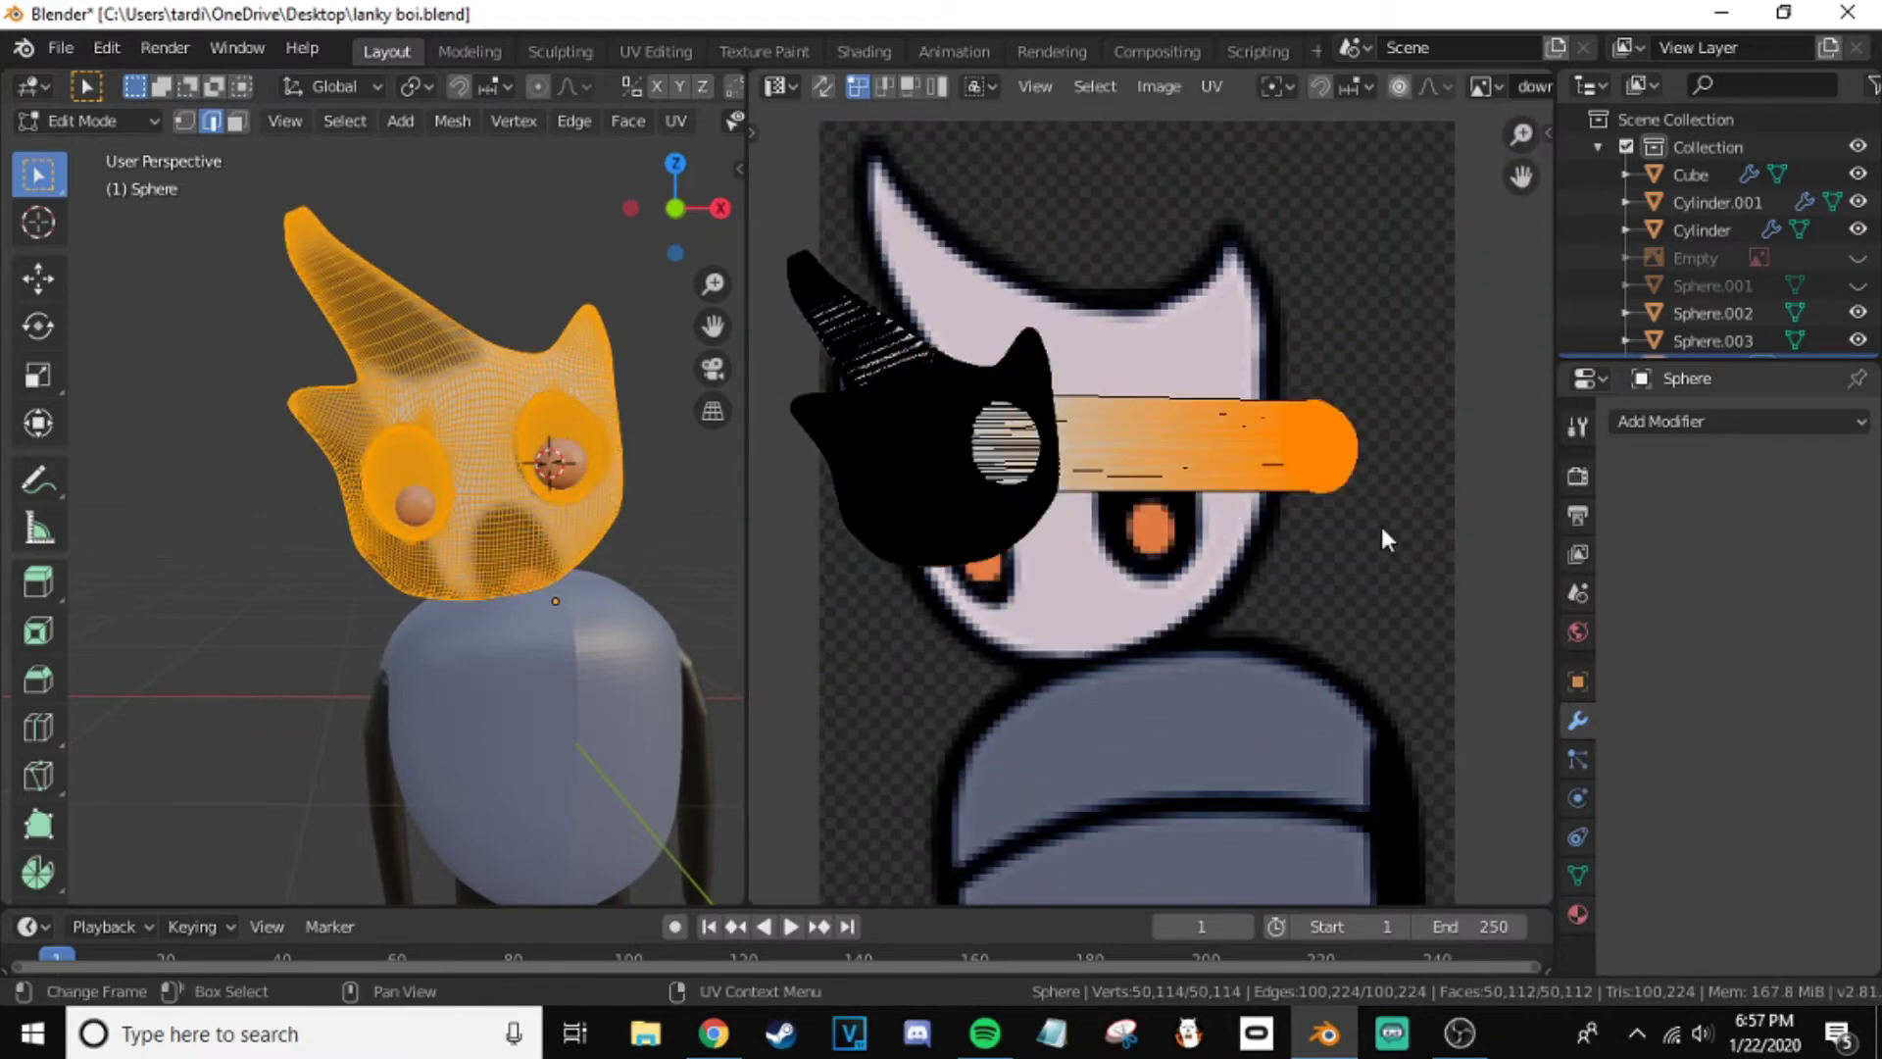
key(ctrl+z)
key(KP_Decimal)
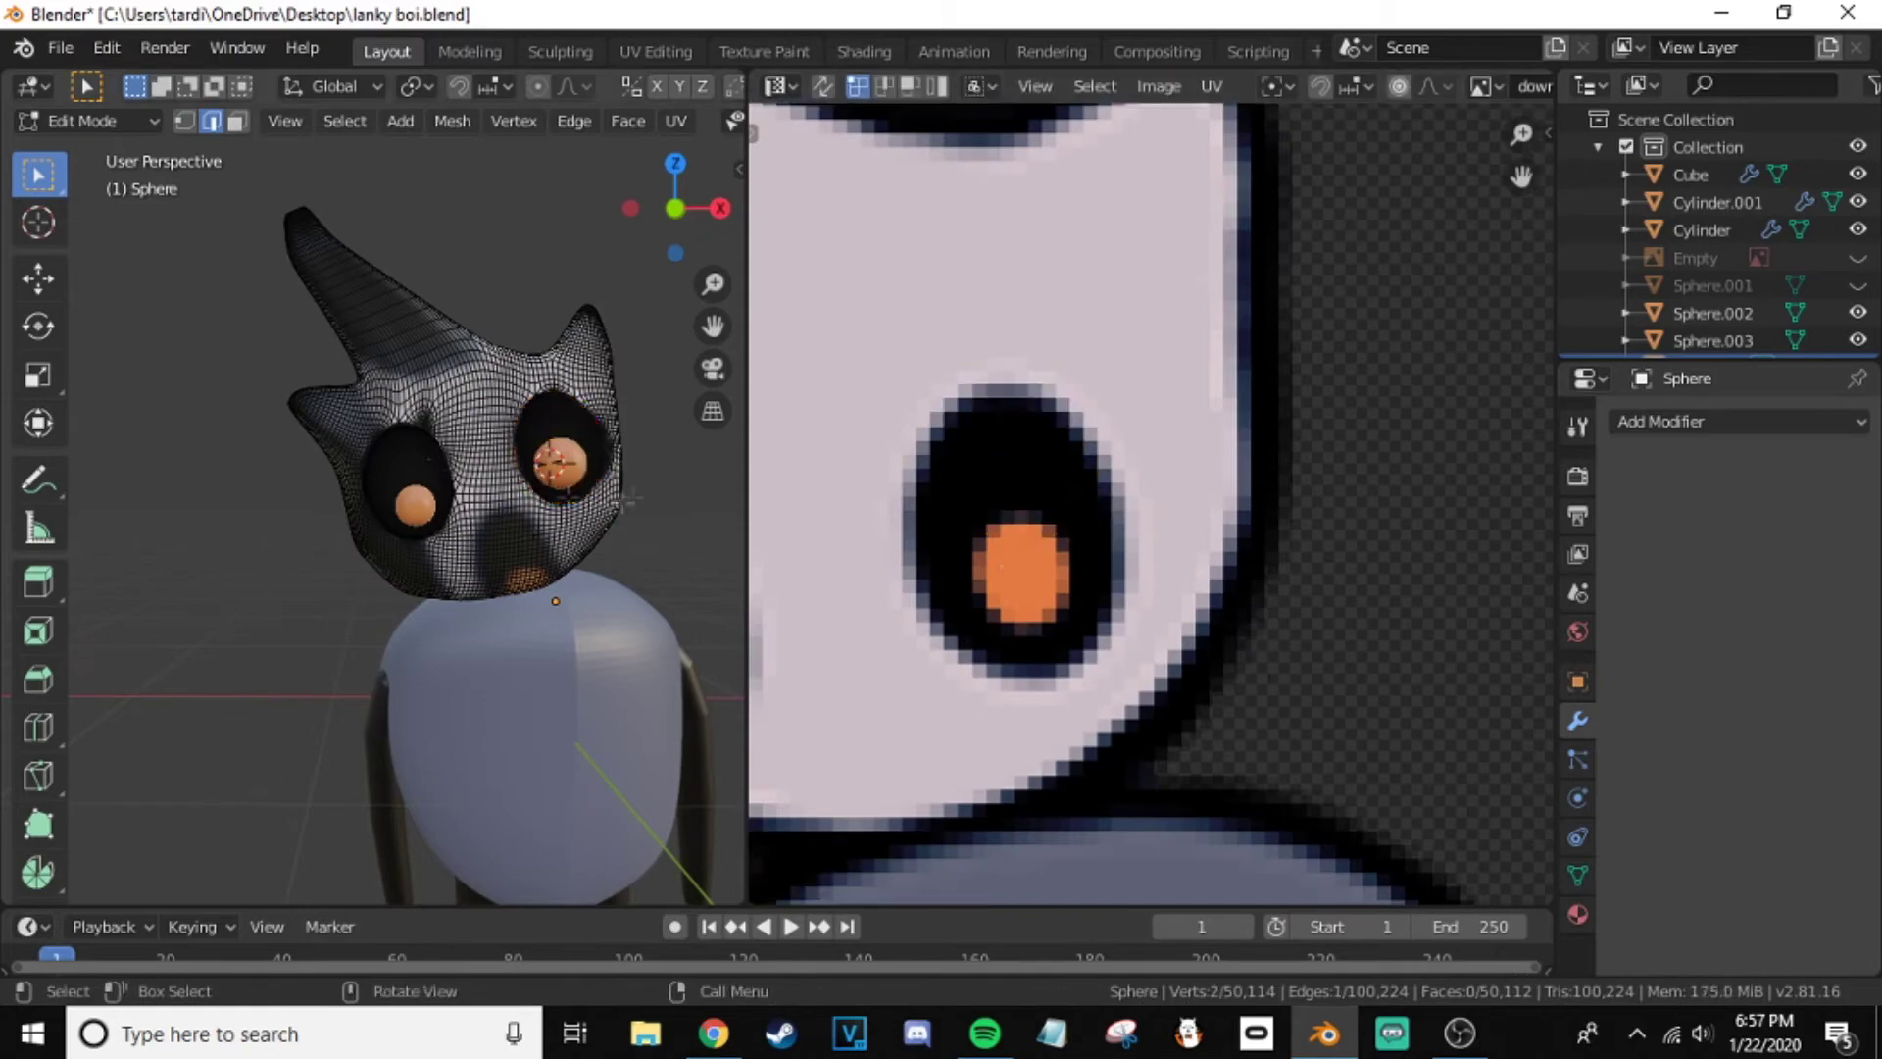
- Grow the selection around the eye socket, then close Blender
key(Tab)
scroll(420, 460, up, 5)
scroll(546, 512, down, 2)
key(Tab)
key(ctrl+l)
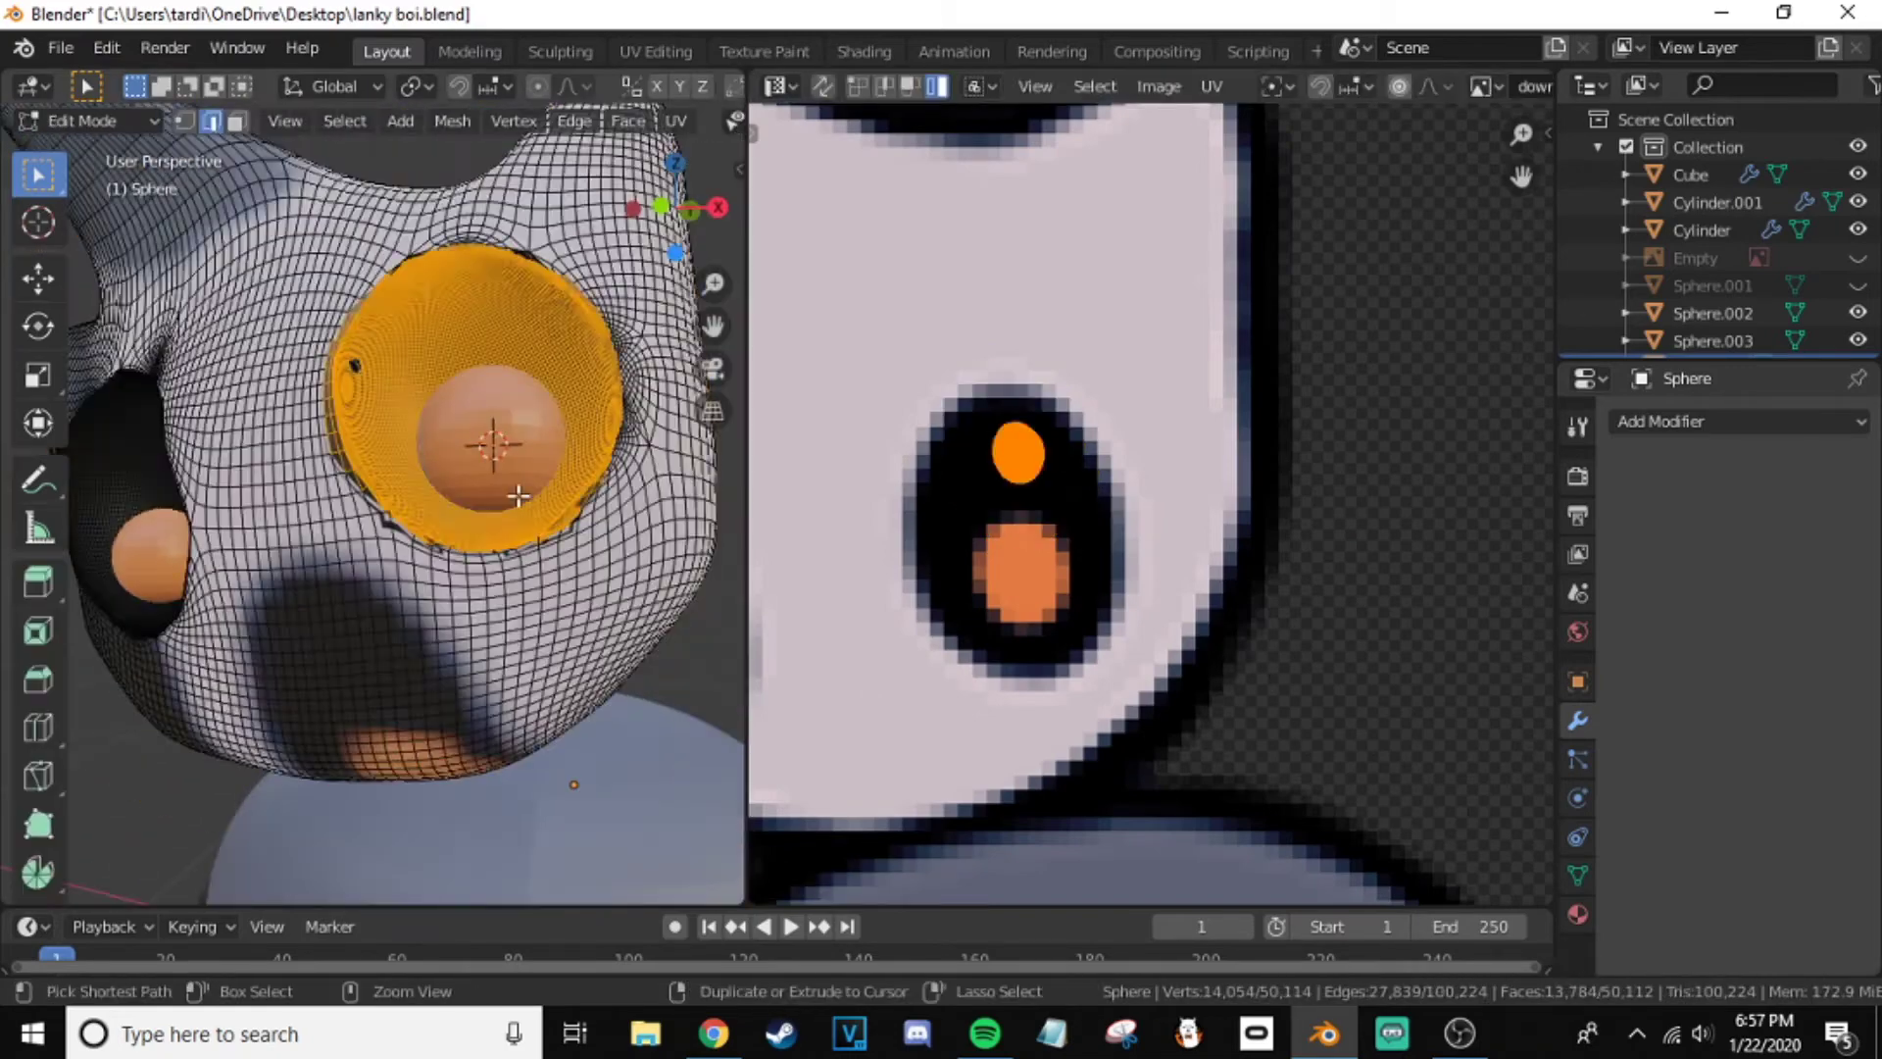
key(alt+F4)
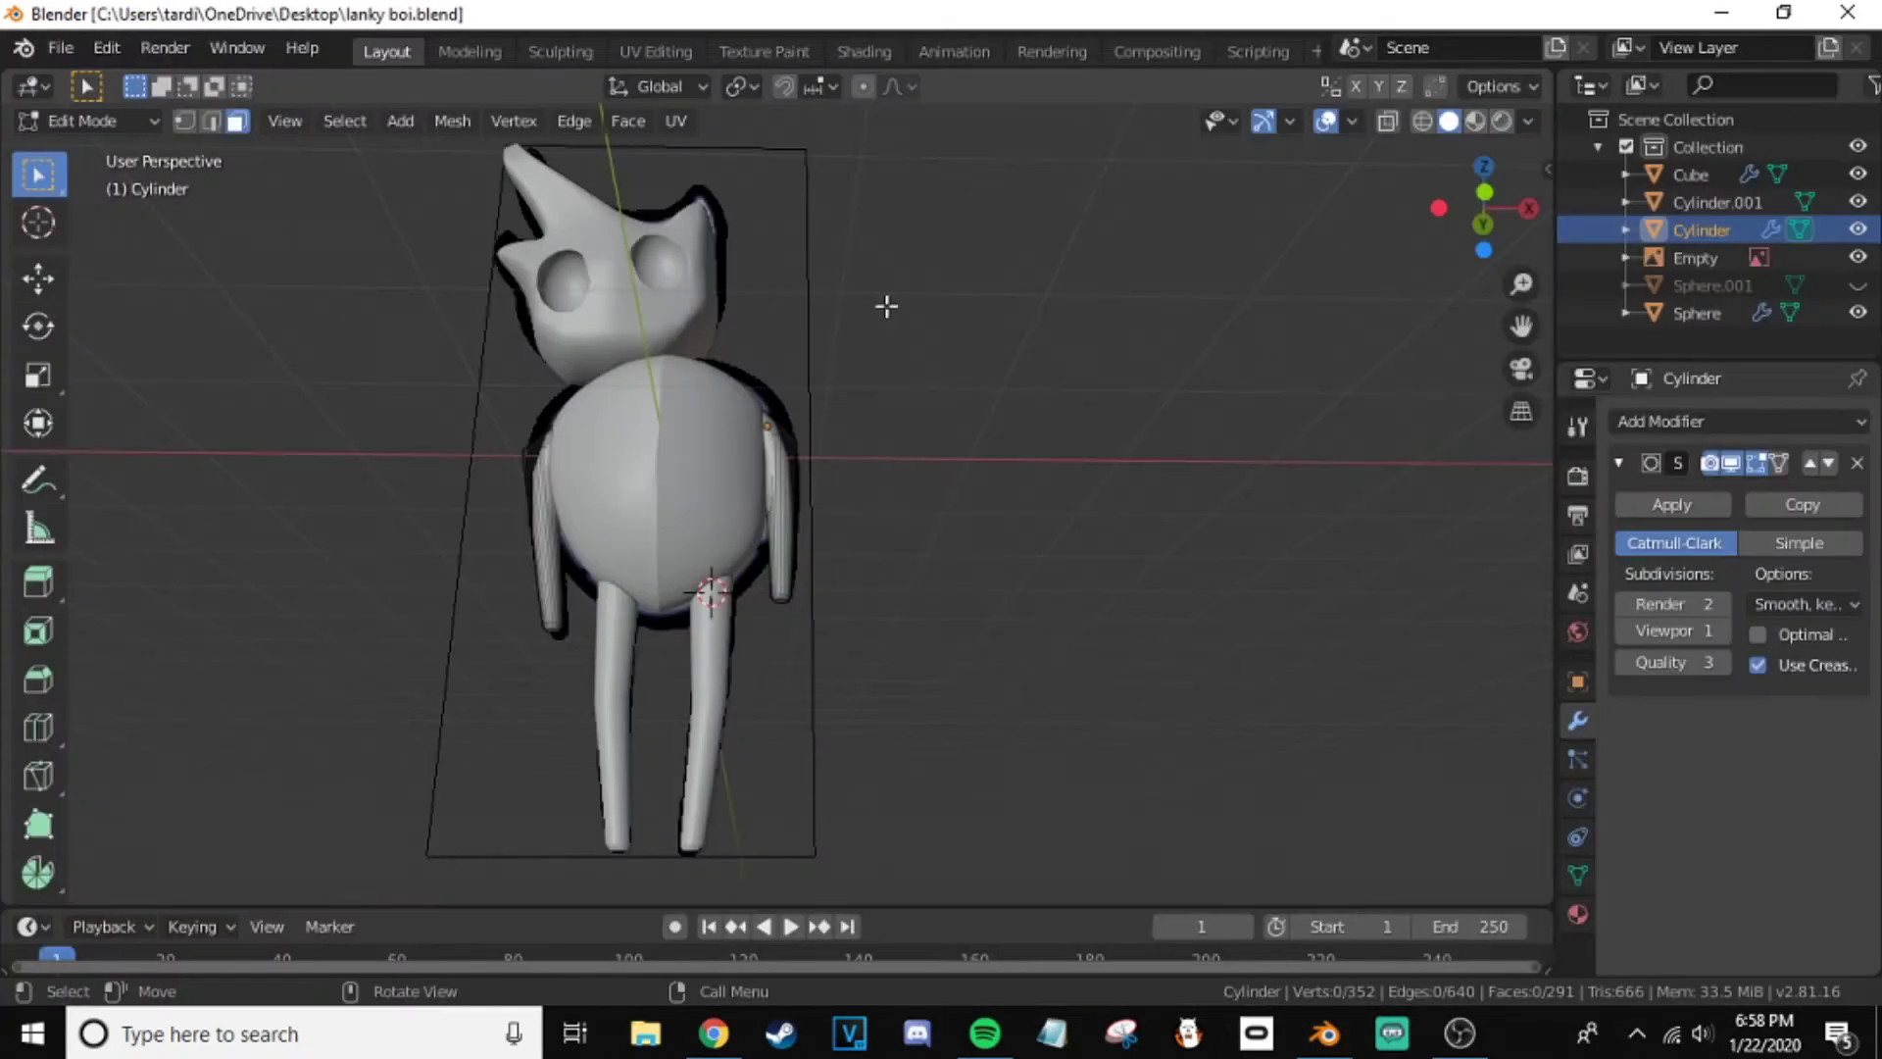
- Add a Subdivision Surface modifier to the legs (Cylinder.001)
scroll(887, 305, up, 5)
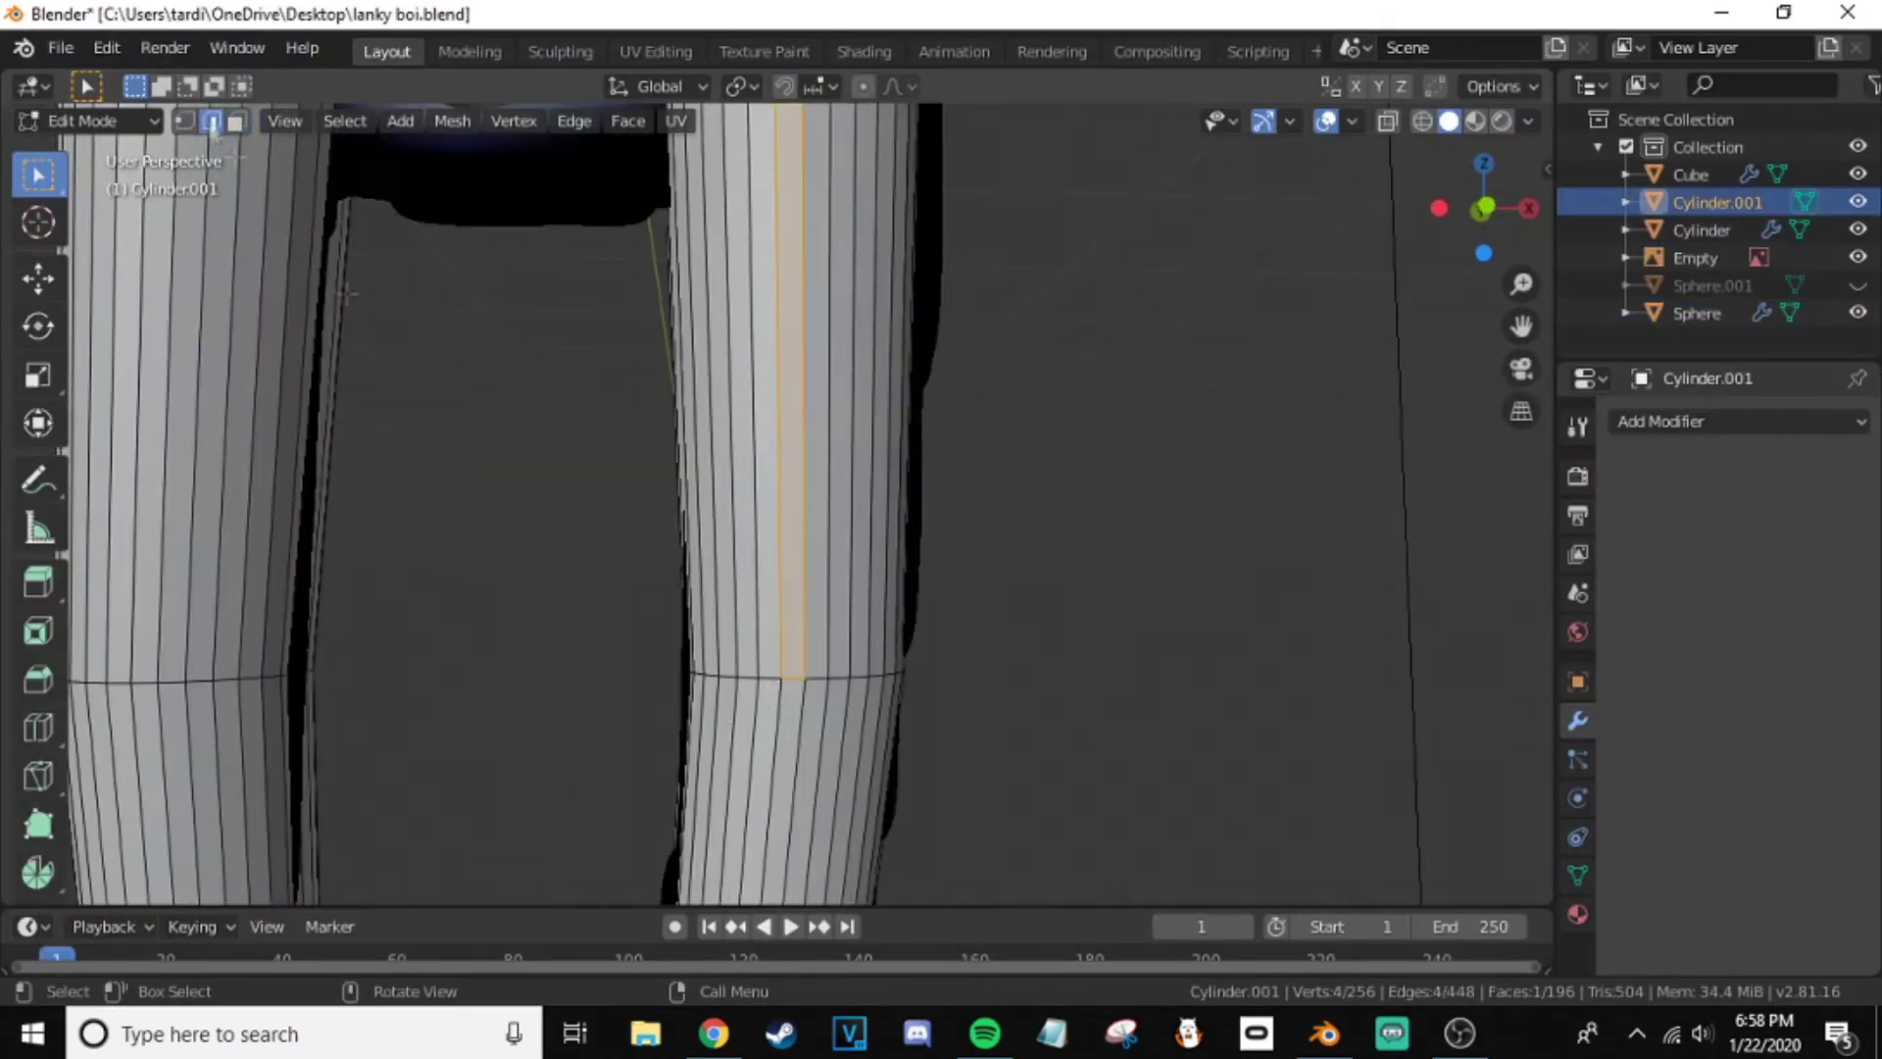
key(a)
click(1739, 420)
click(1353, 875)
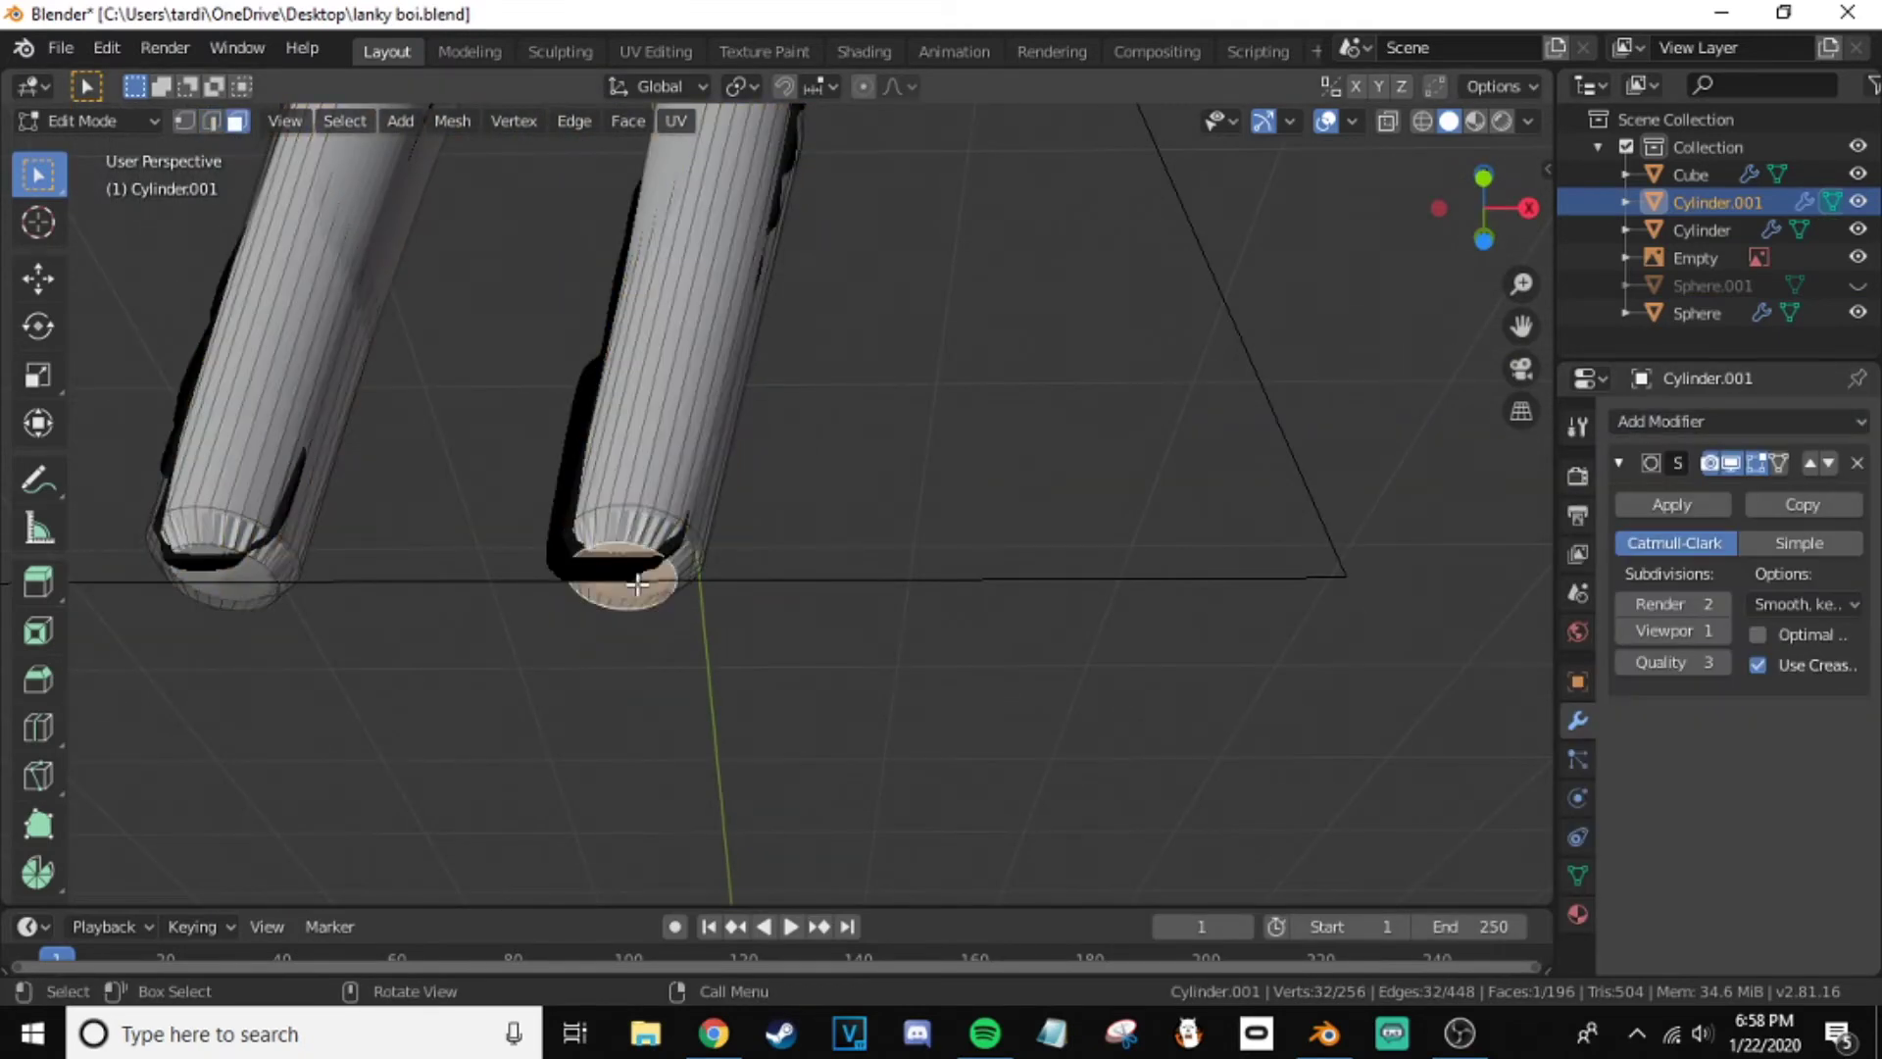
scroll(798, 504, up, 6)
key(e)
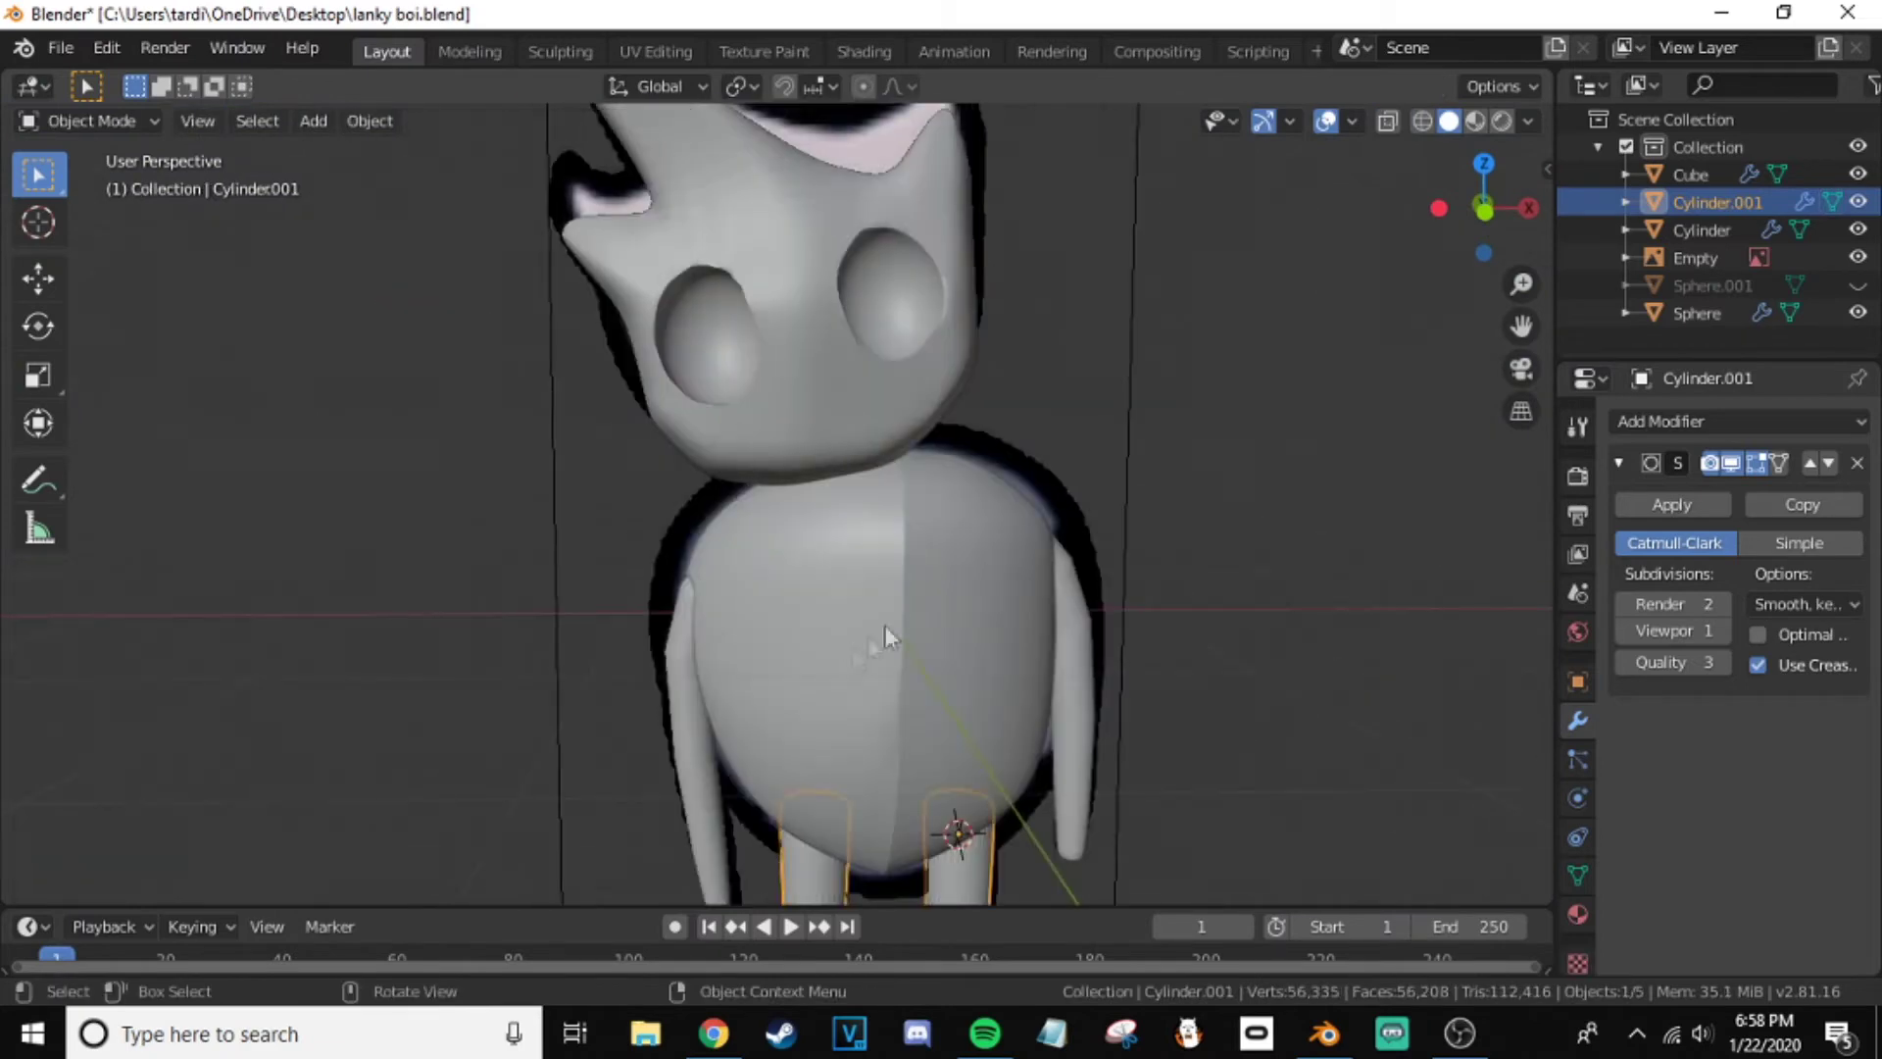
- Add more faces around the eye to the selection and return to Object Mode
scroll(808, 320, up, 5)
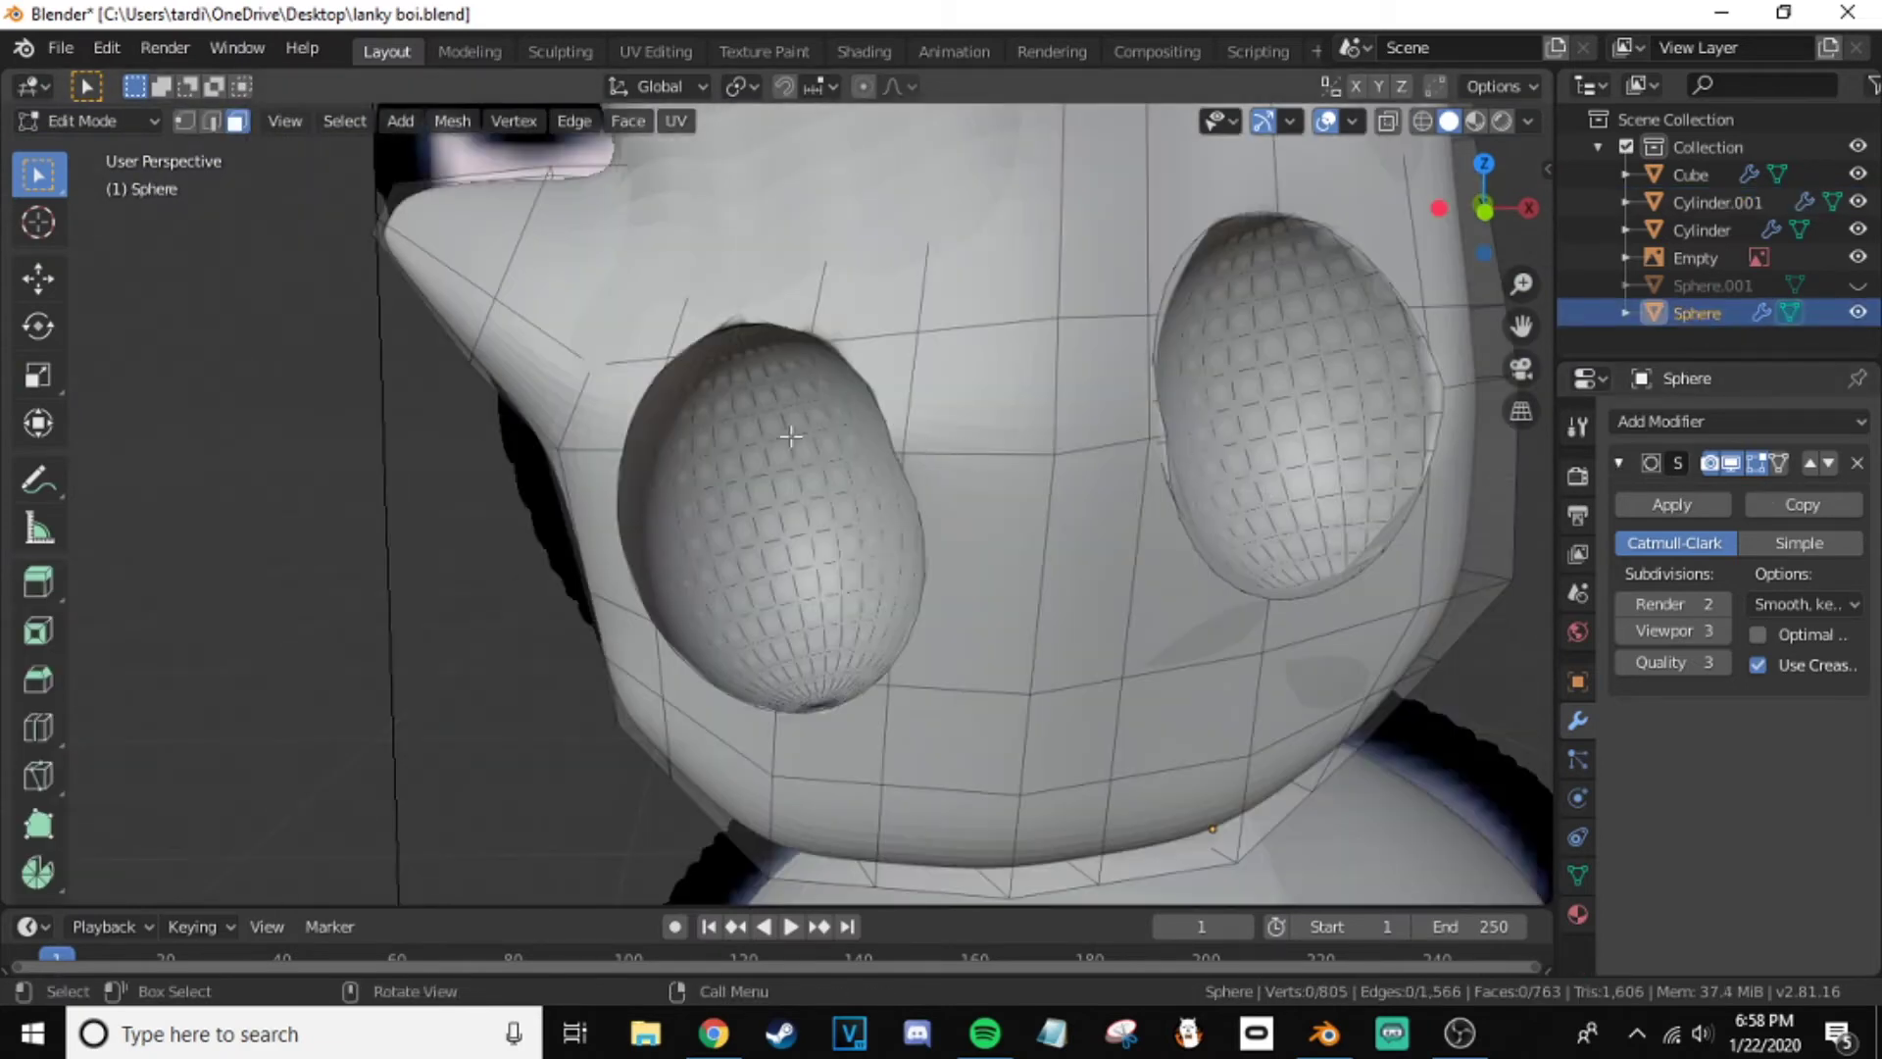
scroll(800, 495, down, 5)
mouse_move(813, 490)
middle_down()
mouse_move(1160, 433)
mouse_move(742, 497)
middle_up()
click(1160, 433)
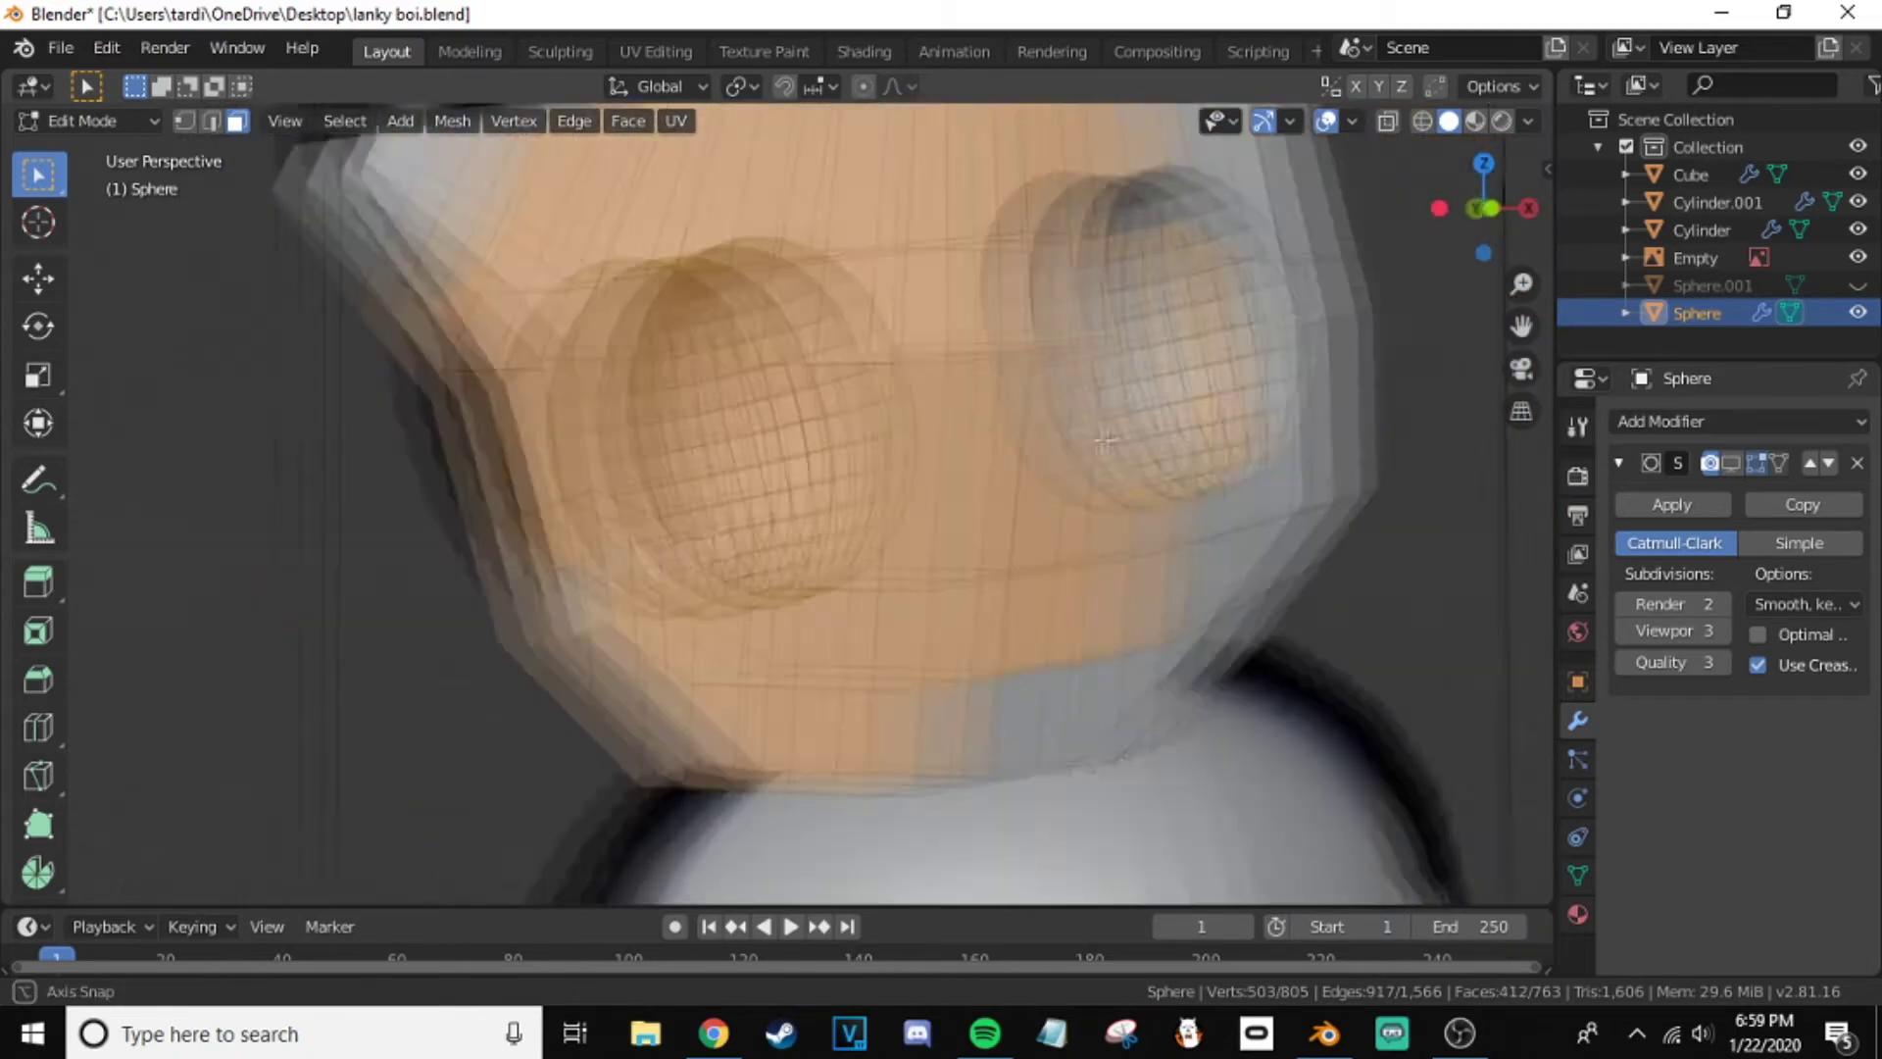
scroll(742, 497, down, 5)
scroll(742, 497, up, 5)
scroll(742, 497, down, 5)
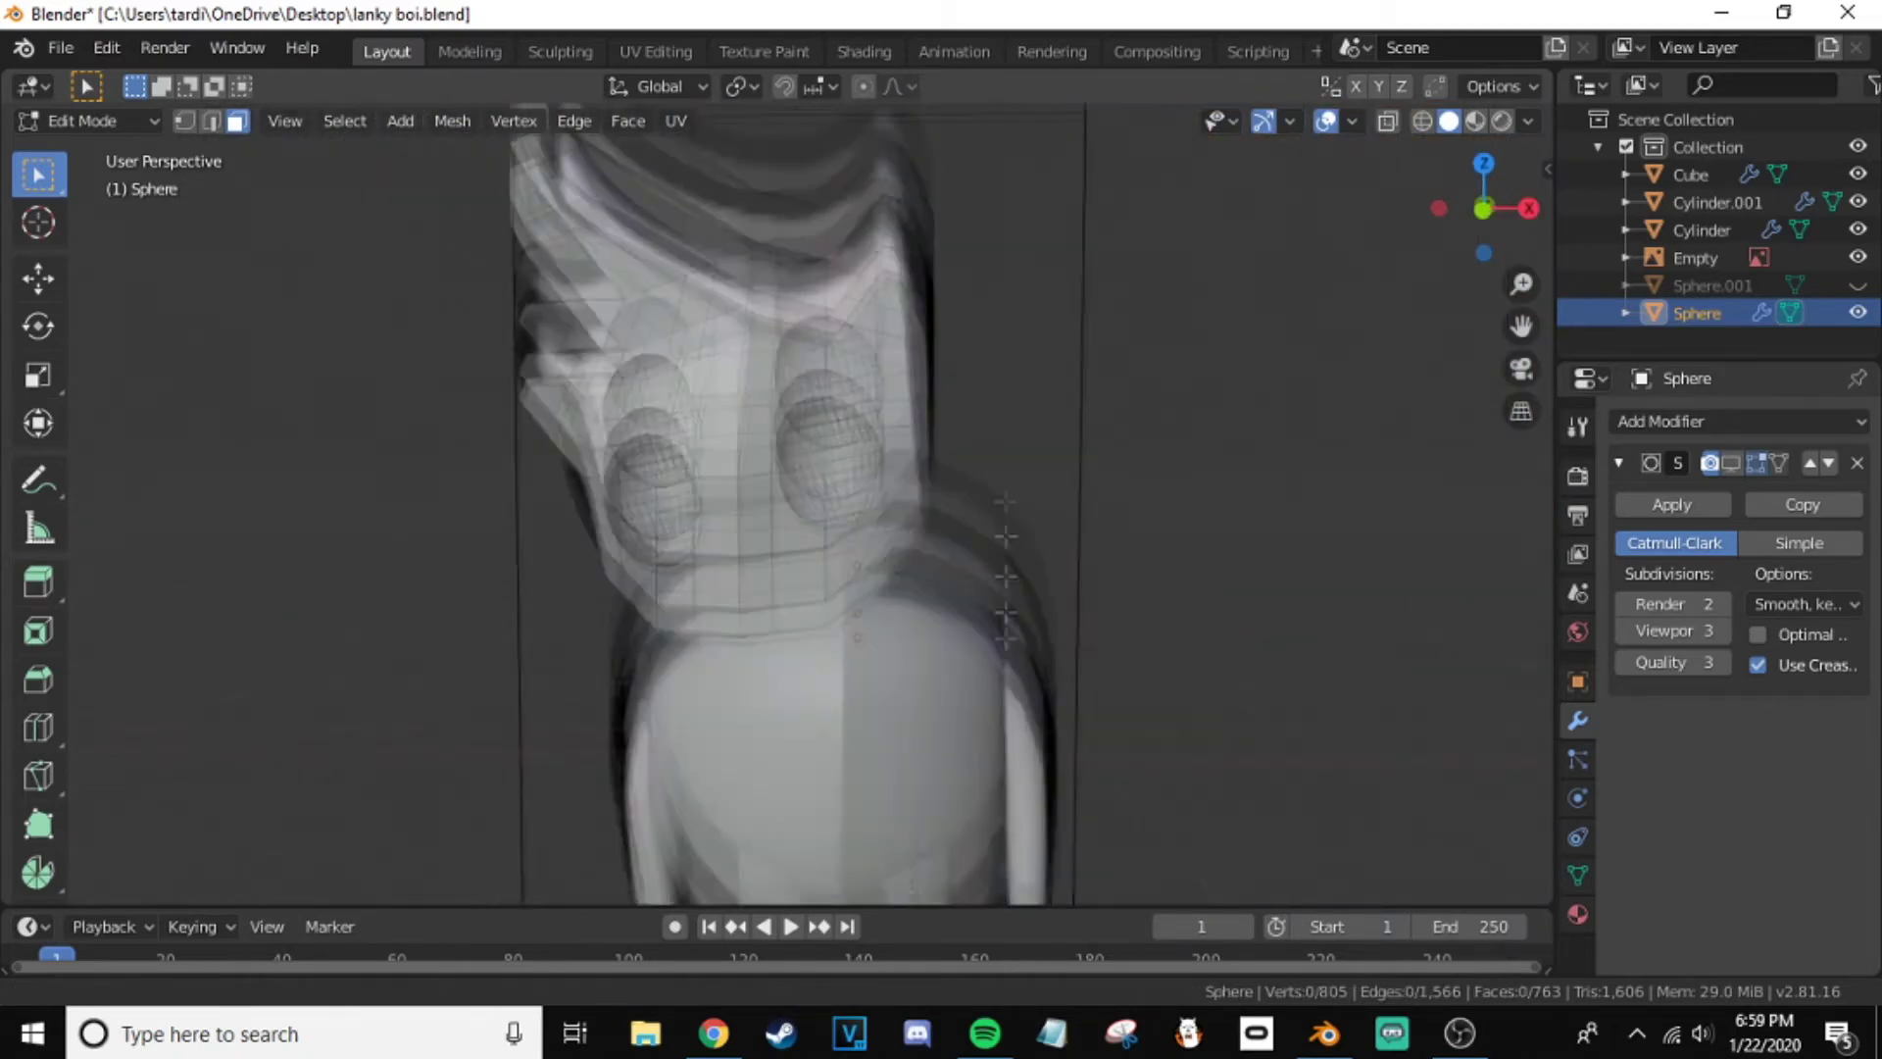
key(Tab)
- Select the body, undo the selection, and orbit around the character
click(833, 606)
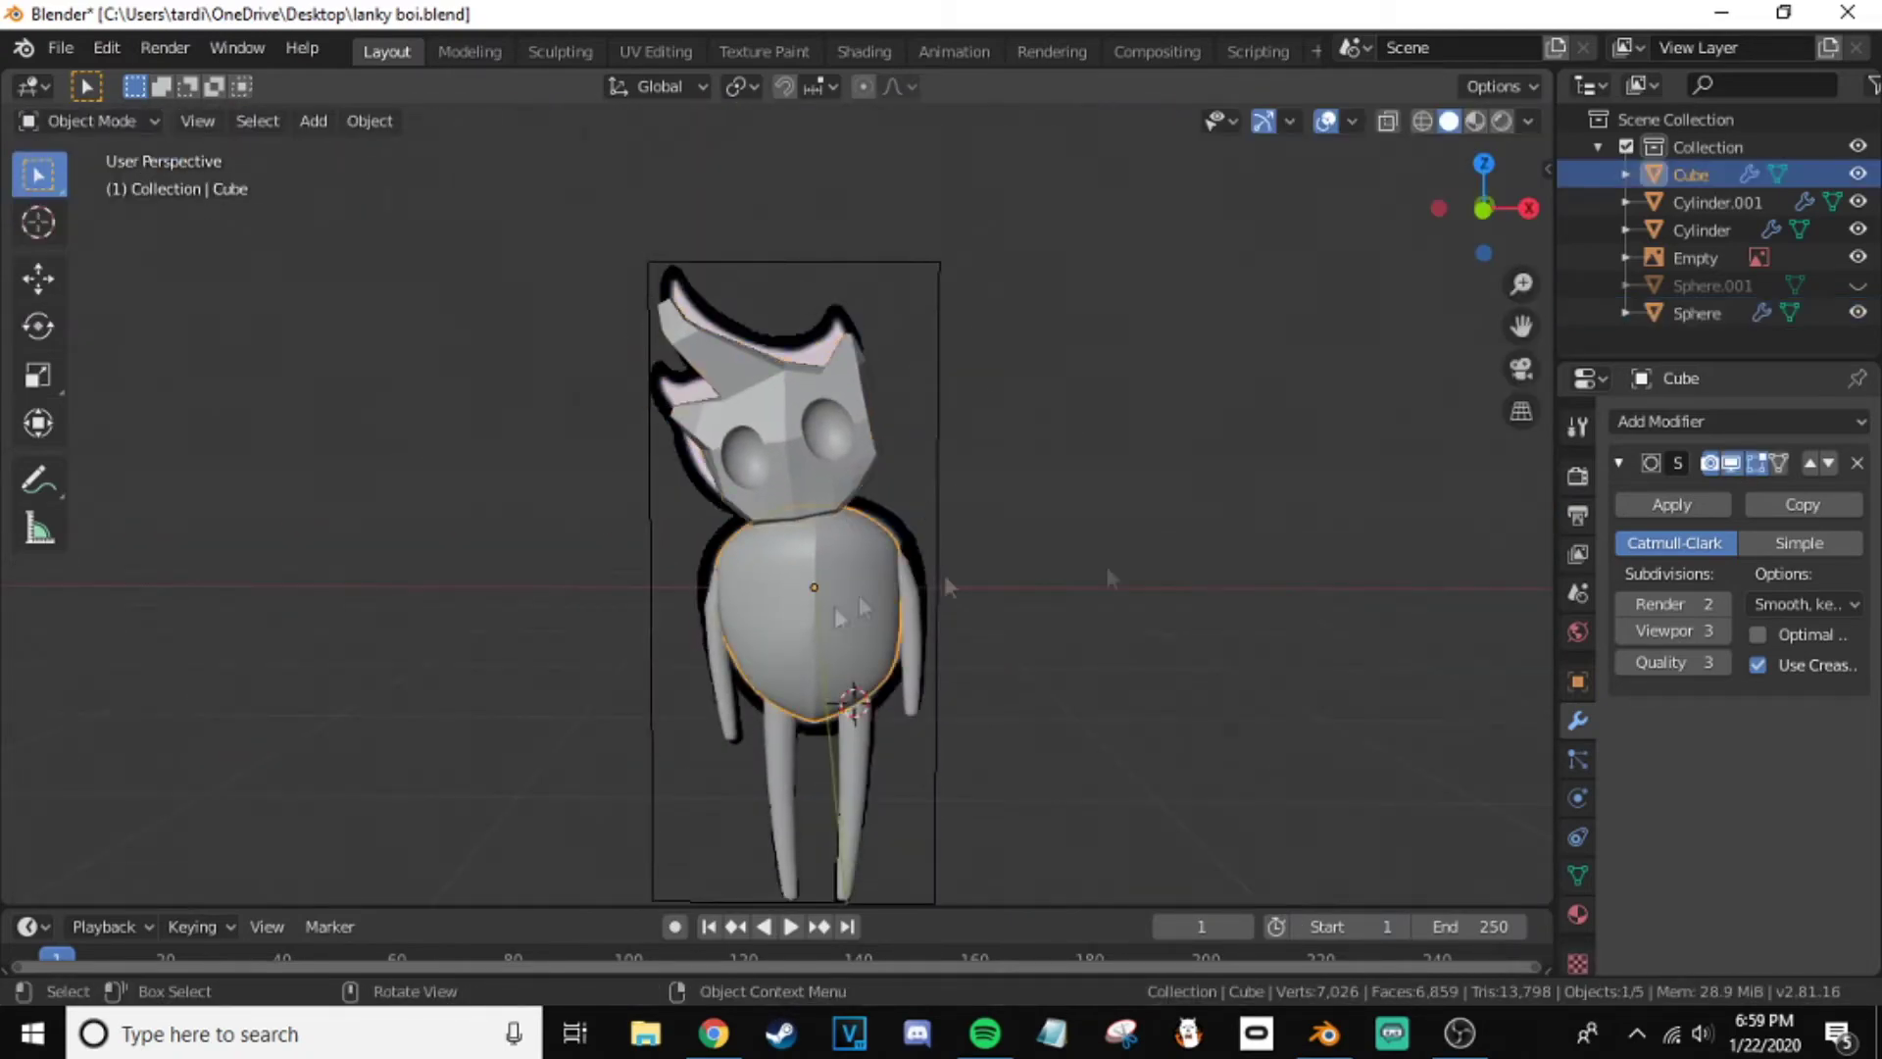
scroll(998, 619, up, 3)
scroll(998, 620, down, 2)
scroll(996, 464, up, 1)
key(ctrl+z)
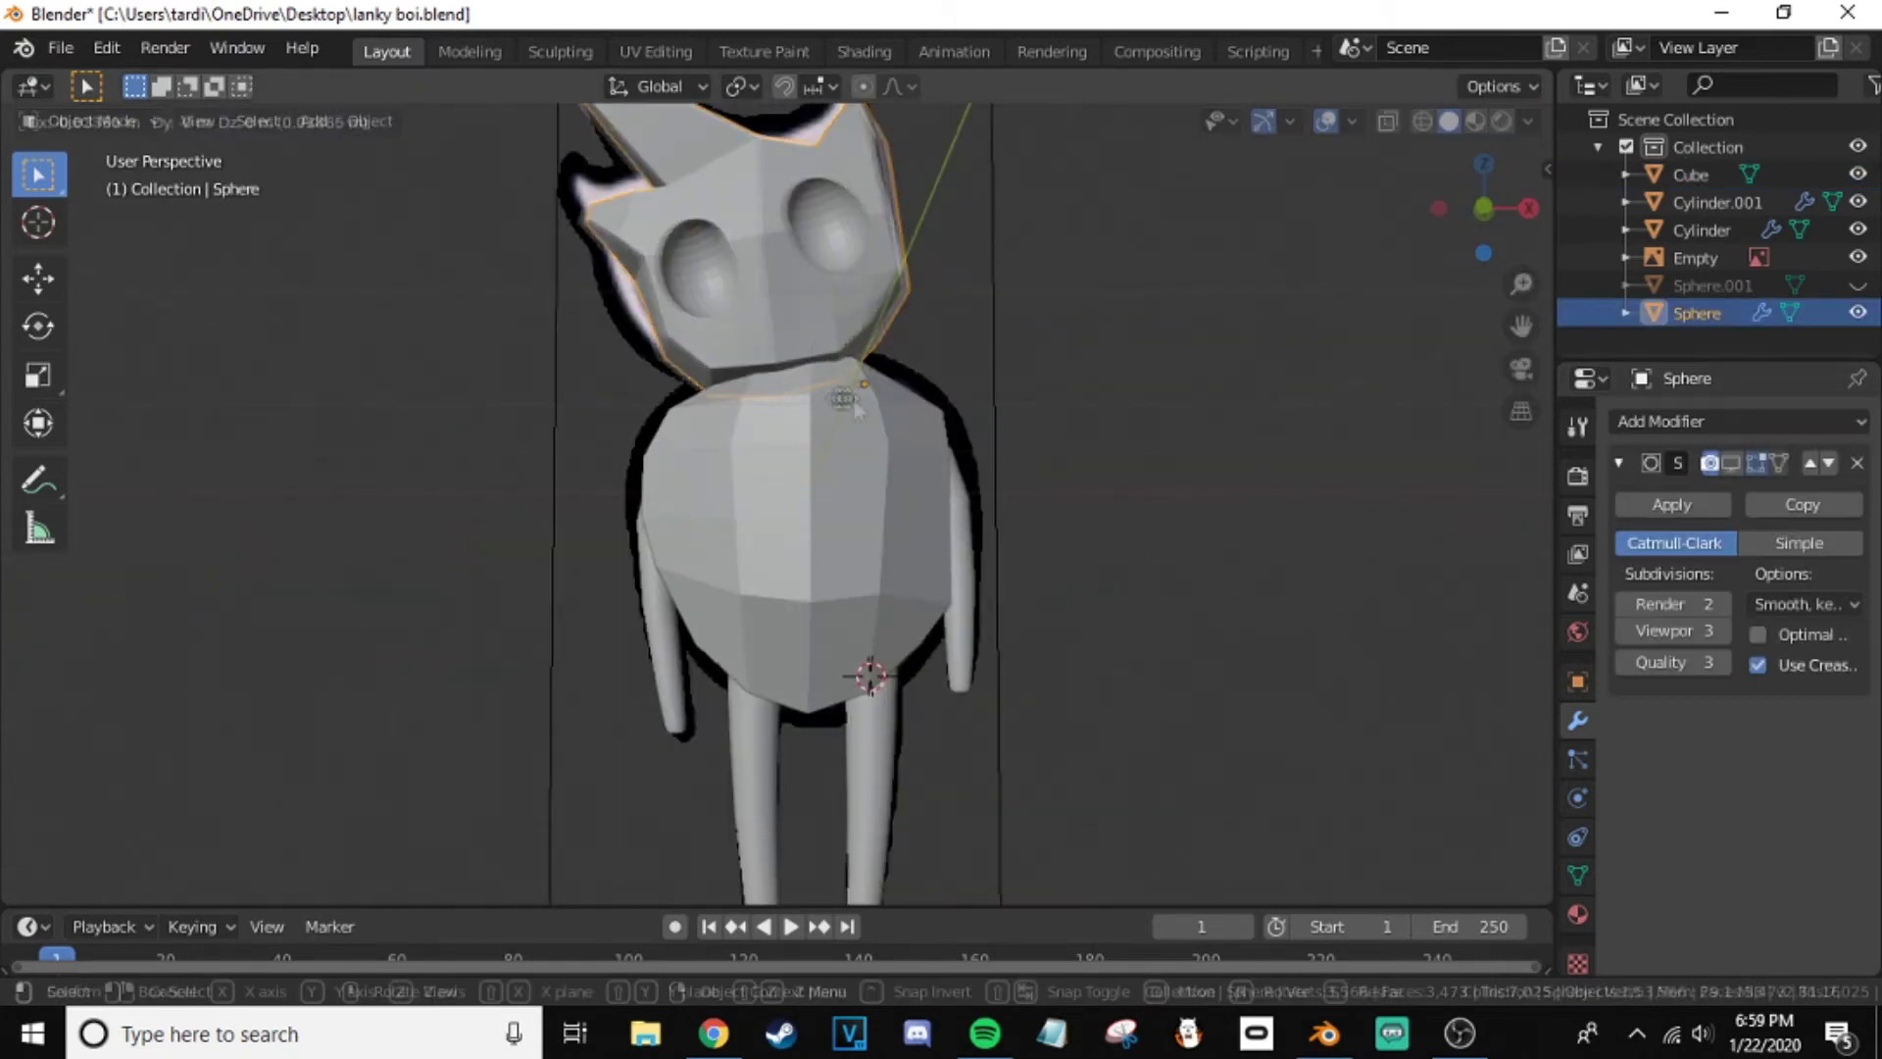
middle_drag(997, 474, 961, 420)
scroll(944, 569, up, 2)
- Give the arms (Cylinder) level-1 subdivision smoothing and start editing the head Sphere
click(936, 652)
scroll(1109, 598, down, 3)
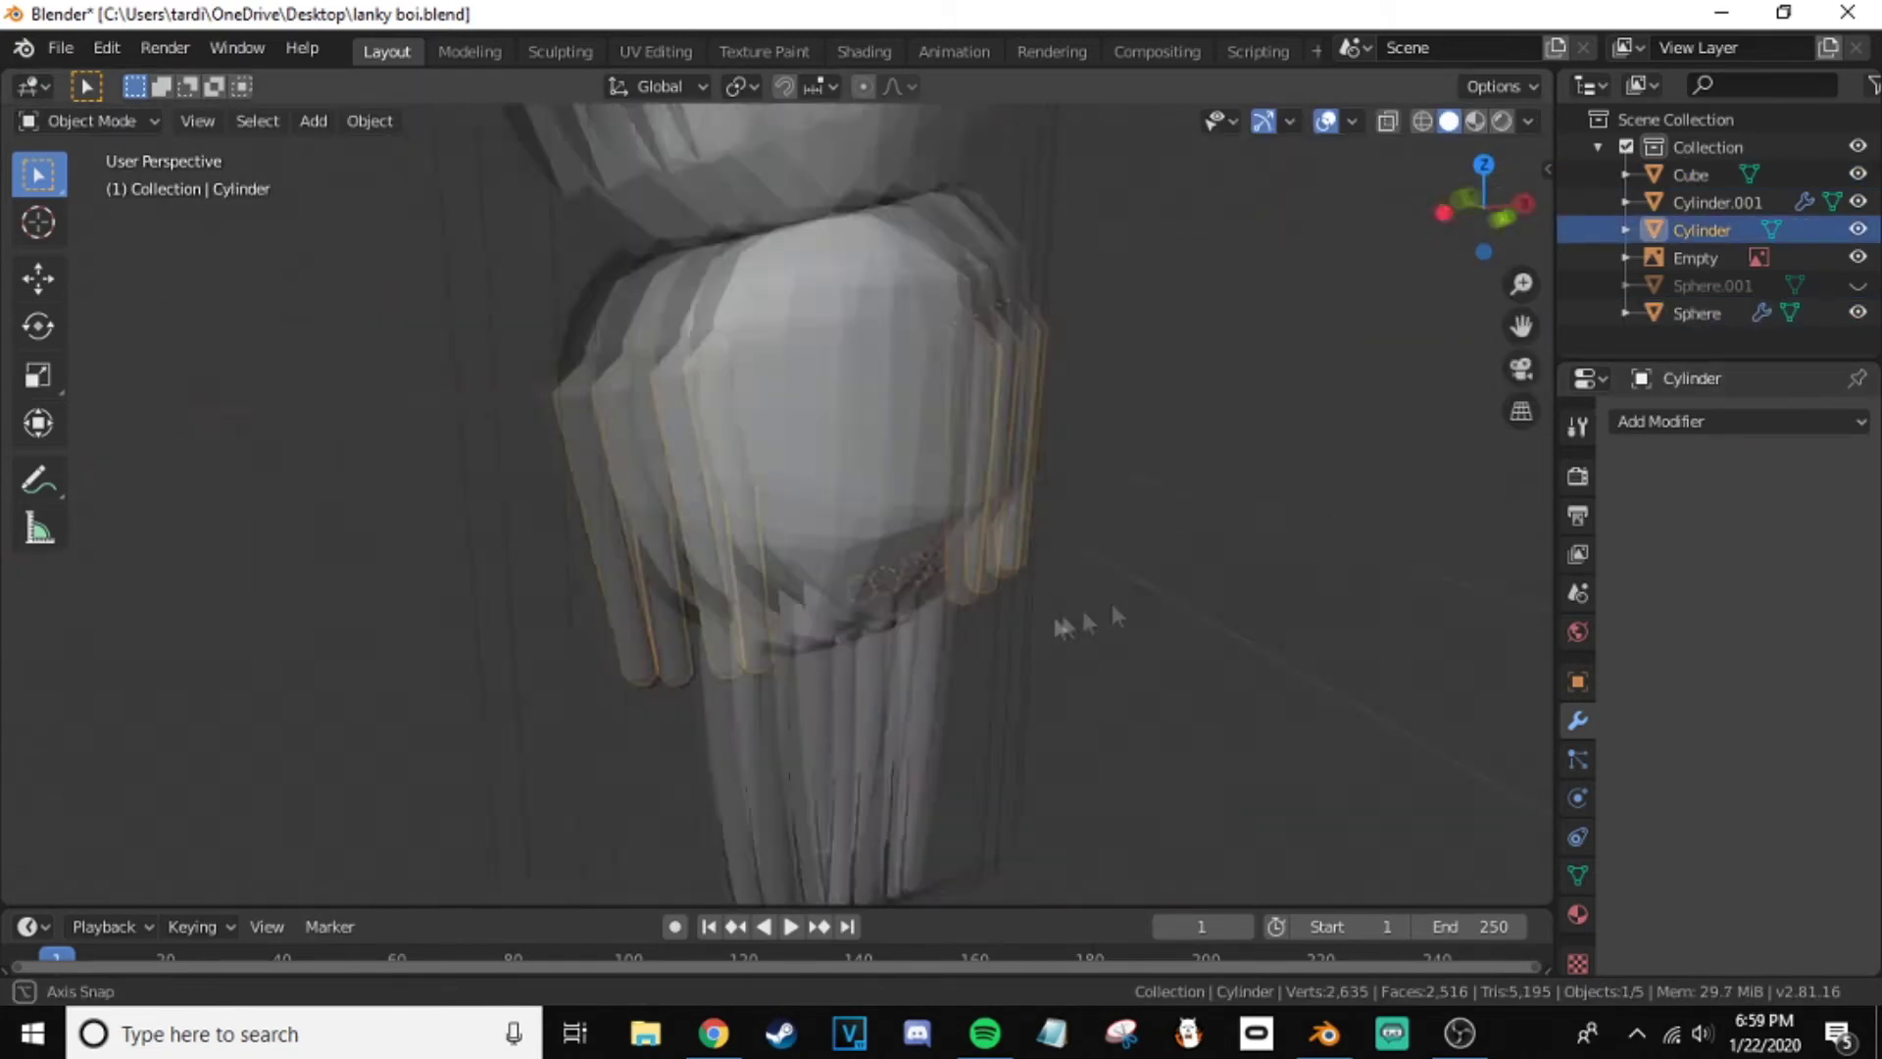
key(ctrl+1)
scroll(888, 537, up, 1)
click(892, 533)
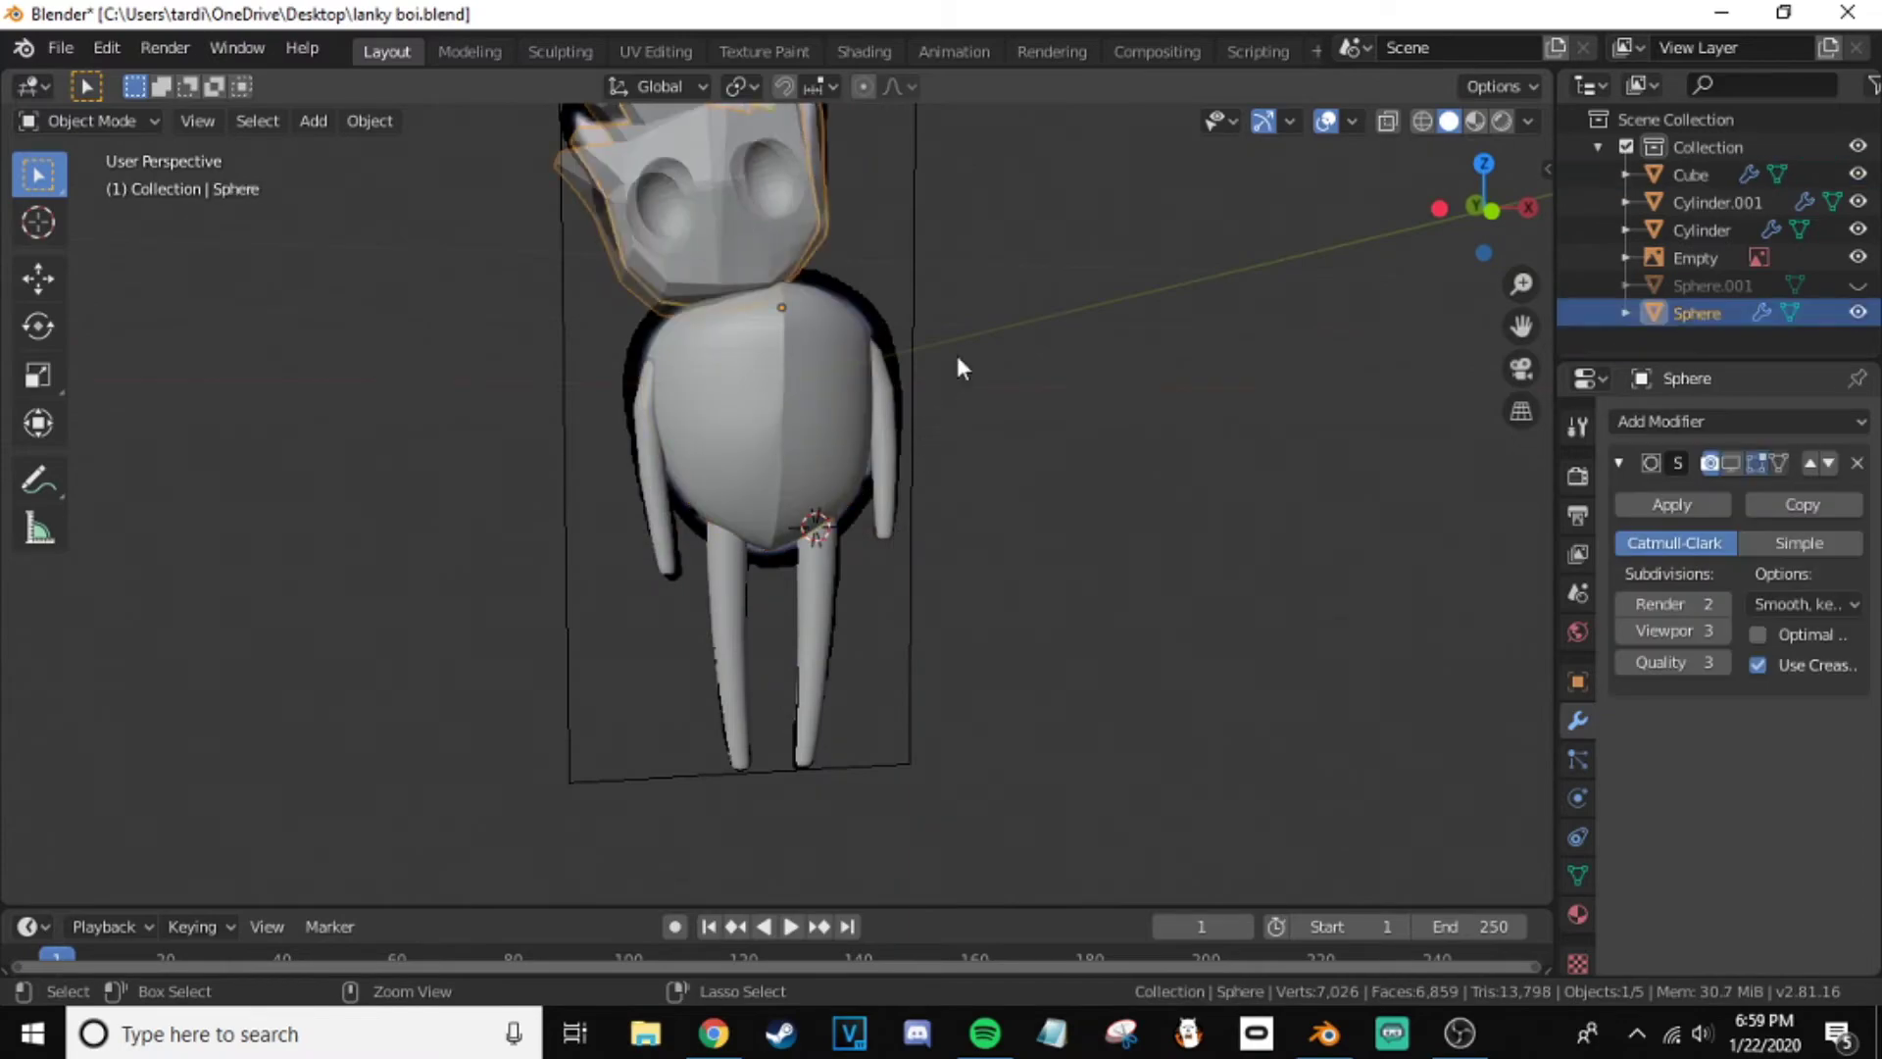
key(Tab)
scroll(957, 369, up, 5)
mouse_move(882, 490)
middle_down()
mouse_move(869, 542)
mouse_move(863, 431)
middle_up()
- Try Select Similar on the head faces and raise its render subdivisions to 3
click(345, 121)
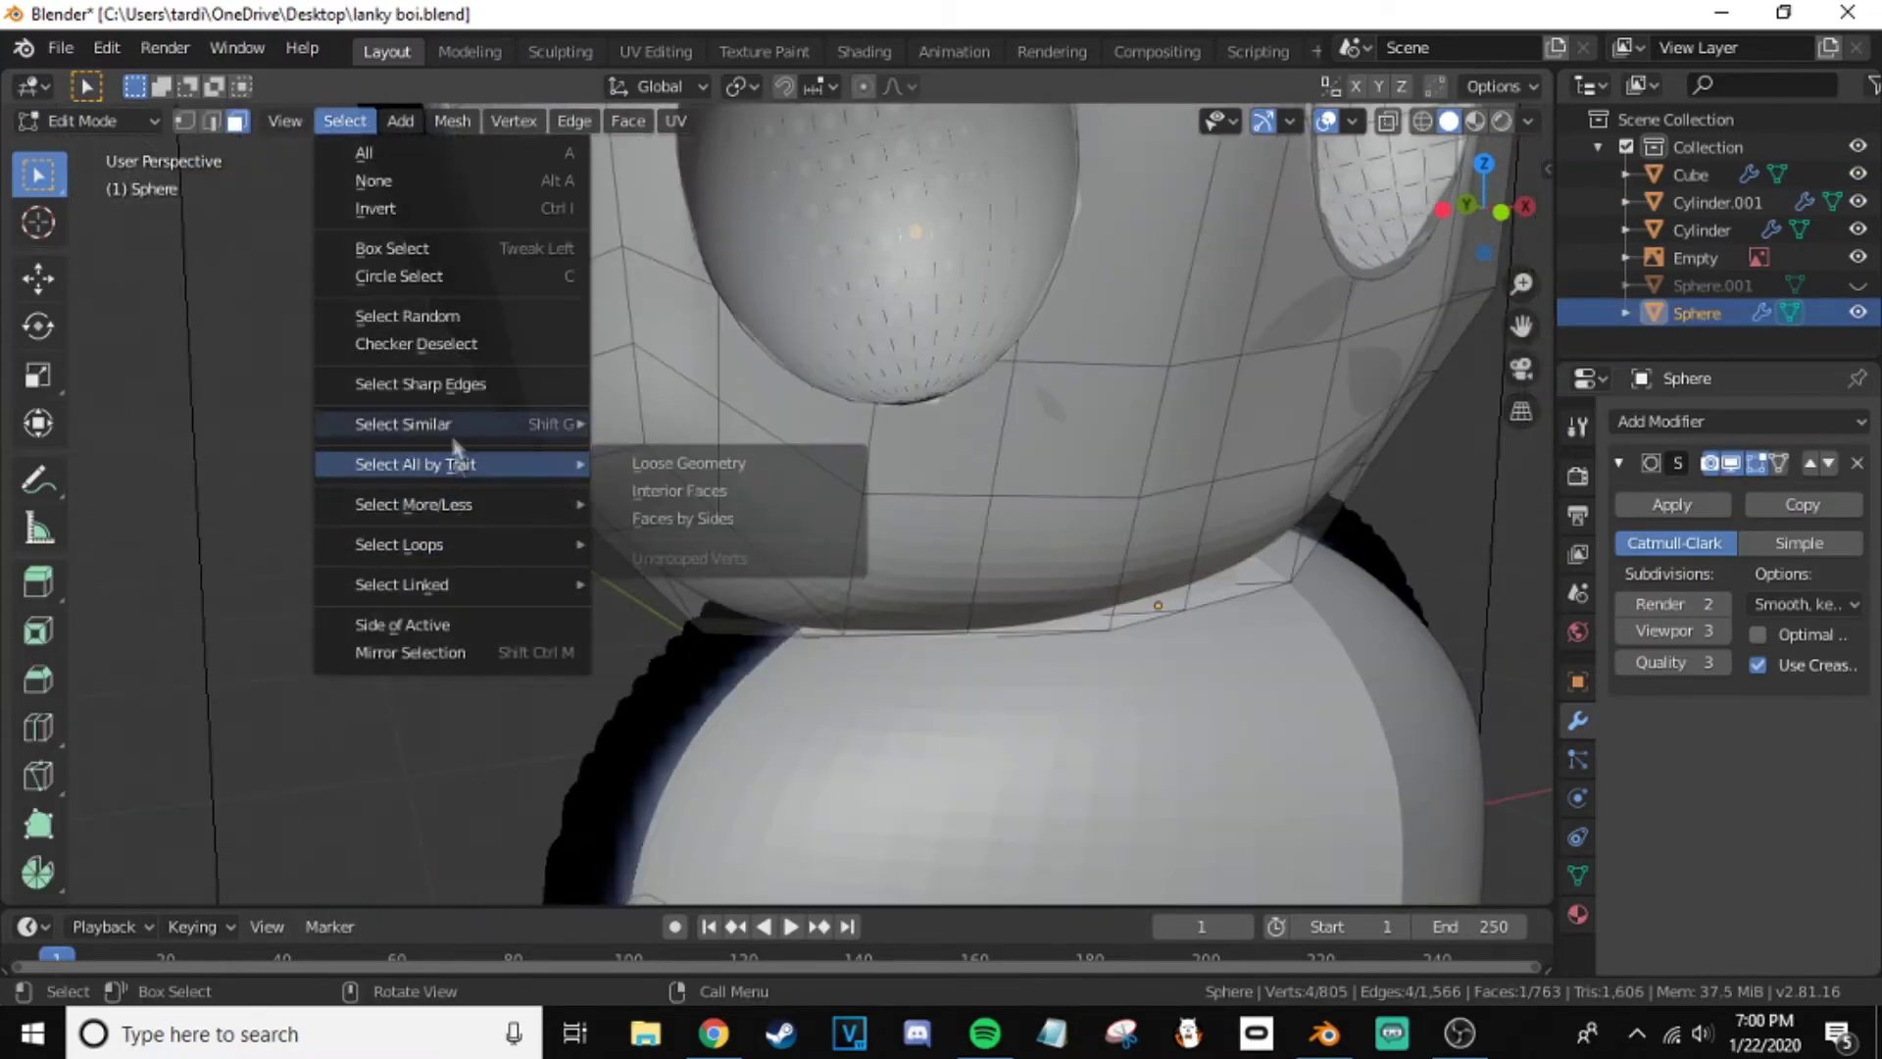
click(667, 423)
scroll(799, 392, down, 3)
mouse_move(799, 392)
middle_down()
mouse_move(799, 319)
mouse_move(996, 357)
middle_up()
key(alt+a)
middle_drag(1079, 840, 882, 588)
click(1710, 603)
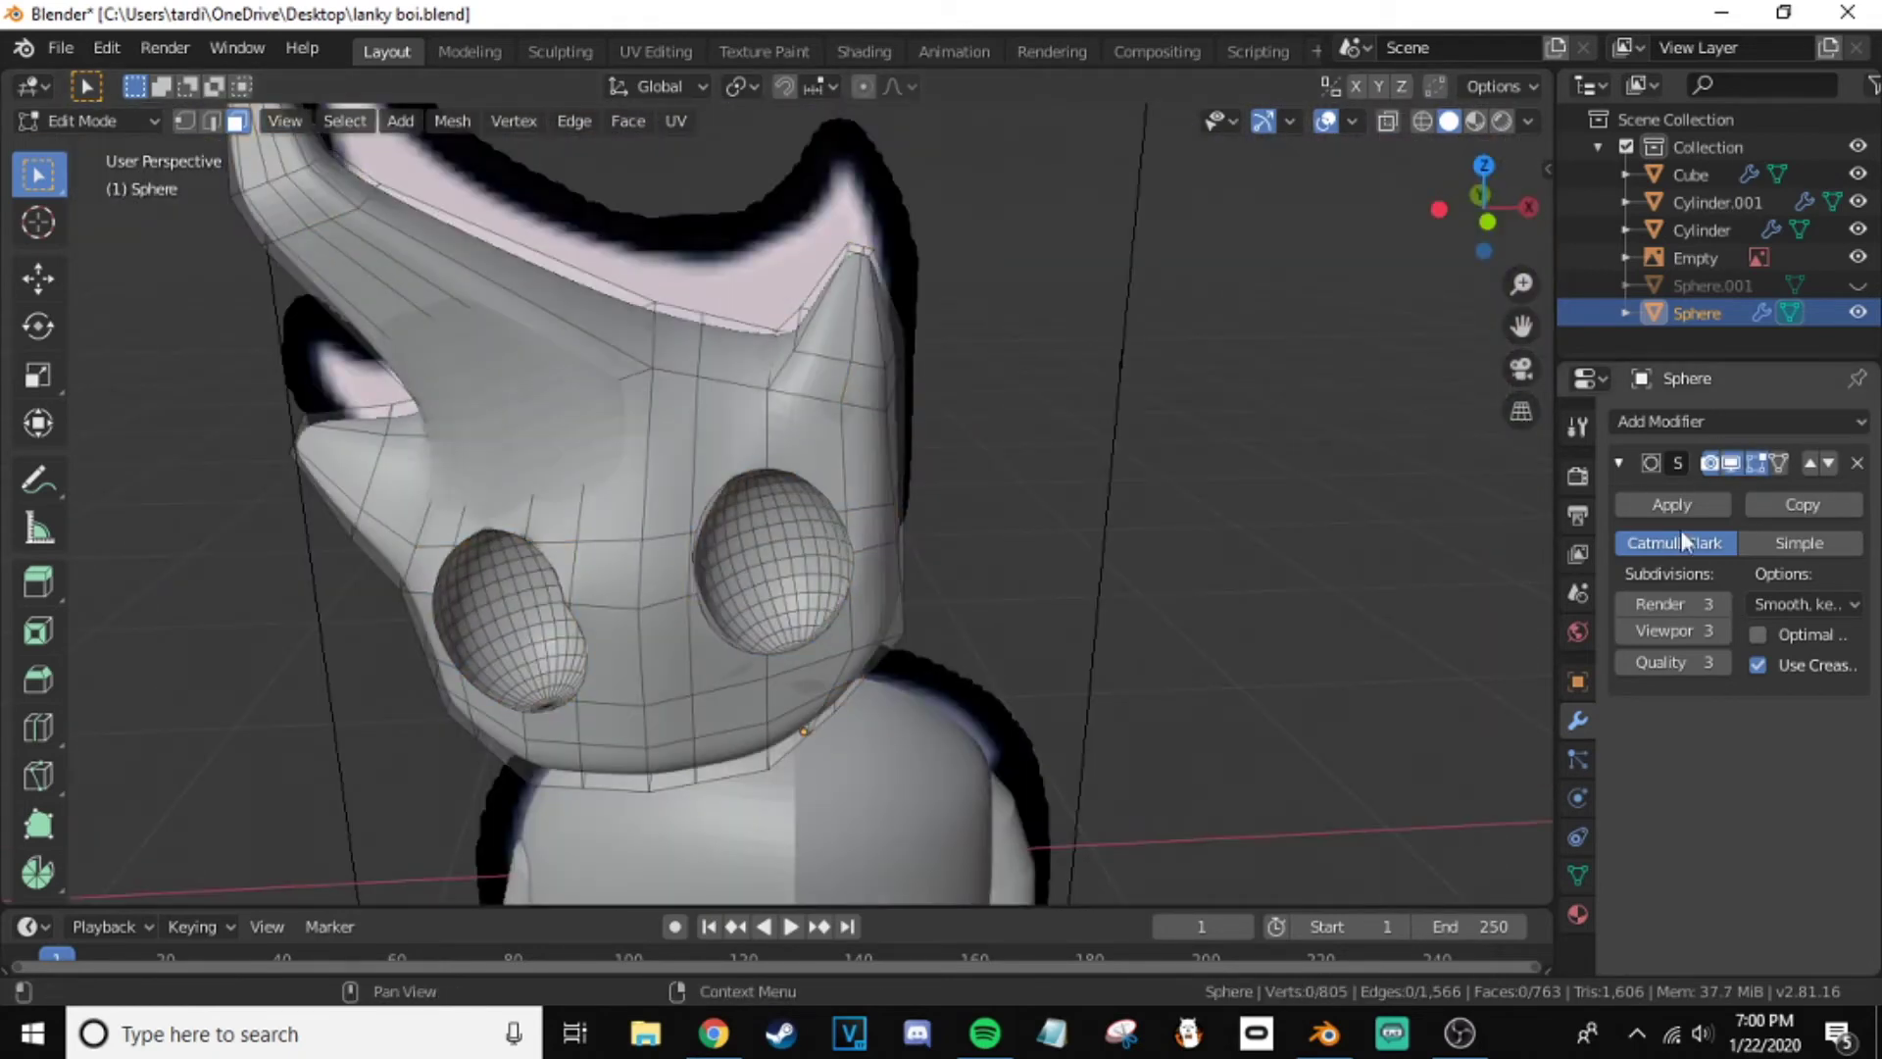
click(98, 153)
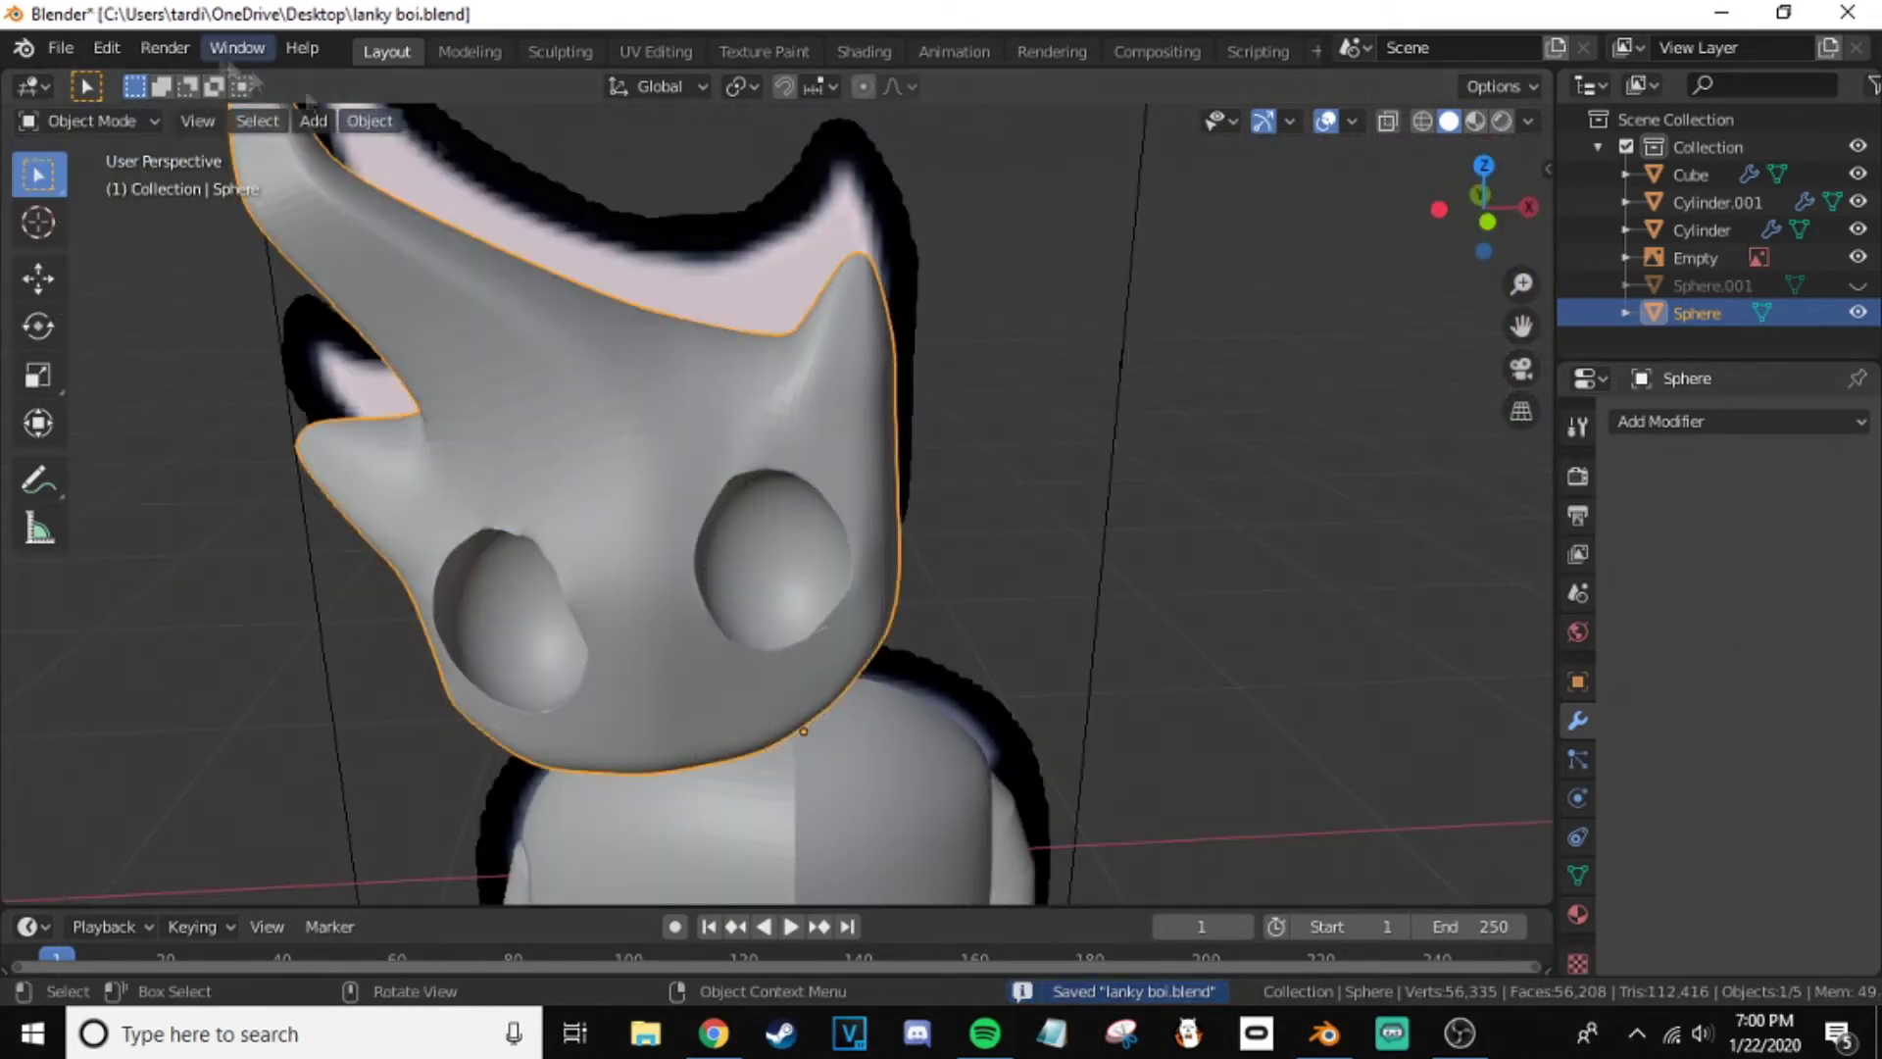
key(Tab)
- Select both eyes' faces on the head using Select Similar by area
click(343, 121)
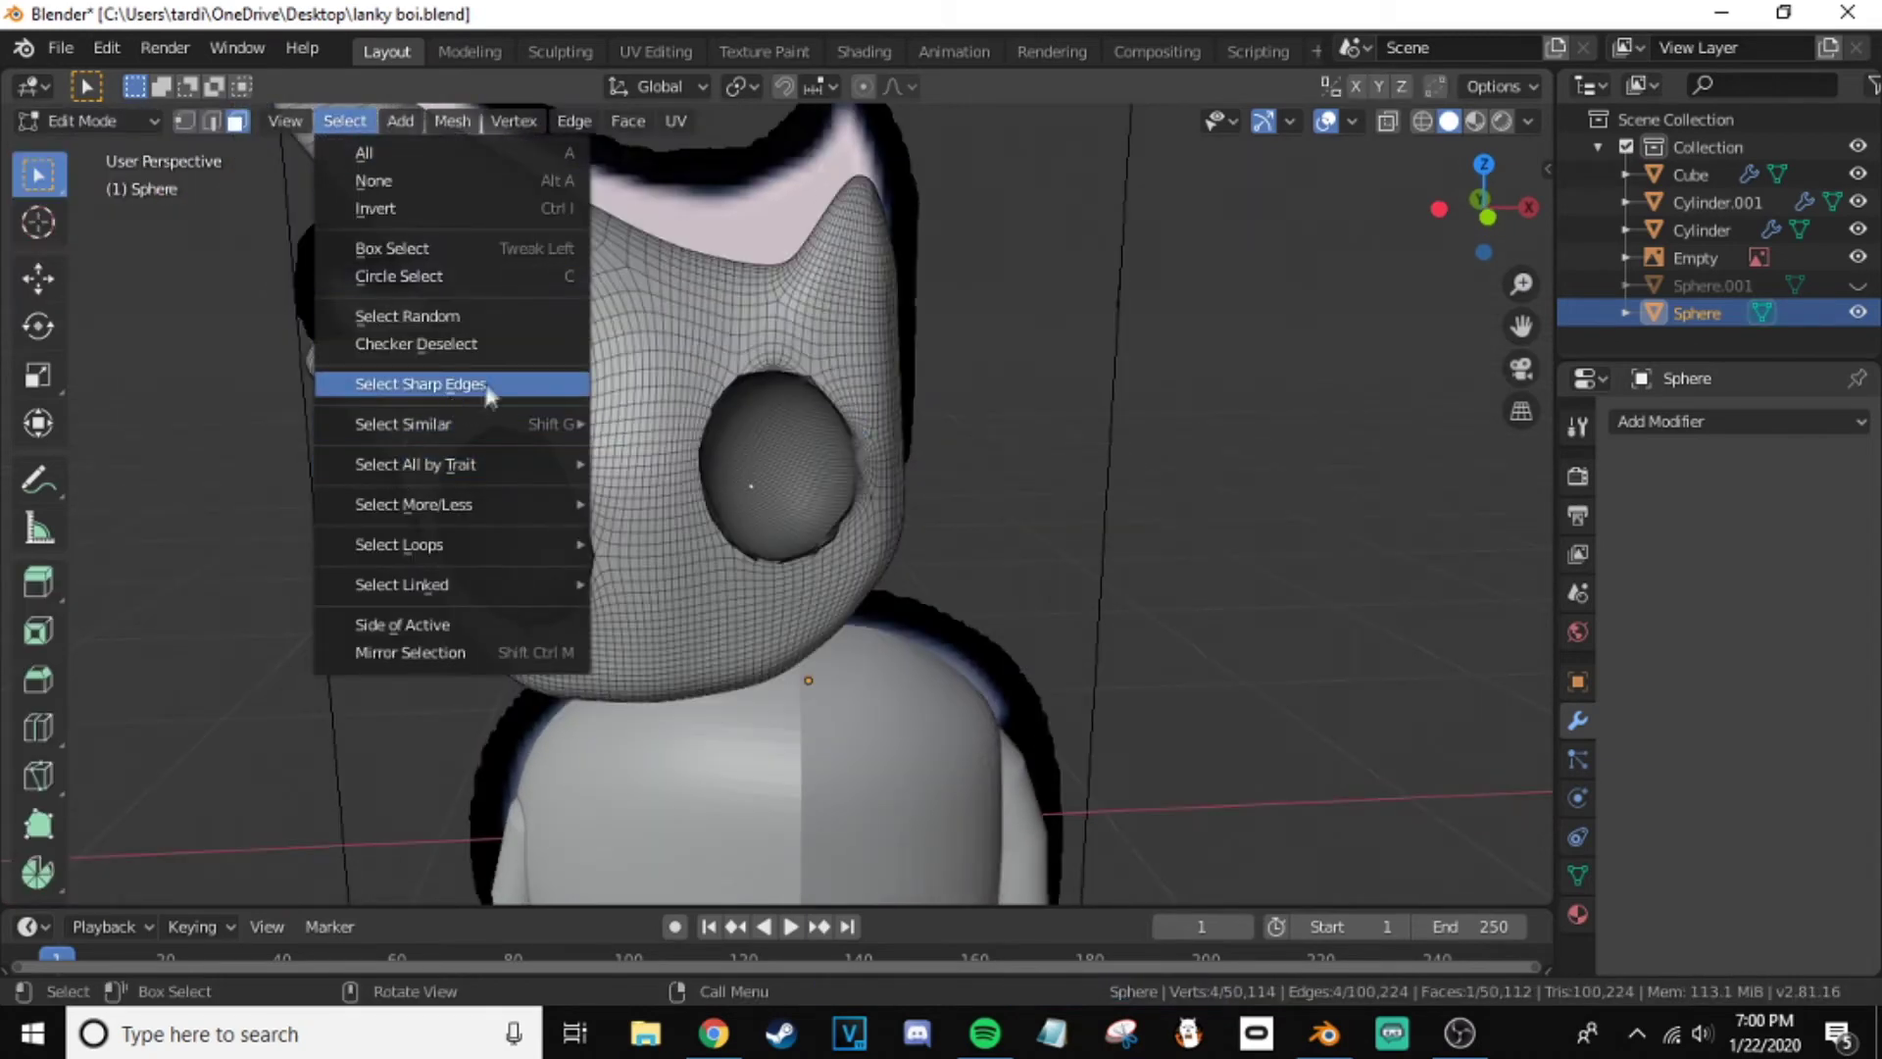
click(695, 438)
middle_drag(777, 384, 779, 392)
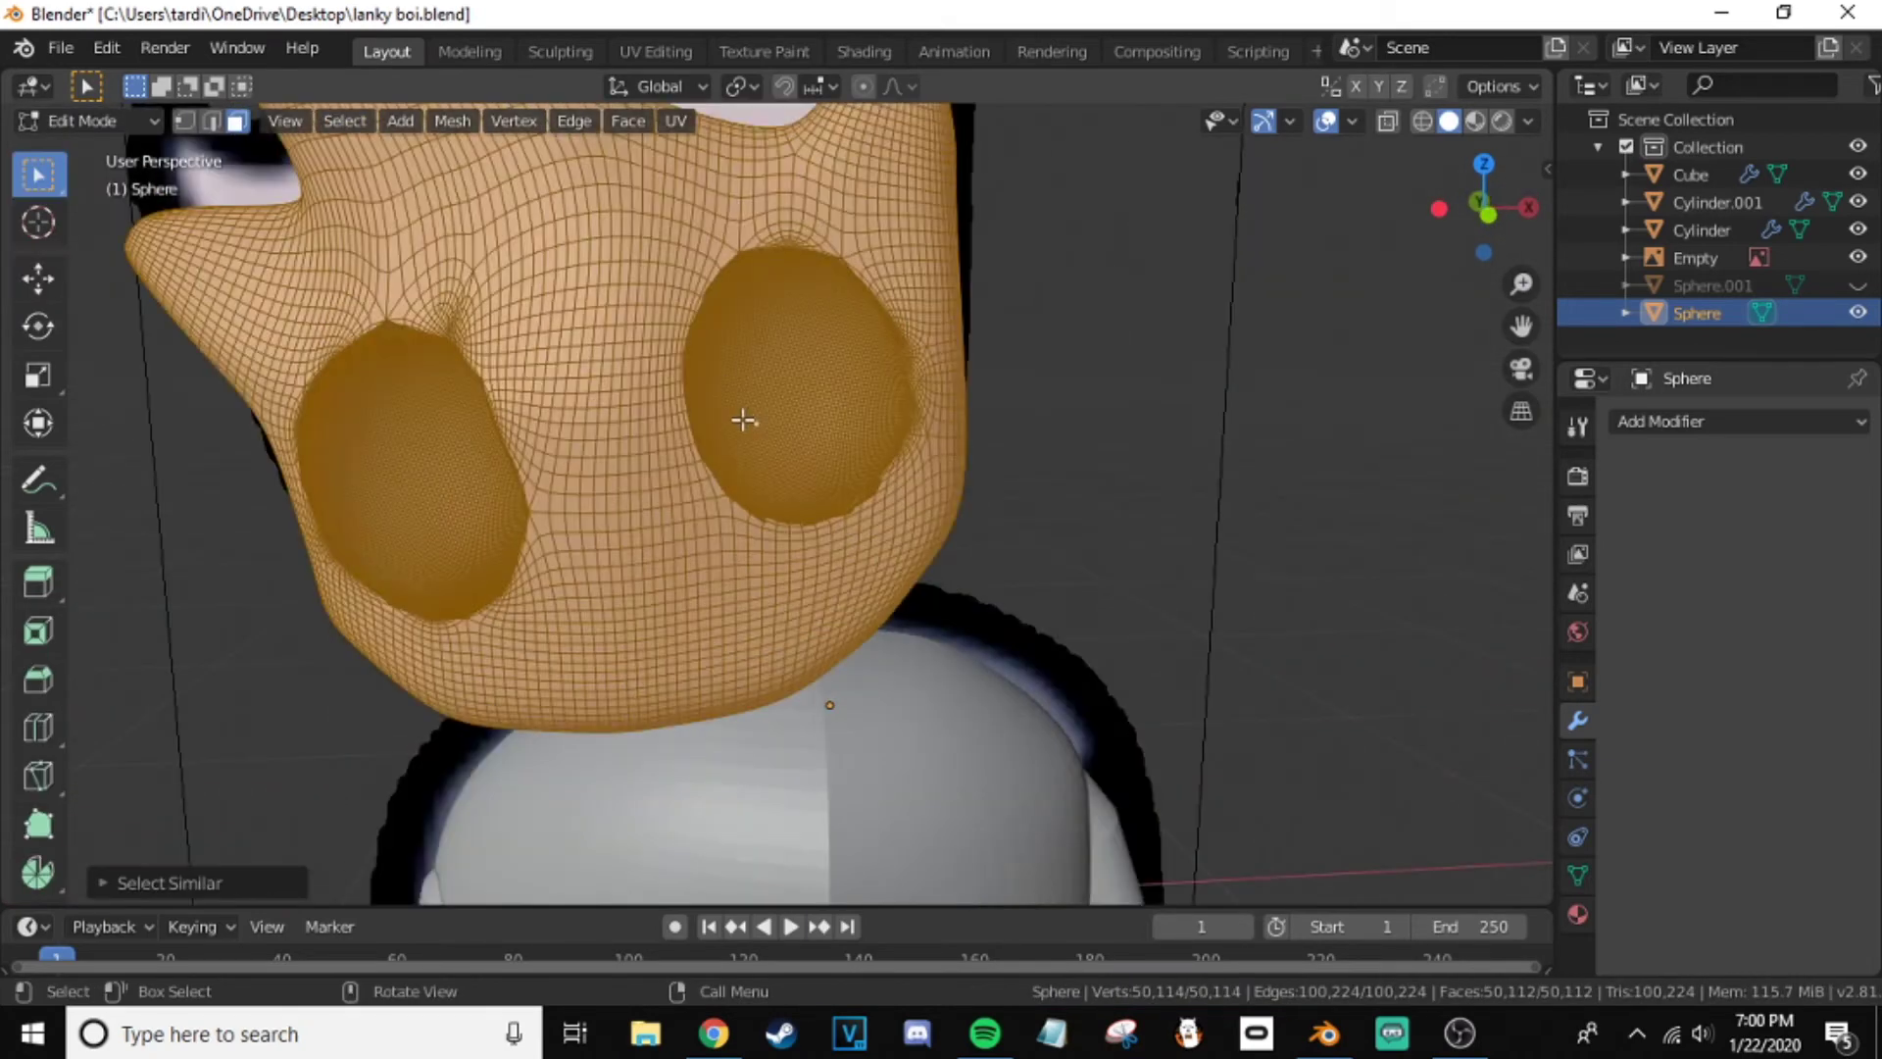
key(alt+a)
click(344, 122)
click(714, 534)
click(343, 121)
click(667, 450)
scroll(675, 420, up, 3)
middle_drag(628, 392, 675, 419)
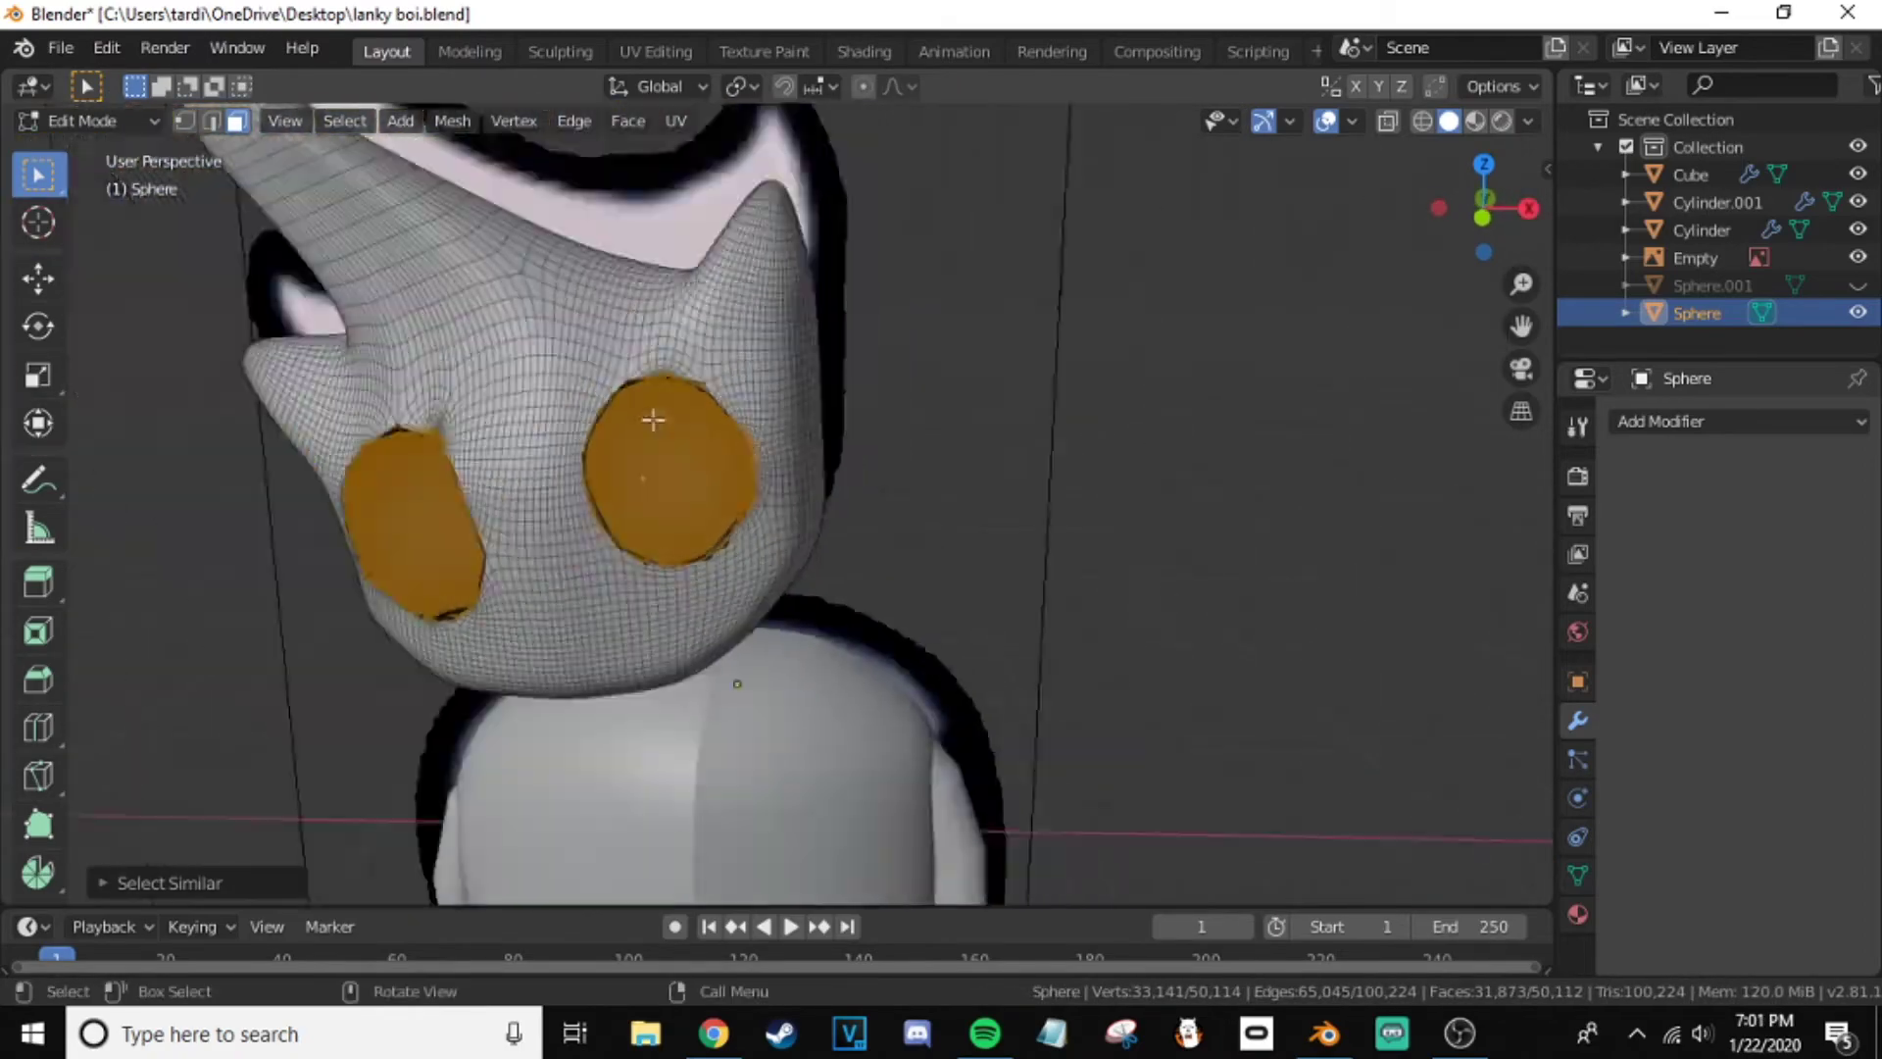
scroll(675, 420, up, 3)
scroll(722, 579, down, 1)
scroll(722, 579, down, 3)
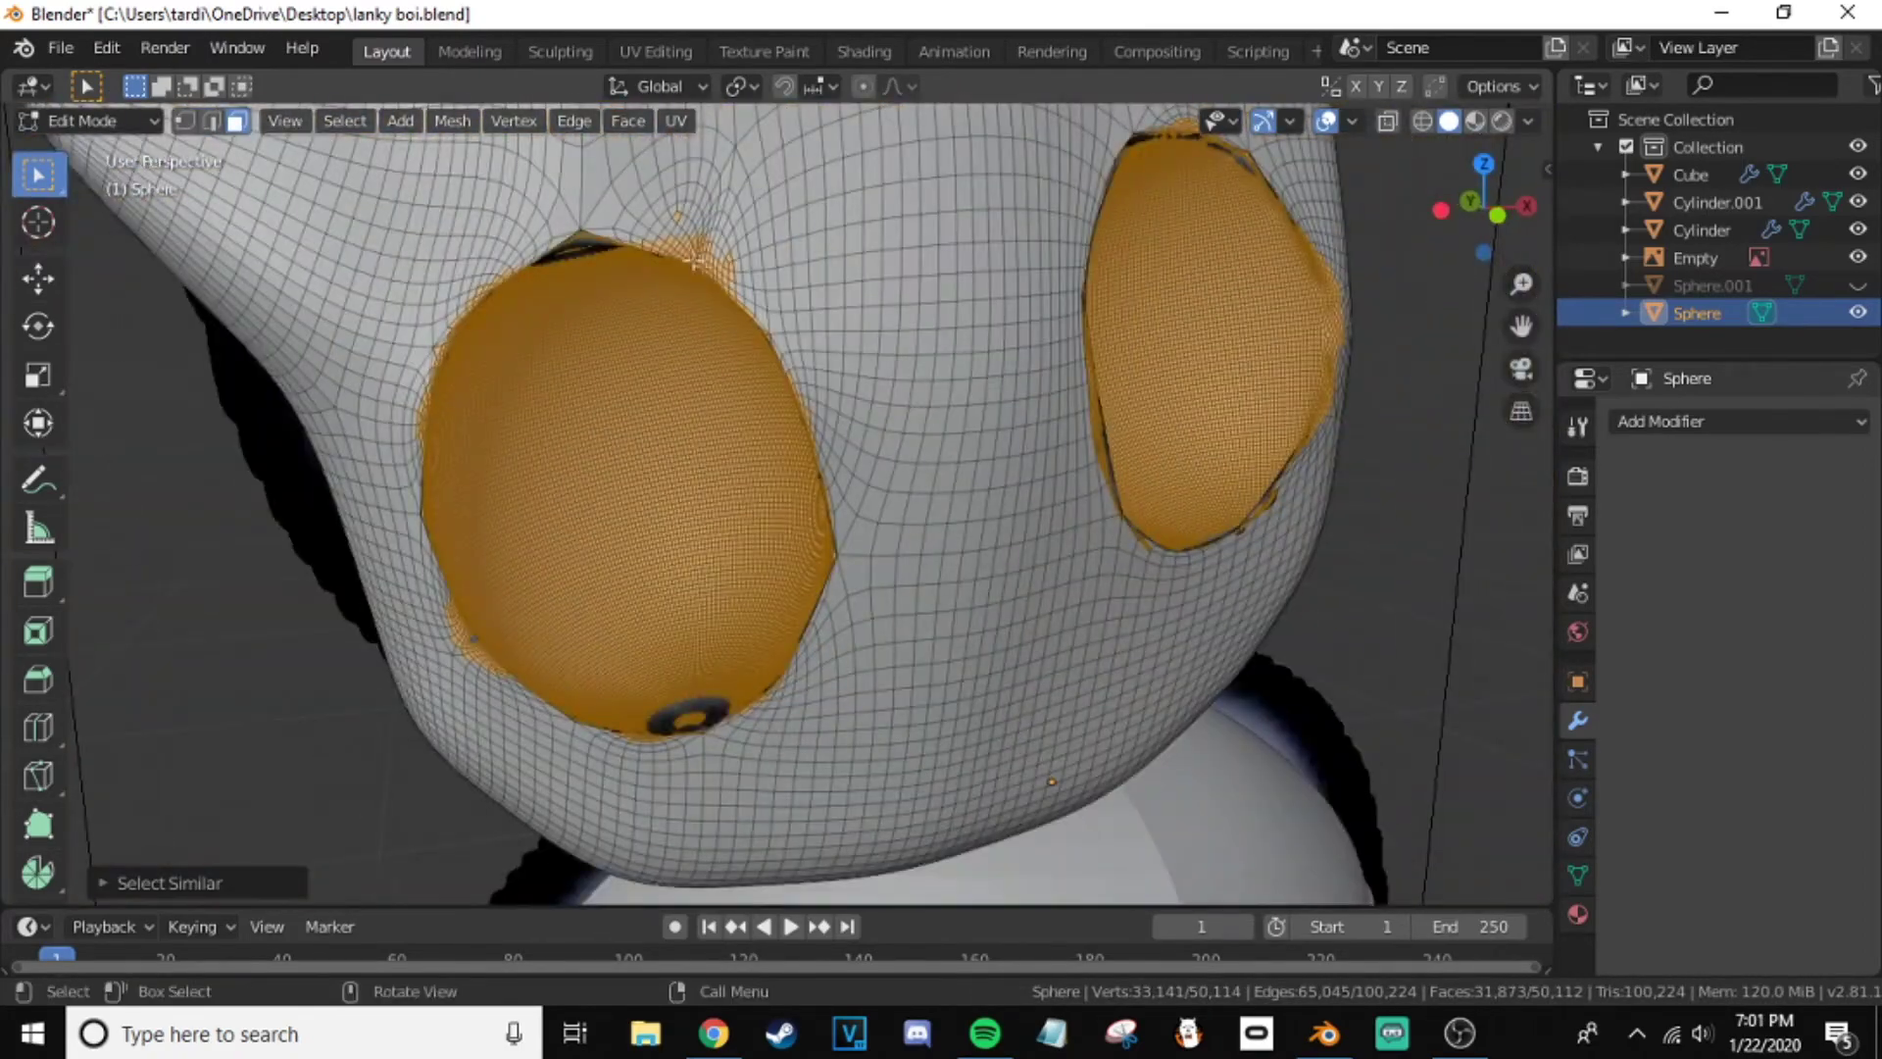
- Delete the eye faces, then give the head subdivision smoothing at level 2
key(x)
click(685, 389)
scroll(1050, 415, down, 2)
key(a)
key(Tab)
key(ctrl+3)
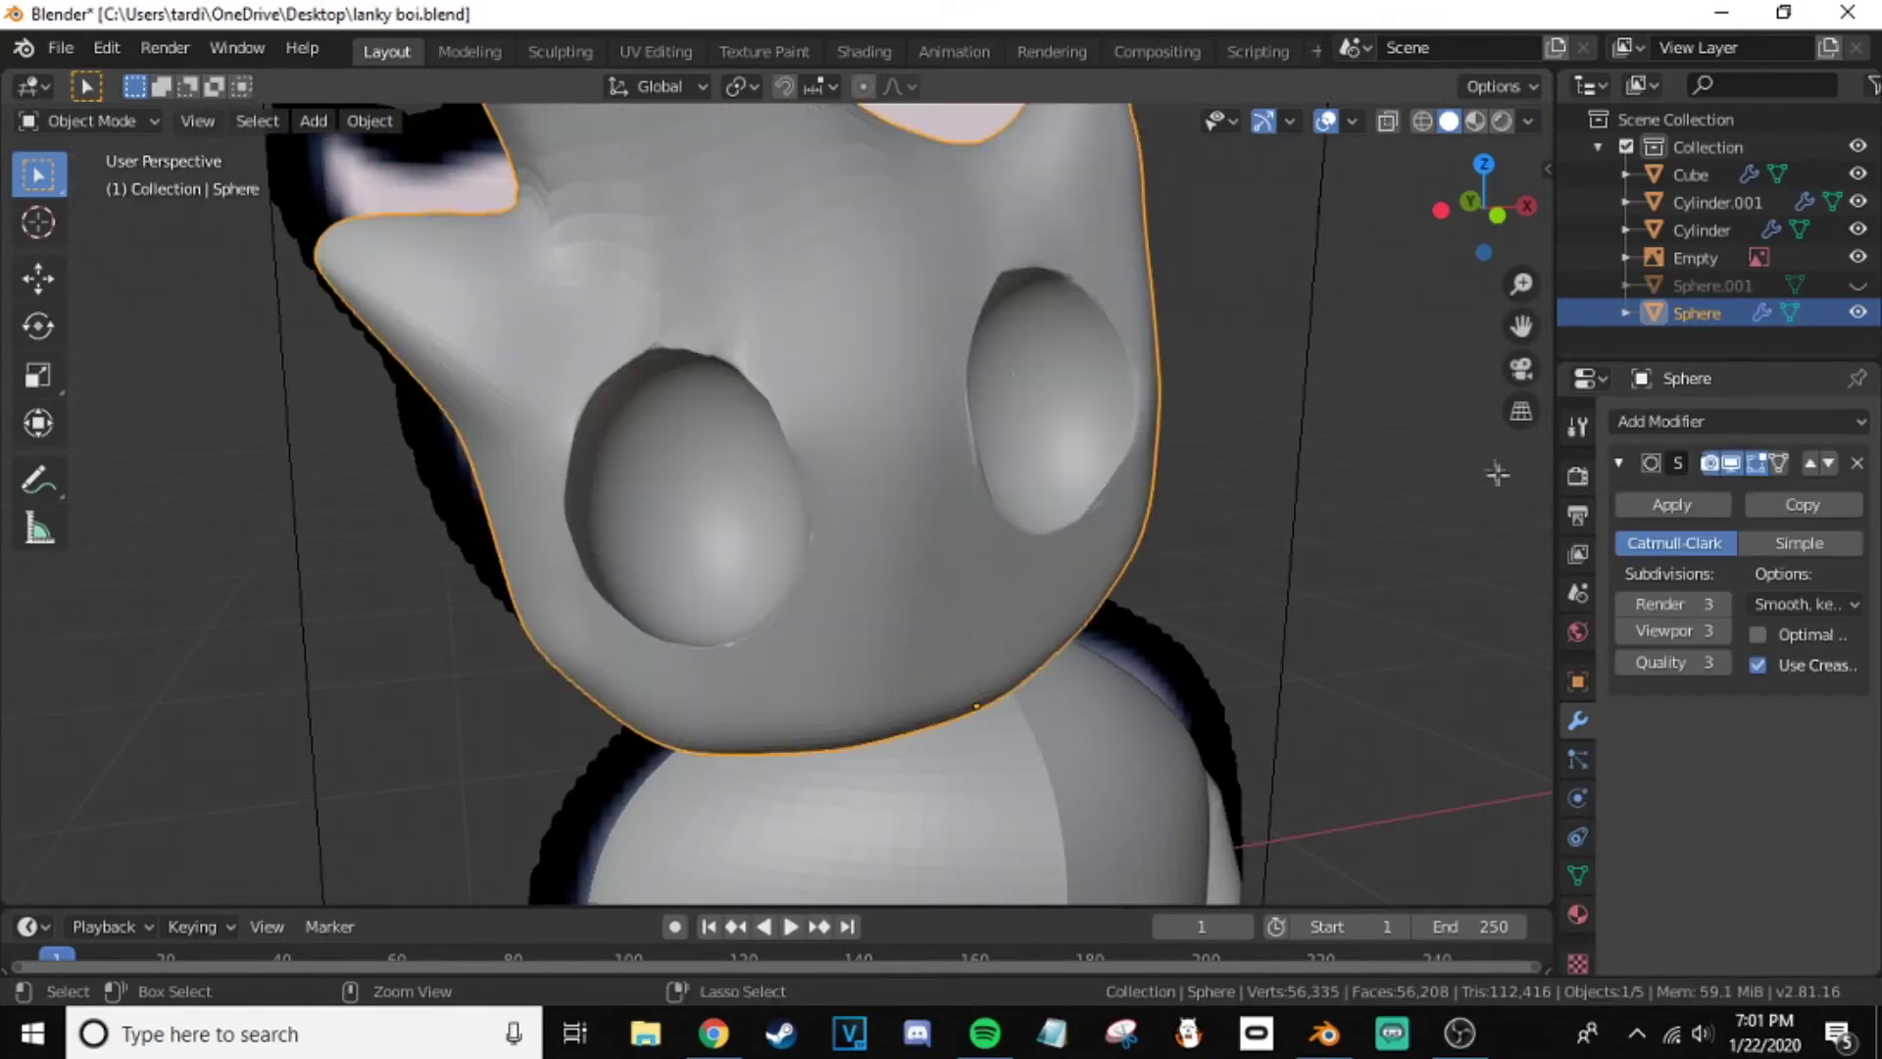
click(1622, 603)
- Flat-shade the head, then pick an eyeball vertex in Edit Mode
right_click(878, 374)
click(878, 374)
scroll(685, 487, up, 3)
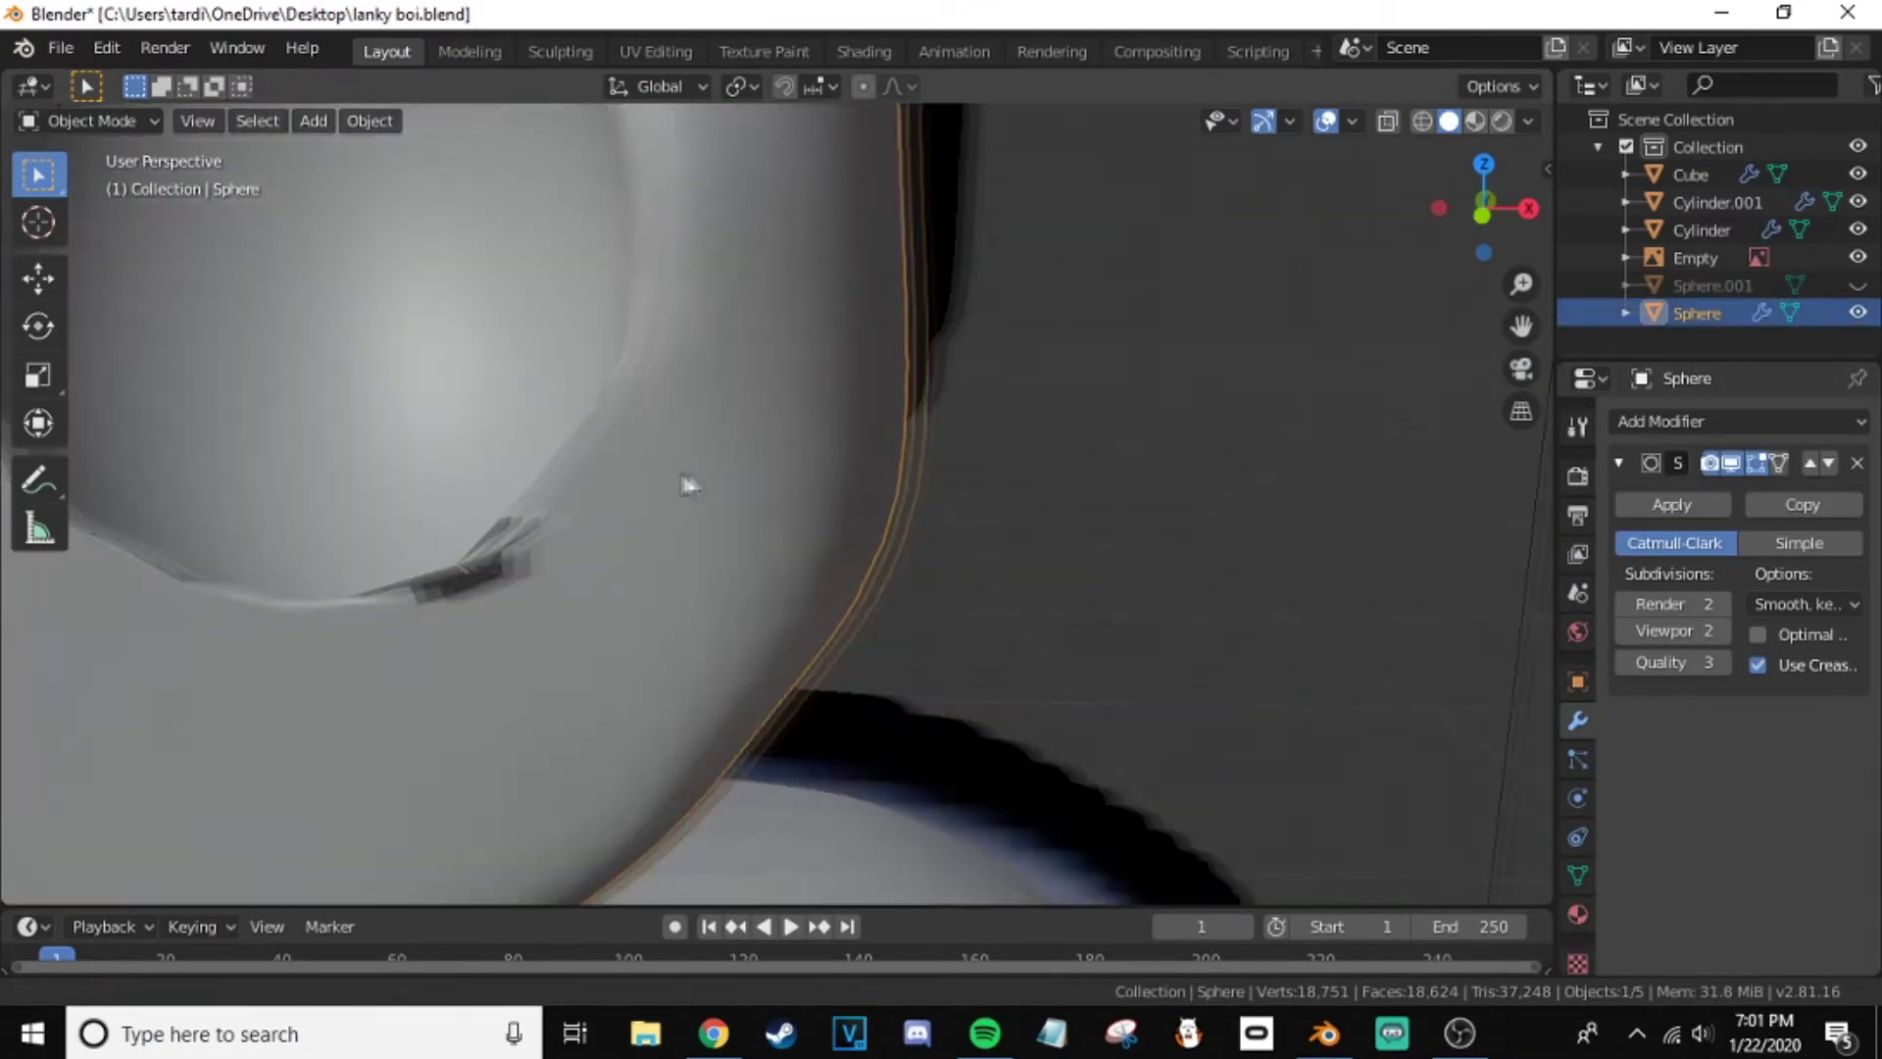
scroll(753, 463, up, 2)
key(Tab)
click(211, 121)
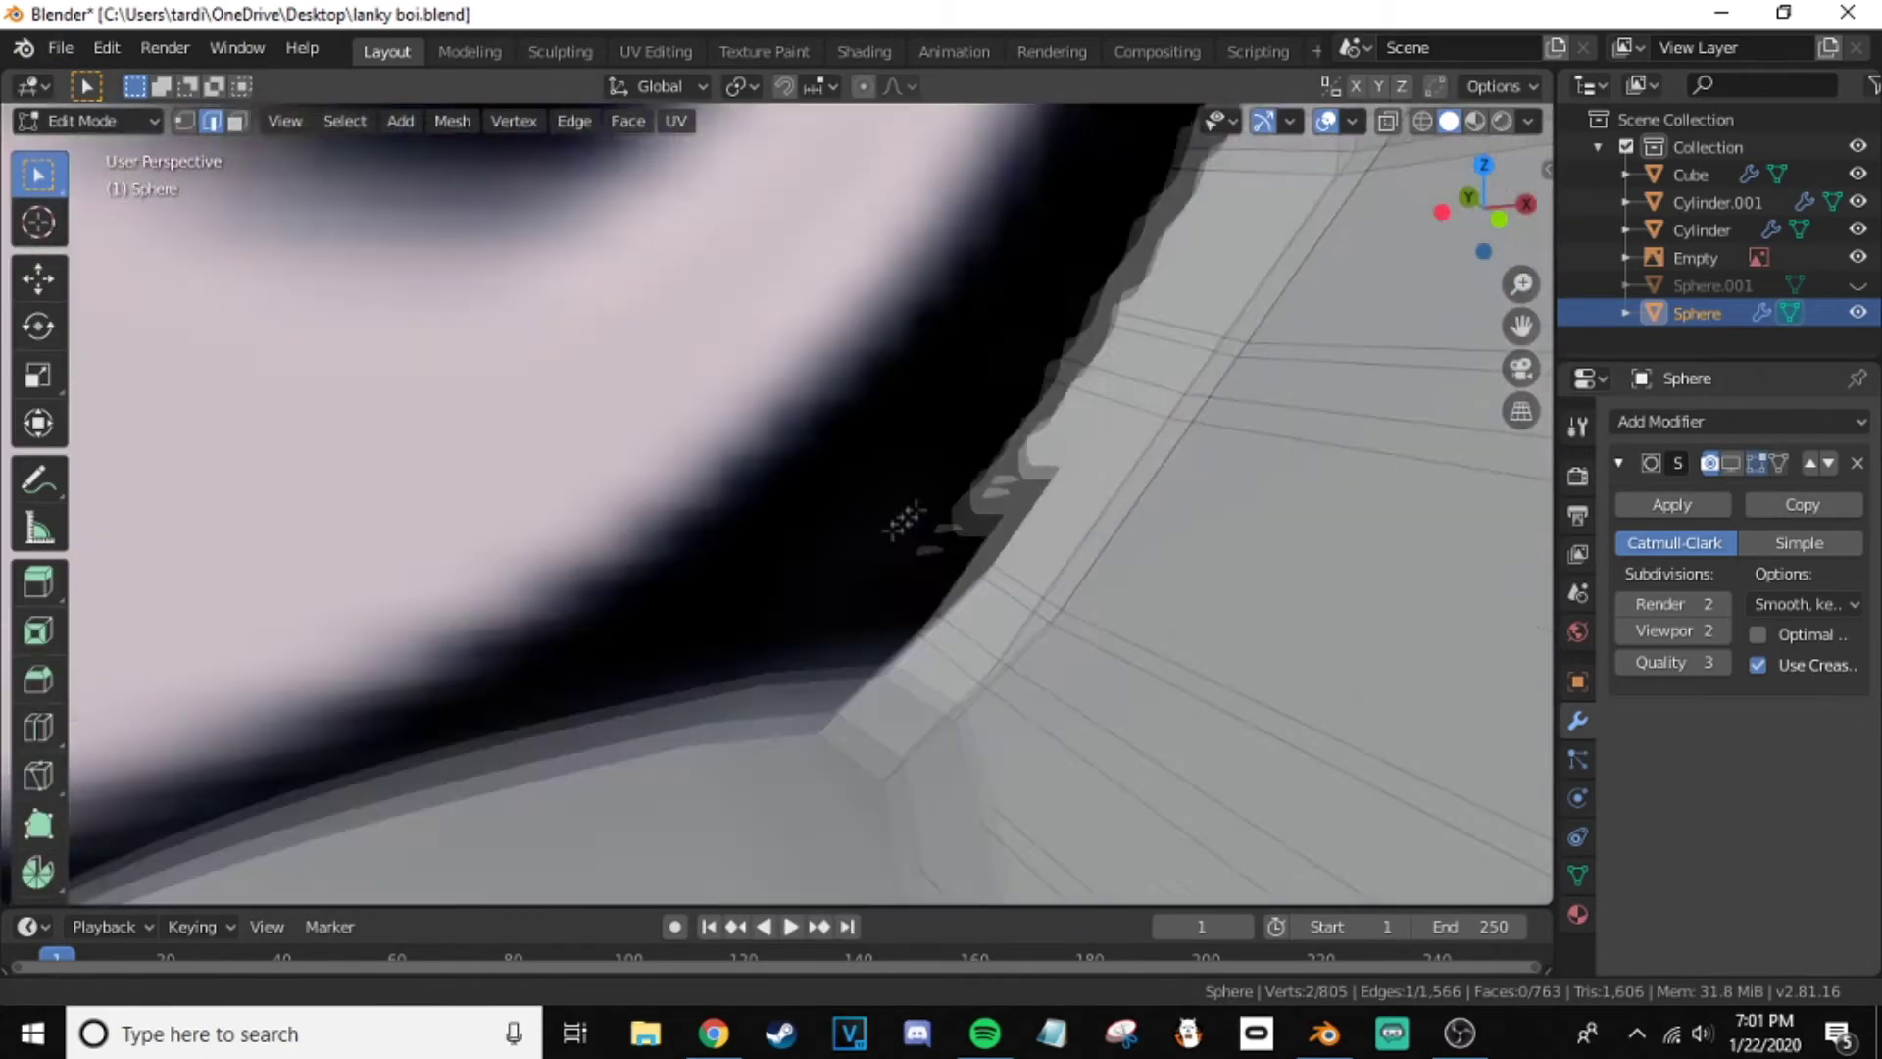
scroll(904, 519, down, 10)
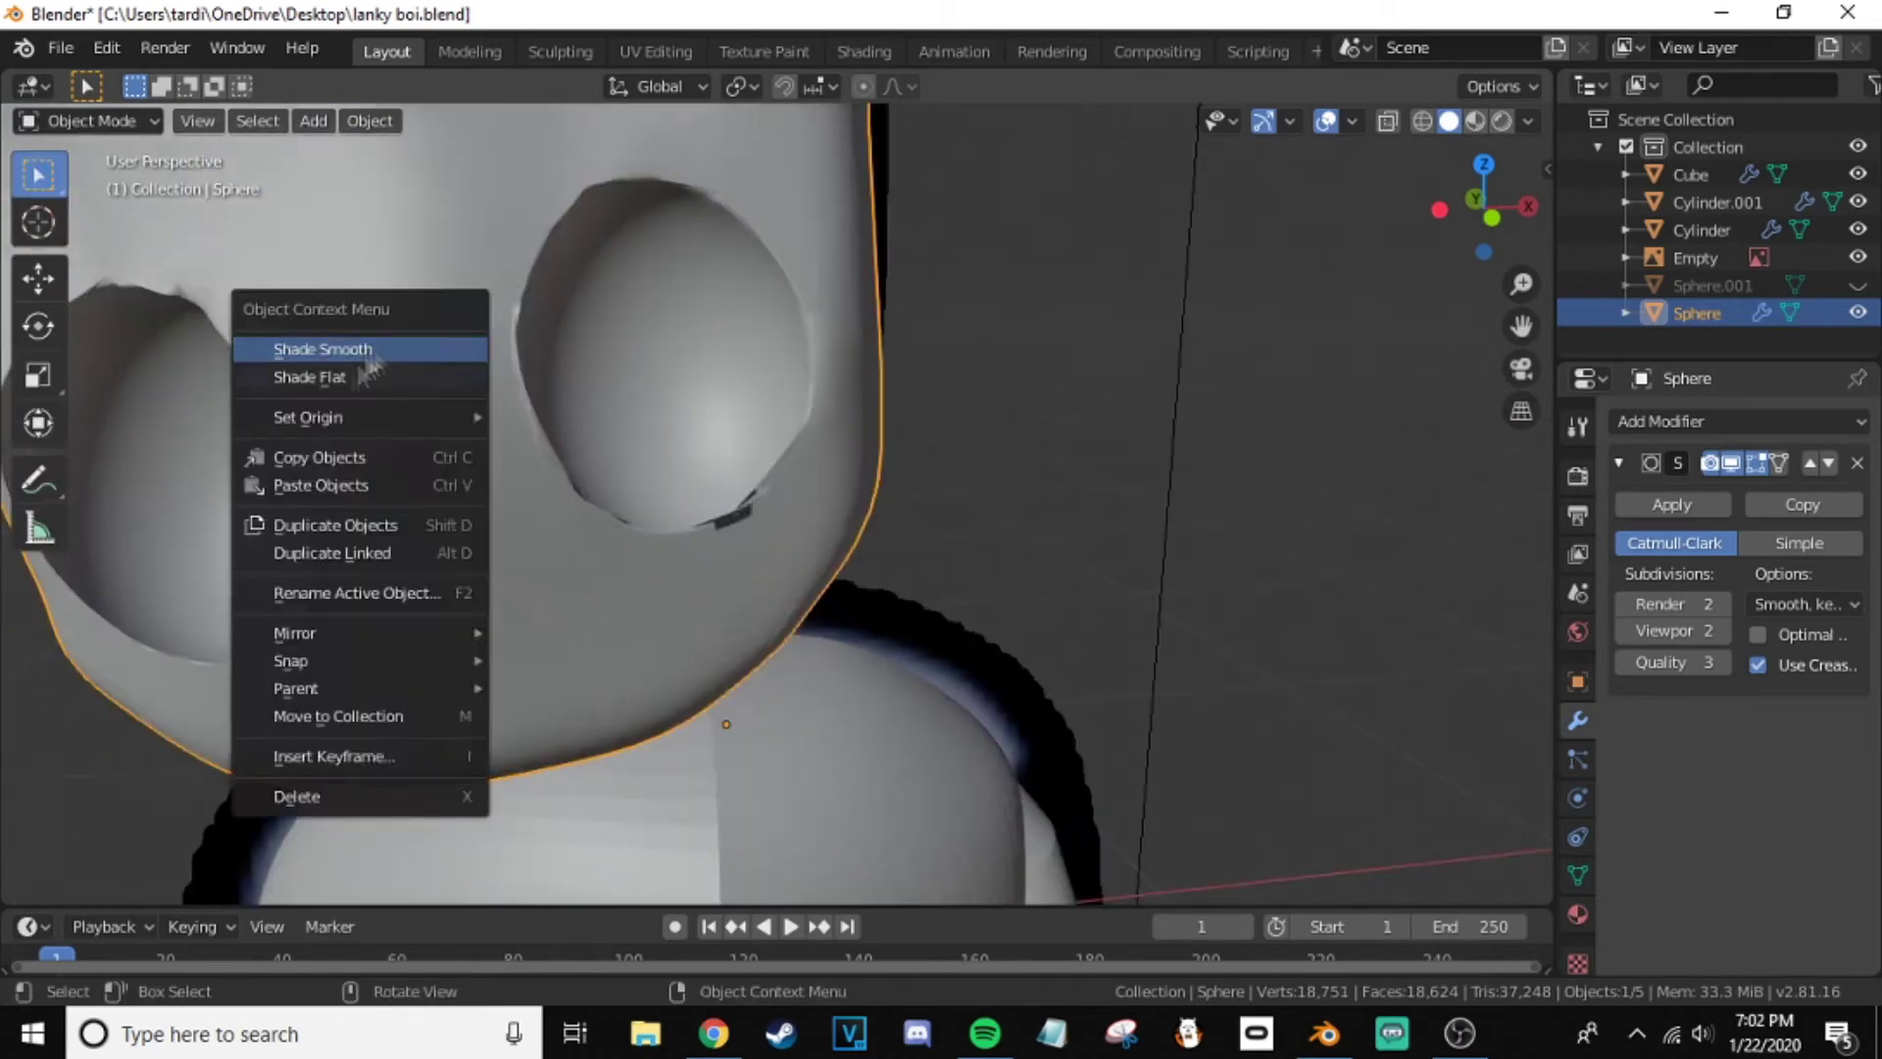
click(367, 358)
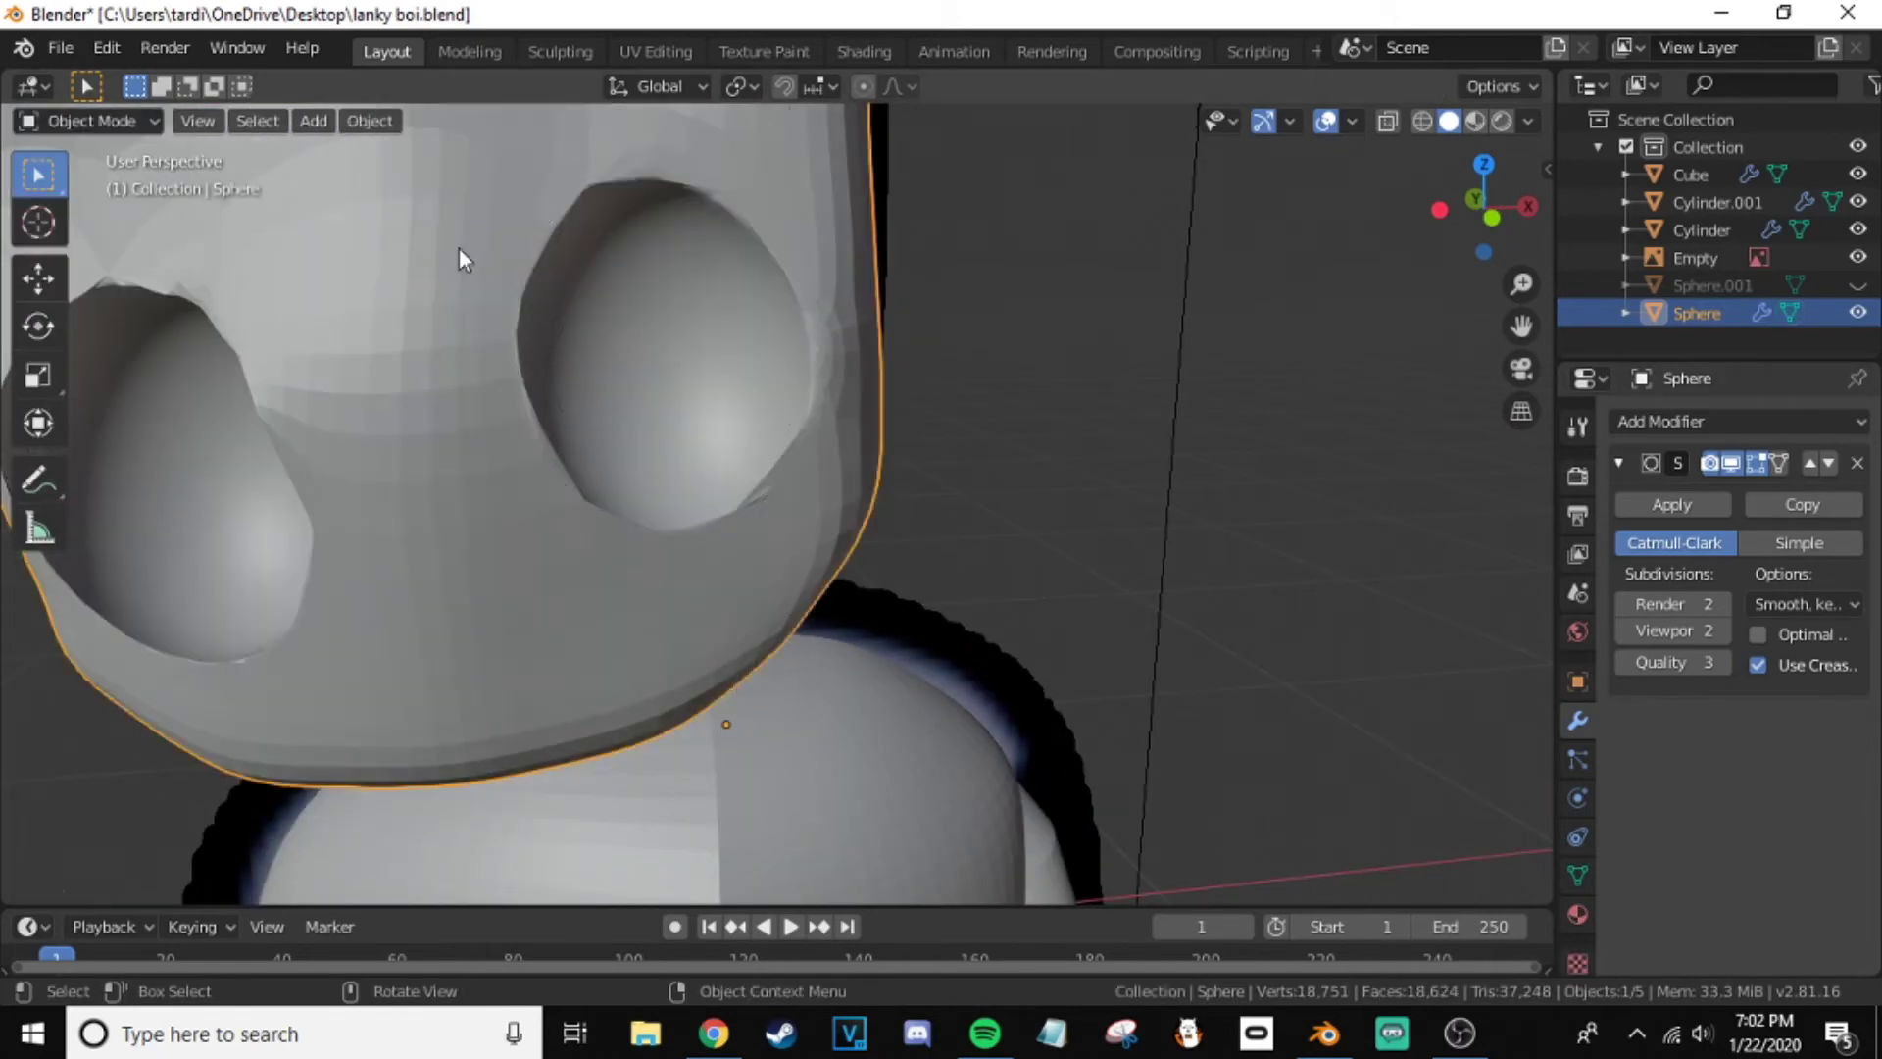
key(Tab)
click(648, 319)
click(344, 121)
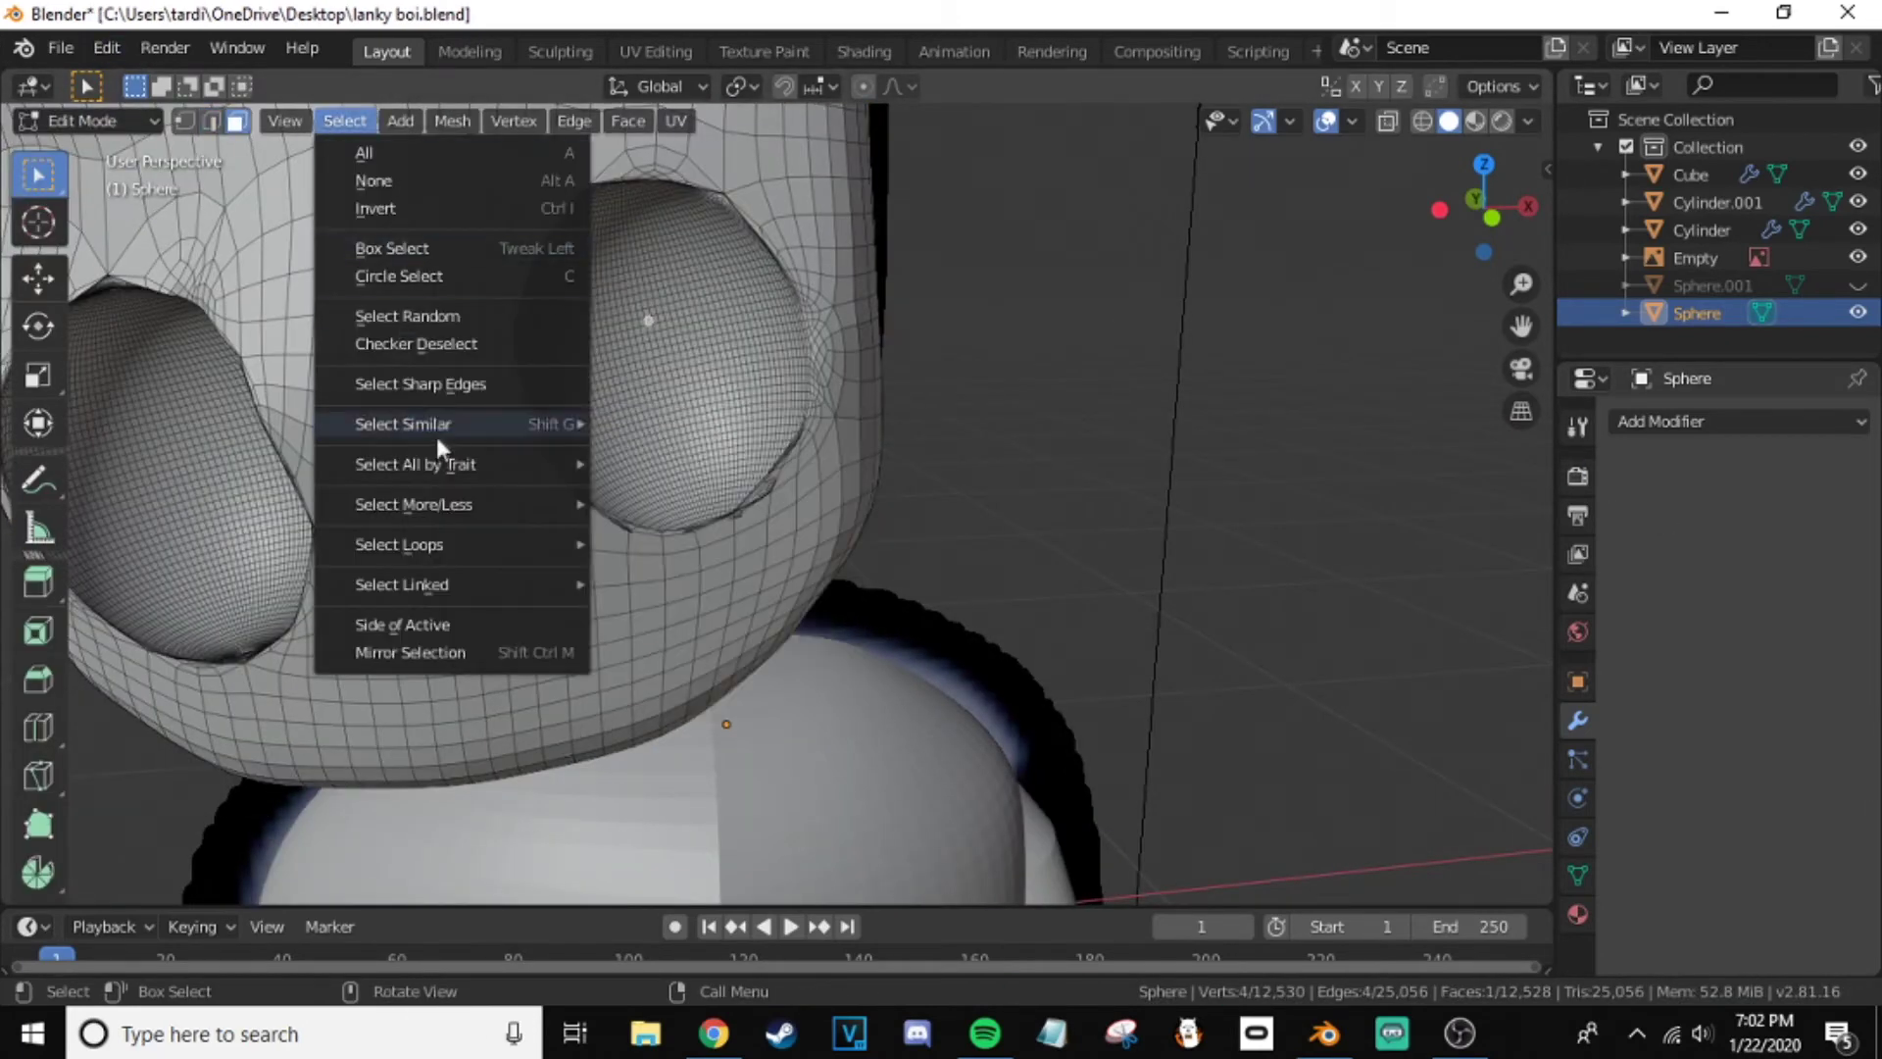
- Select all faces with the same polygon side count via Select Similar
click(573, 402)
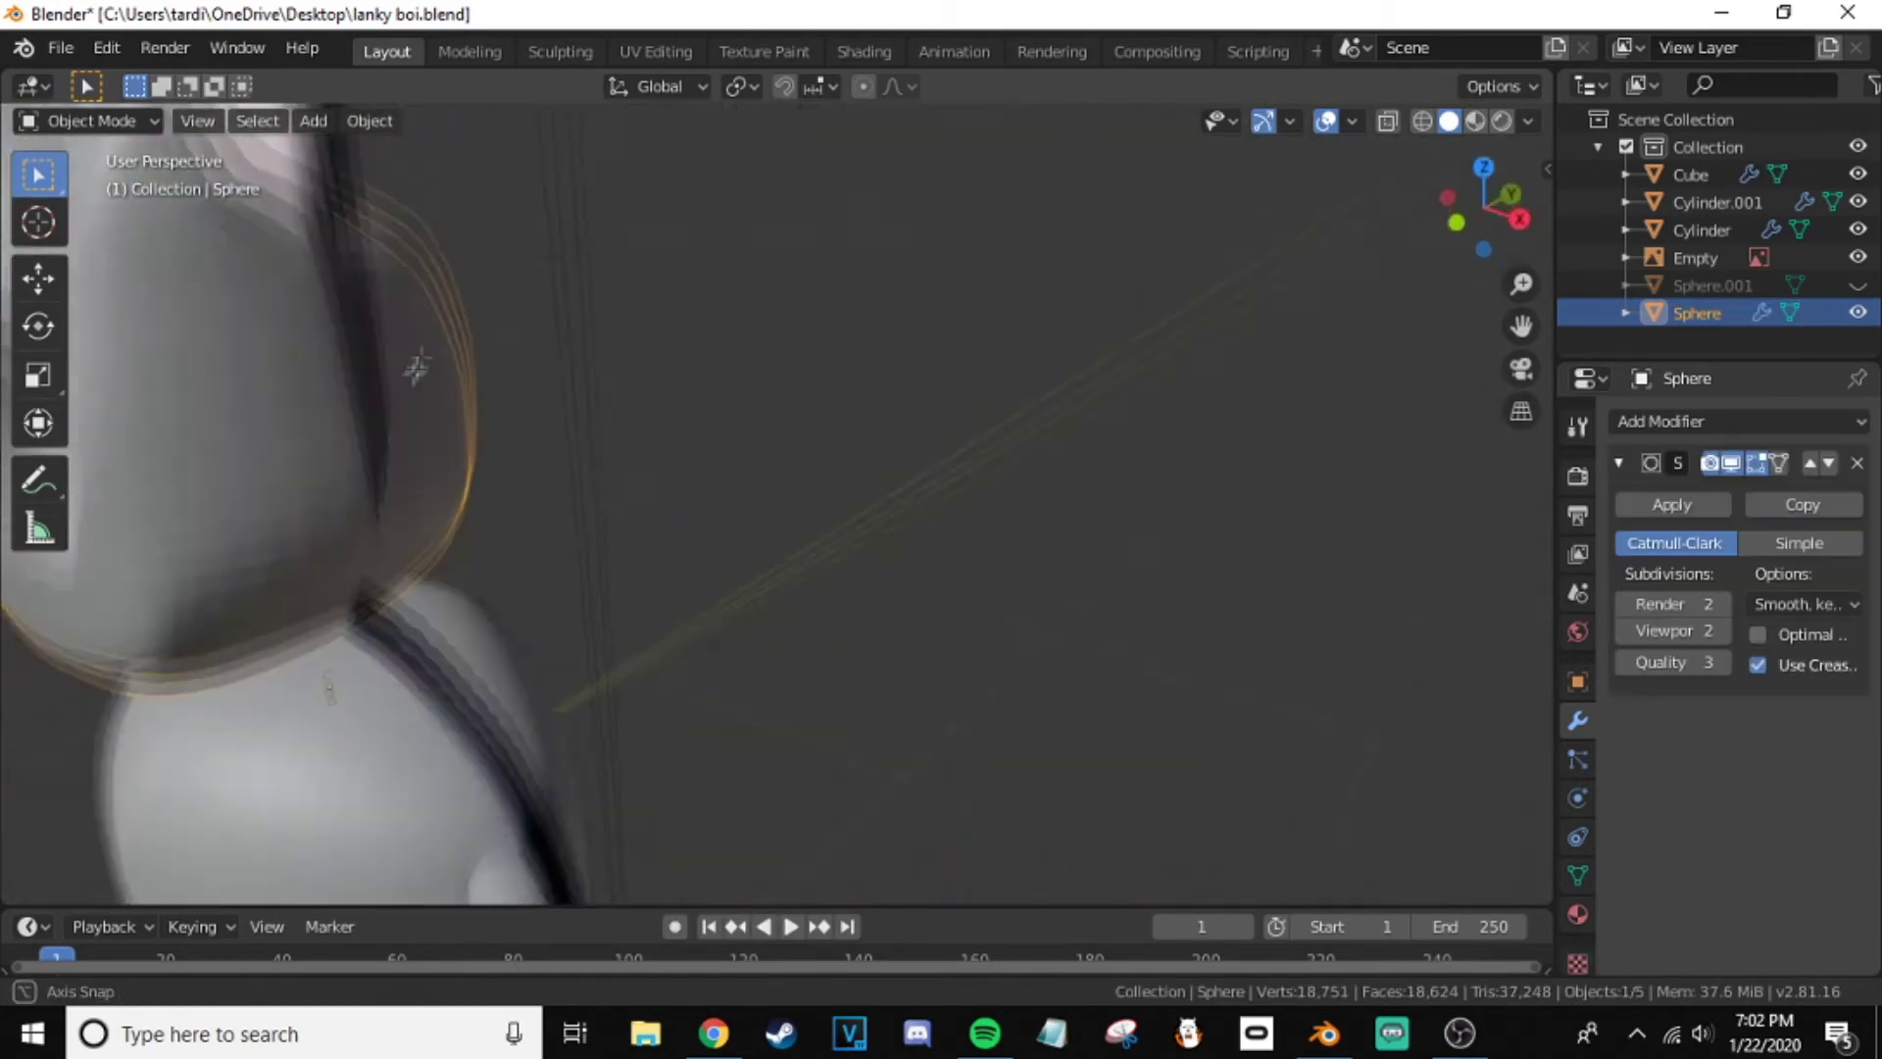
middle_drag(416, 367, 608, 347)
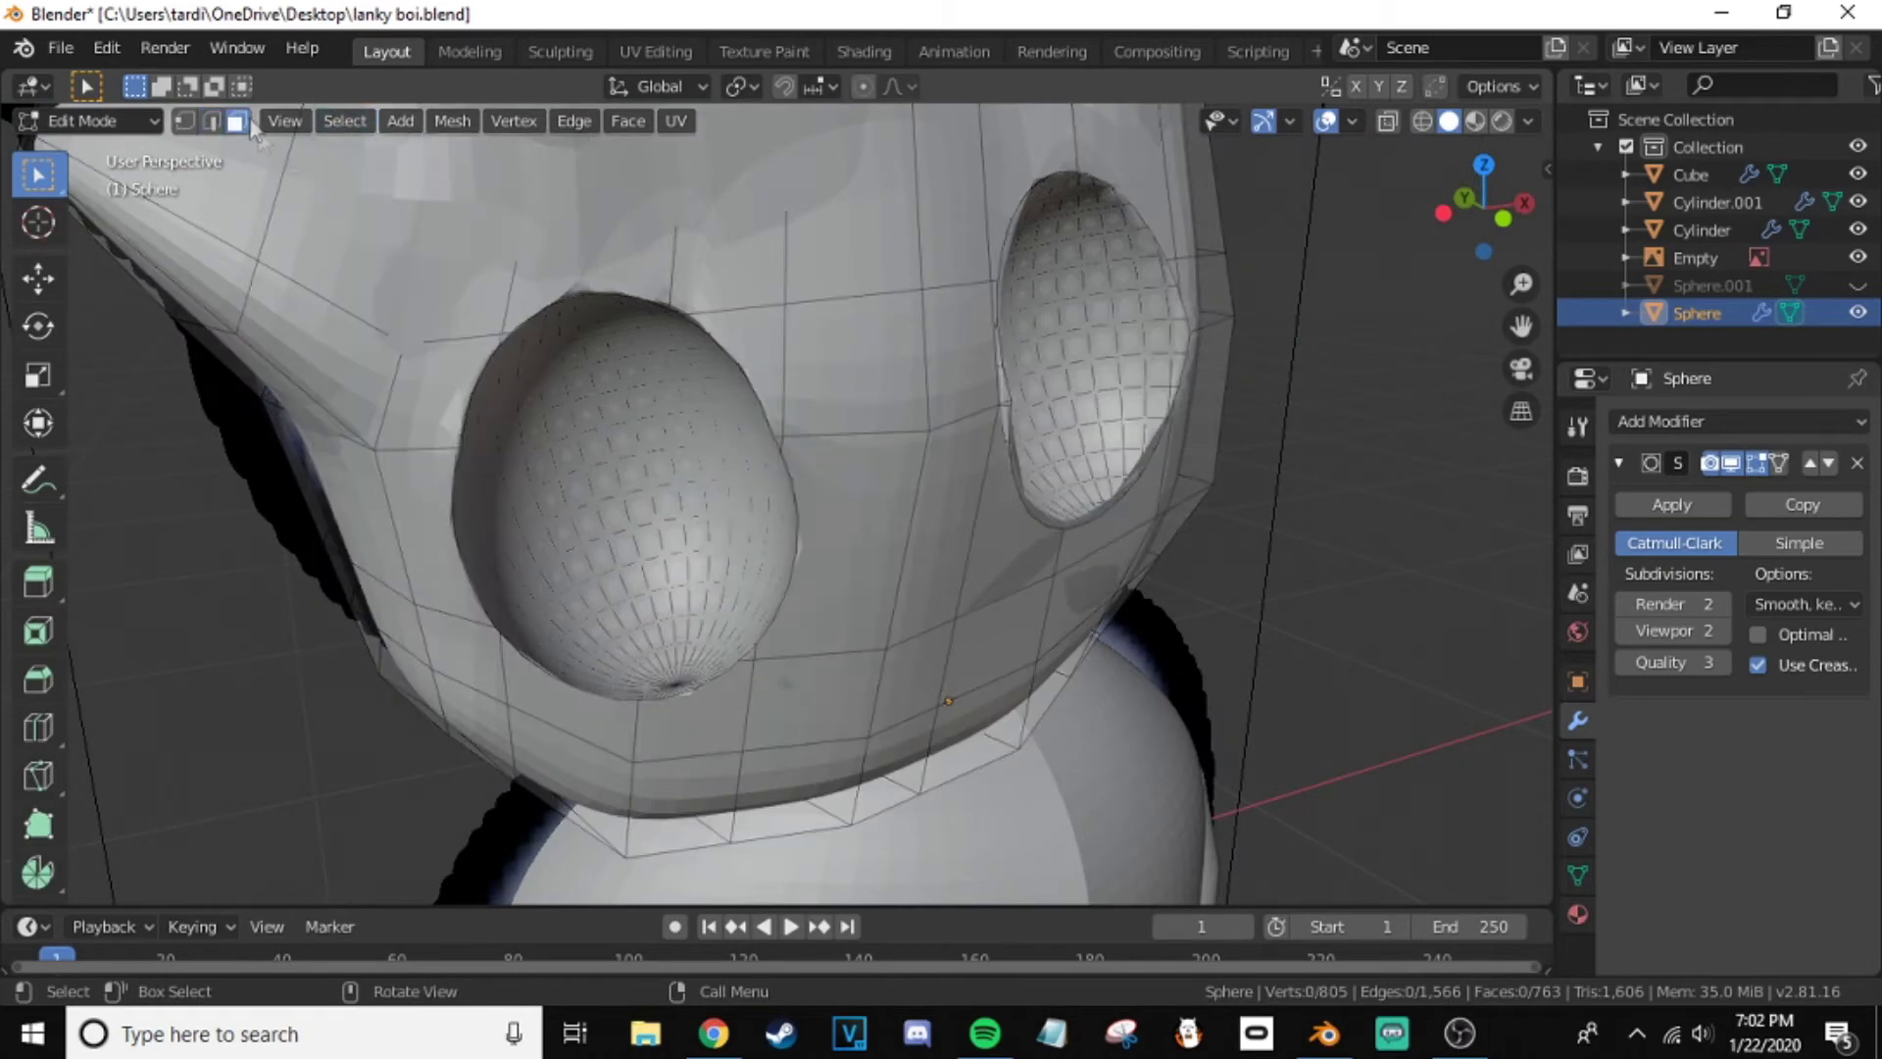
click(345, 120)
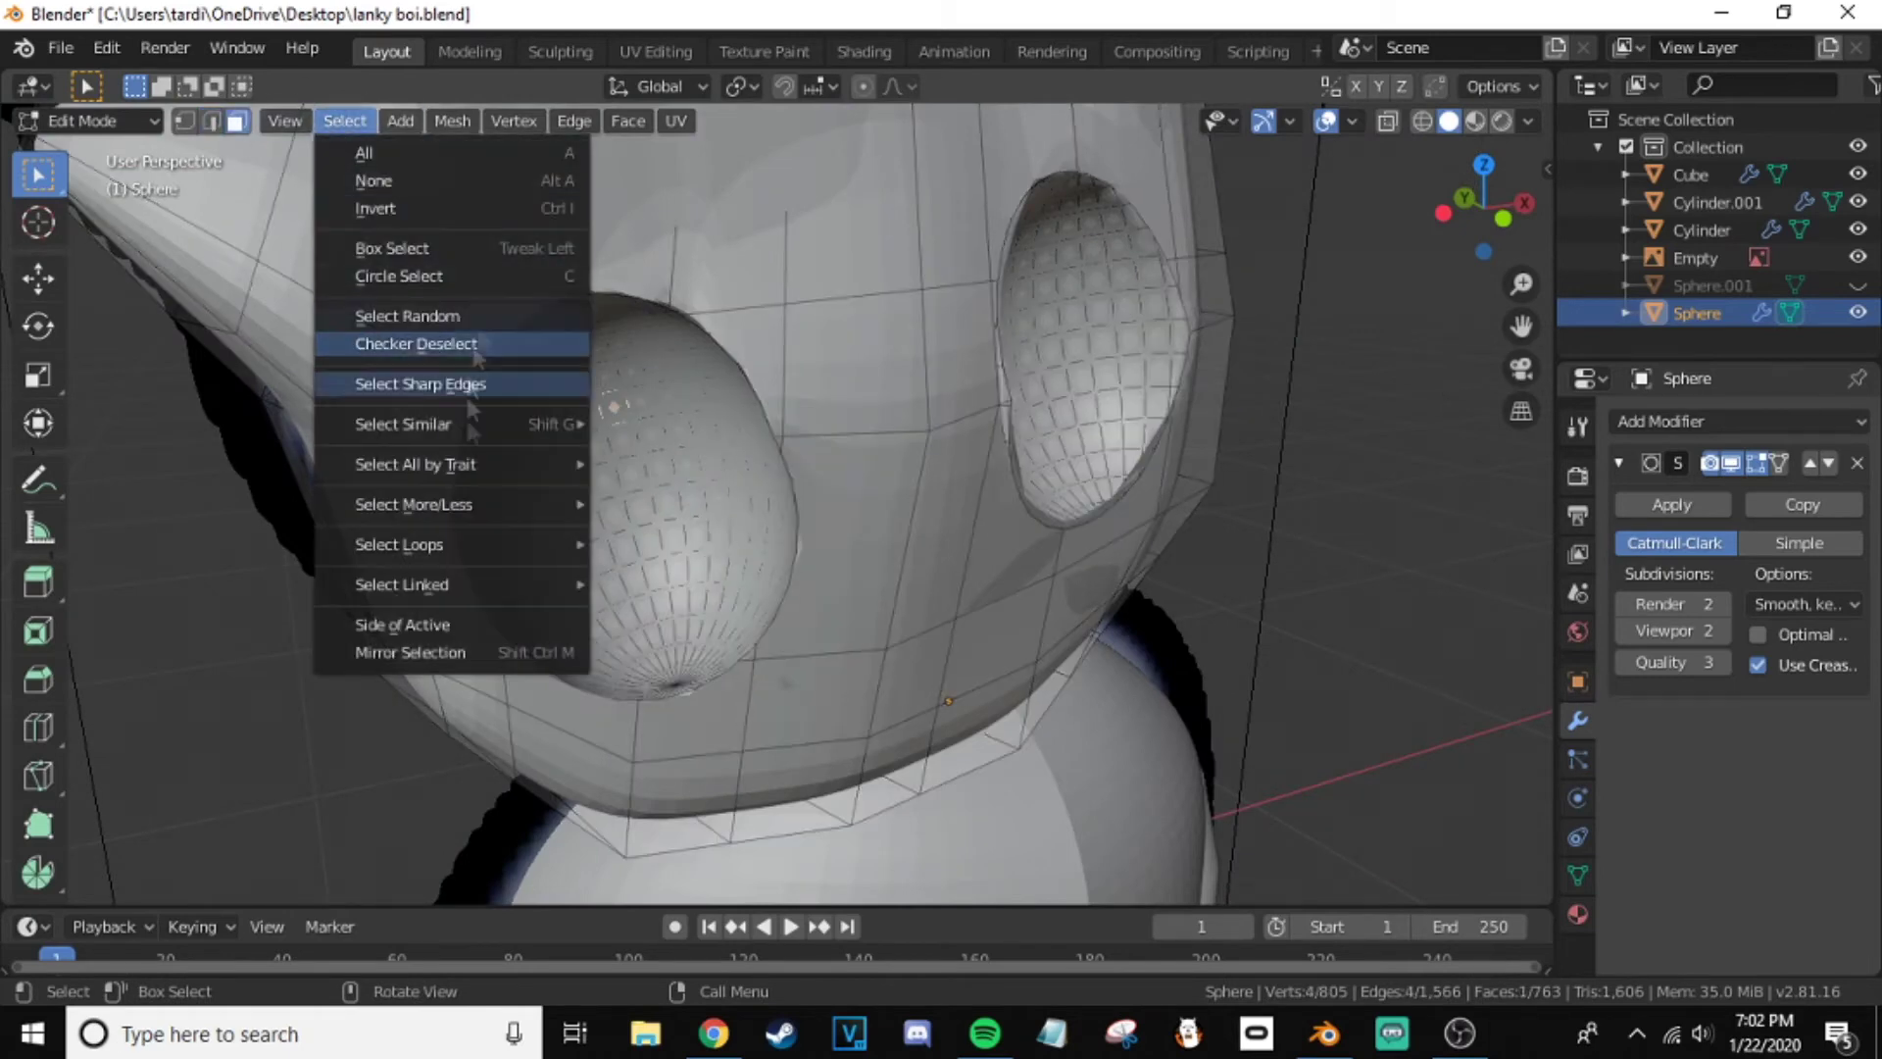
click(679, 485)
- Toggle see-through wireframe and orbit the head to check the eyeball face selection
mouse_move(500, 686)
middle_down()
mouse_move(642, 518)
mouse_move(815, 454)
mouse_move(941, 343)
mouse_move(691, 387)
middle_up()
key(shift+z)
key(shift+z)
mouse_move(632, 329)
middle_down()
mouse_move(869, 449)
mouse_move(863, 363)
middle_up()
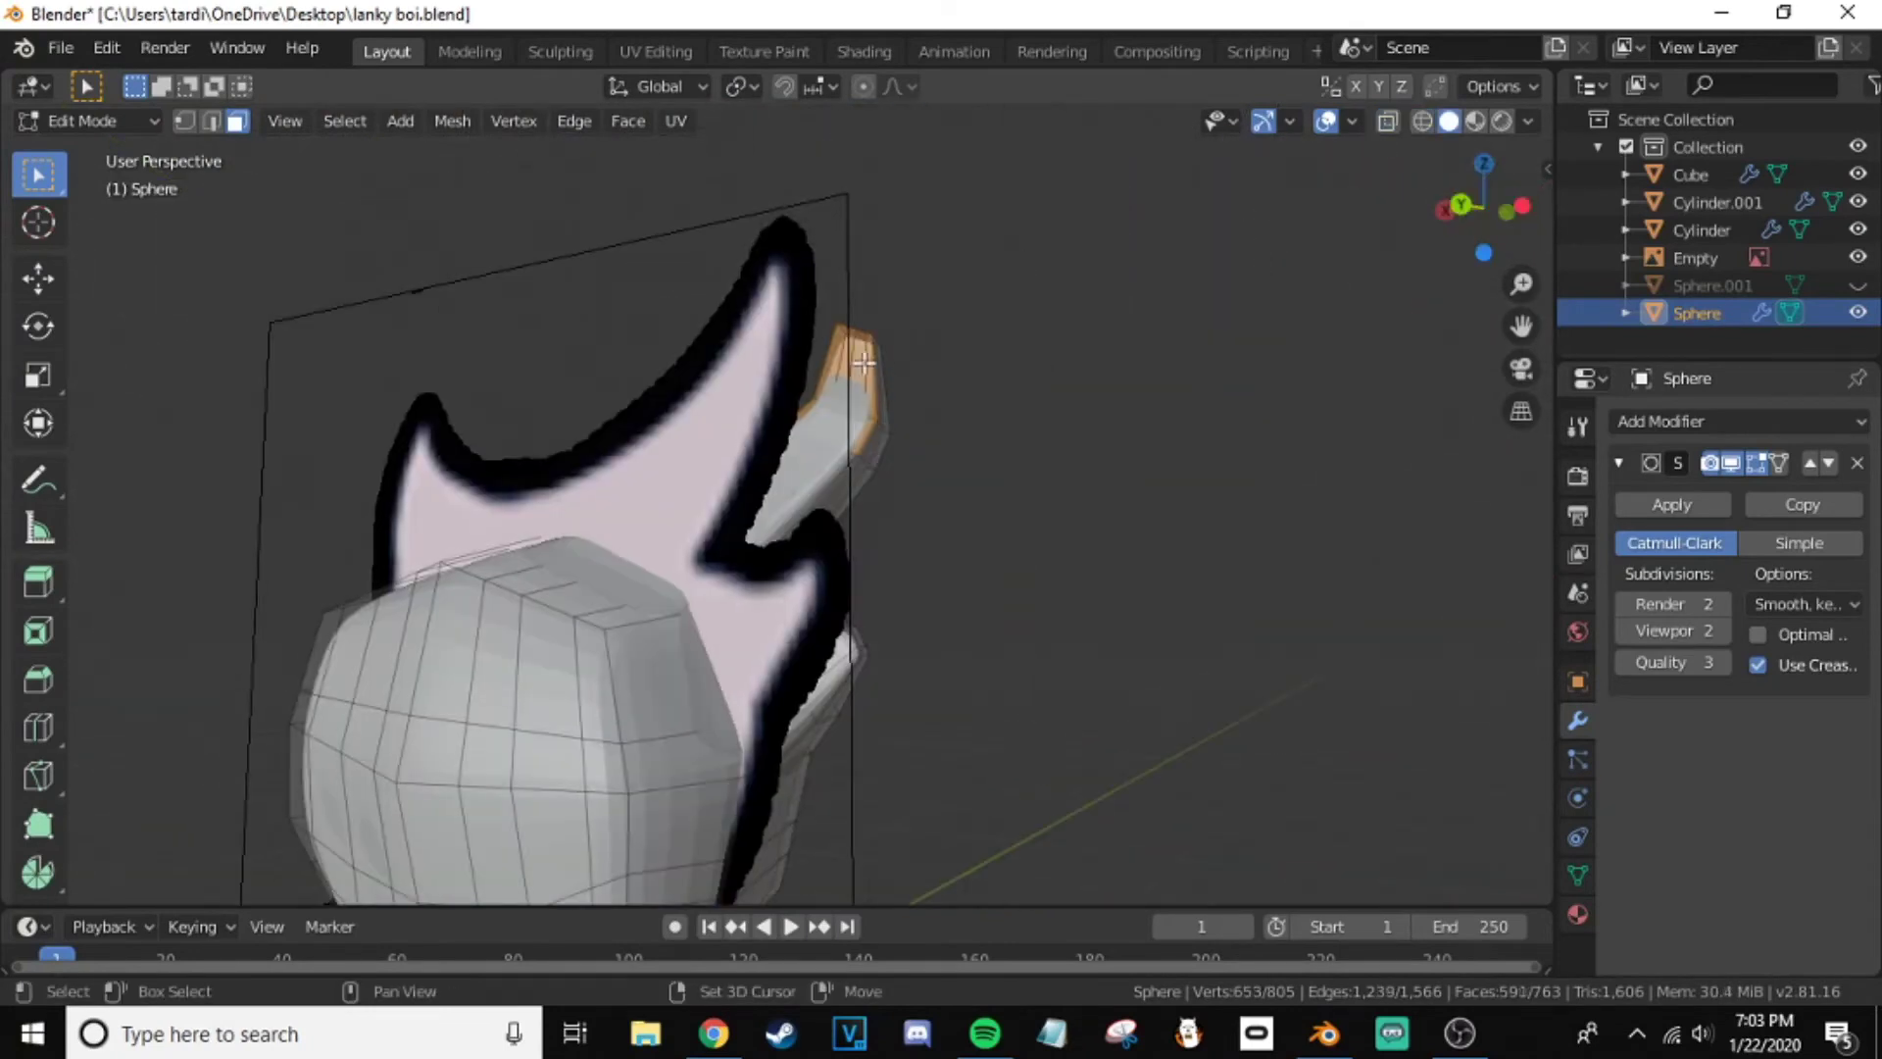
scroll(872, 361, up, 3)
key(shift+z)
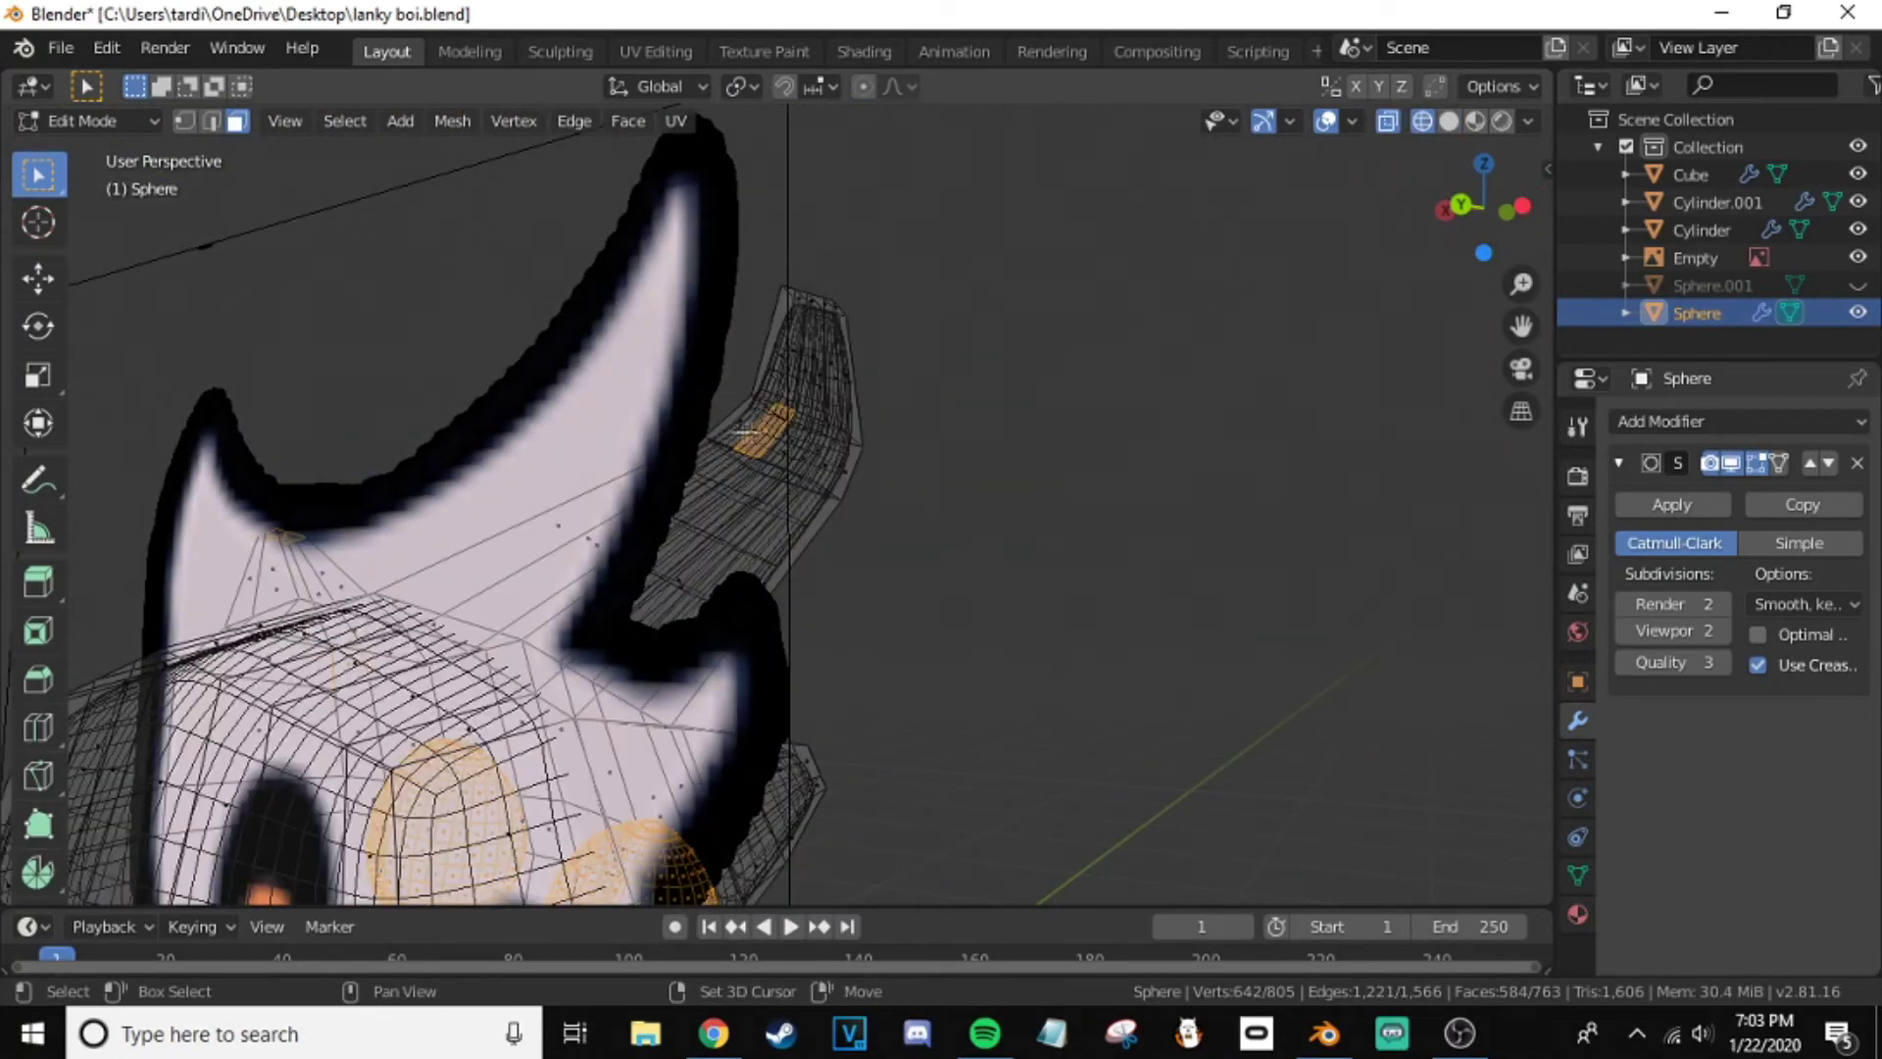
mouse_move(774, 588)
middle_down()
mouse_move(775, 818)
mouse_move(745, 883)
middle_up()
scroll(775, 818, down, 3)
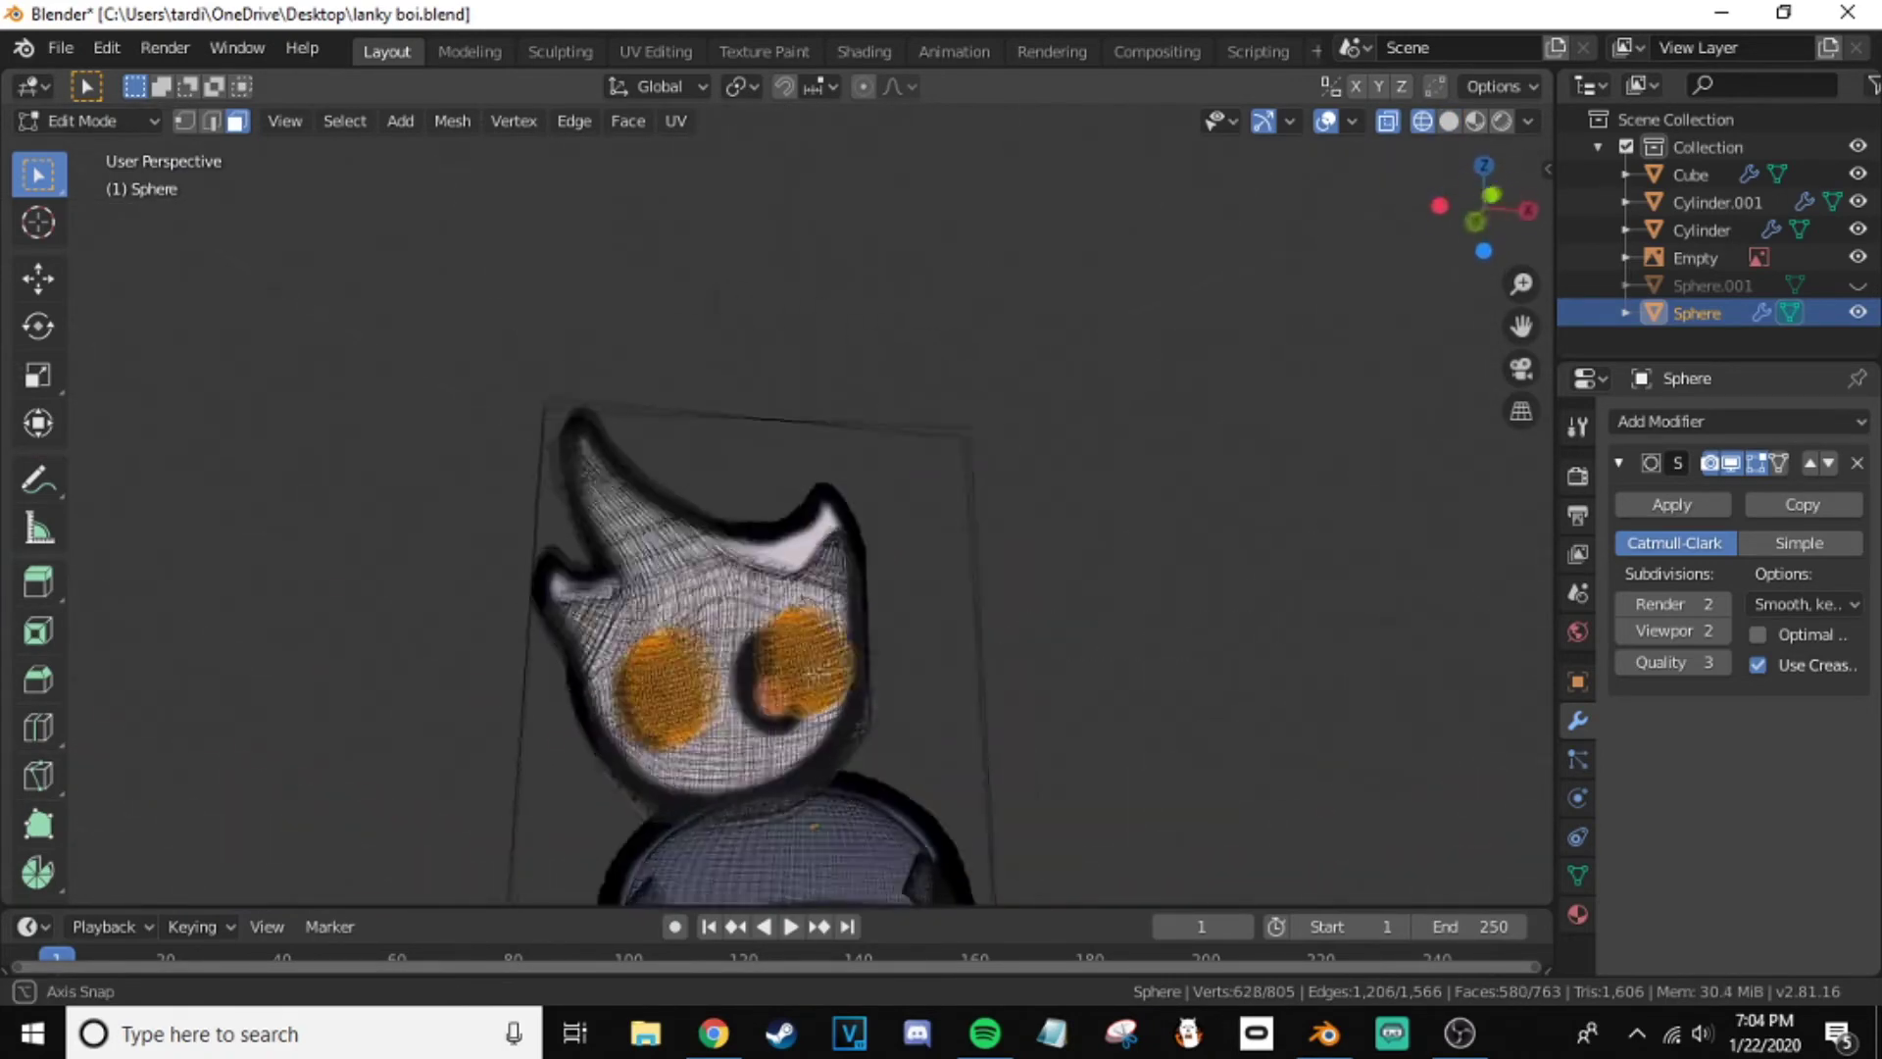
key(shift+z)
scroll(742, 902, up, 3)
right_click(742, 909)
- Separate the eyeballs into their own object, give them a new black material, and preview materials
click(1002, 847)
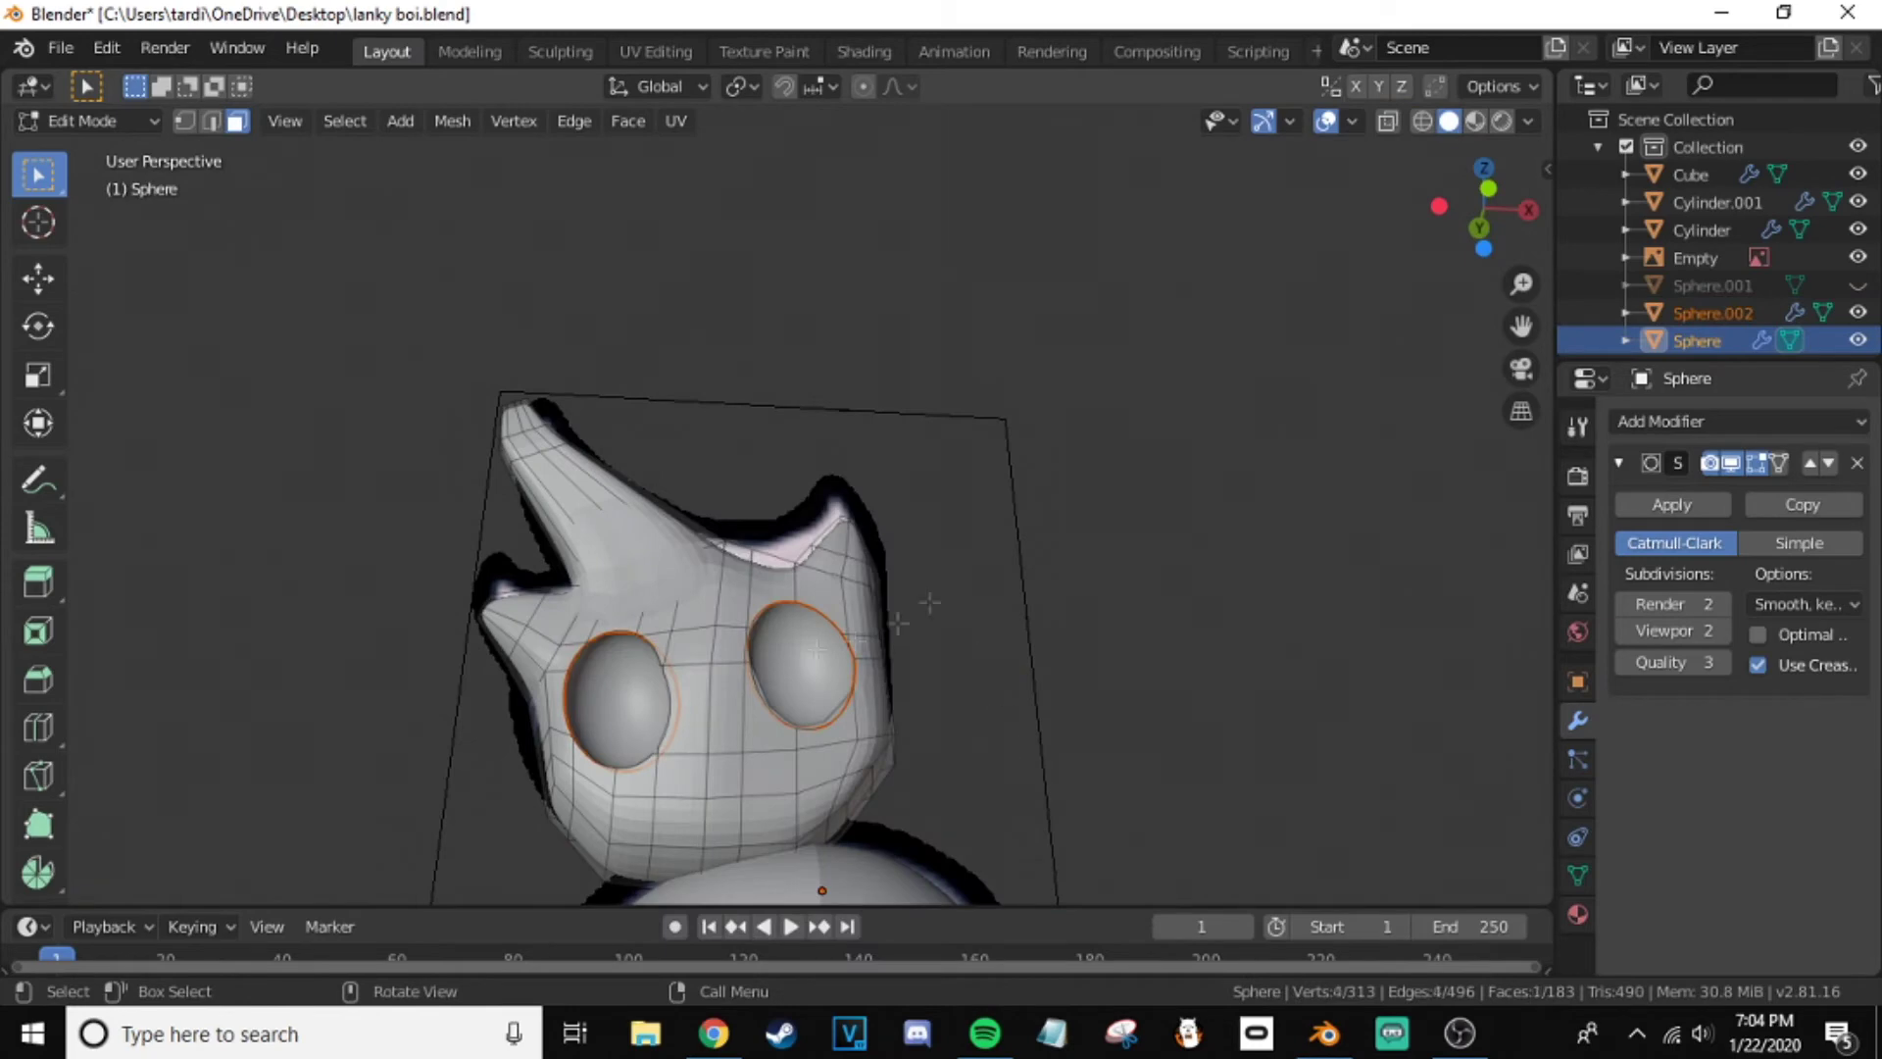
click(98, 152)
click(1712, 313)
click(1577, 913)
click(1627, 520)
click(1373, 580)
click(1794, 820)
key(z)
click(924, 943)
- Select the head and assign it the existing white Material
click(1047, 376)
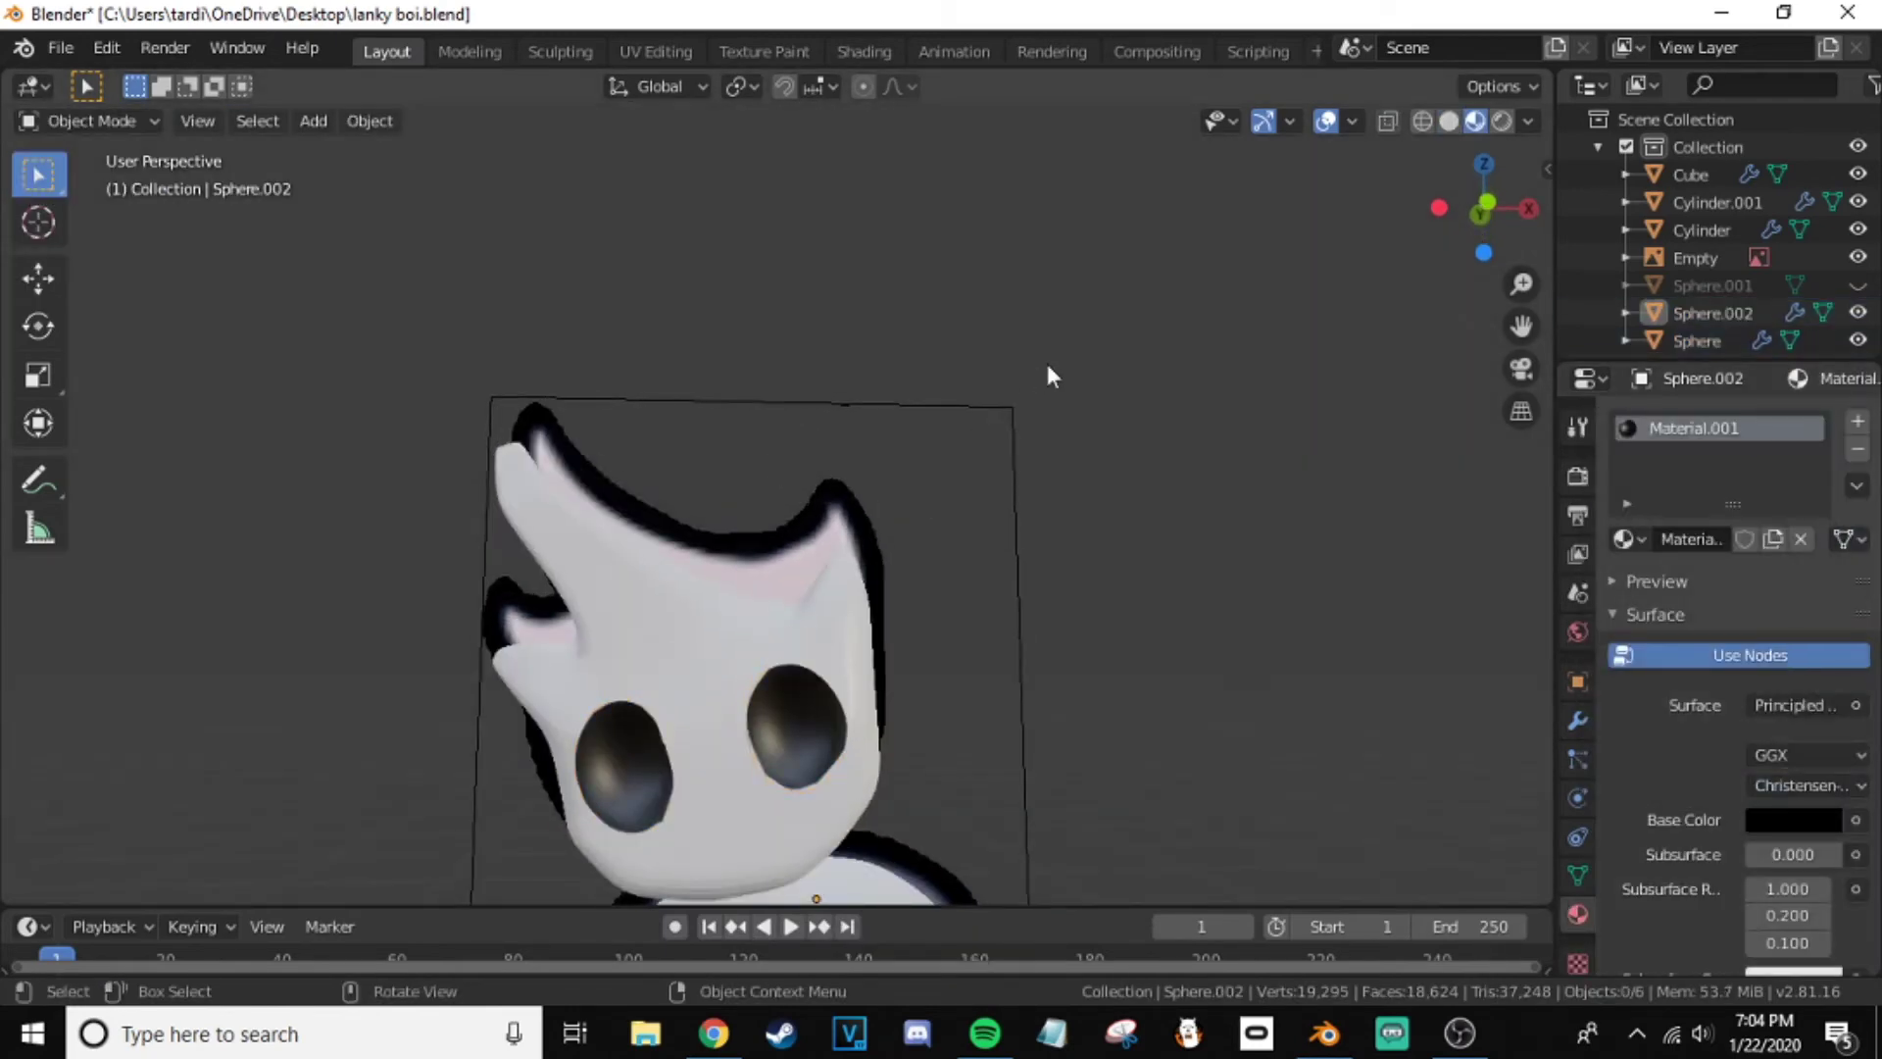
click(834, 530)
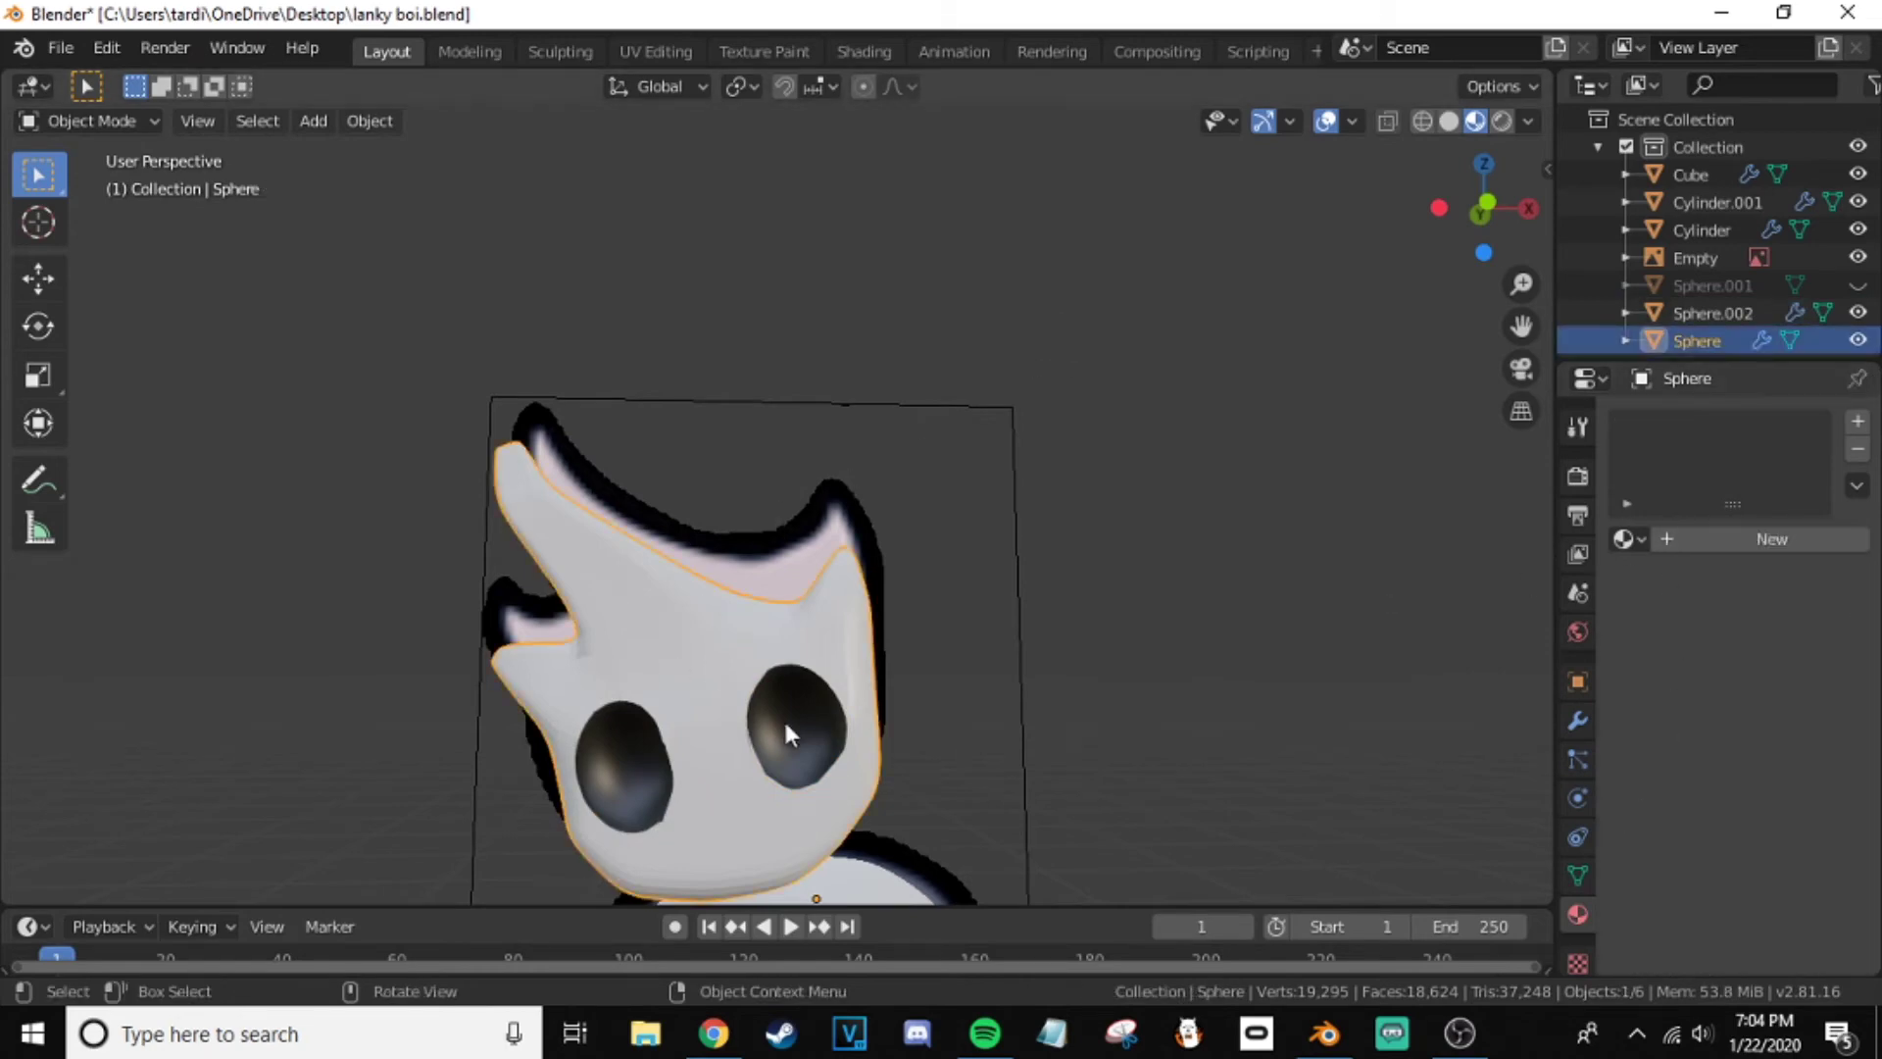
right_click(789, 733)
shift+click(794, 725)
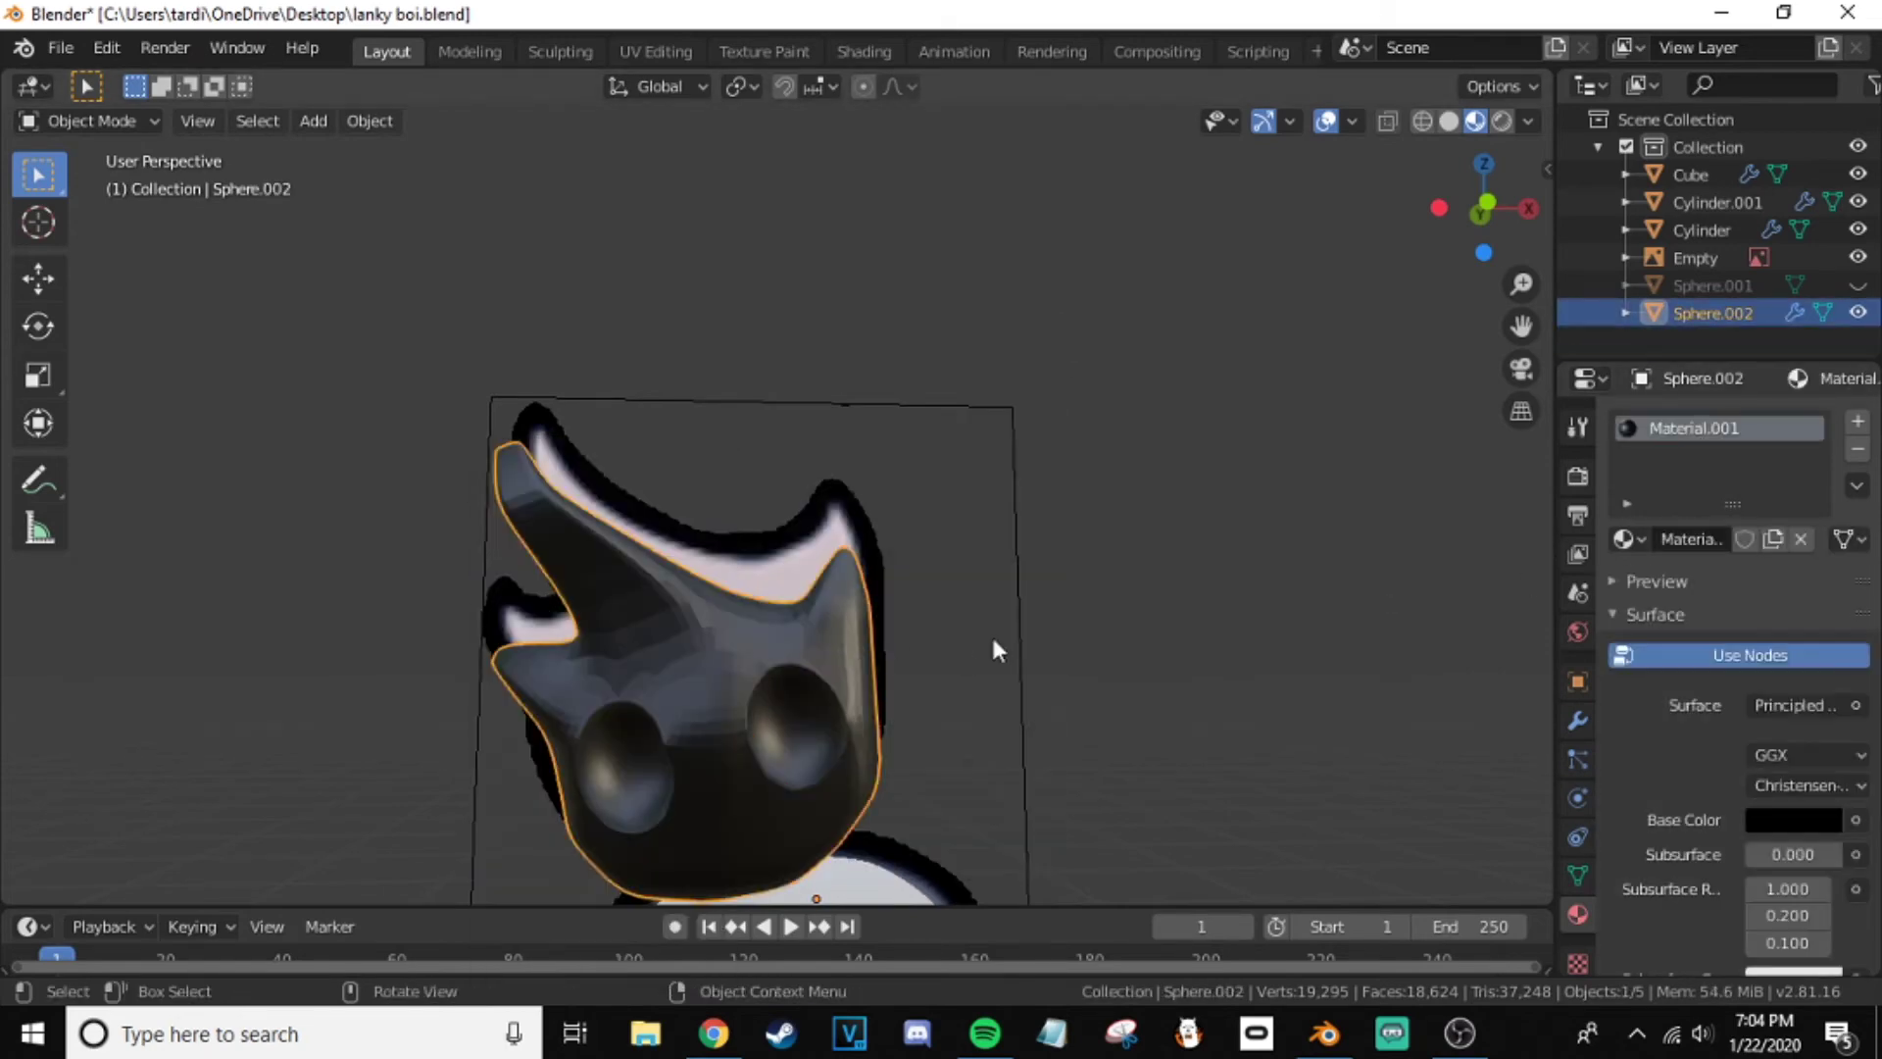
click(824, 652)
click(1624, 538)
click(1392, 574)
- Join the eyeballs into the head and apply its Subdivision modifier
right_click(782, 713)
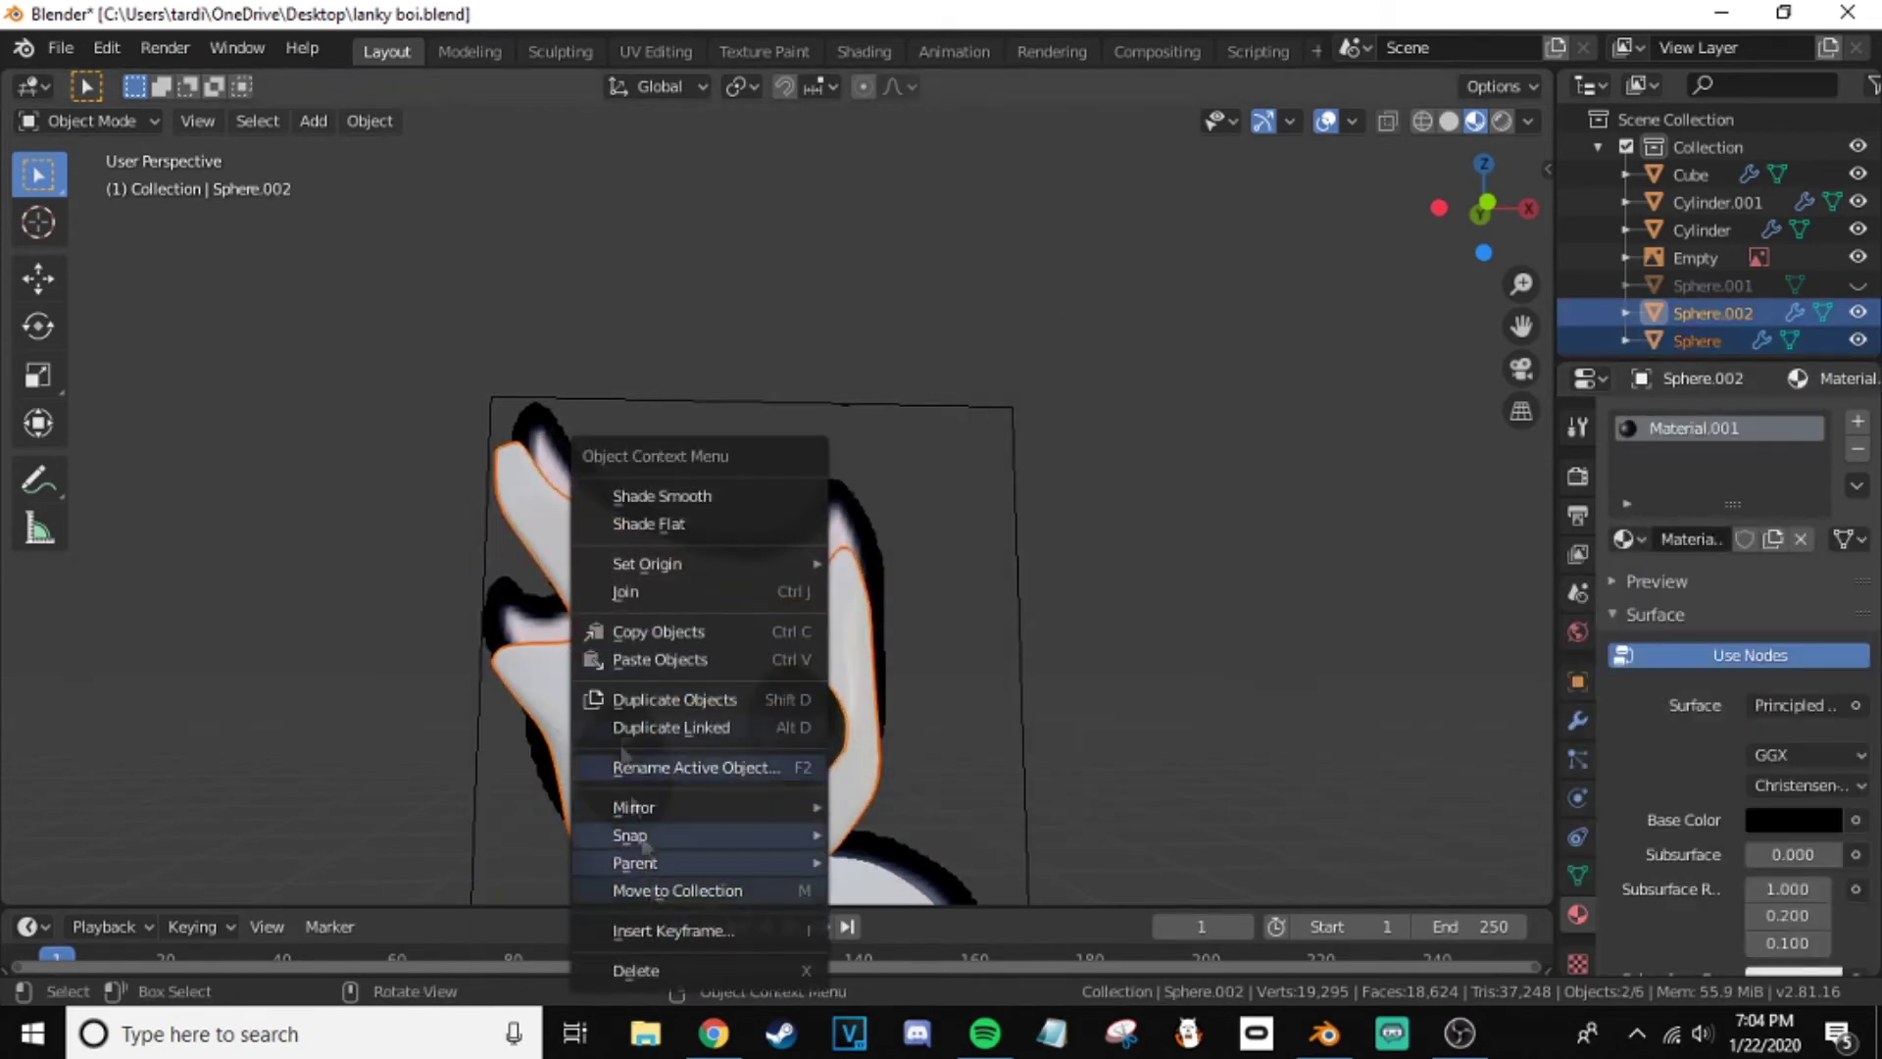
click(655, 921)
middle_drag(1056, 667, 955, 612)
scroll(956, 613, up, 4)
scroll(956, 613, down, 4)
click(1577, 720)
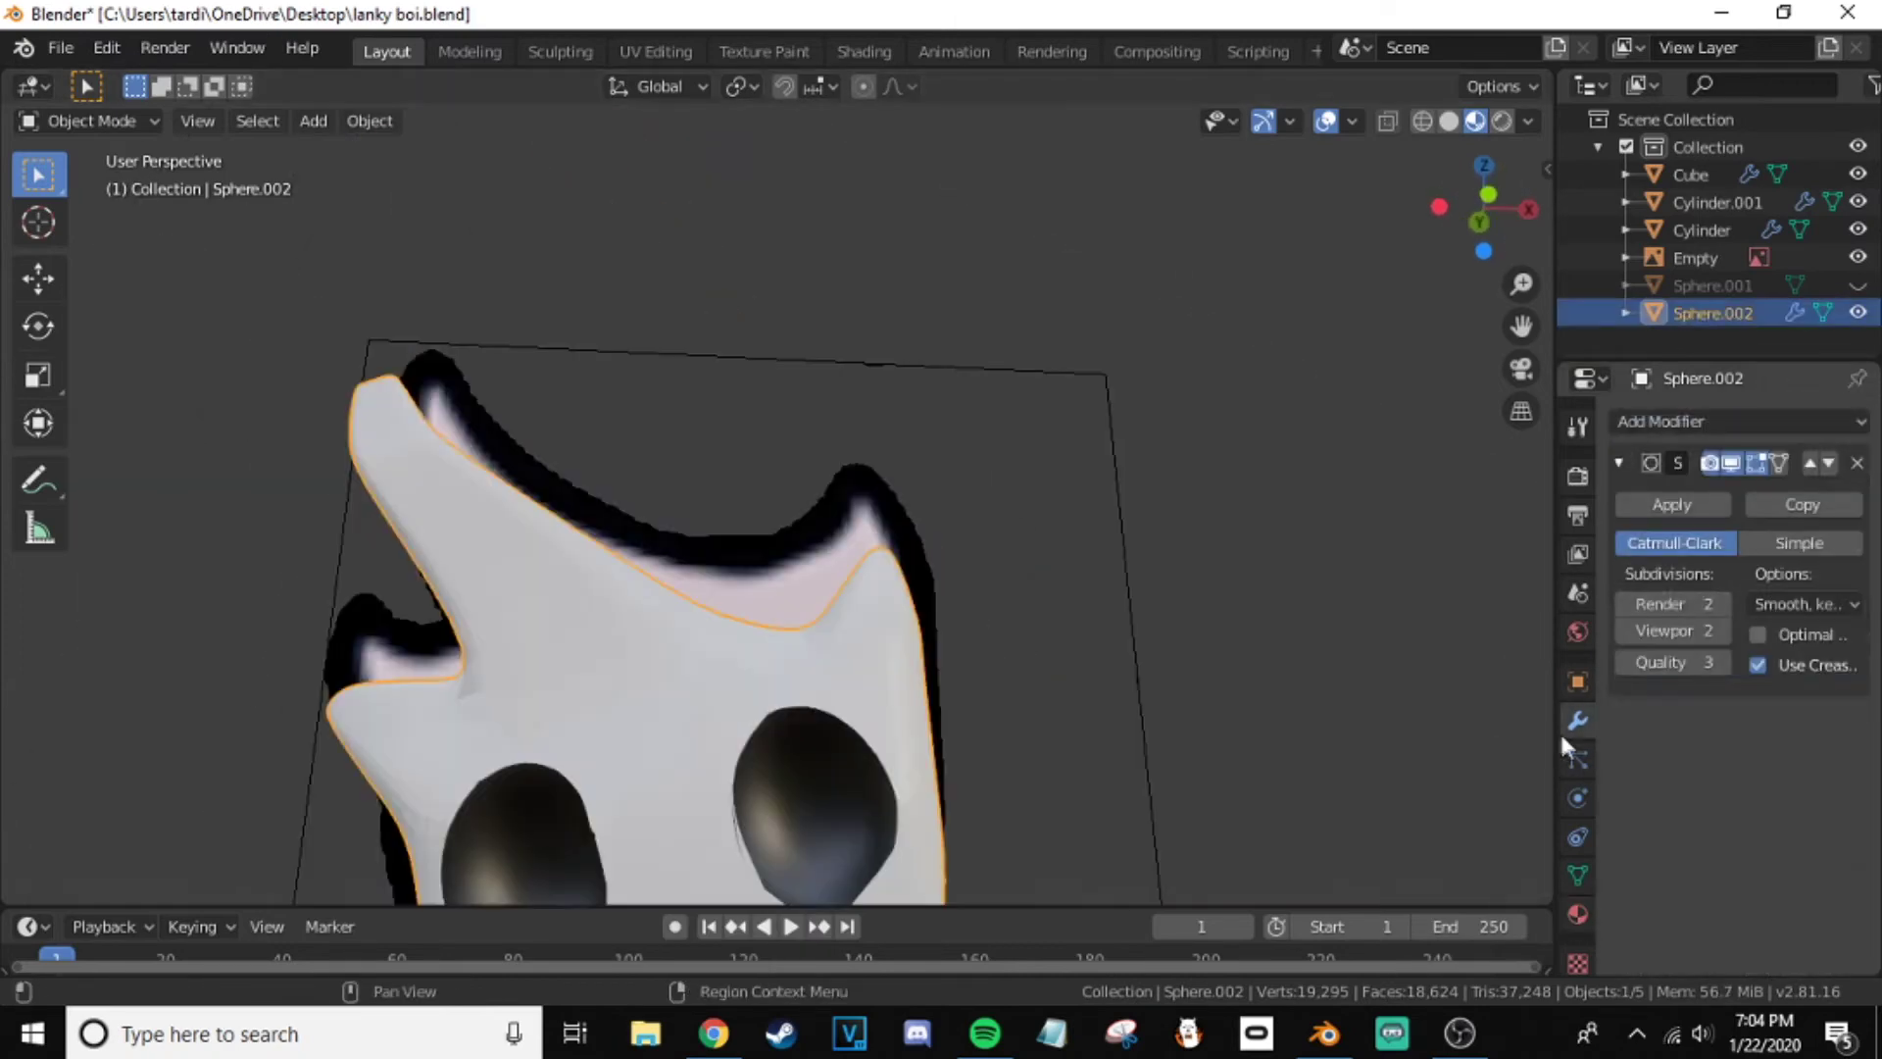
click(1723, 630)
key(ctrl+z)
scroll(740, 368, down, 5)
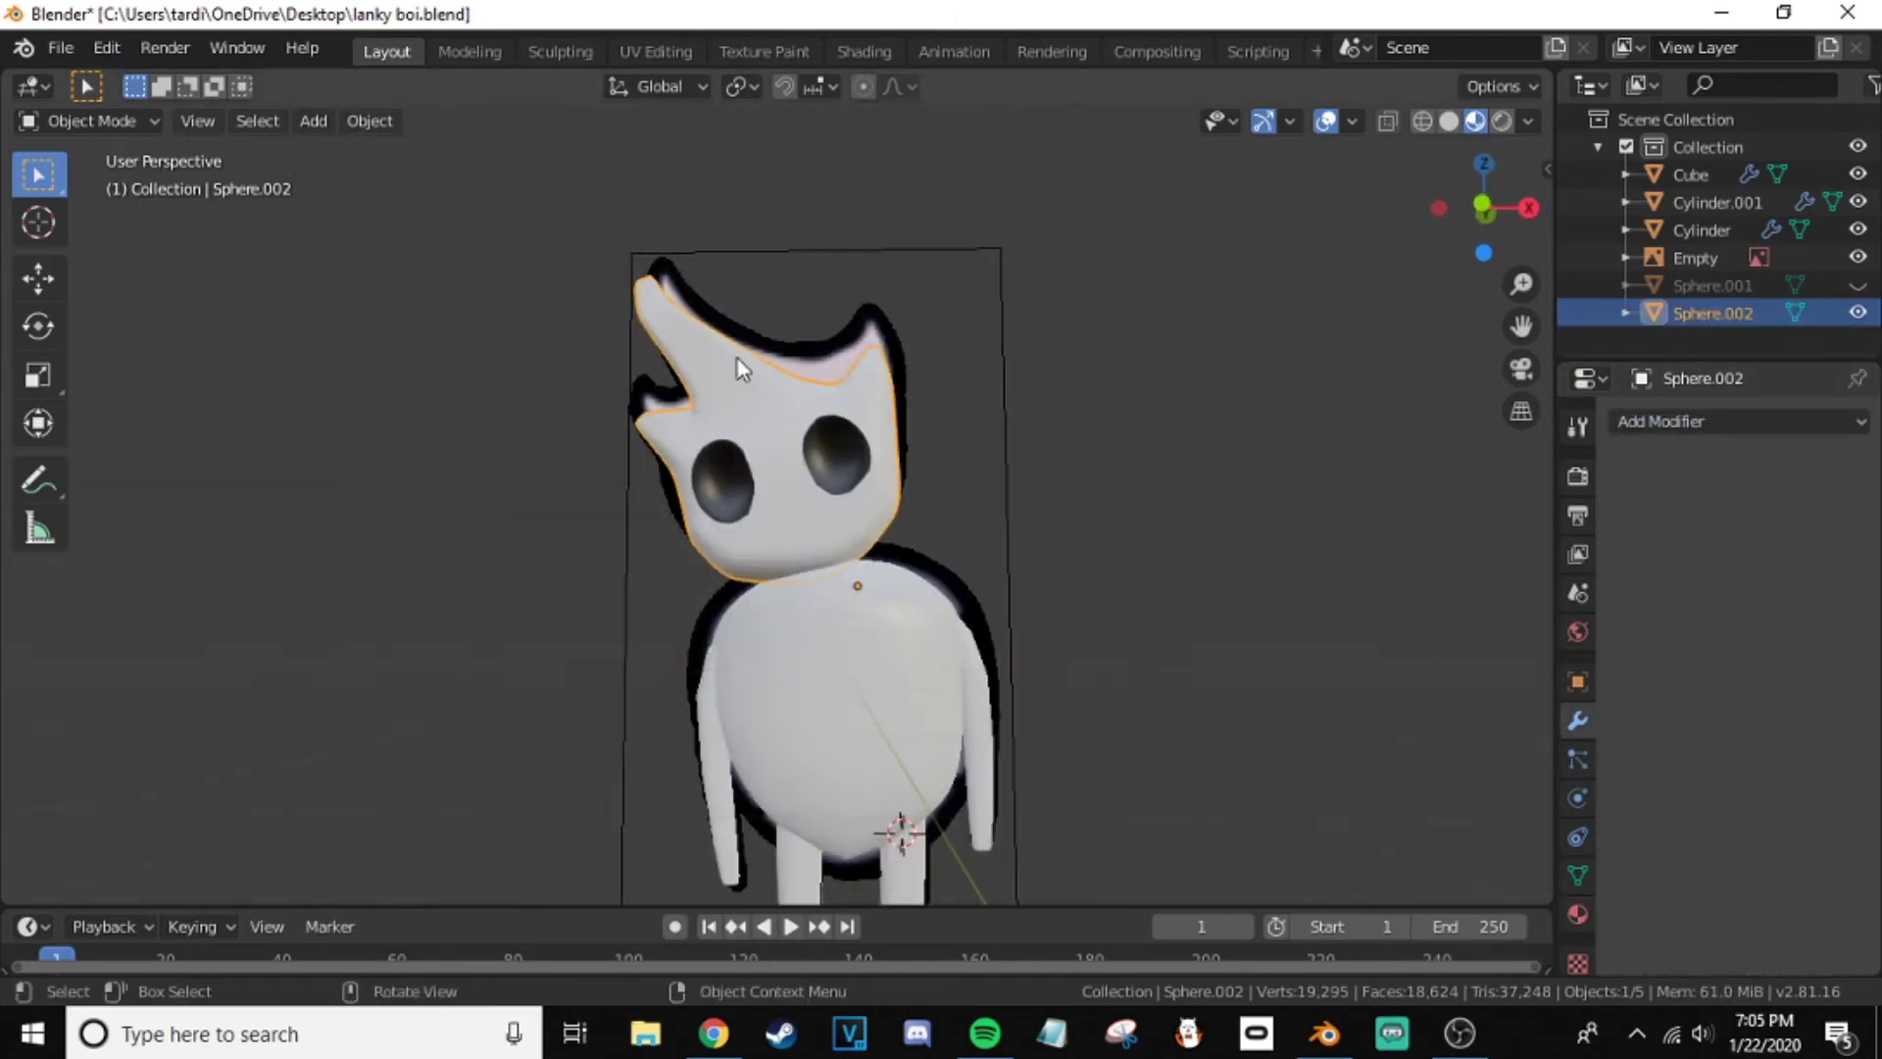
click(1577, 913)
- Set the body's Base Color to an Image Texture using download.png
click(1856, 819)
click(1304, 635)
click(1823, 853)
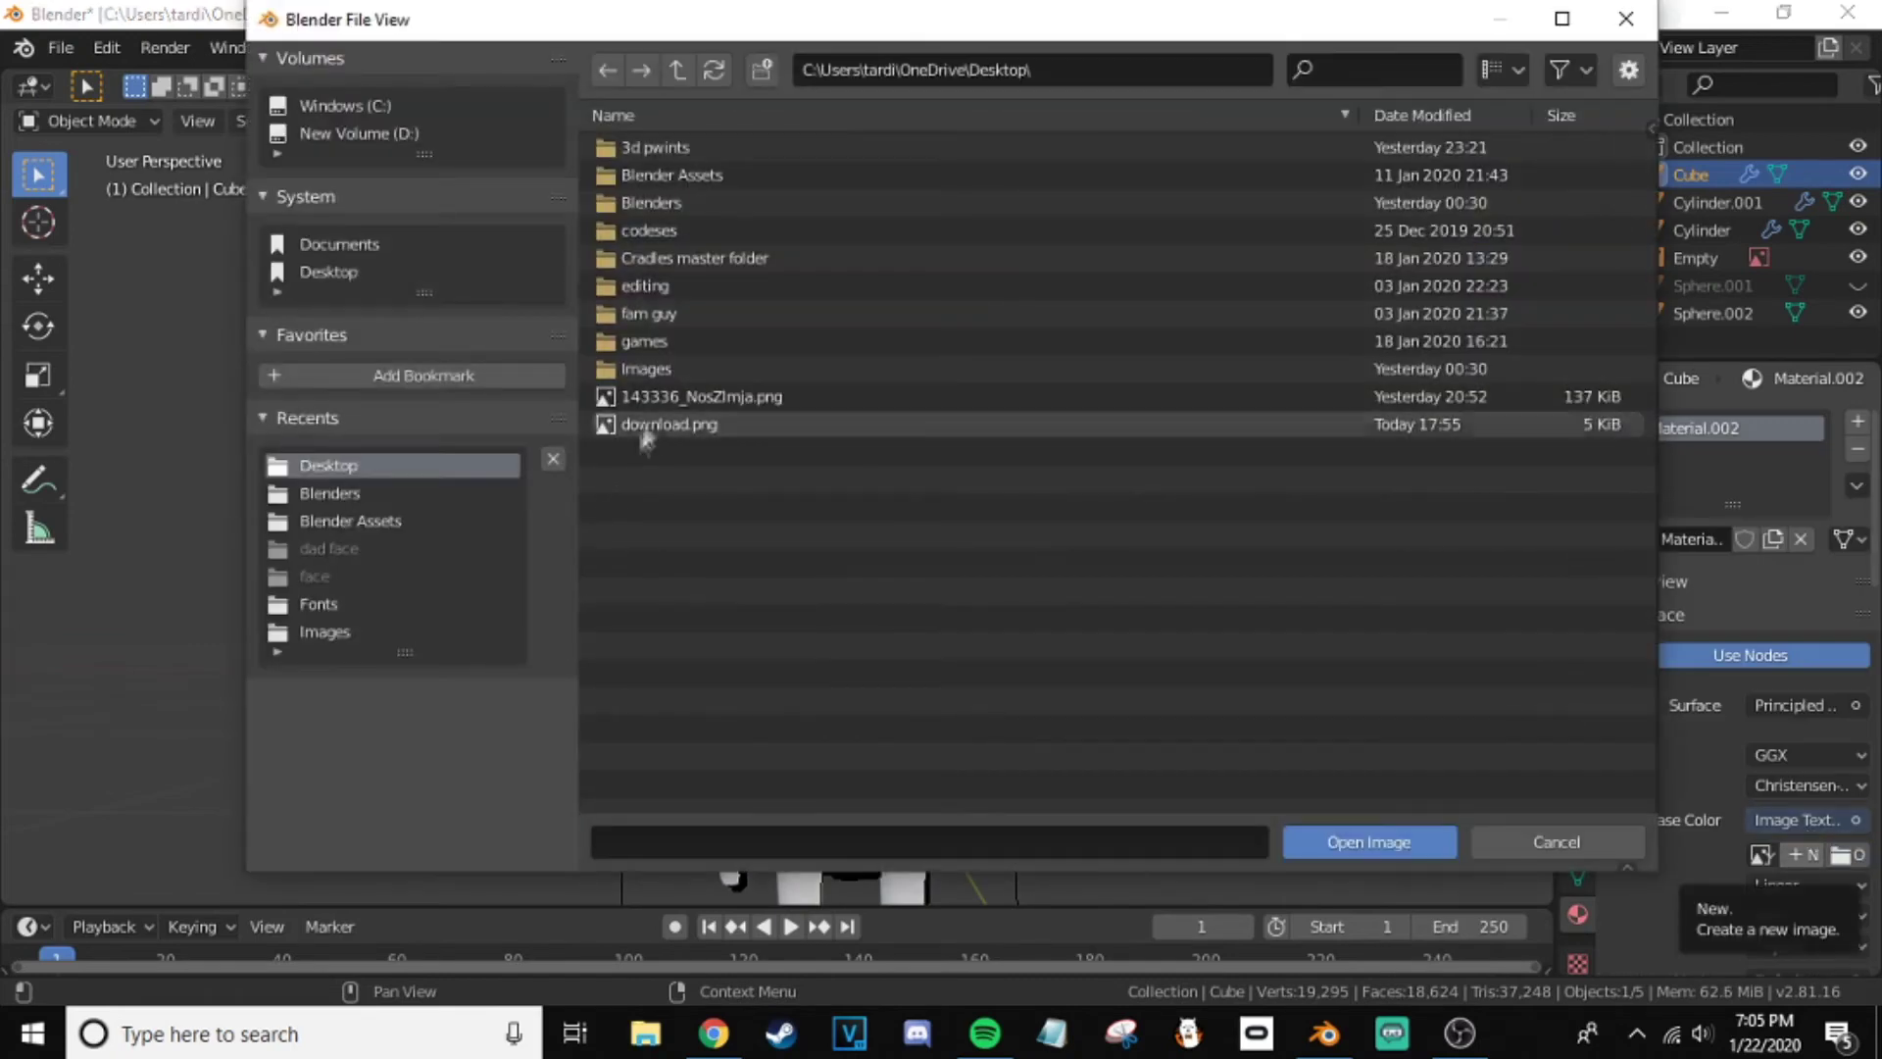
double_click(632, 451)
- Split the viewport and turn the new area into an Image Editor
drag(1552, 73, 853, 196)
key(shift+F10)
click(1073, 86)
click(1137, 125)
- Smart UV Project the body mesh onto the reference image
key(Tab)
key(u)
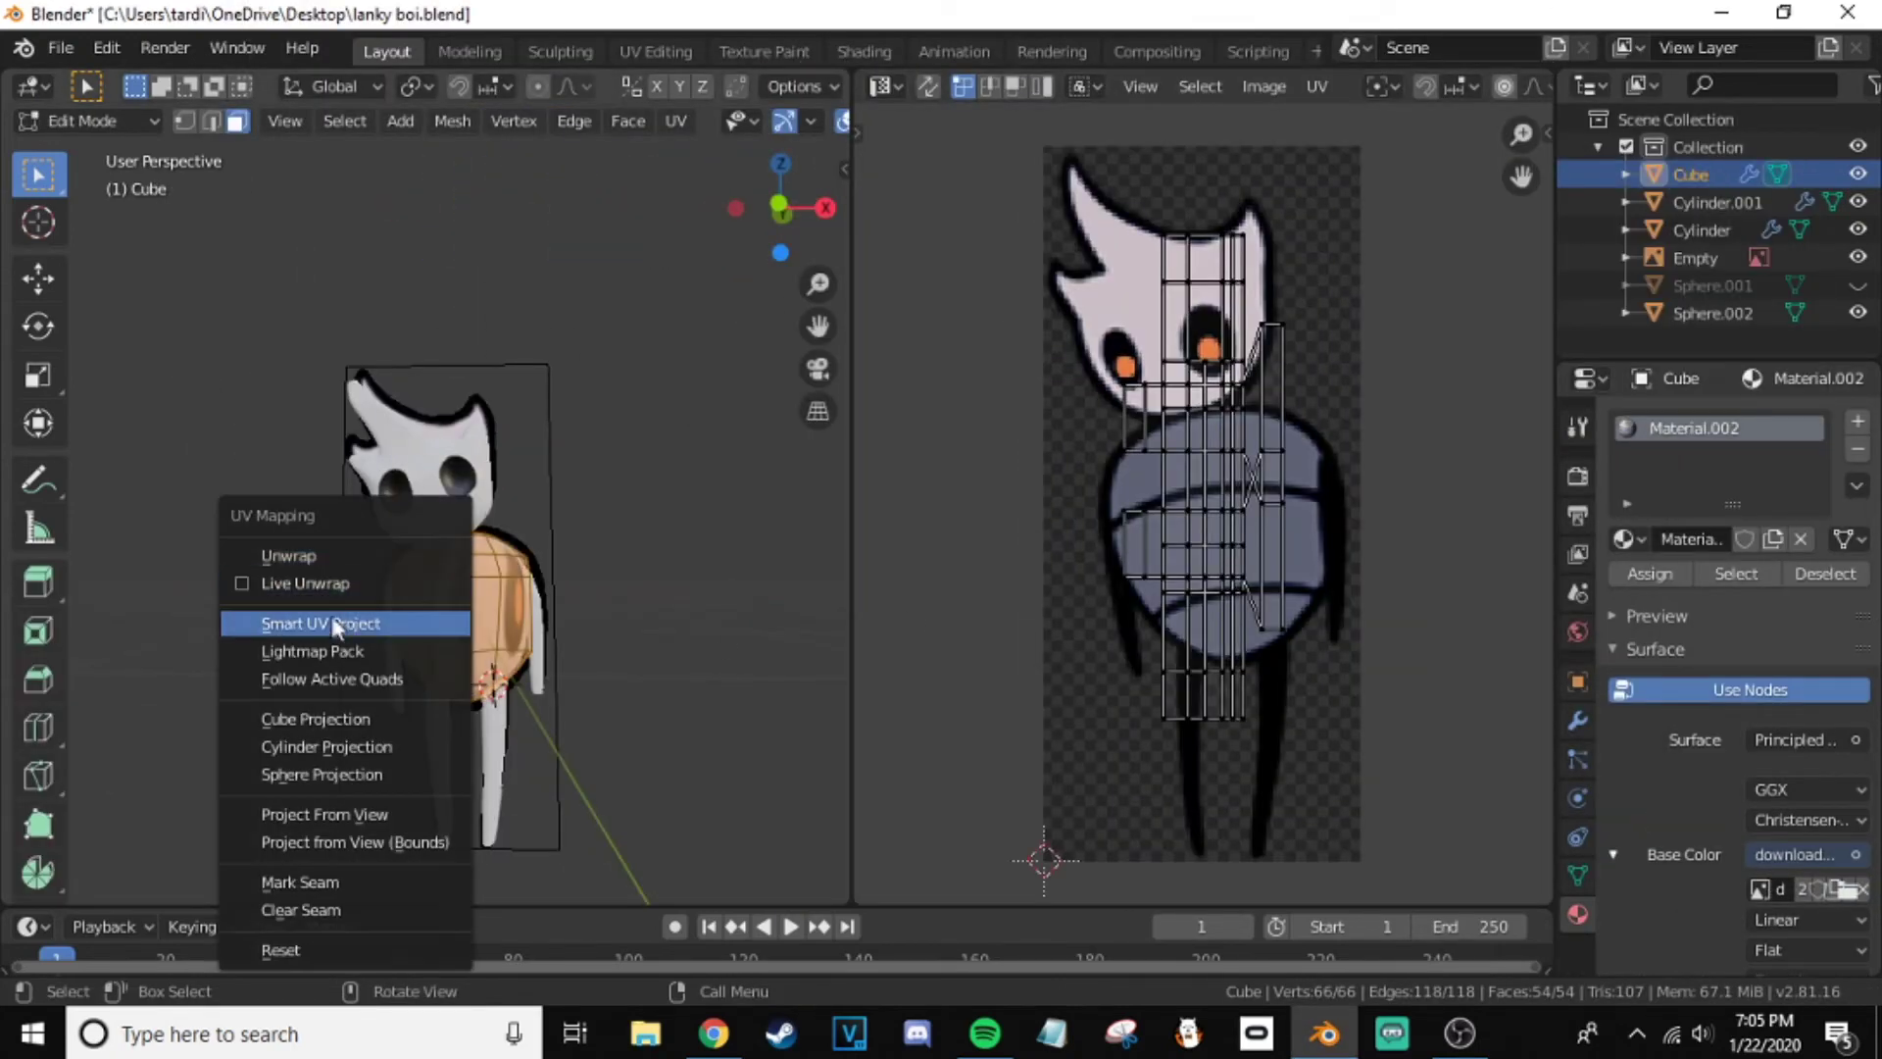
click(339, 807)
scroll(630, 518, up, 5)
key(Tab)
- Project the arm UVs from view and give the arms and legs black Material.001
click(358, 637)
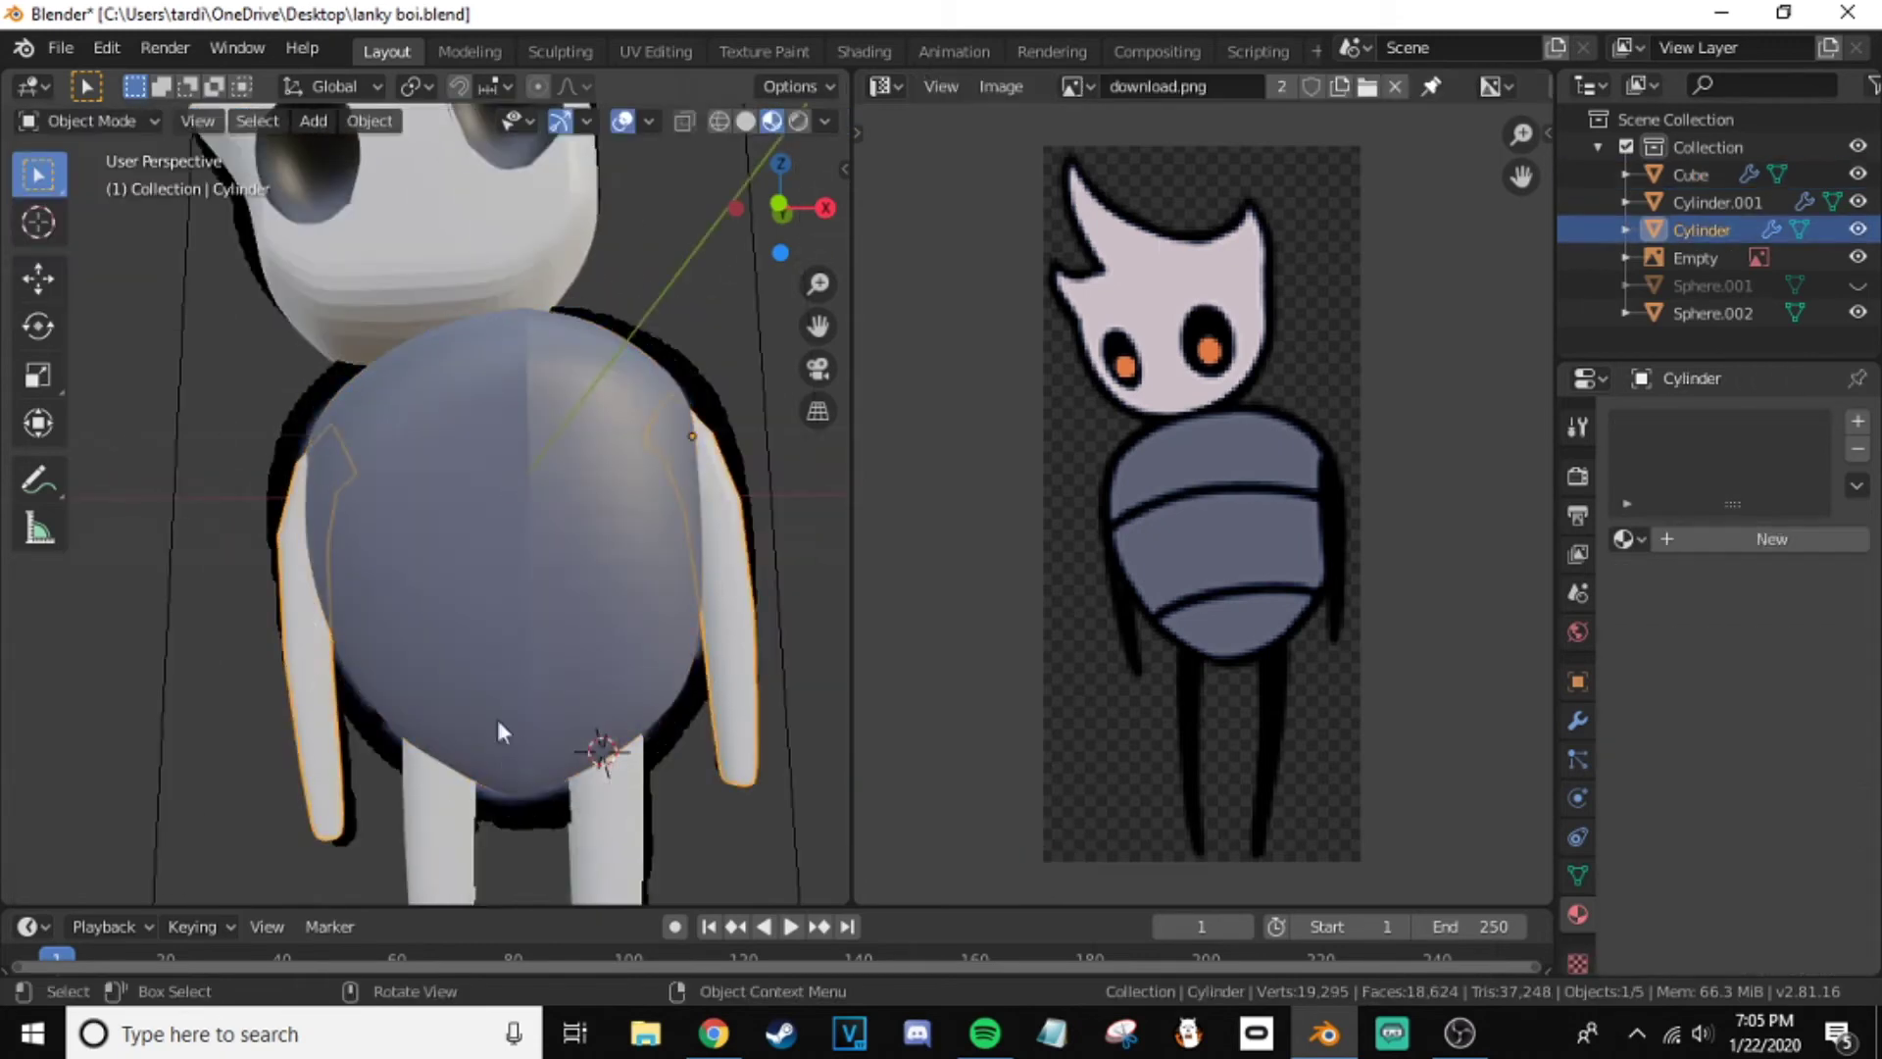
key(Tab)
key(u)
click(78, 517)
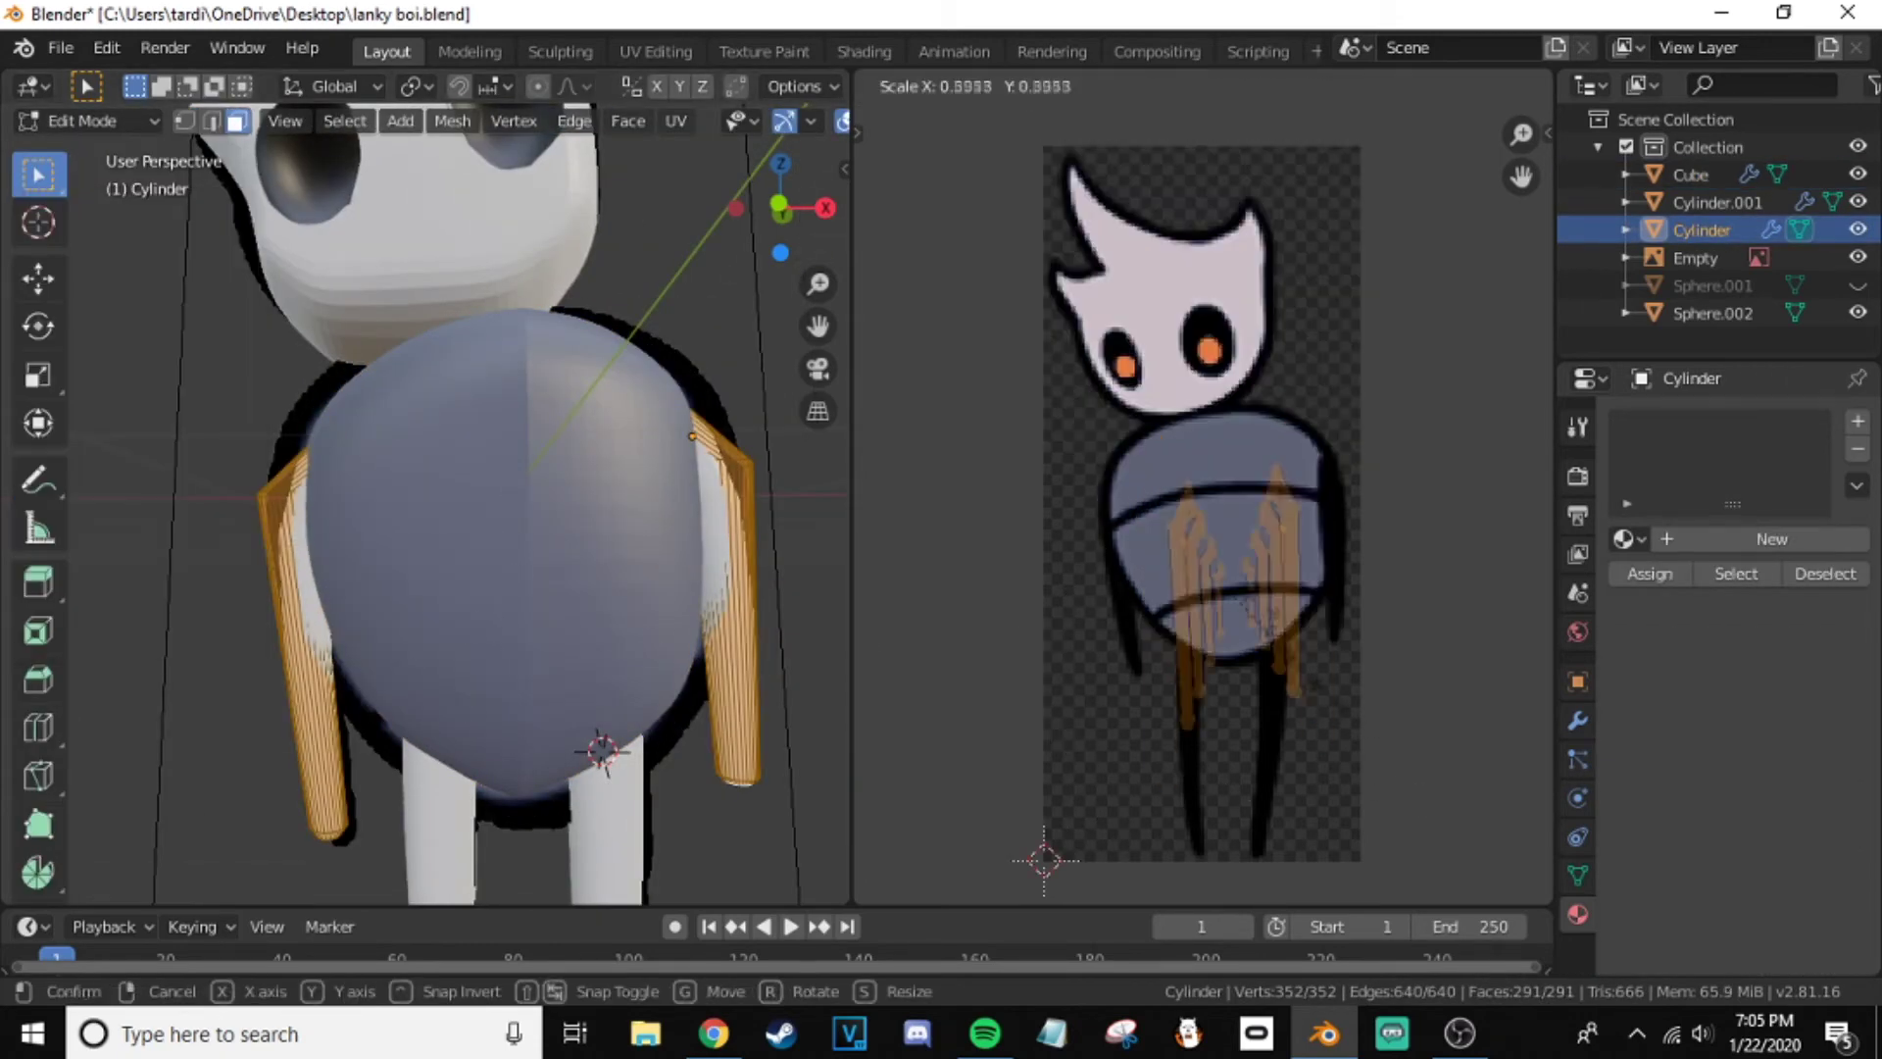
scroll(1322, 672, up, 5)
key(alt+a)
click(1627, 538)
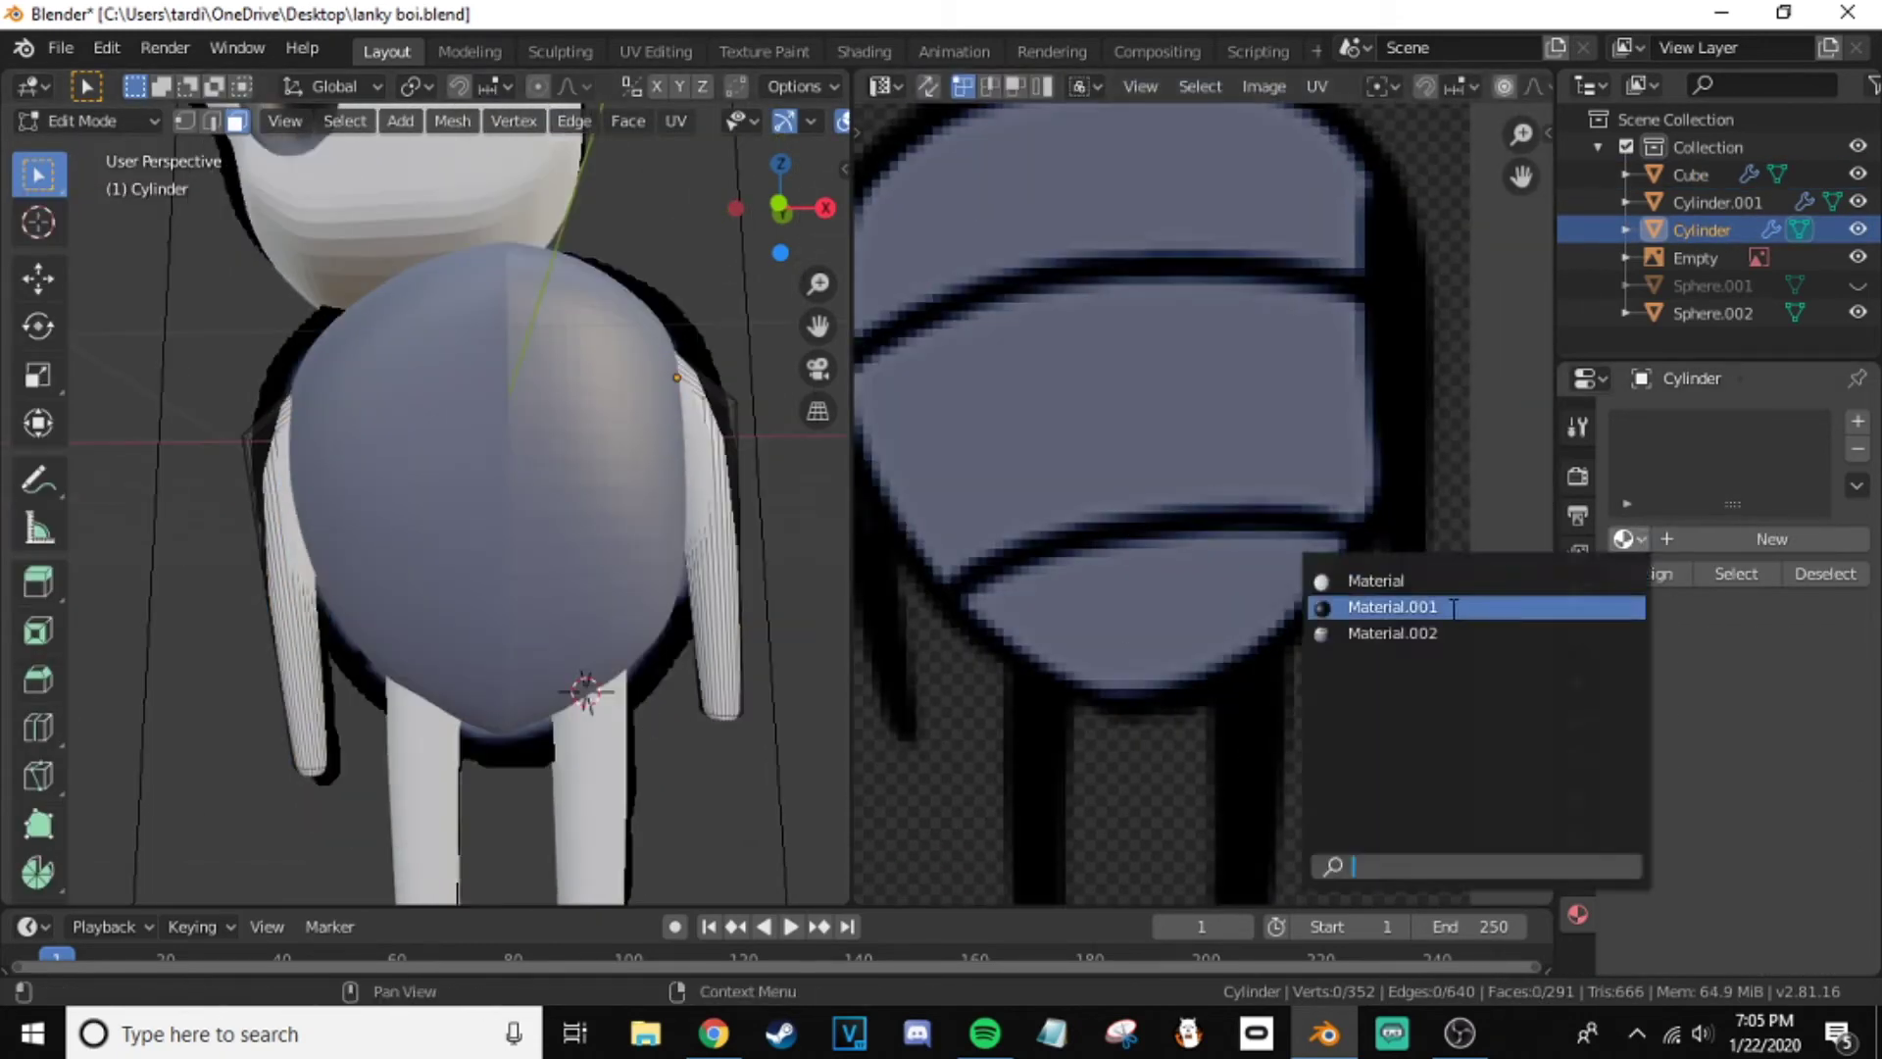
click(1372, 605)
key(Tab)
click(421, 686)
click(1627, 538)
click(1372, 605)
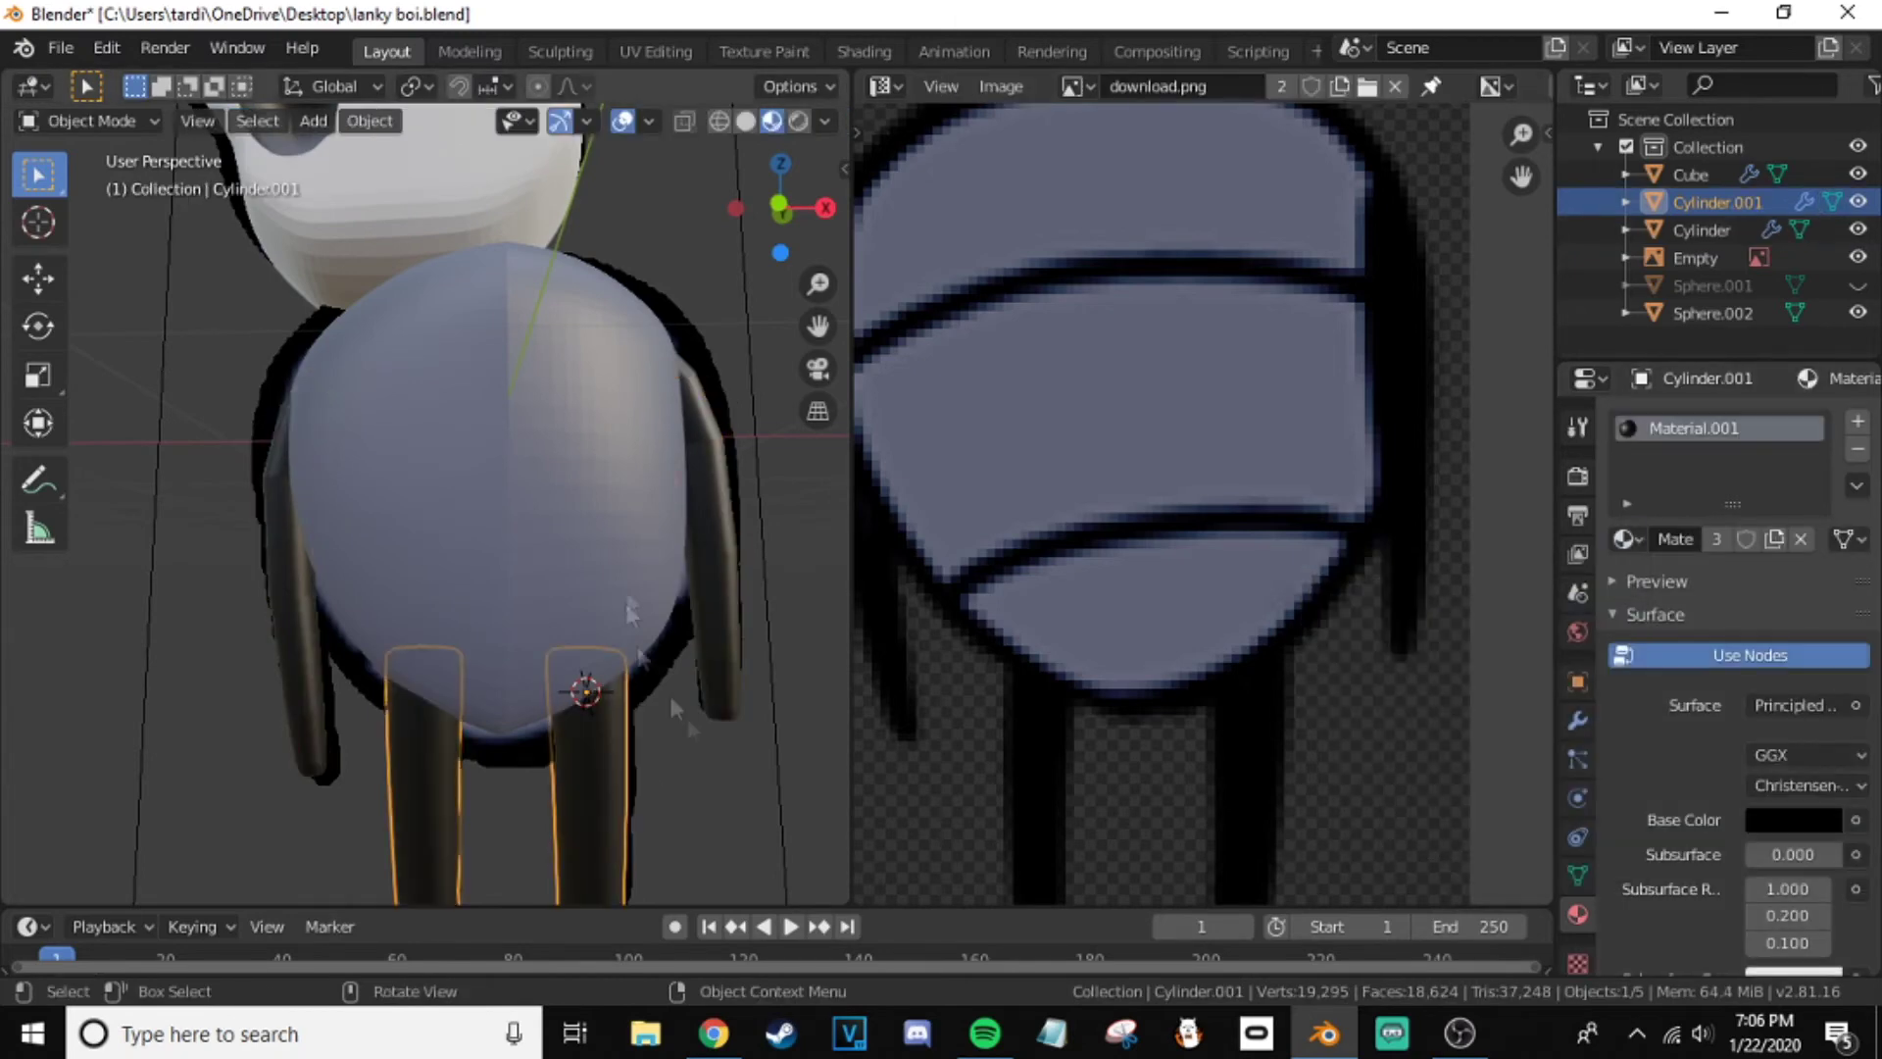
- Place the 3D cursor in an eye socket and add a UV sphere there
shift+middle_drag(628, 343, 647, 569)
scroll(647, 573, up, 6)
shift+right_click(471, 457)
key(shift+a)
click(510, 311)
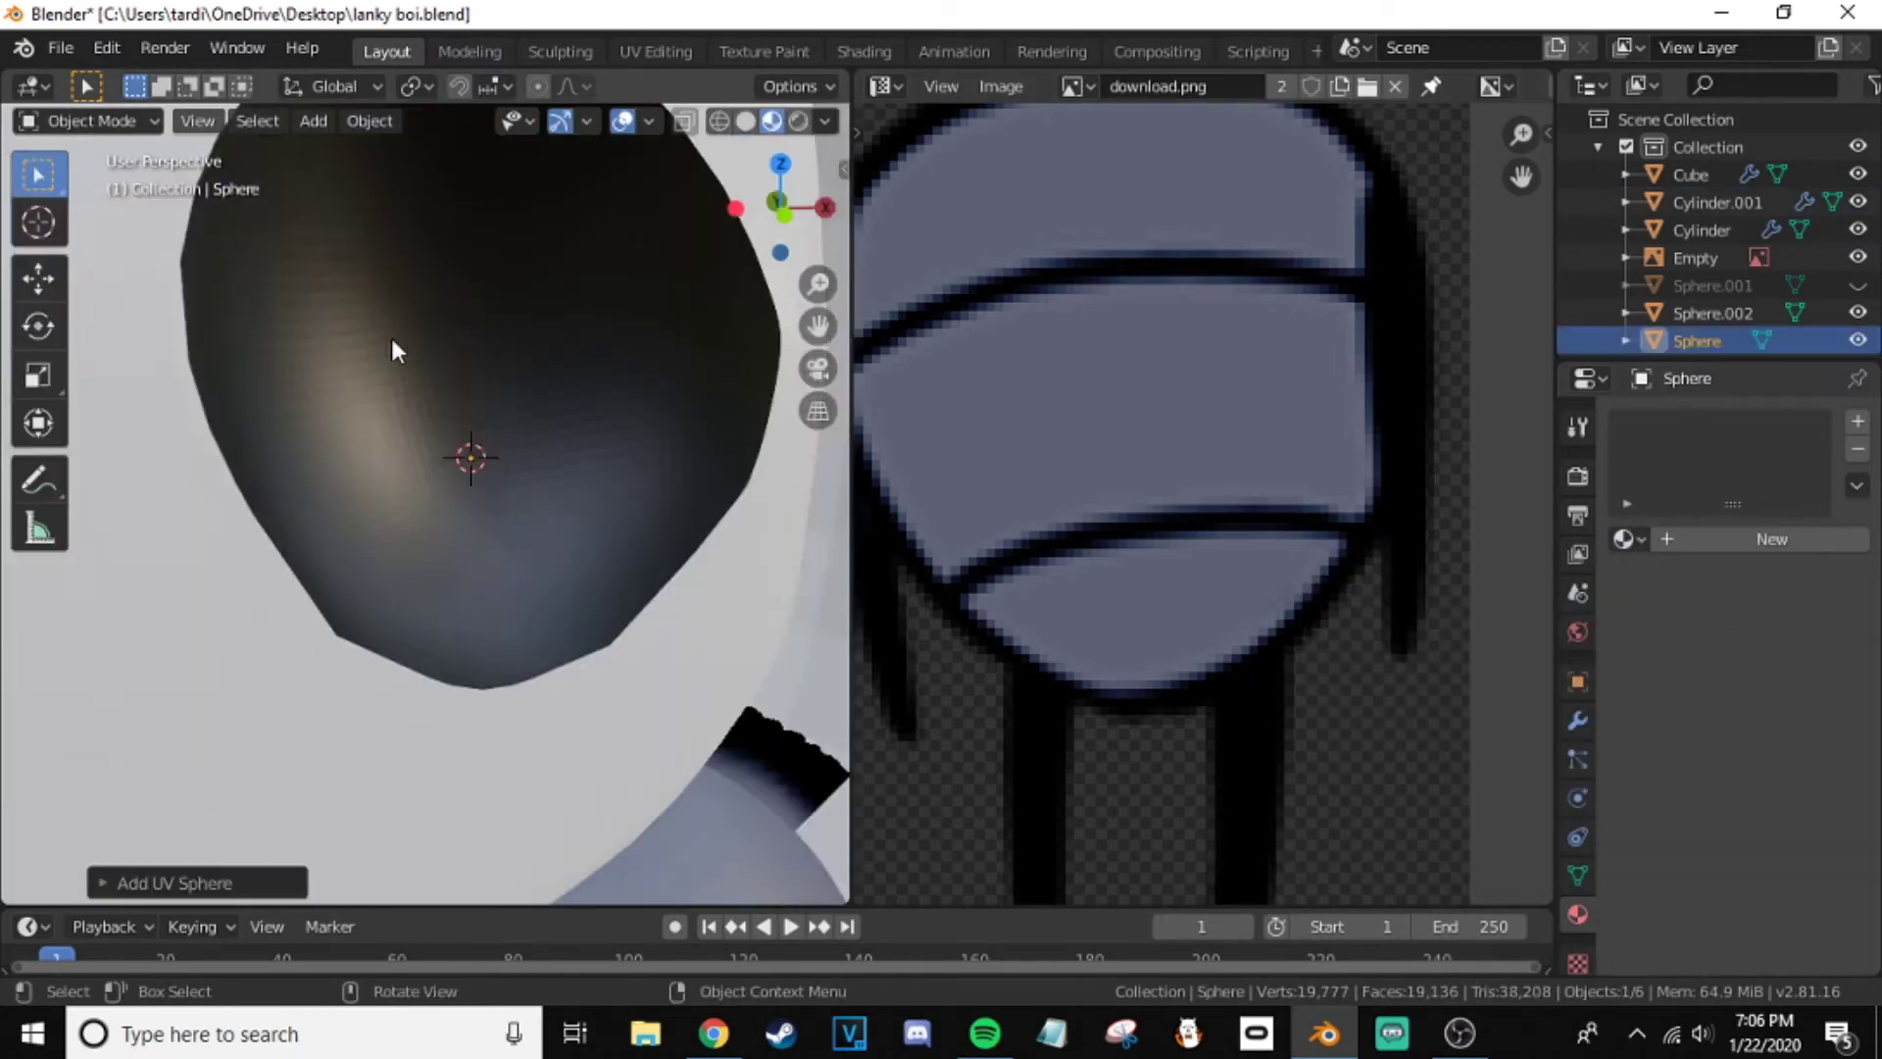
- Shrink the new sphere and move it into the eye socket
scroll(390, 334, down, 6)
key(s)
click(506, 454)
scroll(1197, 336, down, 3)
scroll(538, 474, up, 5)
key(g)
click(466, 504)
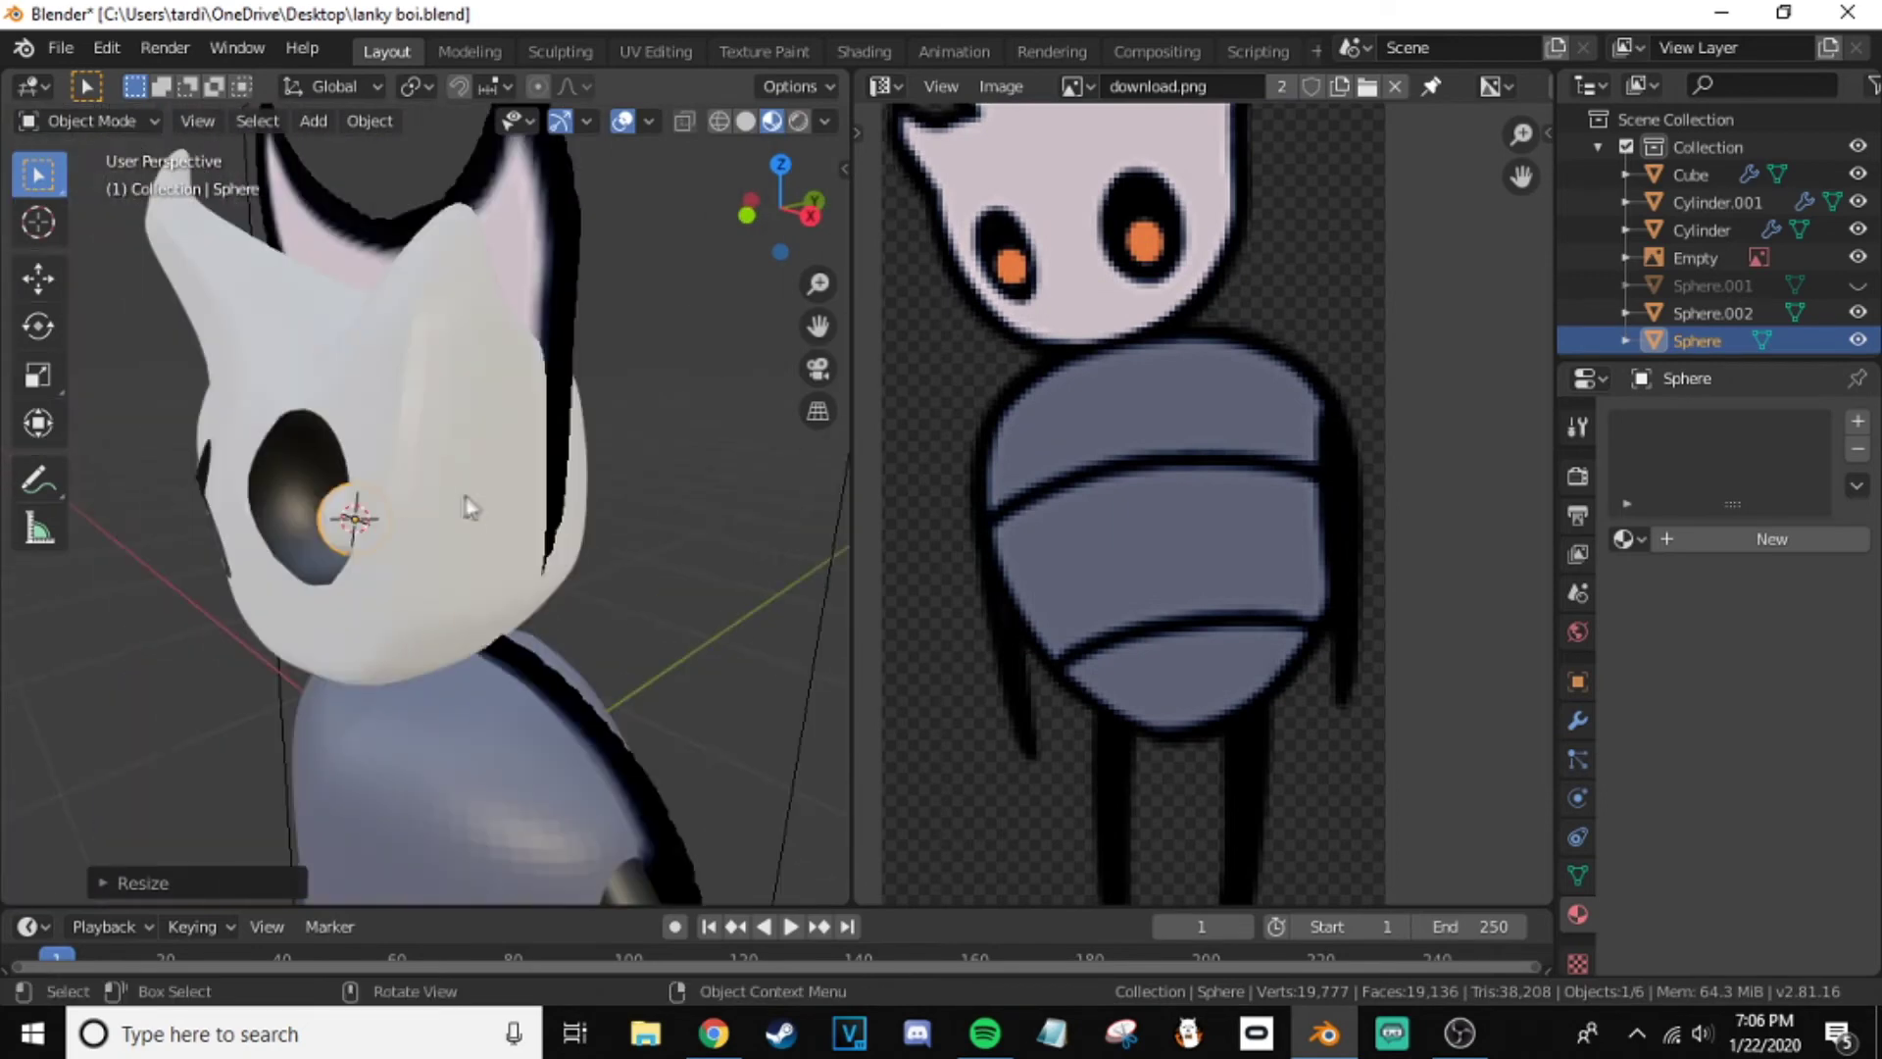
middle_drag(466, 504, 578, 505)
- Duplicate the eye sphere into the other eye socket
key(shift+d)
click(422, 525)
mouse_move(422, 526)
middle_down()
mouse_move(601, 465)
mouse_move(620, 487)
mouse_move(529, 462)
middle_up()
click(530, 463)
key(g)
- Give the first eye Material.002 and project its UVs from view onto the orange eye
click(1627, 538)
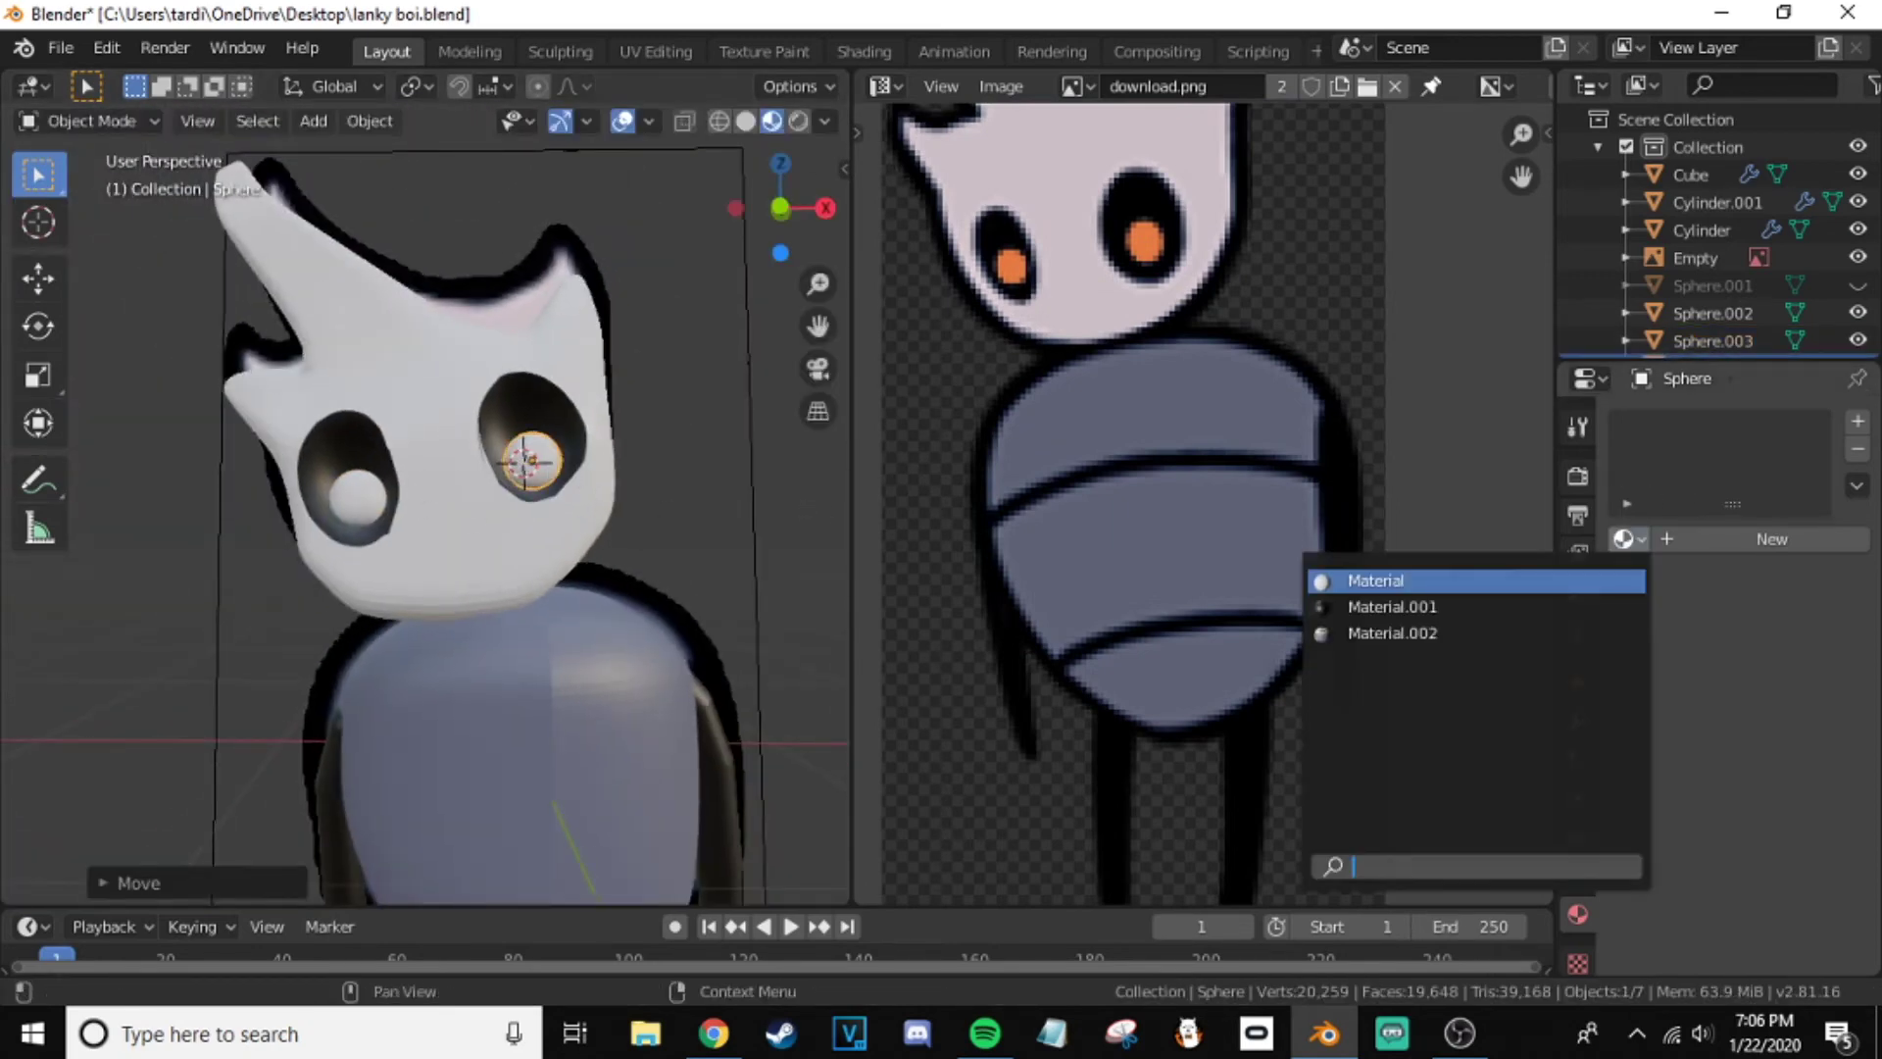
click(1373, 630)
click(89, 183)
key(u)
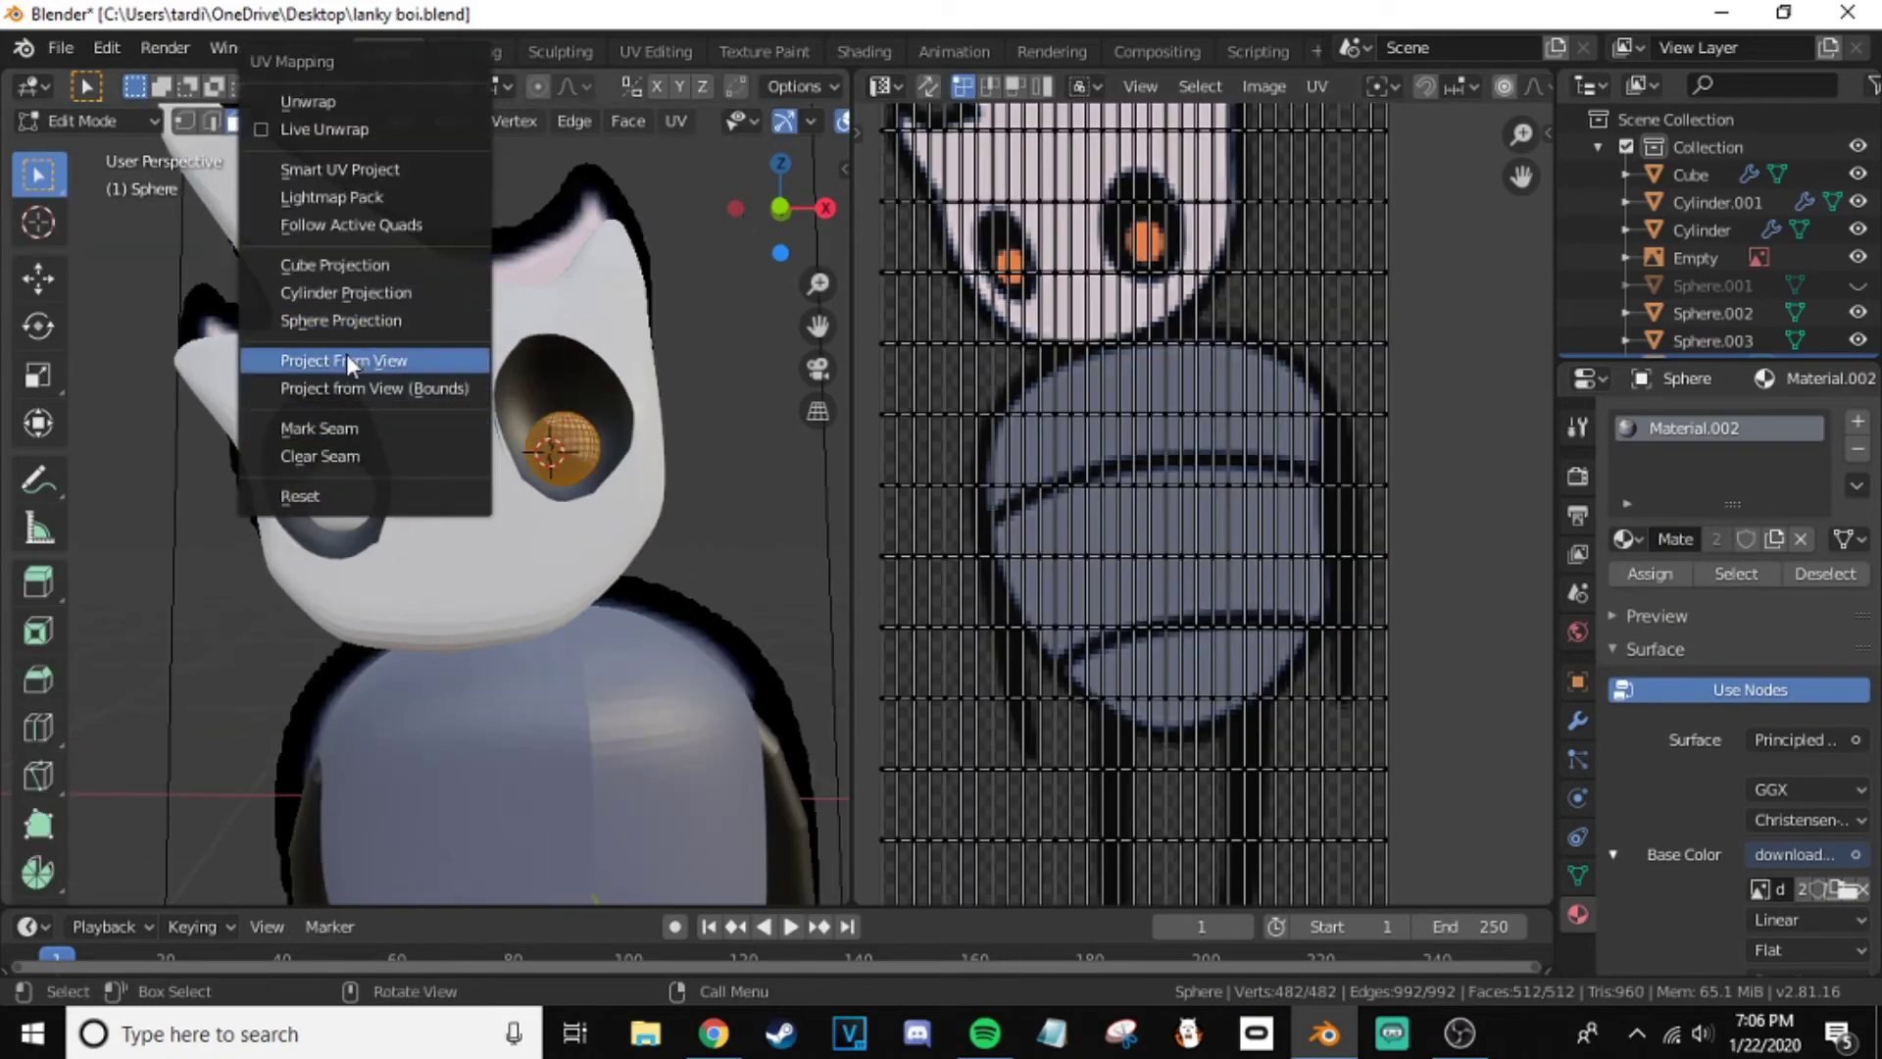
click(345, 355)
scroll(1202, 497, up, 2)
key(g)
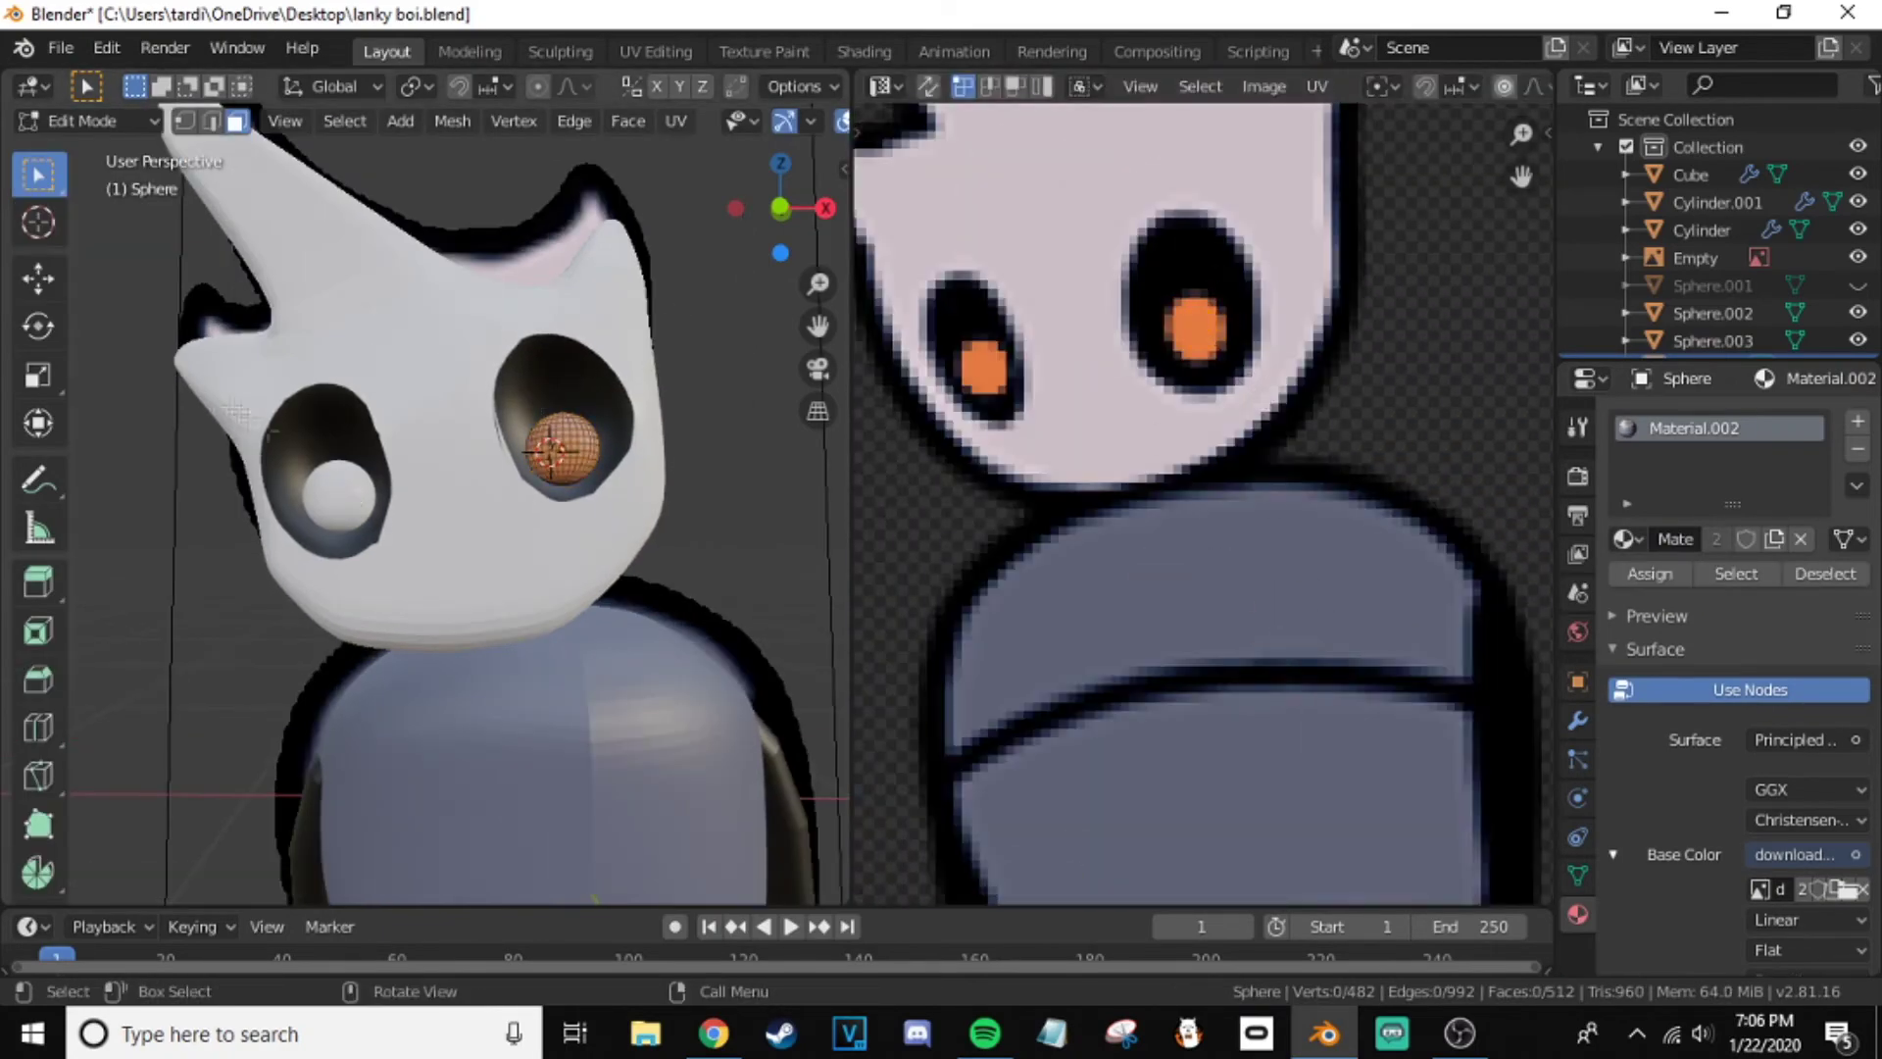
- Project the second eye's UVs from view, scale them onto the orange spot, and assign Material.002
click(1713, 340)
key(u)
click(157, 386)
scroll(1165, 524, up, 3)
key(s)
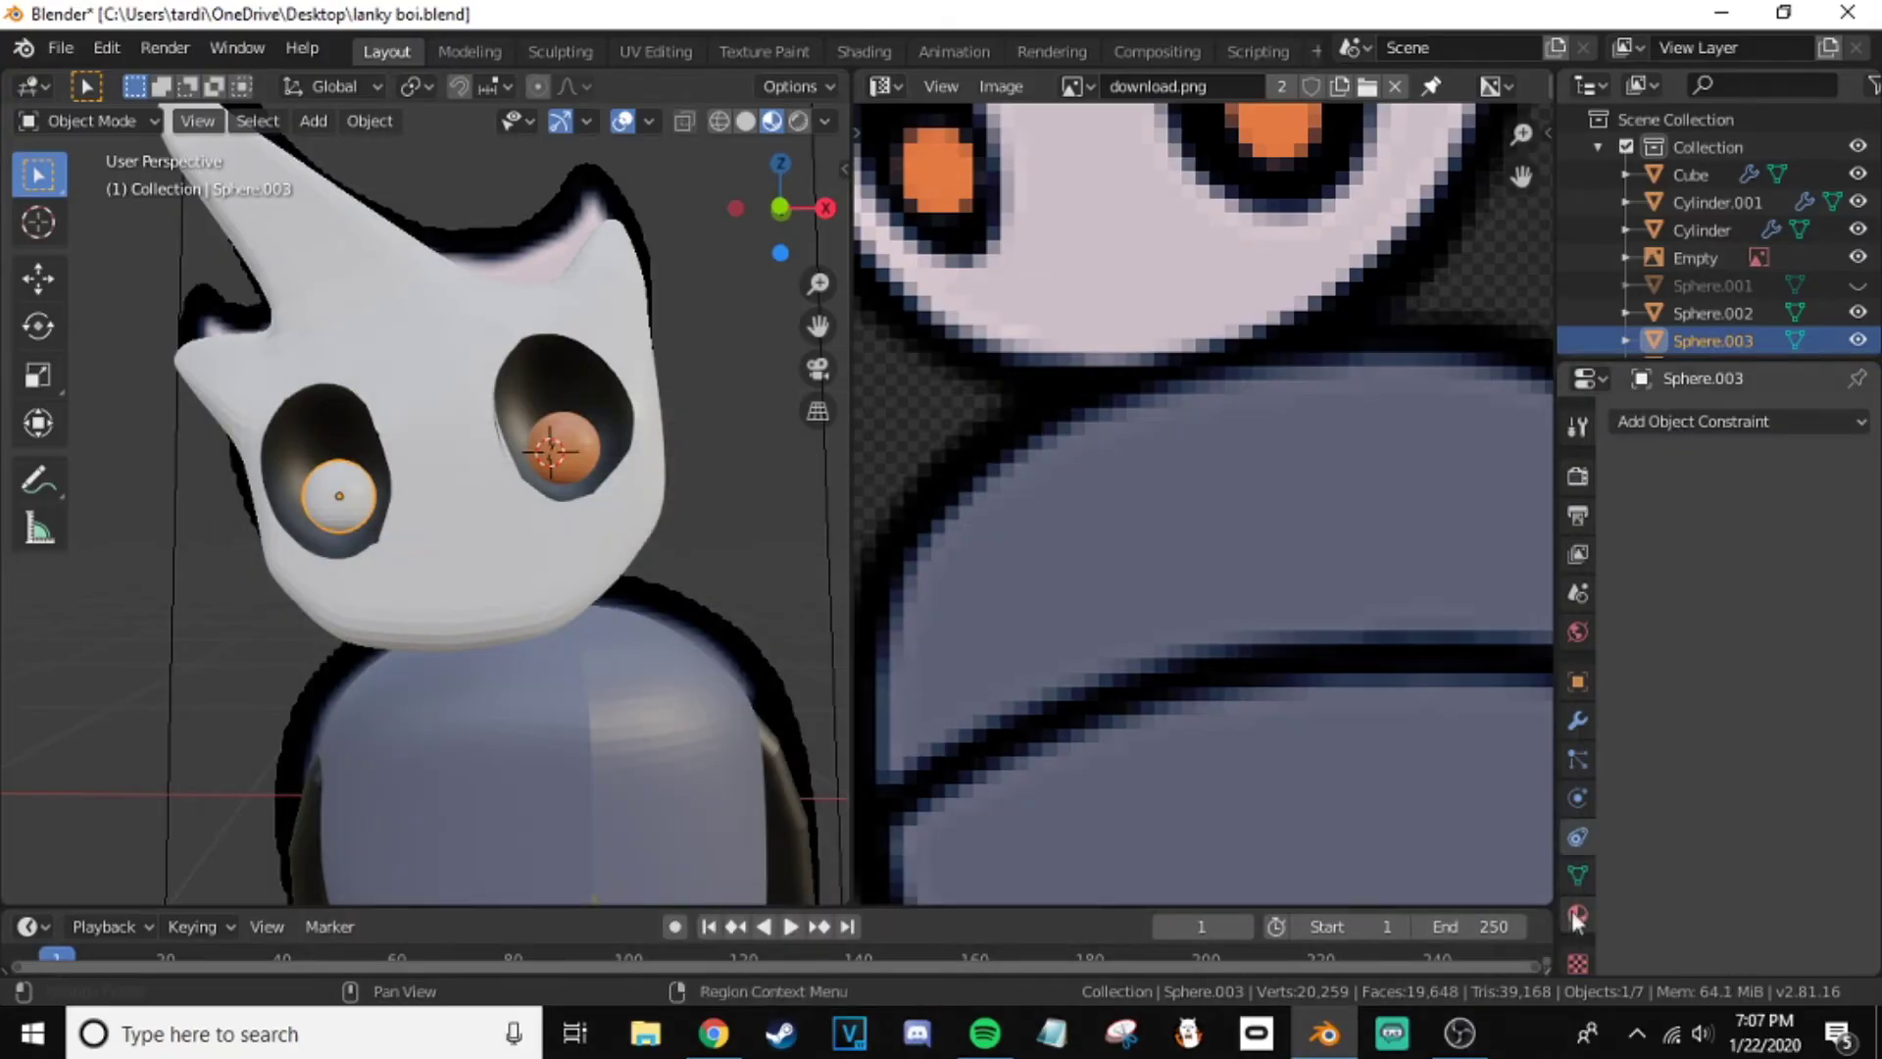
click(1627, 538)
click(1372, 631)
middle_drag(477, 366, 549, 383)
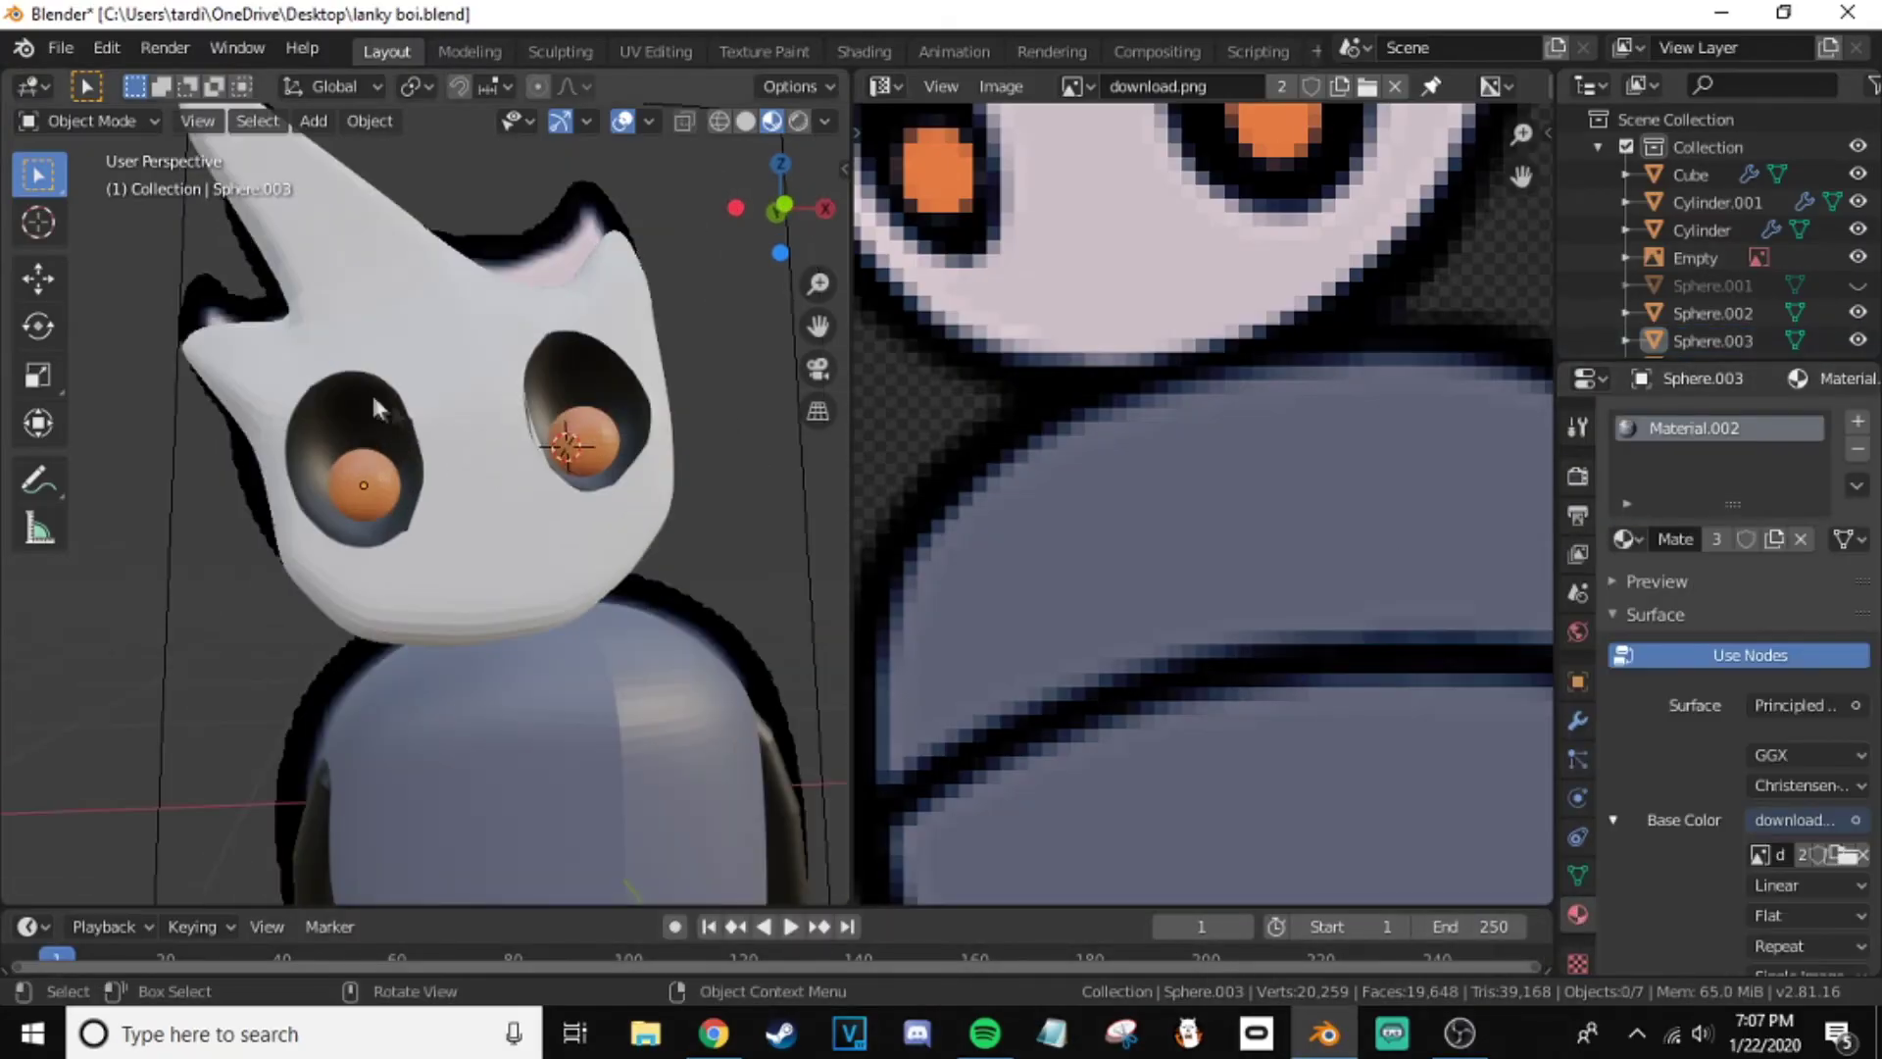
- Switch the image area to a Shader Editor and raise the head's roughness to 0.823
click(1713, 312)
click(886, 85)
click(971, 285)
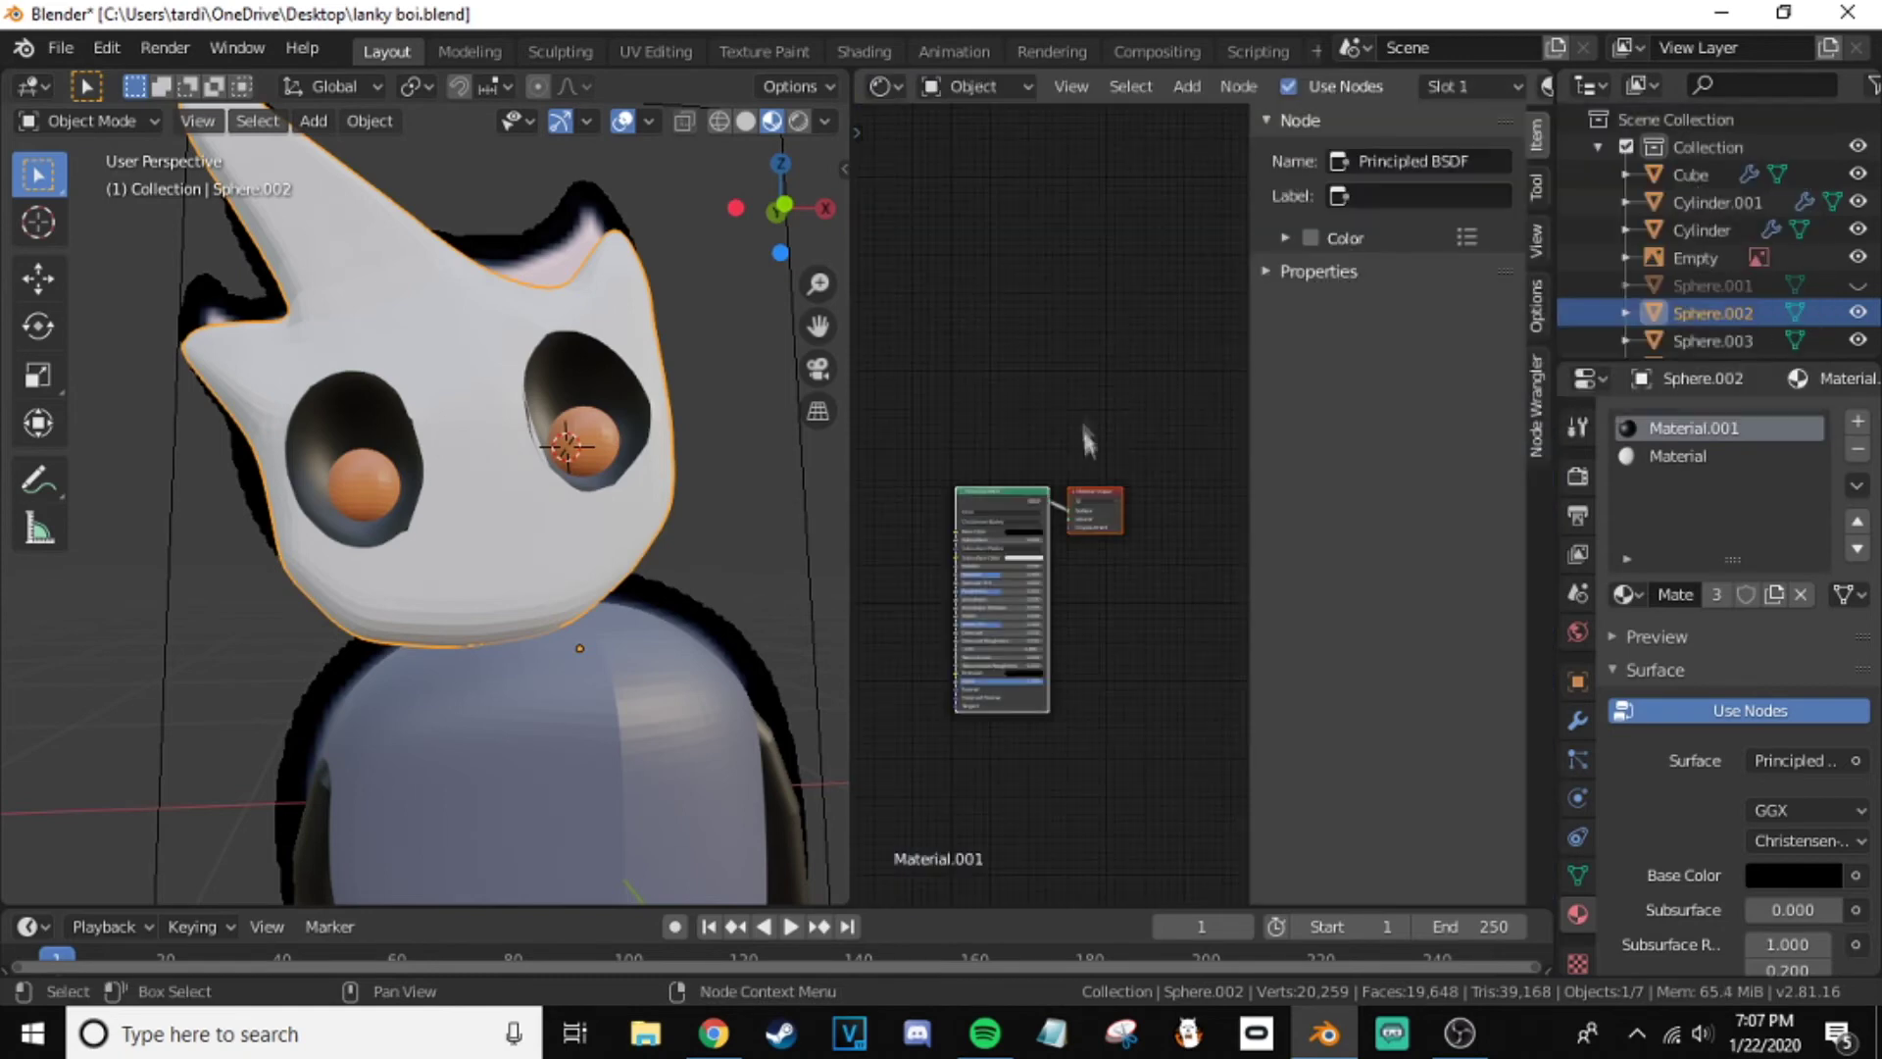
scroll(985, 689, up, 7)
scroll(1032, 617, down, 1)
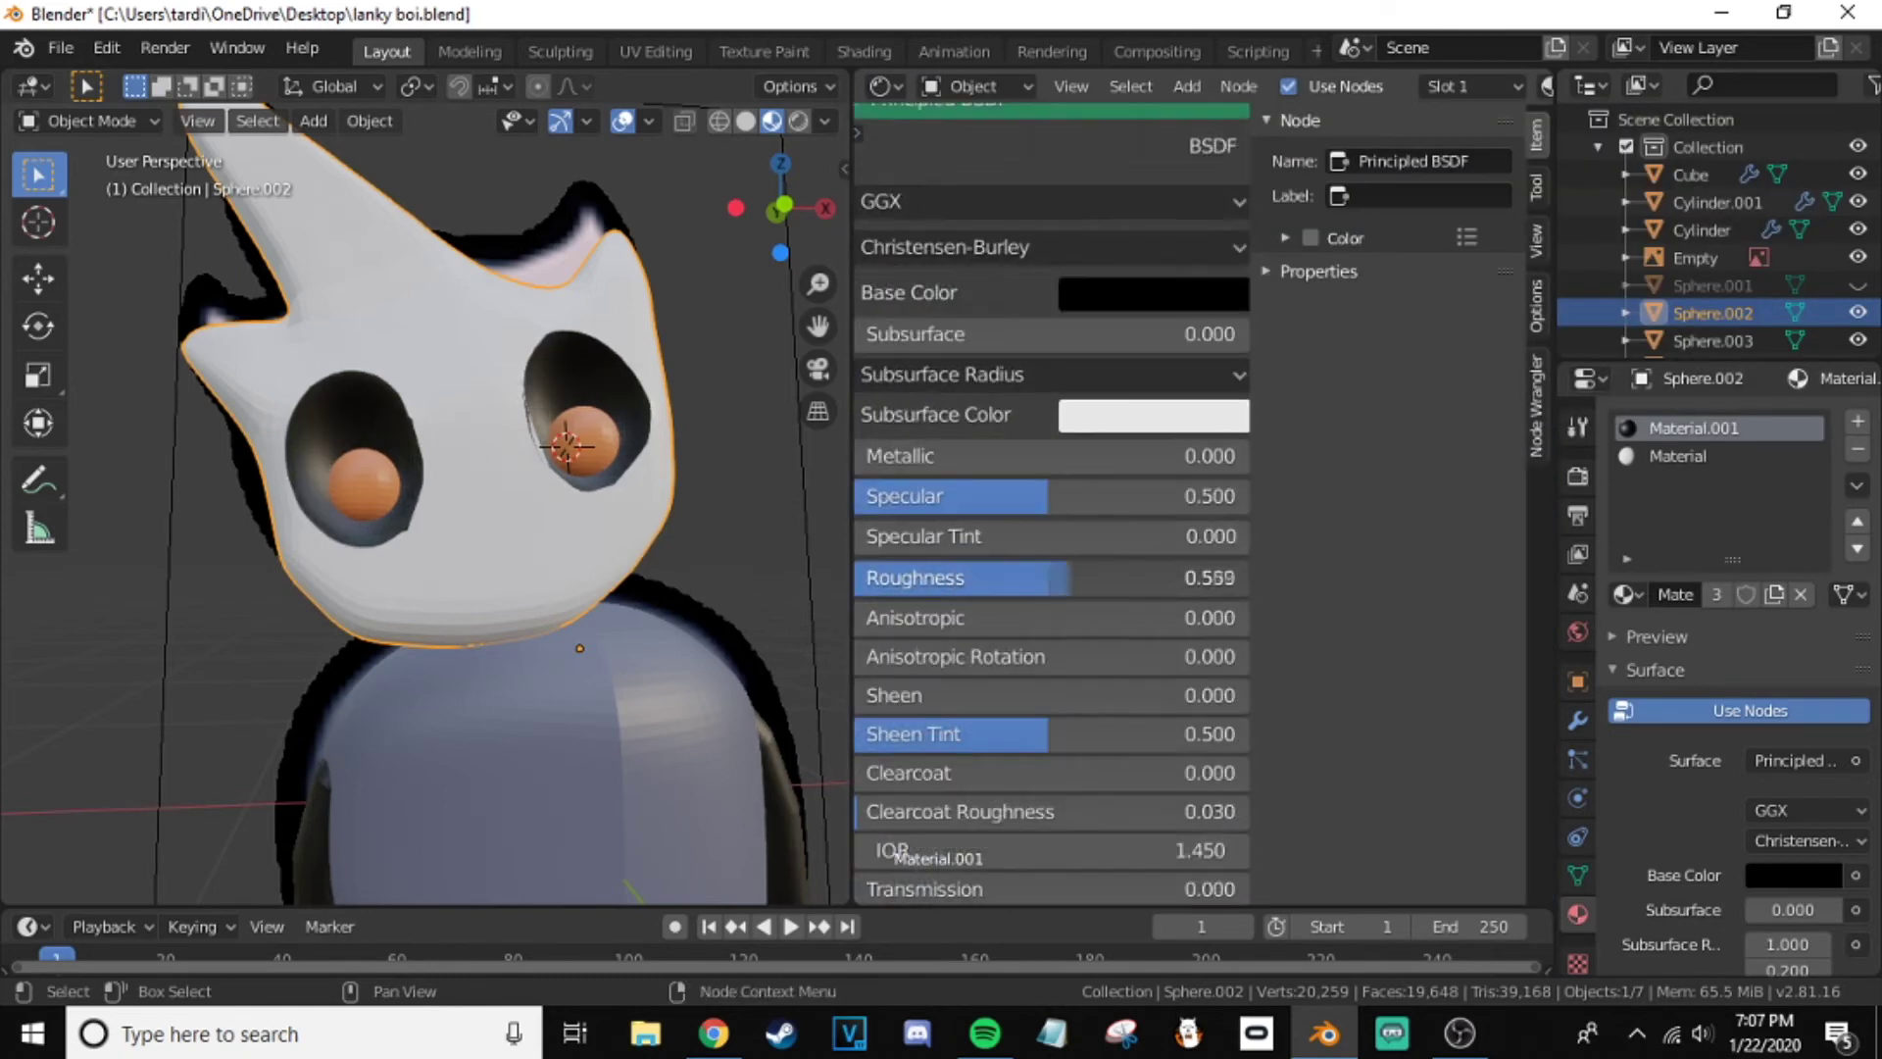
drag(1128, 578, 1157, 578)
scroll(1039, 588, down, 2)
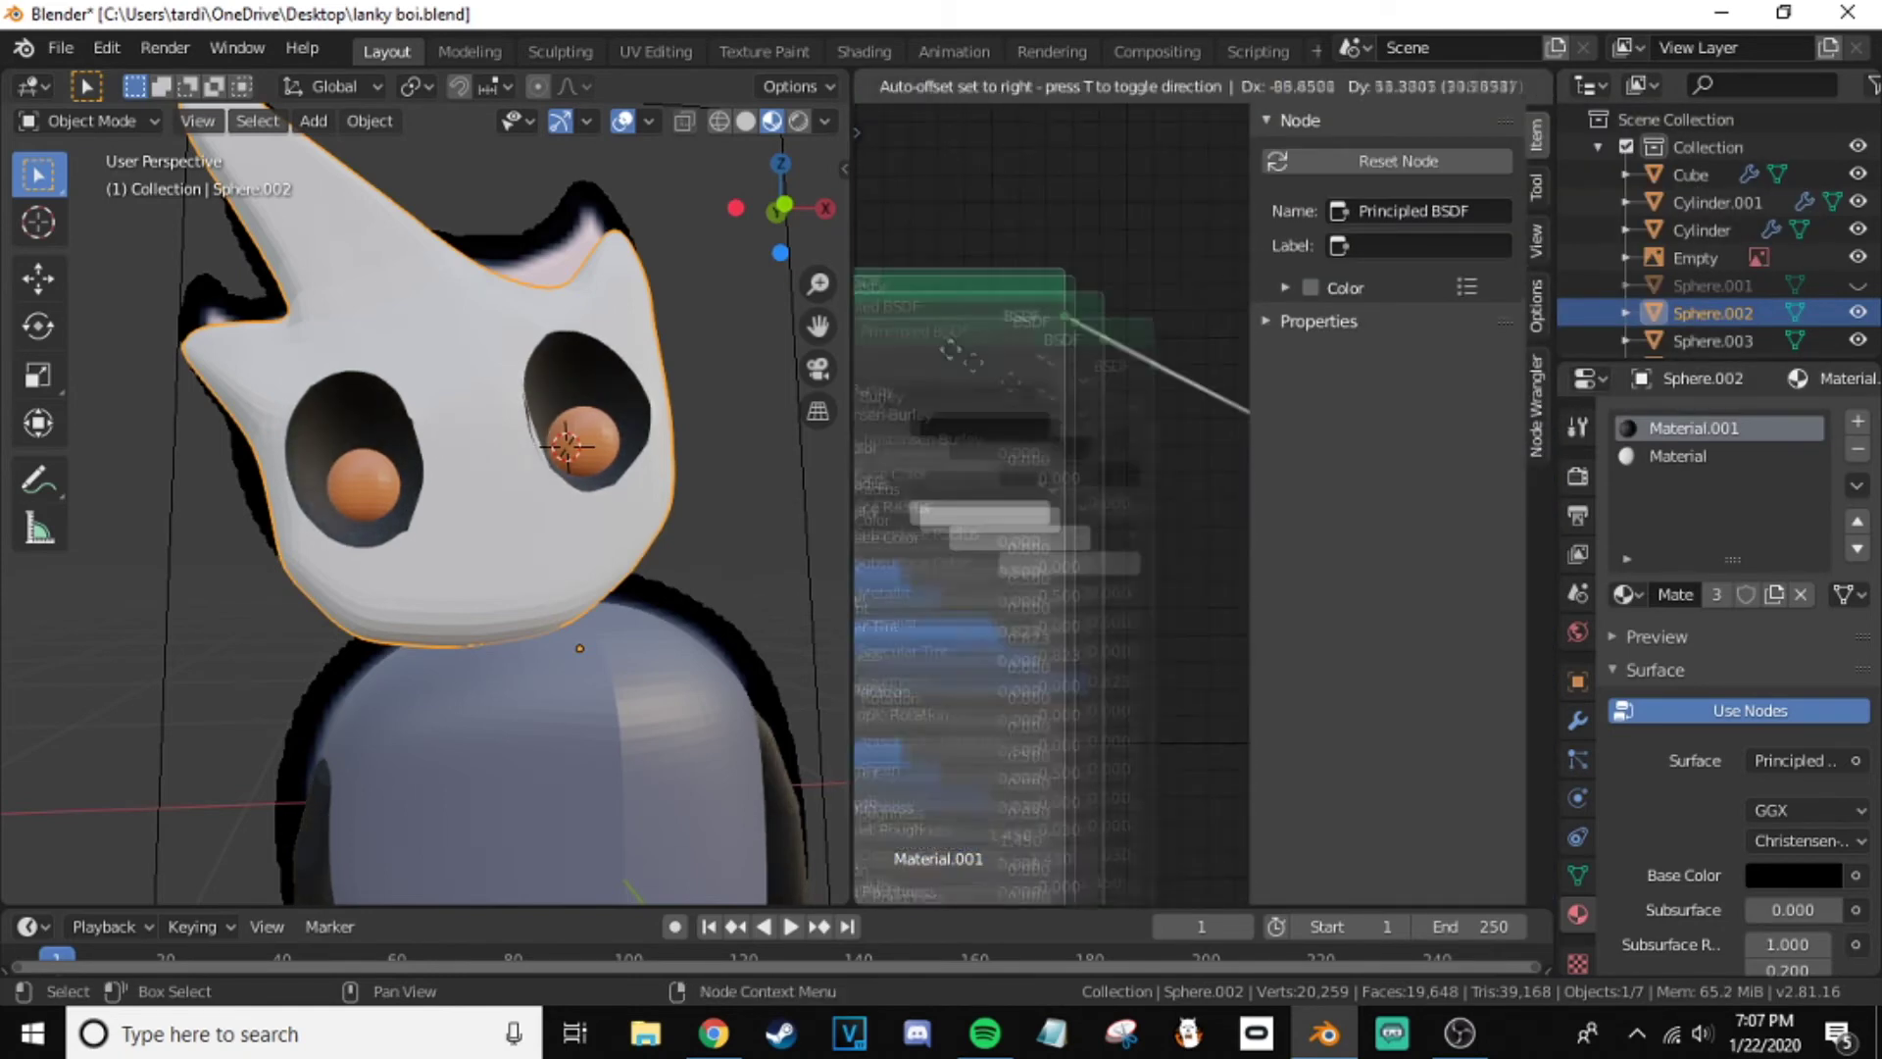
- Select the Sphere eye and add an Emission shader node to its material
click(602, 449)
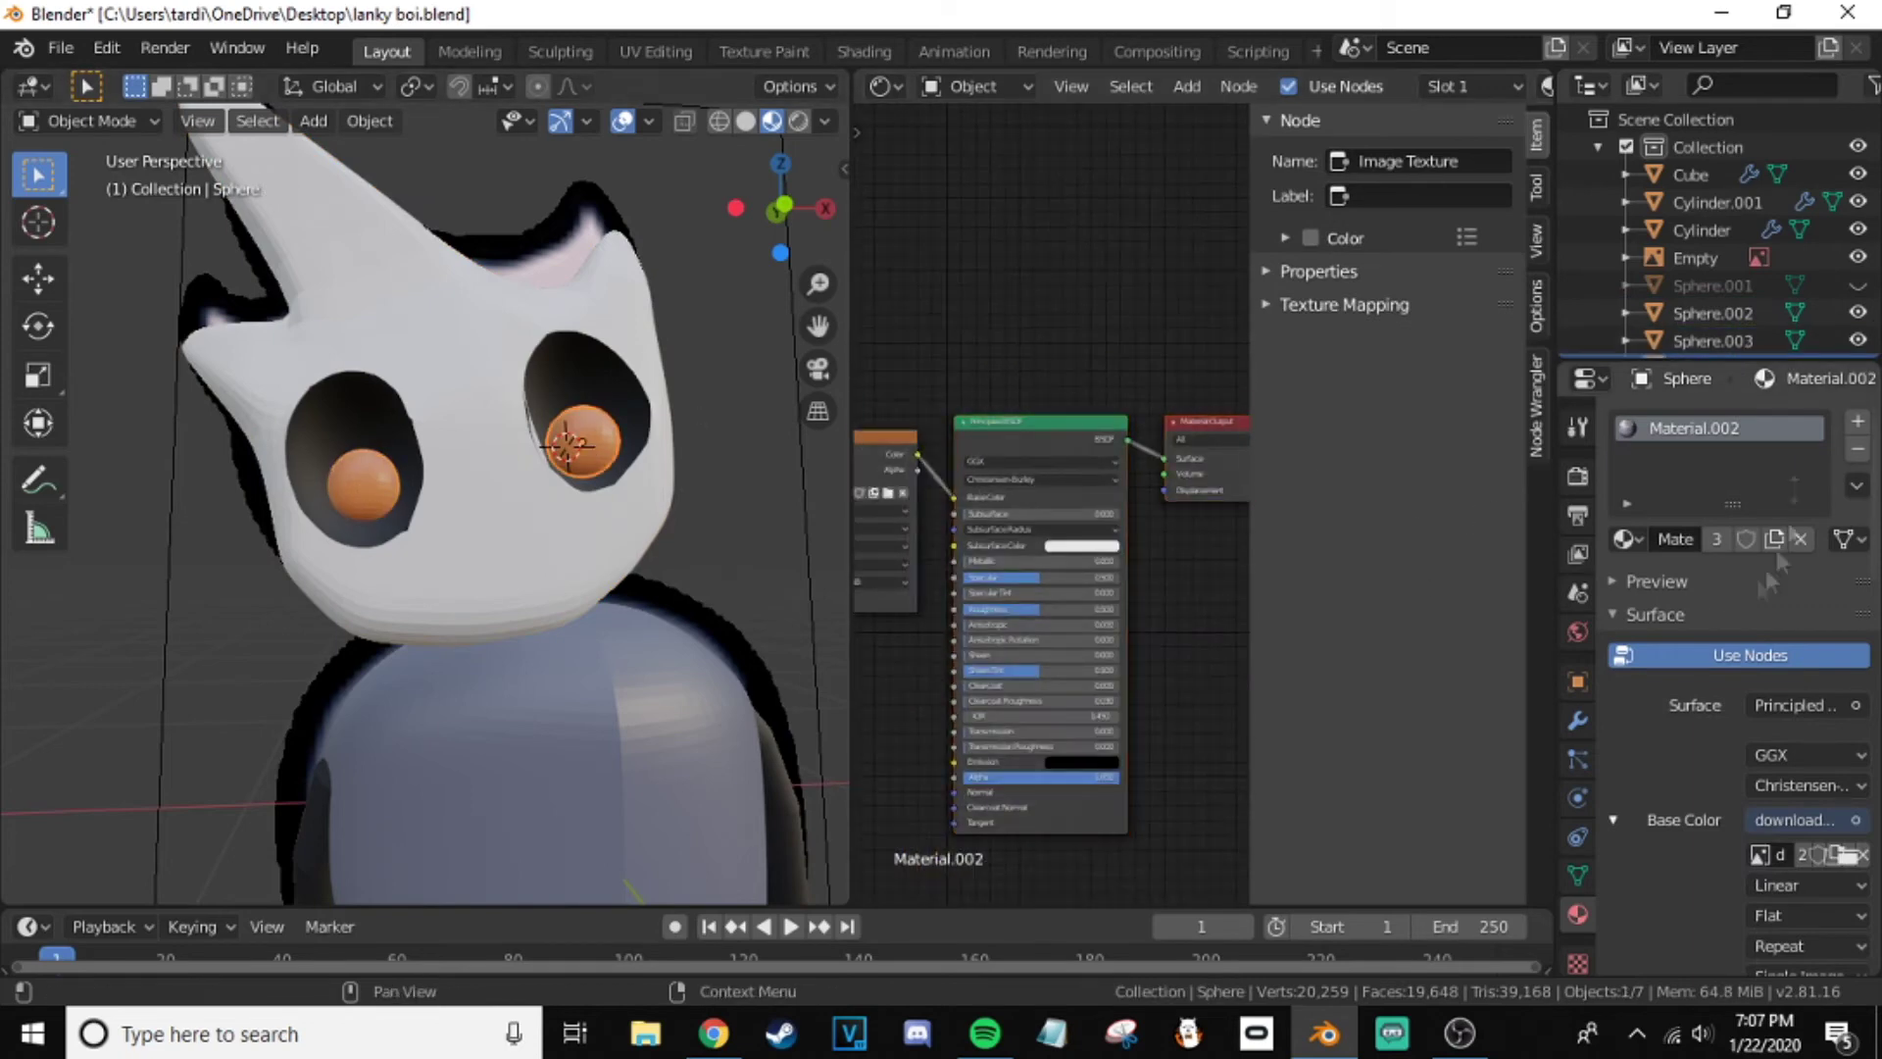
click(1628, 539)
key(ctrl+z)
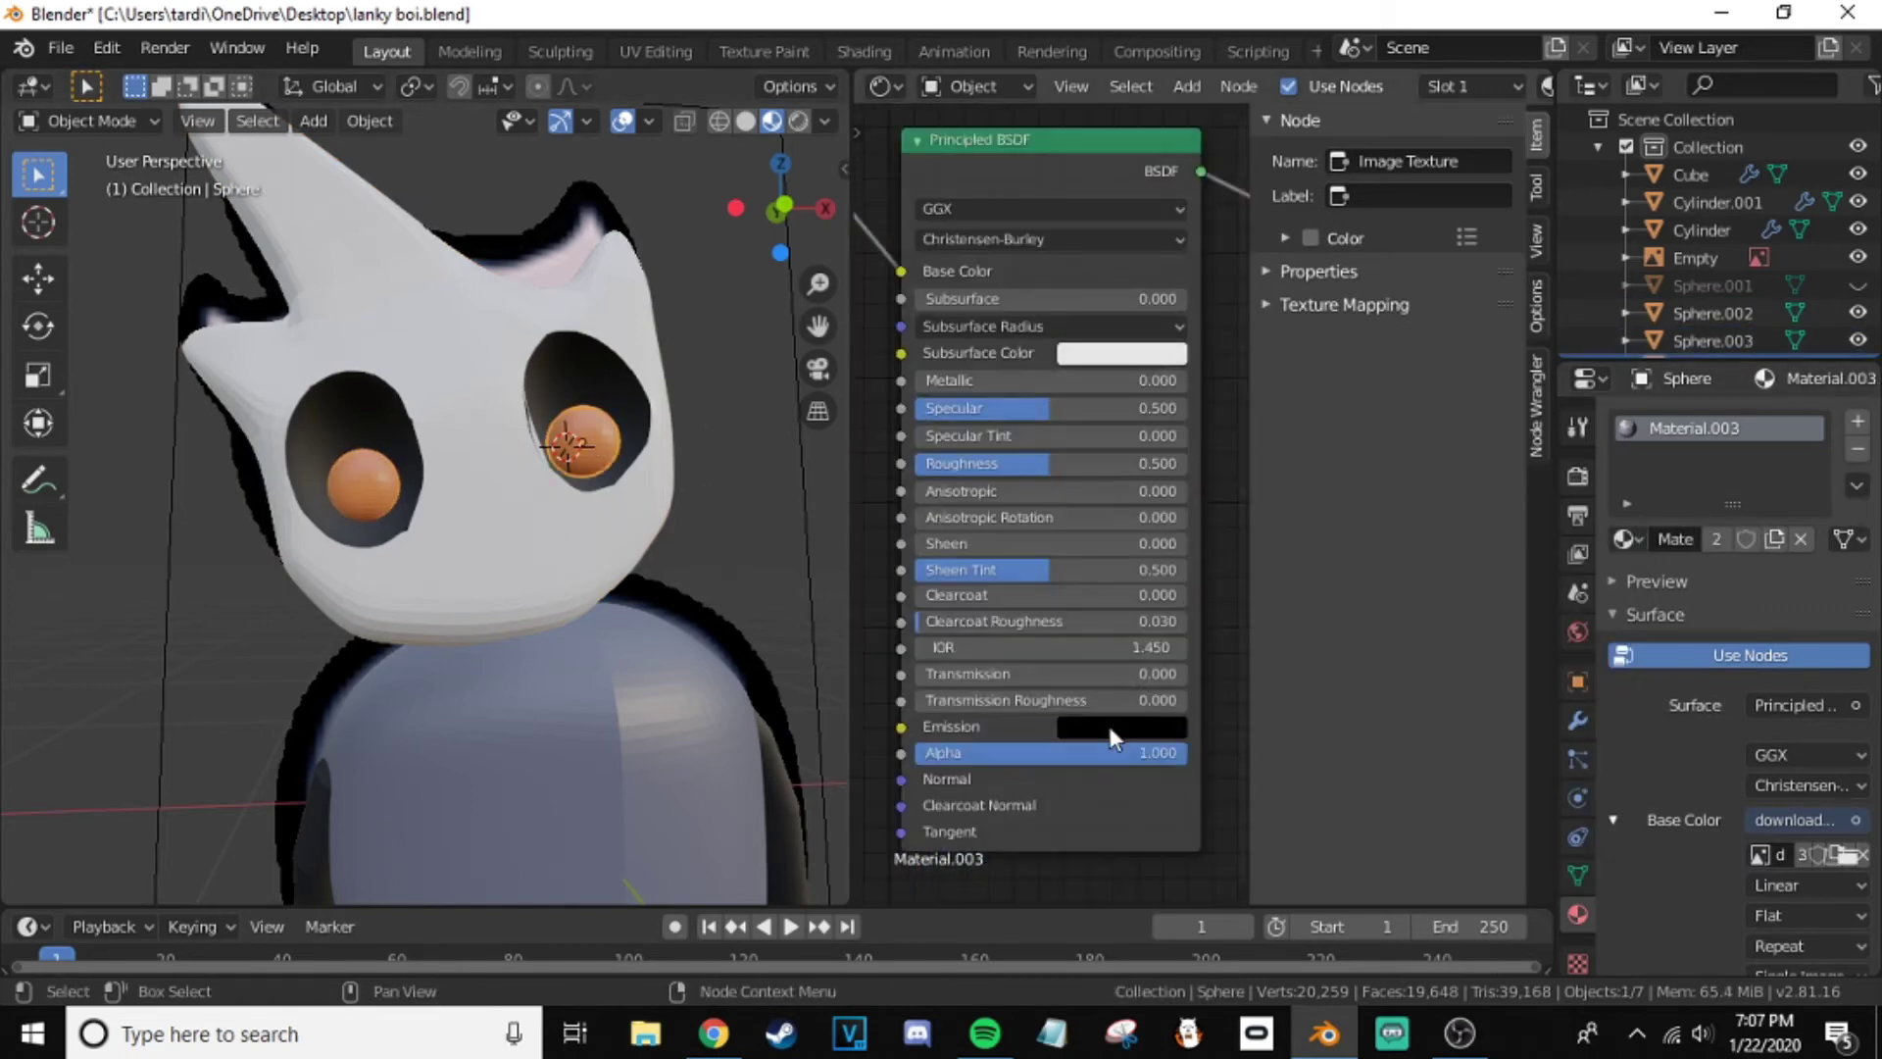
scroll(981, 512, down, 2)
scroll(941, 549, up, 2)
key(shift+a)
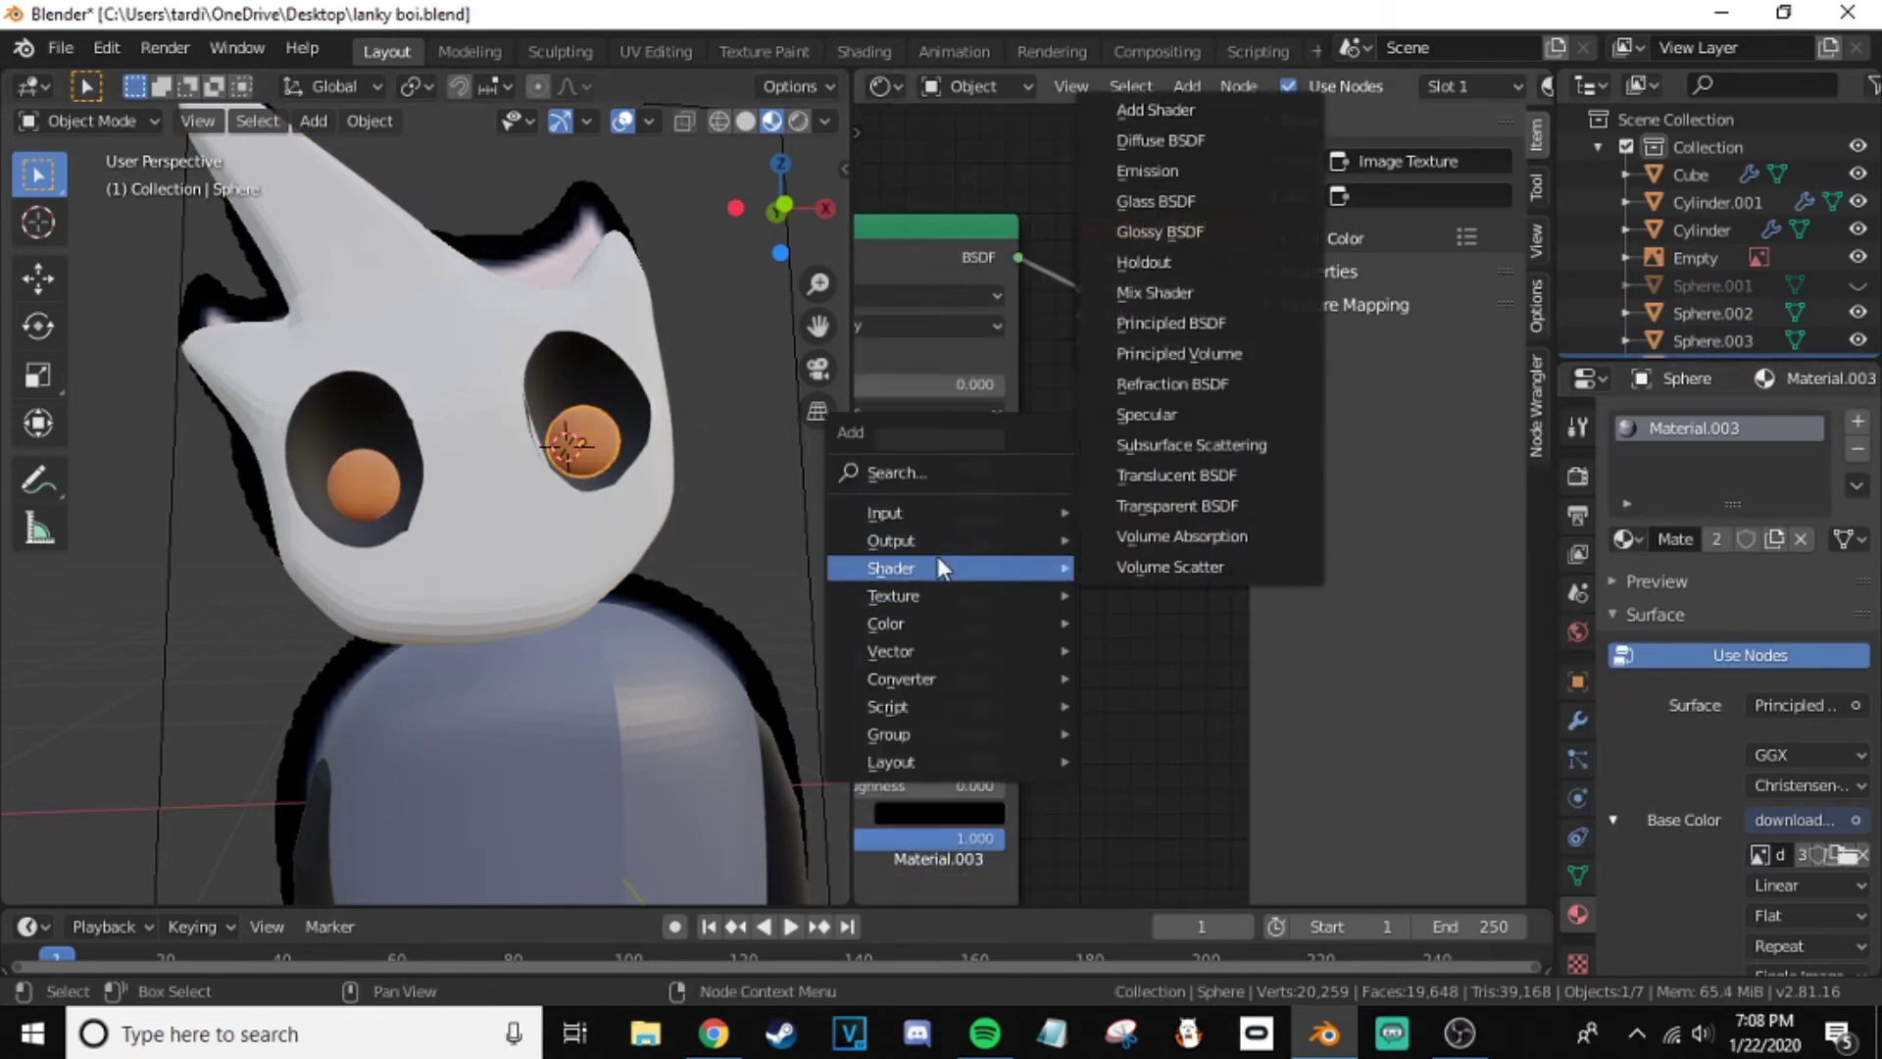
click(1147, 170)
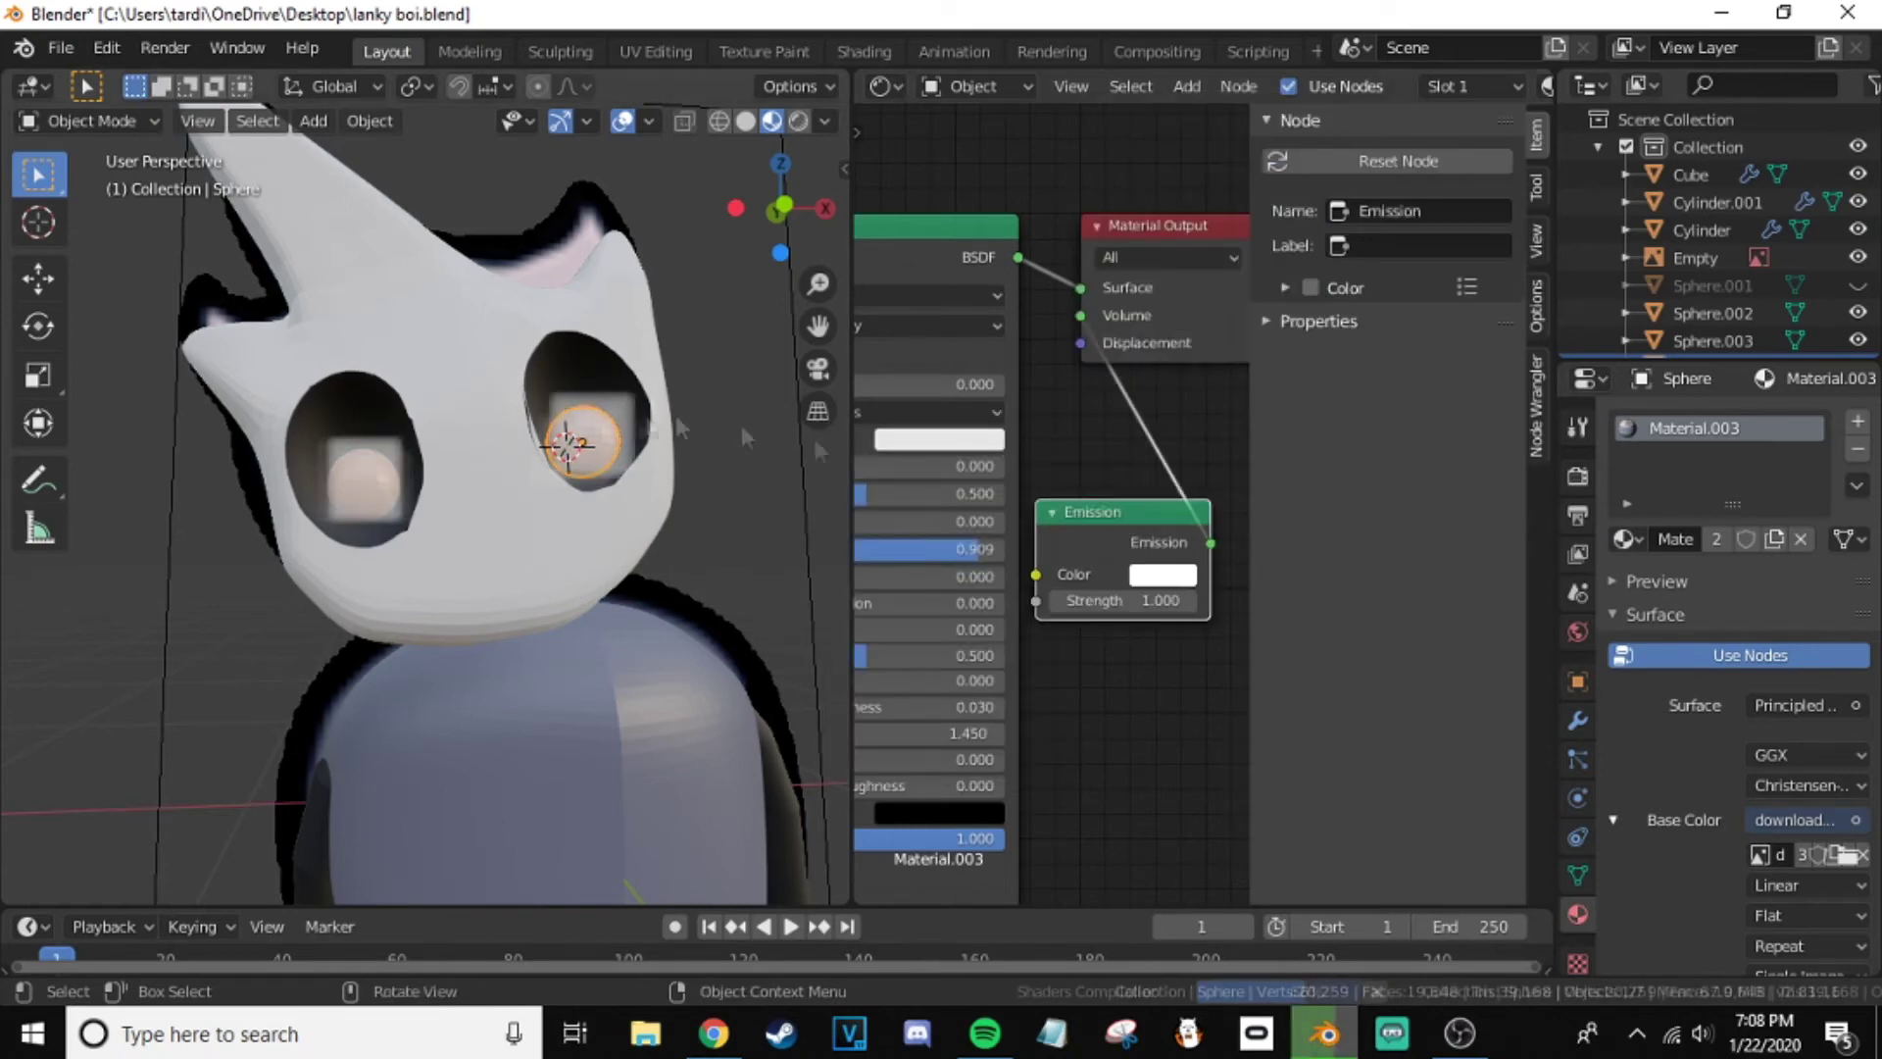
scroll(687, 431, up, 4)
scroll(614, 438, down, 2)
- Set the Emission strength to 0.2
drag(1127, 600, 1161, 600)
scroll(739, 425, down, 3)
text(0.2)
key(Return)
scroll(637, 436, up, 2)
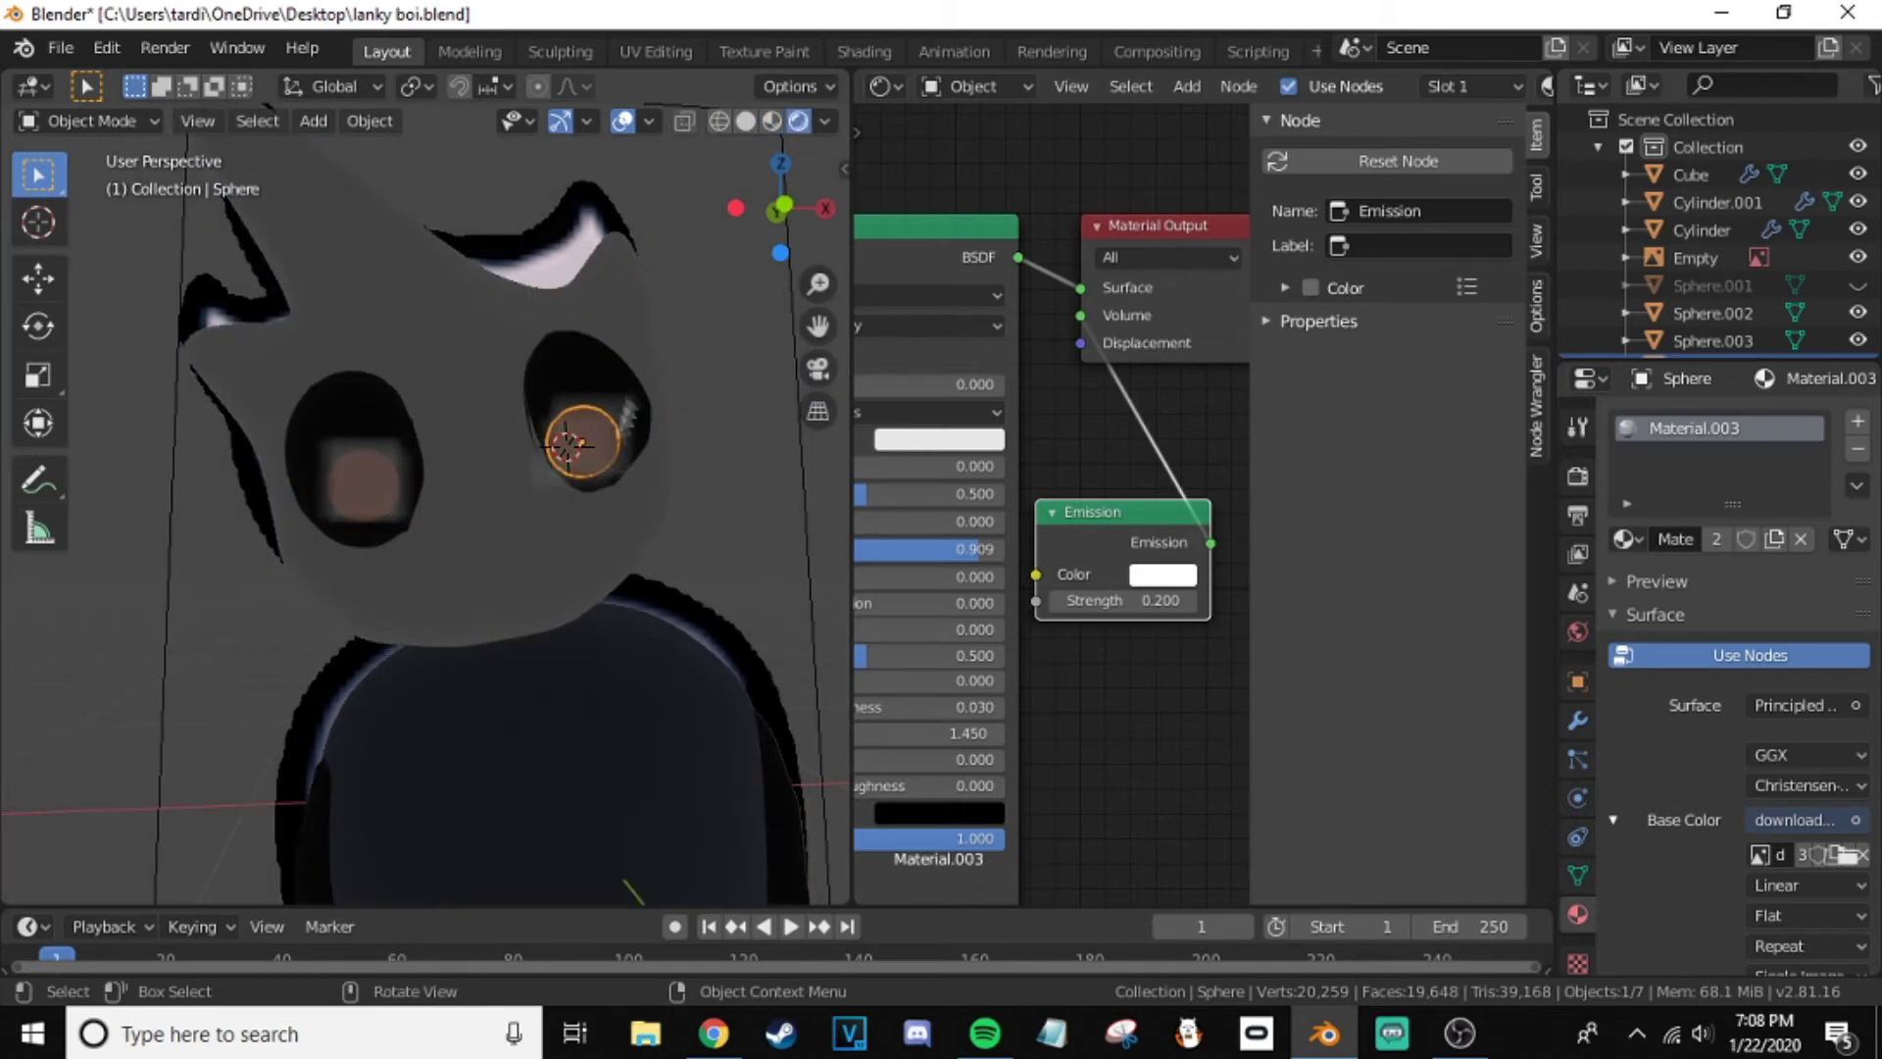
scroll(686, 436, up, 1)
scroll(1088, 495, down, 1)
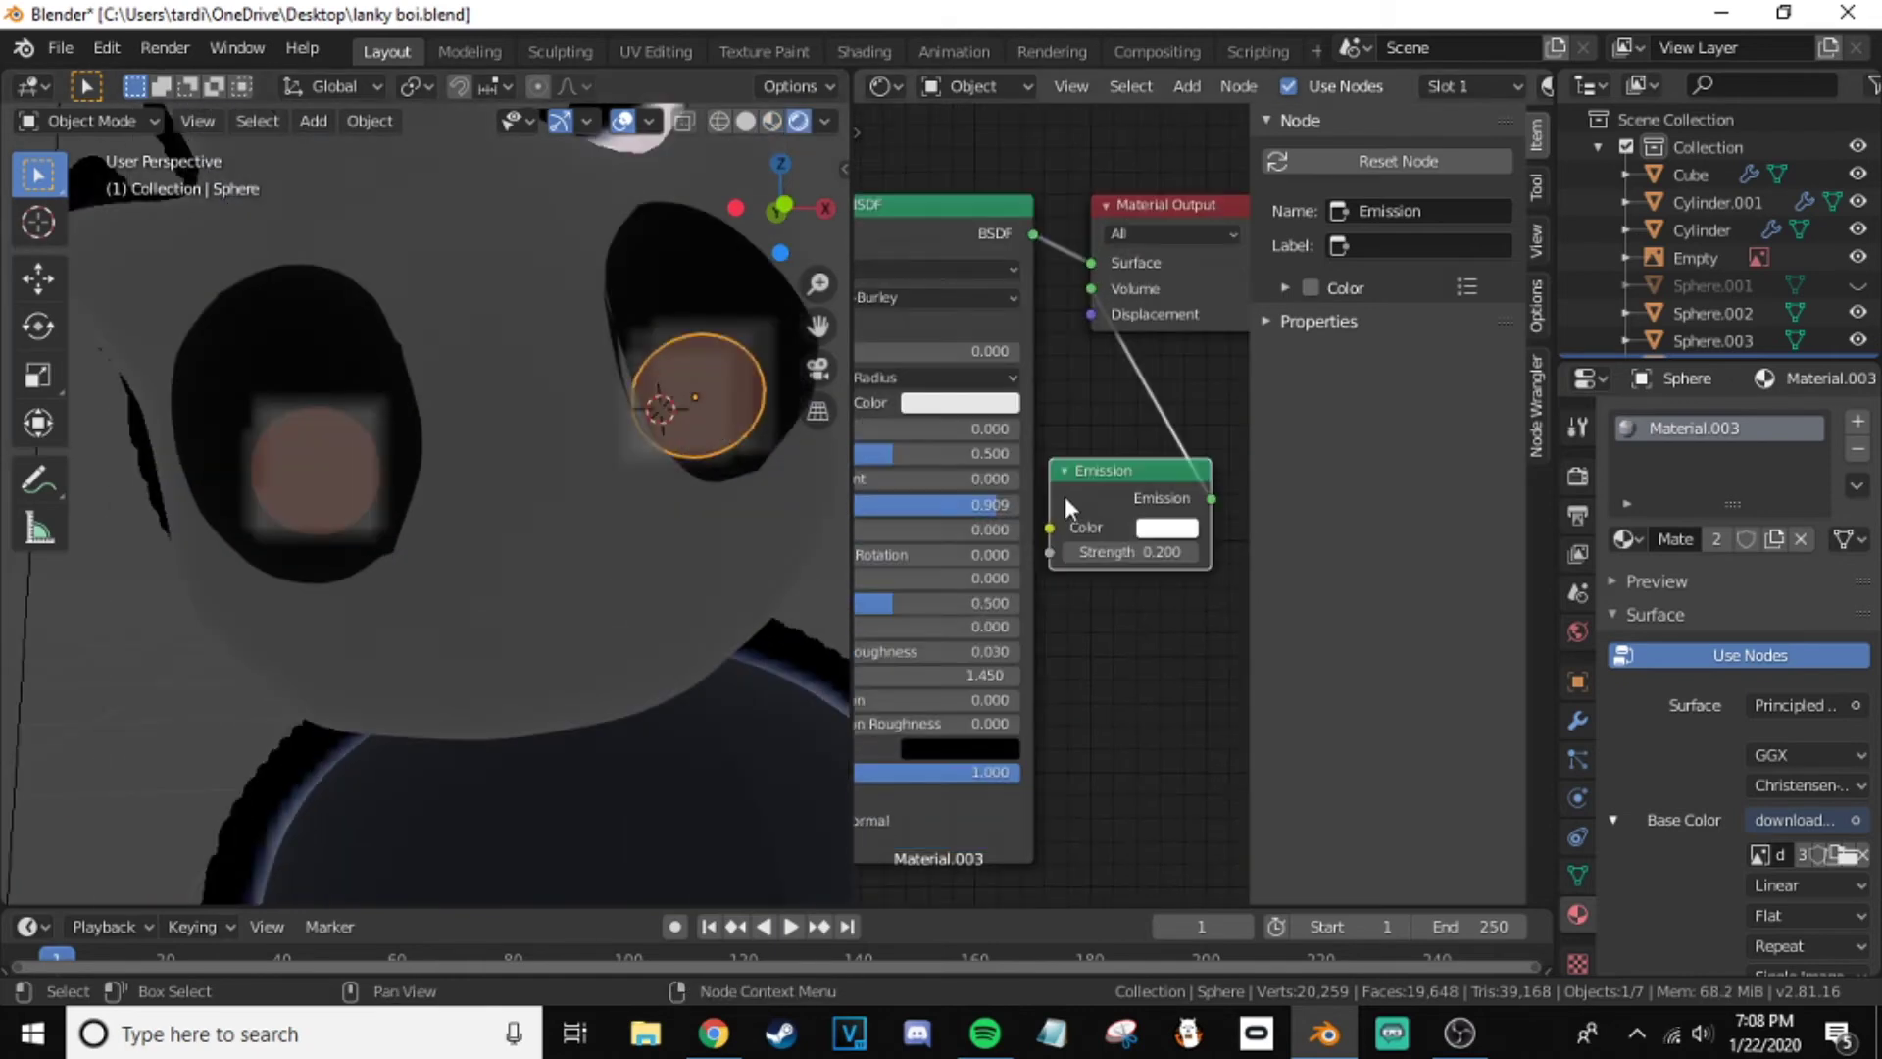
scroll(1069, 507, down, 2)
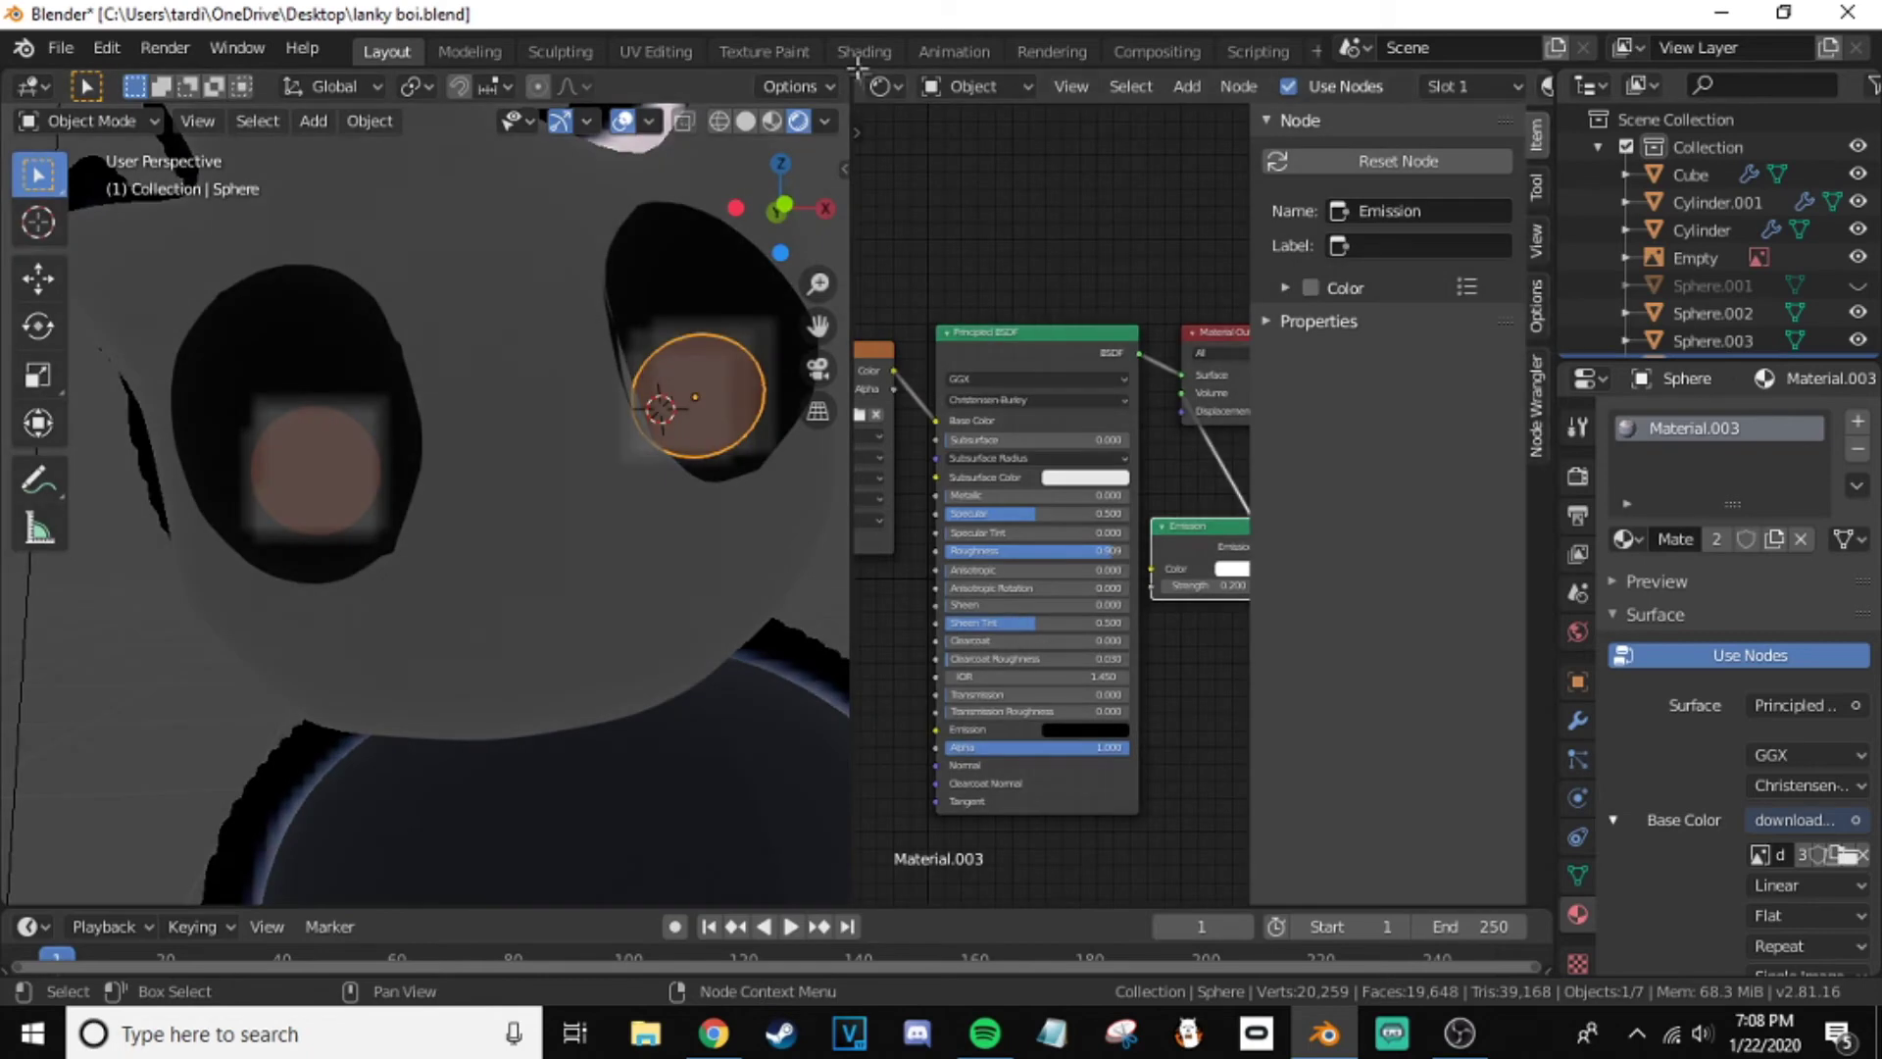
- Show the reference image beside the nodes to match the orange eye colour, then close it
drag(856, 75, 882, 502)
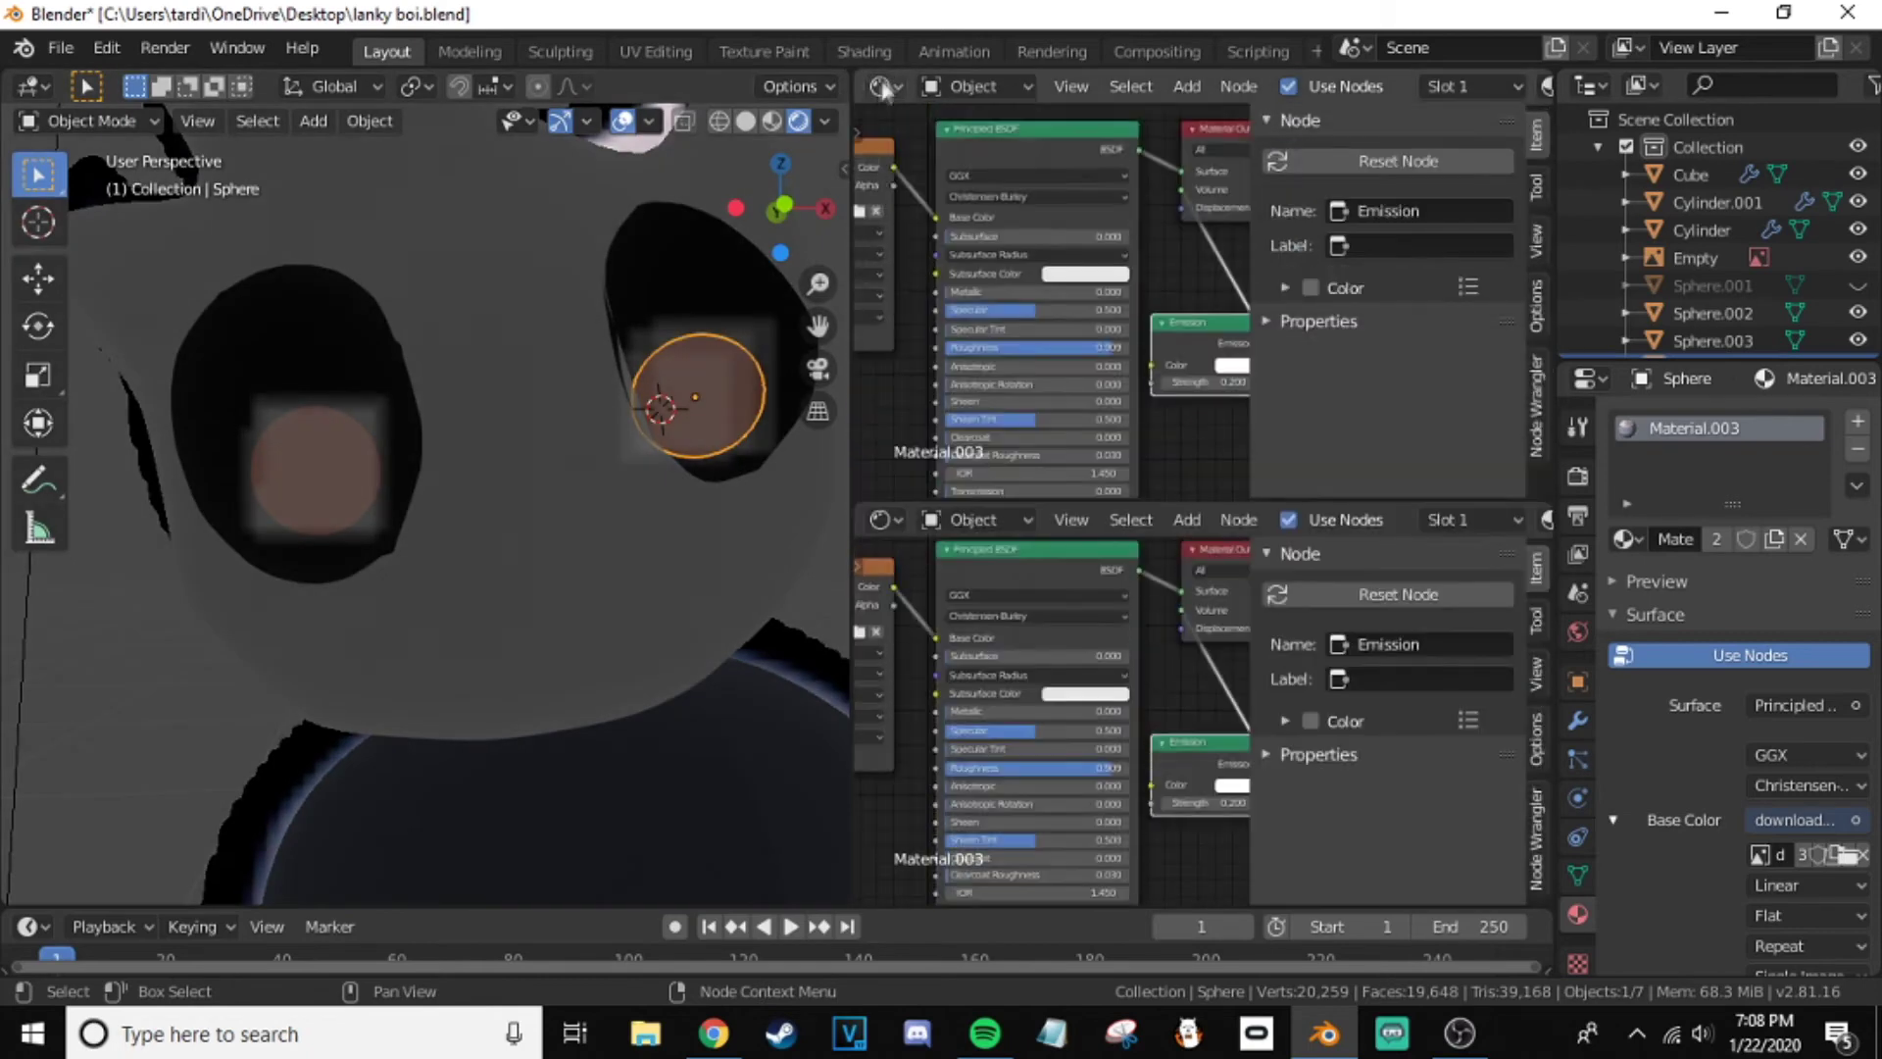
key(shift+F10)
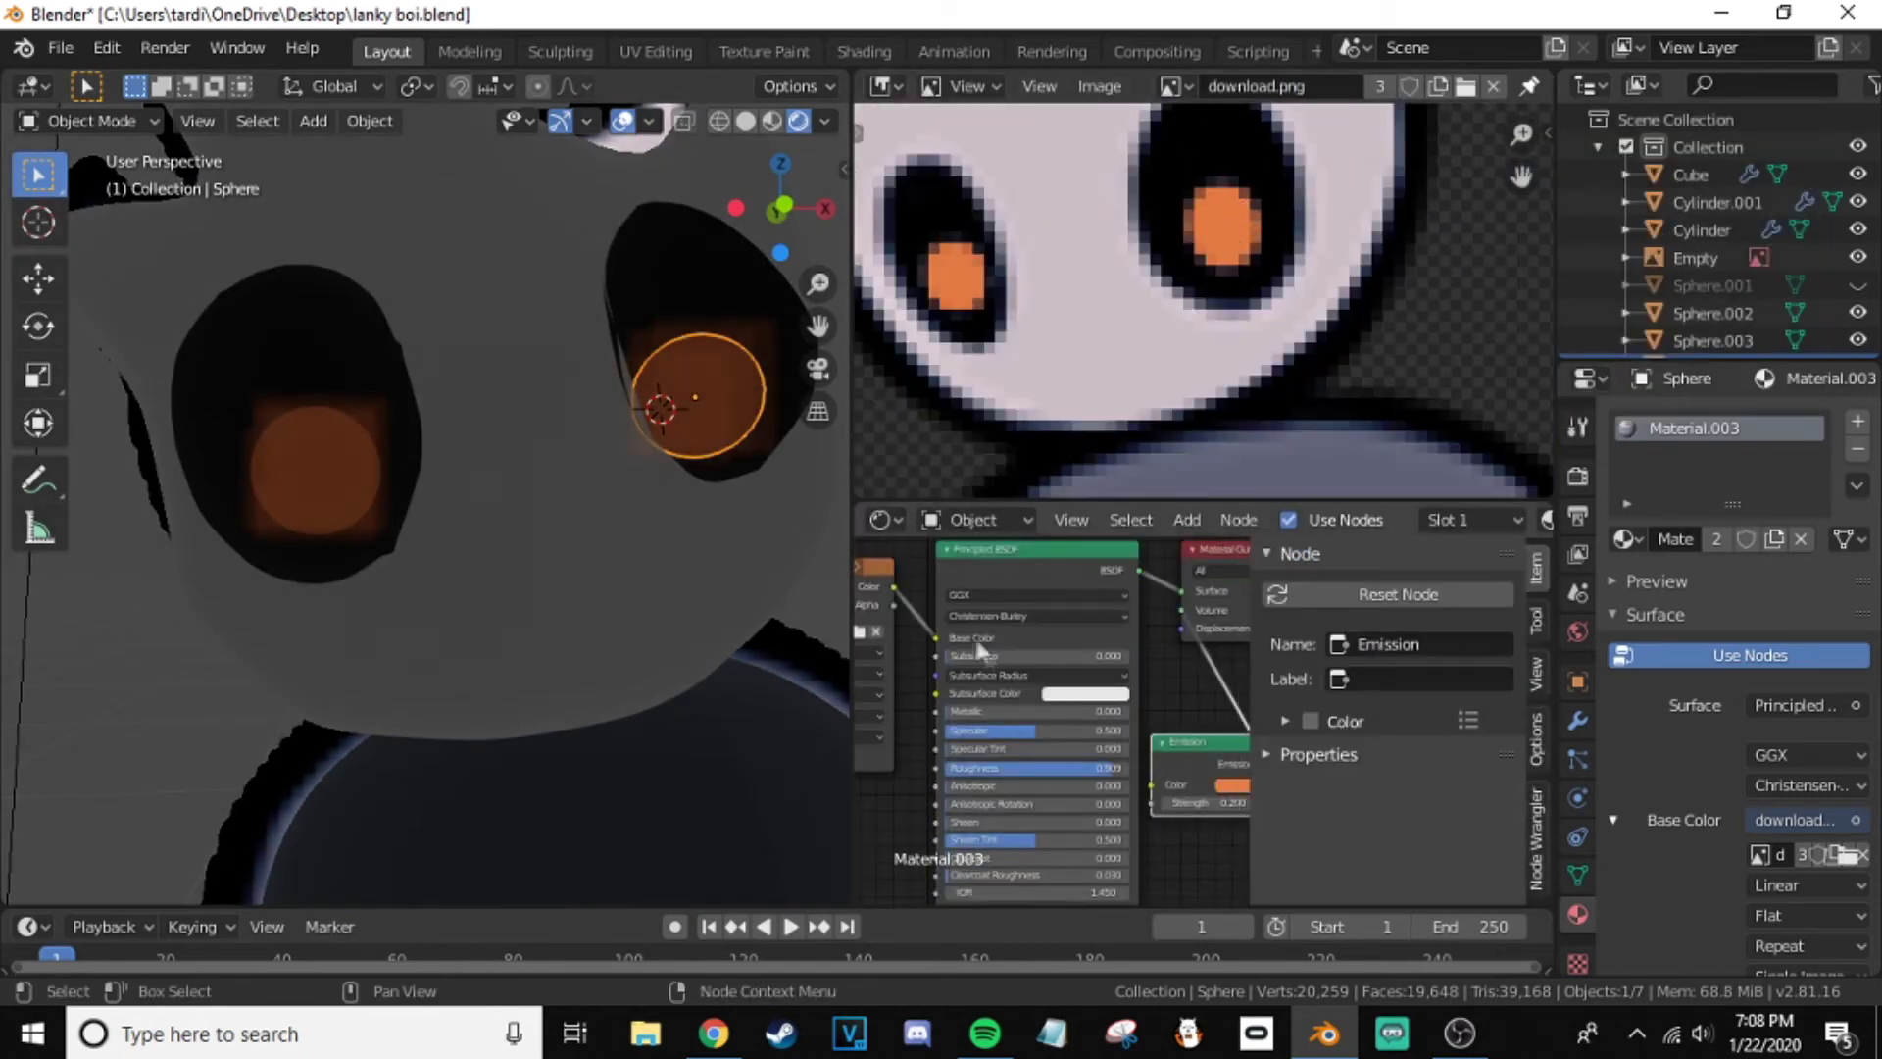
drag(851, 75, 904, 102)
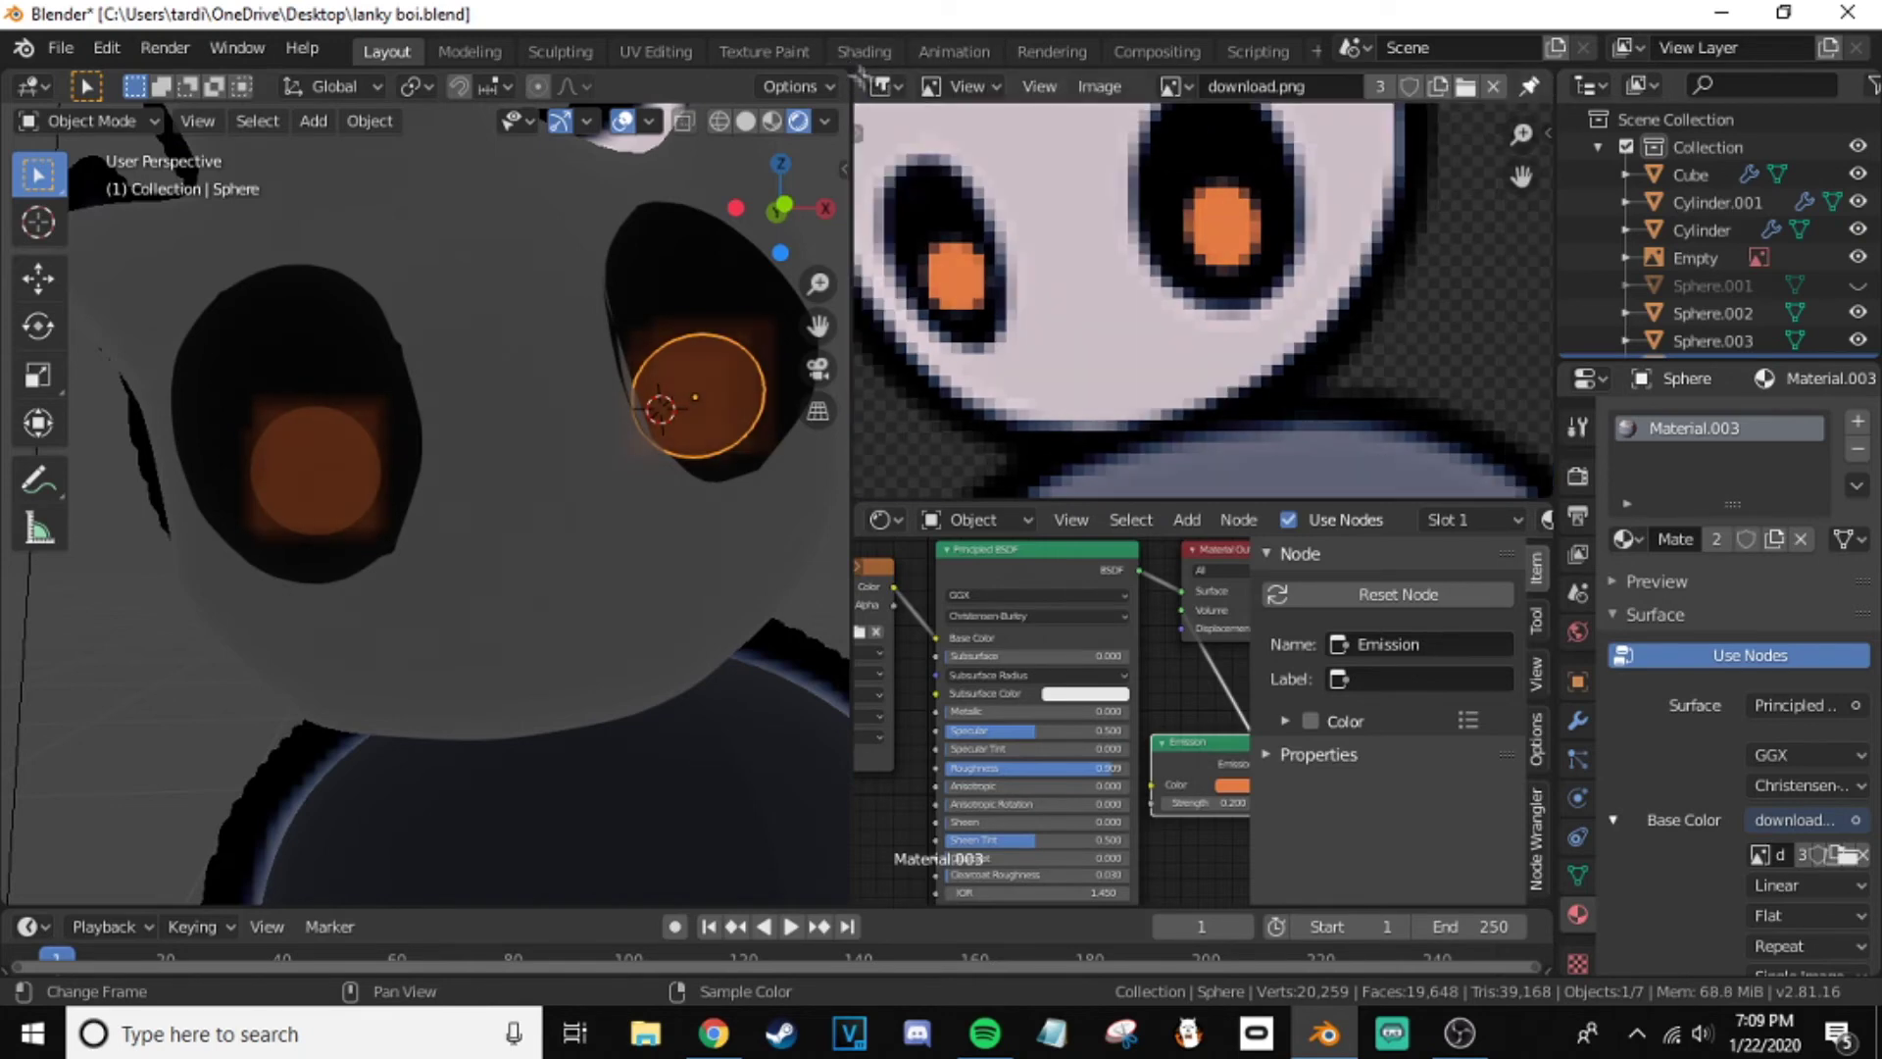
drag(856, 502, 883, 294)
scroll(444, 337, down, 5)
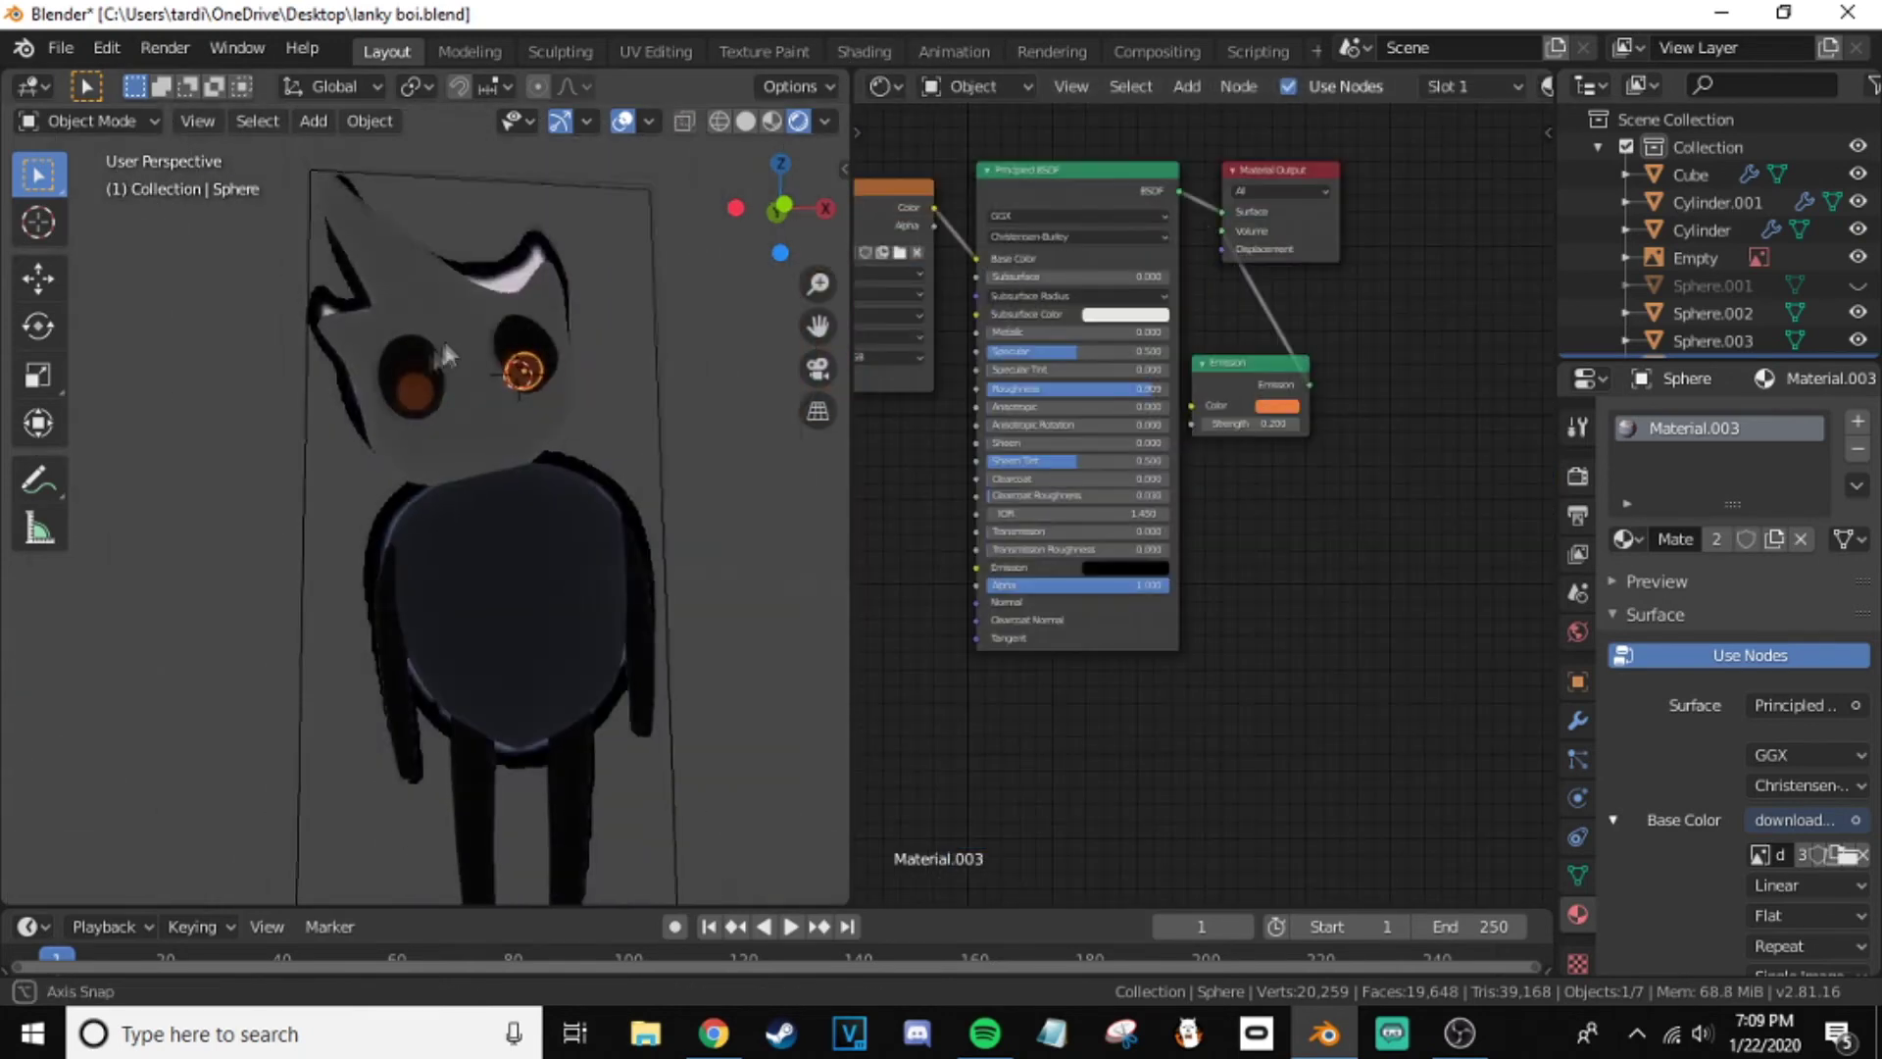
- Set the World background colour to grey
middle_drag(314, 316, 470, 323)
click(1578, 757)
click(1578, 914)
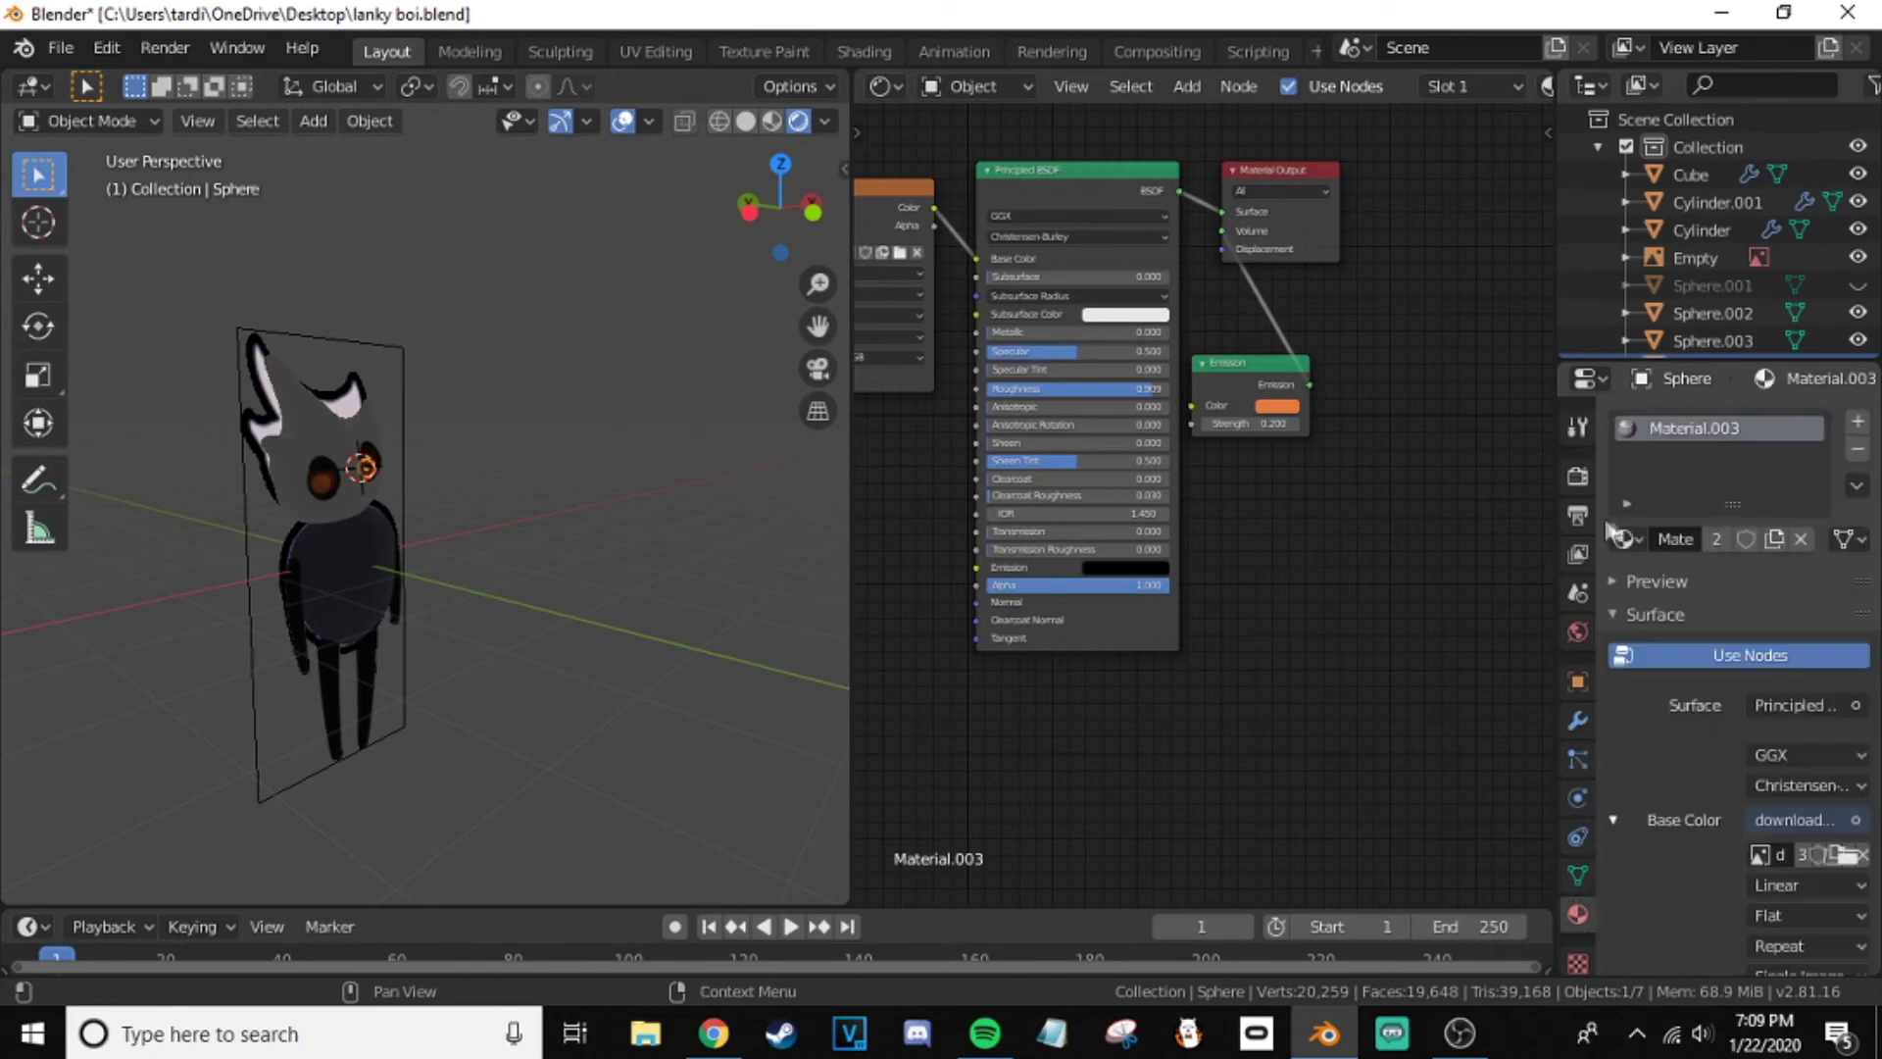
click(1578, 632)
click(1794, 602)
key(KP_1)
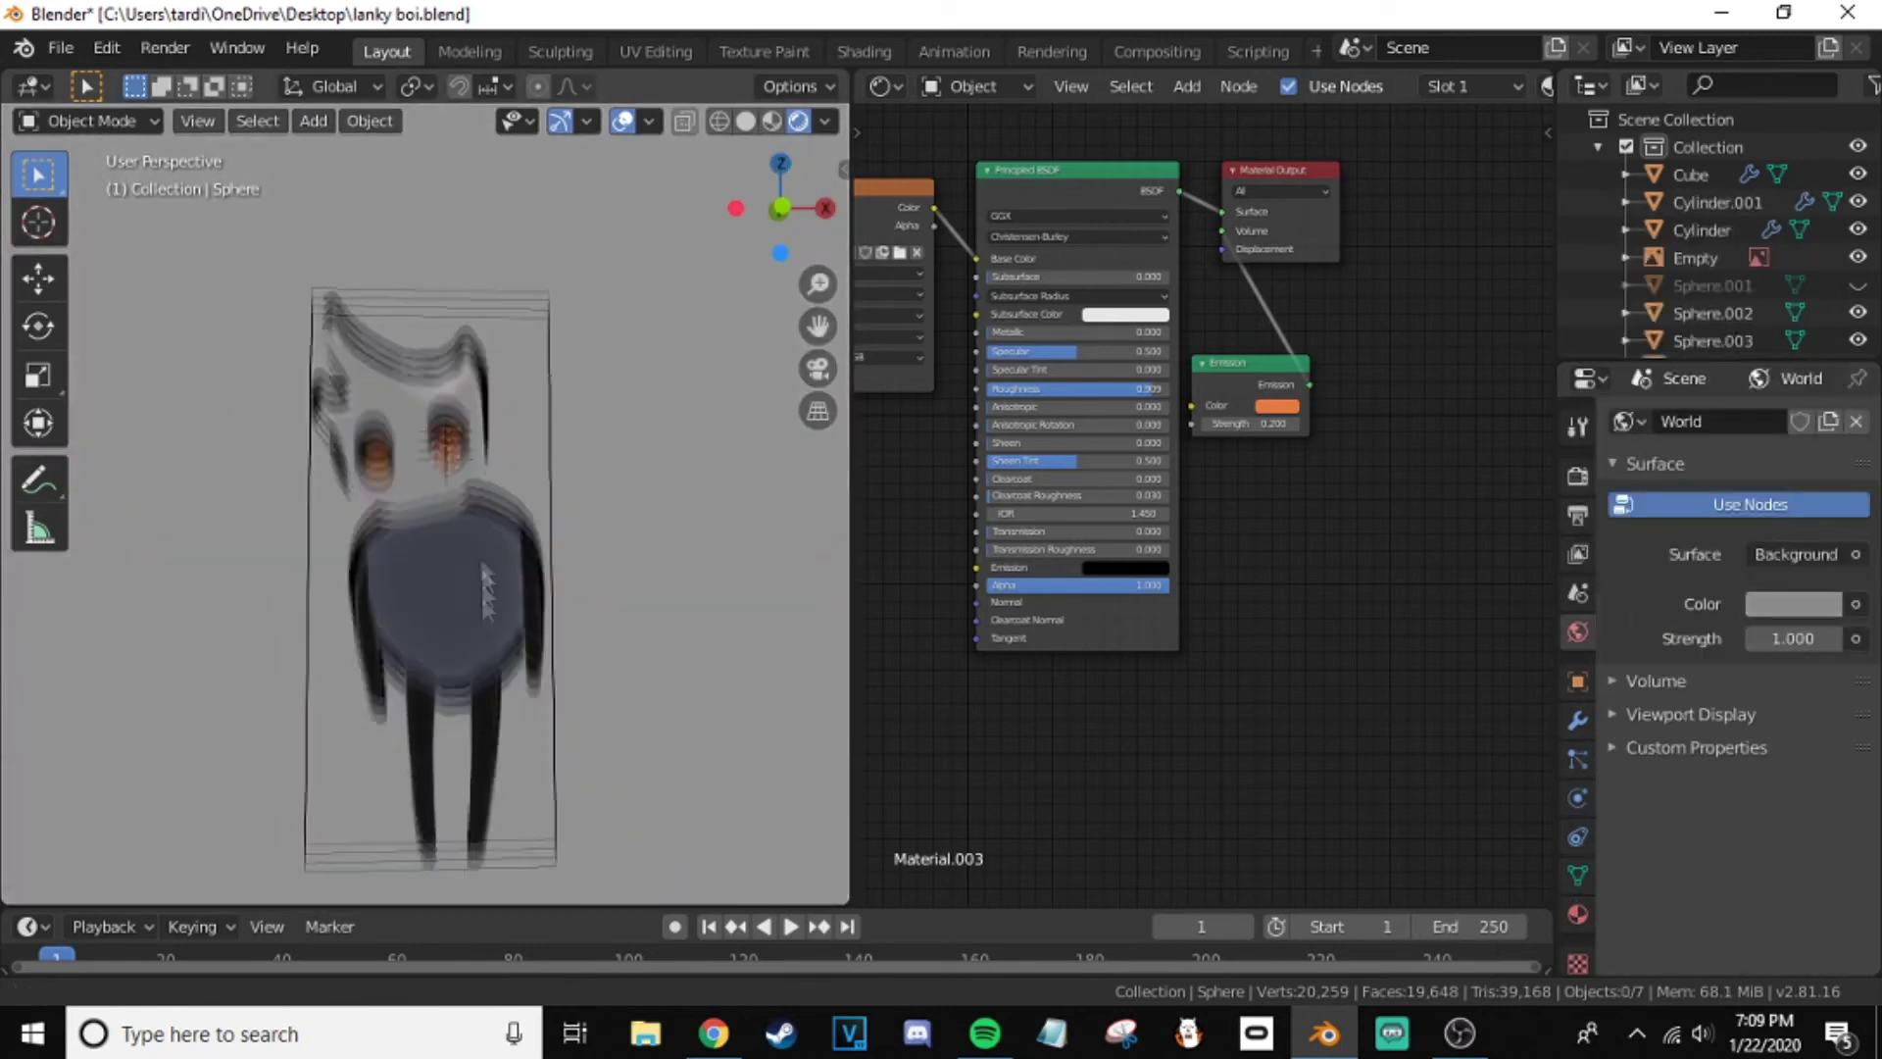
- Add a Camera to the scene and delete the accidentally added Speaker
click(502, 337)
middle_drag(502, 328, 547, 508)
key(shift+a)
click(441, 854)
key(shift+a)
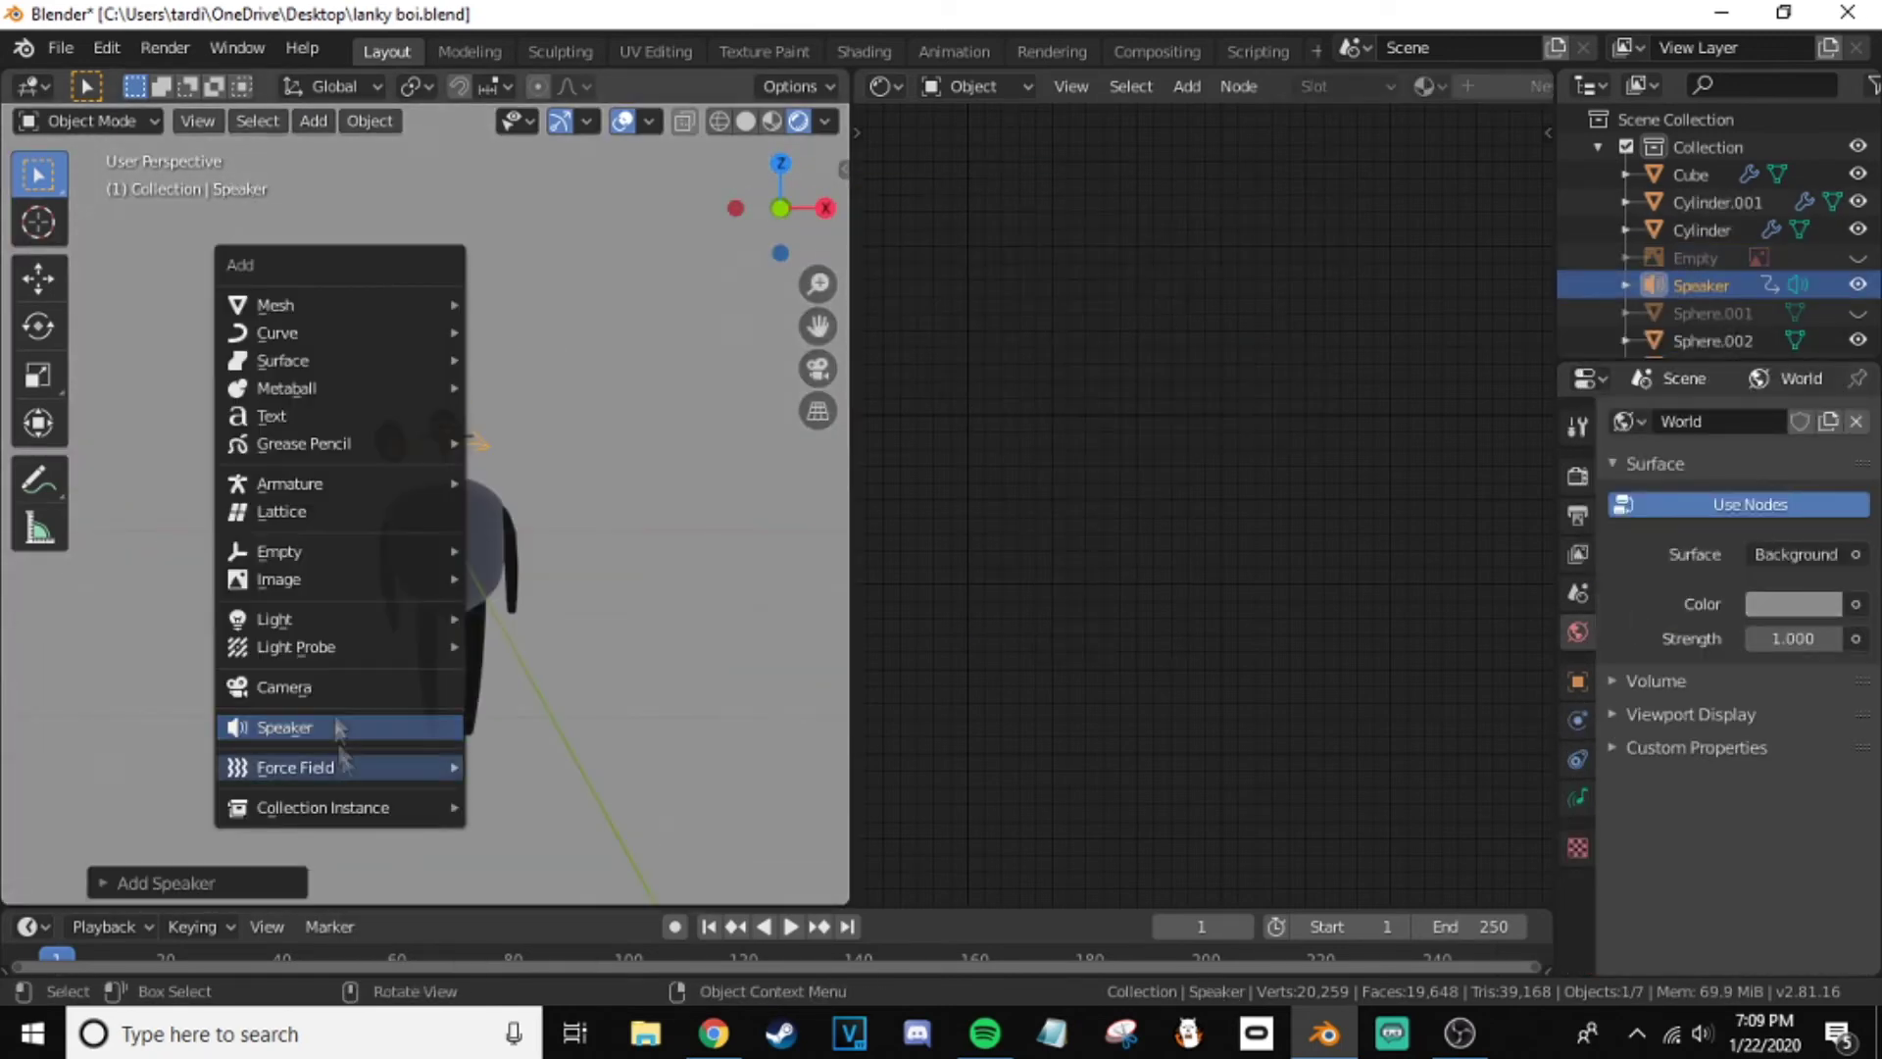
click(441, 818)
click(1700, 315)
right_click(1700, 316)
click(1667, 379)
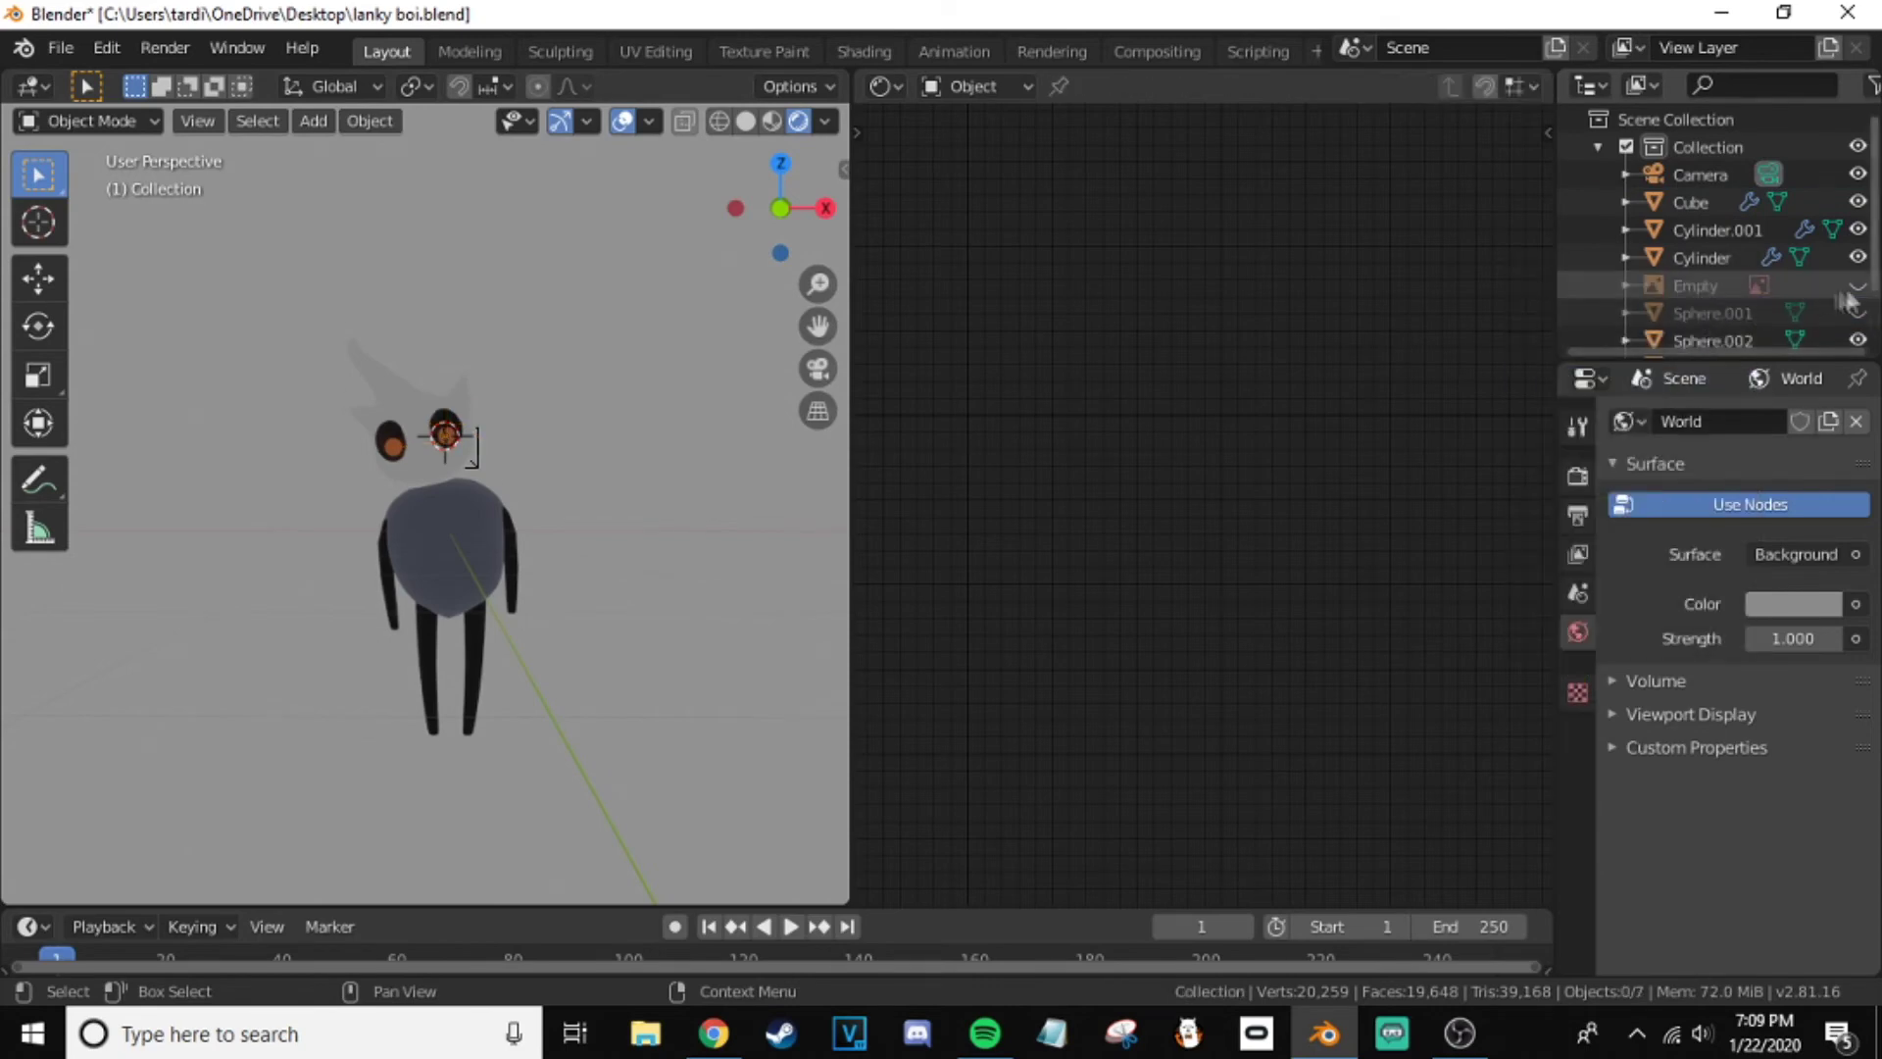
- Hide the reference image Empty and position the camera to frame the whole character
click(1858, 285)
click(1713, 340)
key(KP_0)
middle_drag(590, 607, 531, 579)
key(KP_0)
scroll(580, 576, up, 3)
key(g)
click(579, 575)
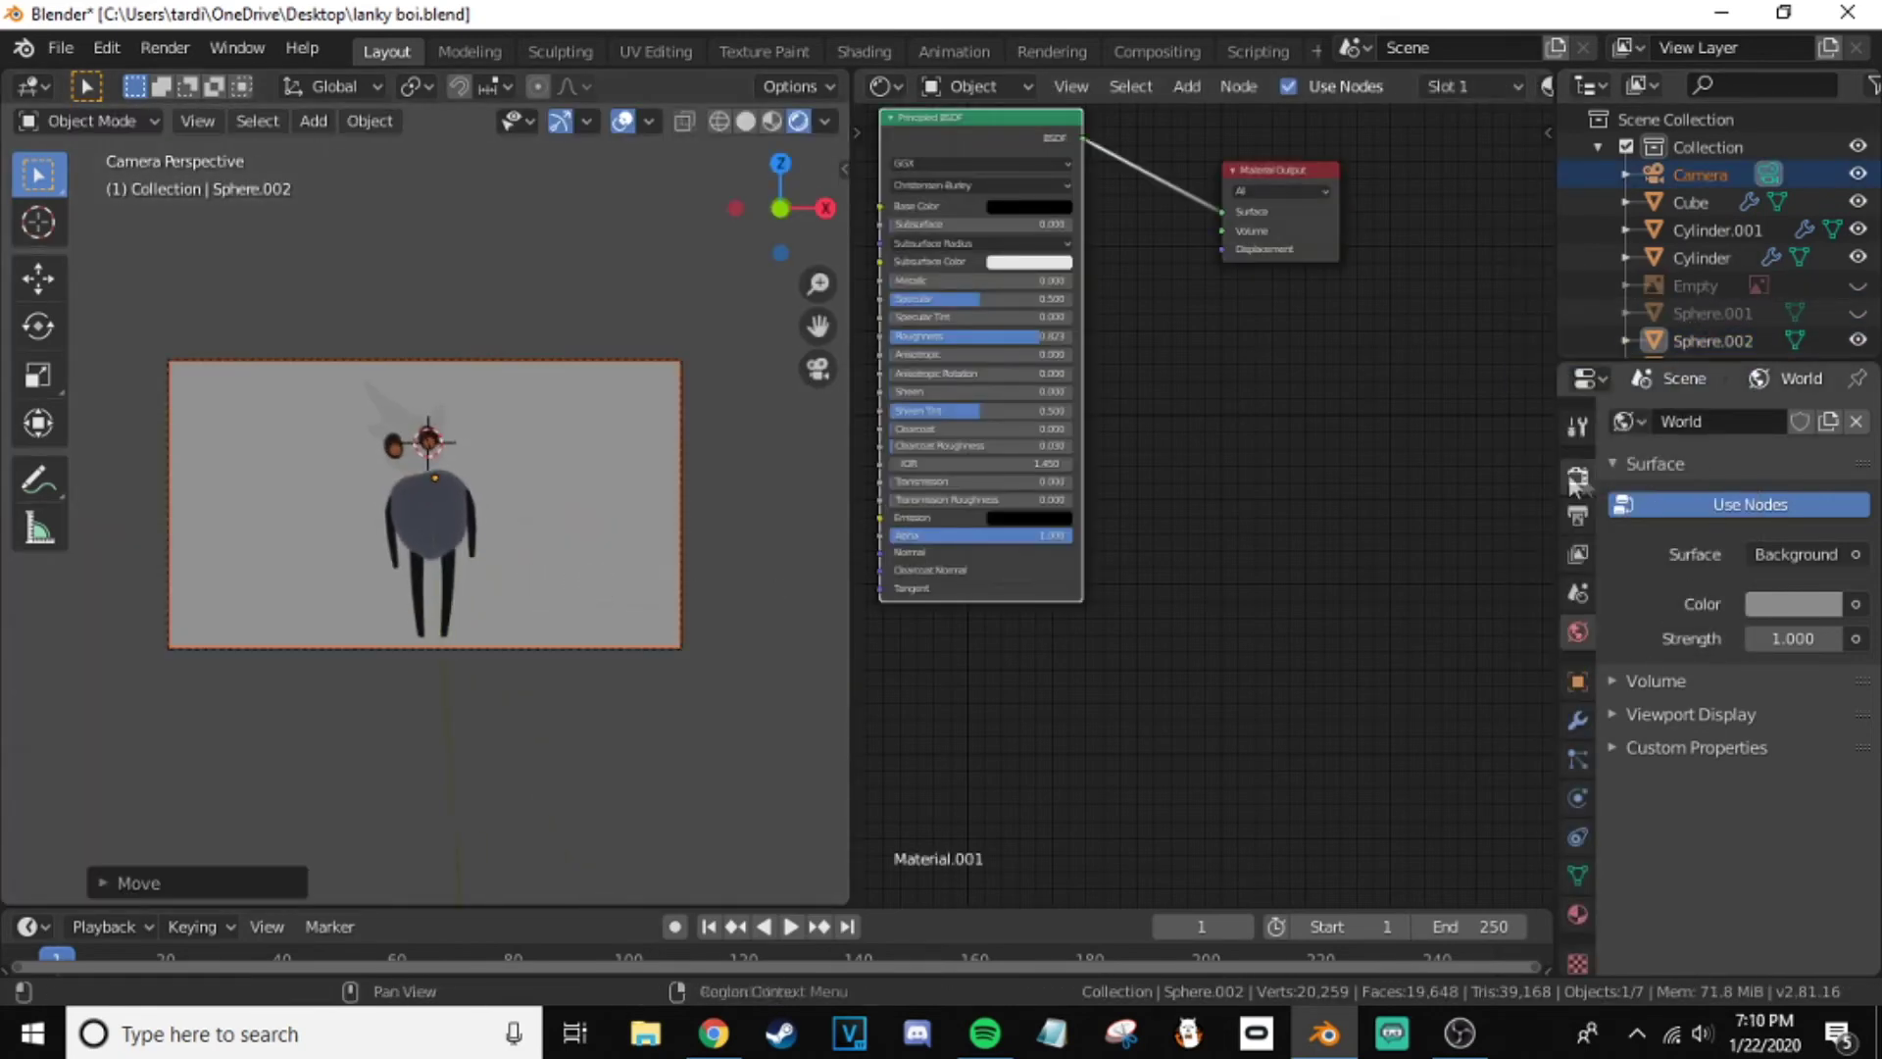
- Enable Freestyle outlines and check a test render of the character's head and body
click(1578, 476)
scroll(1655, 632, down, 1)
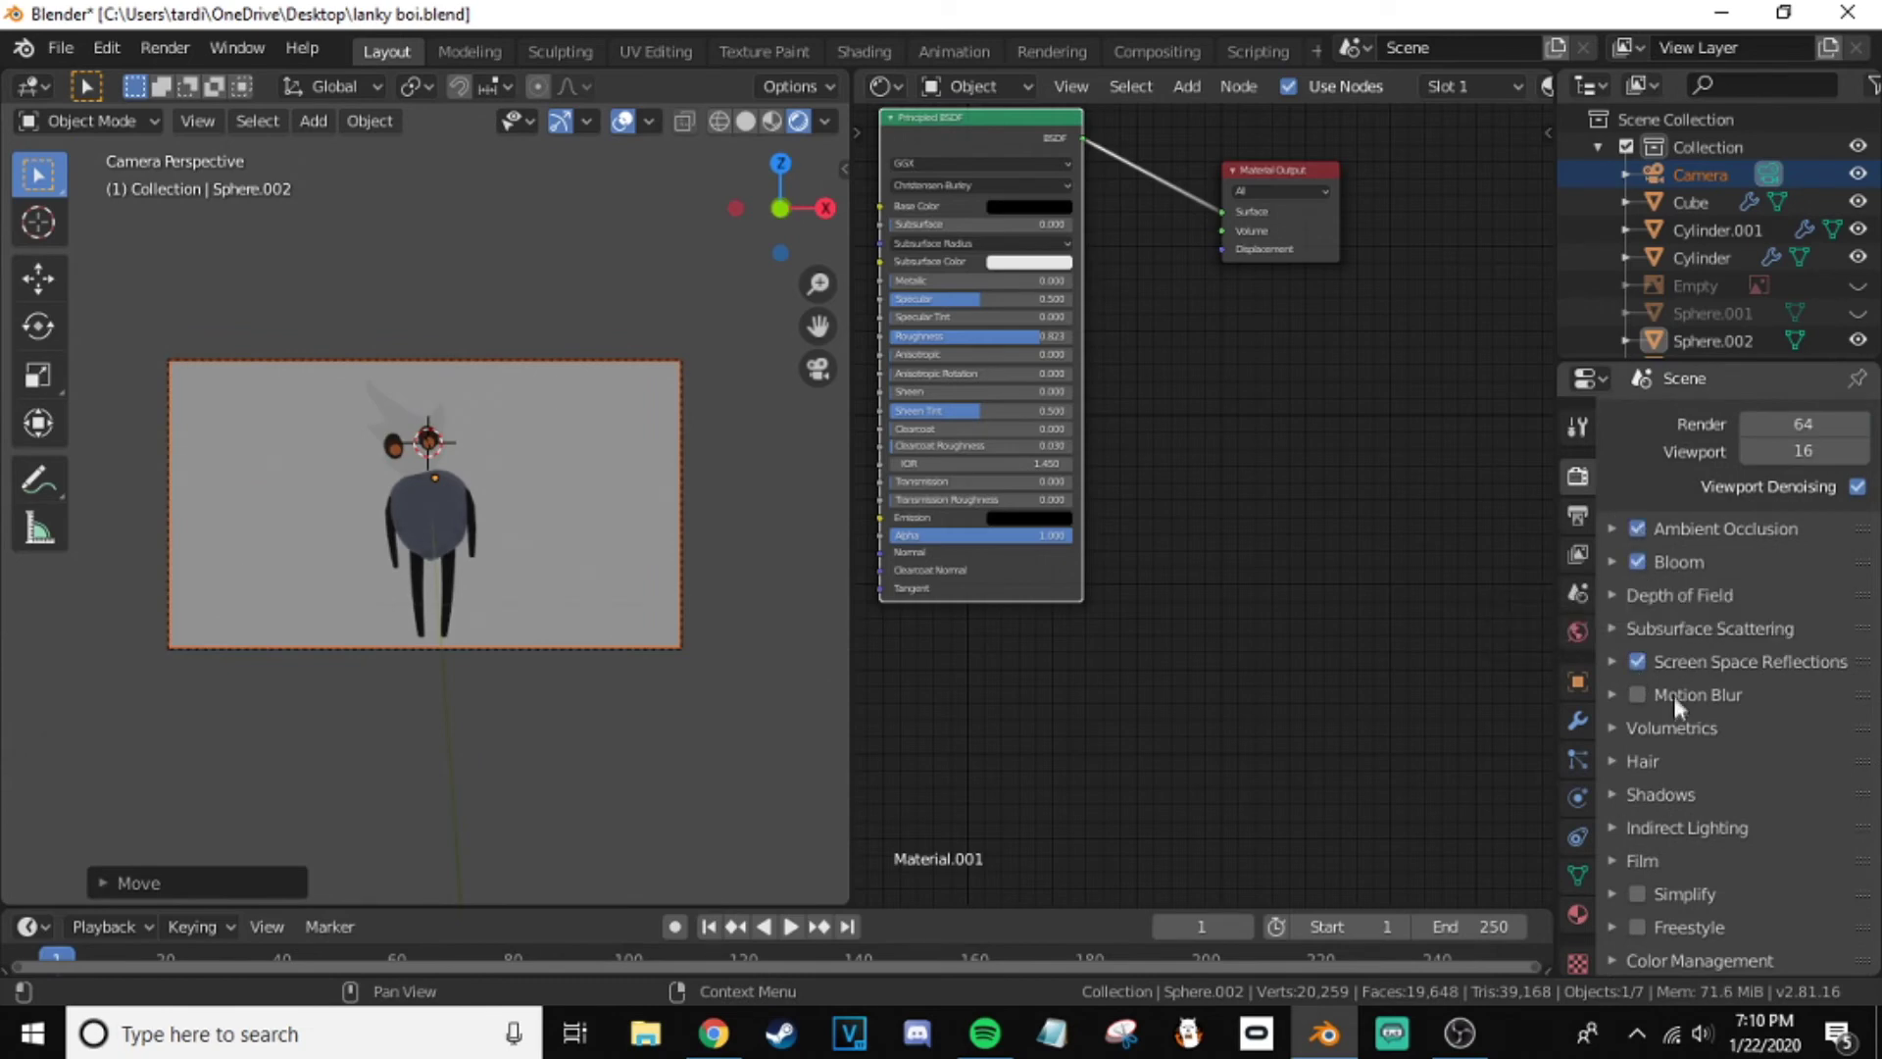
click(1633, 926)
key(F12)
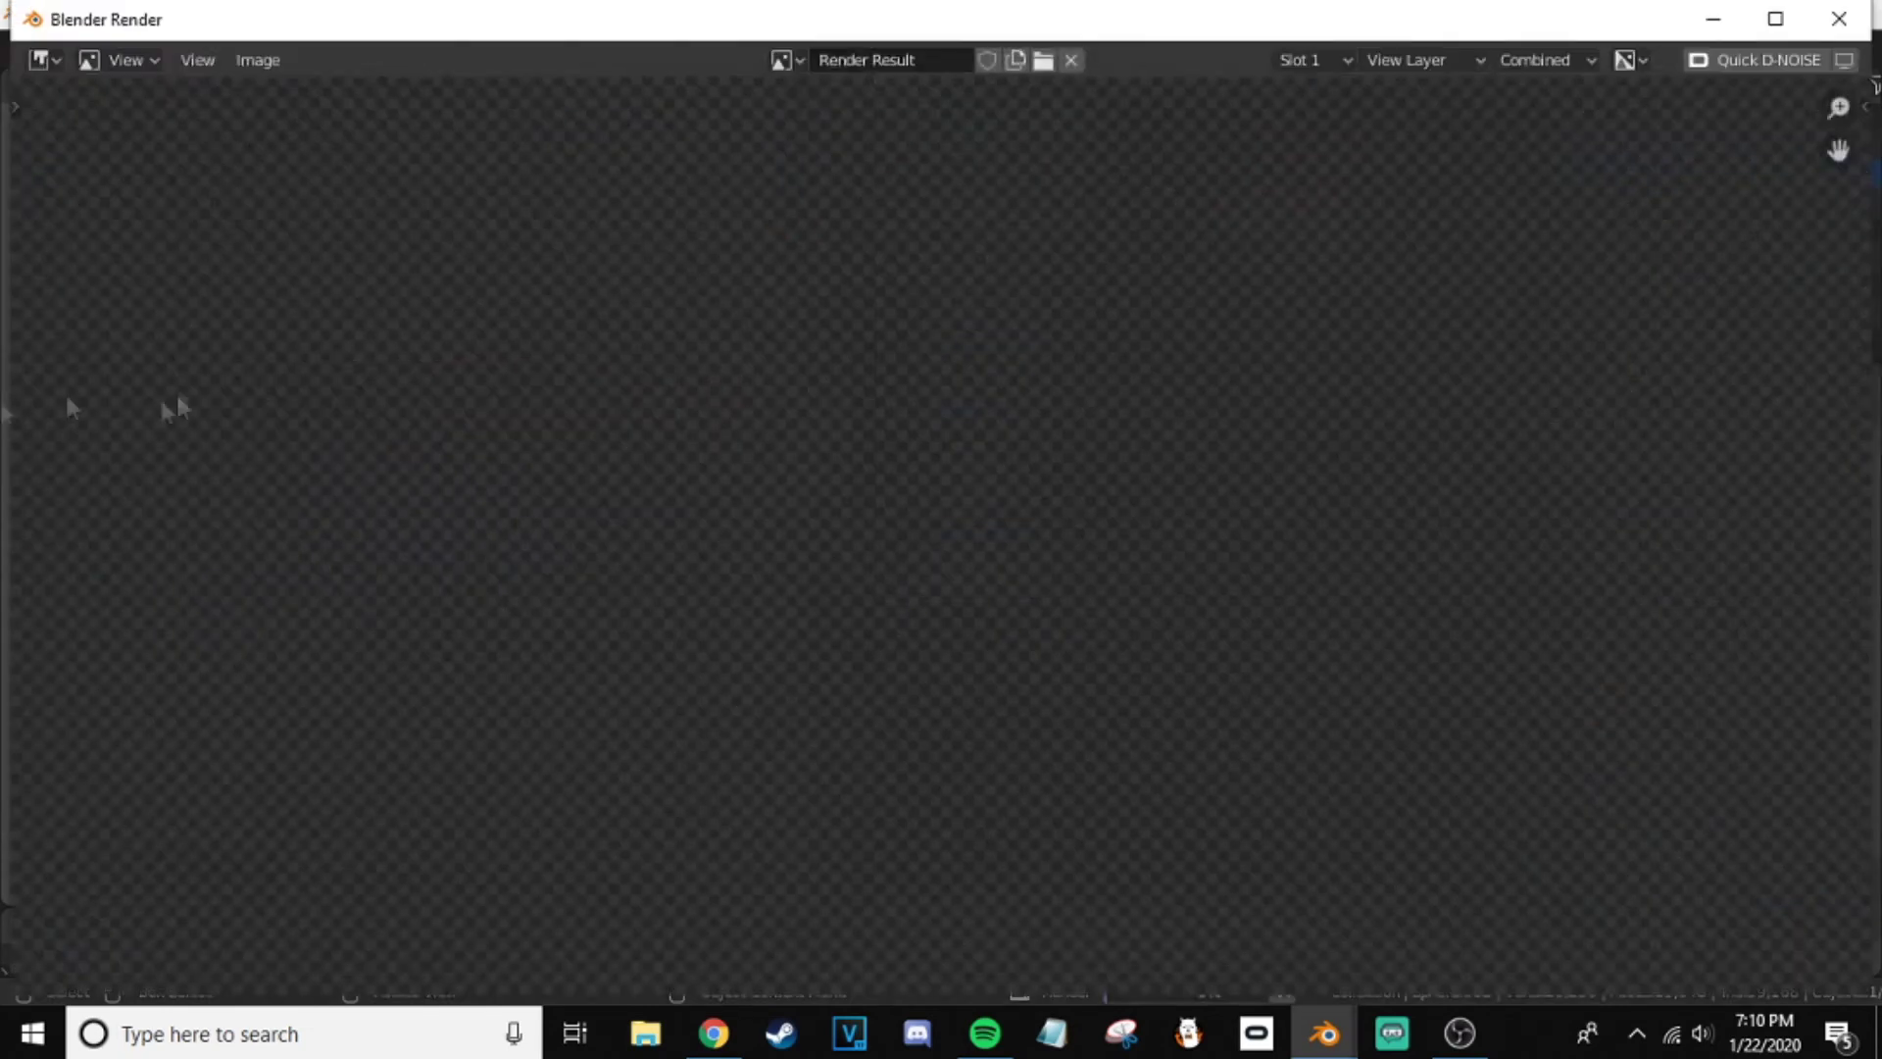
scroll(898, 324, up, 4)
mouse_move(836, 281)
middle_down()
mouse_move(841, 628)
mouse_move(840, 286)
middle_up()
scroll(840, 286, up, 3)
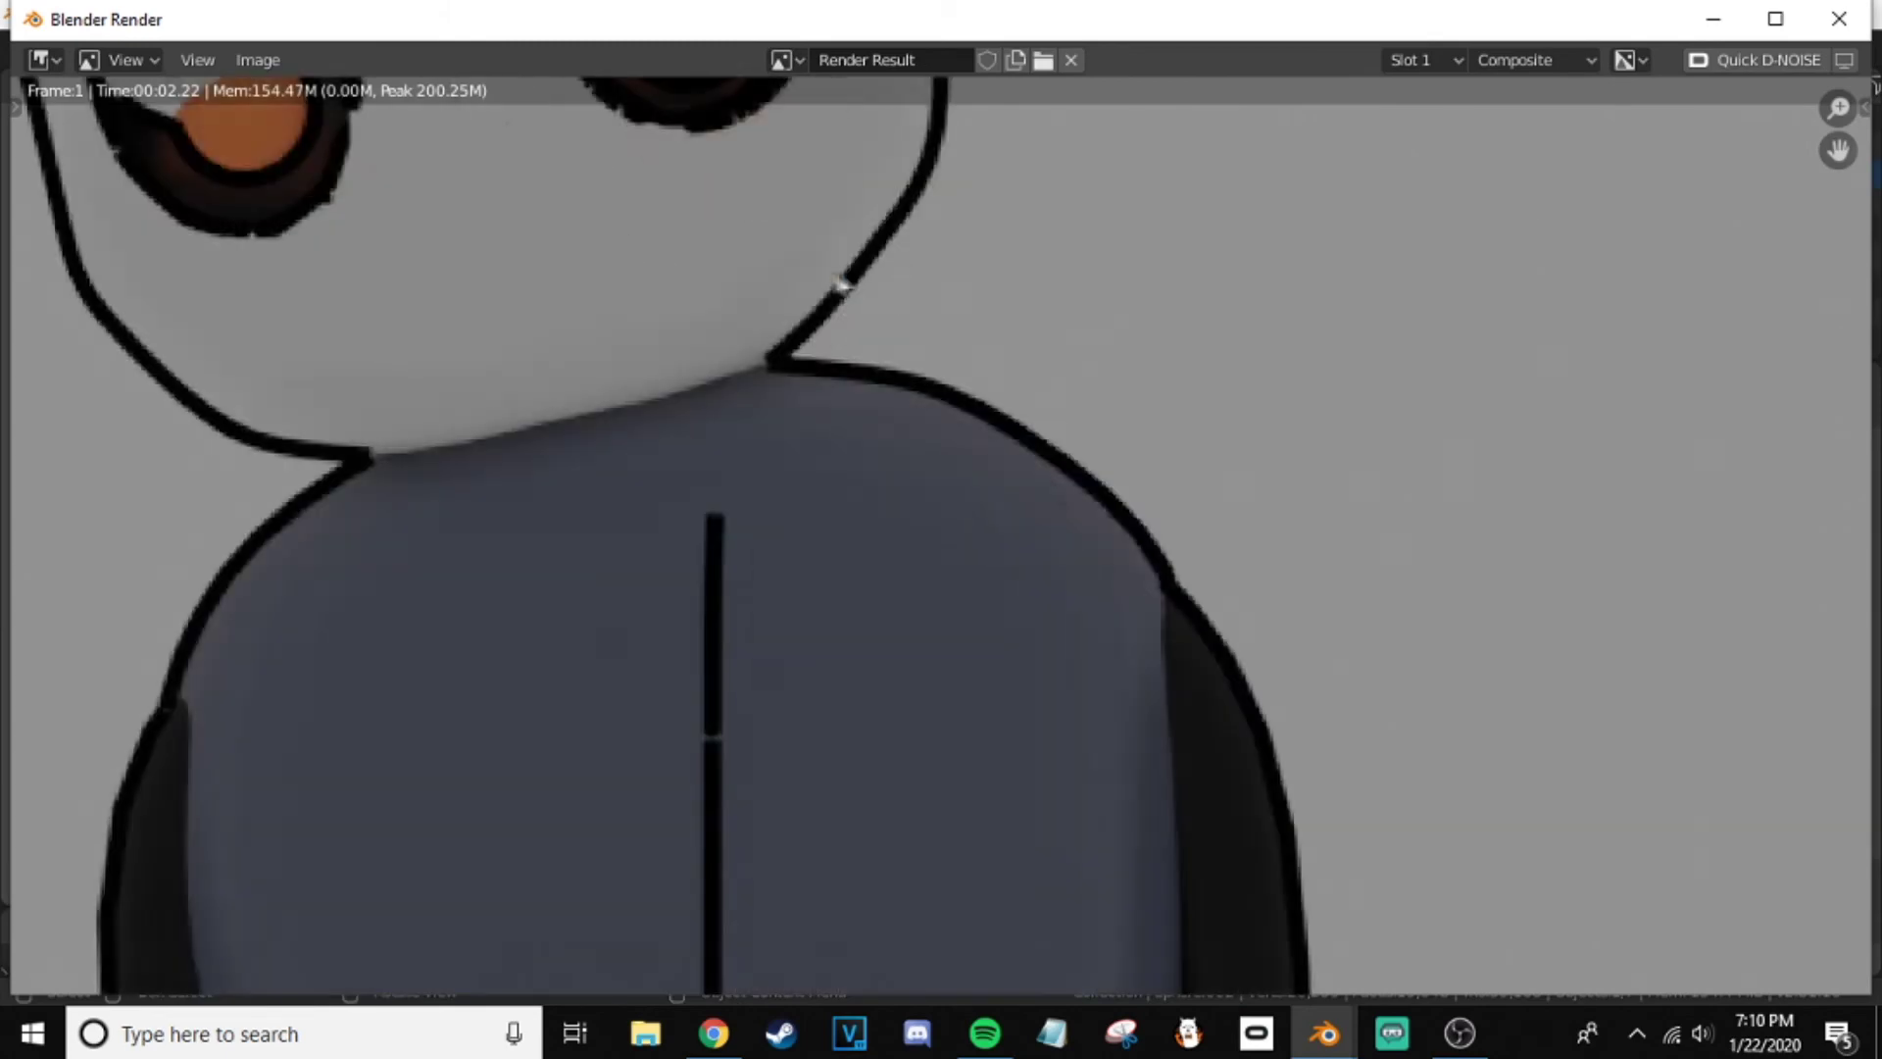
scroll(673, 534, up, 4)
scroll(1137, 718, down, 10)
scroll(1137, 718, down, 2)
key(Escape)
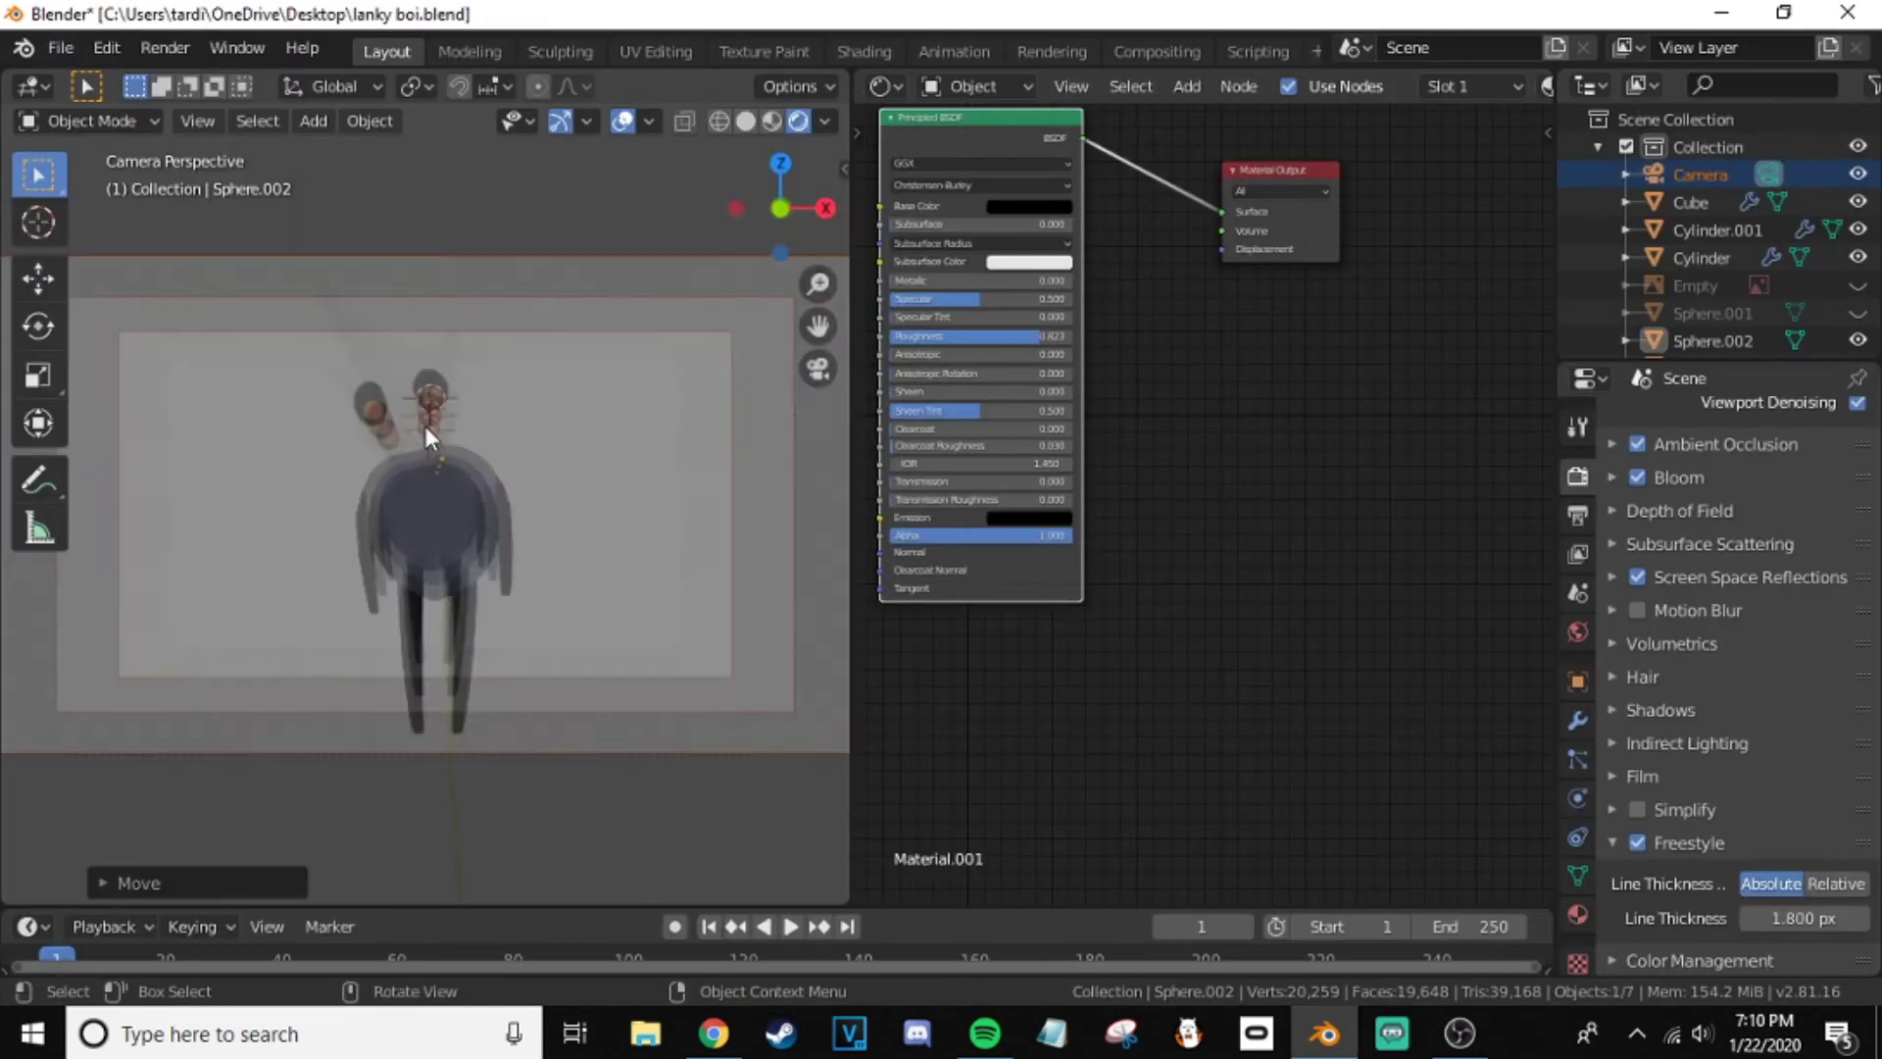
- Select an eye sphere, then select the character's body
click(428, 363)
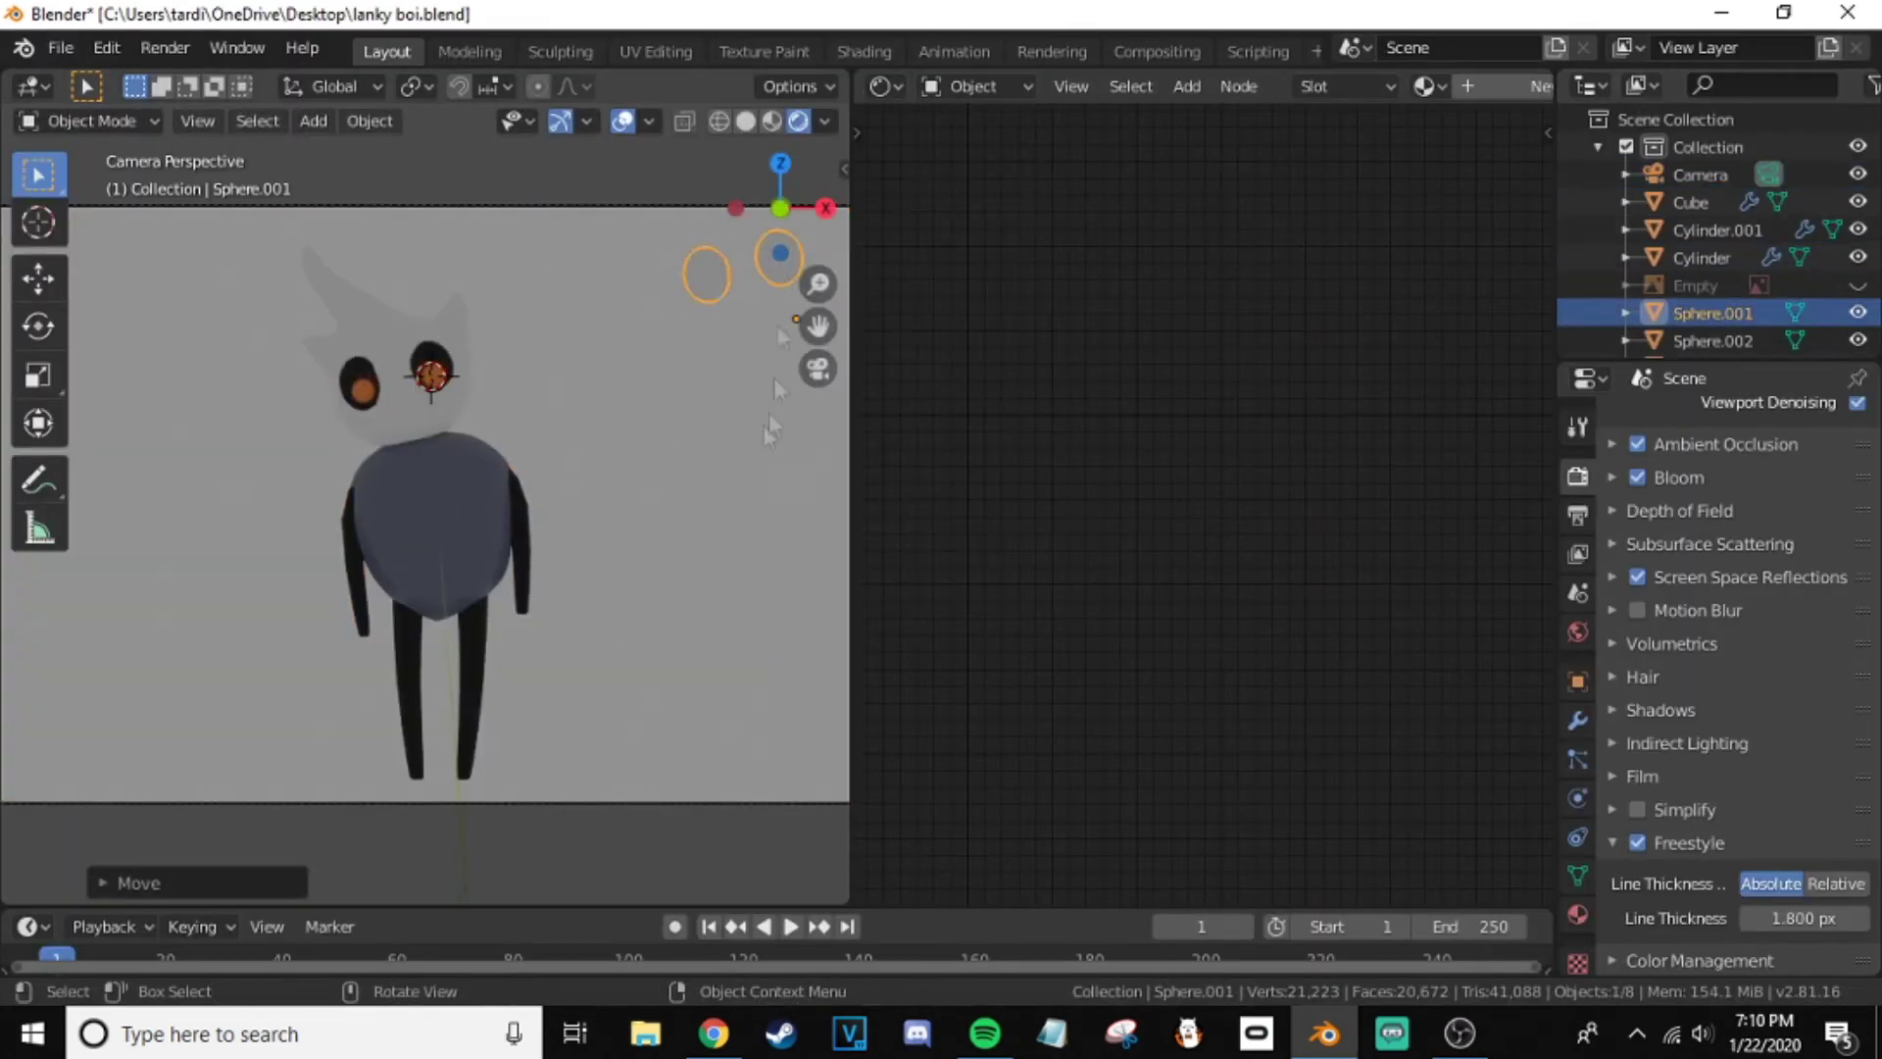
scroll(380, 408, up, 5)
click(381, 409)
scroll(436, 406, down, 3)
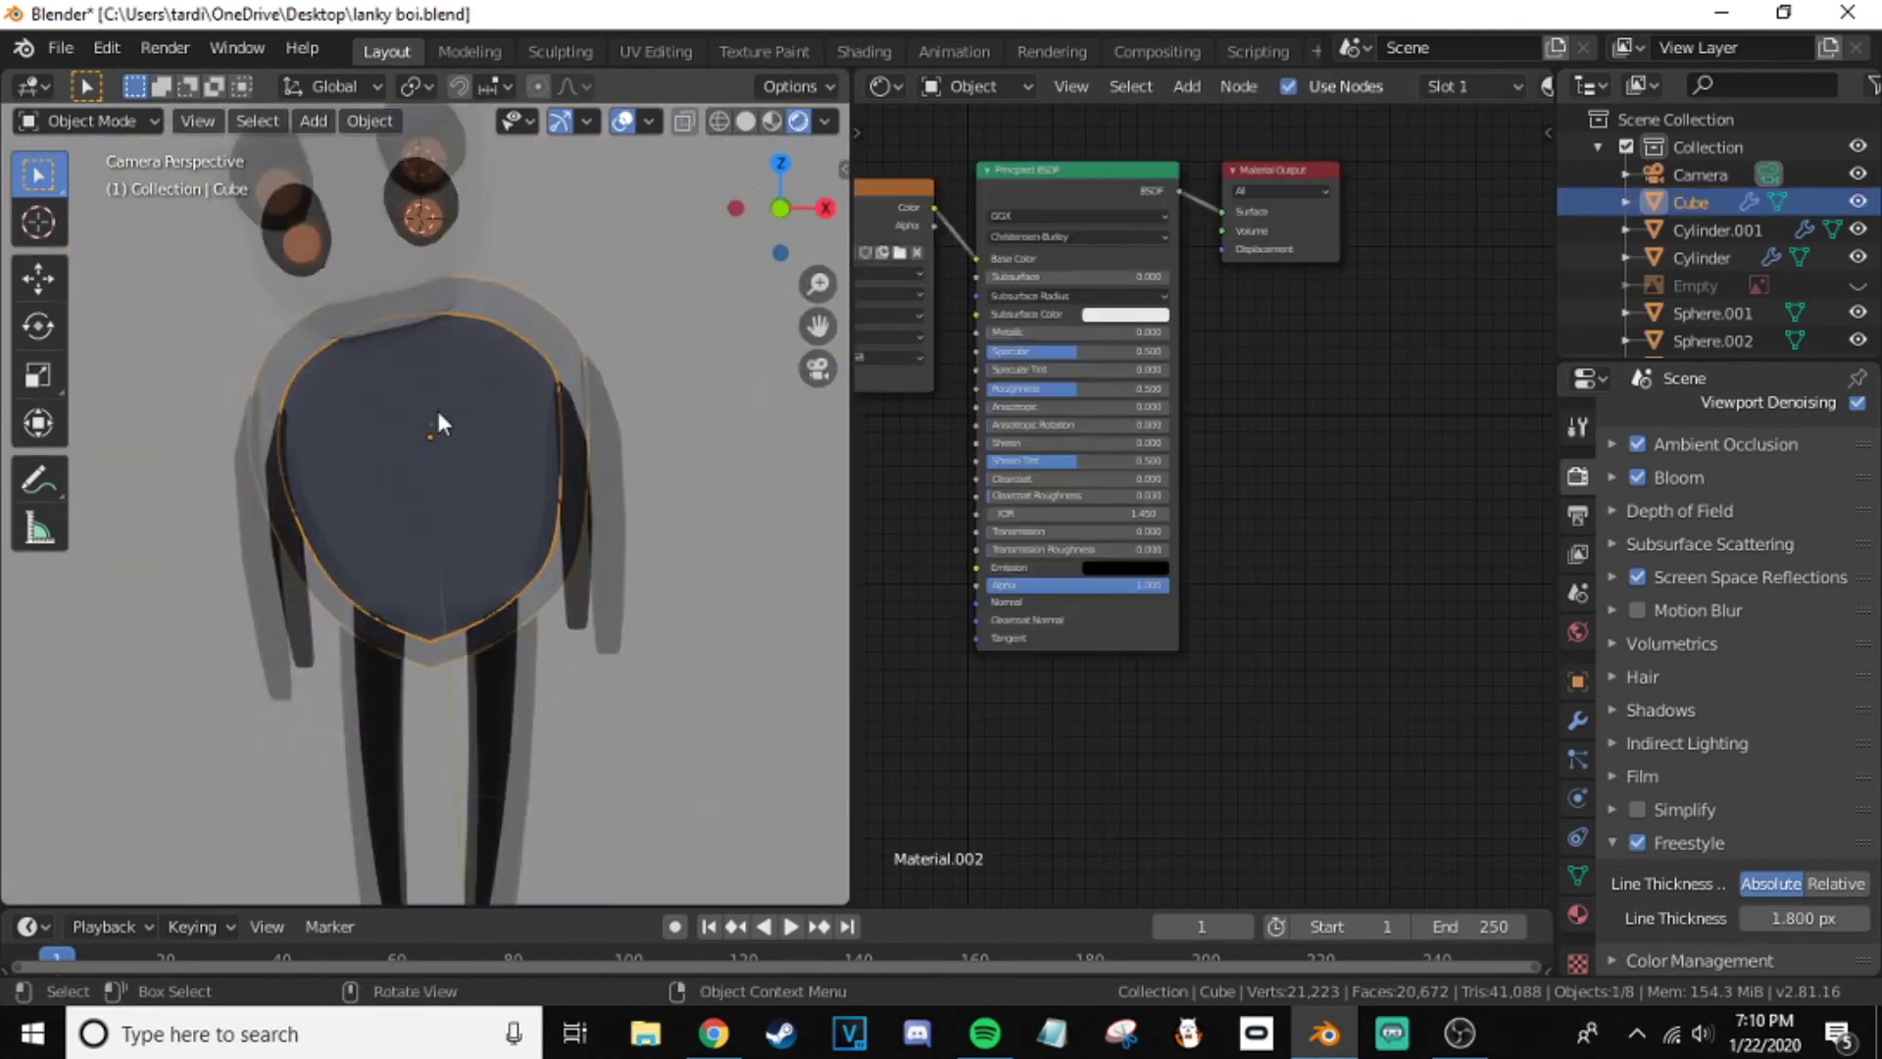
scroll(490, 451, down, 2)
scroll(1784, 434, up, 4)
- Switch the render engine to Cycles and render the frame again
click(1784, 433)
click(1725, 559)
scroll(1712, 592, down, 2)
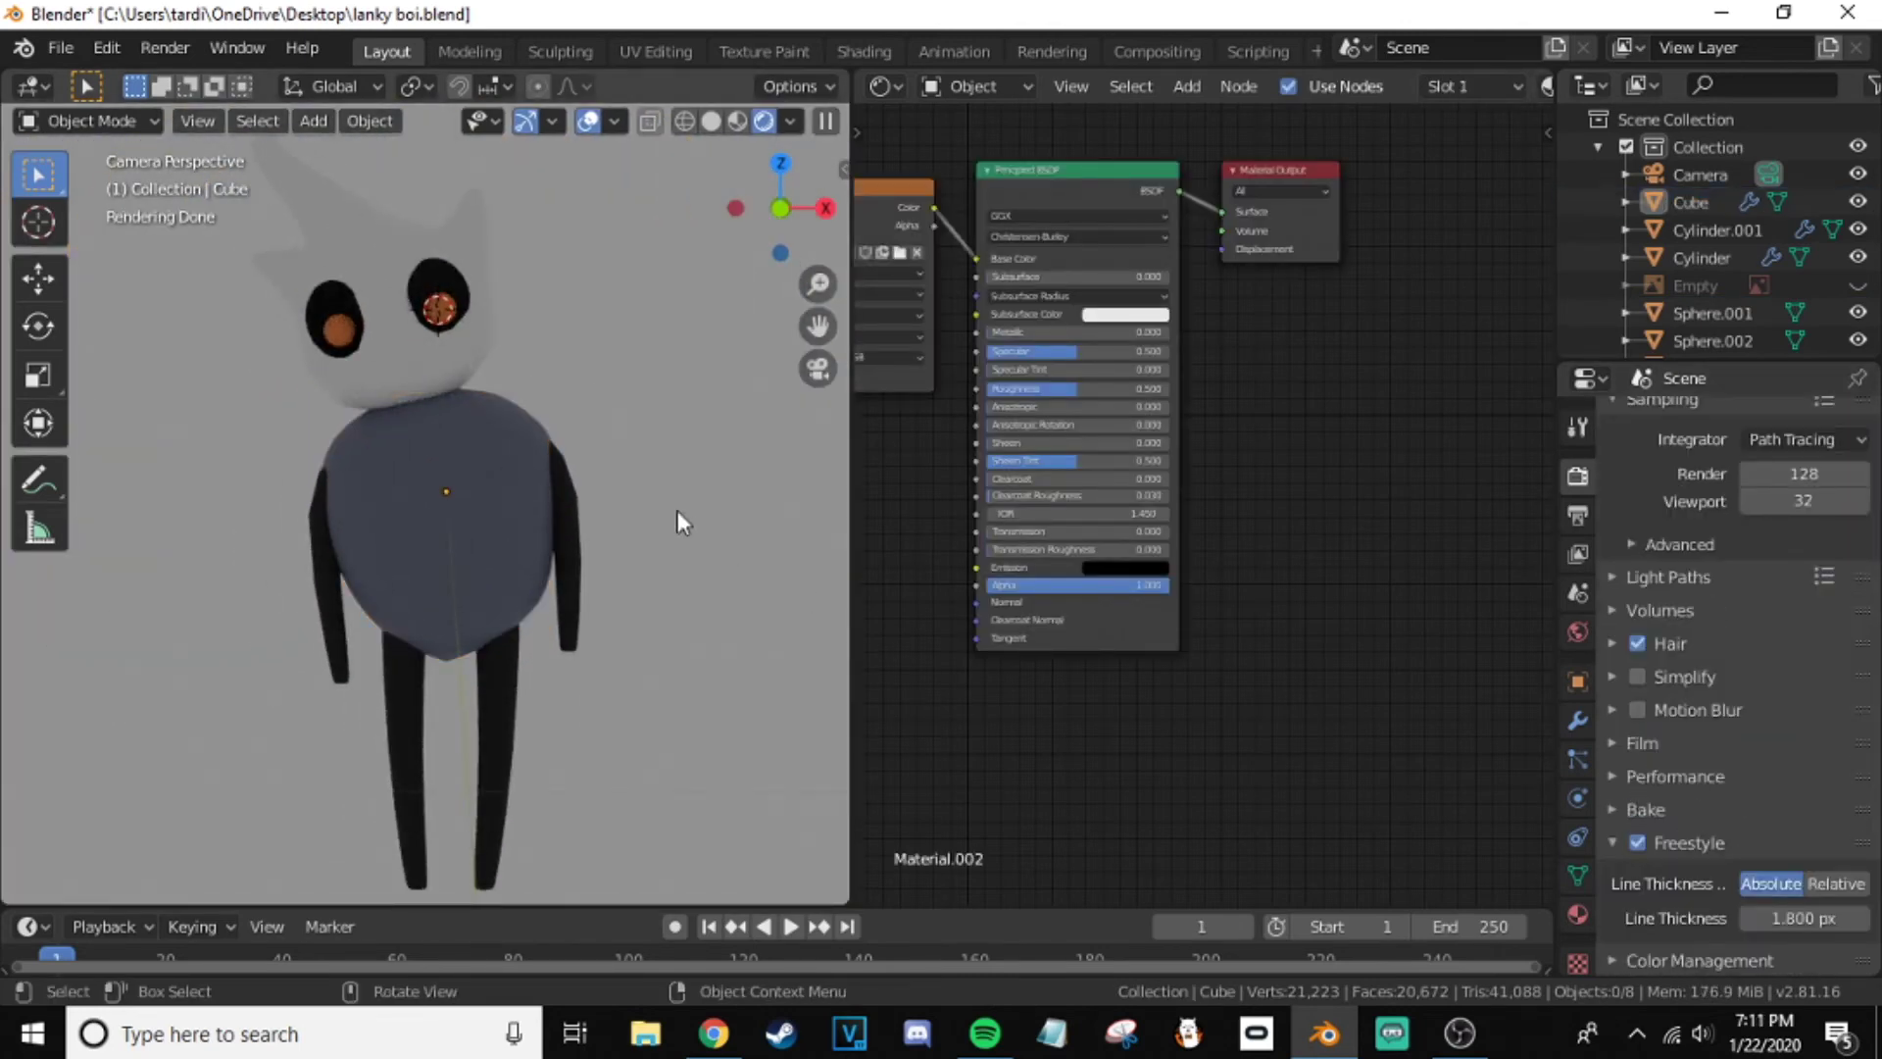
key(F12)
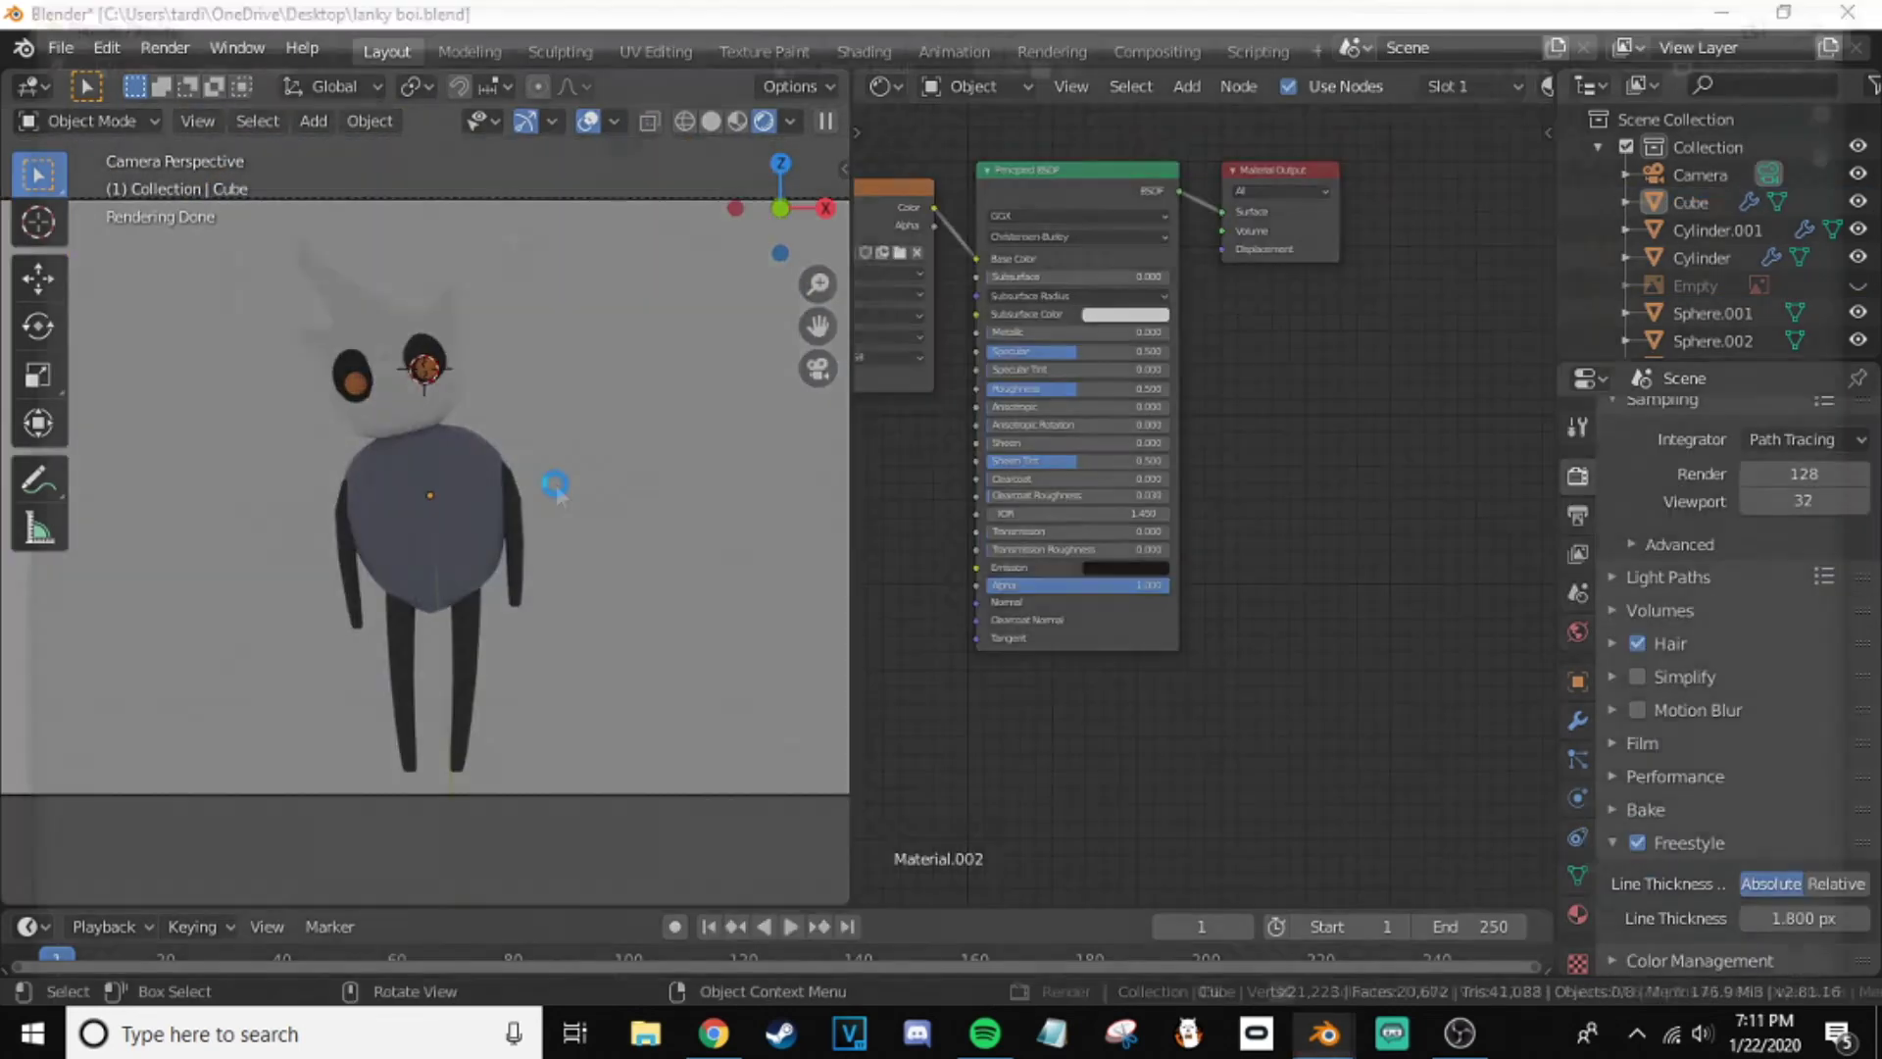
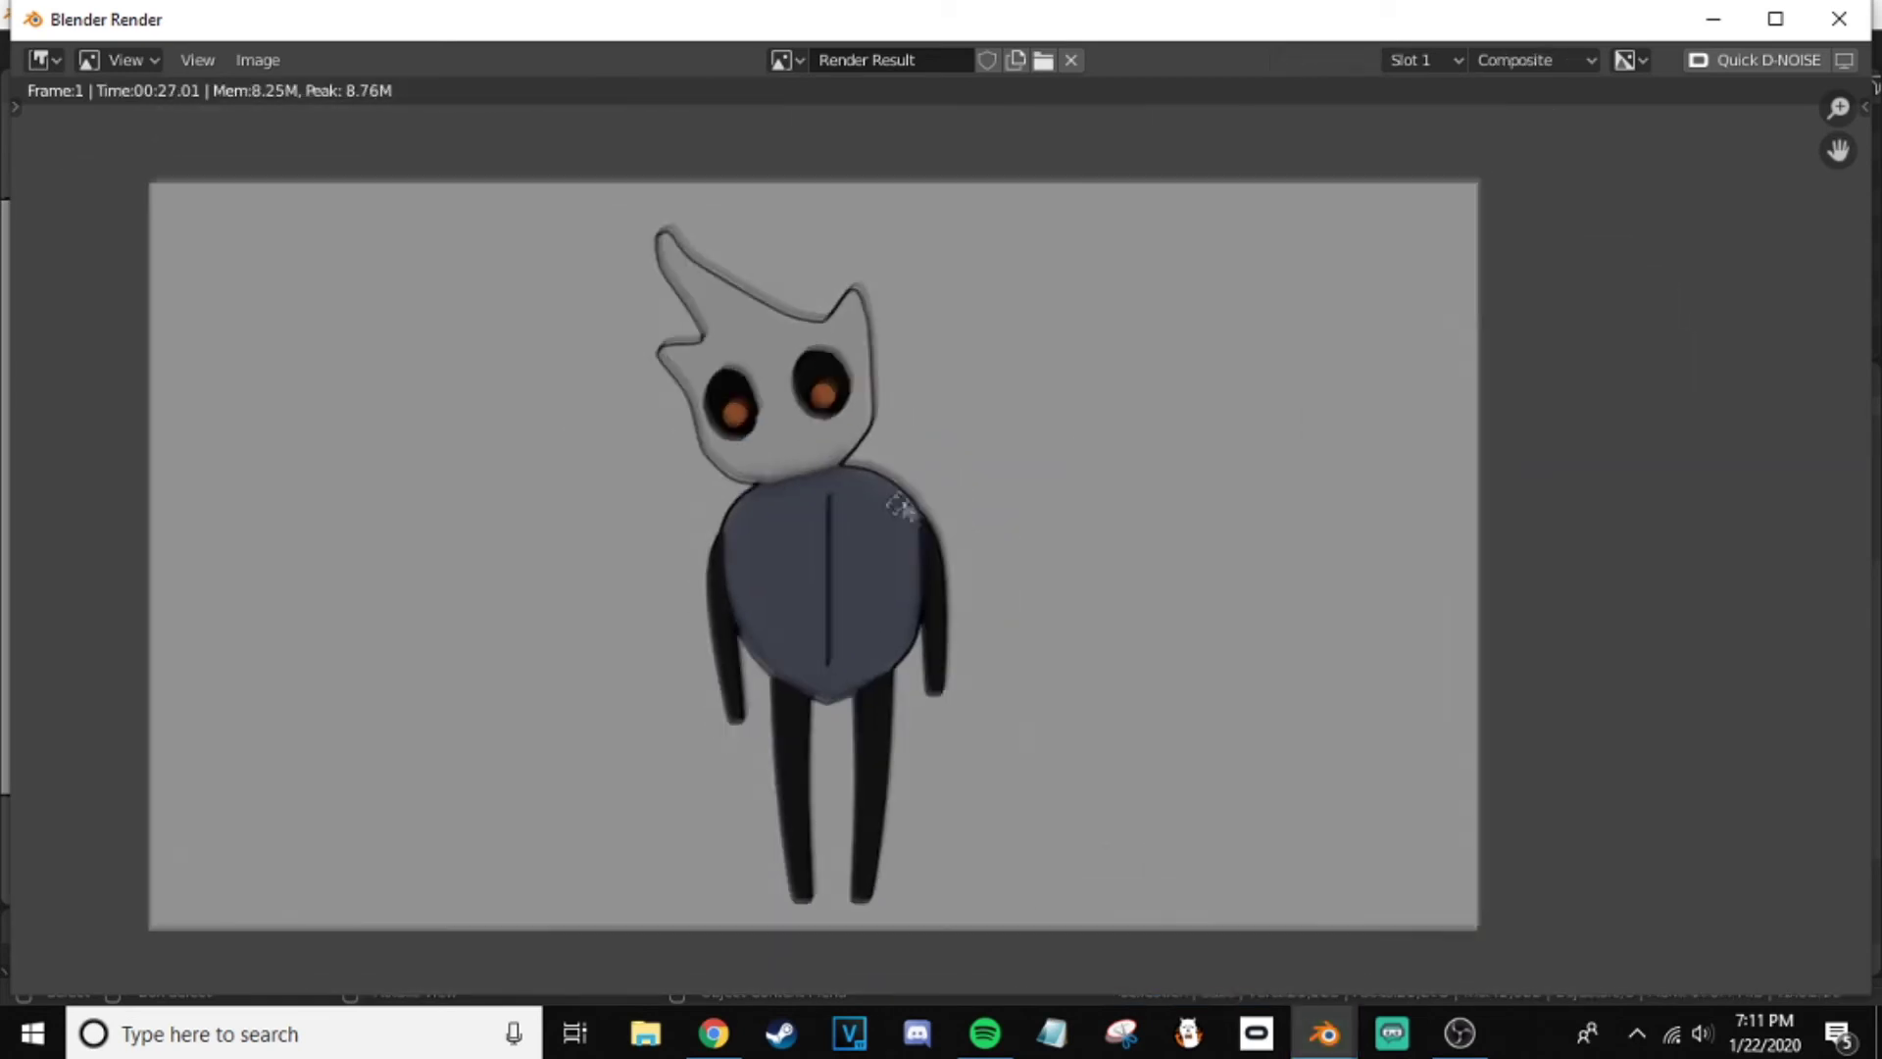
- Close the previous render result window
scroll(748, 345, up, 2)
scroll(703, 457, up, 3)
scroll(702, 457, down, 4)
scroll(842, 627, up, 4)
click(1839, 19)
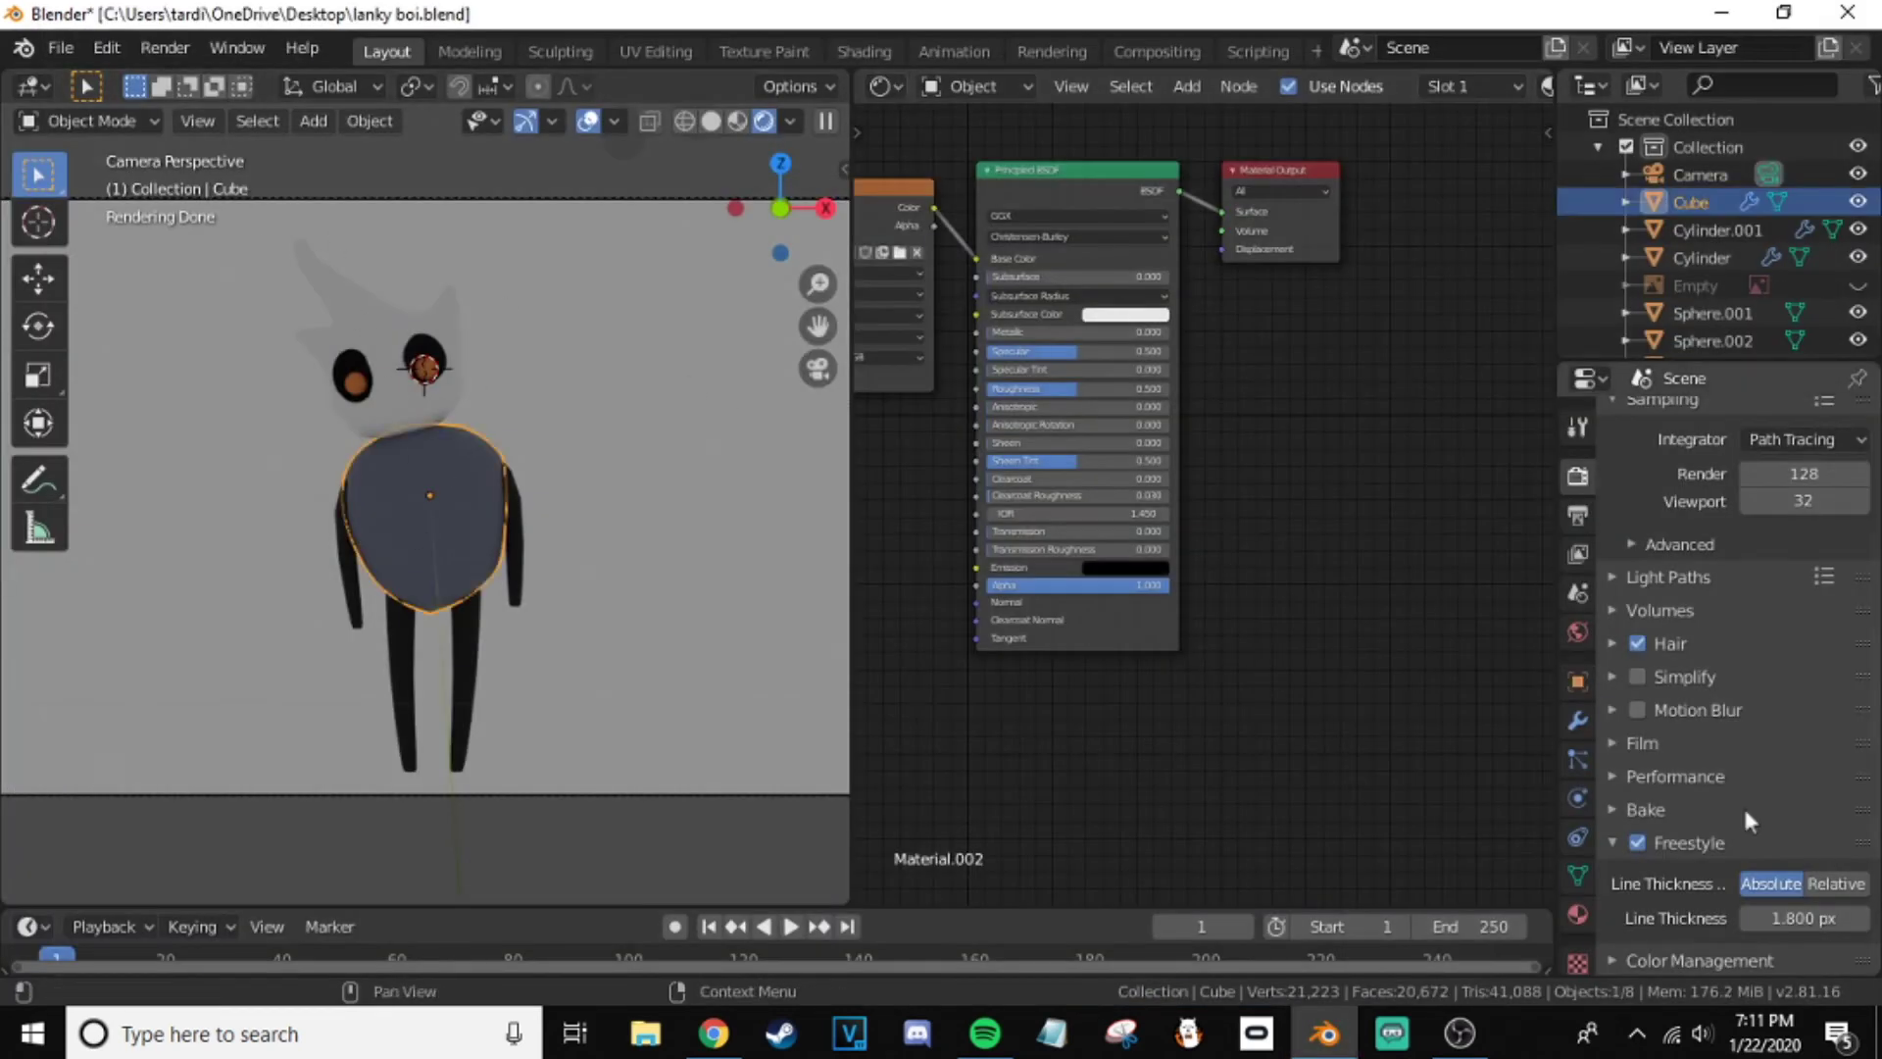
- Re-render with Relative Freestyle line thickness and inspect the stray outline down the torso
key(F12)
scroll(1057, 470, down, 3)
scroll(980, 491, up, 5)
scroll(839, 652, down, 3)
scroll(1083, 682, down, 1)
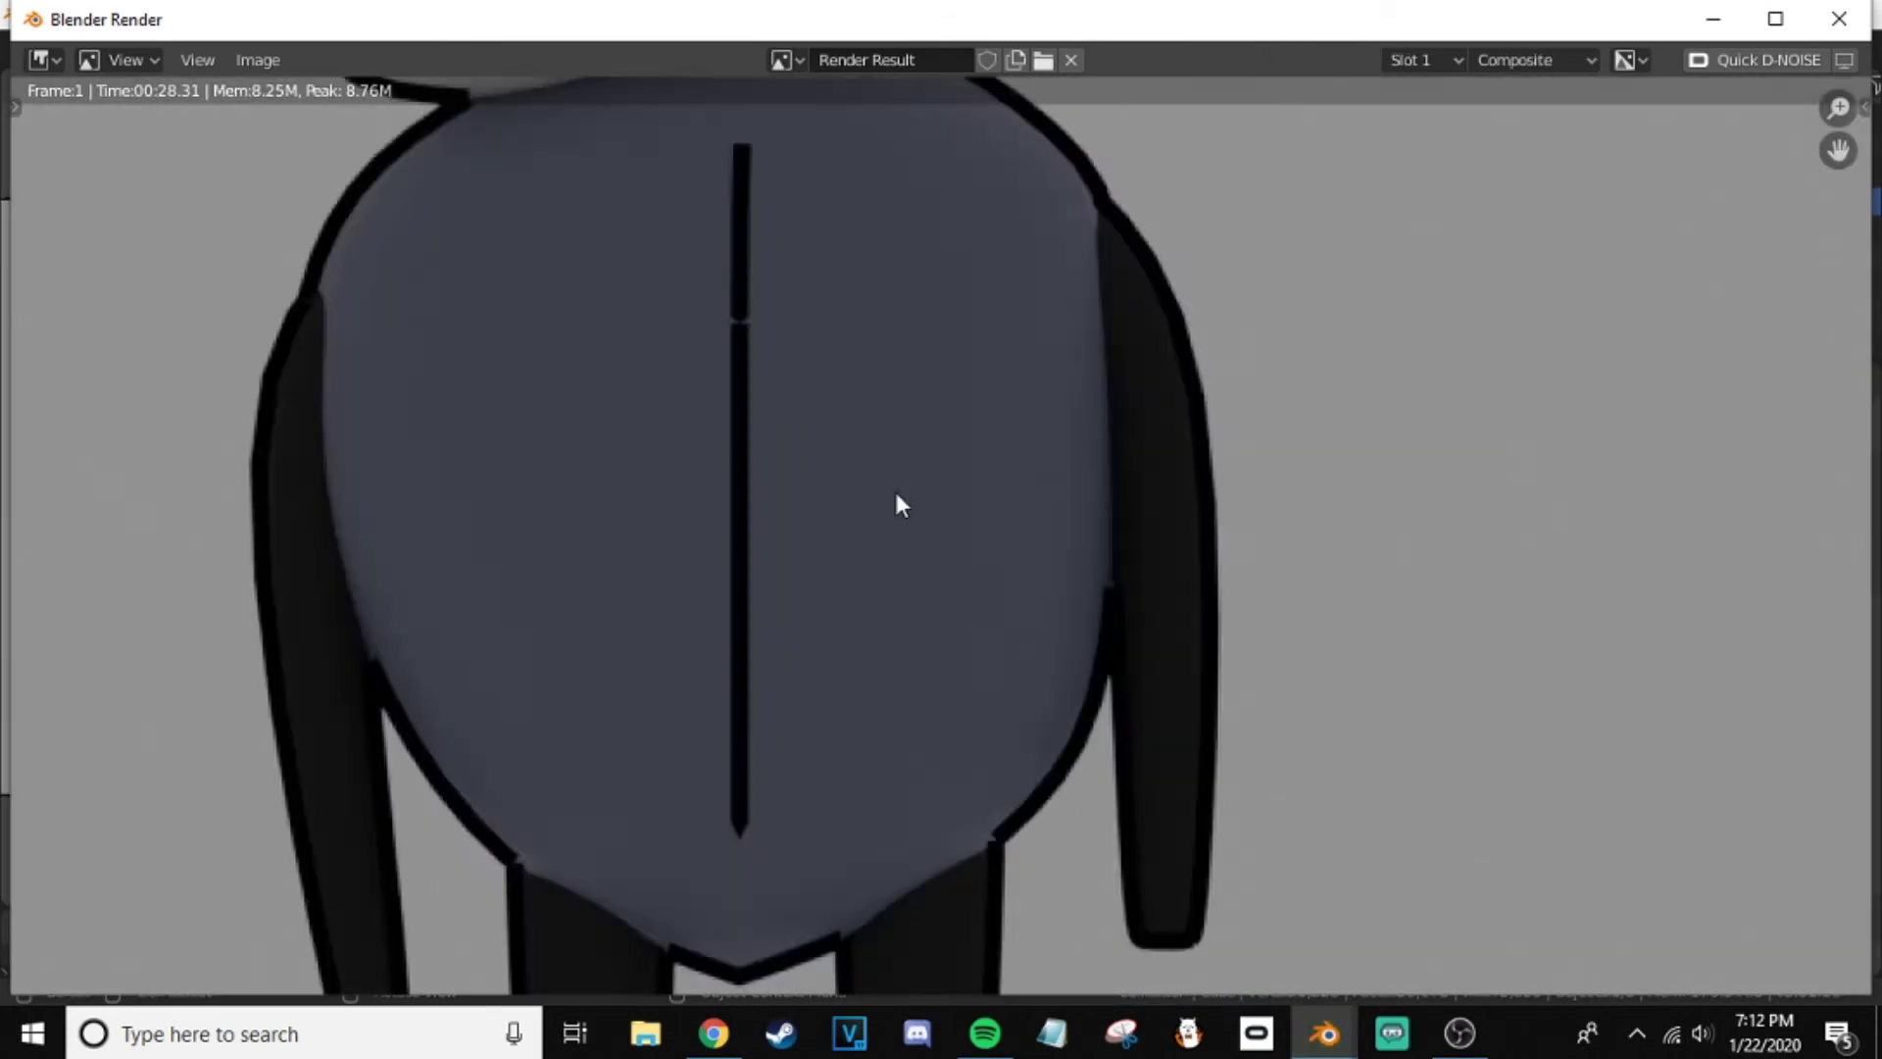
scroll(1692, 868, down, 5)
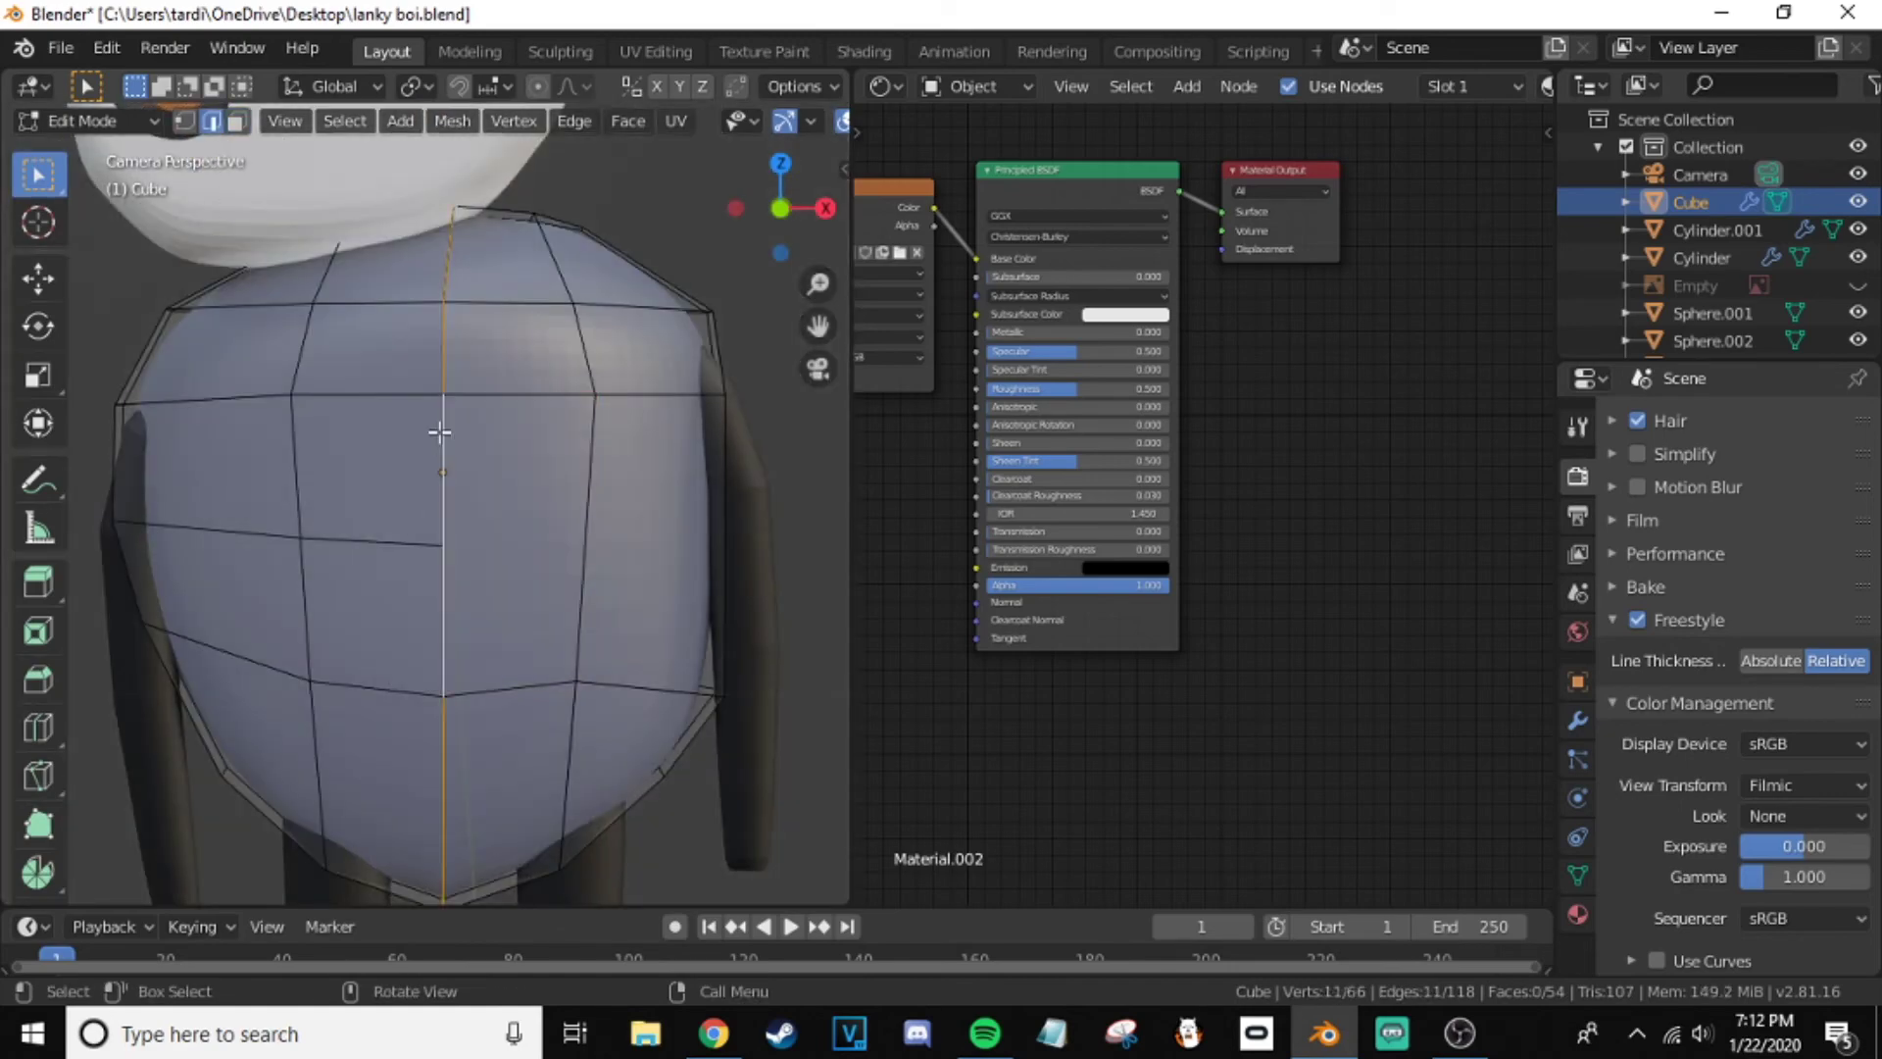
- Select the torso's centre seam edges, try Dissolve Edges, then undo it
mouse_move(443, 443)
middle_down()
mouse_move(432, 520)
mouse_move(462, 592)
mouse_move(438, 637)
middle_up()
click(474, 536)
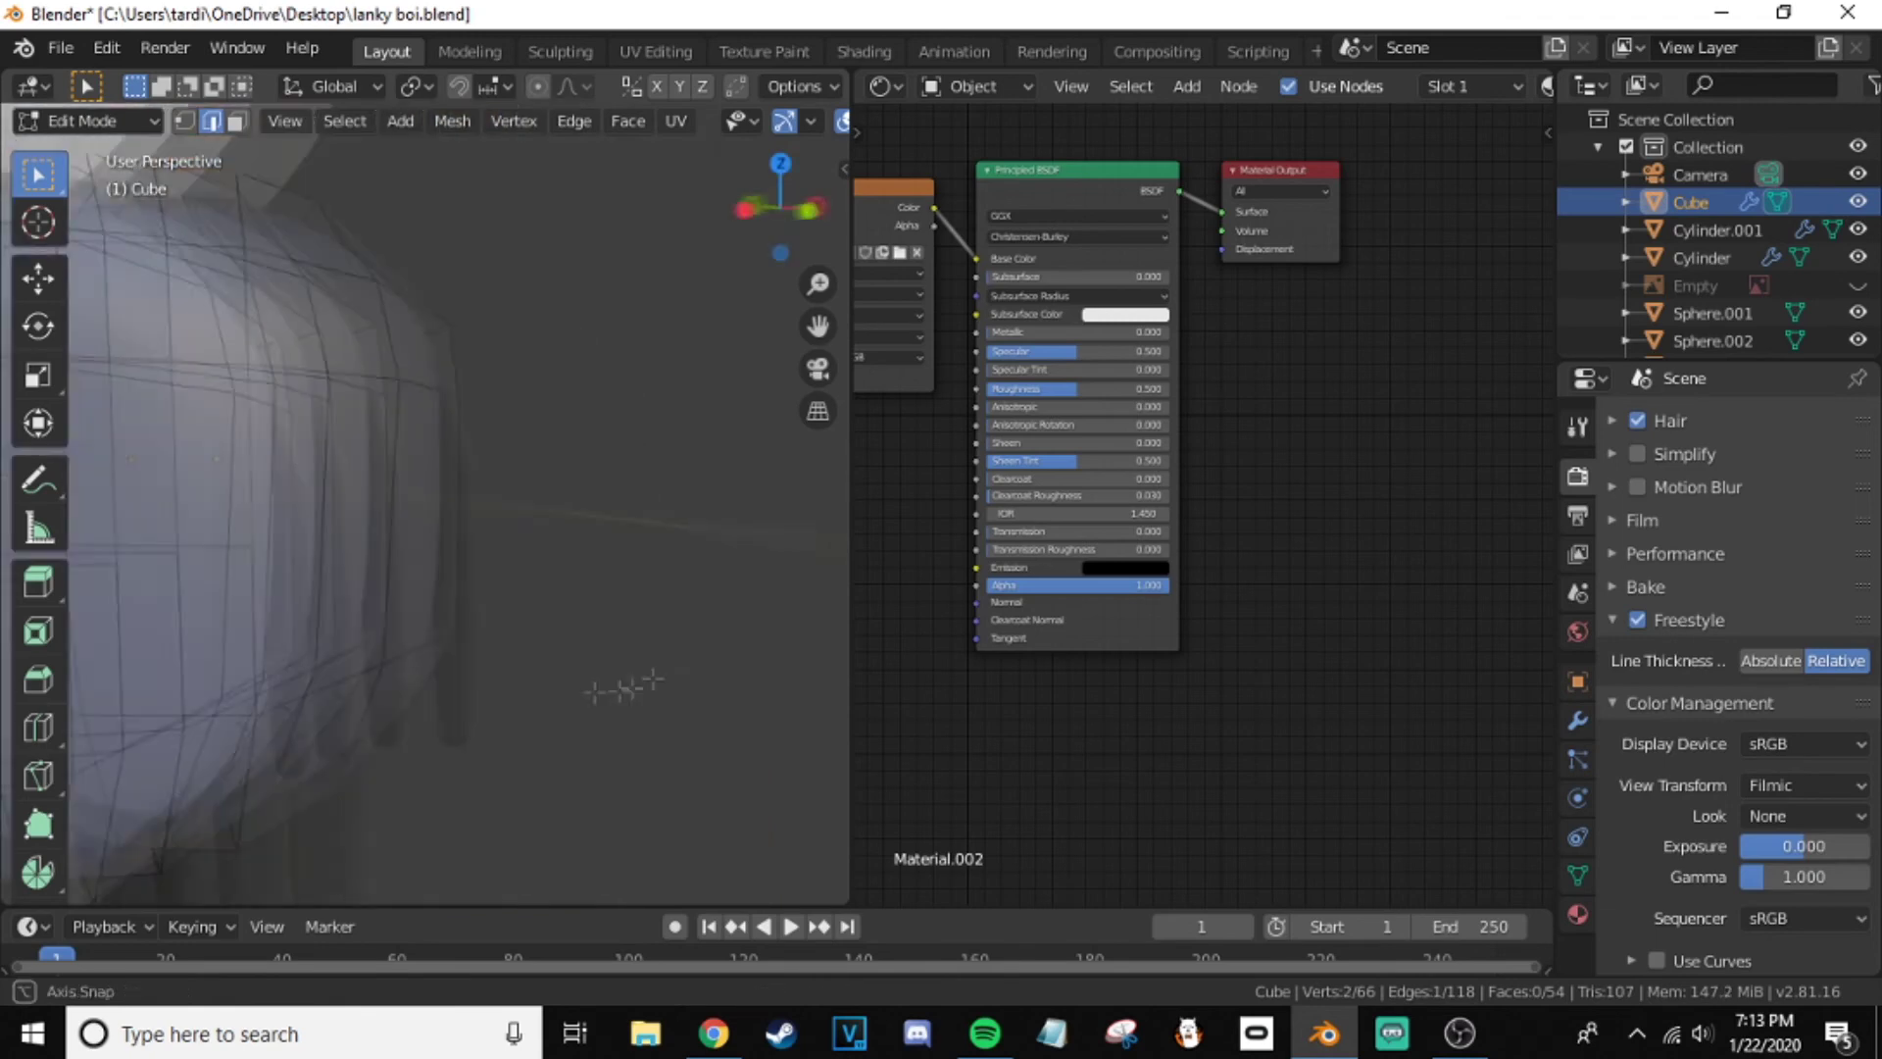
right_click(242, 702)
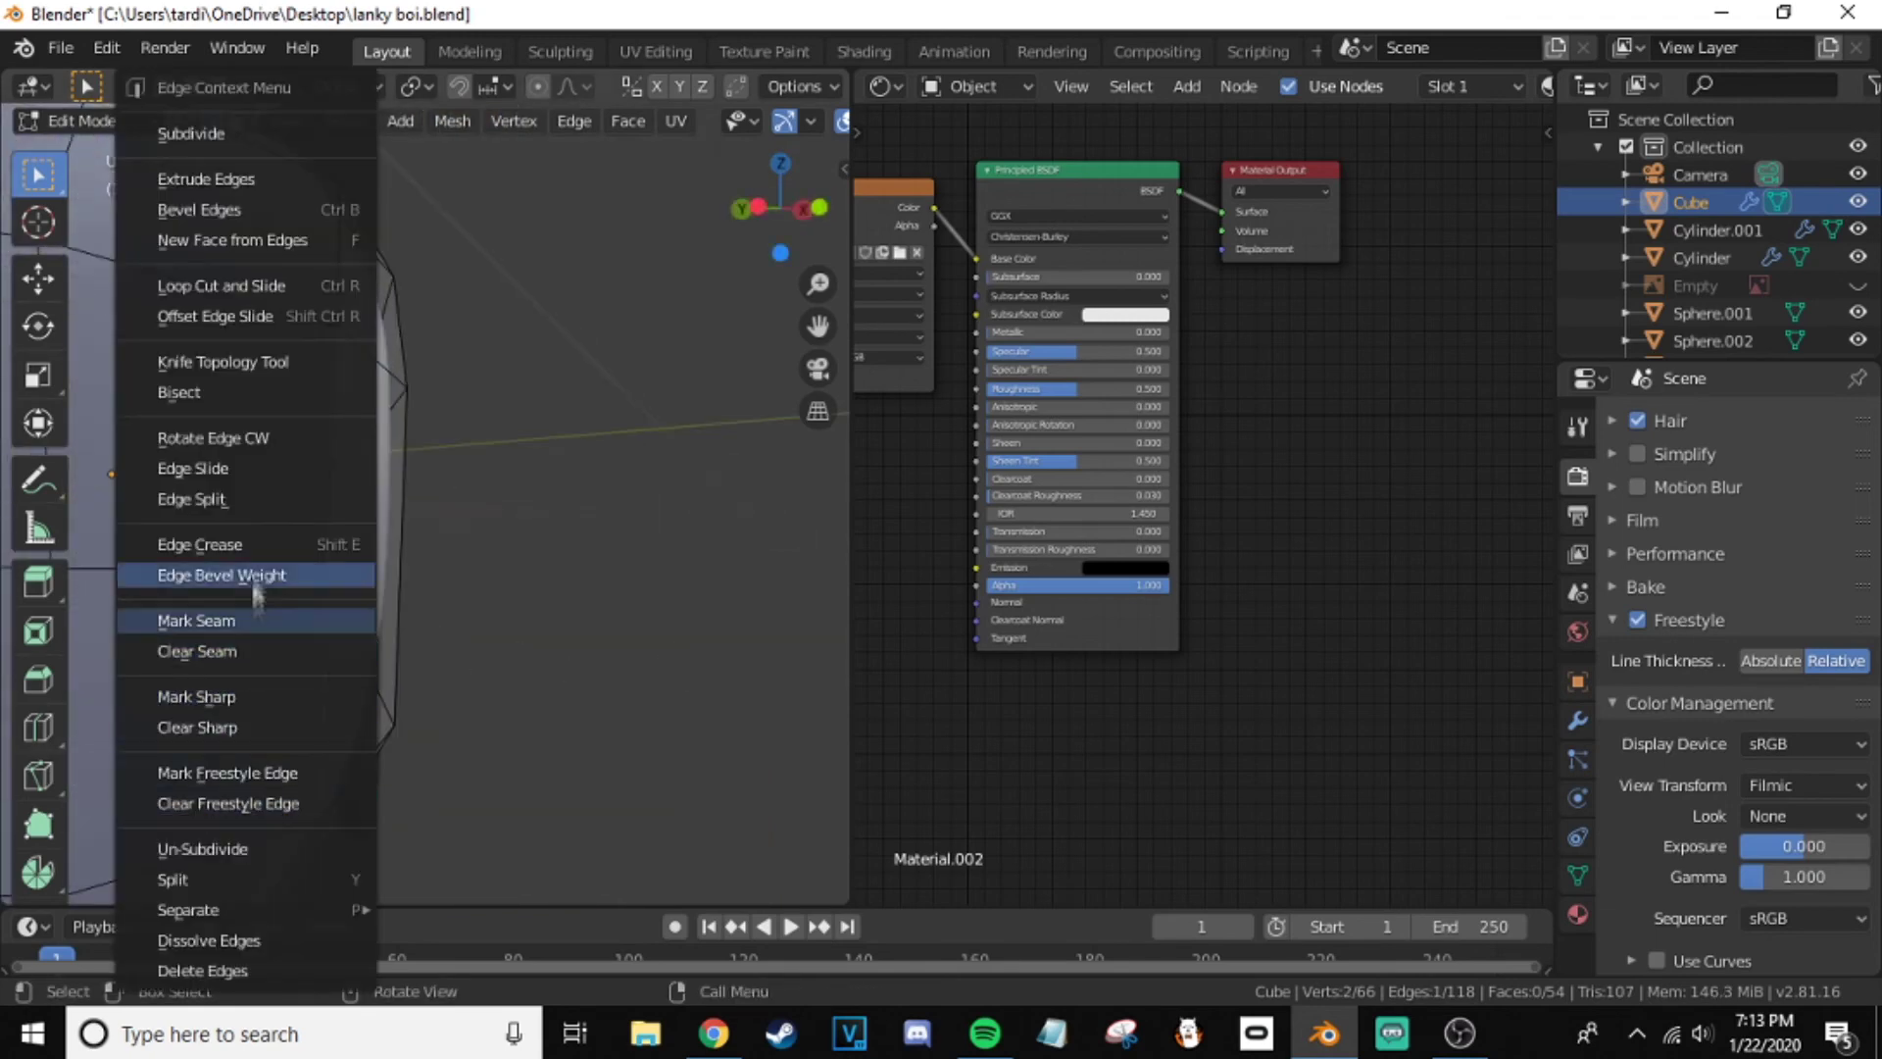
right_click(372, 970)
click(333, 941)
scroll(319, 615, down, 4)
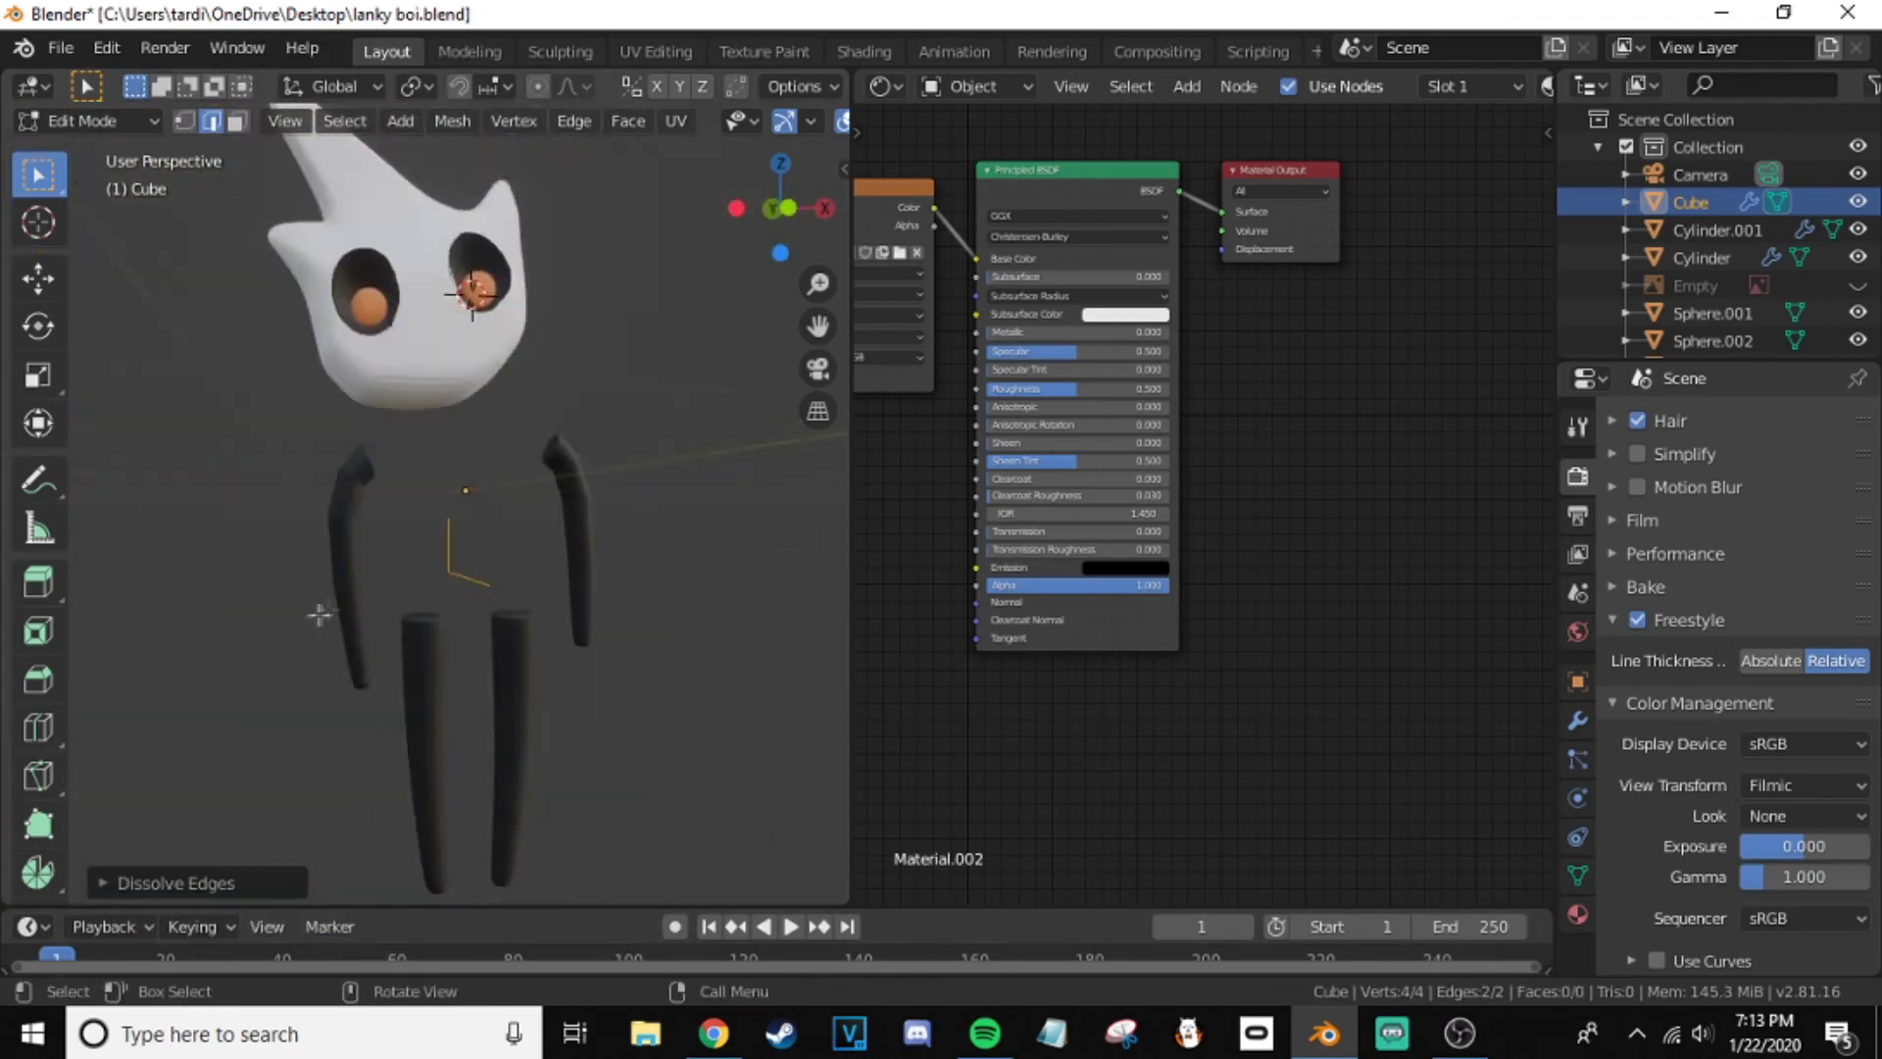
key(ctrl+z)
scroll(319, 615, up, 3)
- Fill a new face from the selected torso edges and check it in see-through view
right_click(278, 914)
right_click(174, 161)
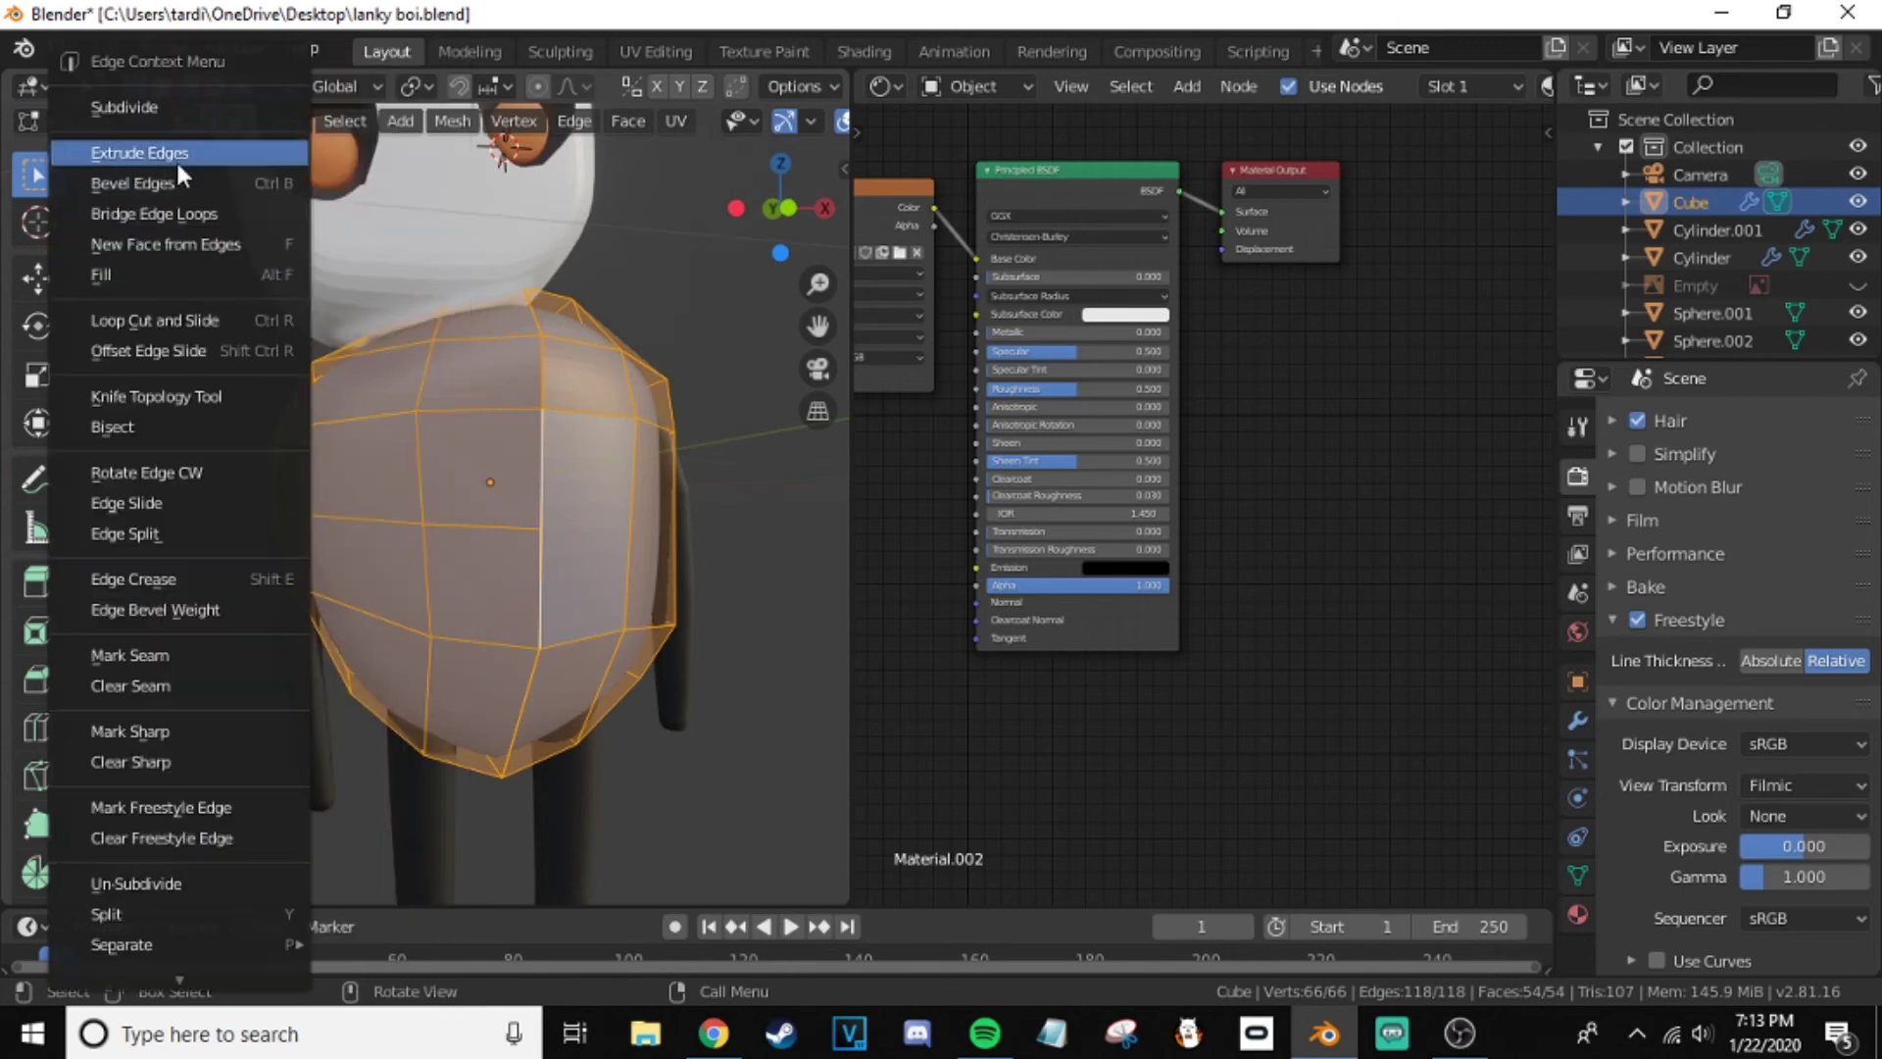
click(178, 246)
middle_drag(672, 488, 588, 470)
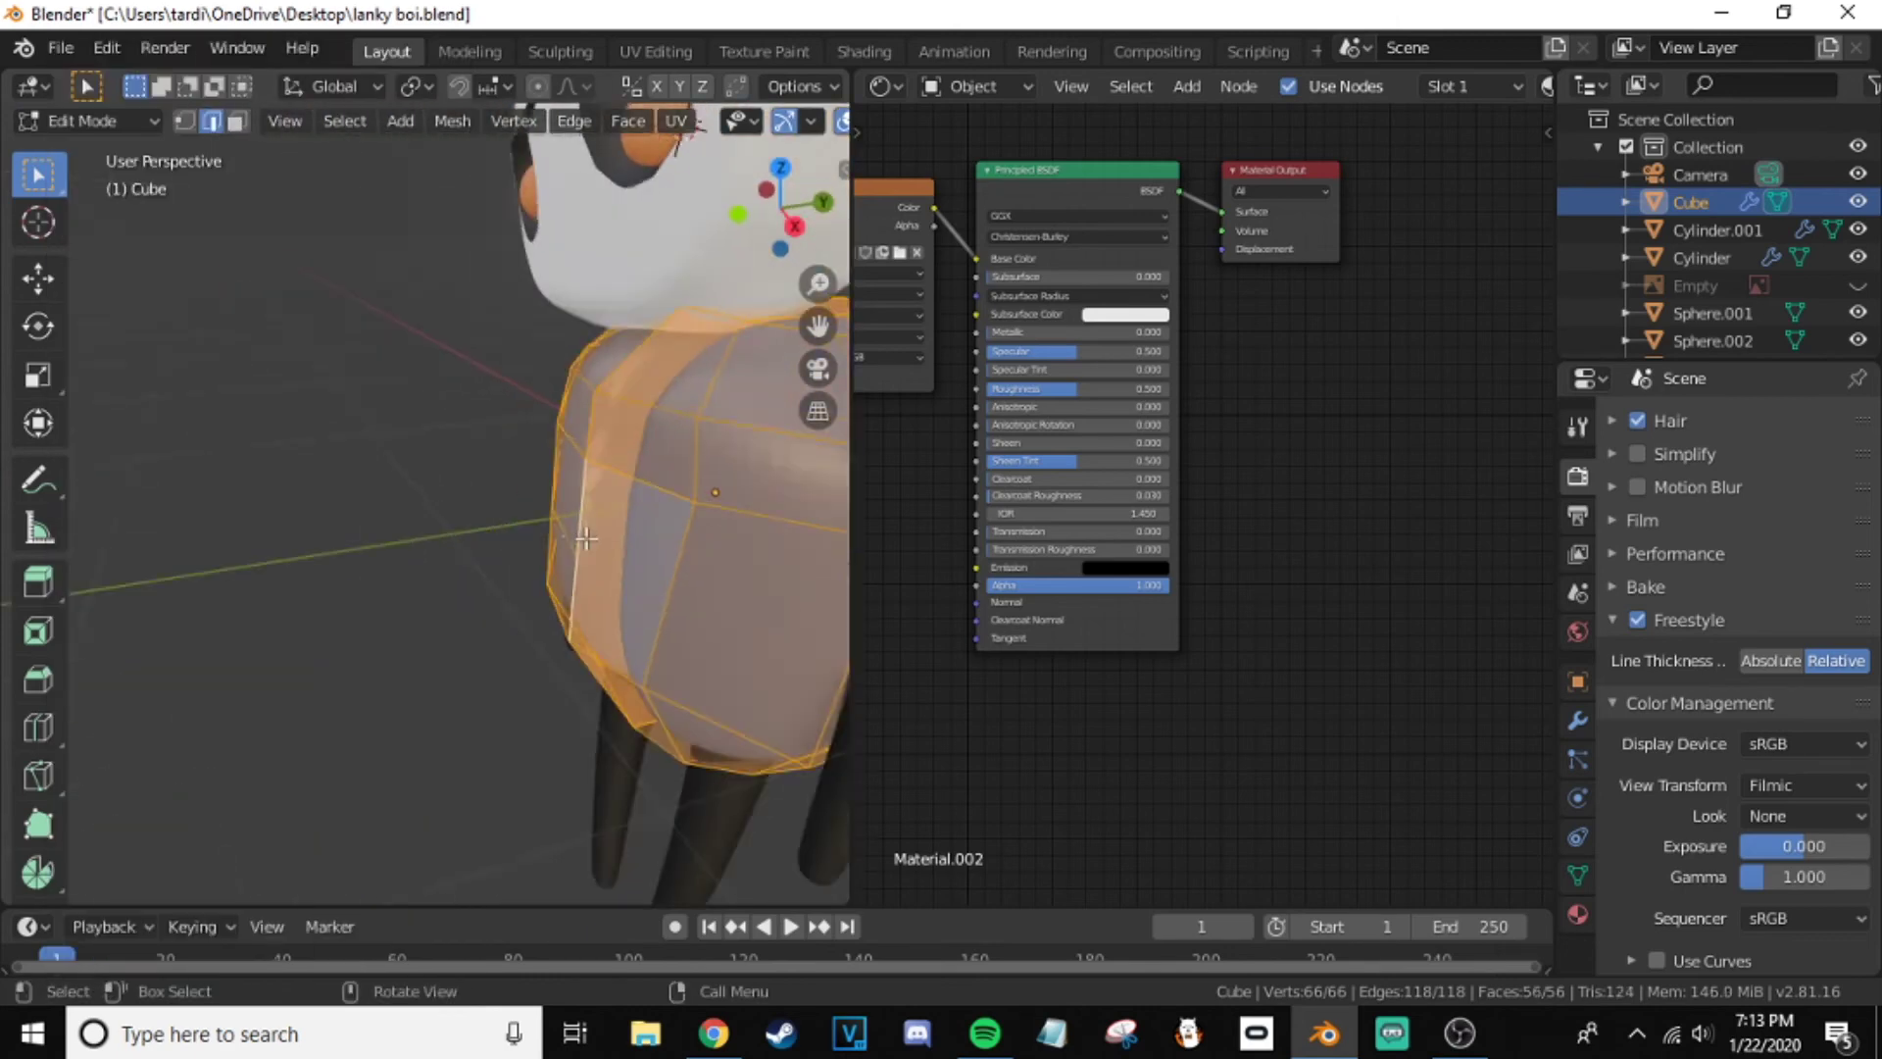
key(shift+z)
scroll(602, 467, up, 4)
- Delete the extra edges and the leftover n-gon face from the torso
middle_drag(490, 491, 402, 644)
key(x)
click(402, 632)
scroll(428, 642, down, 3)
scroll(428, 642, up, 3)
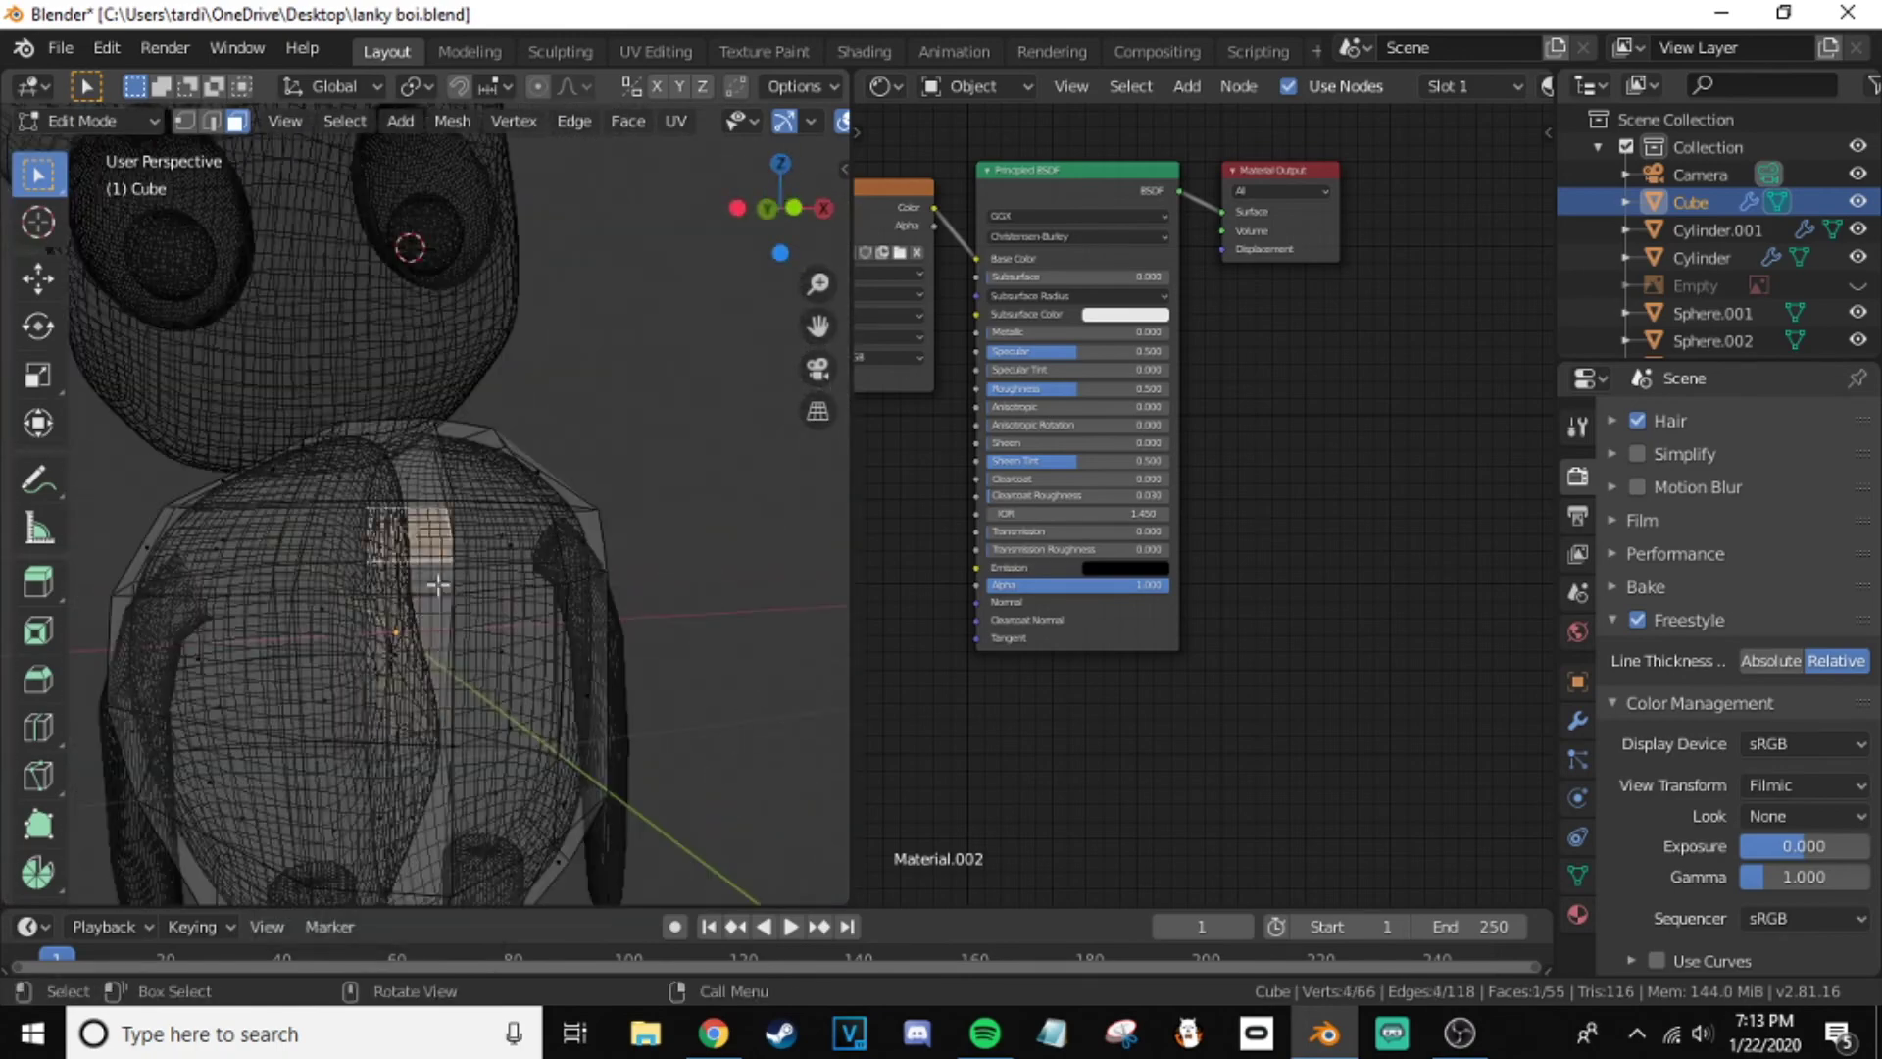
key(shift+z)
key(x)
click(424, 678)
scroll(423, 676, down, 3)
- Return to Object Mode and switch the viewport to Rendered shading
middle_drag(423, 677, 538, 582)
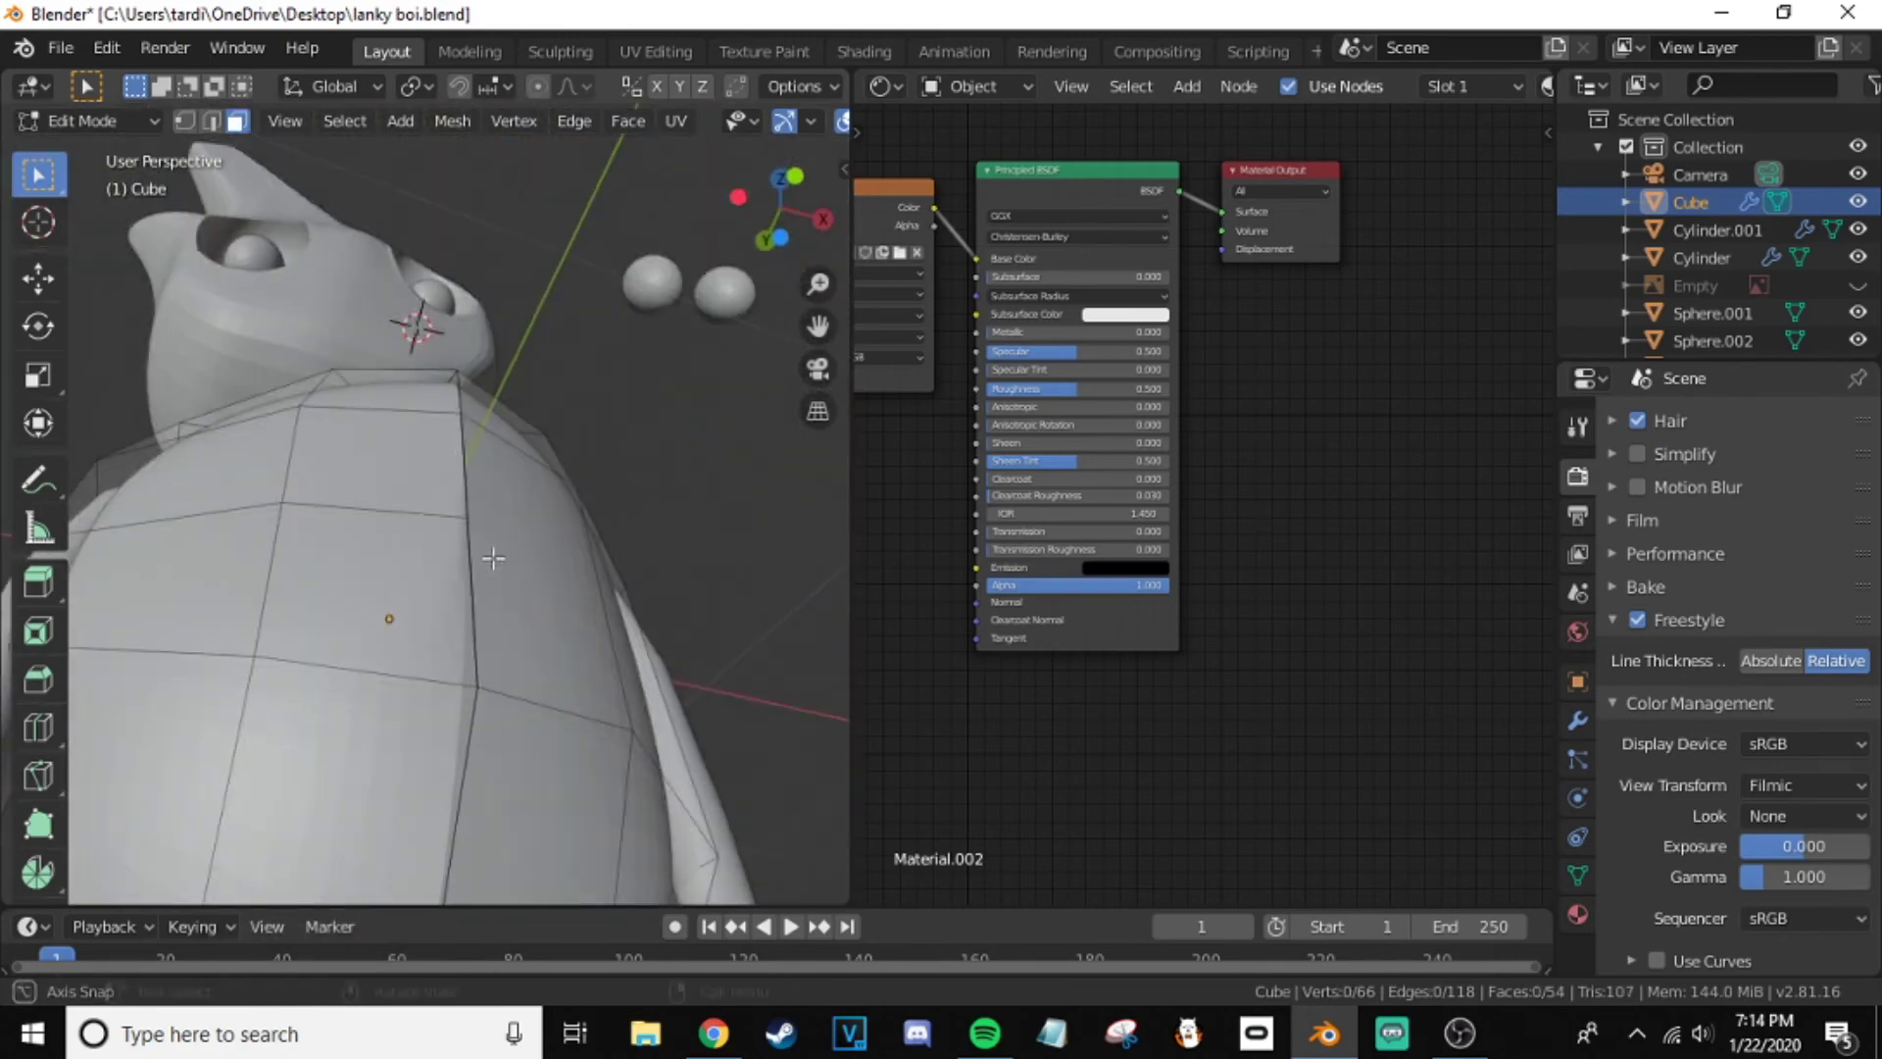
key(Tab)
key(z)
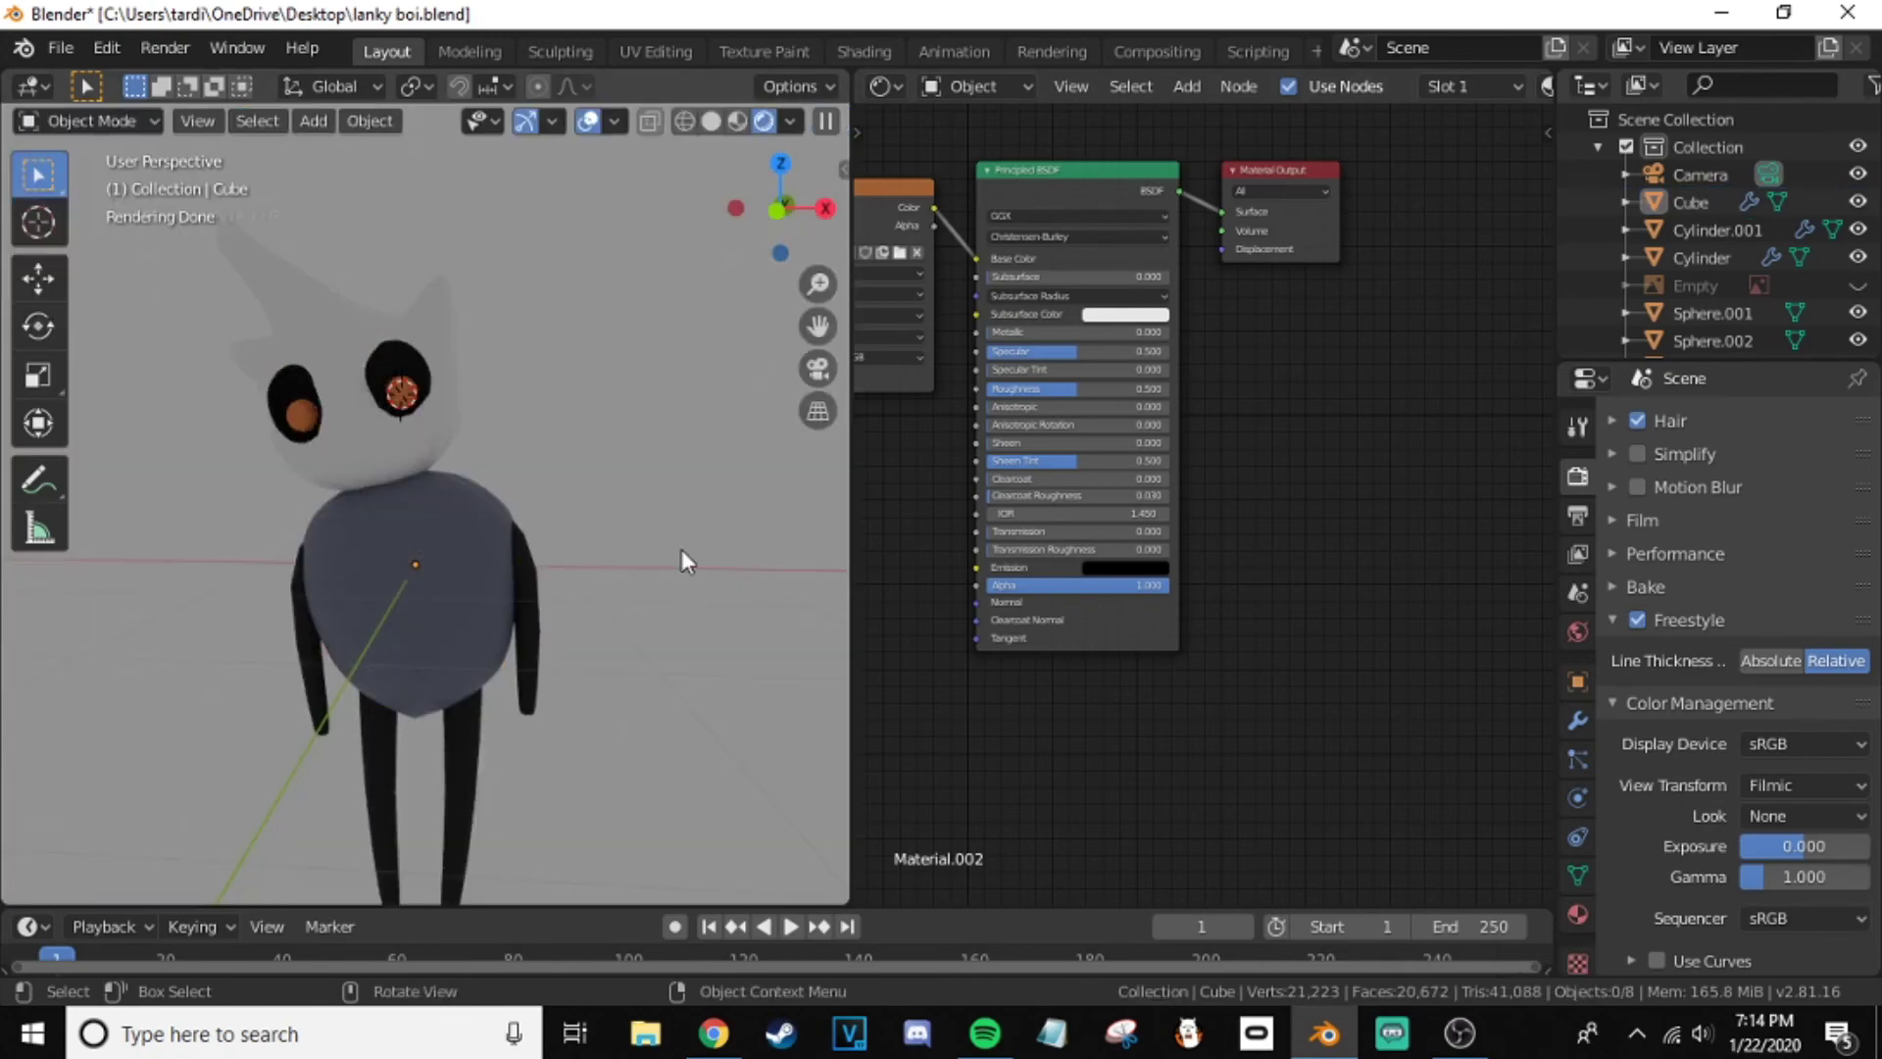
- Render the character with F12, check the Freestyle outlines, then close the render window
key(F12)
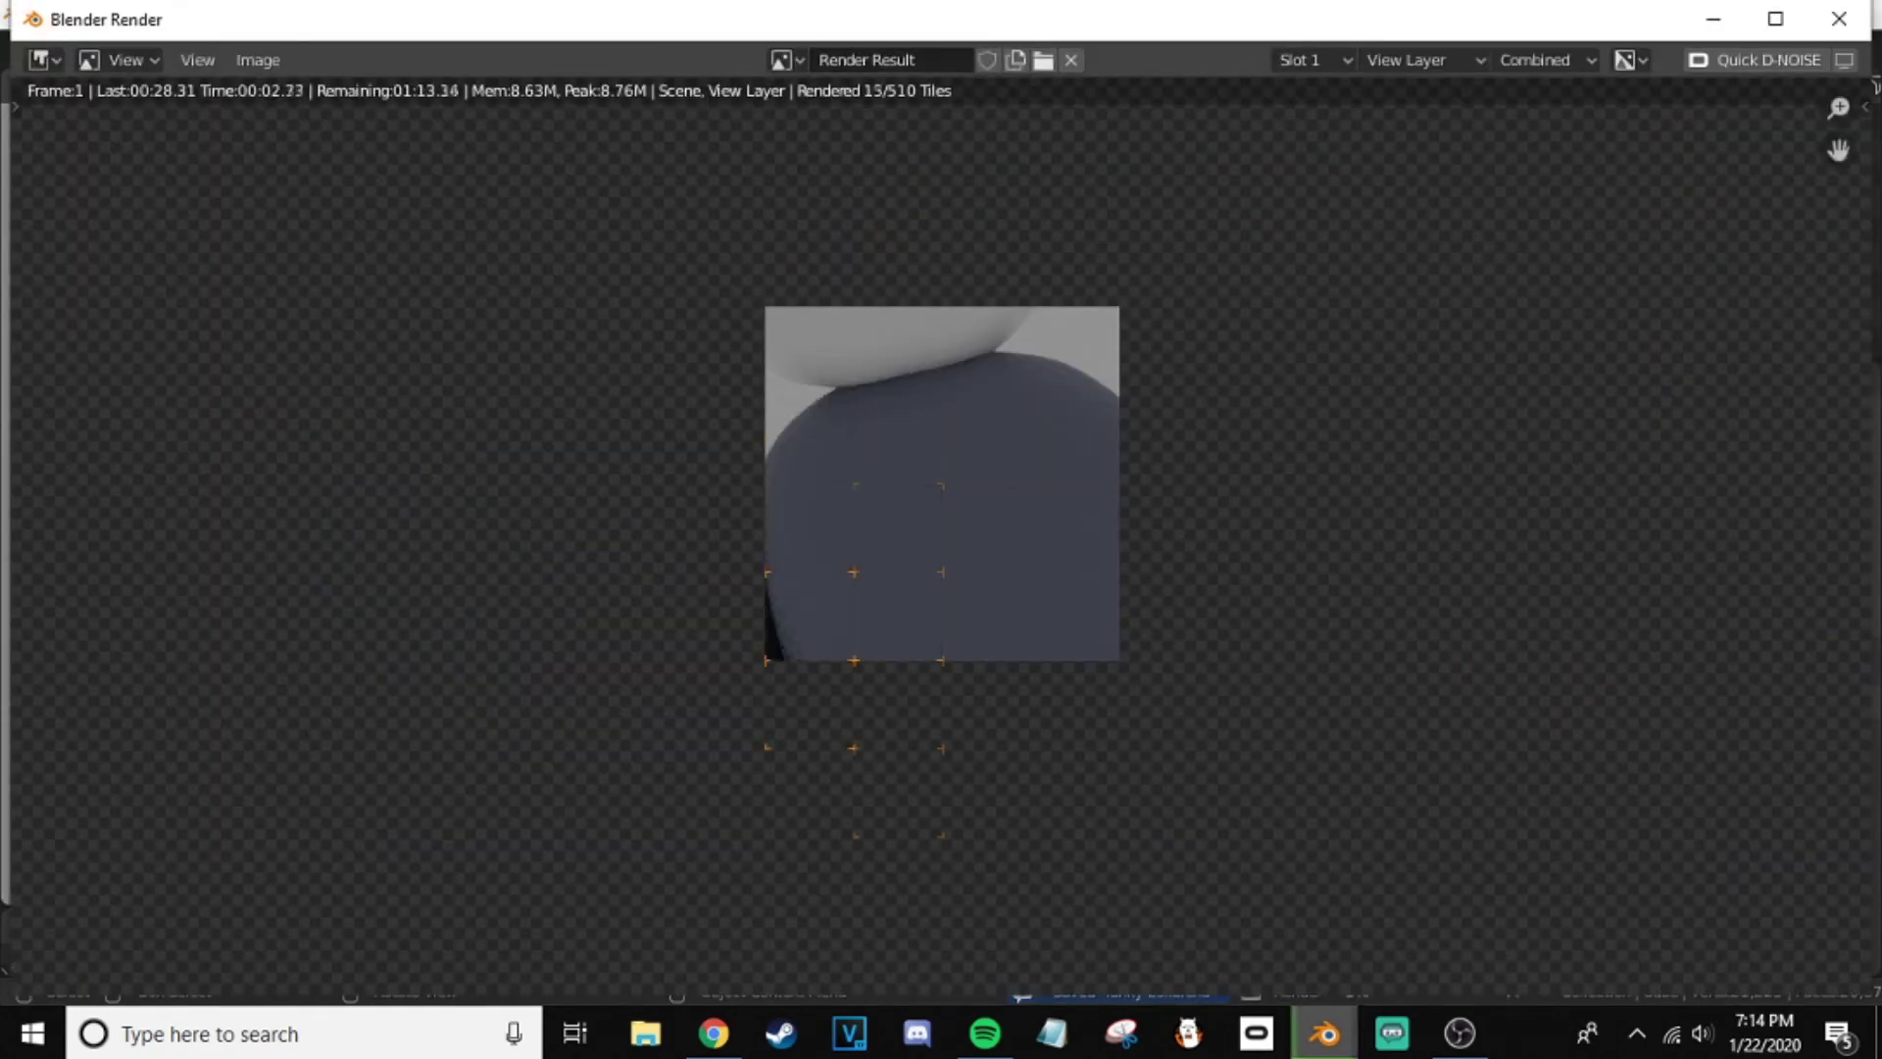
scroll(1039, 357, down, 2)
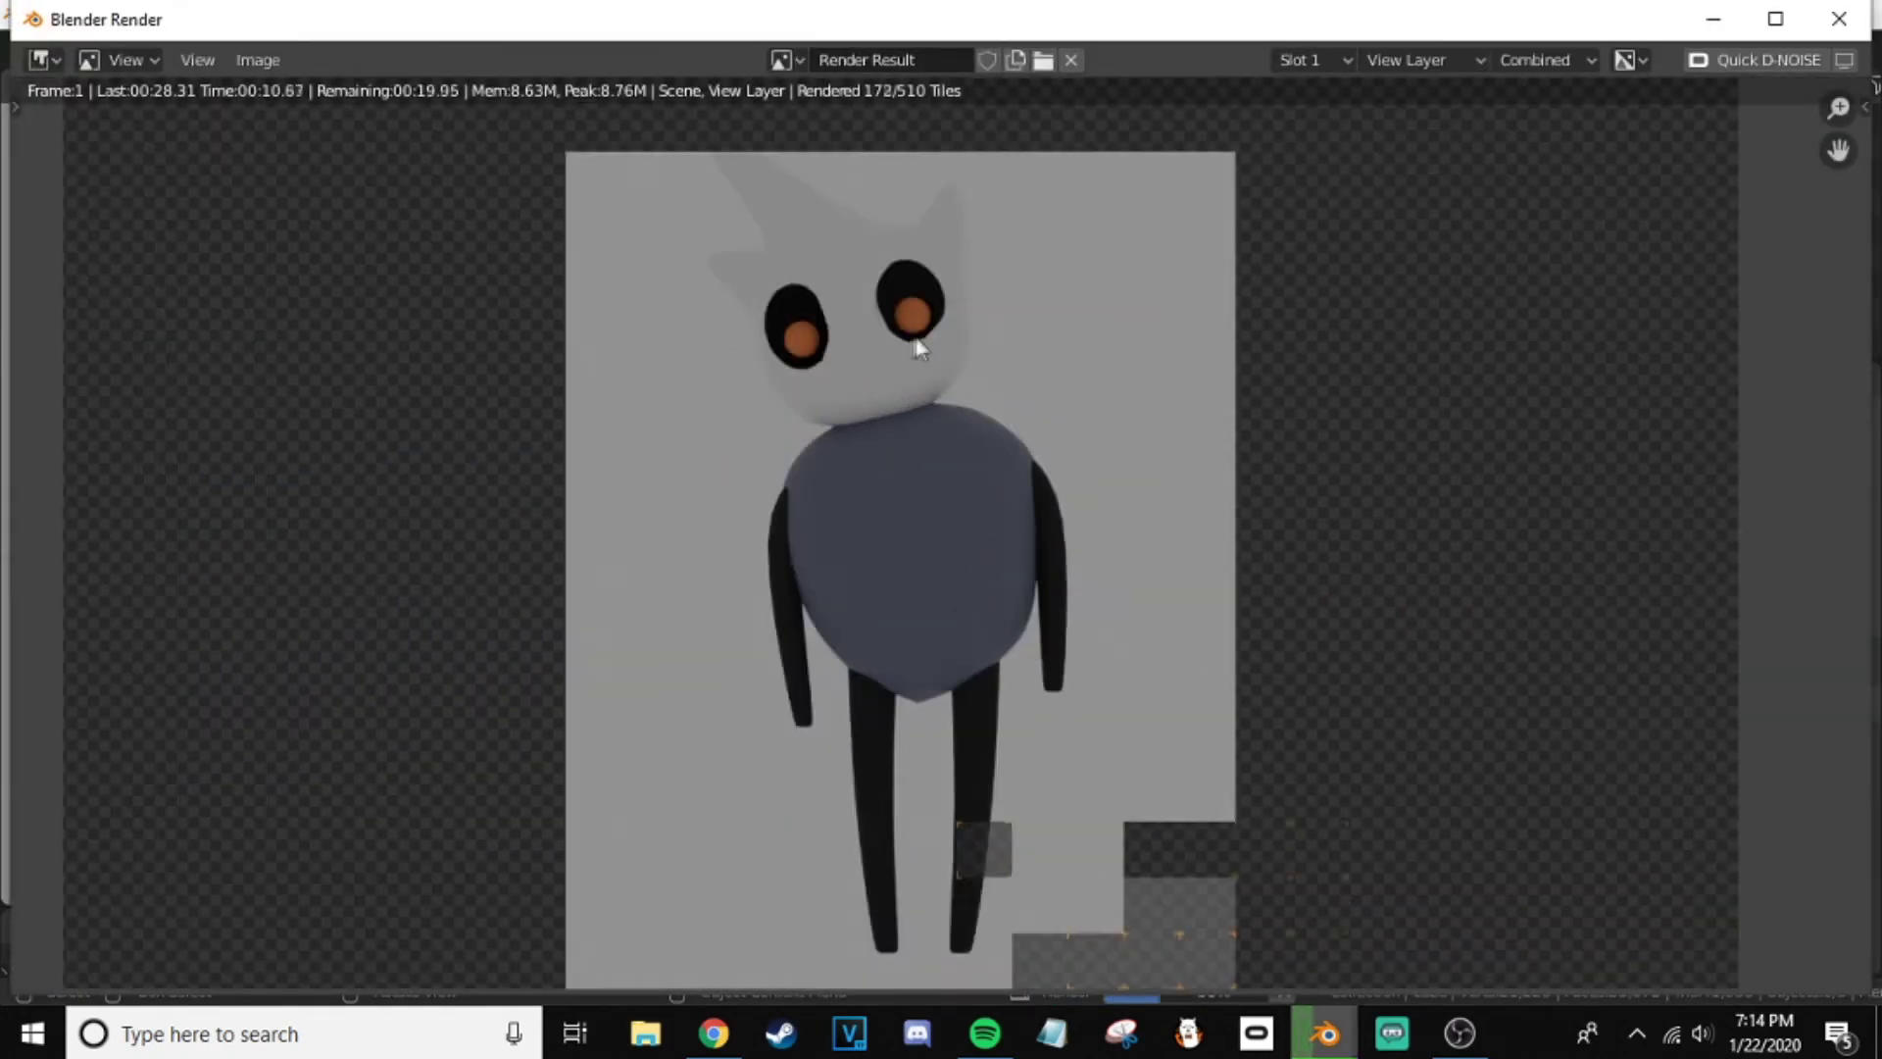
scroll(798, 320, up, 1)
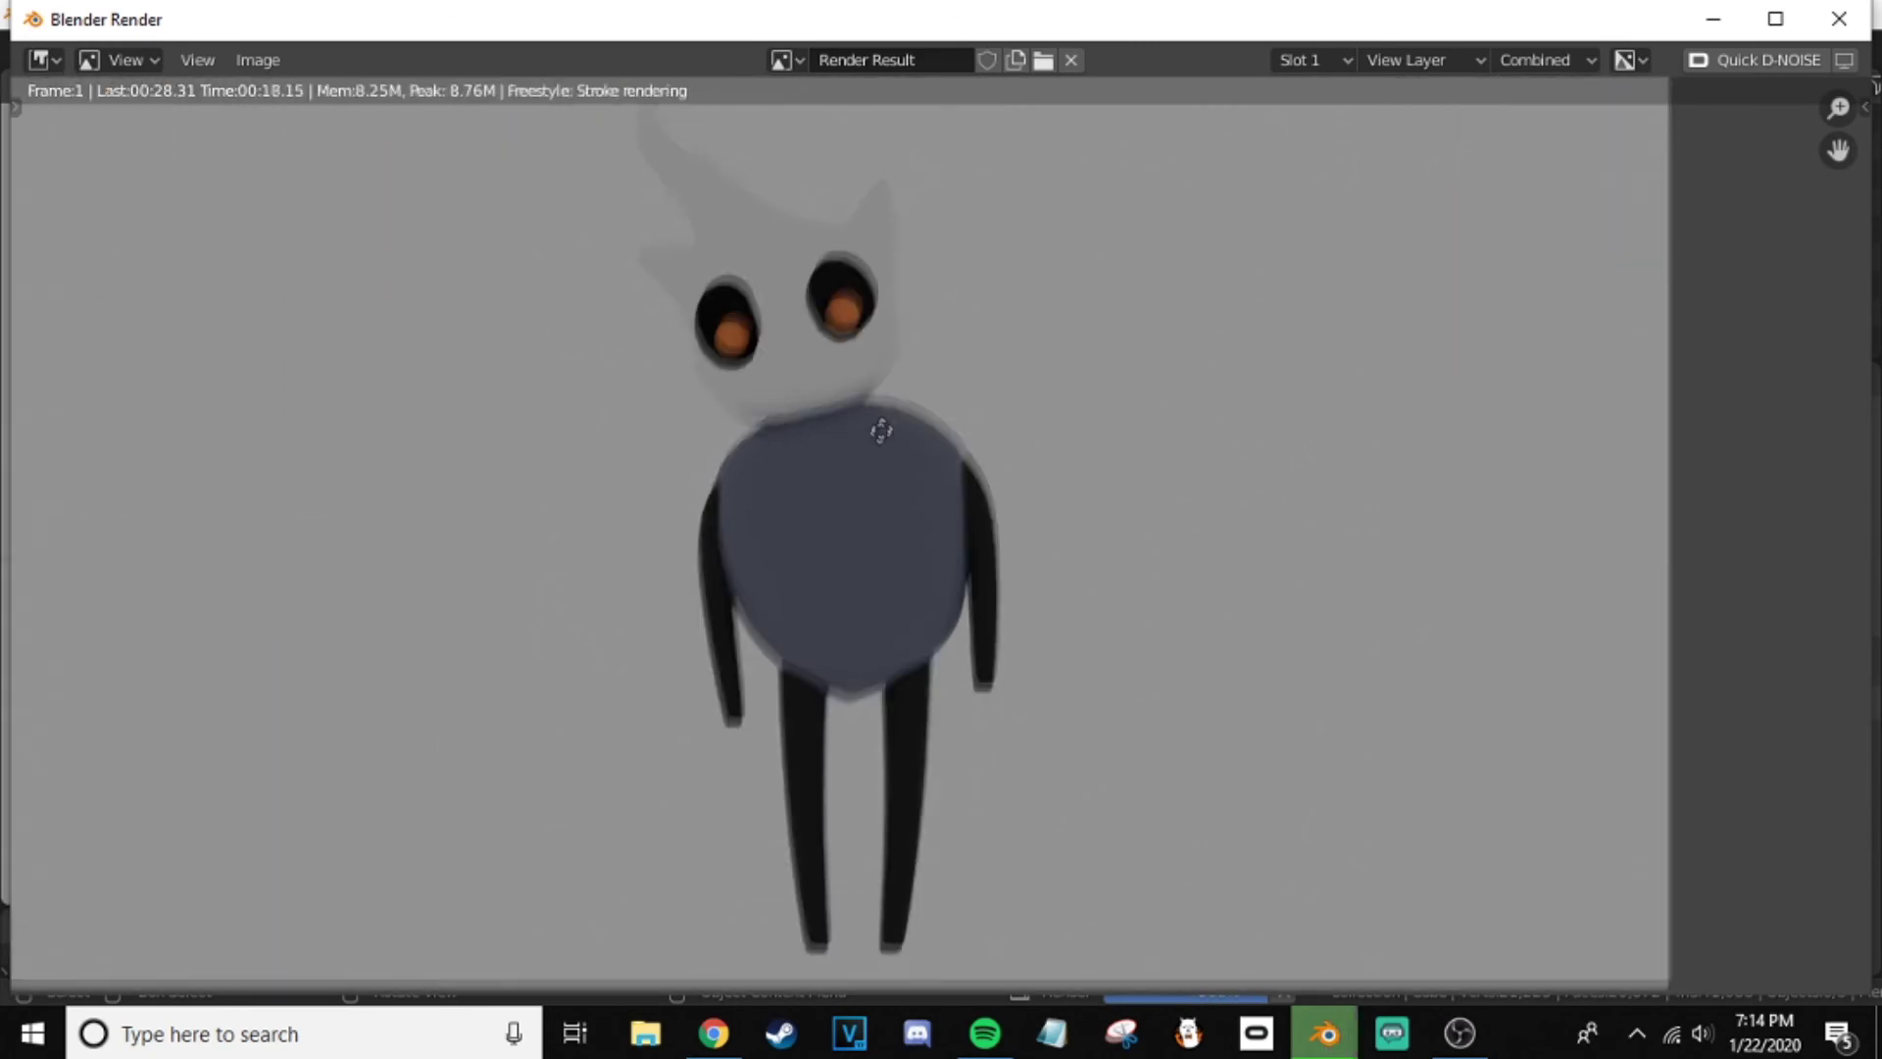
scroll(824, 363, down, 1)
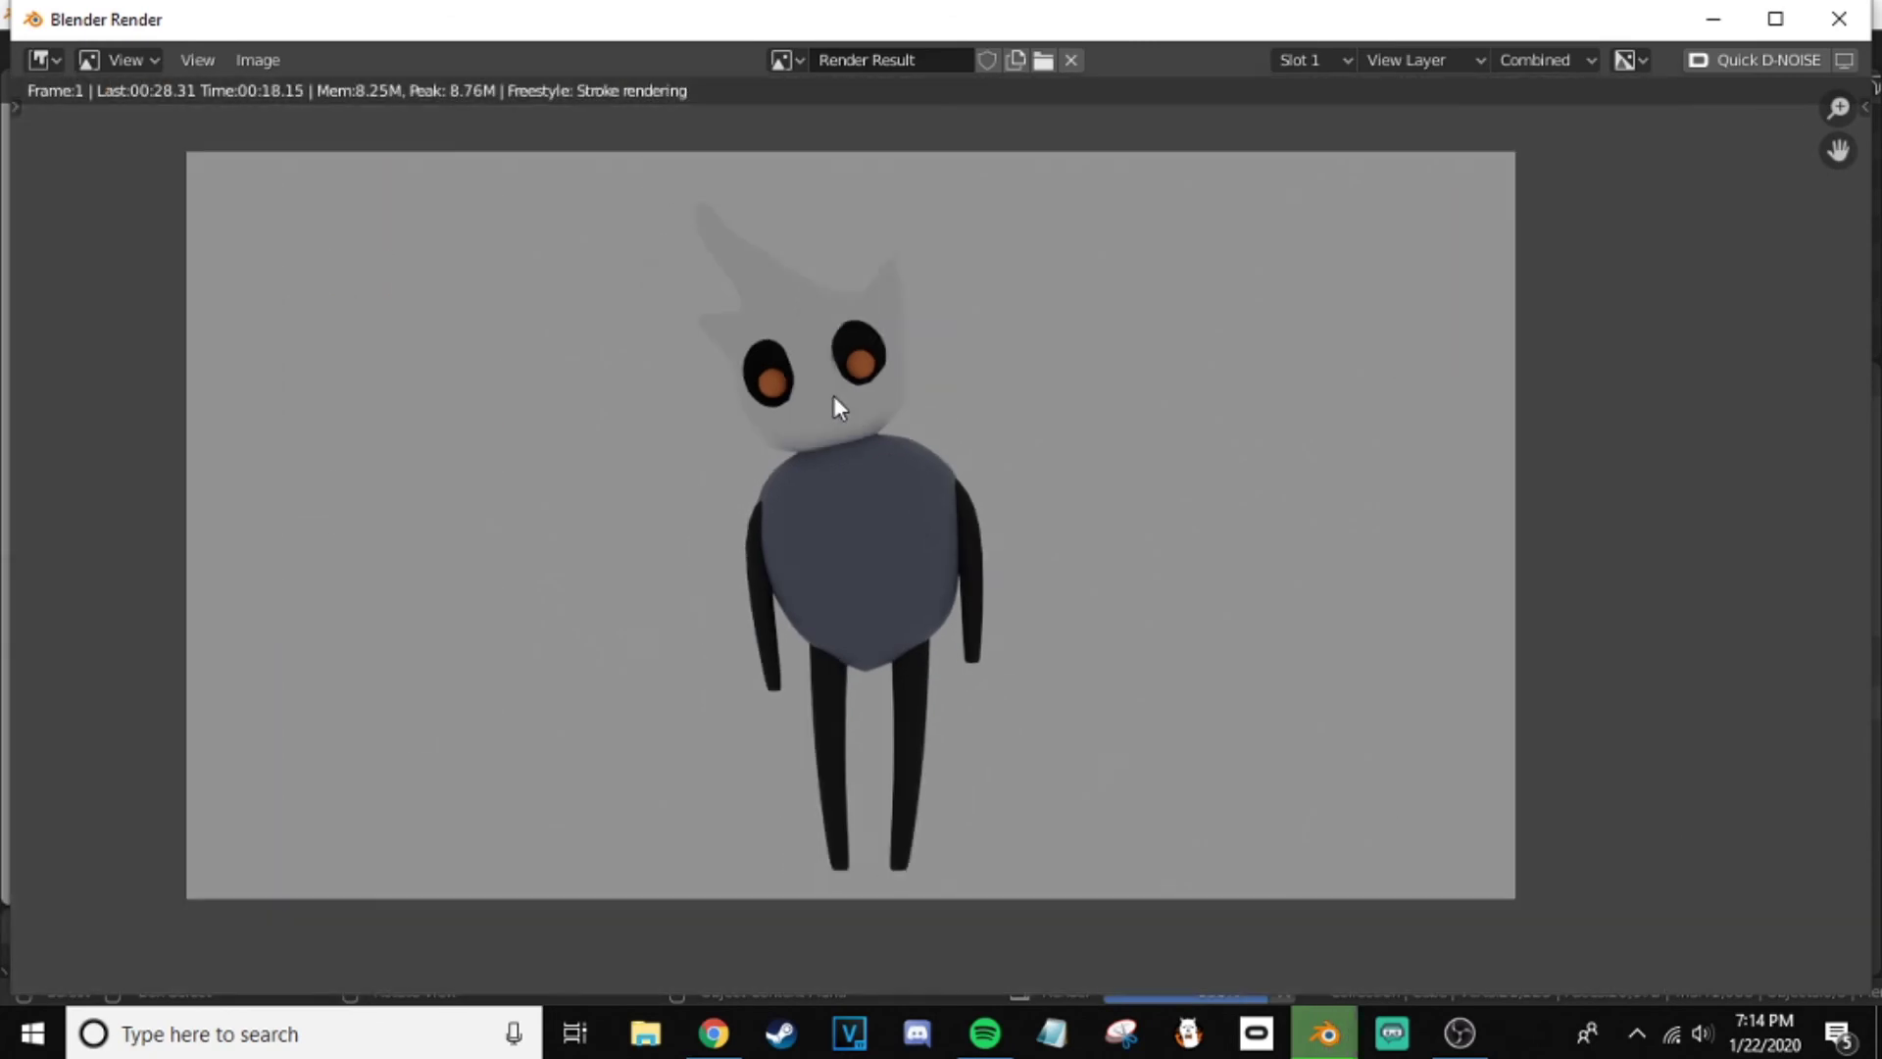
scroll(833, 396, up, 2)
scroll(748, 412, down, 1)
key(Escape)
scroll(420, 705, up, 4)
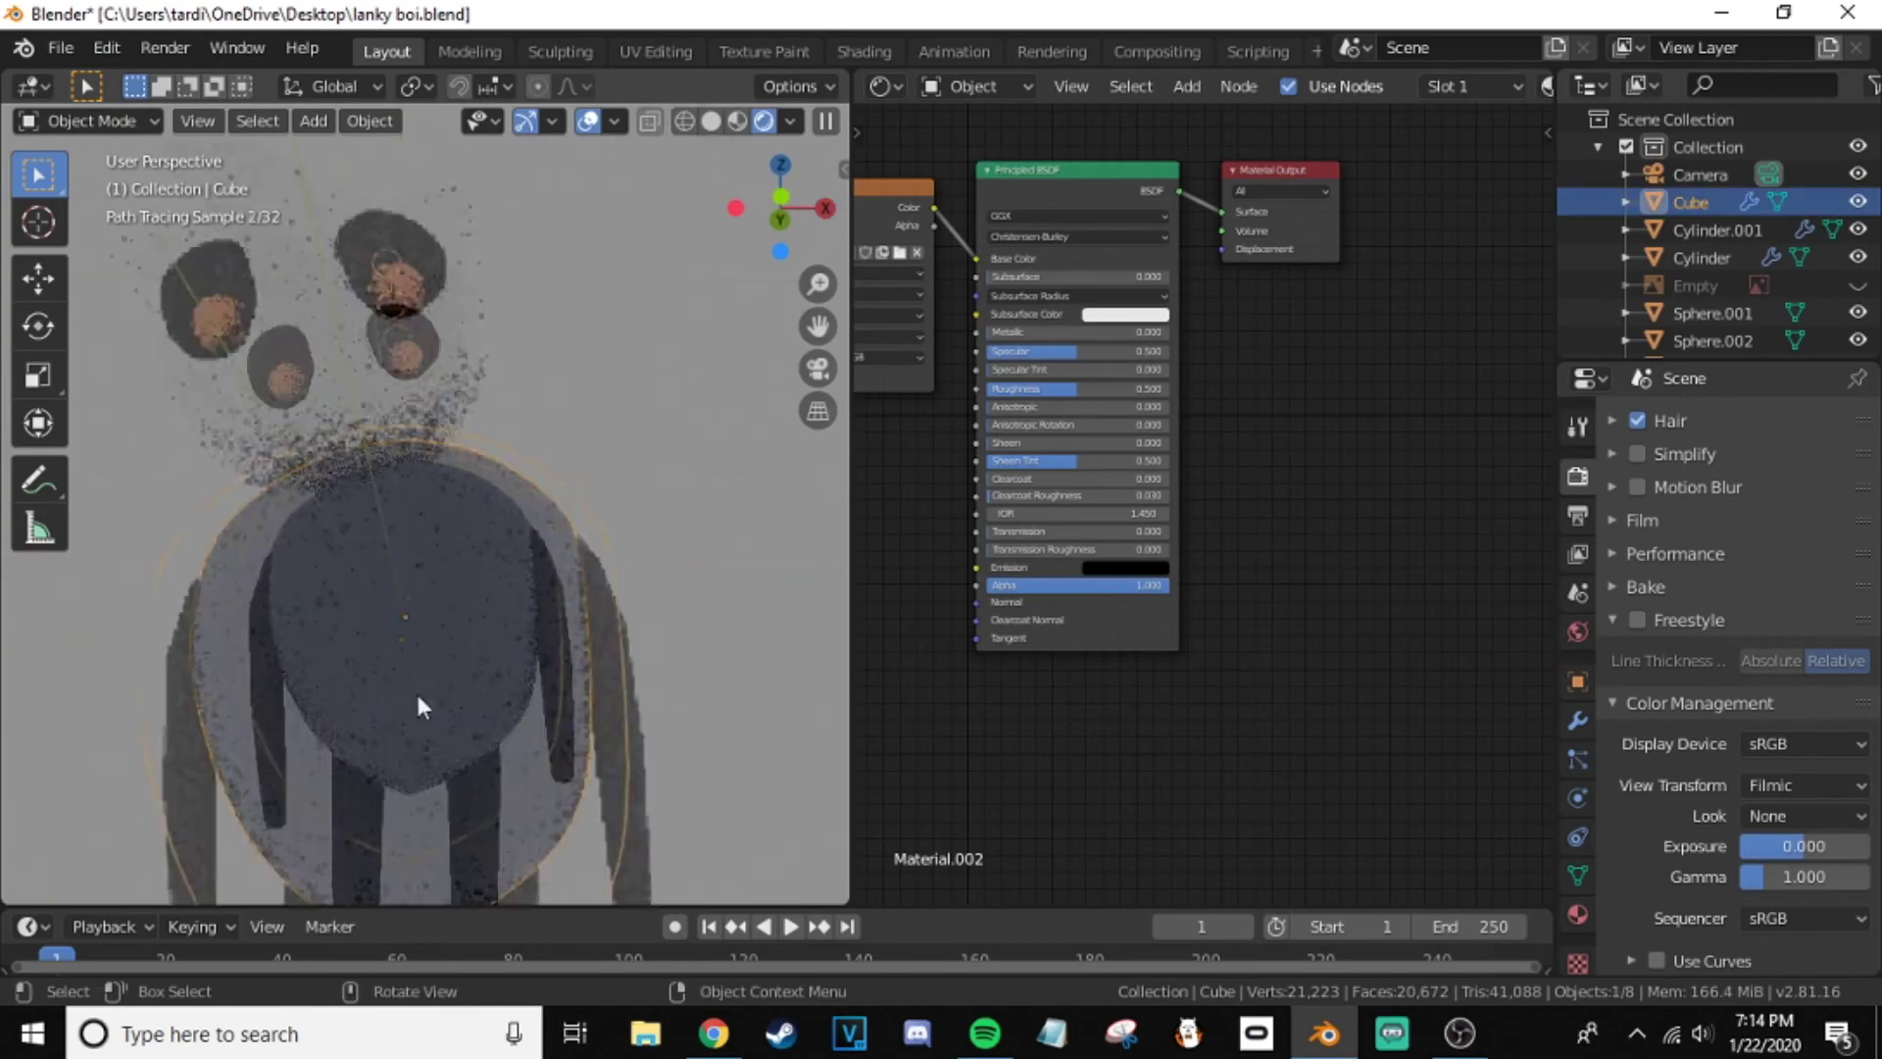
- Select the torso and reposition its bottom tip vertex in Edit Mode, using X-ray to reach it
click(420, 706)
scroll(419, 706, up, 3)
key(Tab)
key(g)
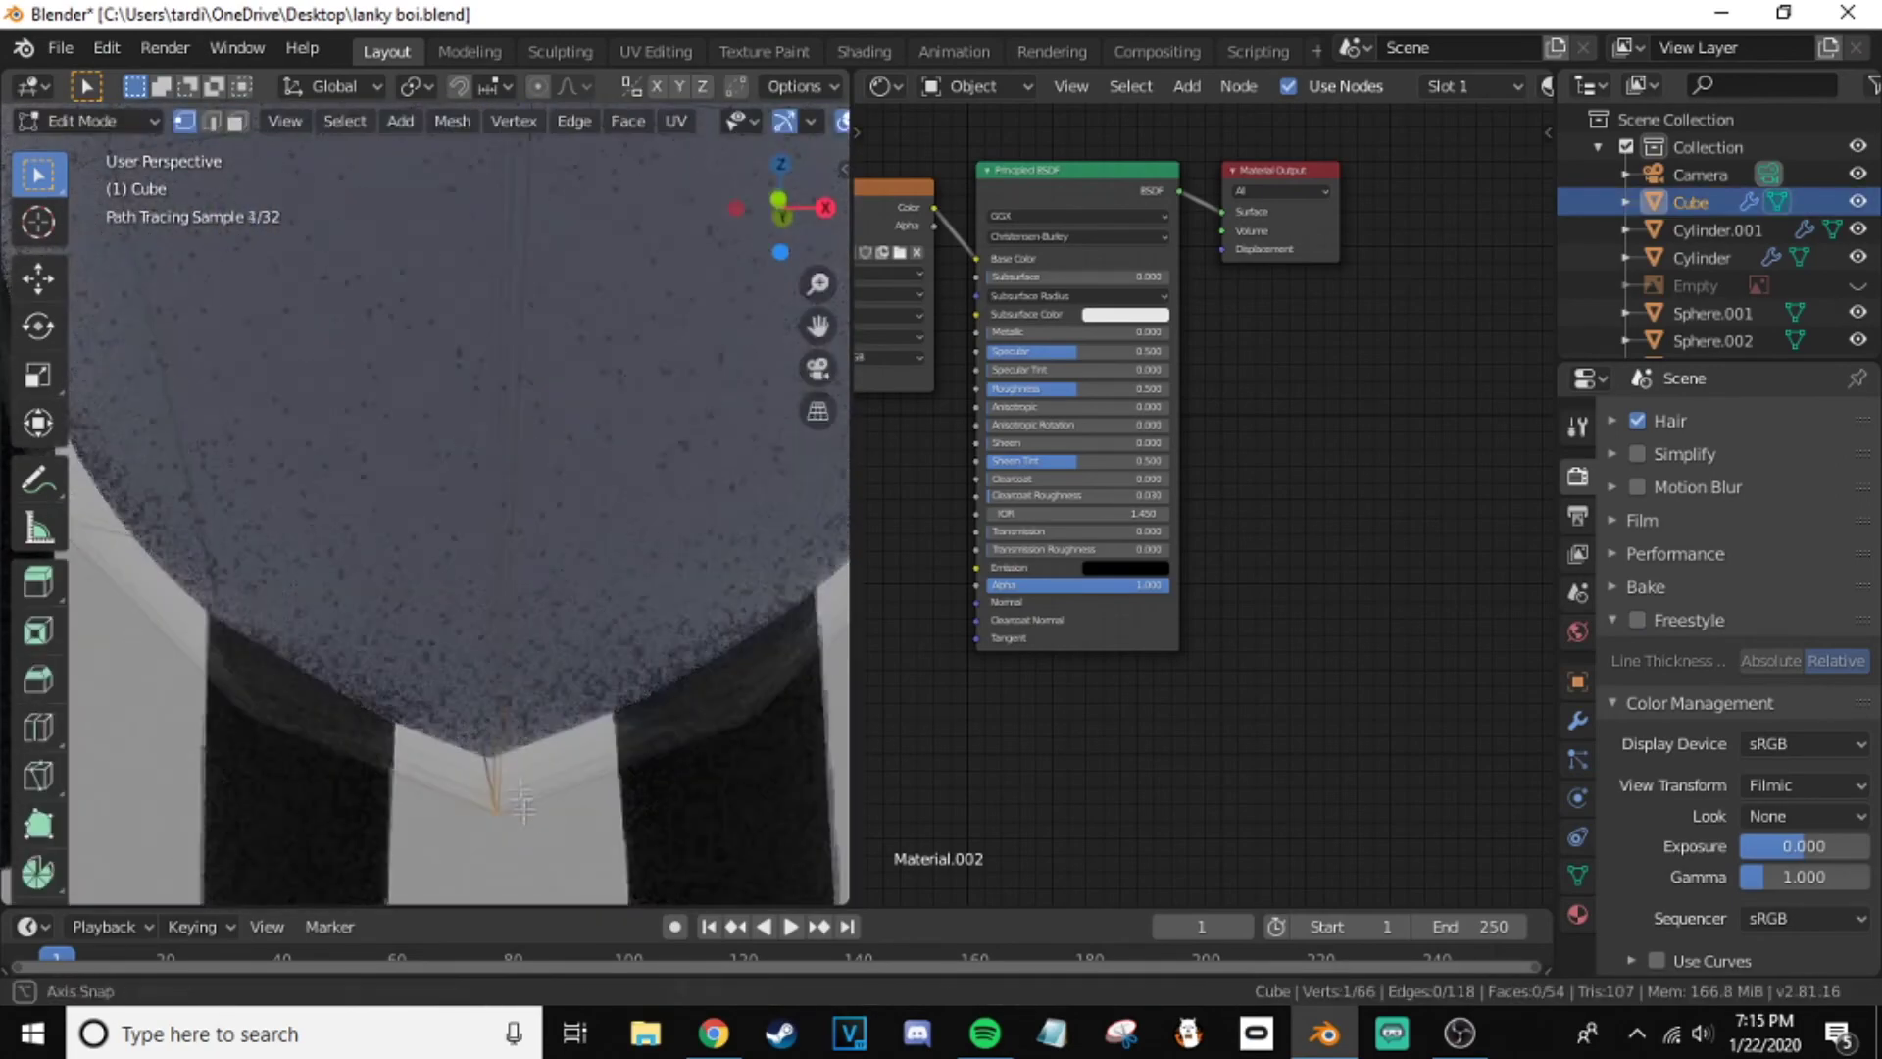
middle_drag(518, 845, 529, 747)
key(ctrl+z)
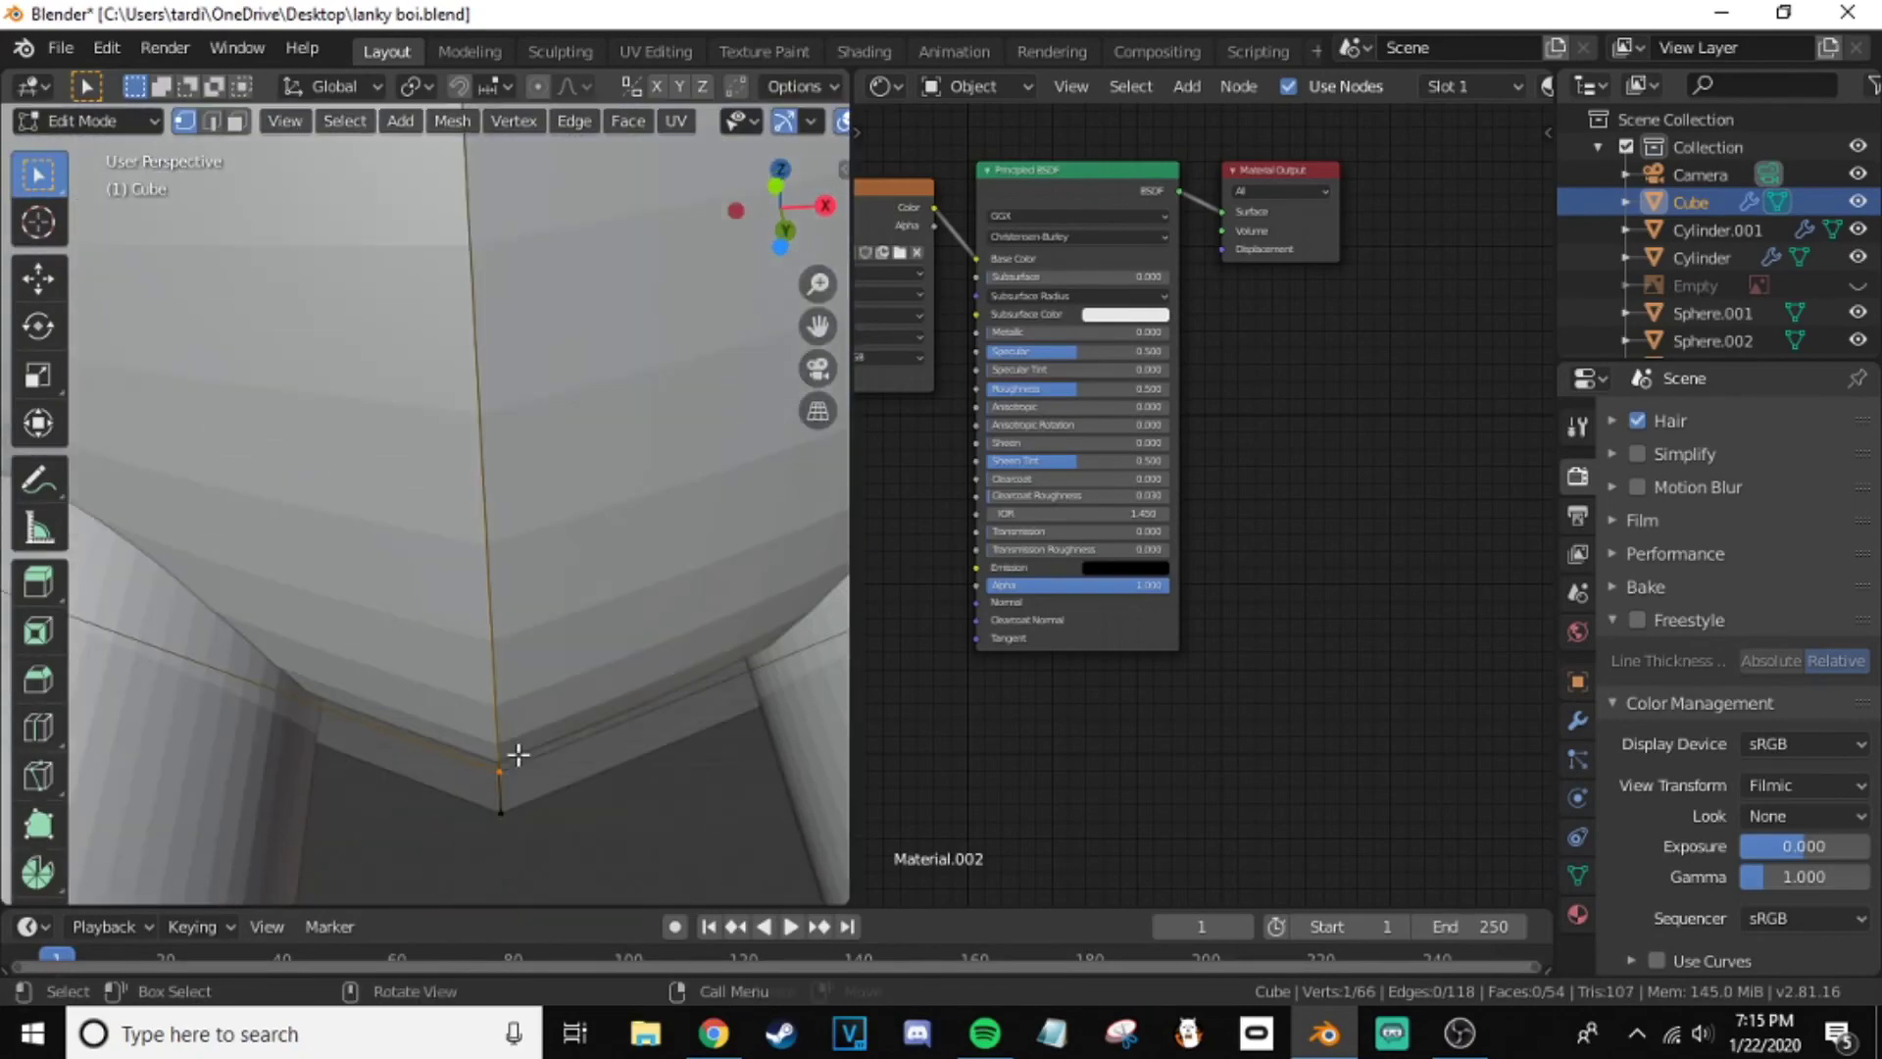
key(alt+z)
drag(493, 747, 530, 805)
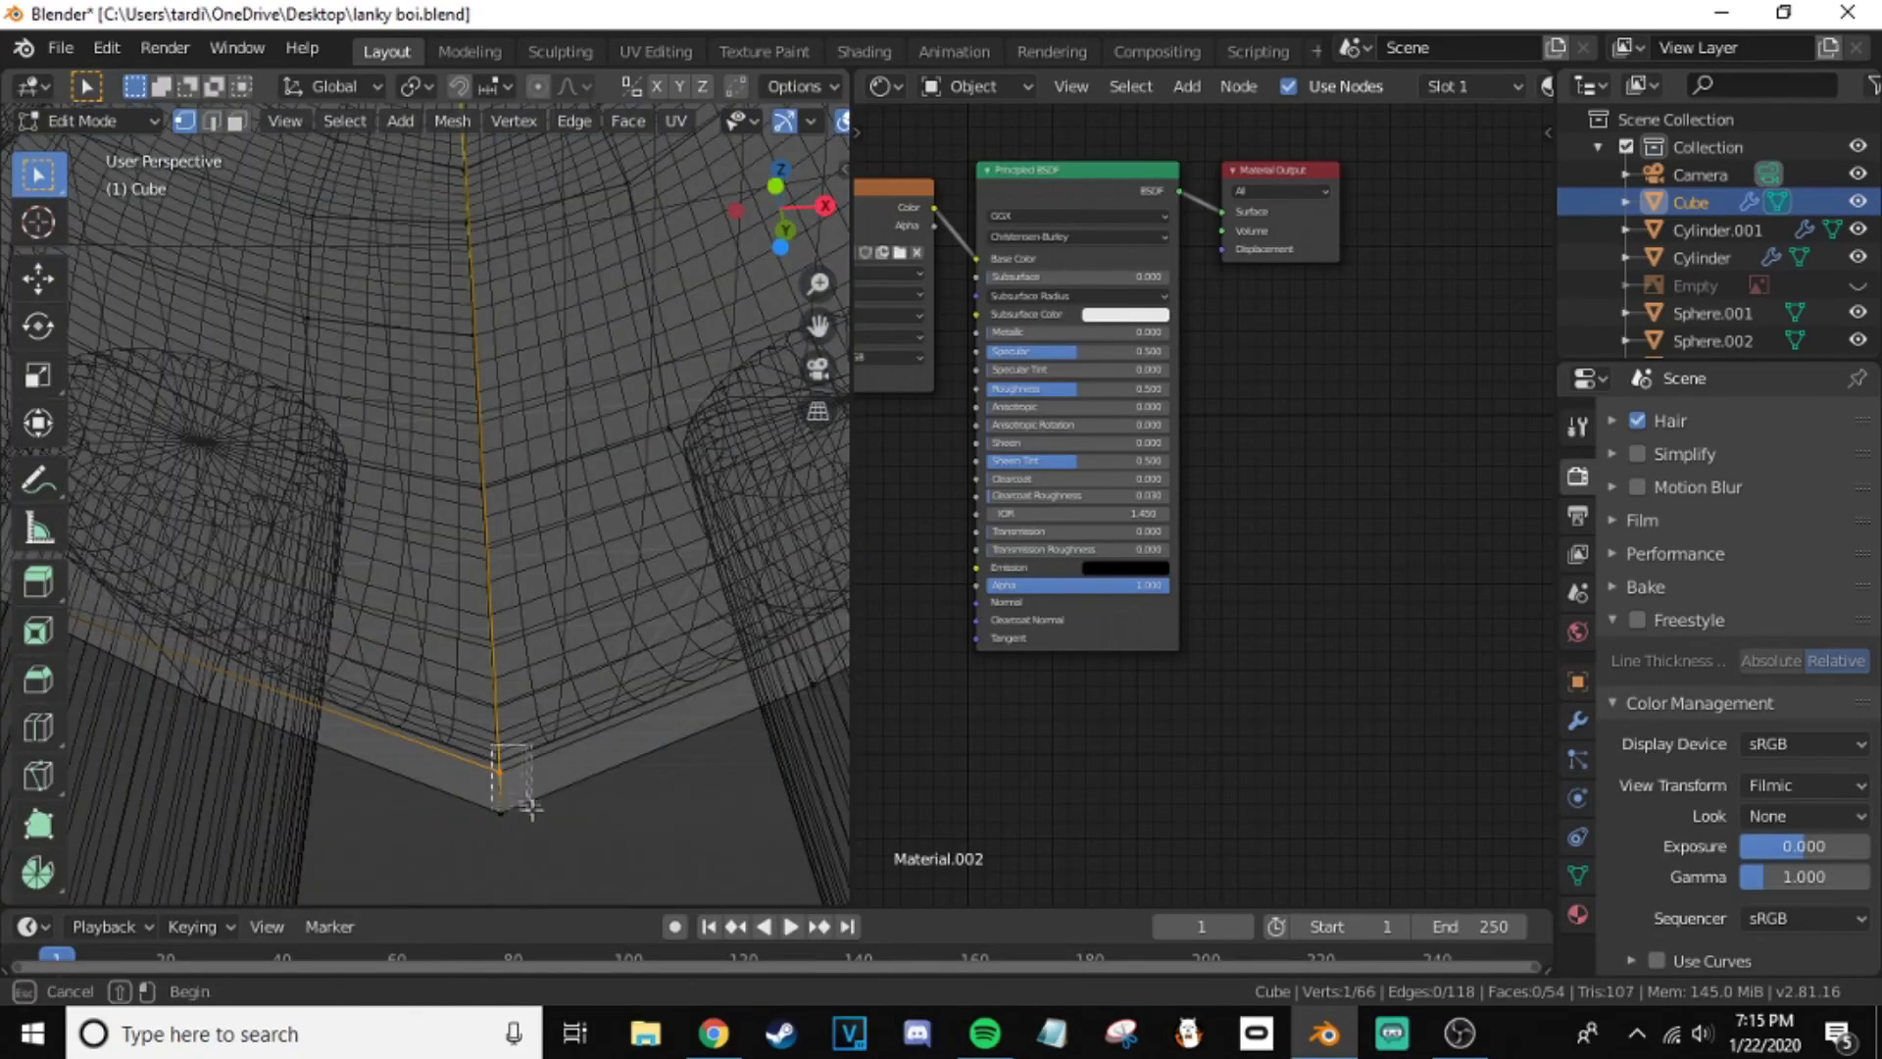
click(701, 774)
key(alt+z)
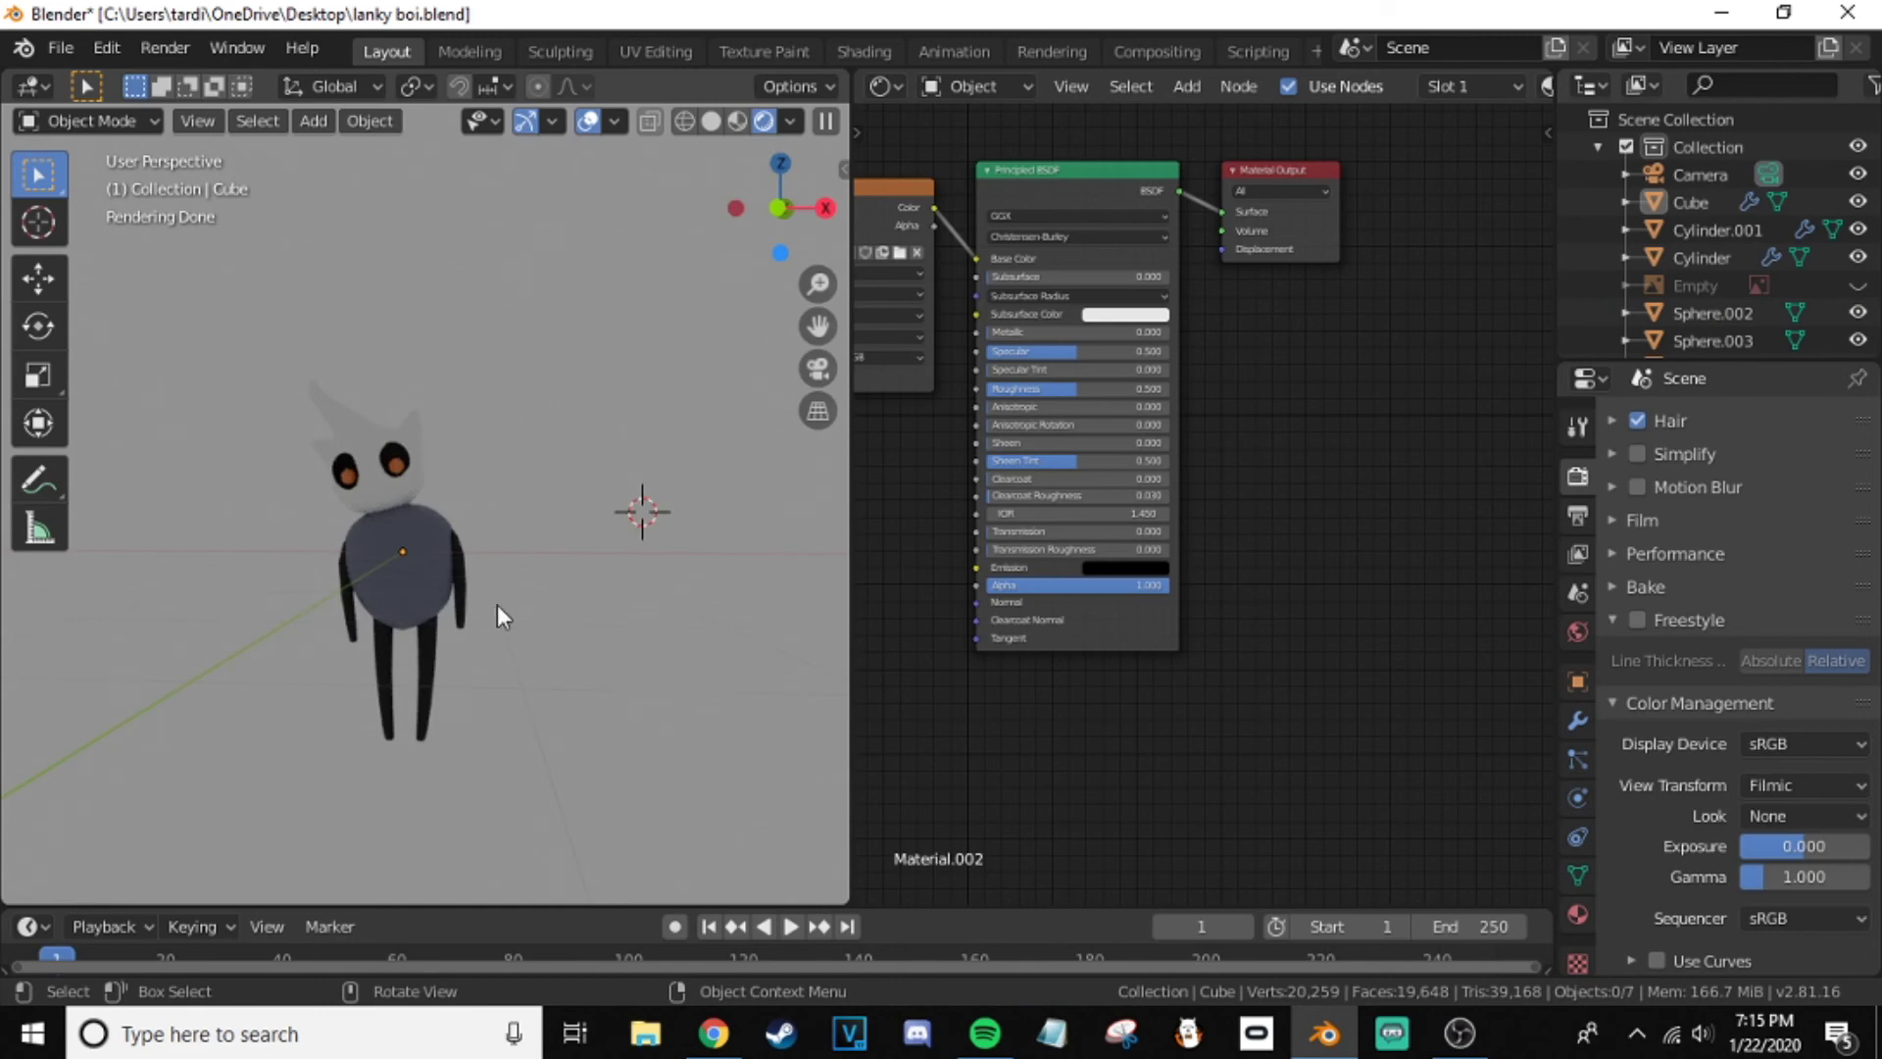
key(shift+a)
- Add a plane, rotated upright and scaled large behind the character as a backdrop
click(365, 155)
key(r)
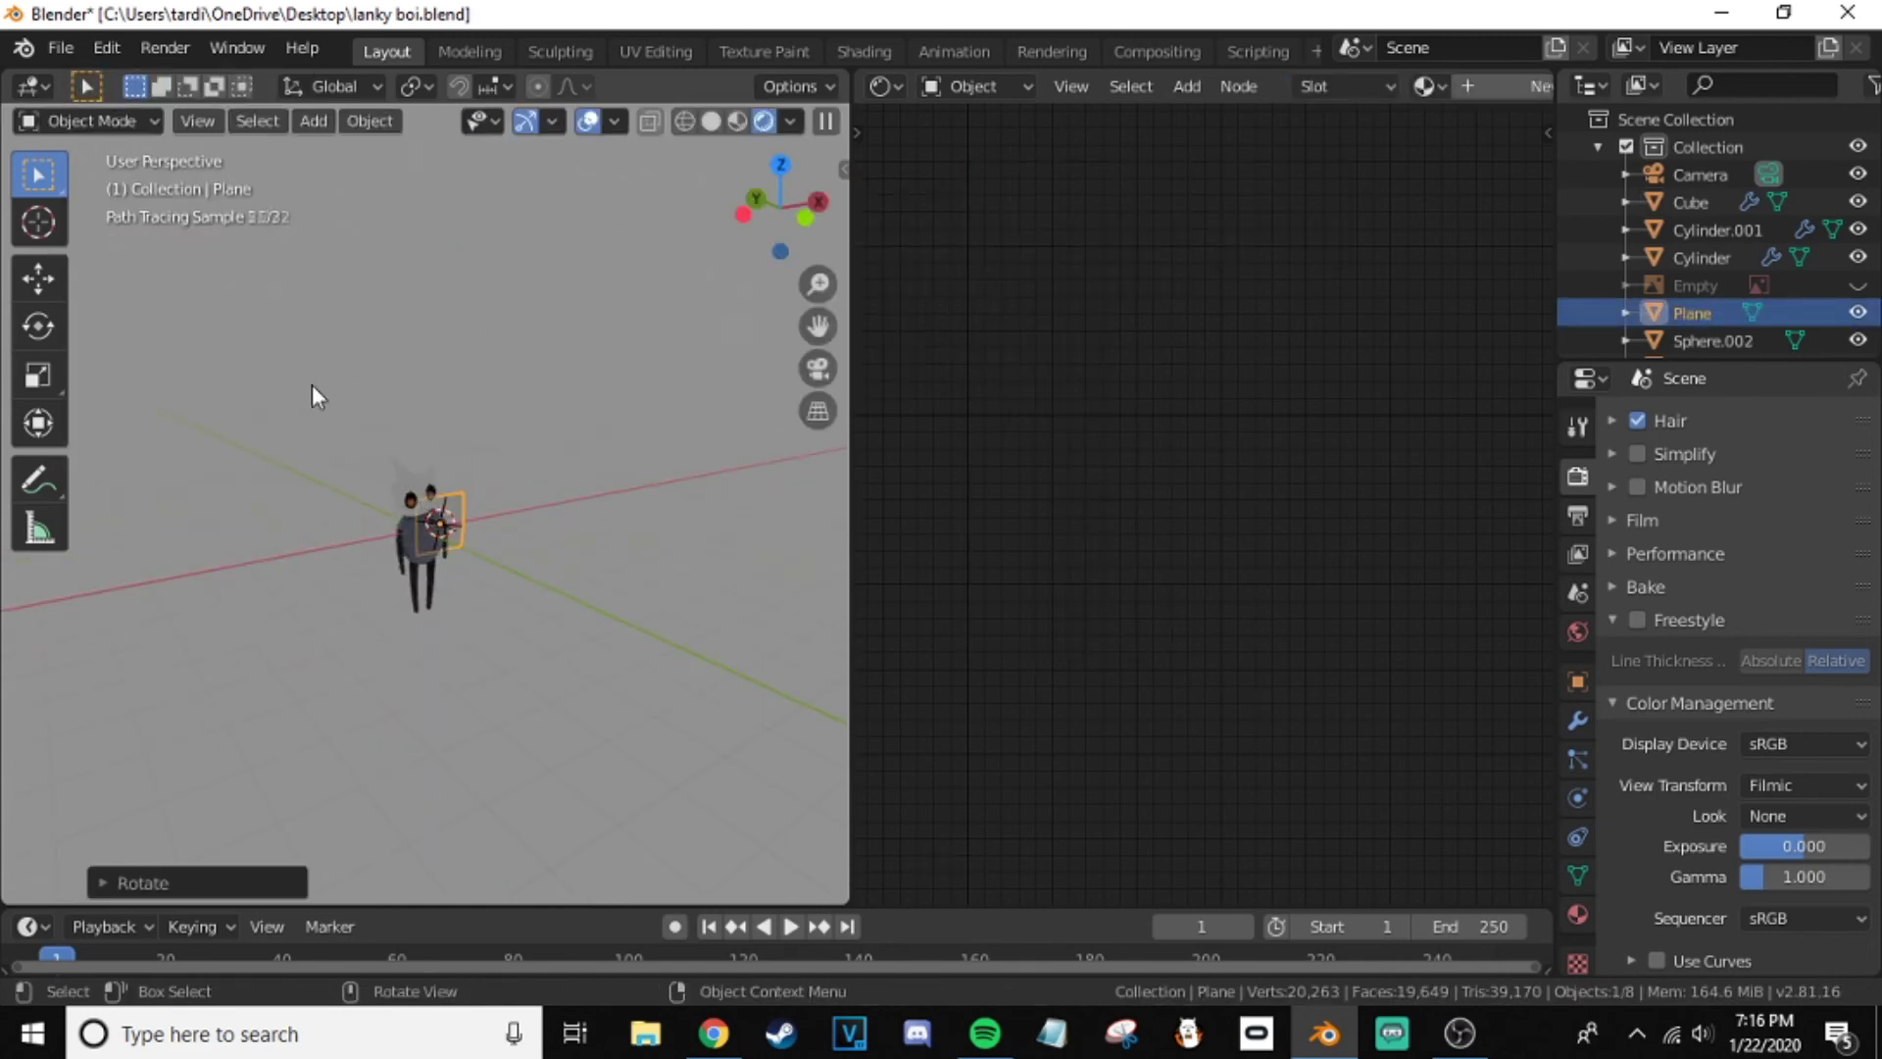
key(s)
click(631, 684)
middle_drag(630, 684, 910, 619)
- Give the backdrop plane a new material with a red Base Color
click(1578, 720)
click(1577, 874)
click(1577, 720)
click(1722, 511)
click(1794, 742)
click(1823, 471)
key(KP_0)
scroll(553, 569, down, 3)
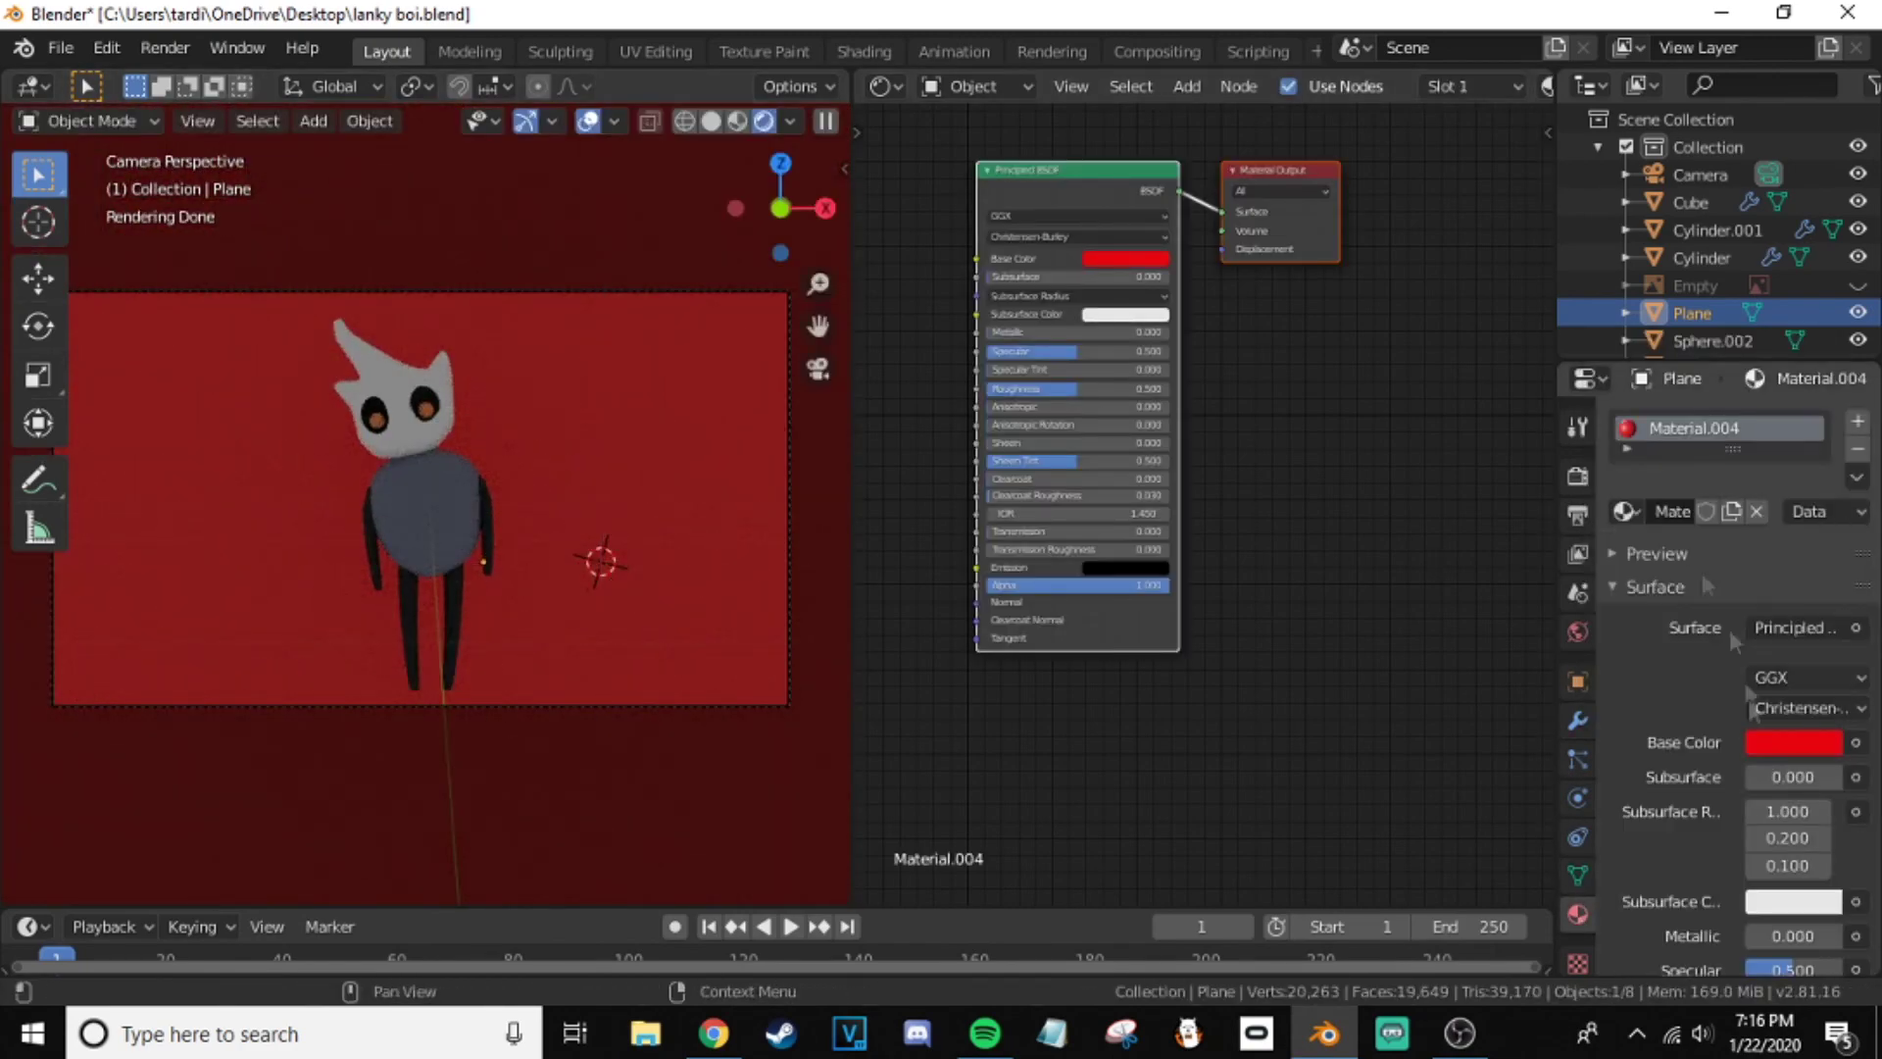
- Try different backdrop hues, settling on grey, and check it from the camera view
click(1794, 742)
drag(1793, 352, 1730, 377)
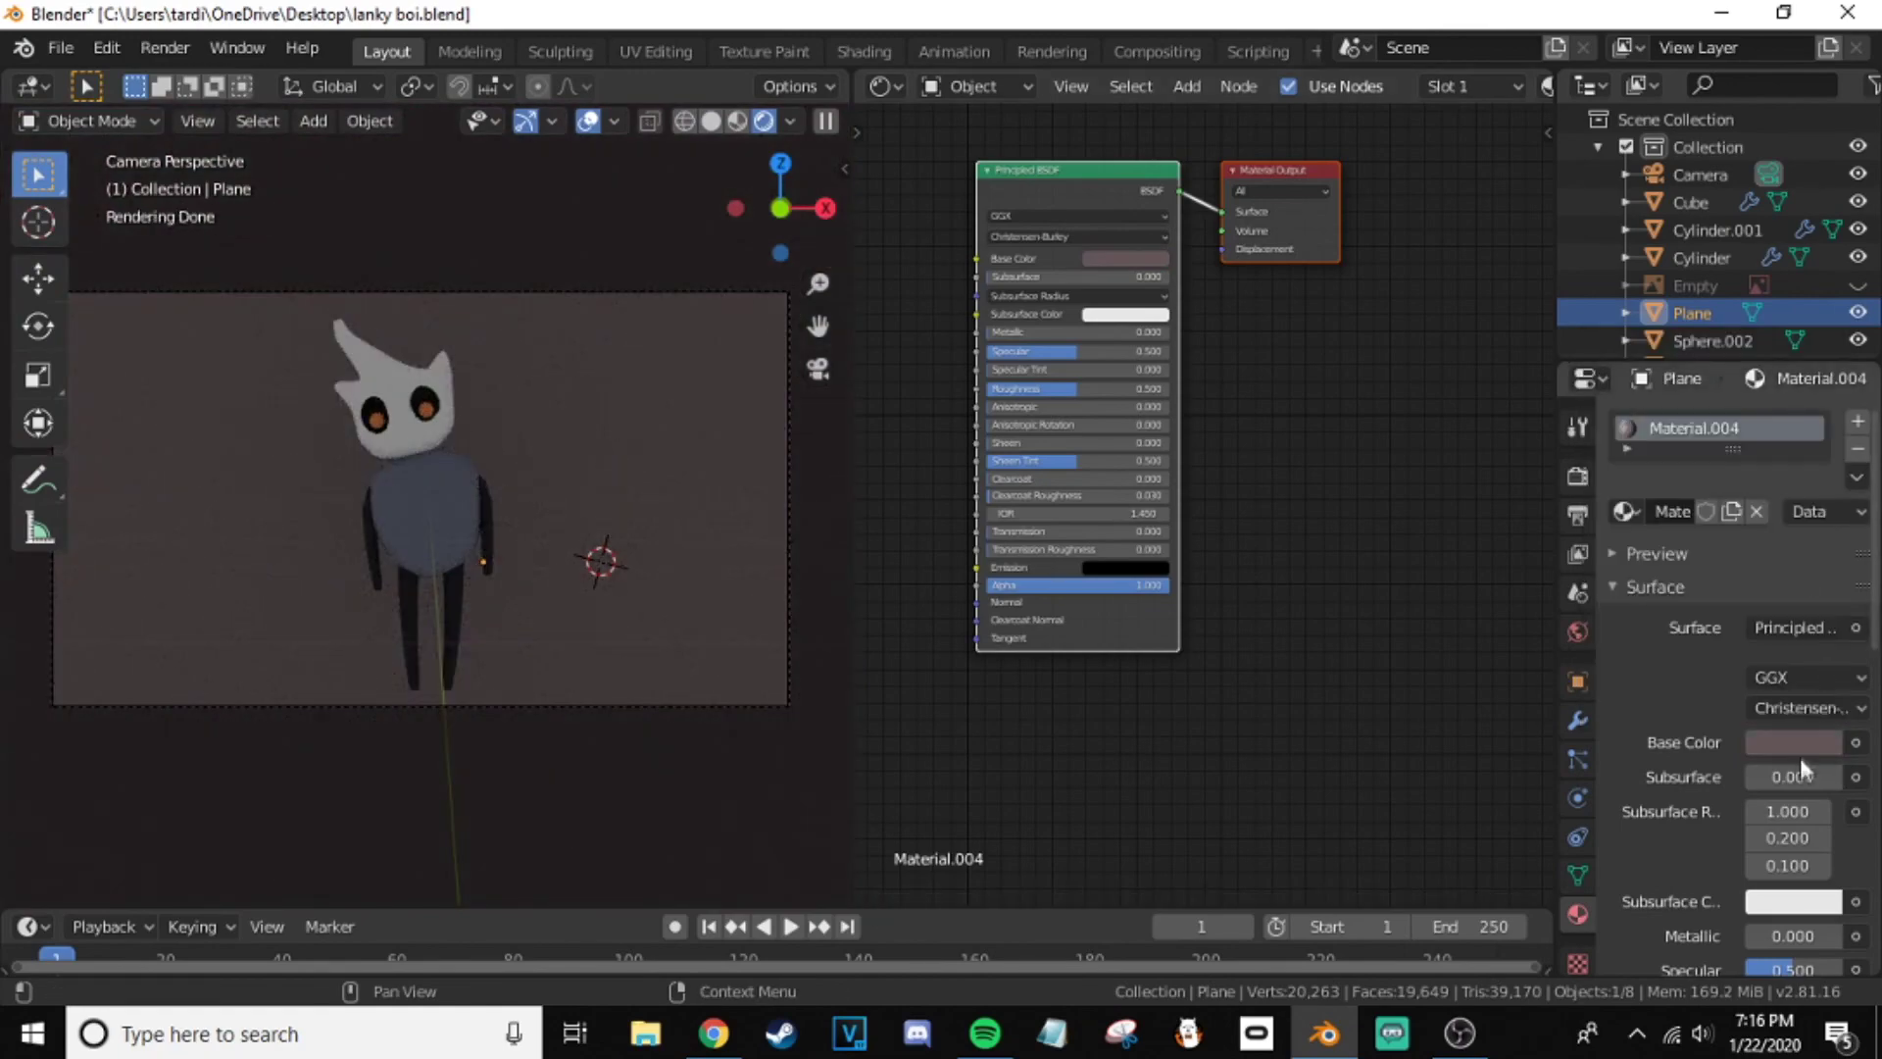
click(1794, 742)
click(1700, 453)
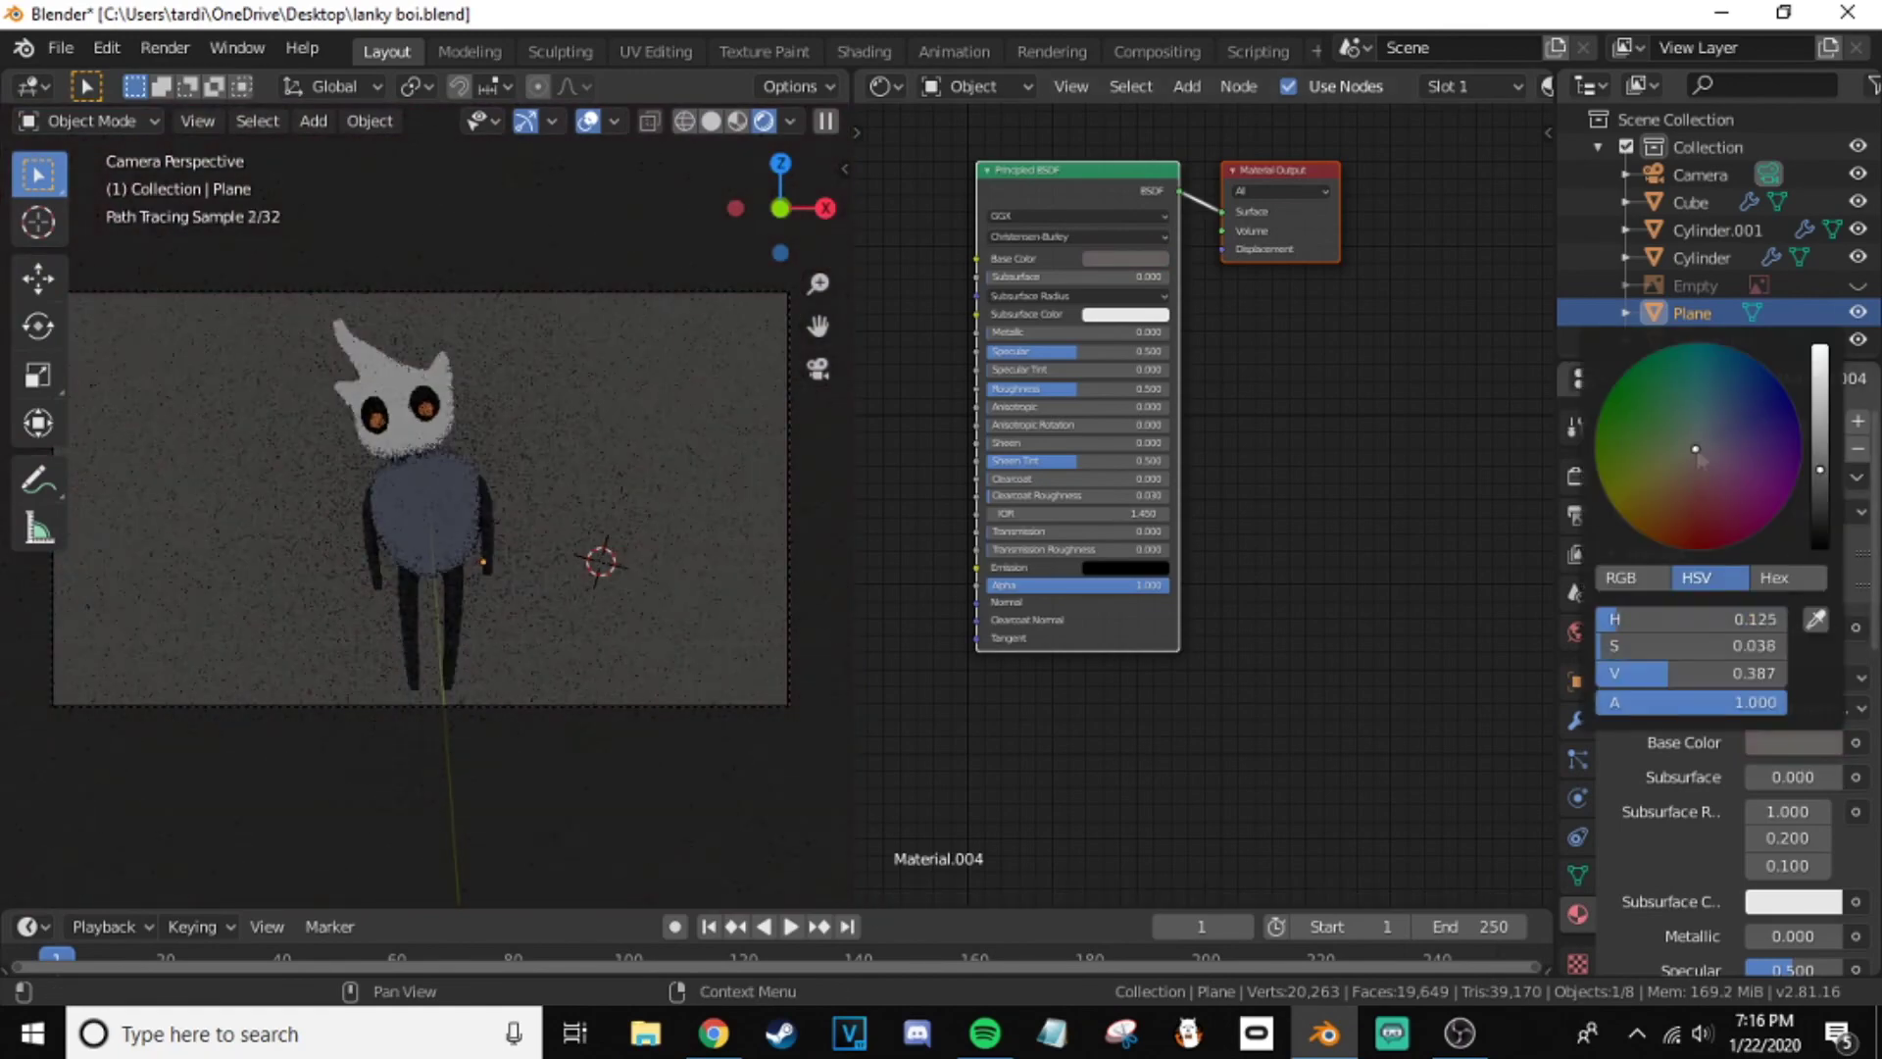
middle_drag(471, 549, 554, 616)
key(KP_0)
scroll(539, 620, down, 2)
- Save the file, change the backdrop to deep red, and render with F12
key(ctrl+s)
scroll(494, 533, up, 3)
scroll(414, 409, down, 1)
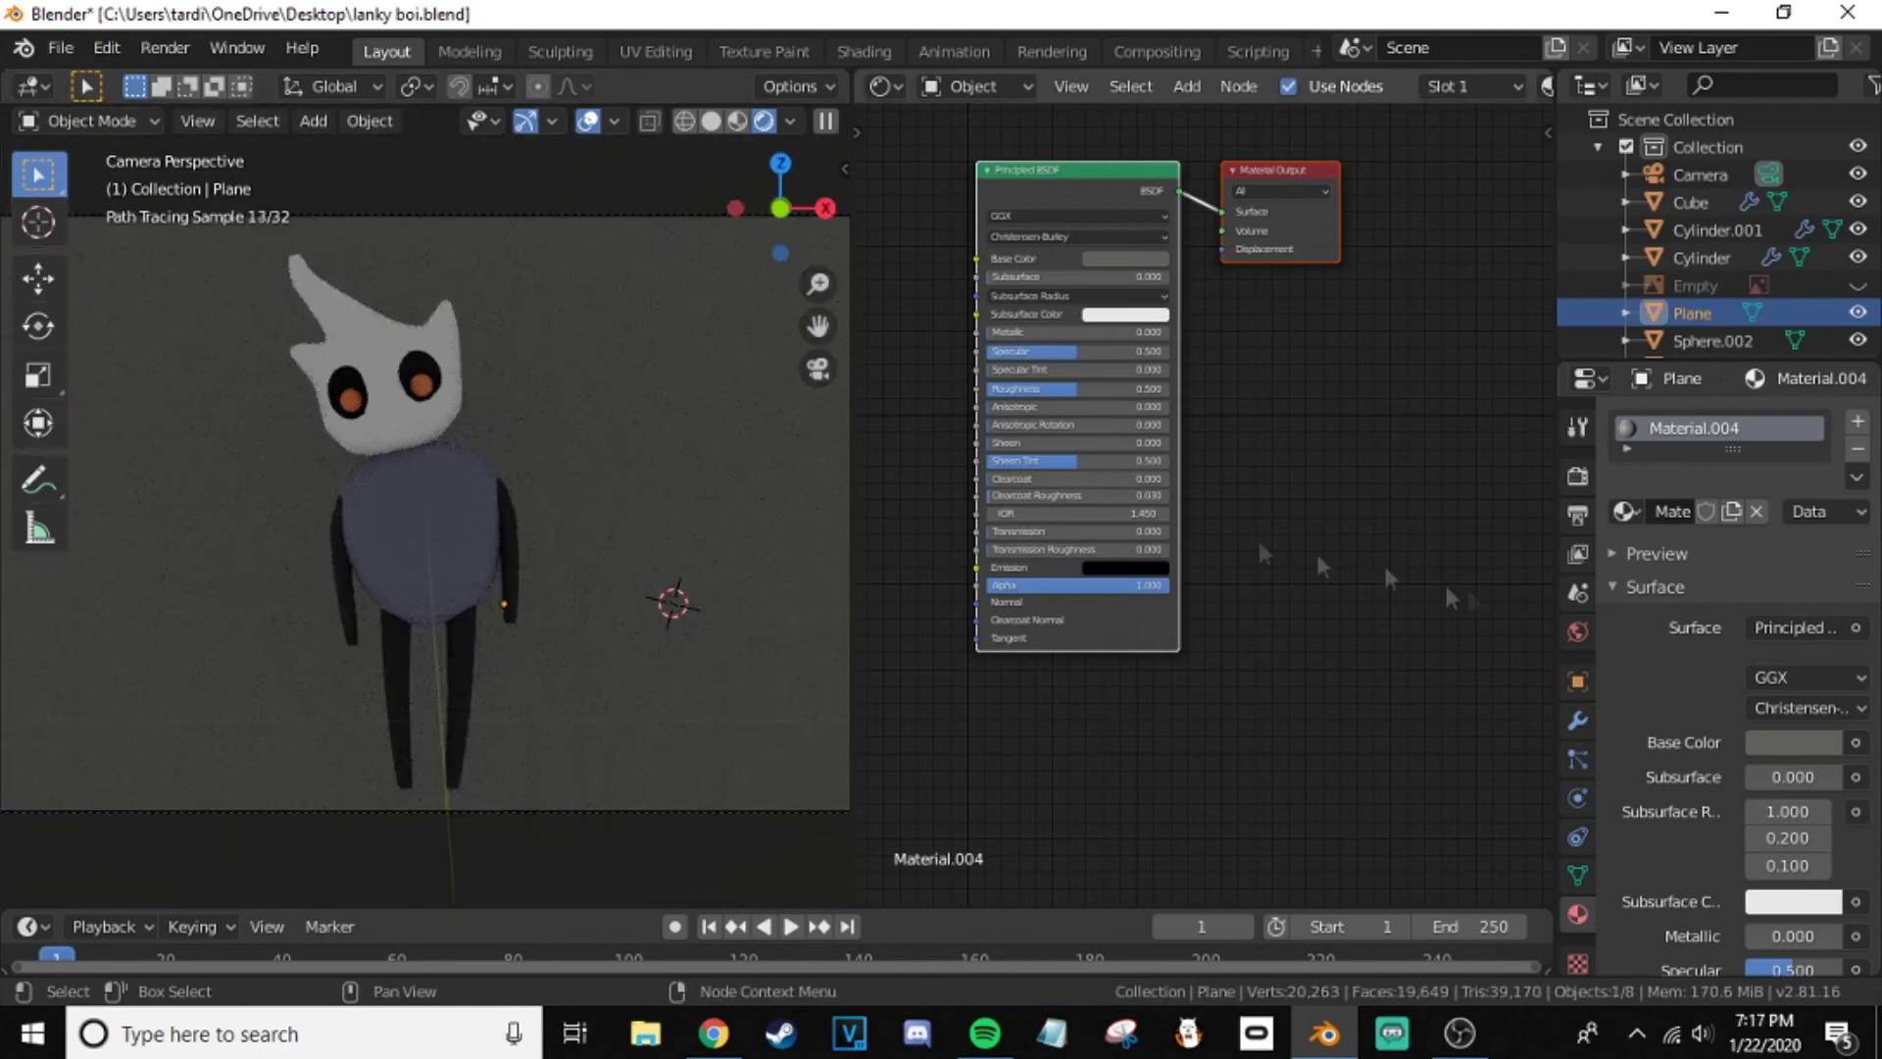
click(1794, 742)
drag(1755, 471, 1720, 547)
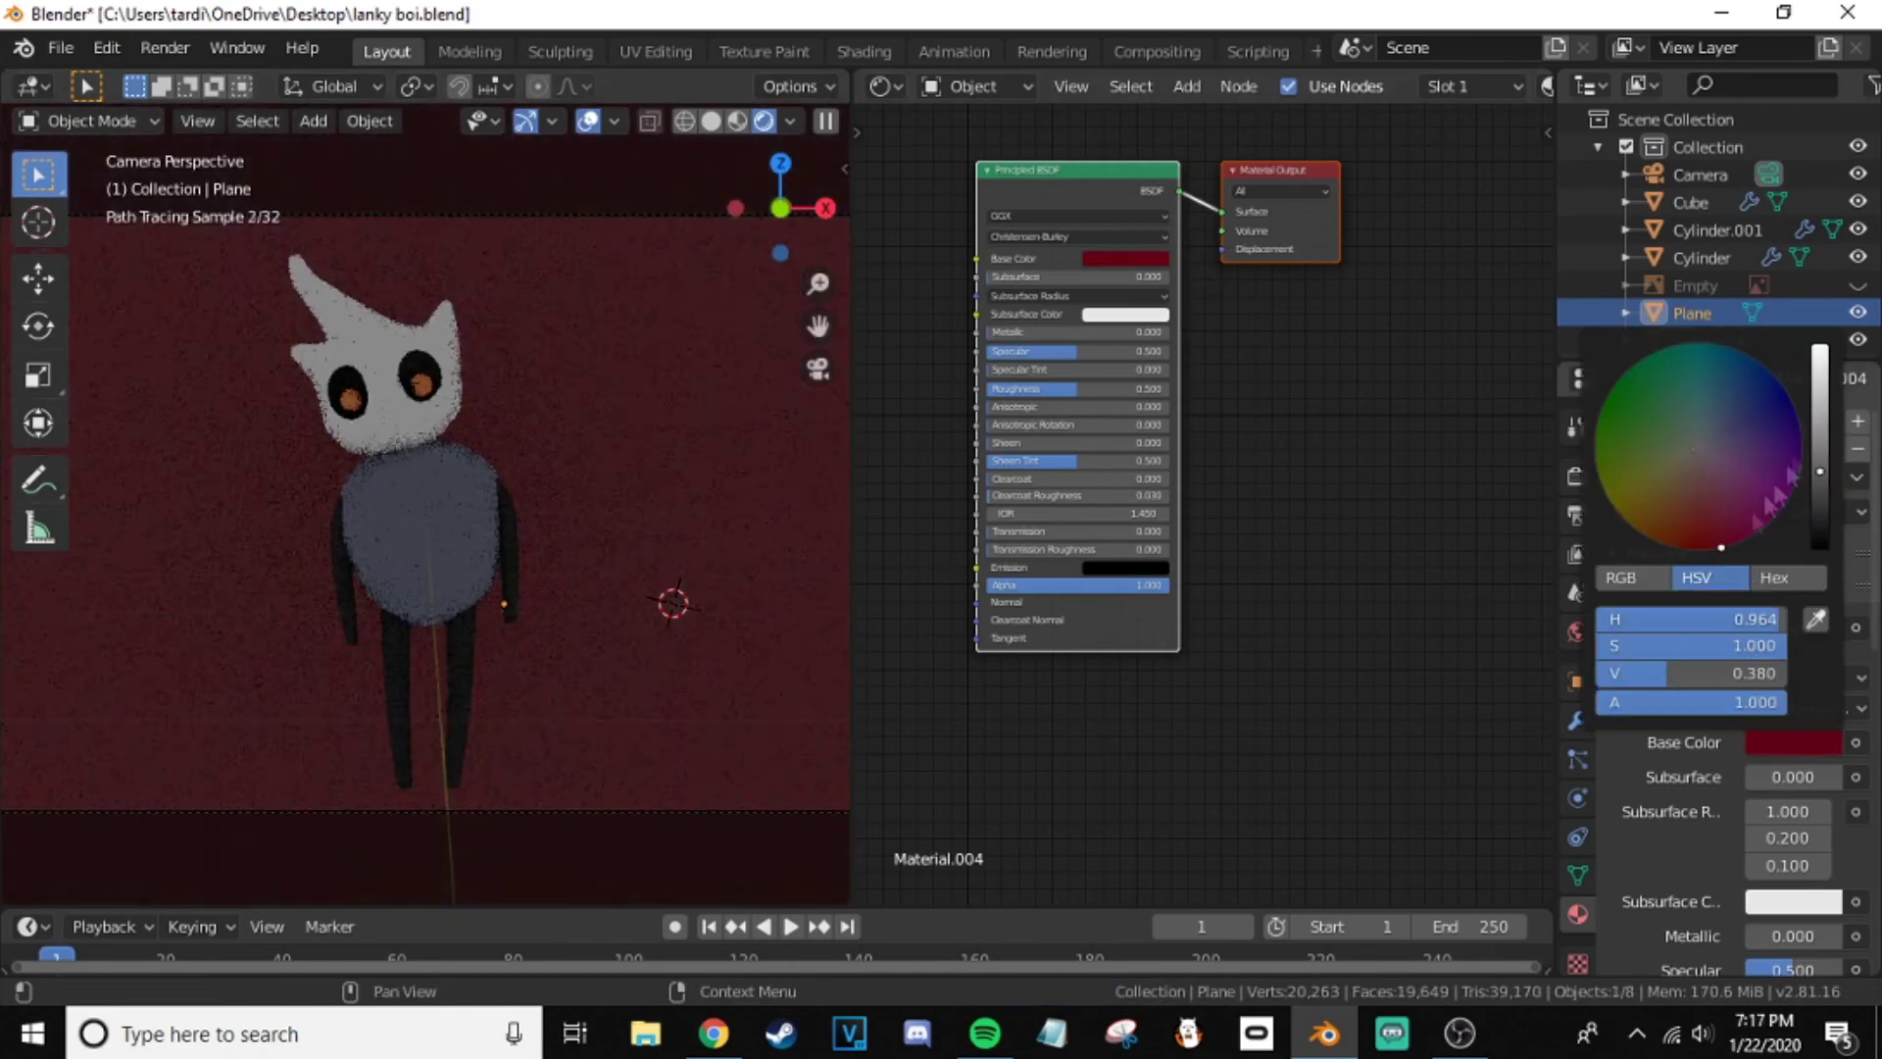
key(F12)
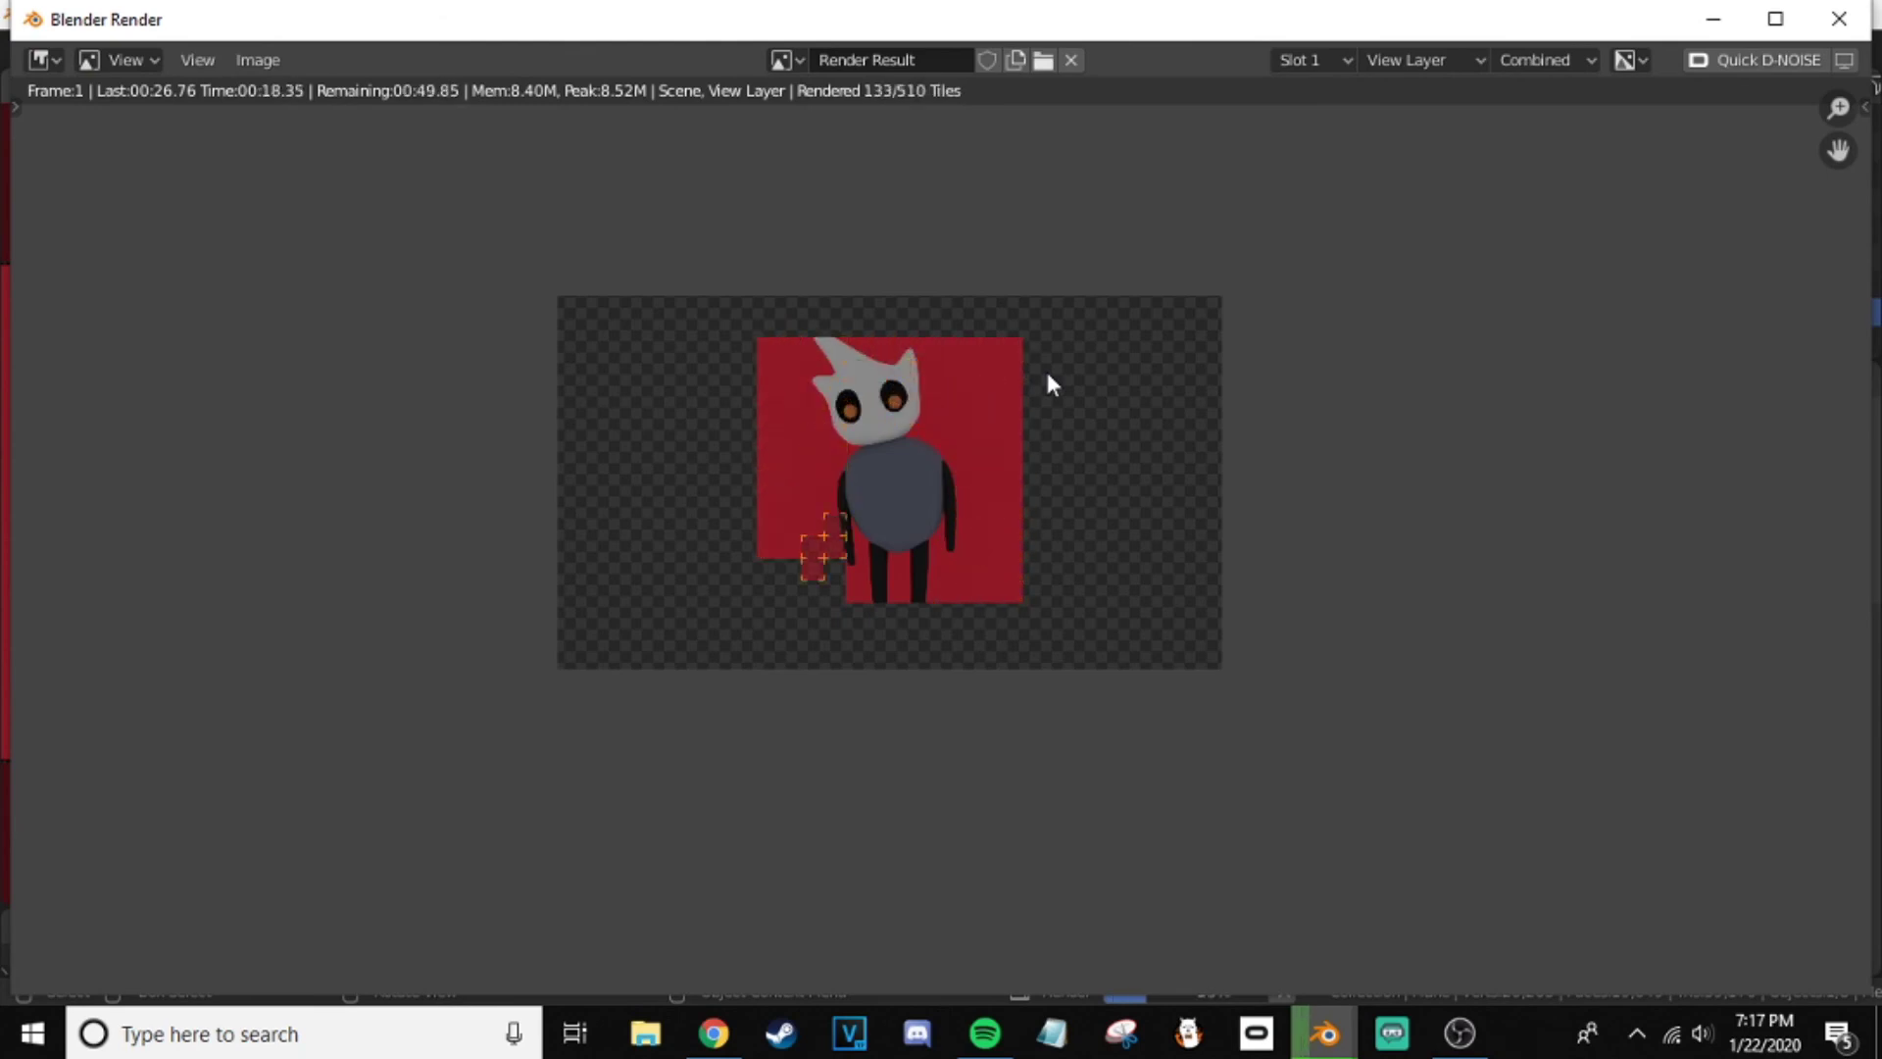
- Delete the red backdrop plane, set the World colour to grey, and render with F12
click(1839, 19)
key(Delete)
click(1784, 587)
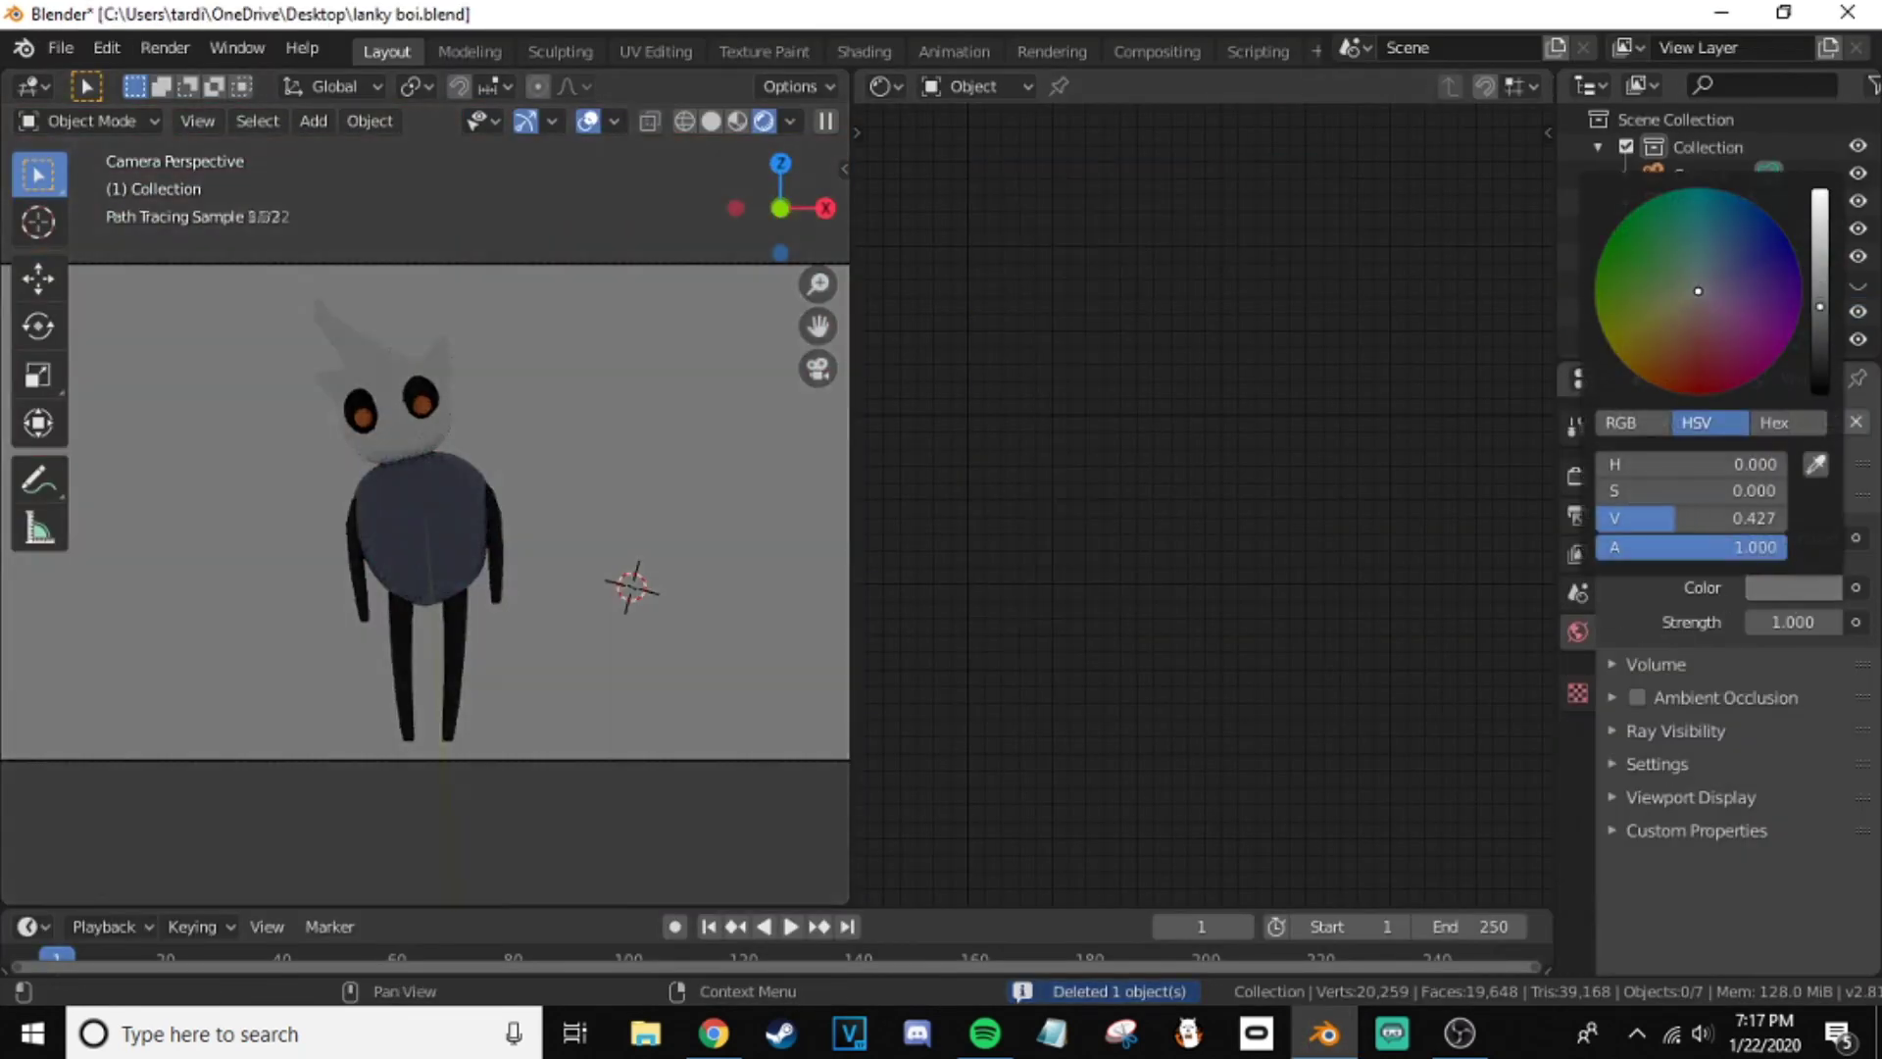
click(1792, 588)
key(F12)
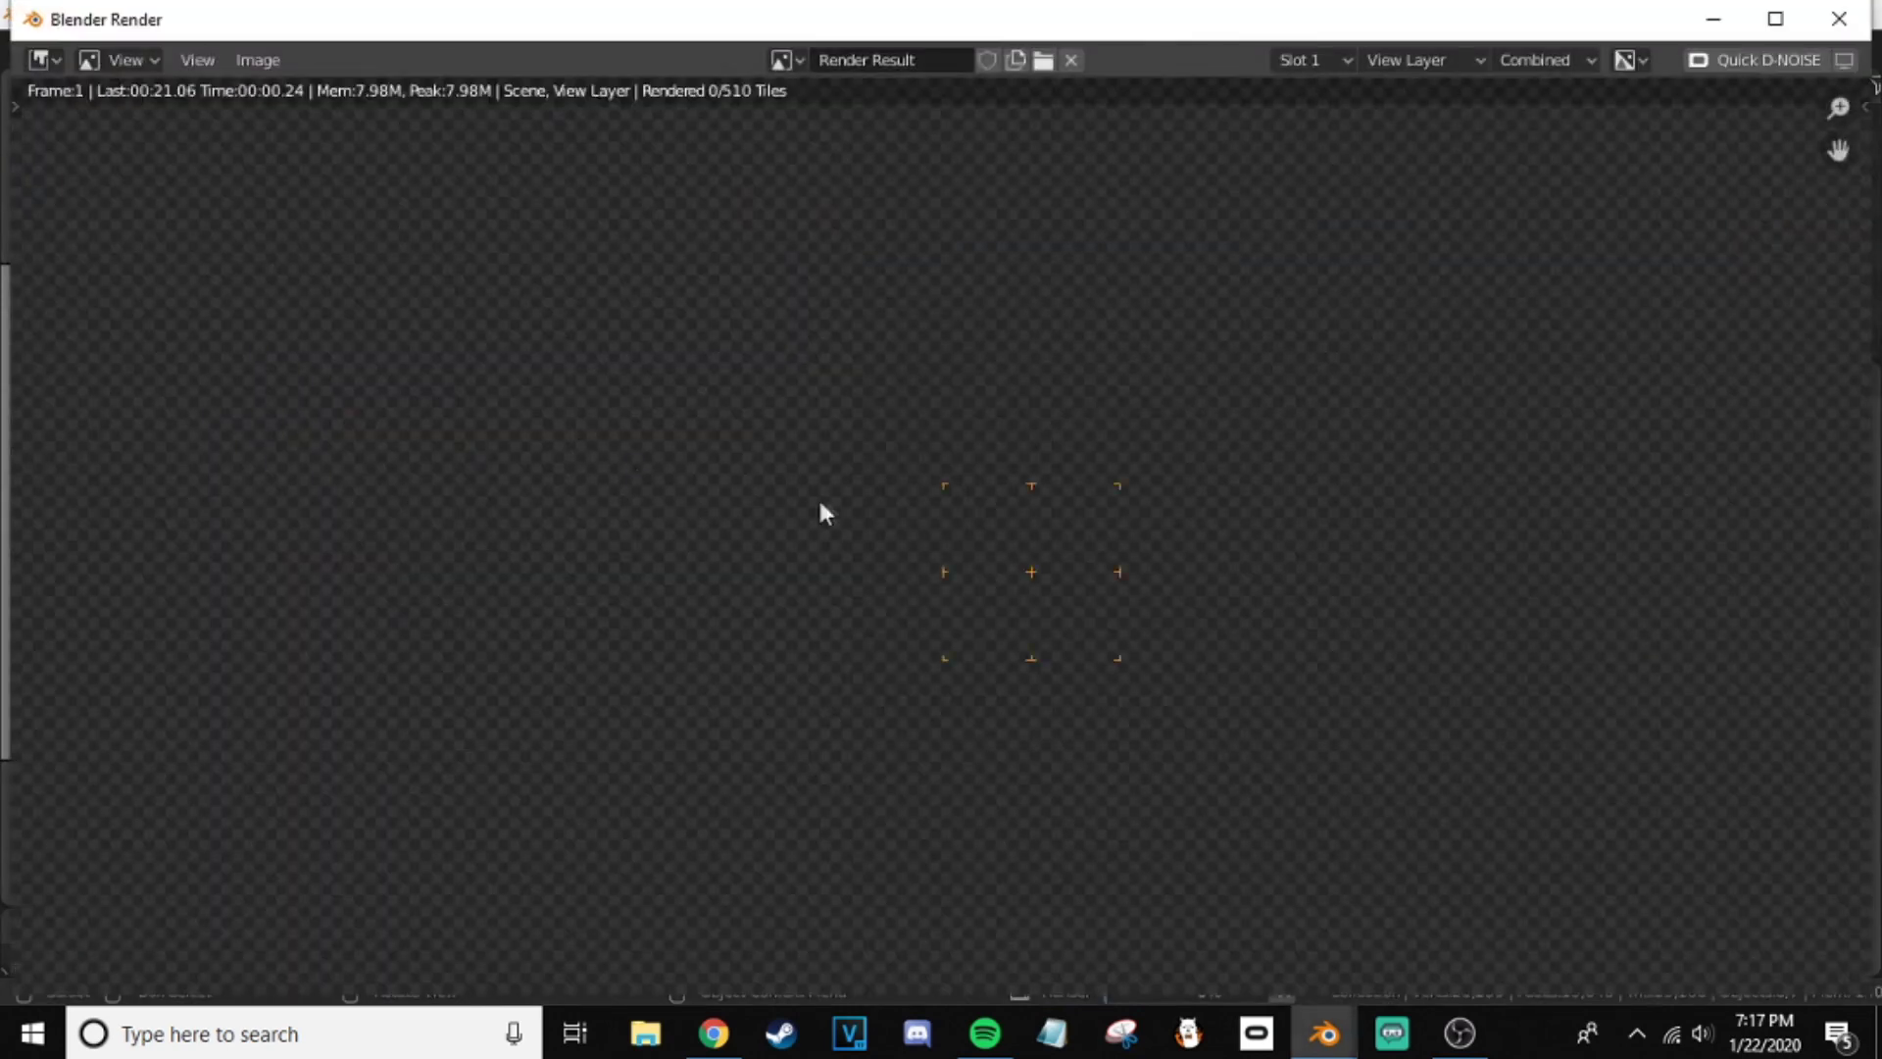